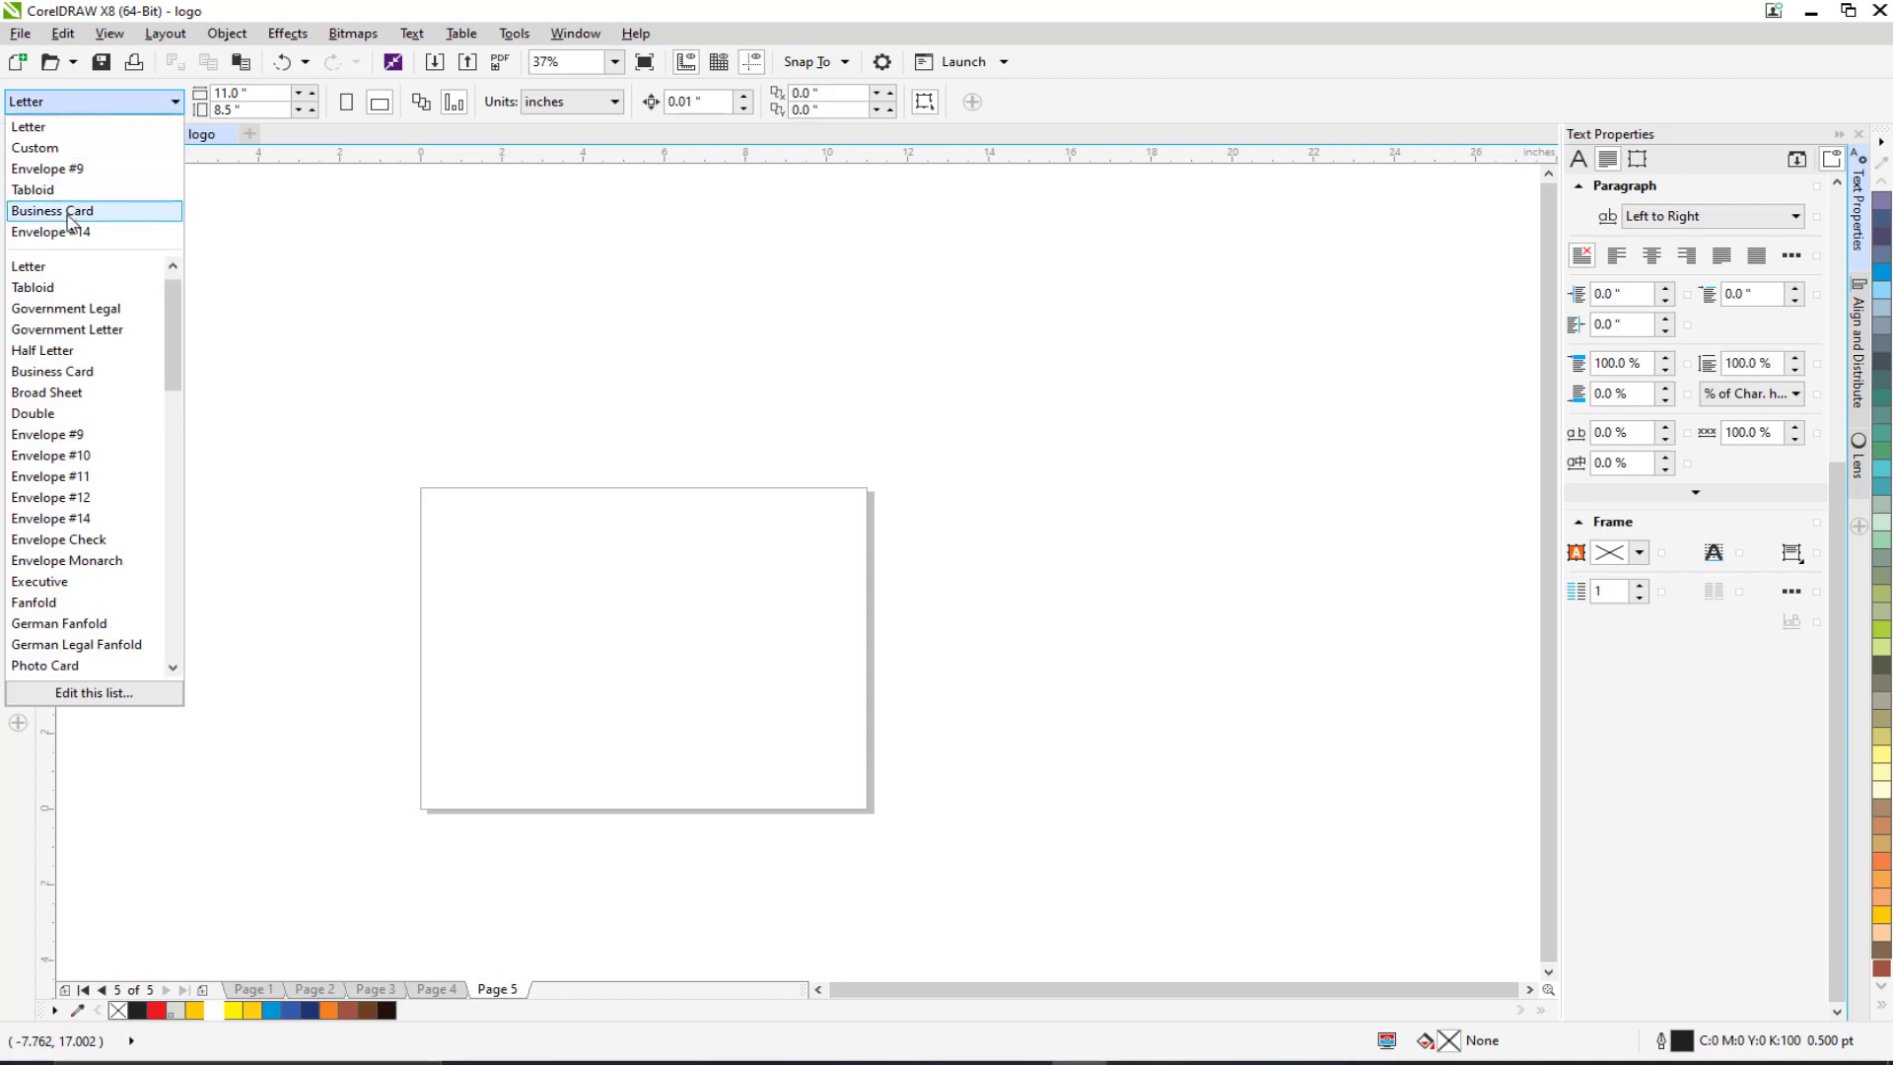
Step: Make Page 5 a landscape Business Card page measuring 3.5 × 2.0 inches
scroll(87, 379, "up", 1)
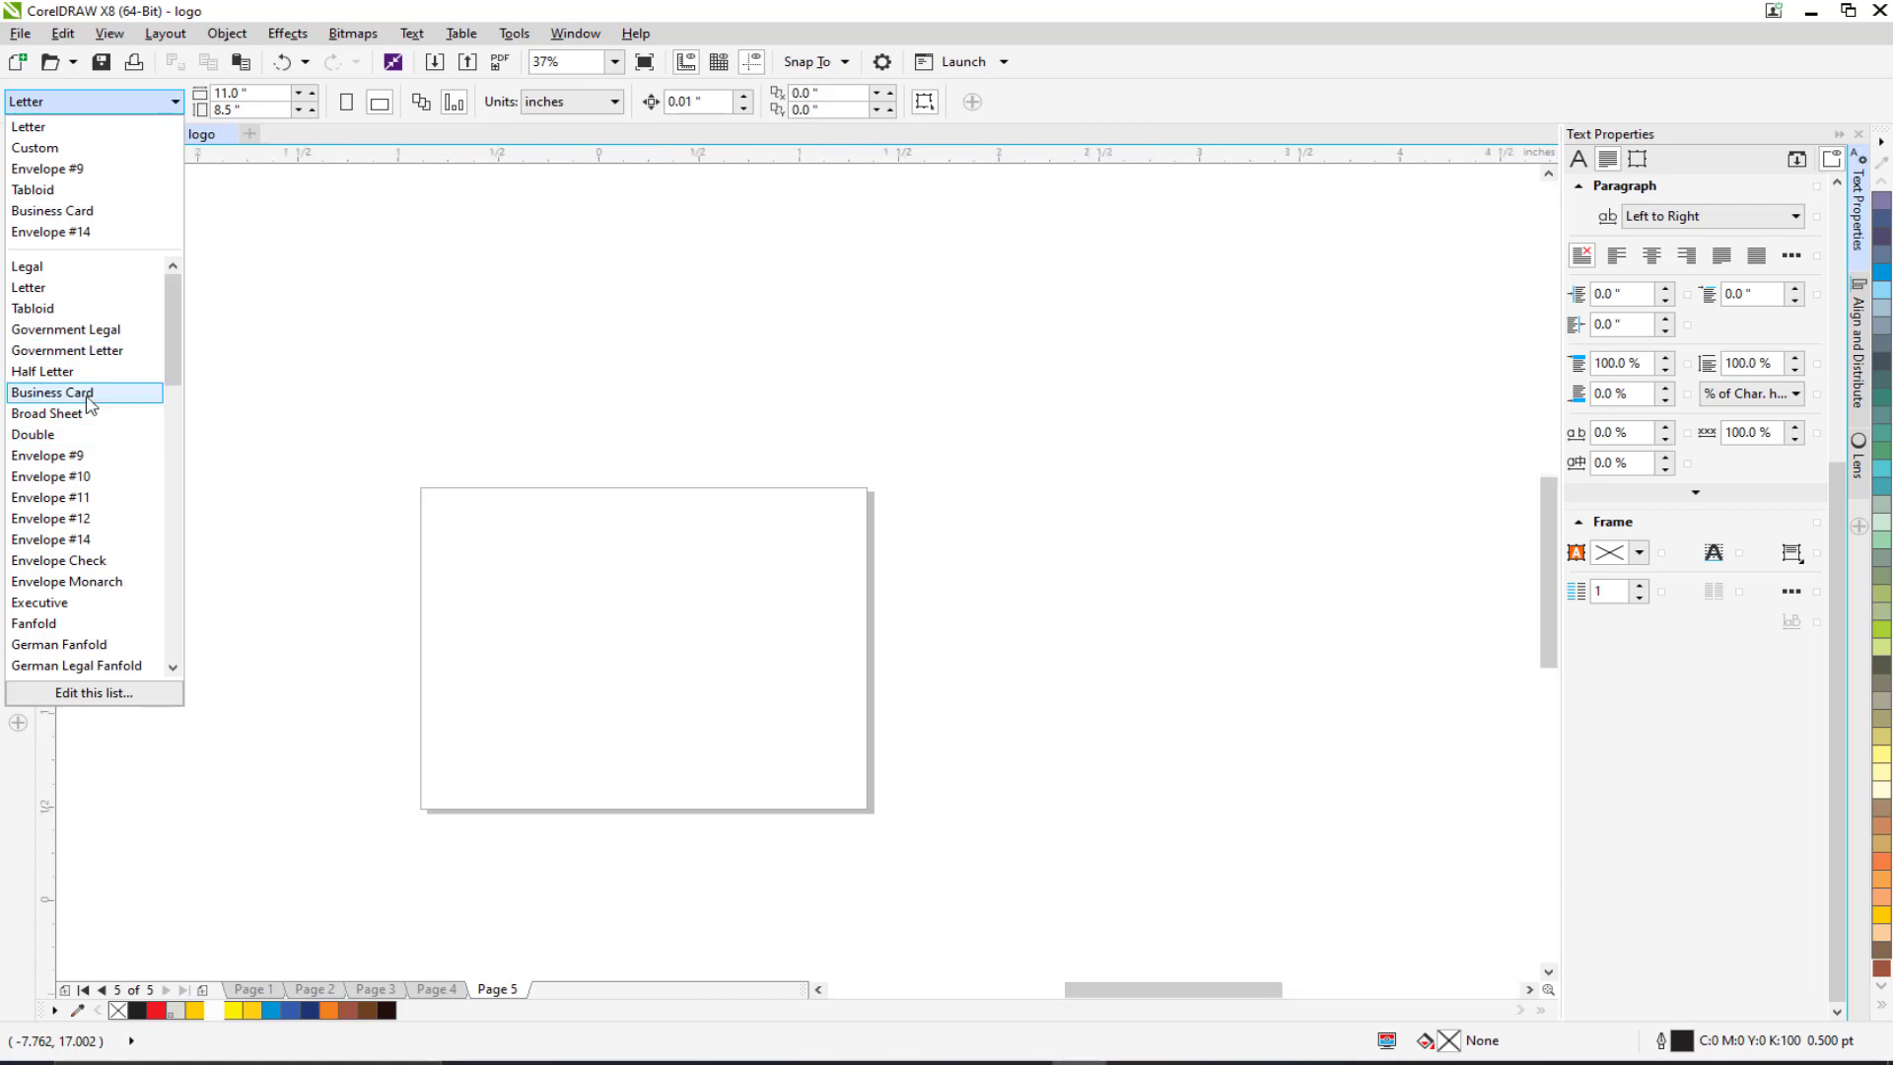
left_click(84, 392)
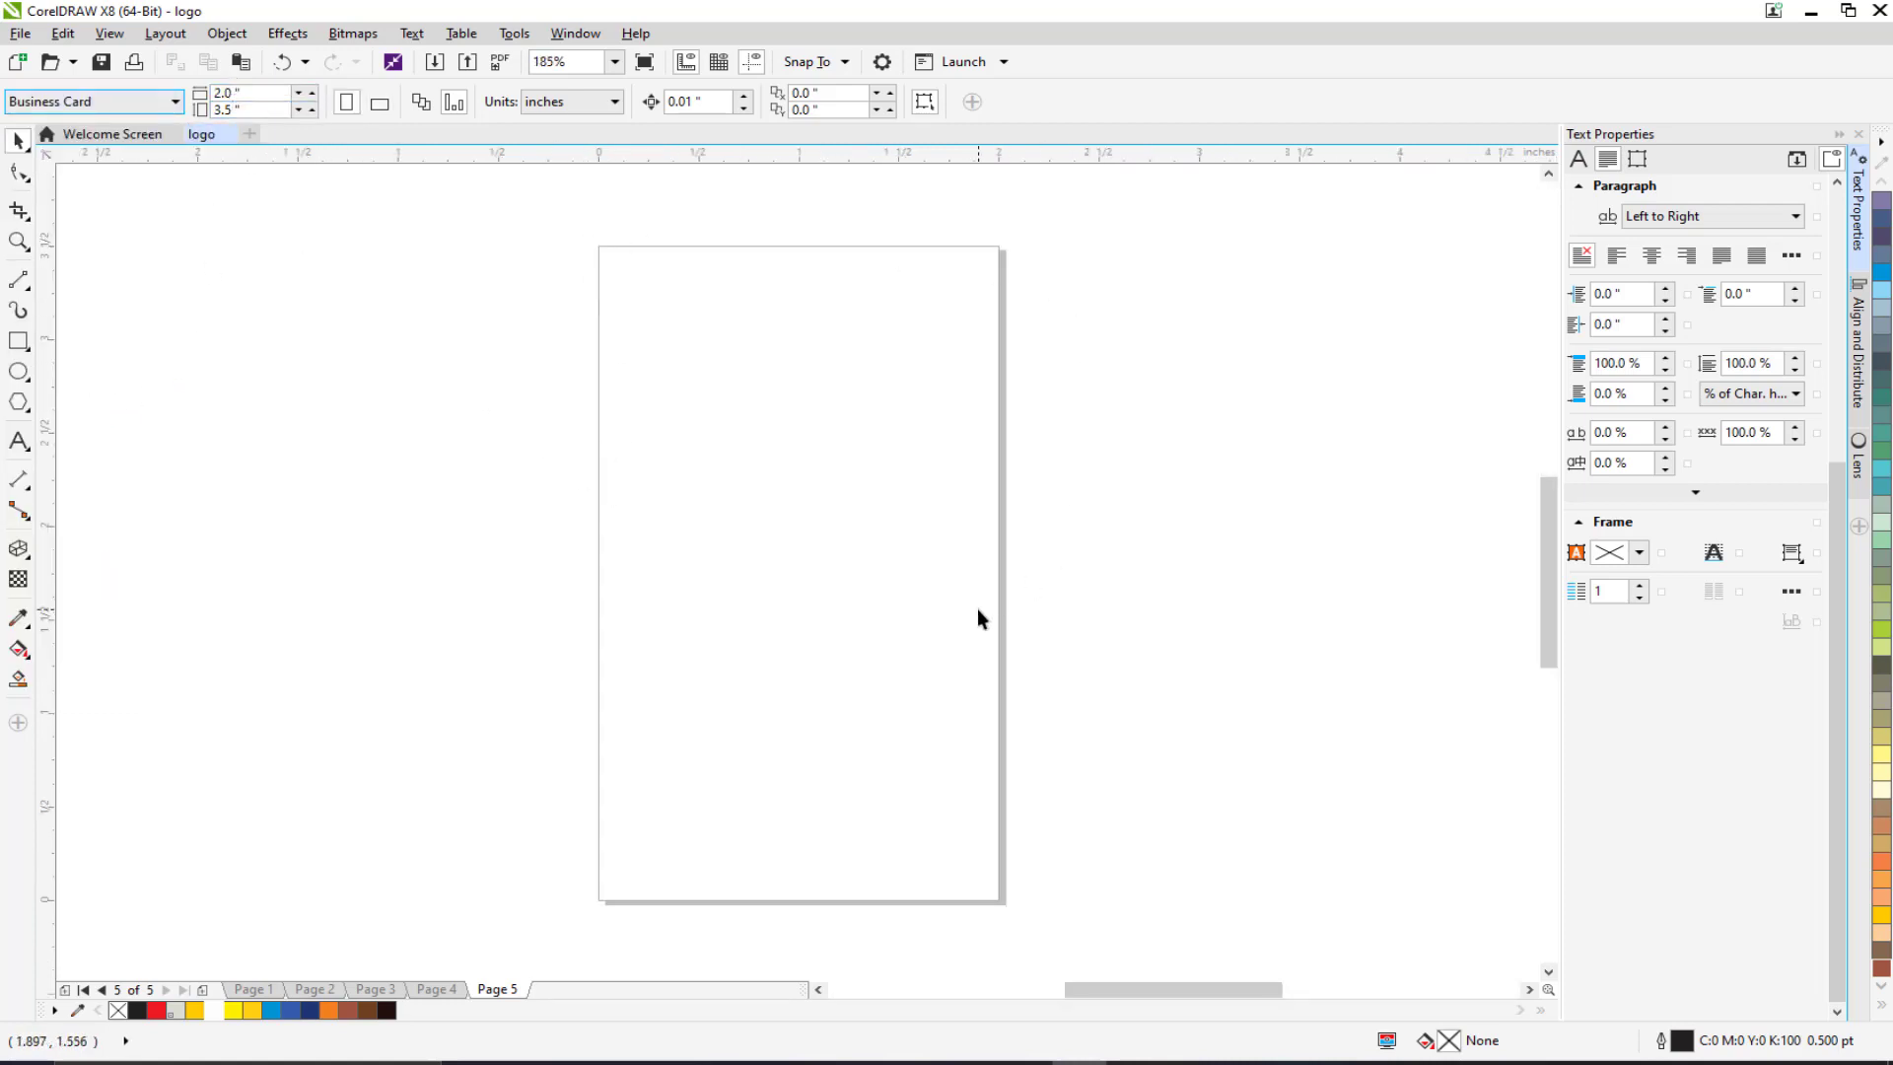
left_click(380, 103)
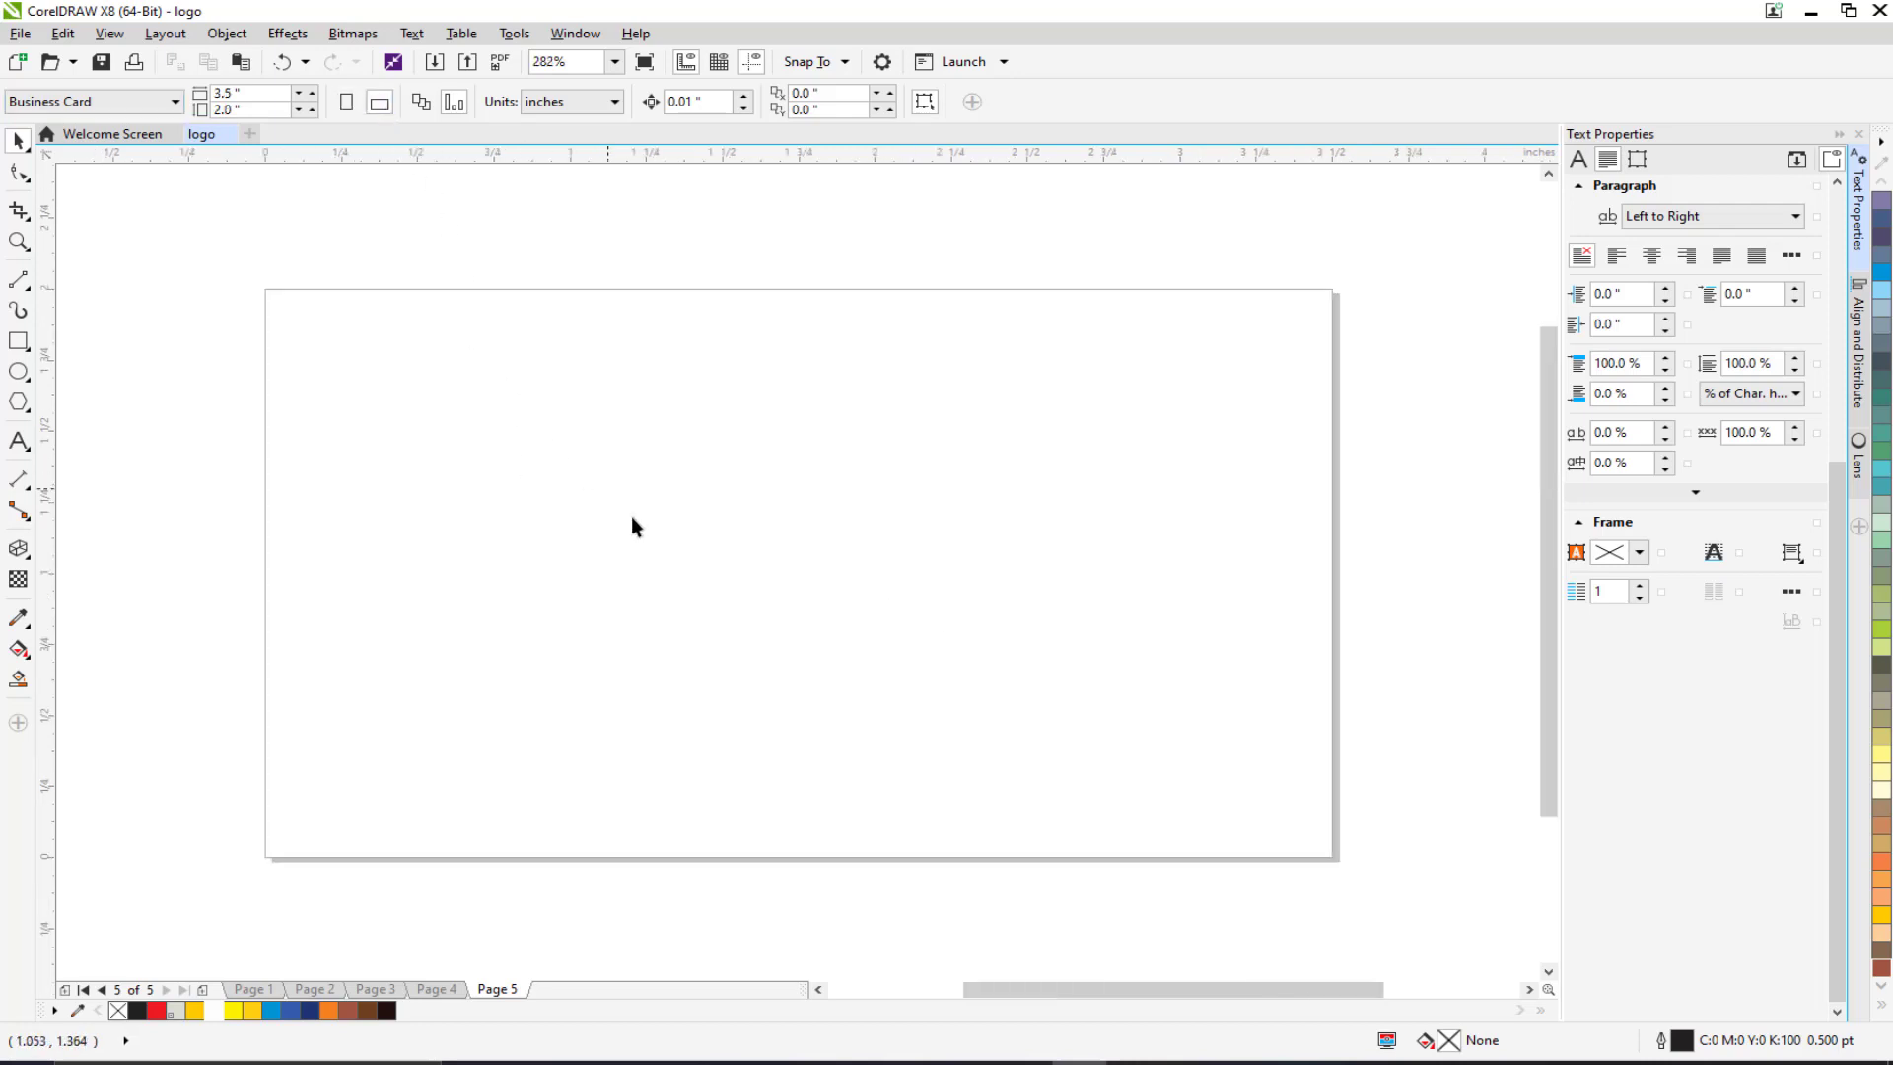
scroll(694, 564, "down", 2)
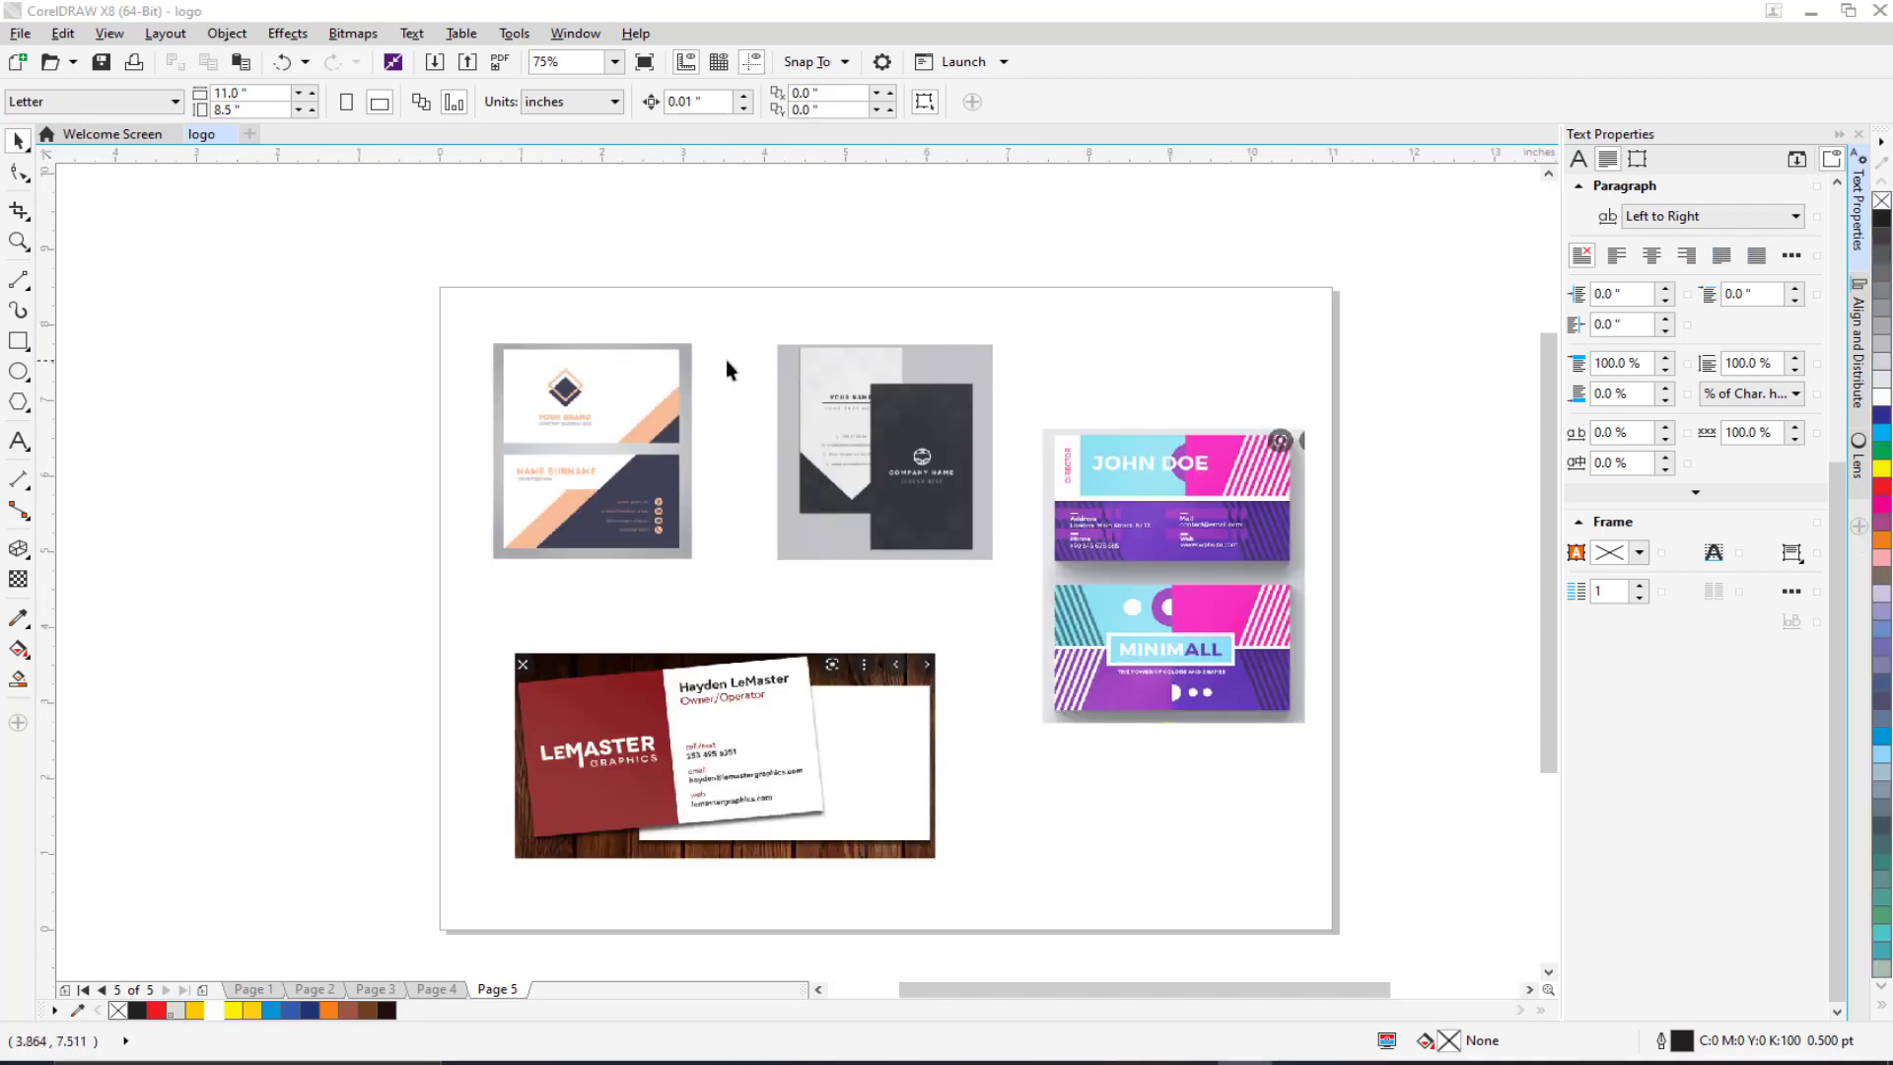
Step: Zoom and pan across the sample cards, from the peach-and-navy card to the dark vertical card
scroll(684, 388, "up", 2)
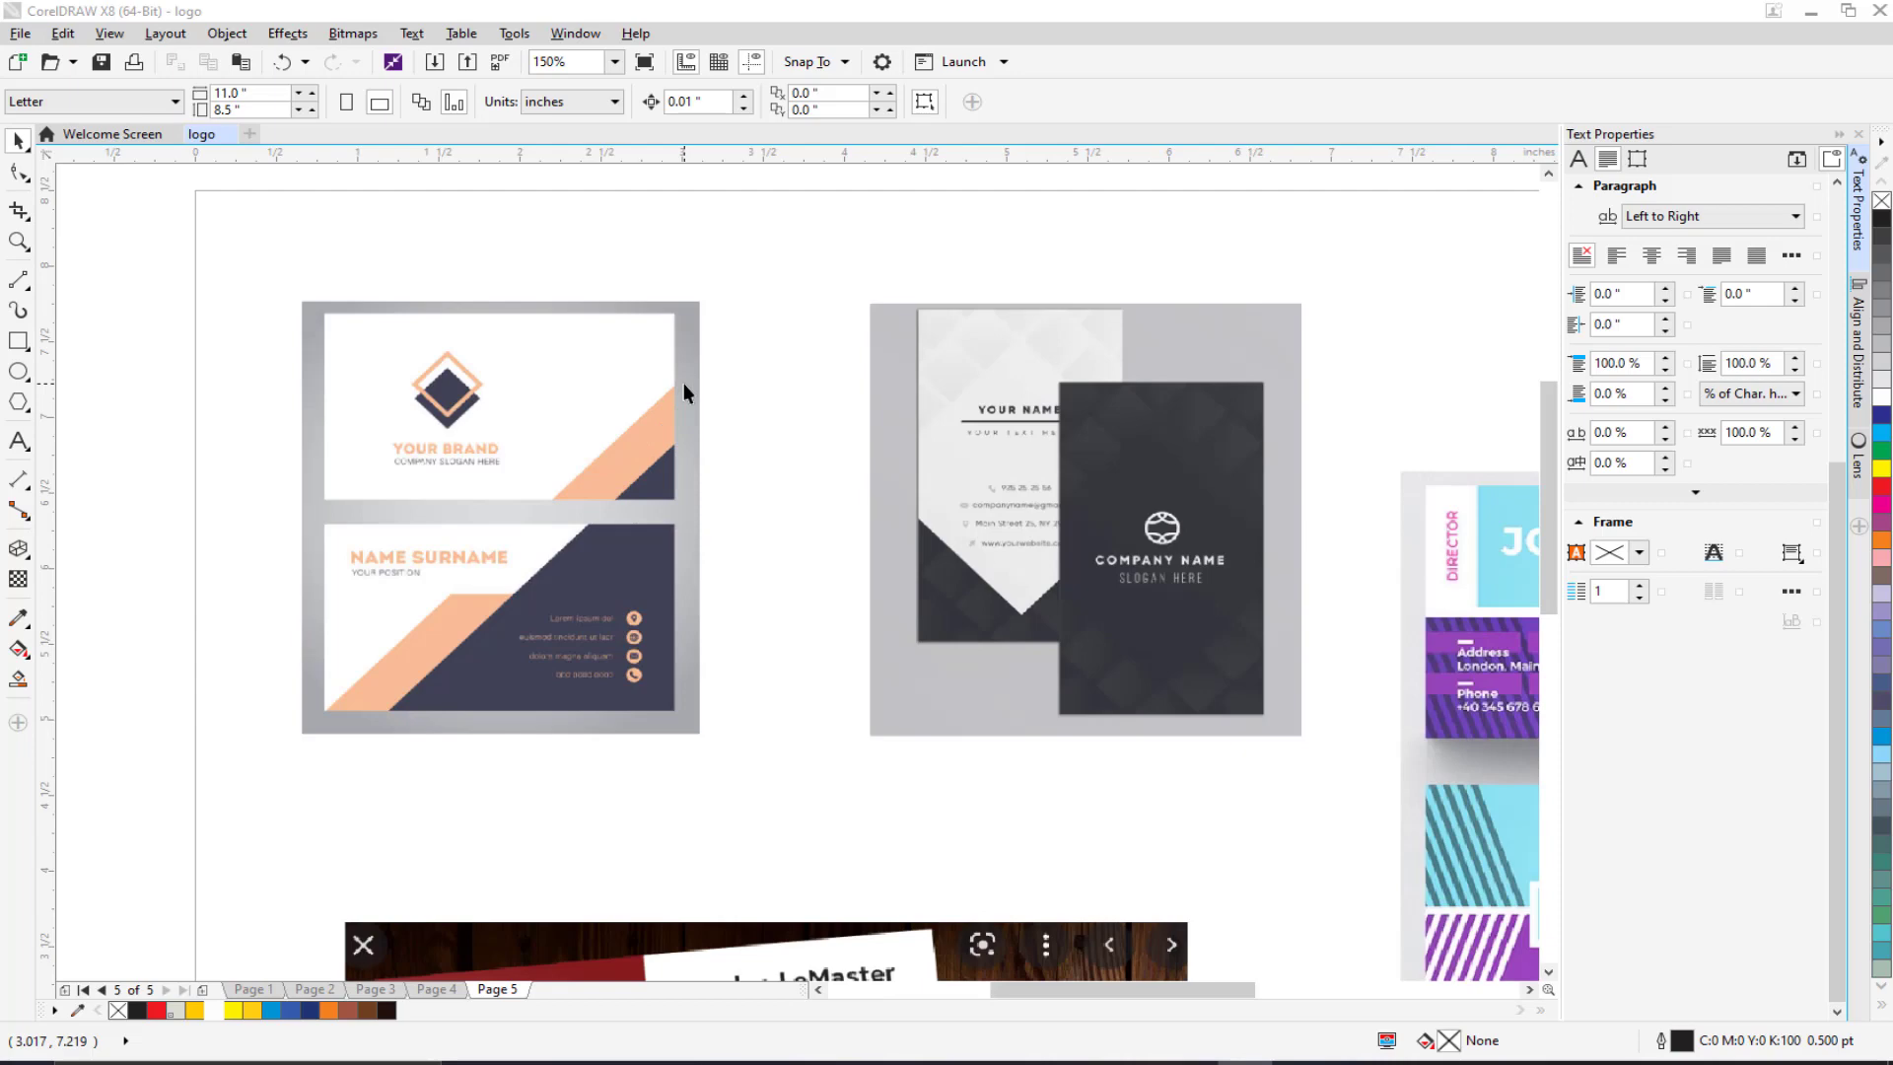
scroll(523, 464, "up", 2)
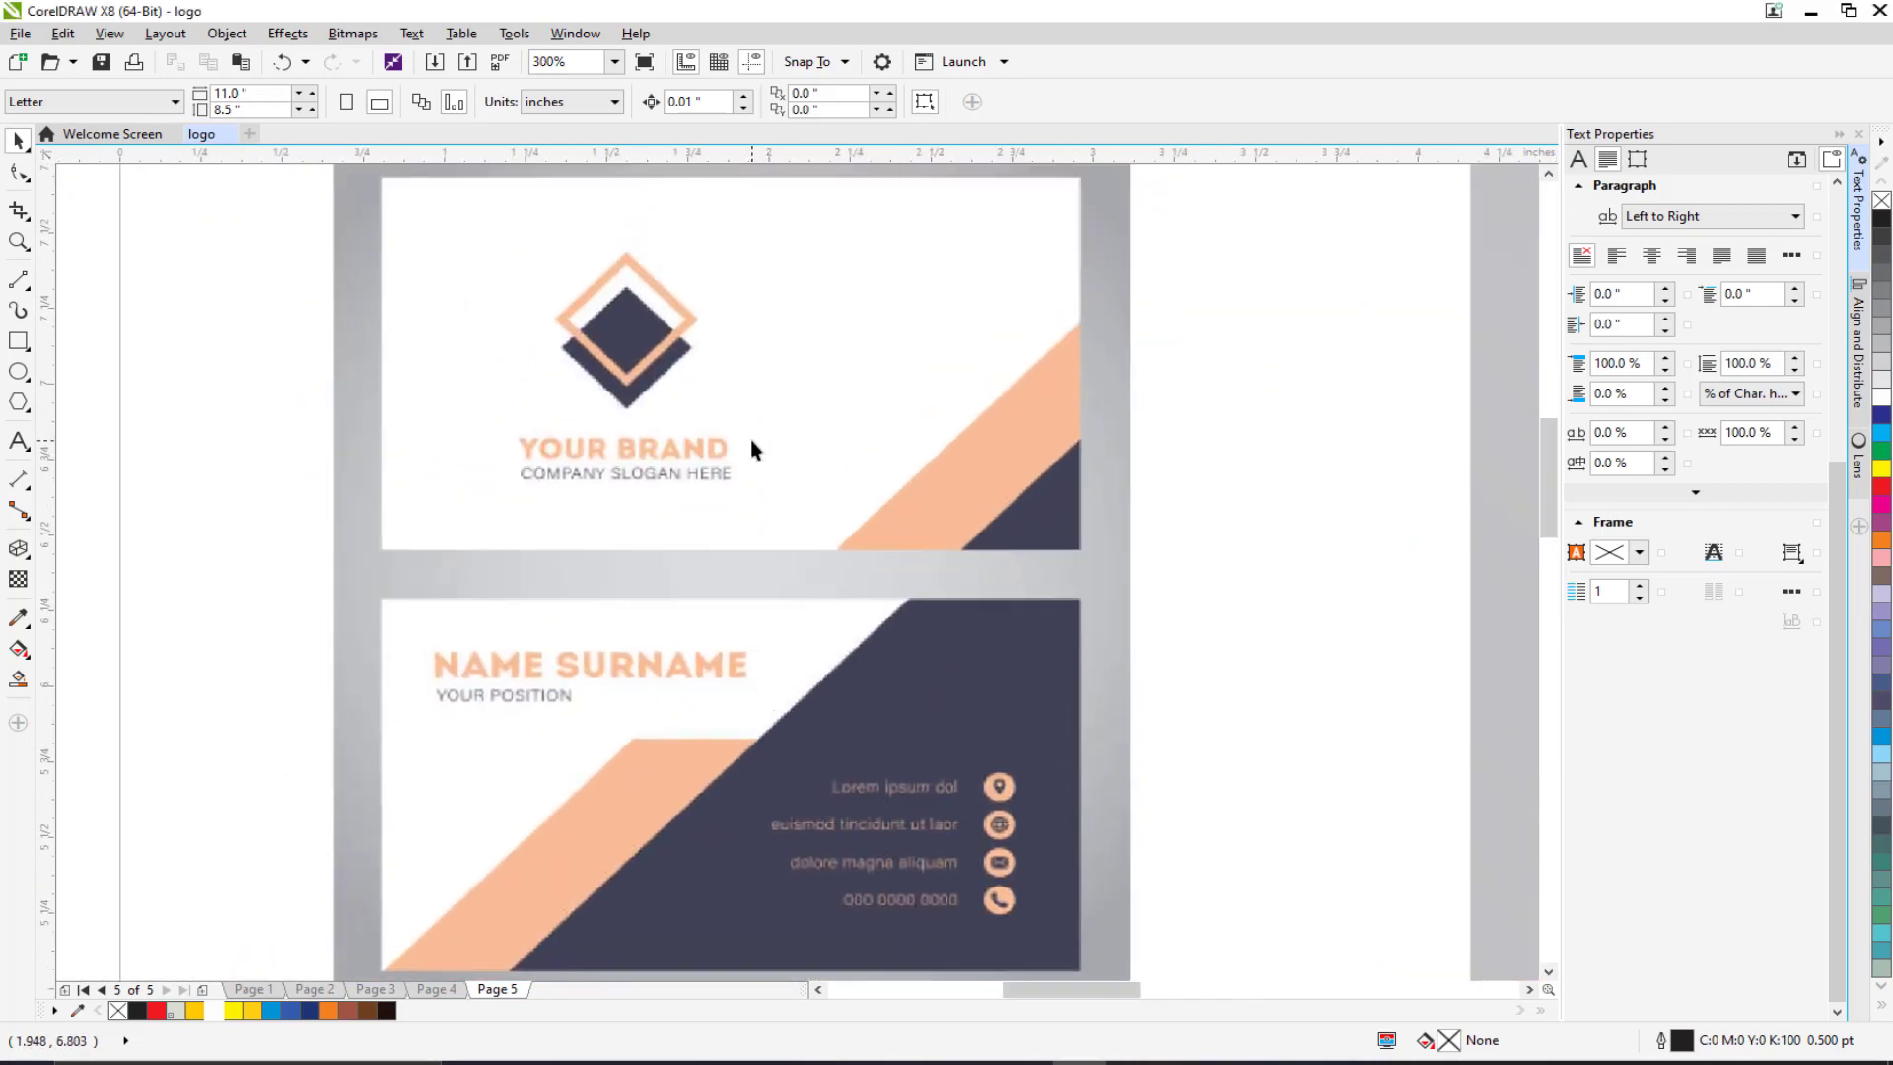
scroll(771, 649, "down", 2)
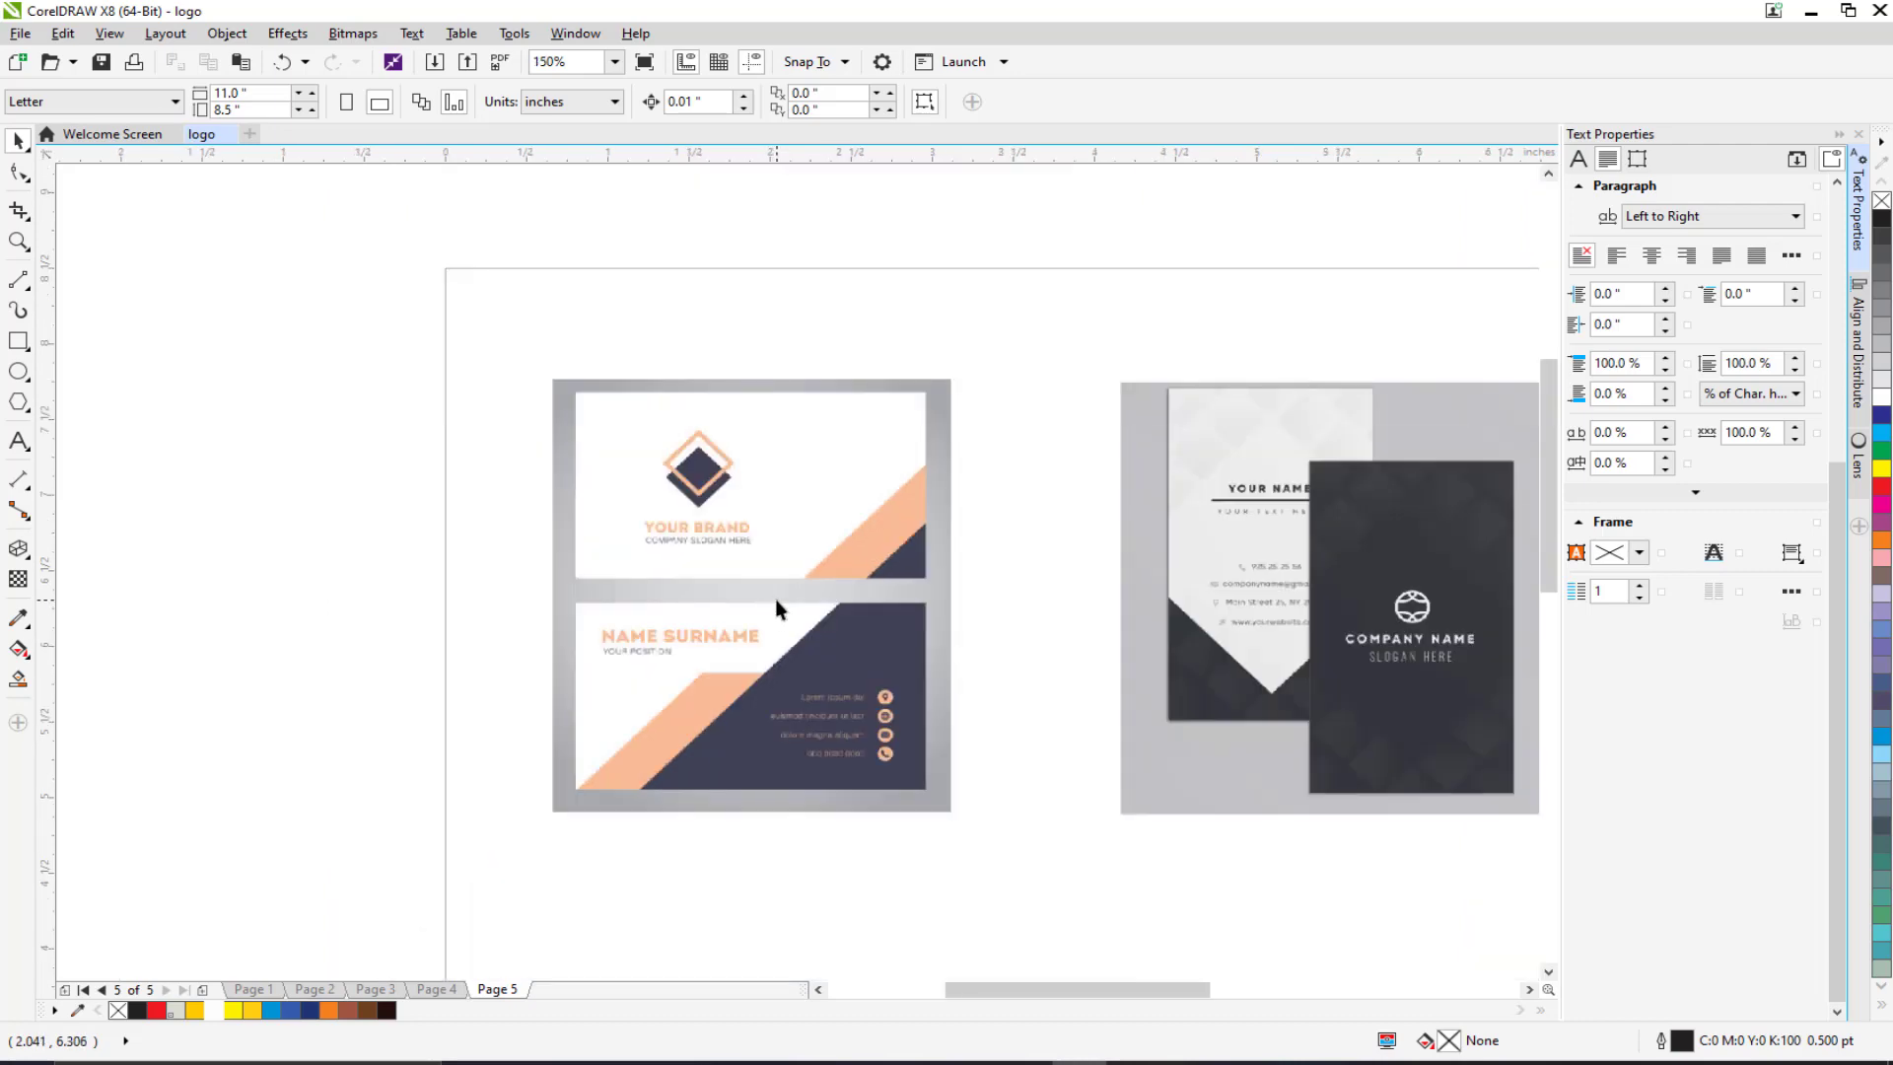
scroll(708, 603, "up", 2)
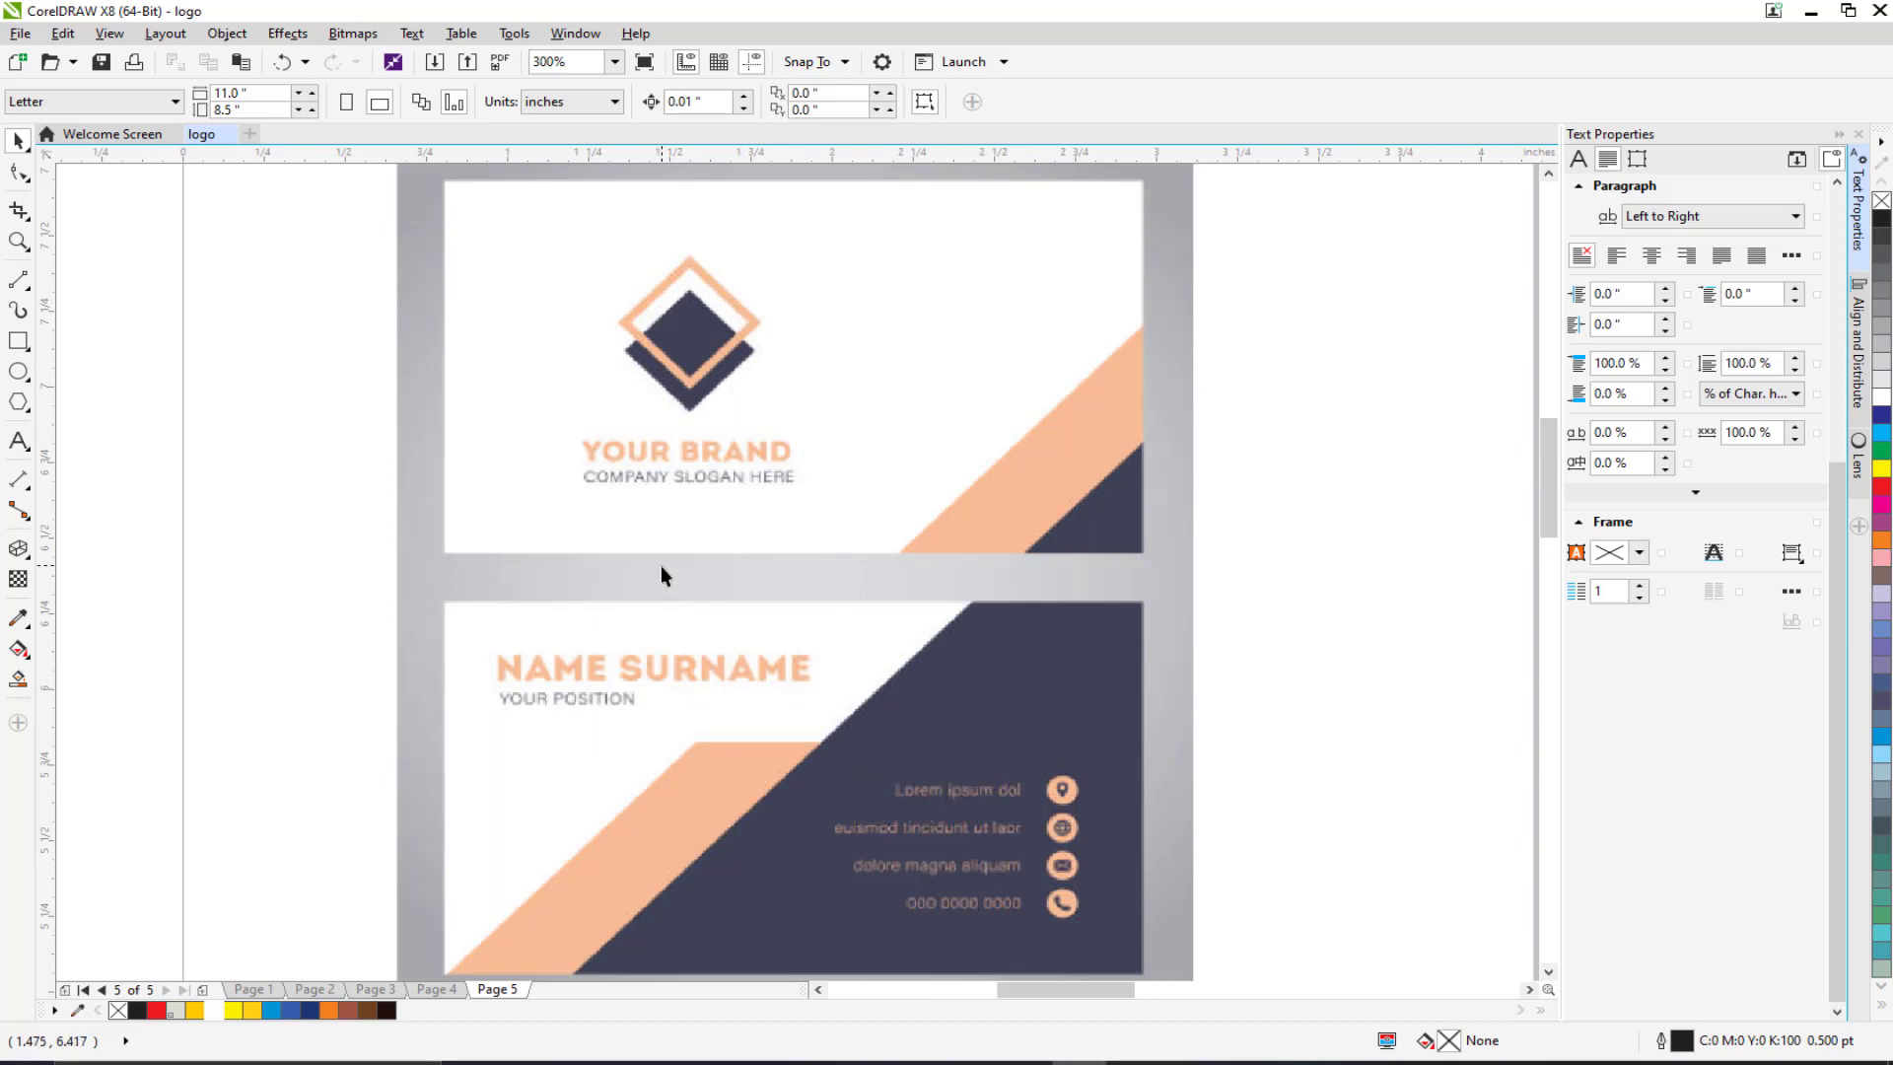
left_click_drag(661, 575, 678, 455)
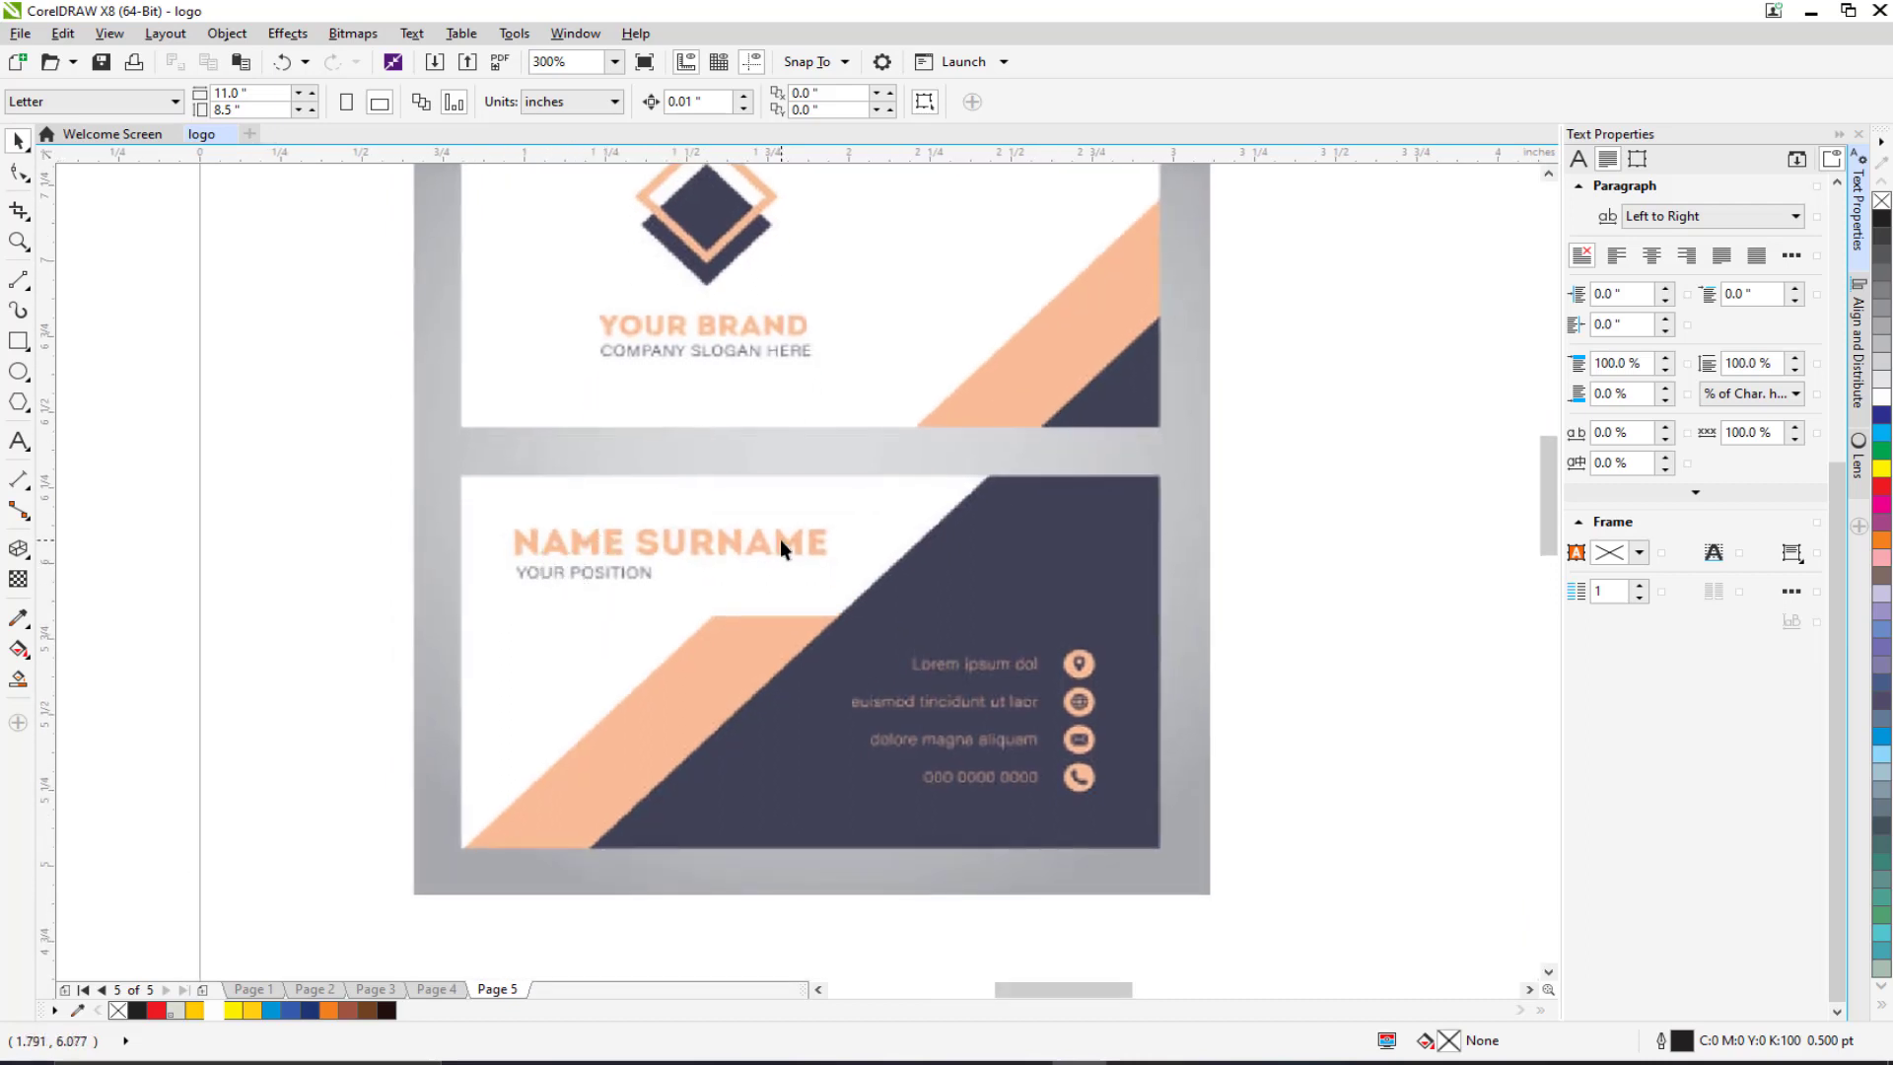
left_click_drag(895, 572, 842, 491)
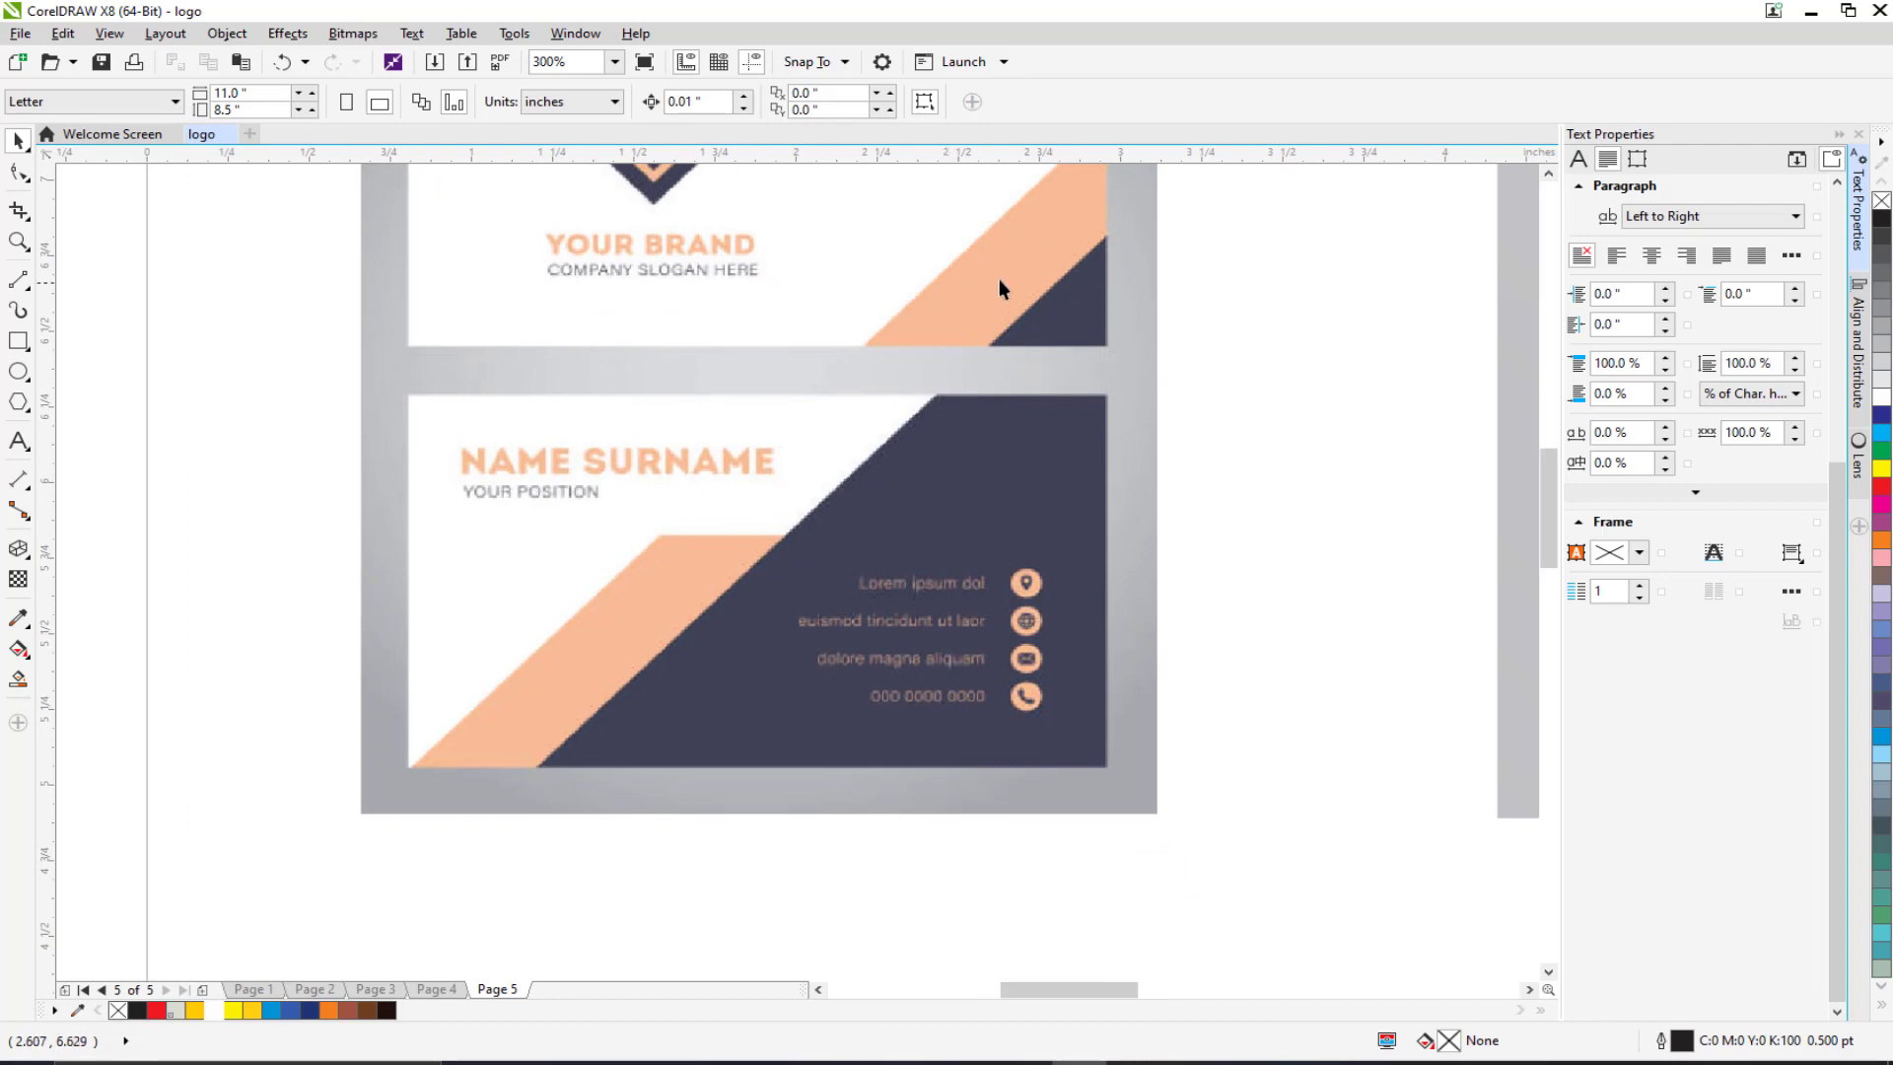
left_click_drag(769, 514, 696, 659)
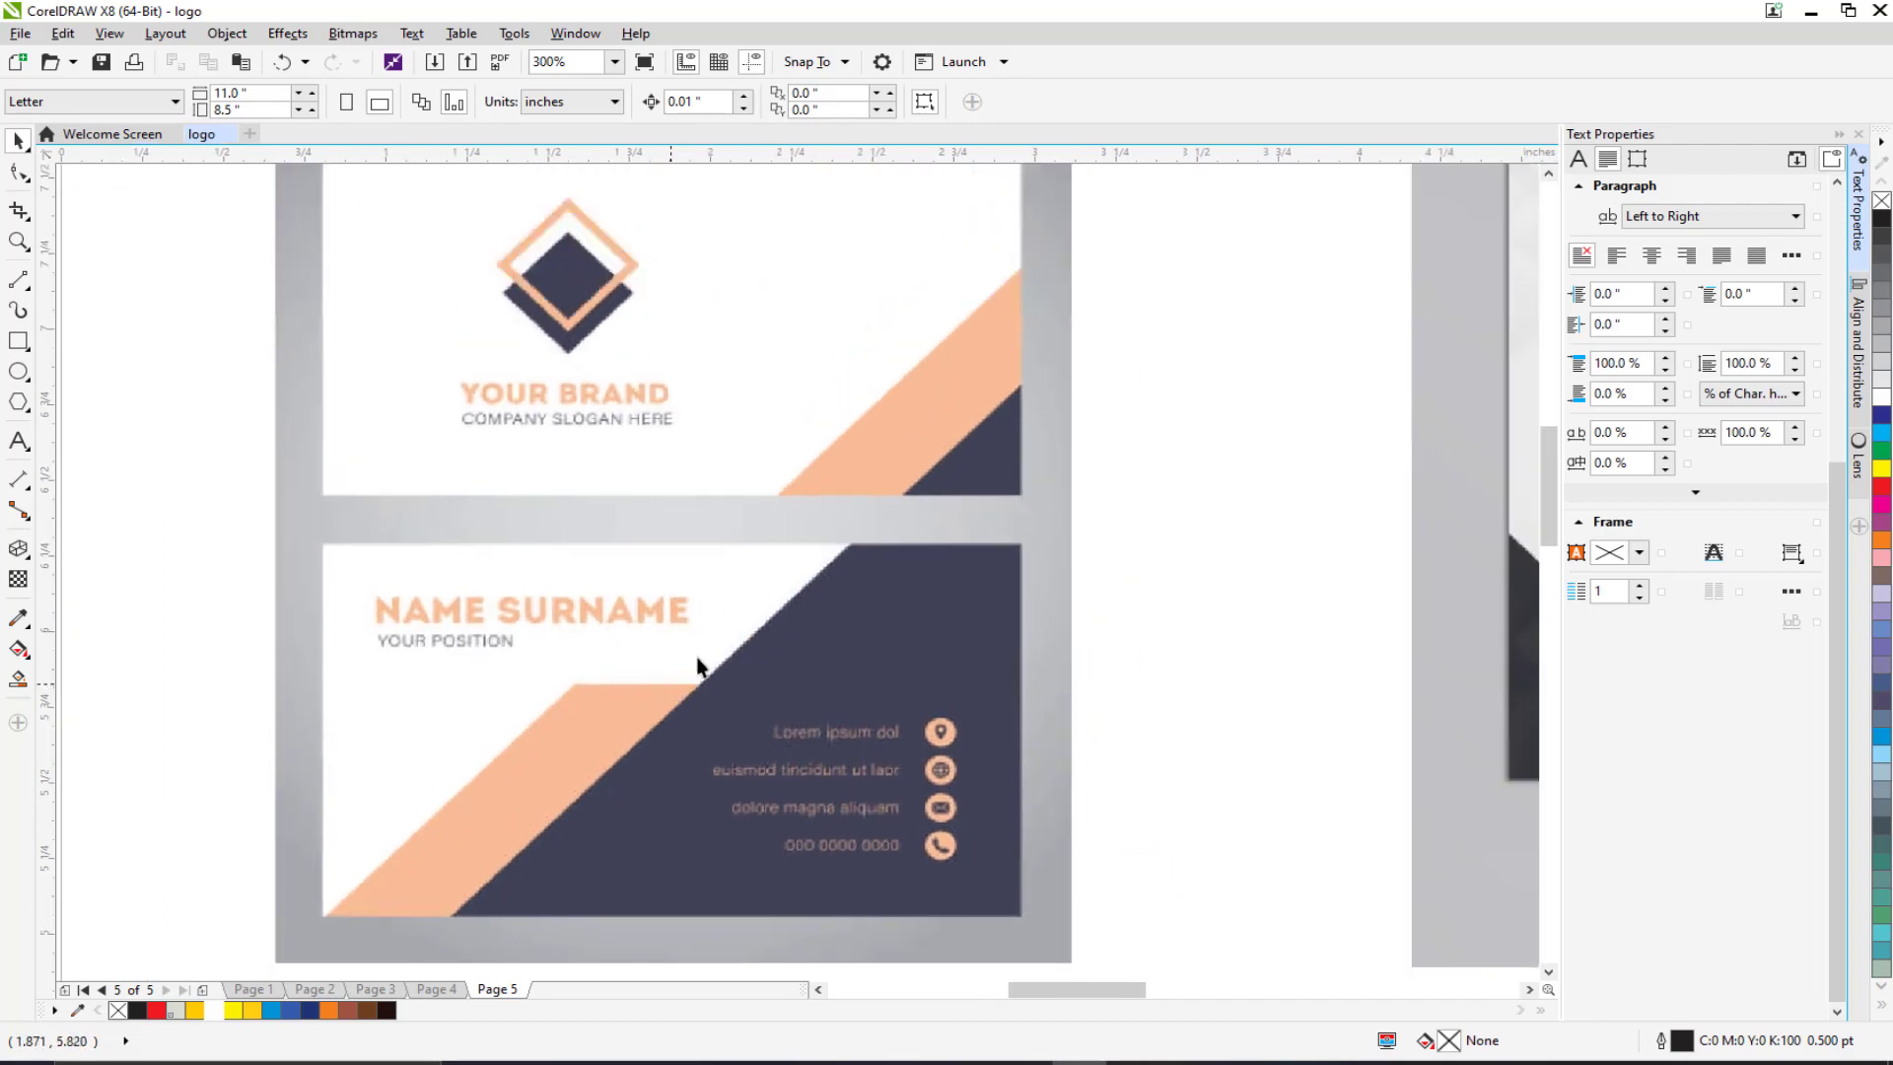
scroll(672, 495, "down", 3)
left_click_drag(672, 494, 364, 501)
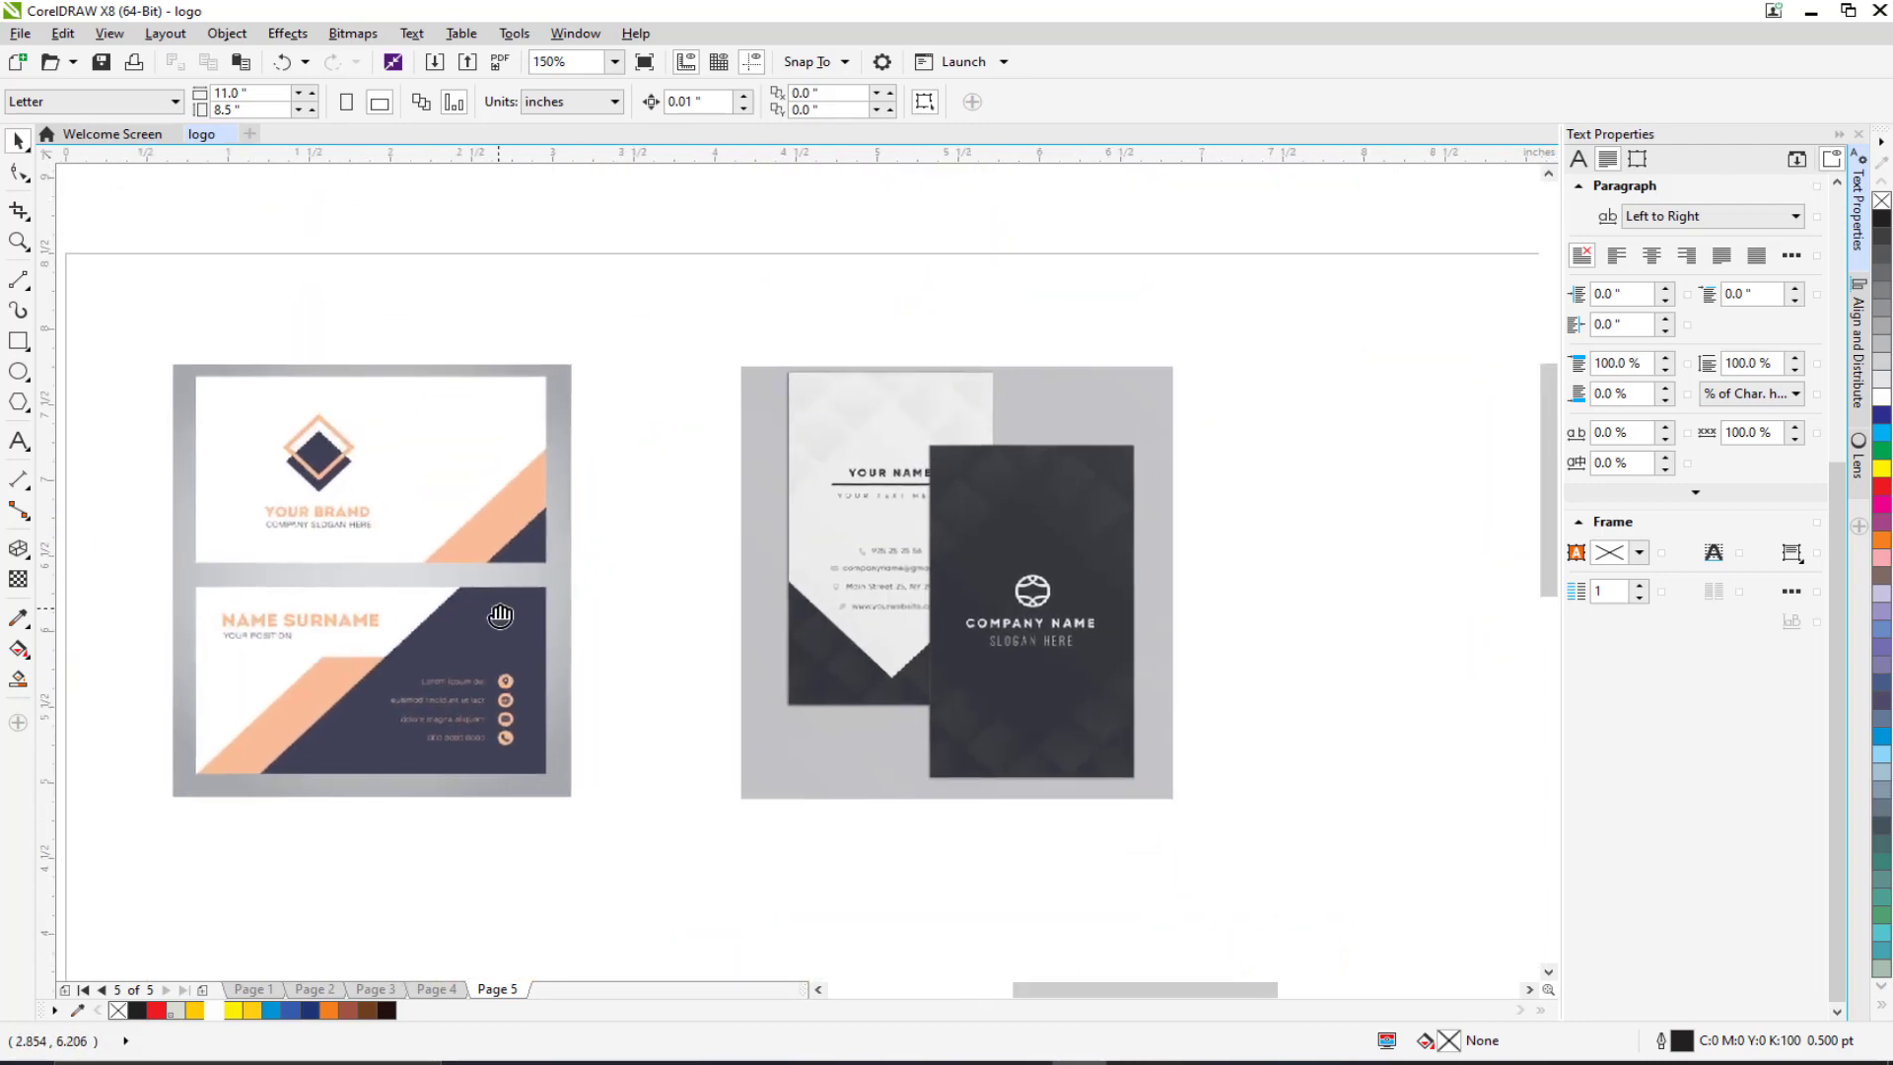
scroll(829, 573, "up", 3)
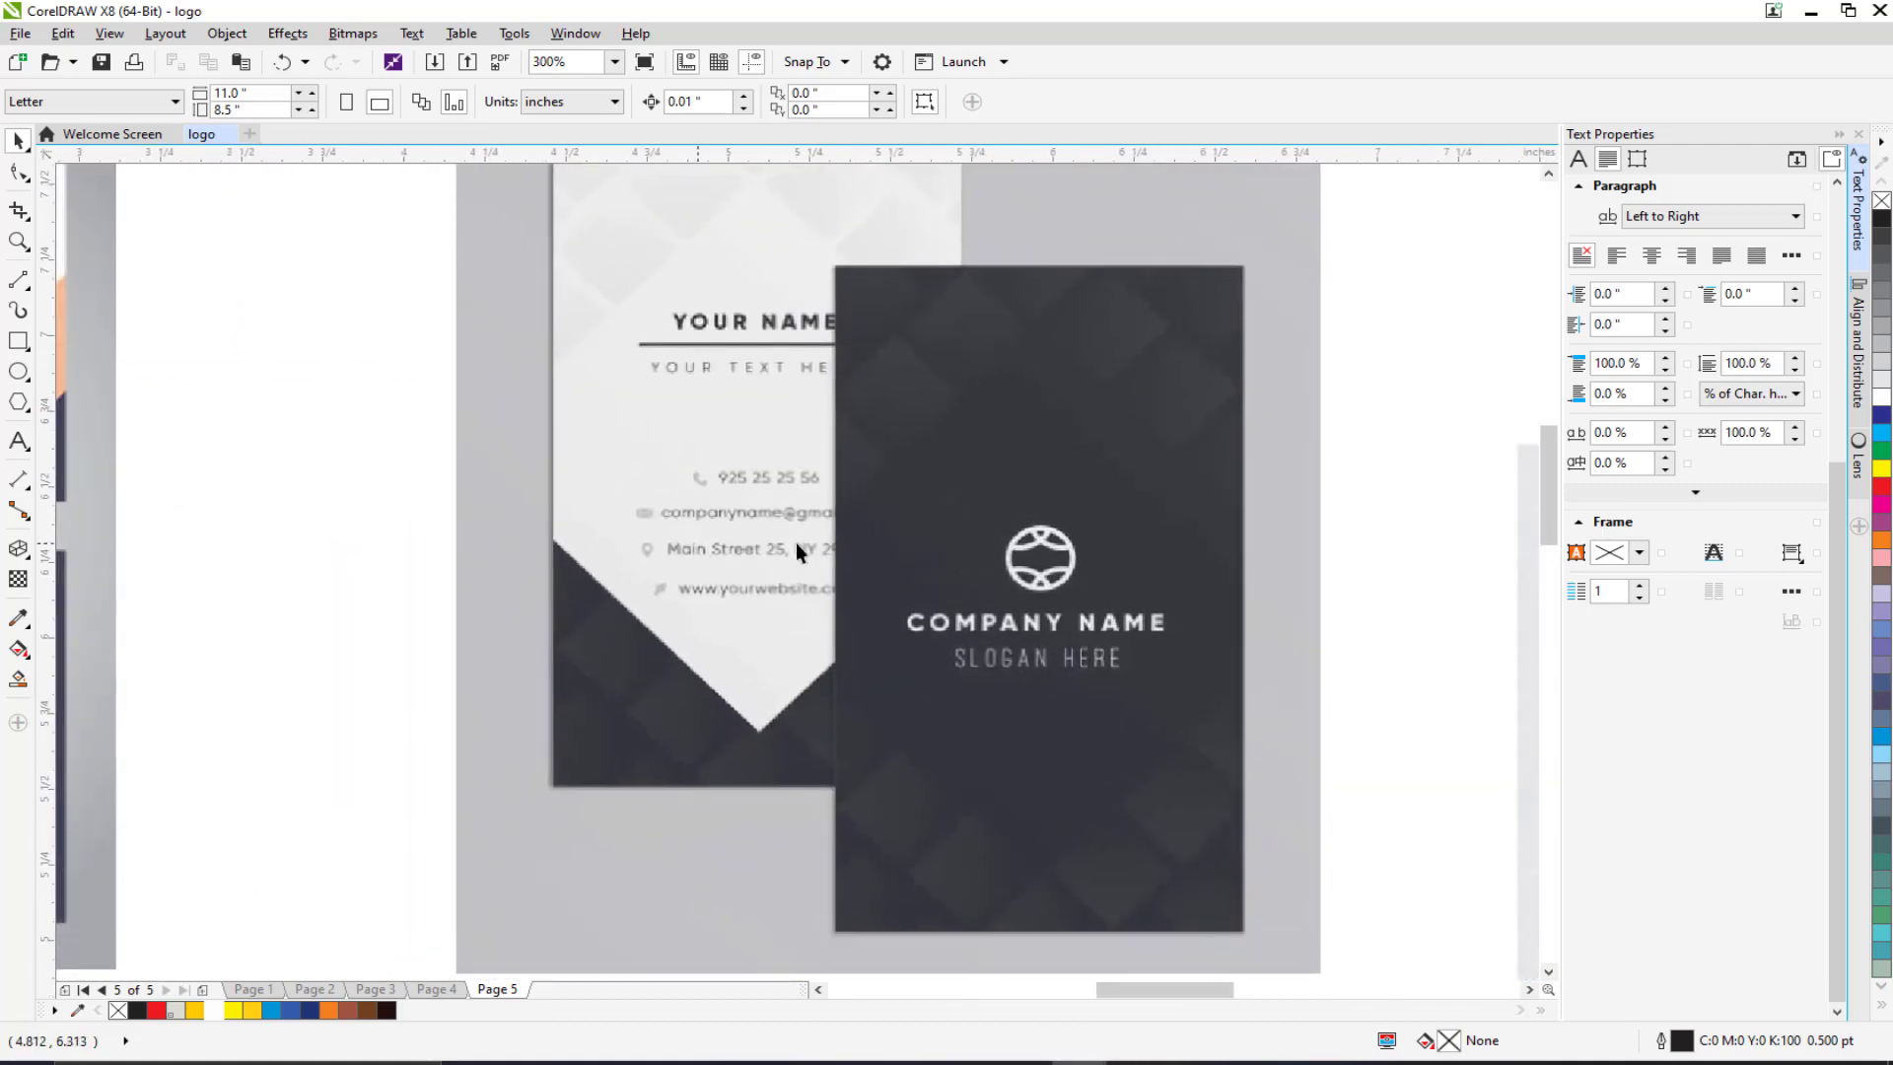
scroll(796, 542, "down", 2)
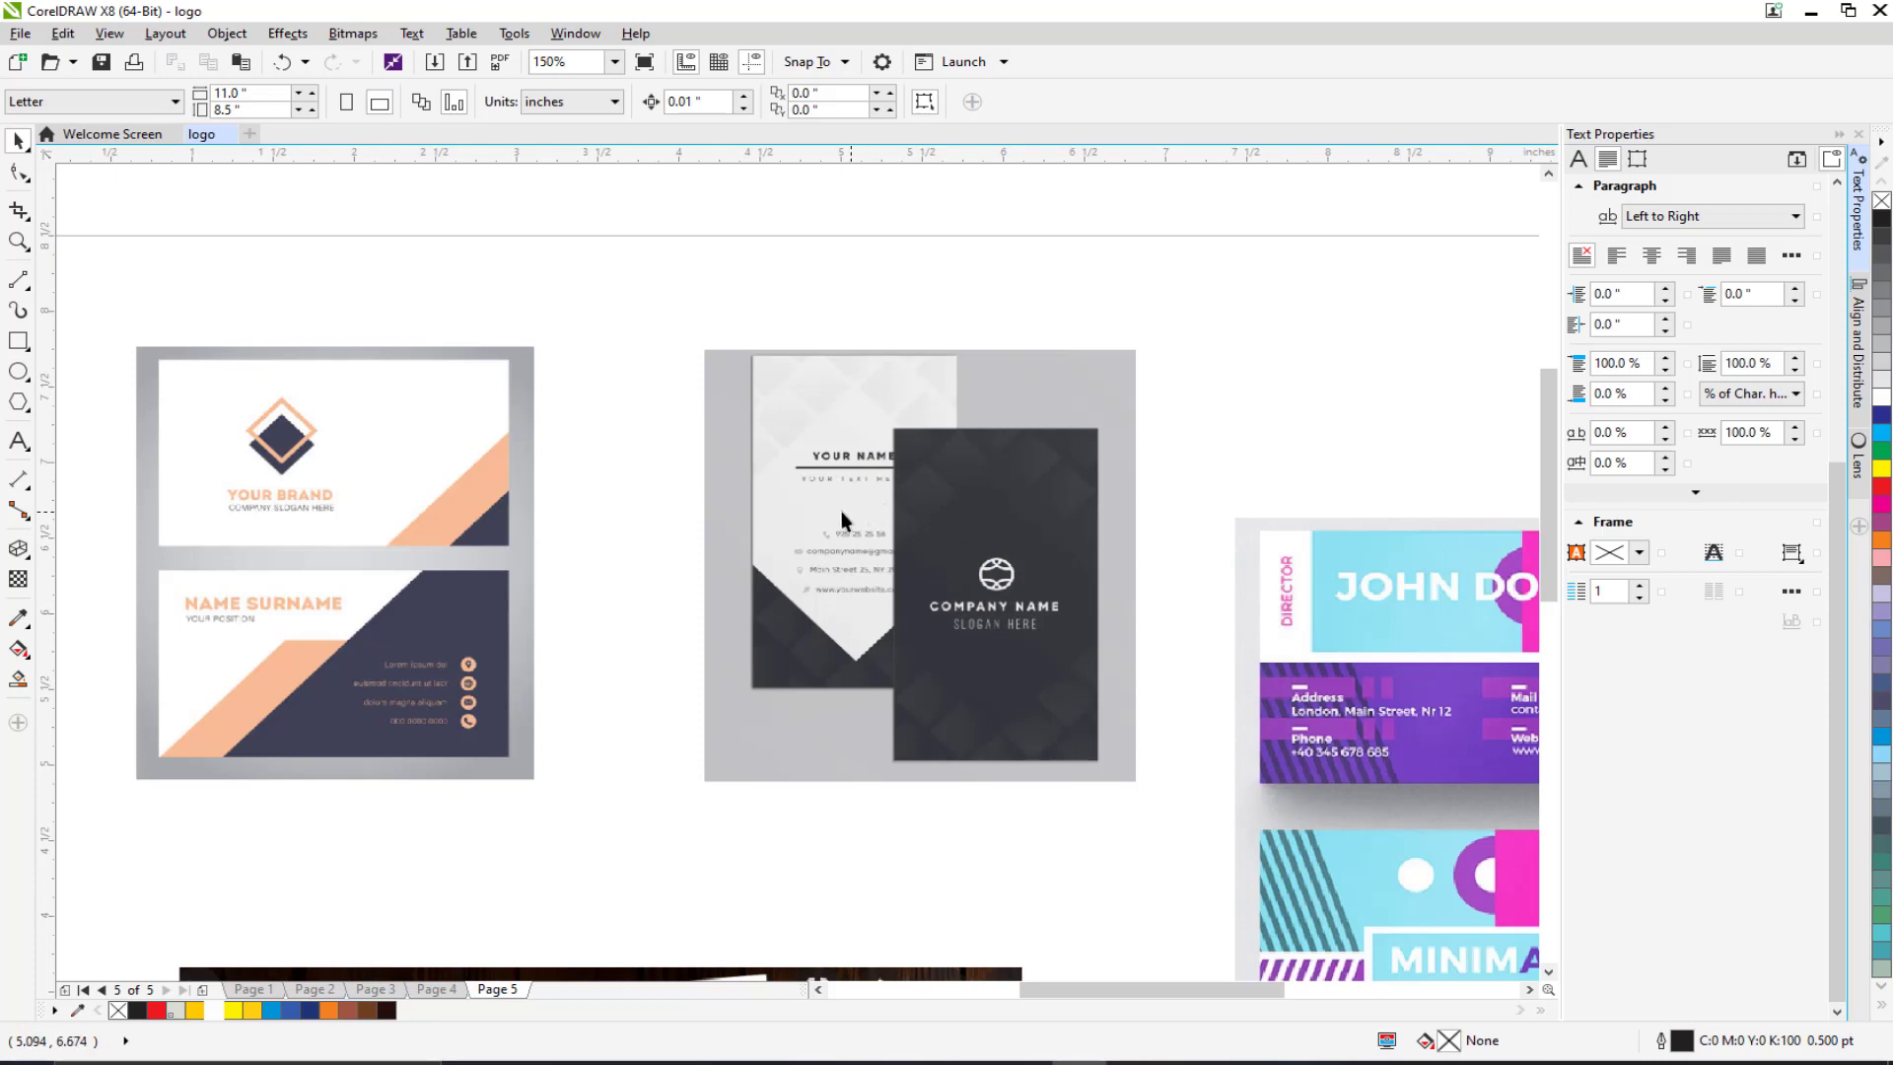
scroll(927, 385, "down", 3)
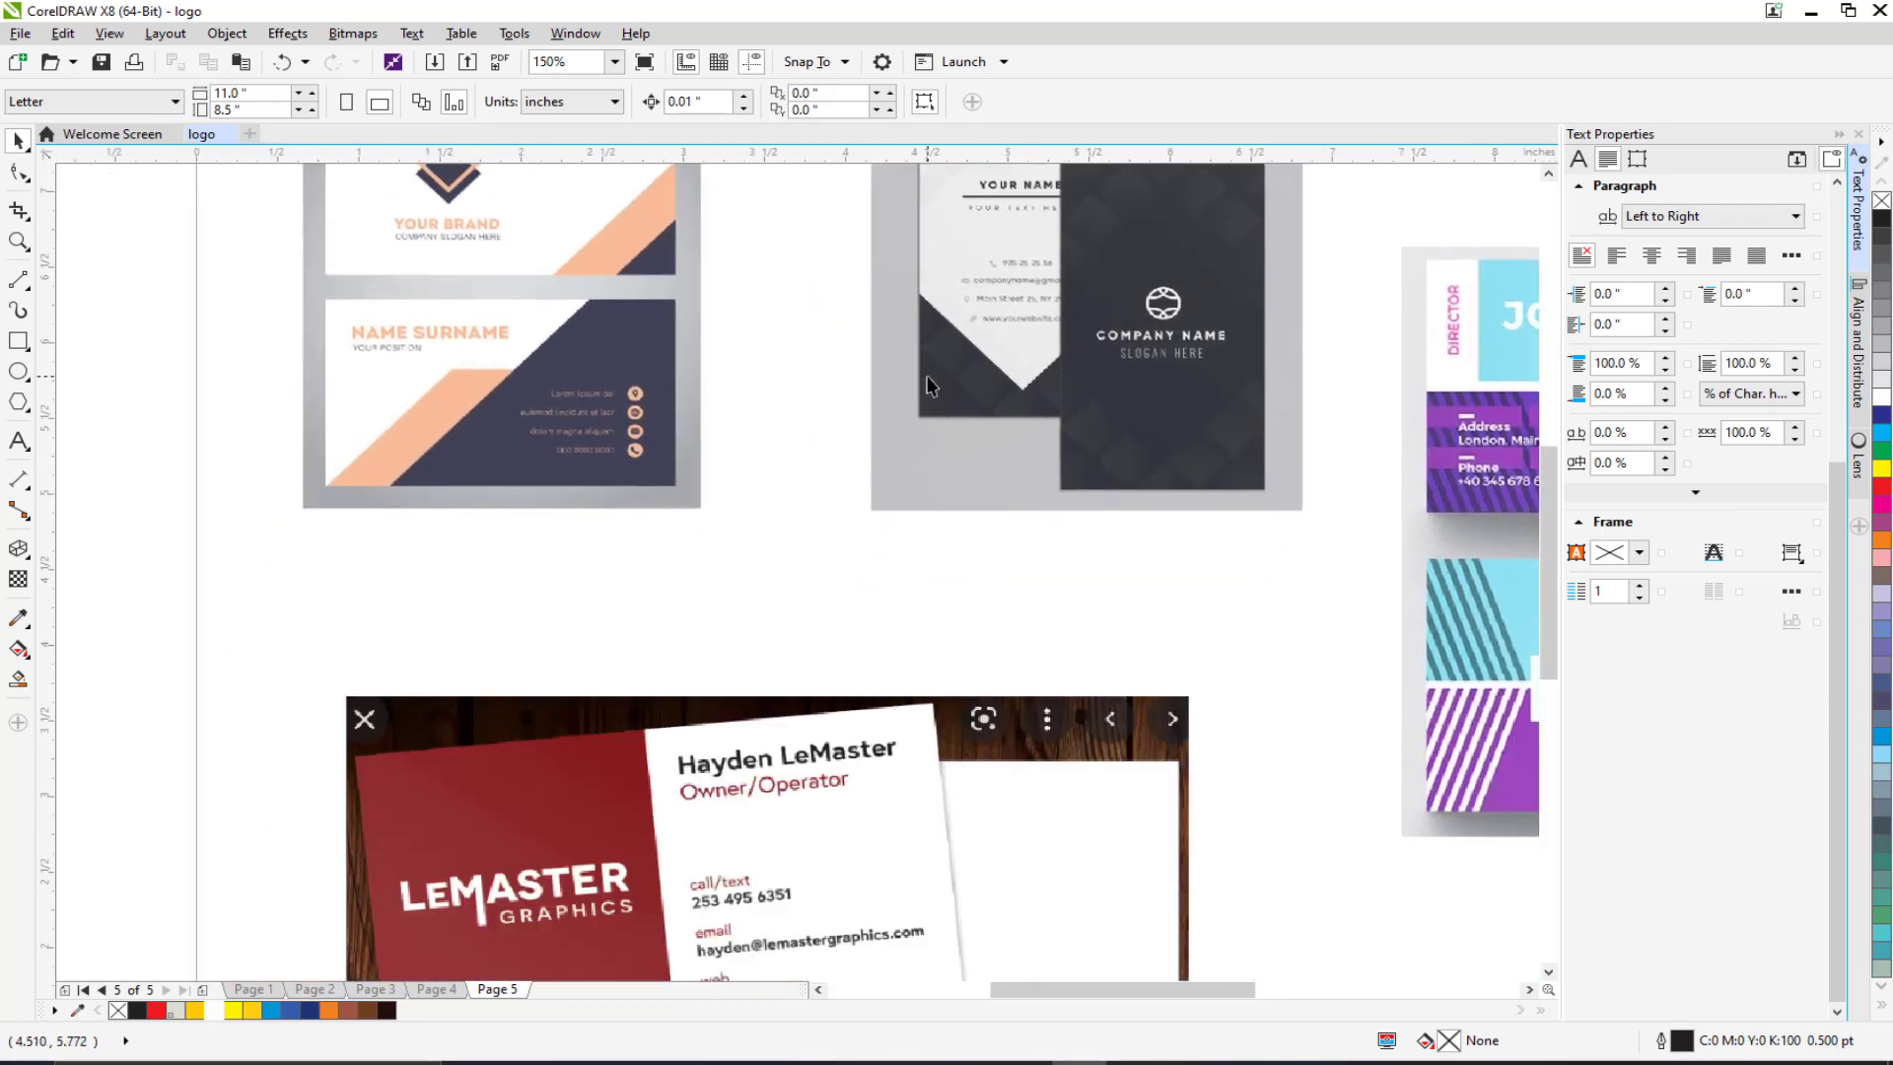
scroll(926, 384, "down", 3)
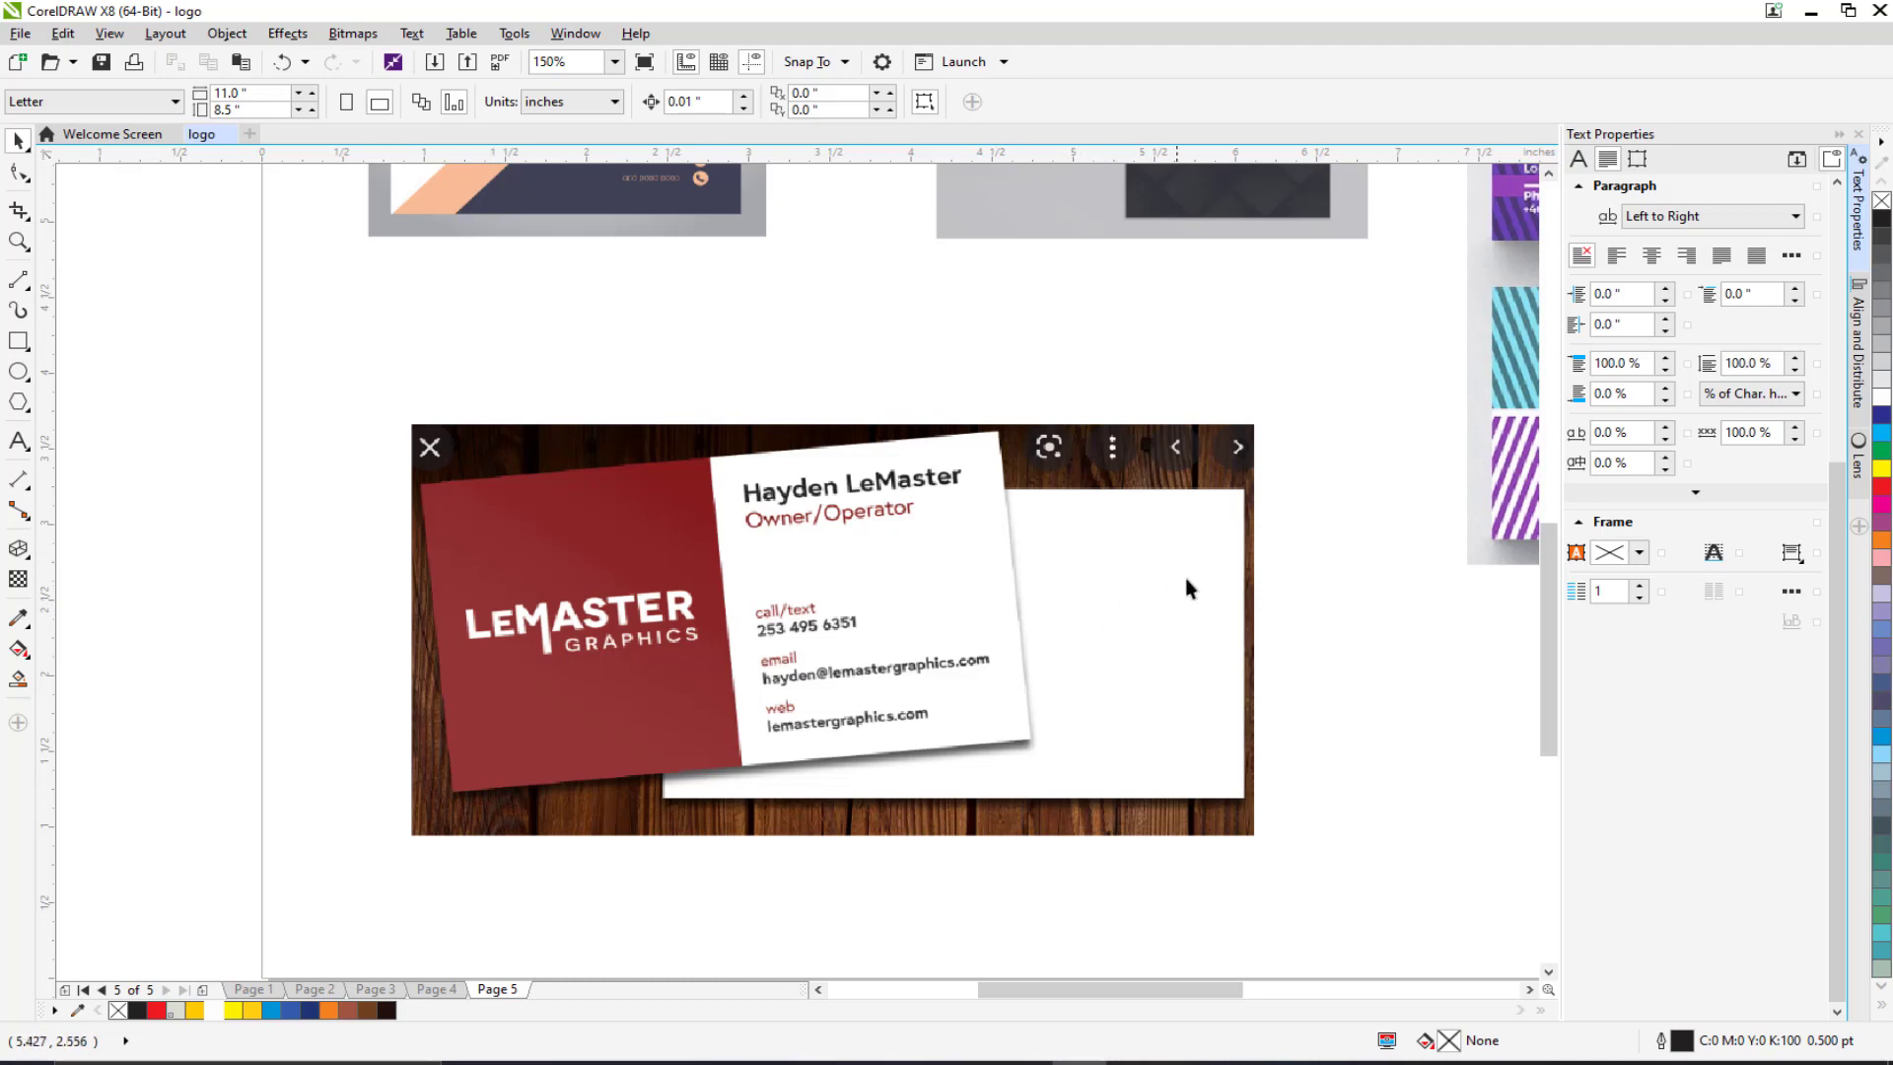
left_click_drag(1187, 577, 457, 822)
left_click_drag(660, 749, 612, 778)
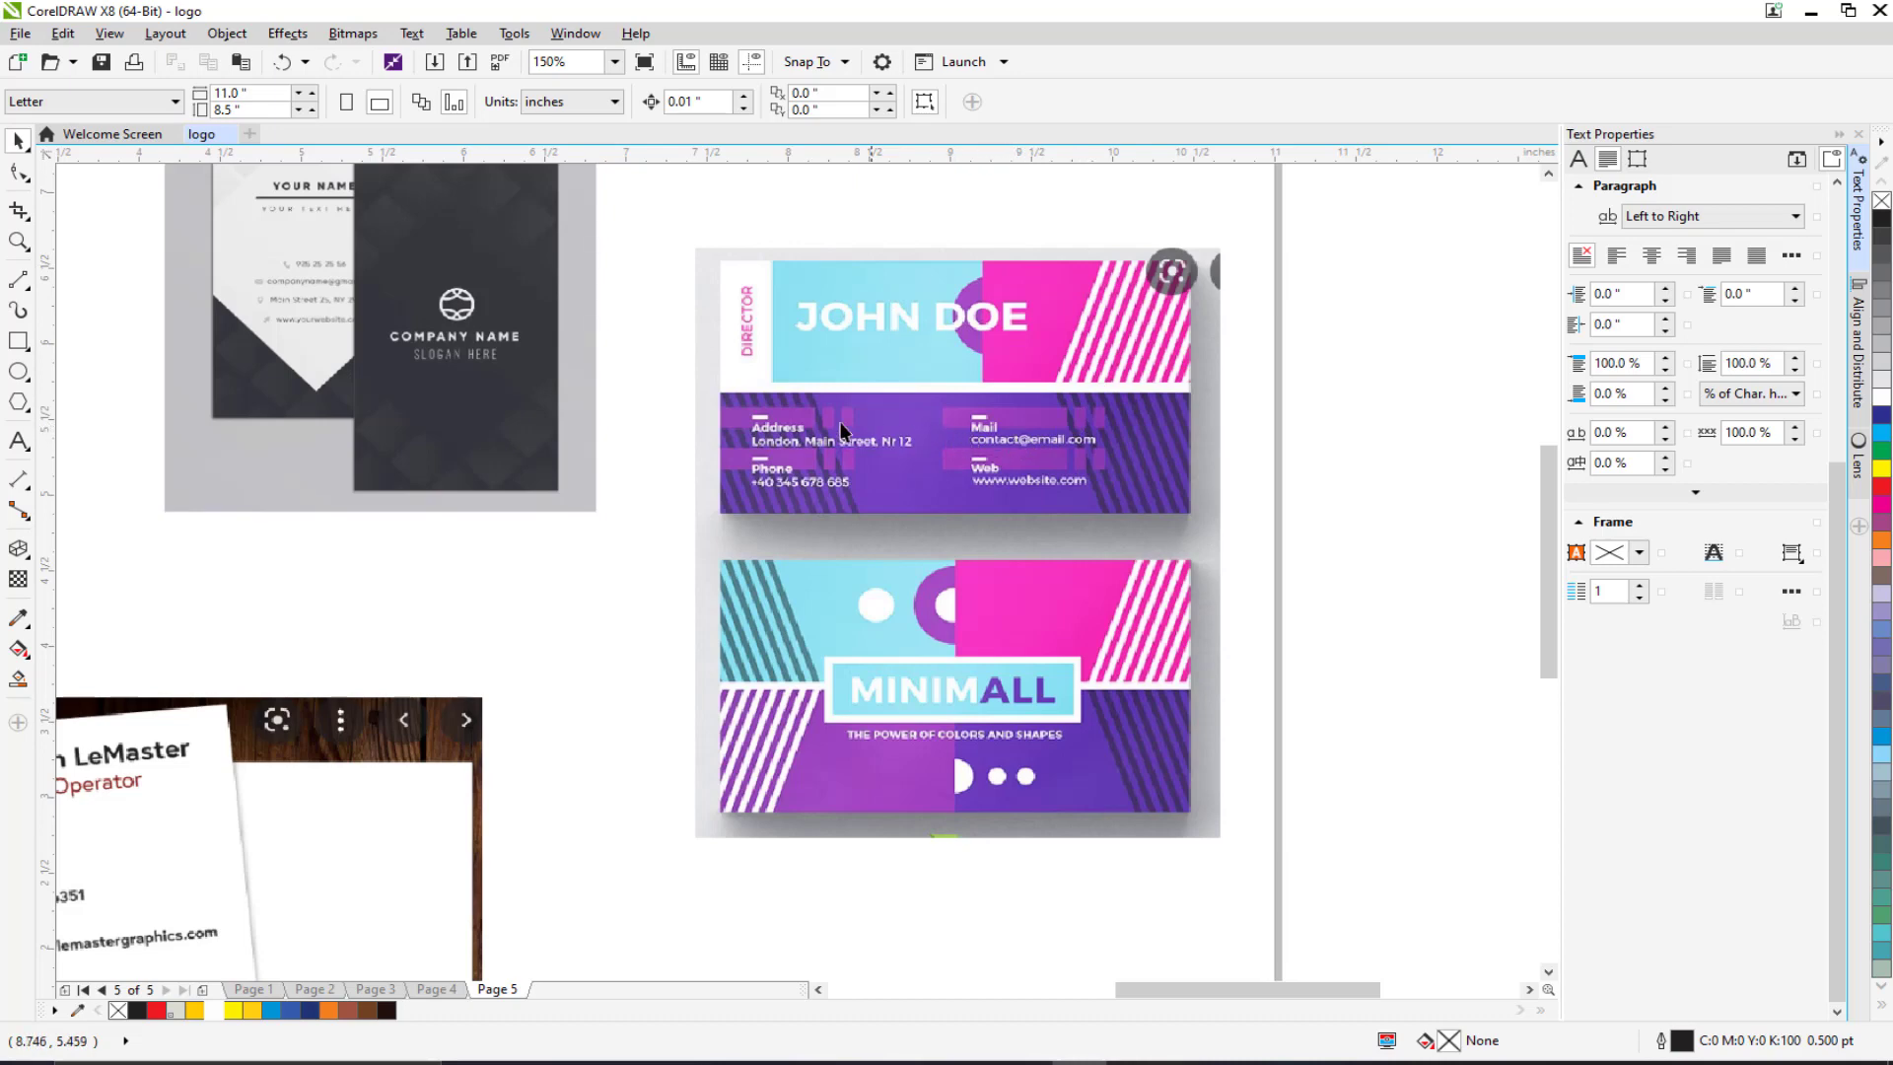
left_click_drag(719, 435, 1077, 514)
key("F3")
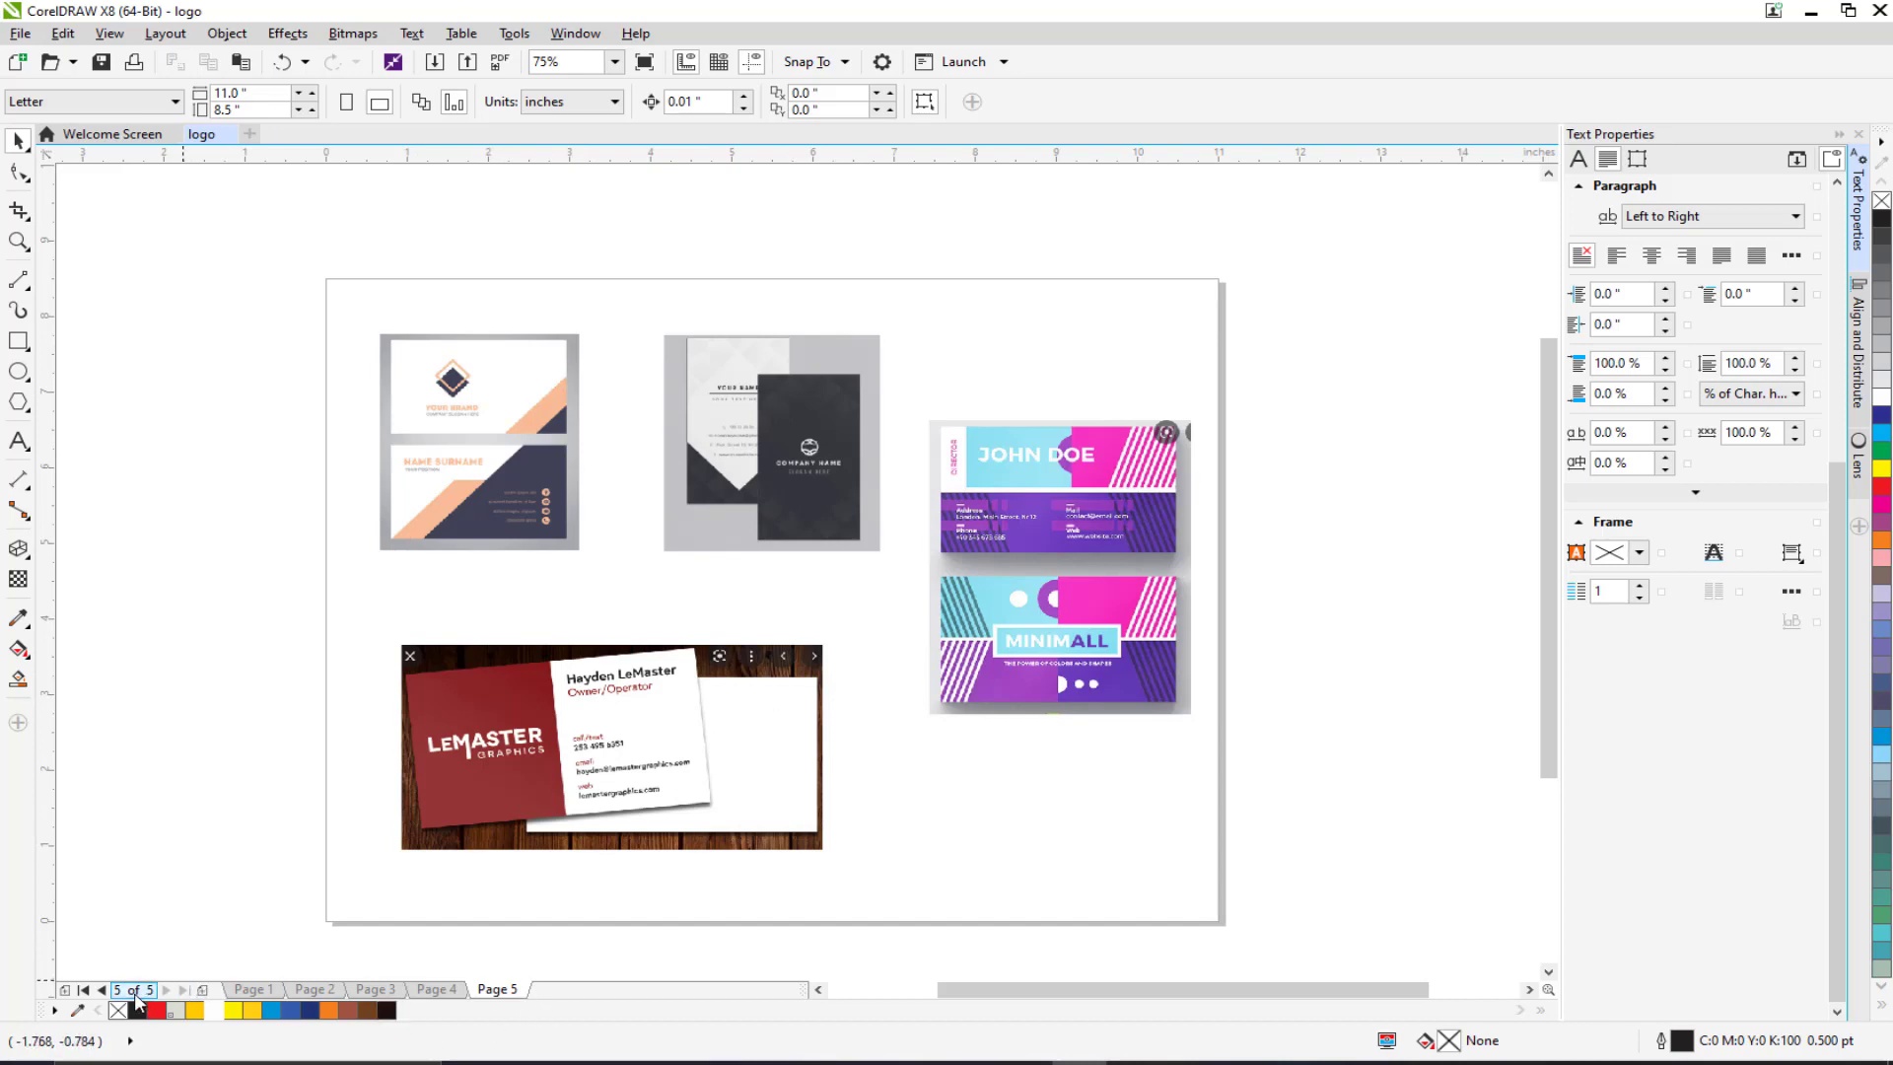
Step: Add a blank Page 6, look back through Pages 3–5, then return to Page 6
left_click(203, 990)
left_click(204, 993)
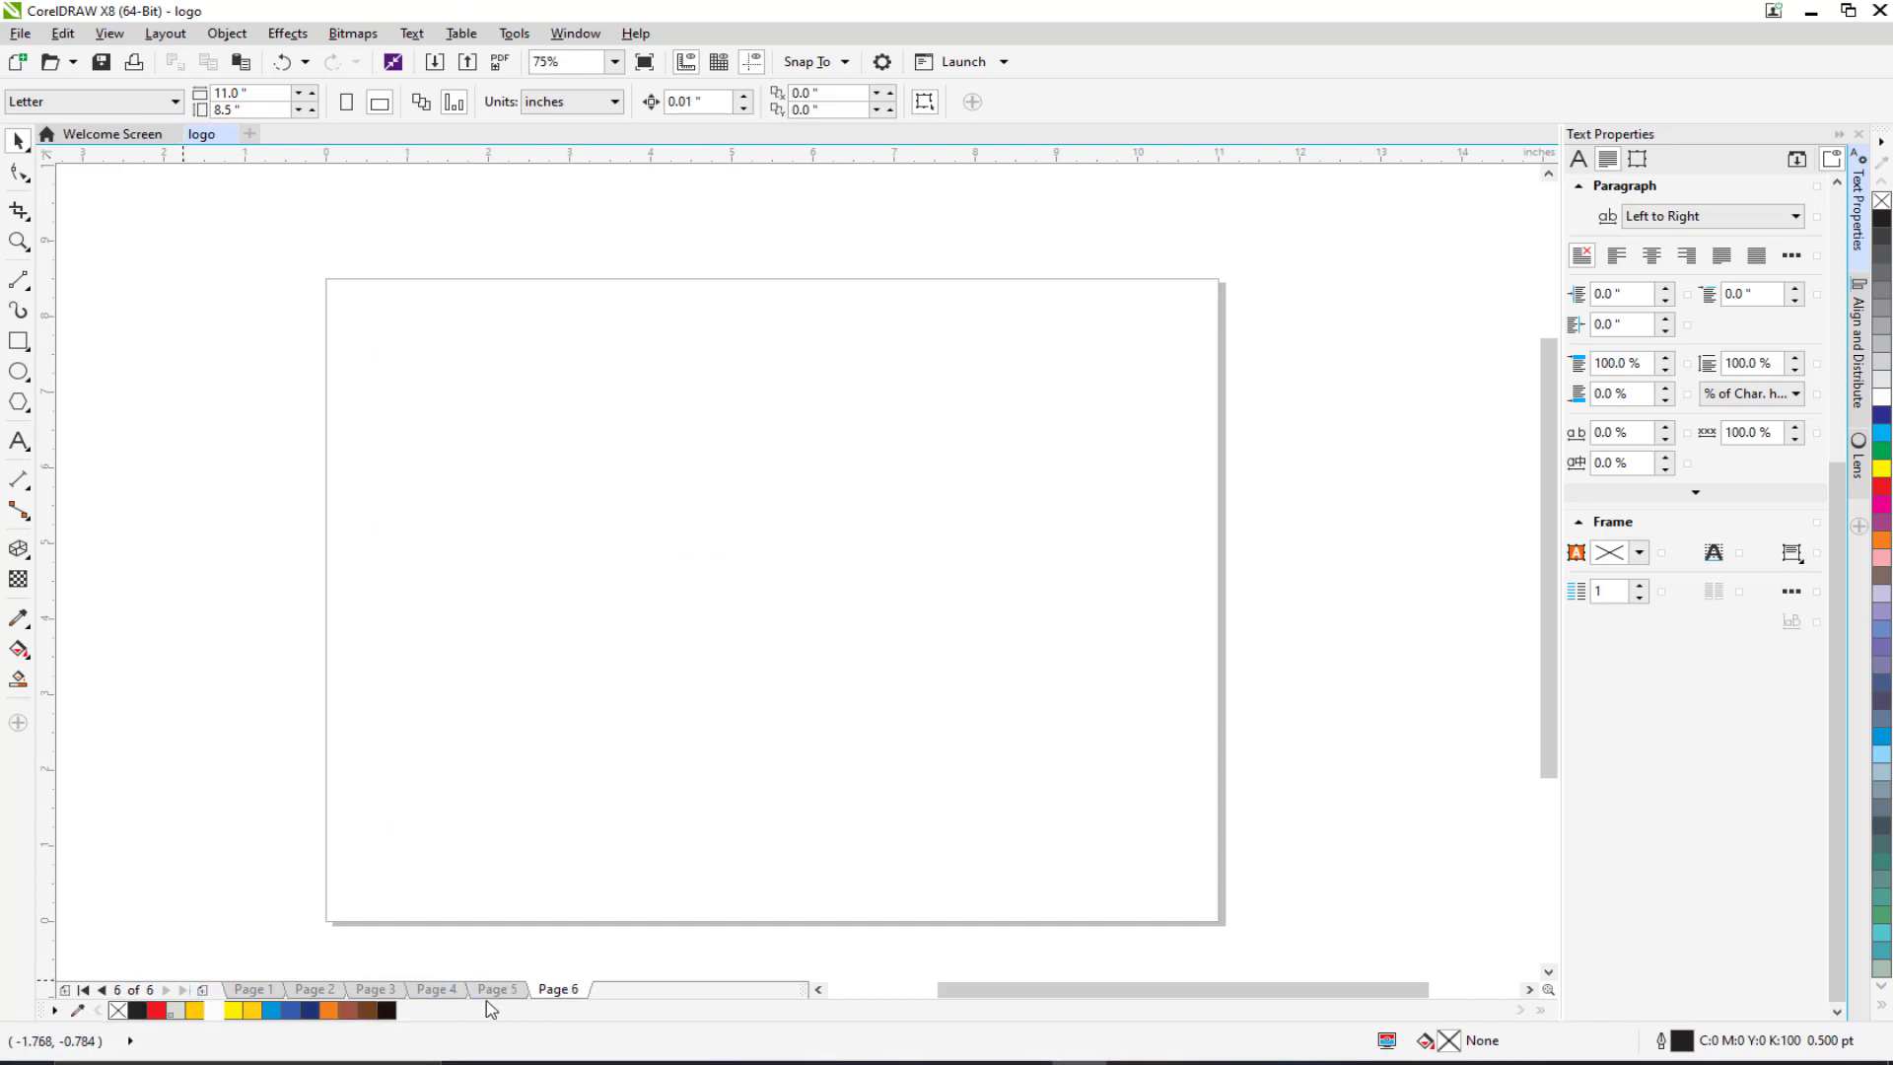
left_click(320, 990)
left_click(372, 989)
left_click(432, 990)
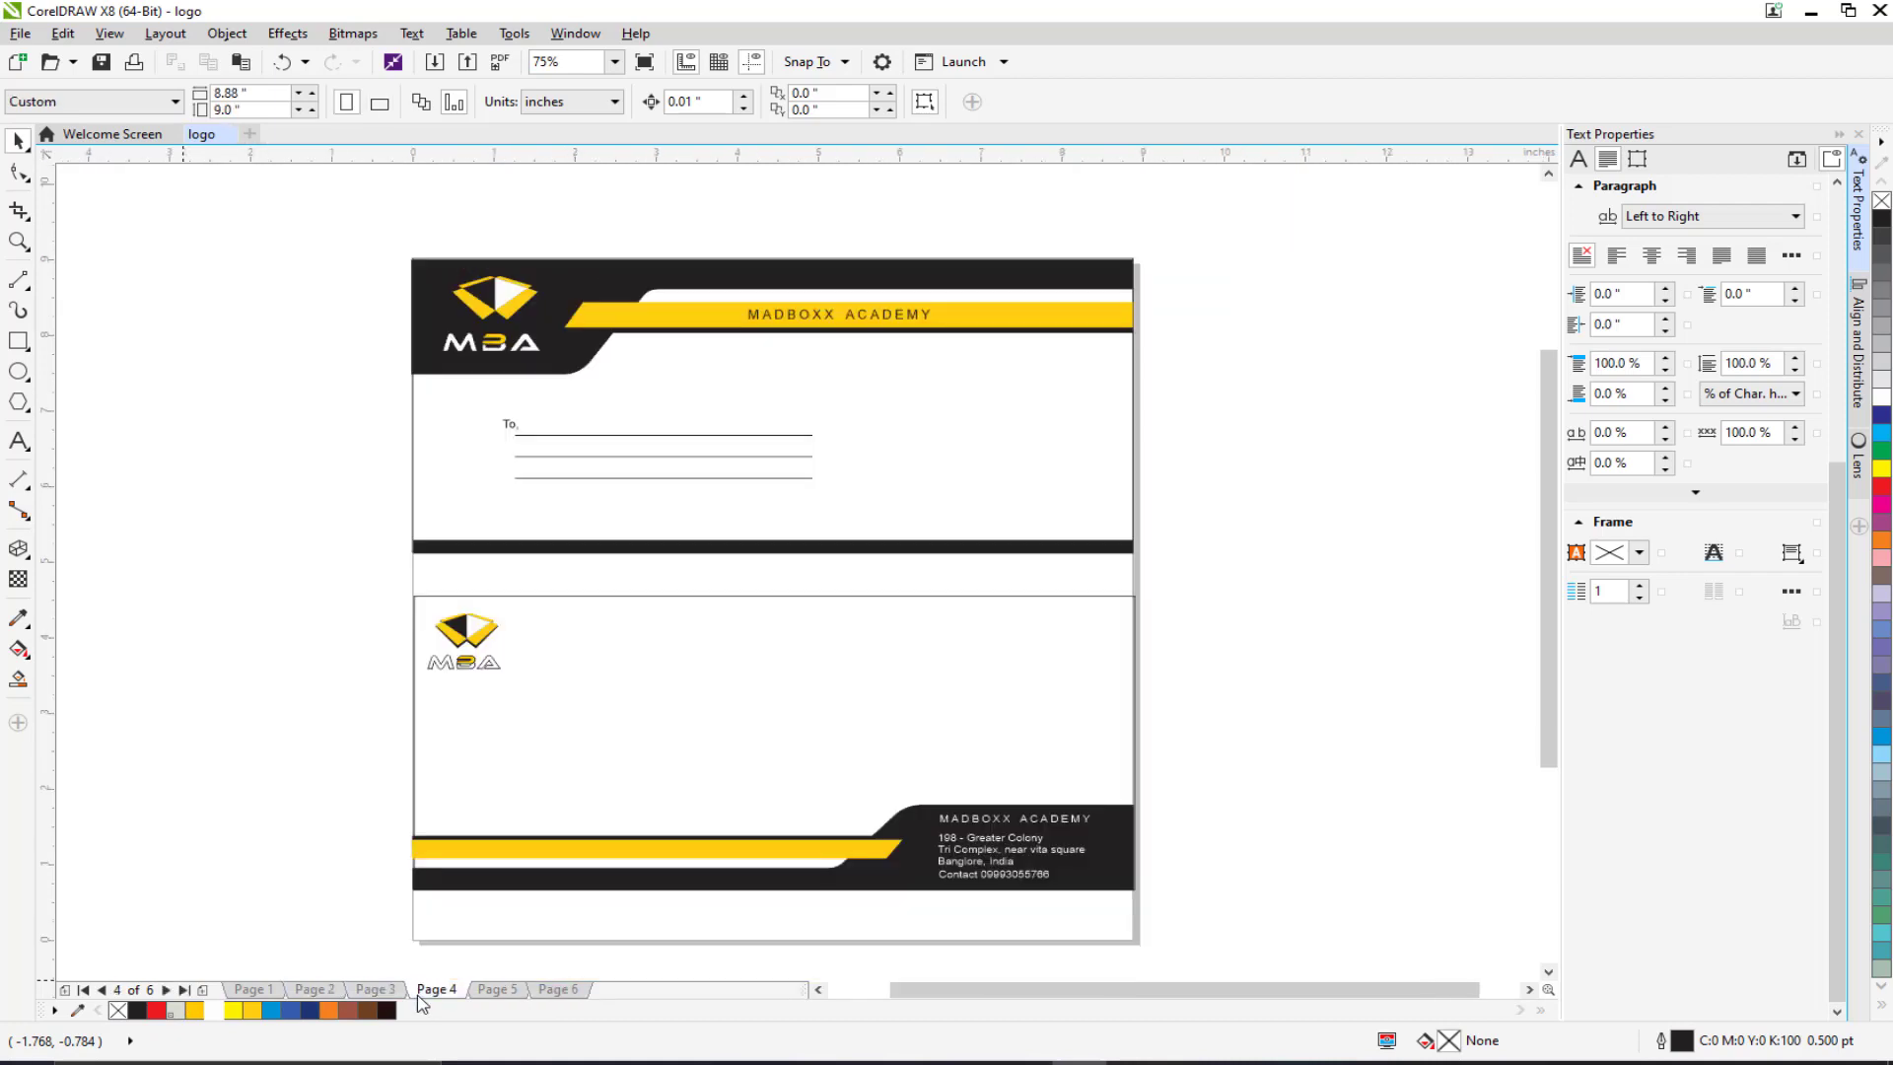
left_click(496, 990)
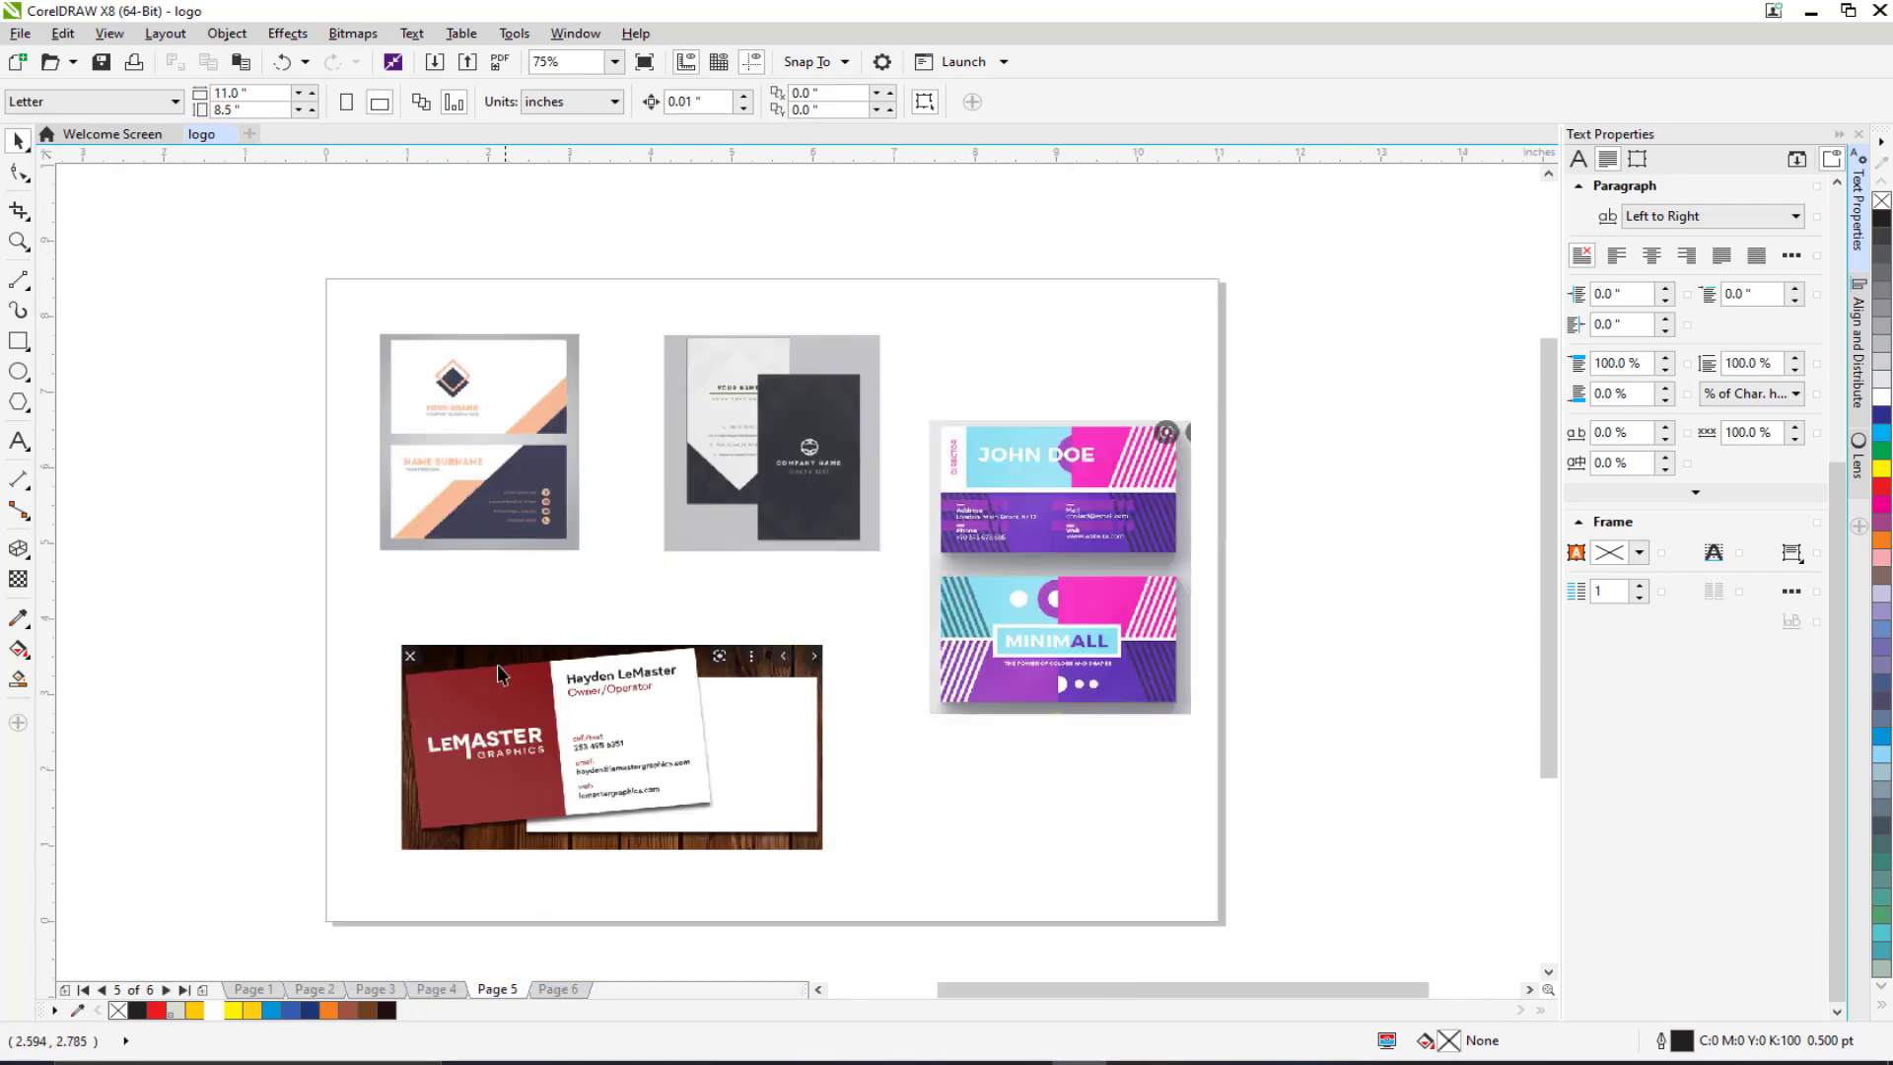
left_click(566, 991)
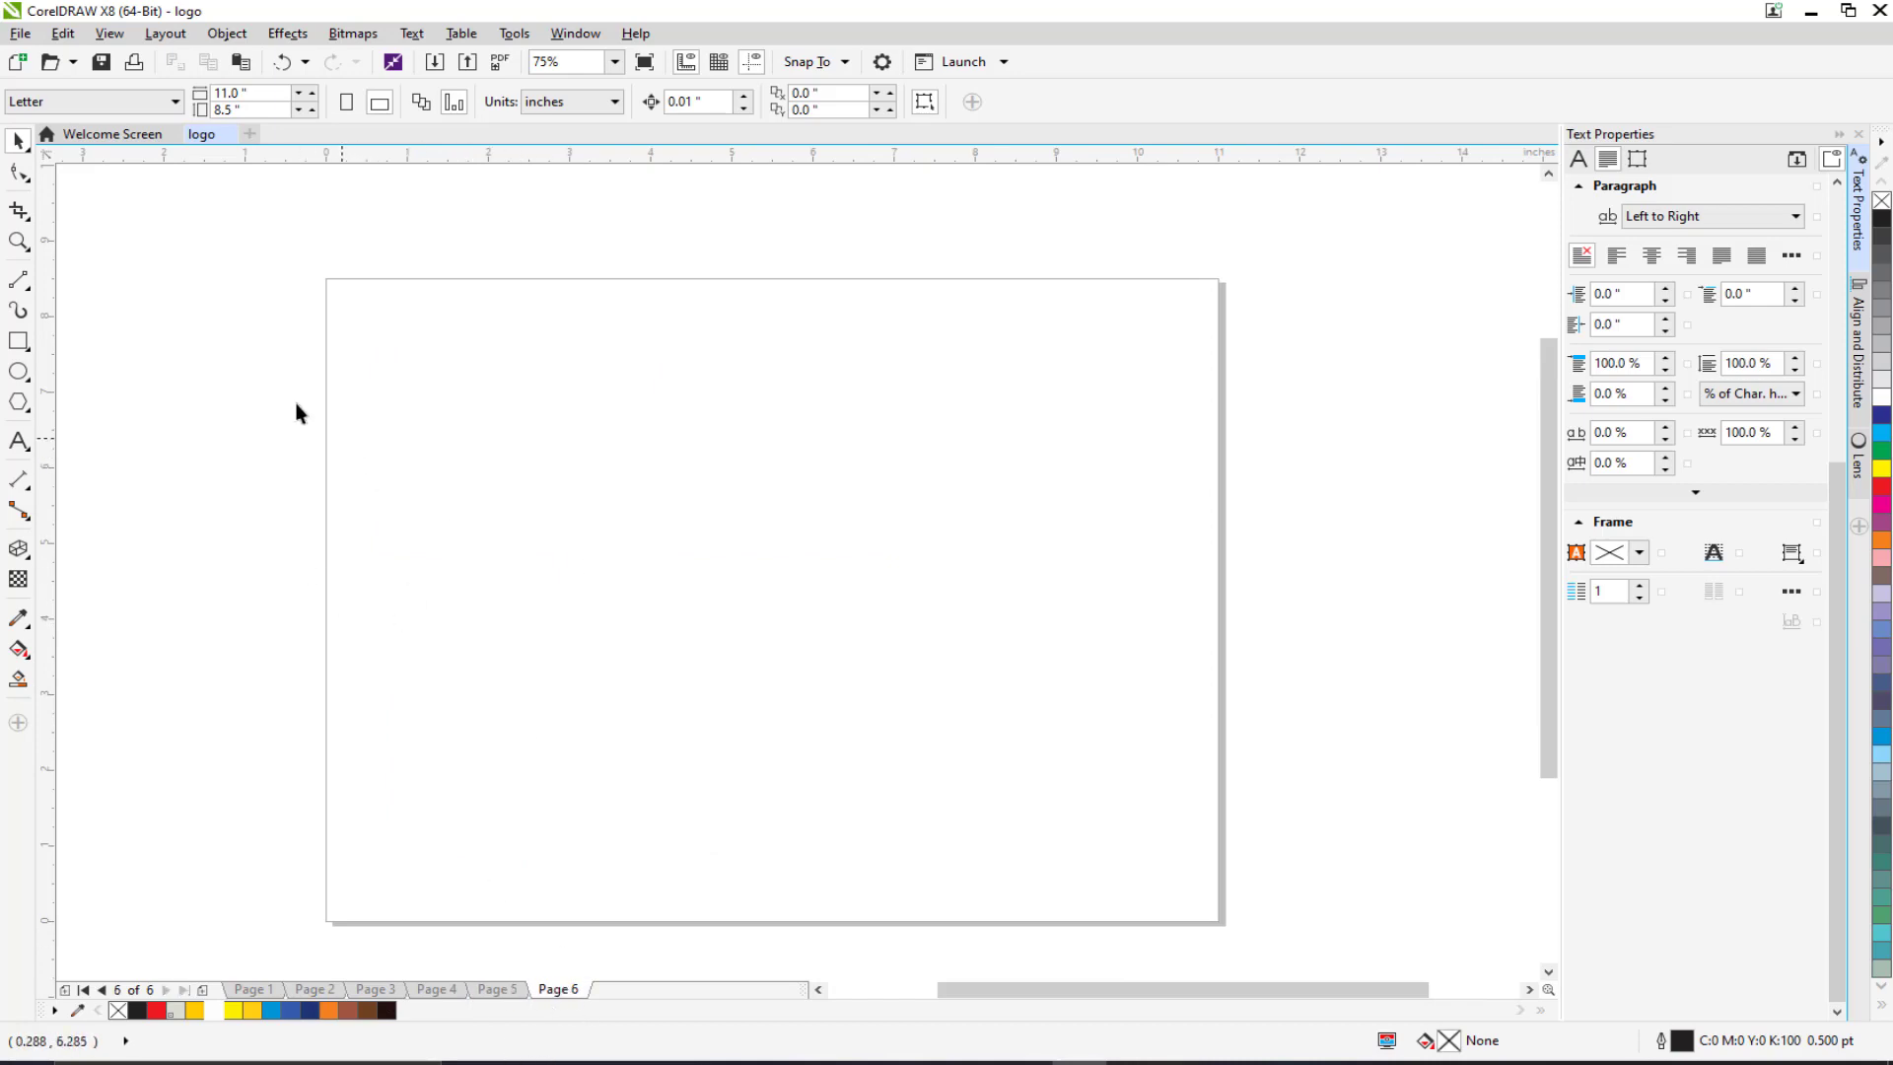
left_click(106, 104)
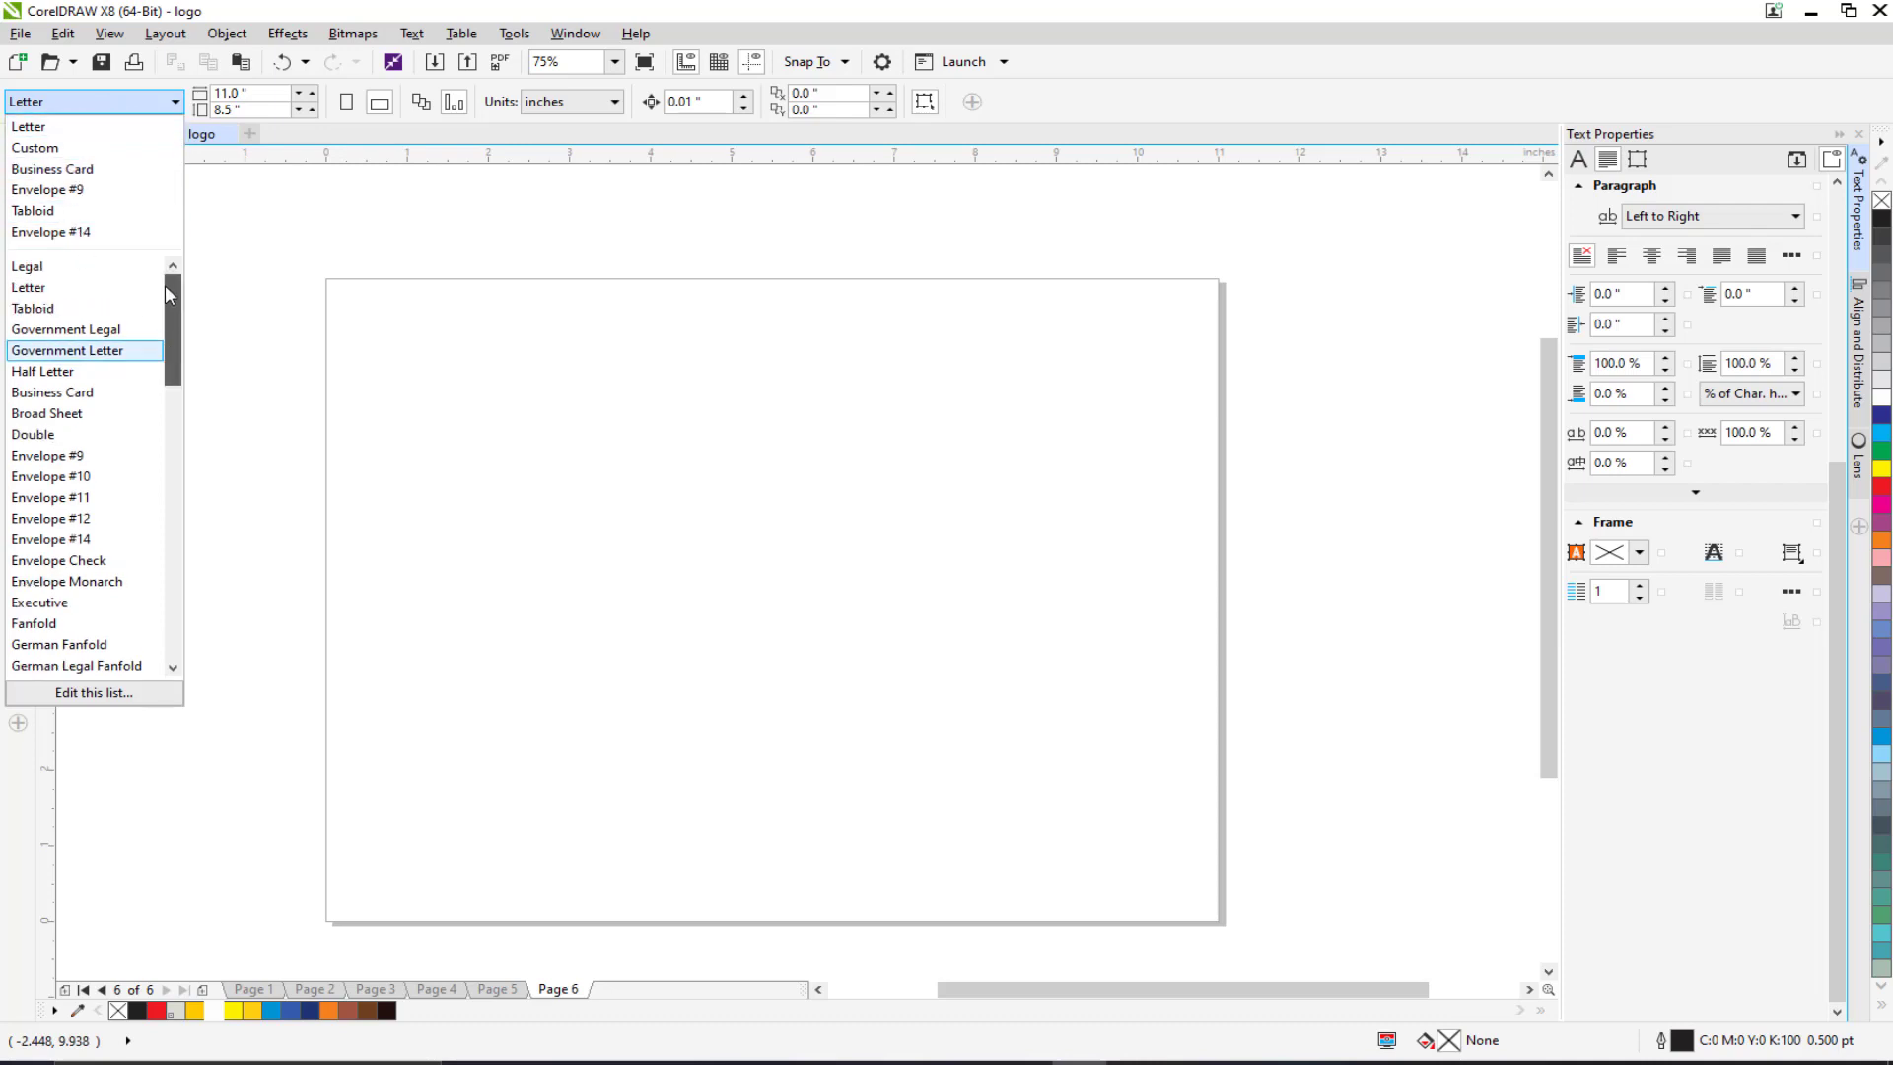
Step: Make Page 6 a landscape 3.5 × 2.0 inch Business Card, then view the Page 4 letterhead
mouse_move(164, 314)
left_mouse_down()
mouse_move(176, 404)
mouse_move(183, 286)
left_mouse_up()
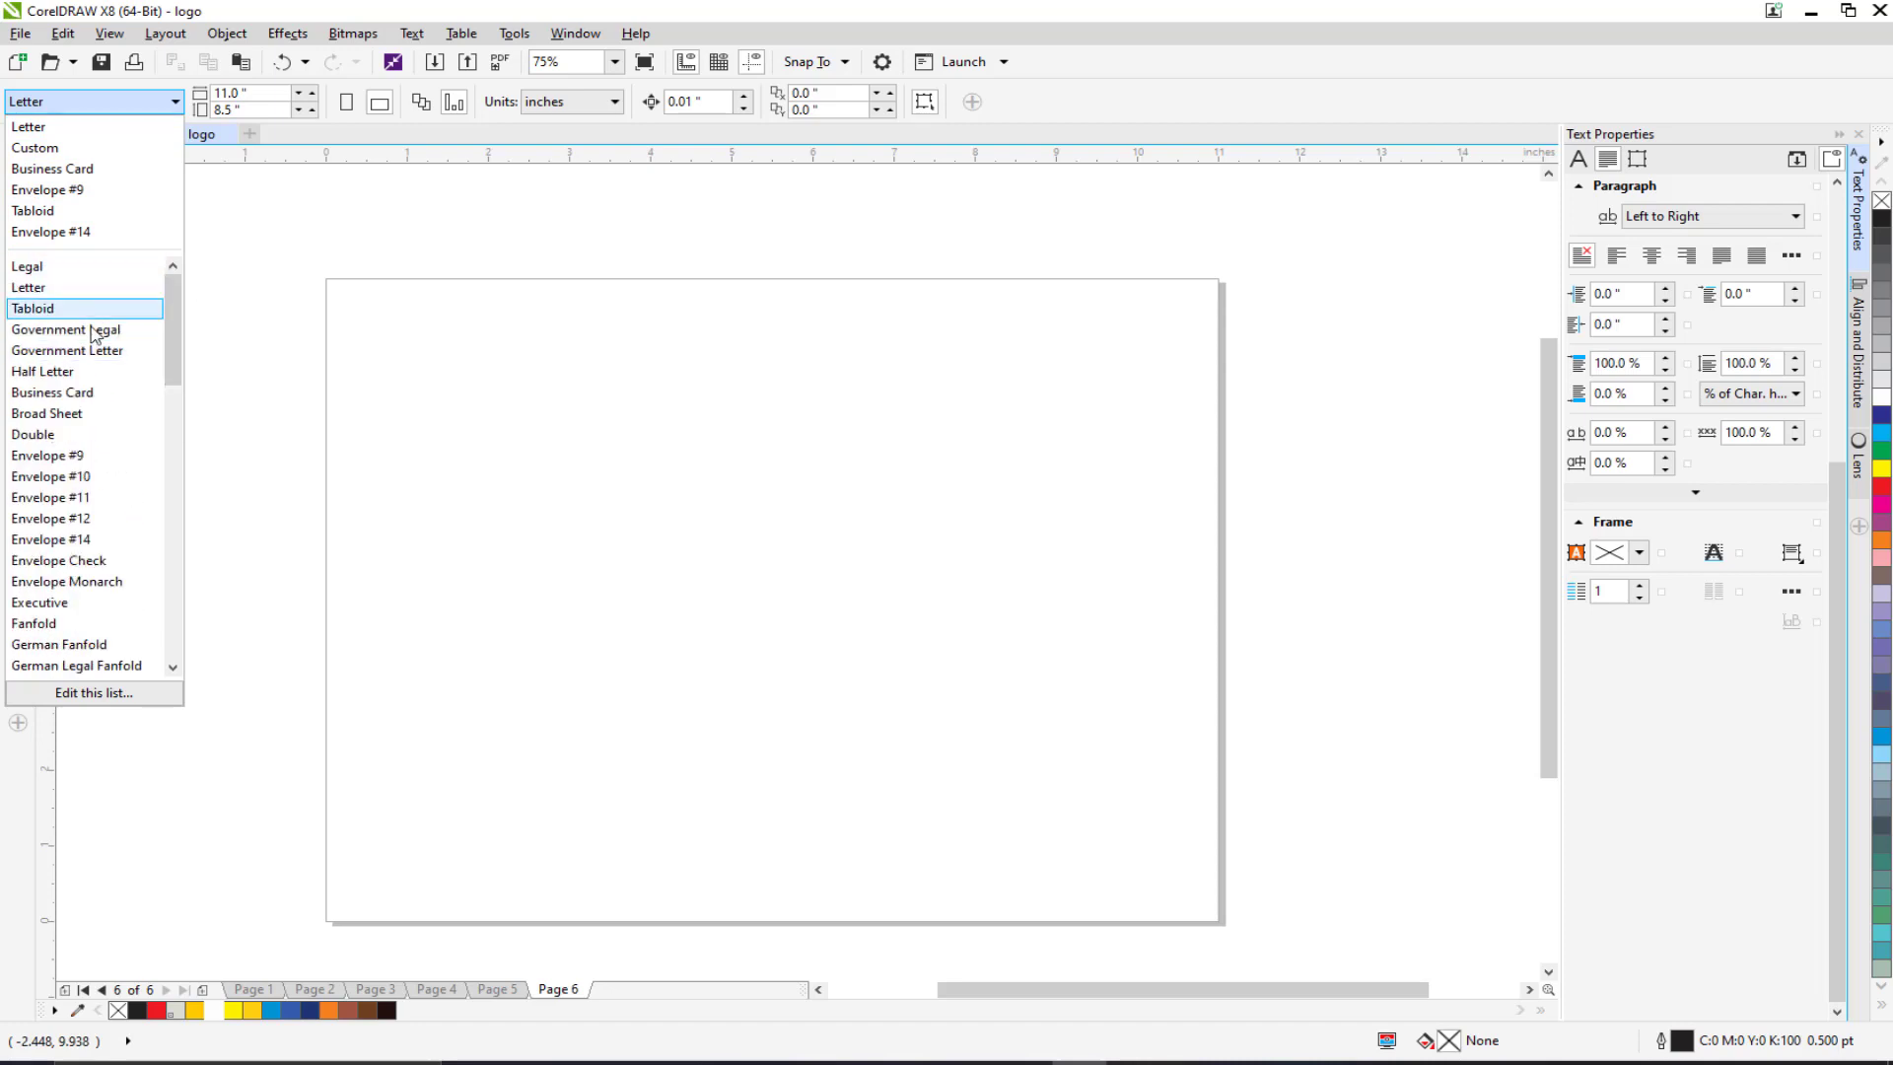
left_click(93, 395)
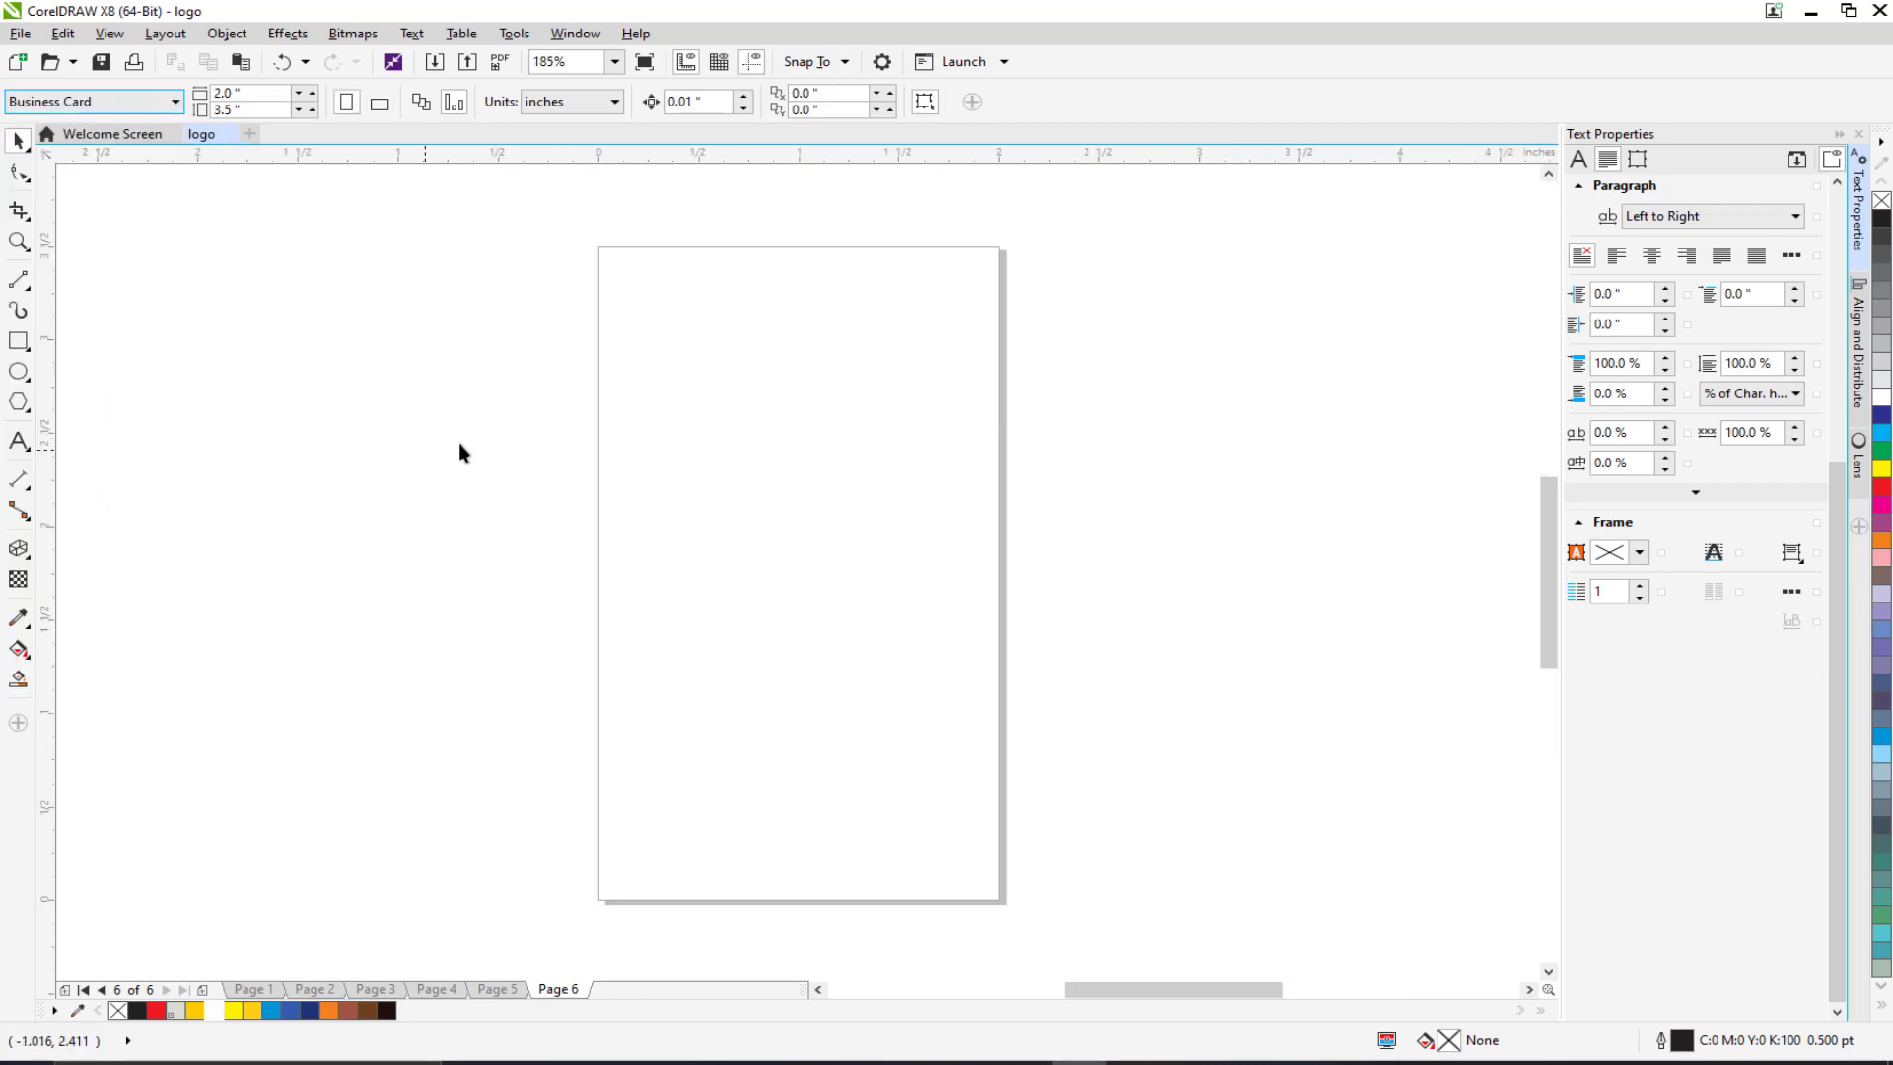
left_click(378, 104)
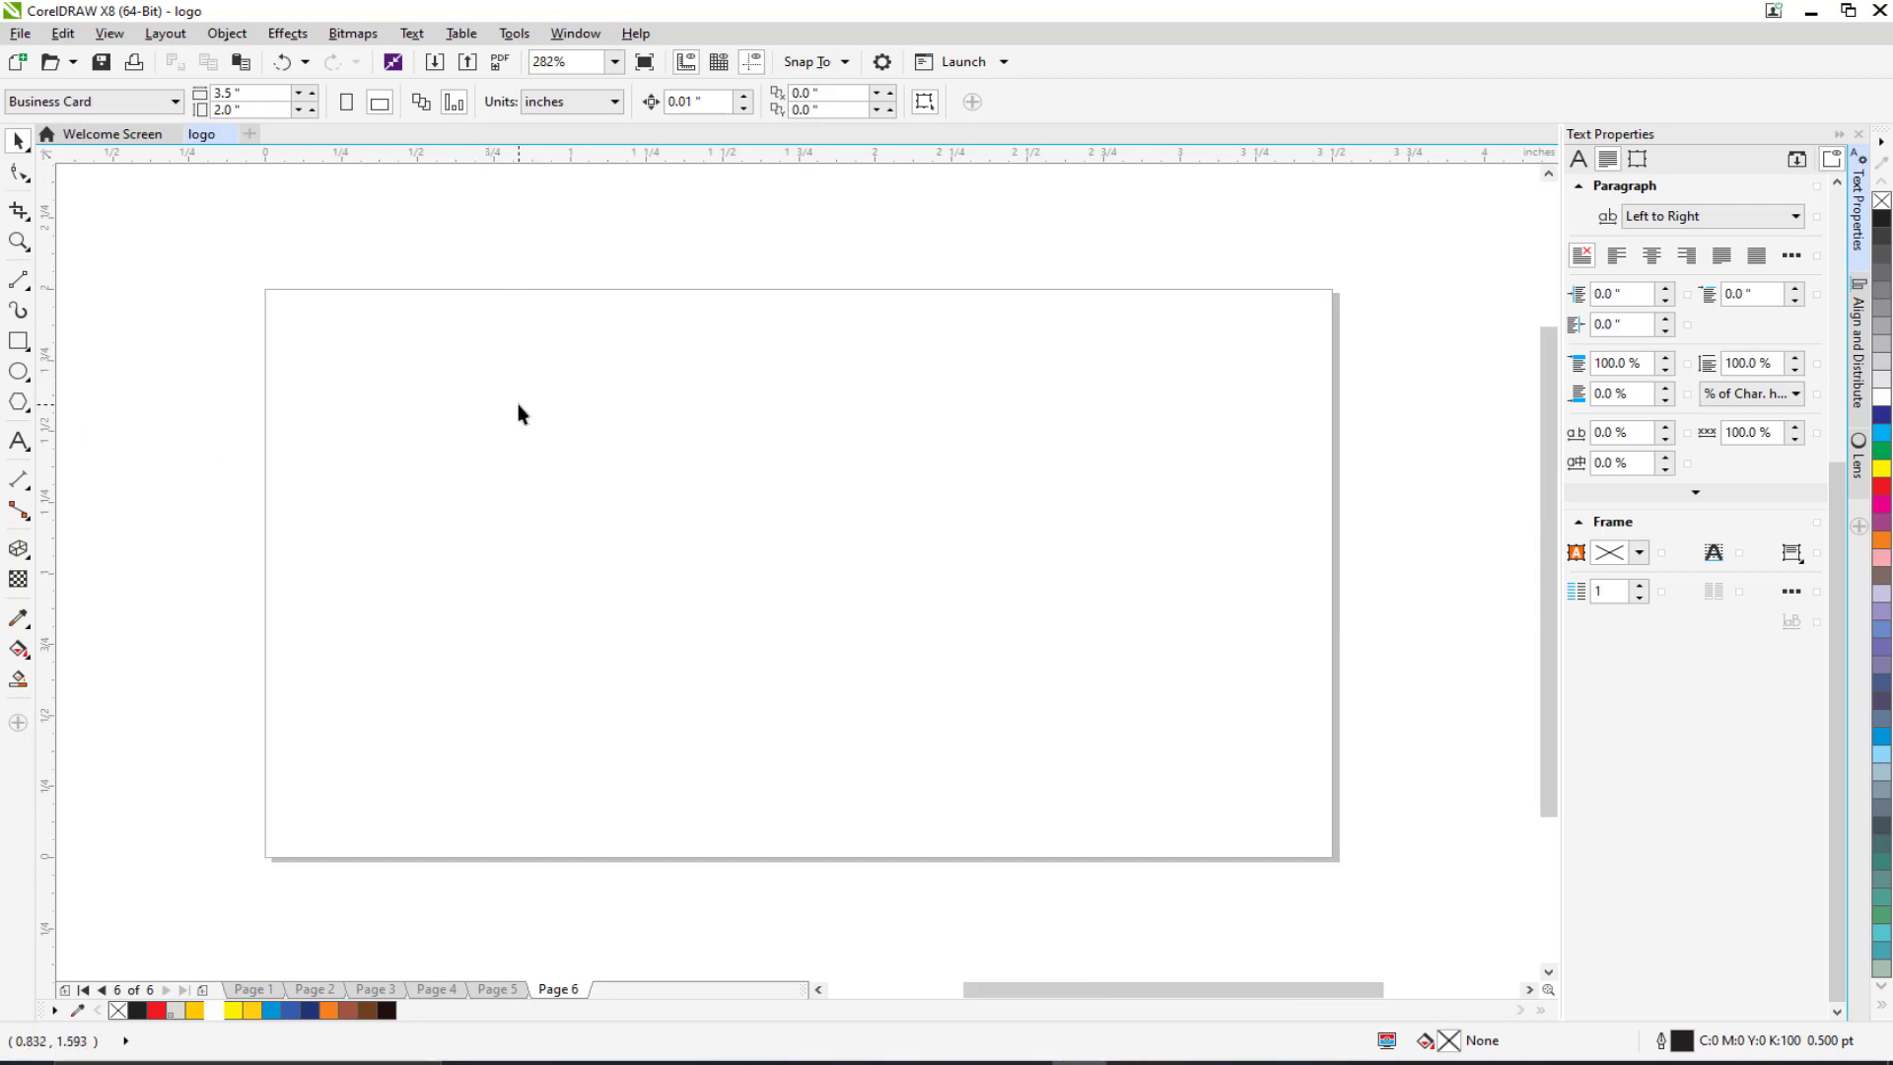
left_click(435, 988)
scroll(637, 564, "down", 4)
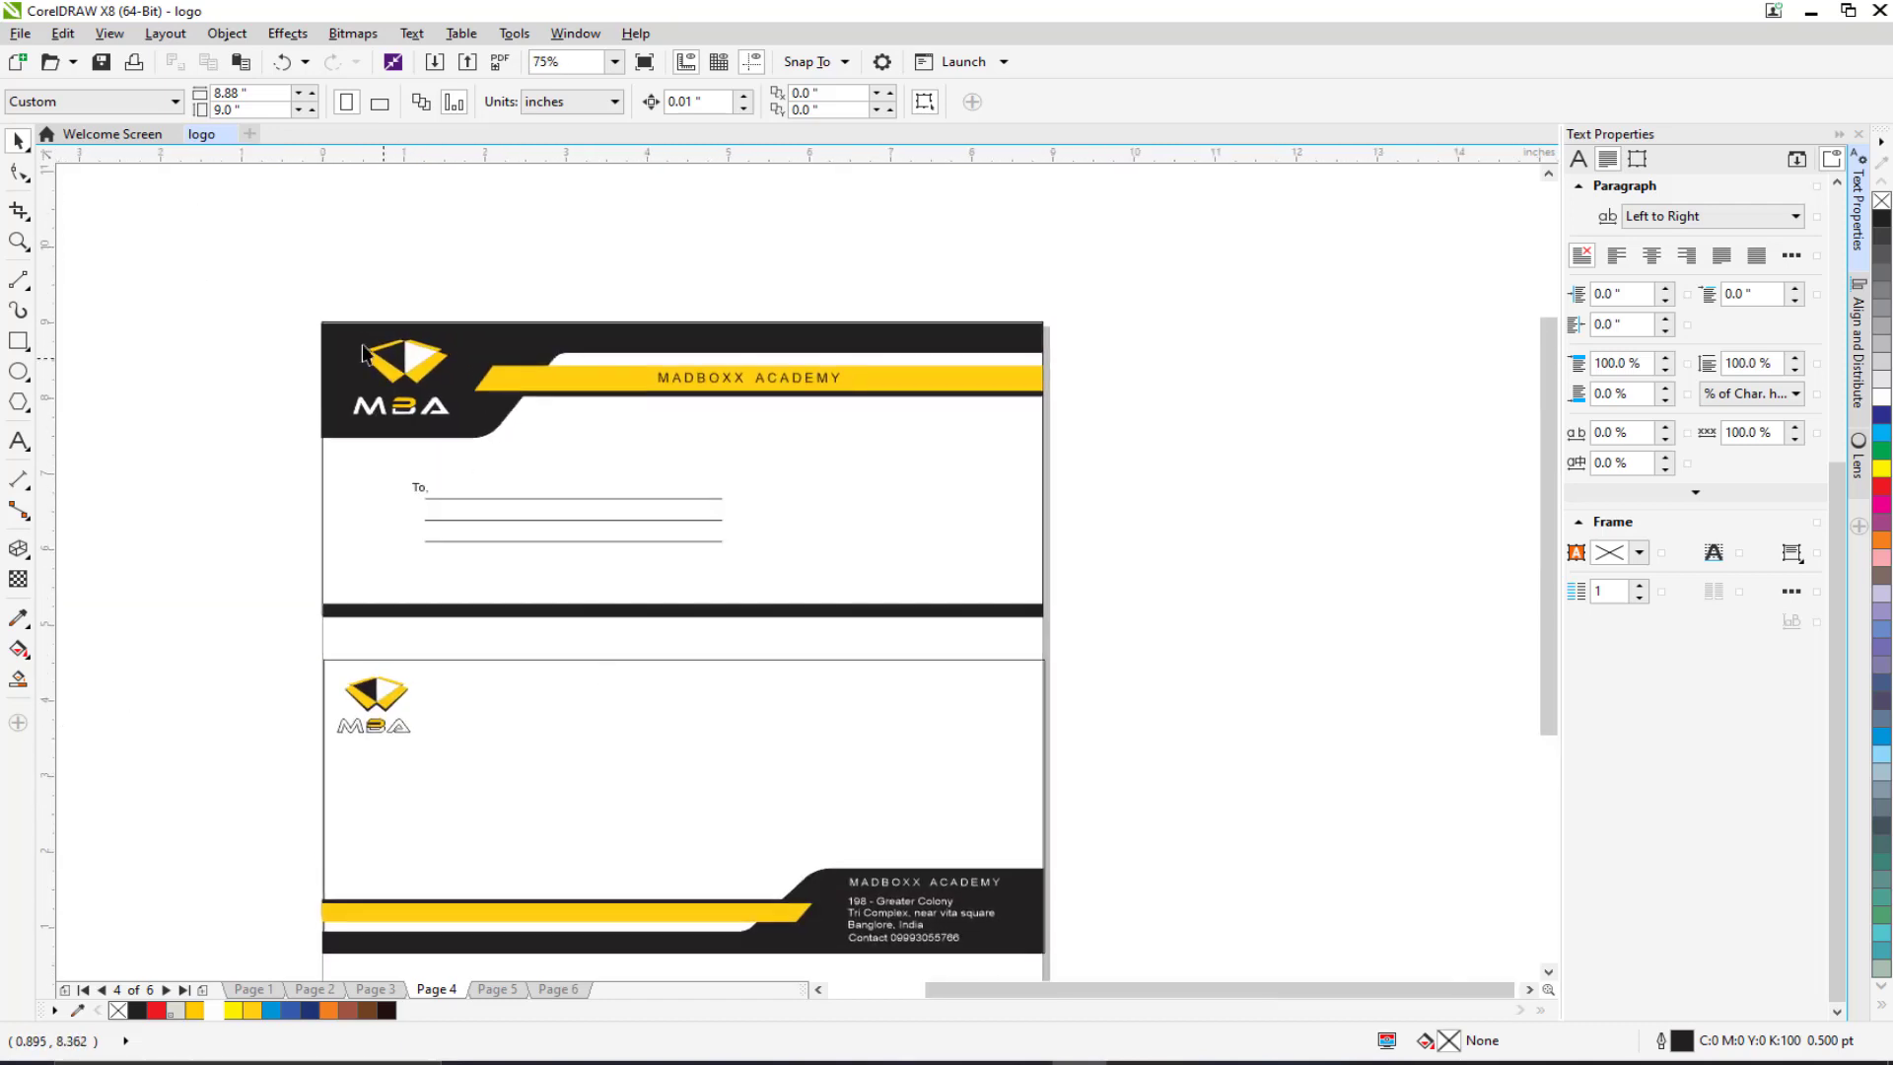
Step: Select and copy all the MBA letterhead header objects on Page 3
left_click_drag(245, 254, 1047, 479)
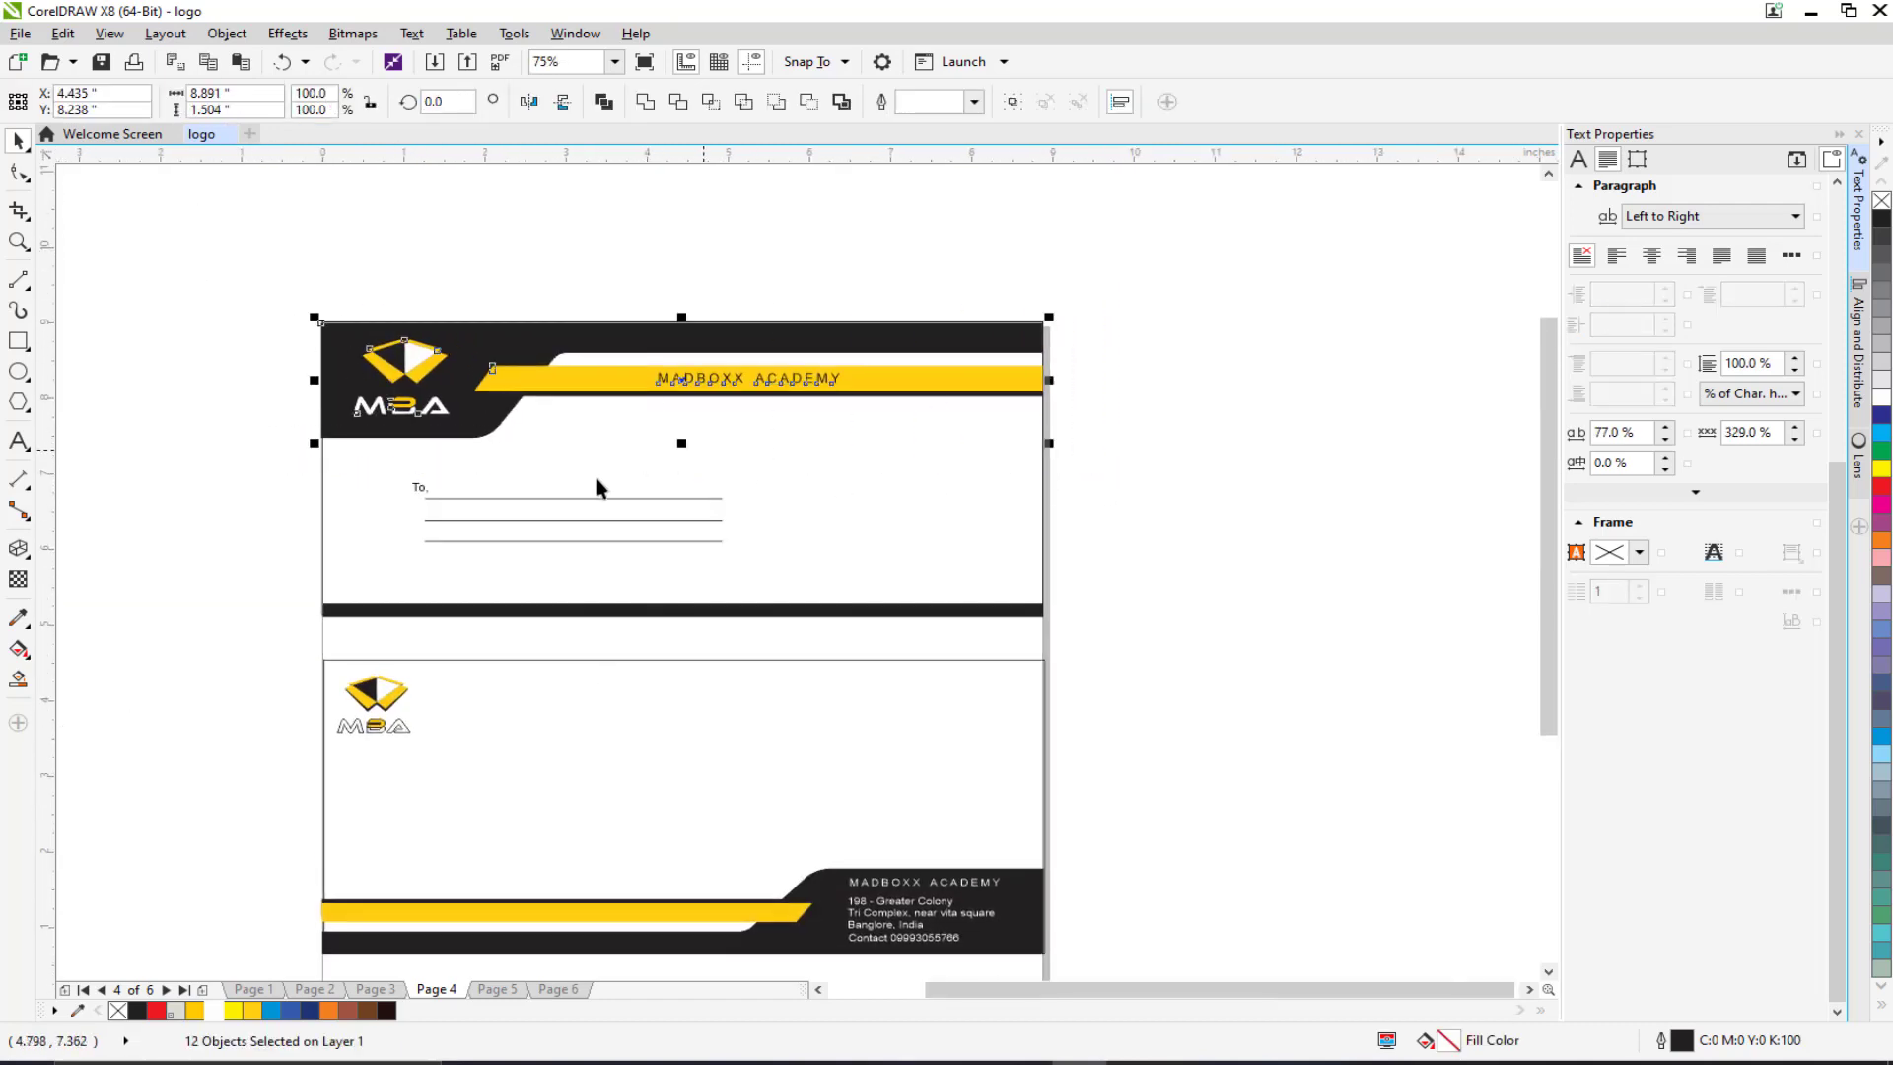
left_click(367, 989)
scroll(368, 604, "up", 2)
left_click_drag(245, 334, 1128, 487)
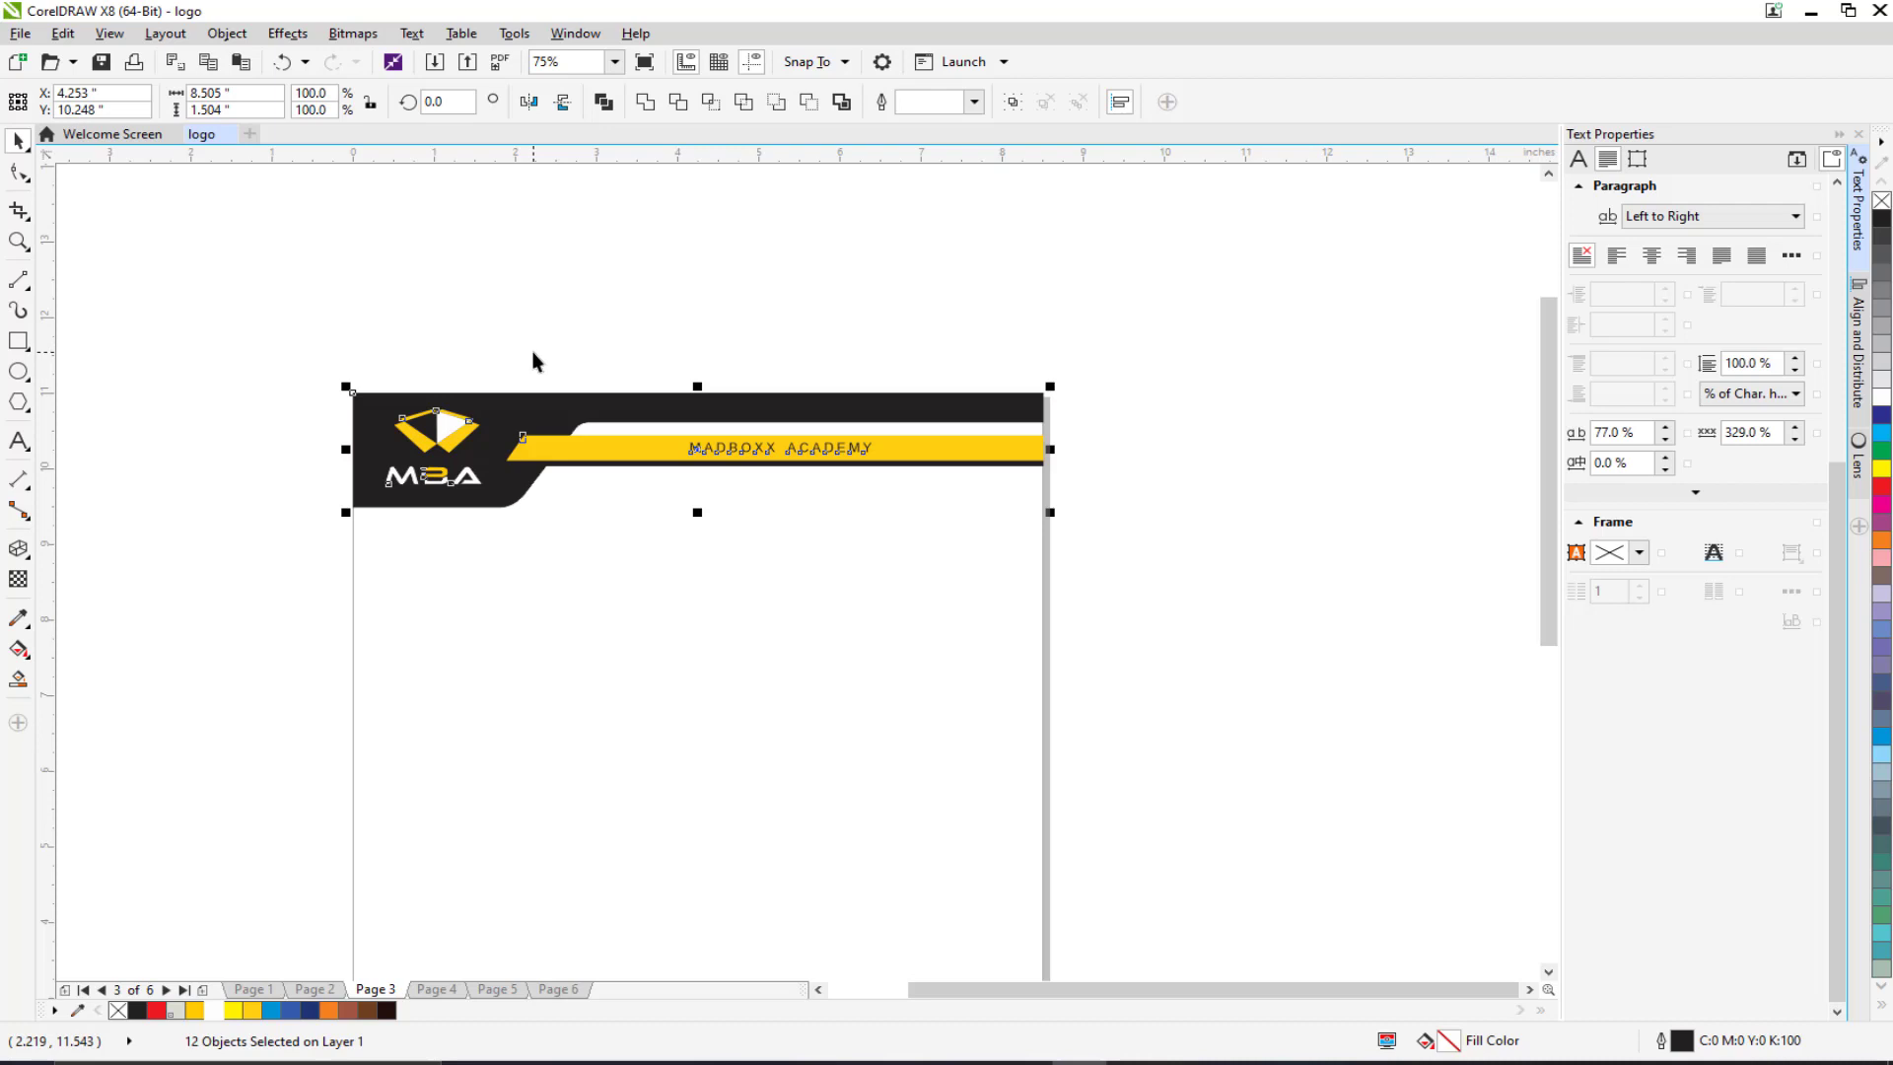
key("ctrl+c")
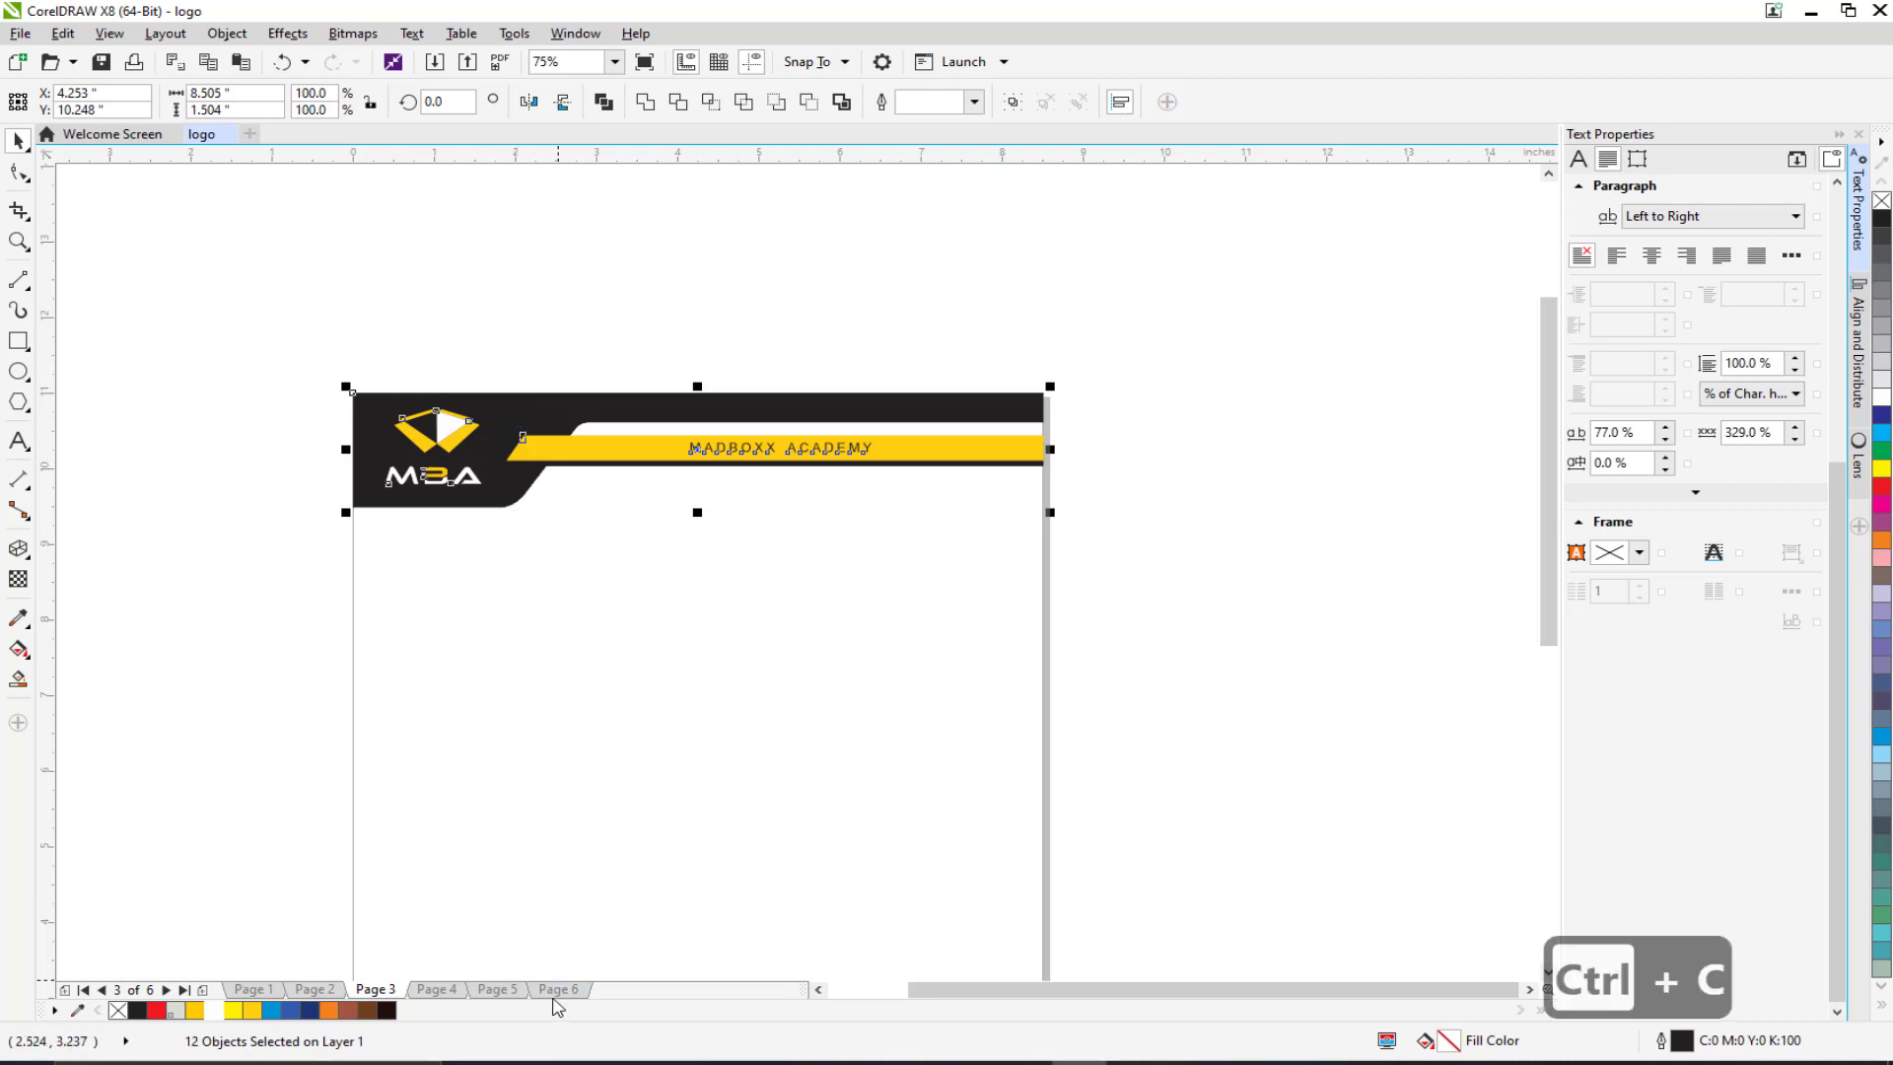
Step: Paste the header onto Page 6 and scale it down to about 5.115 inches wide
left_click(555, 990)
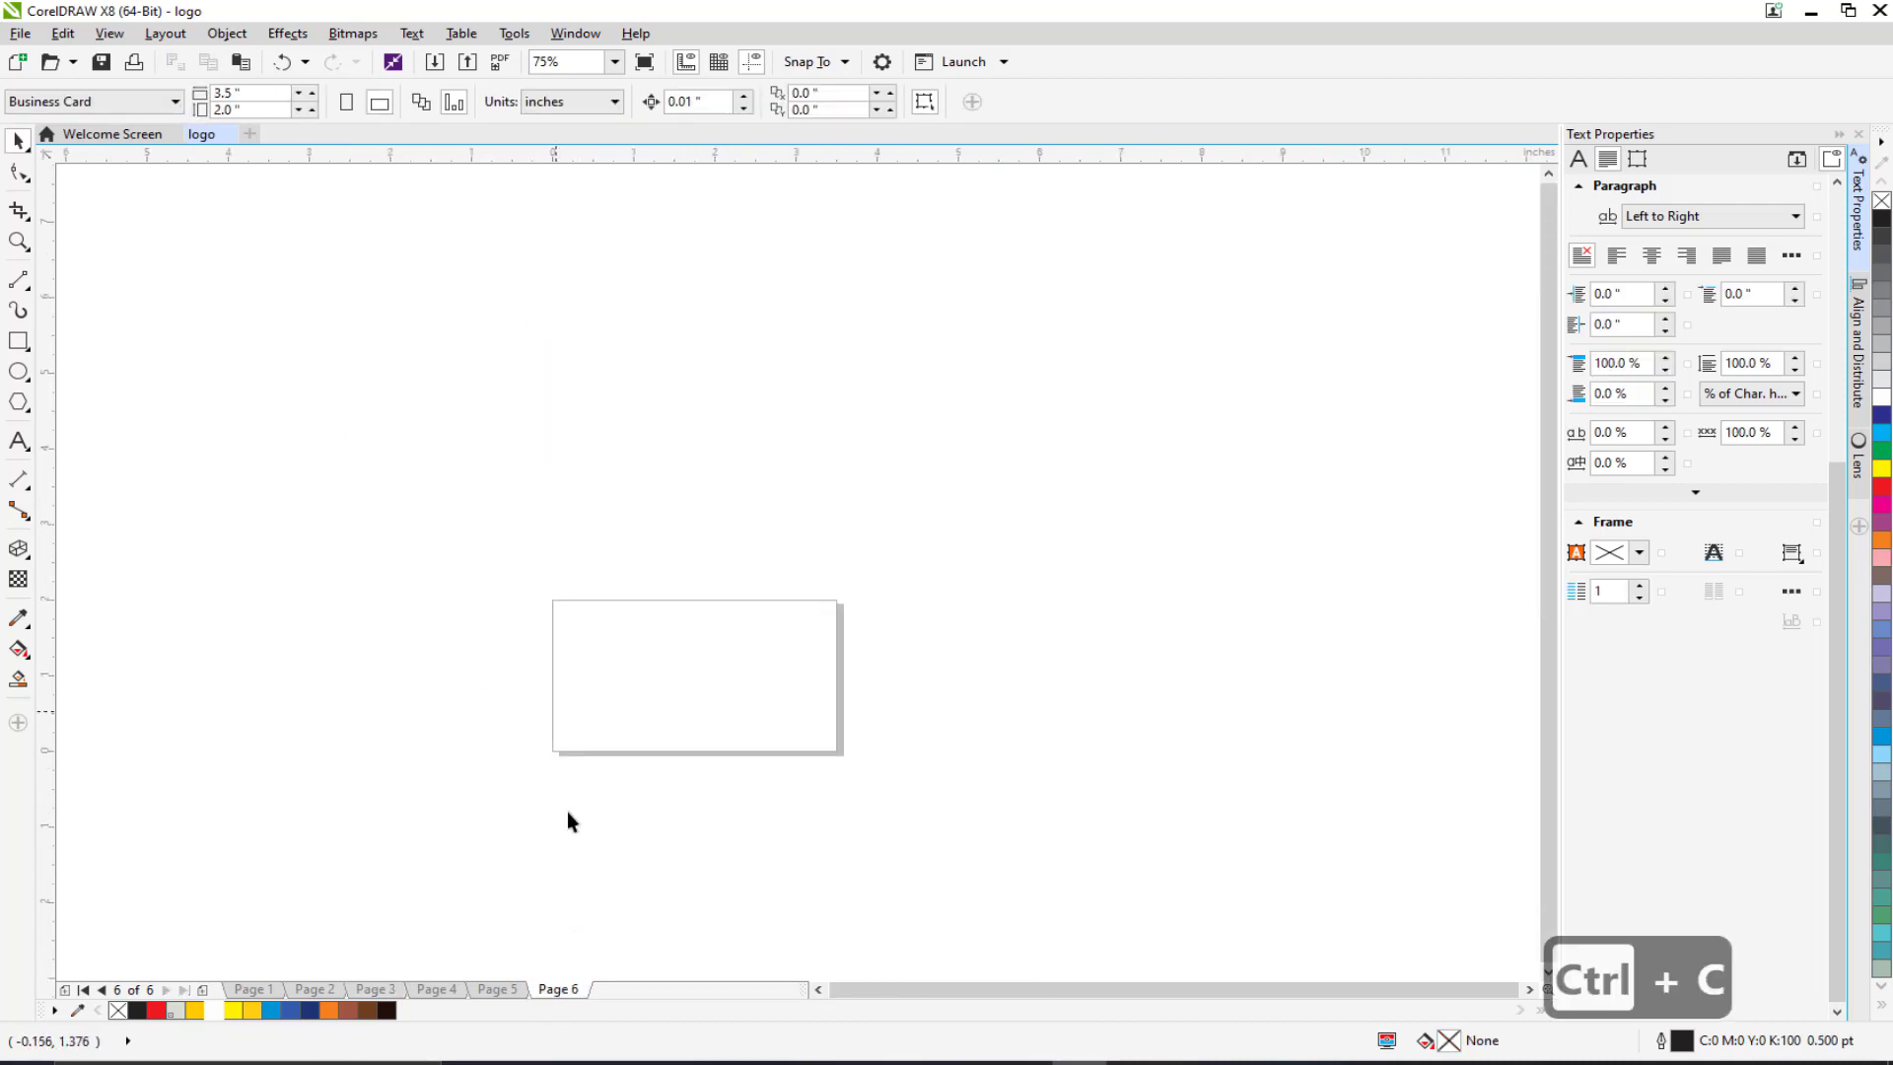
key("ctrl+v")
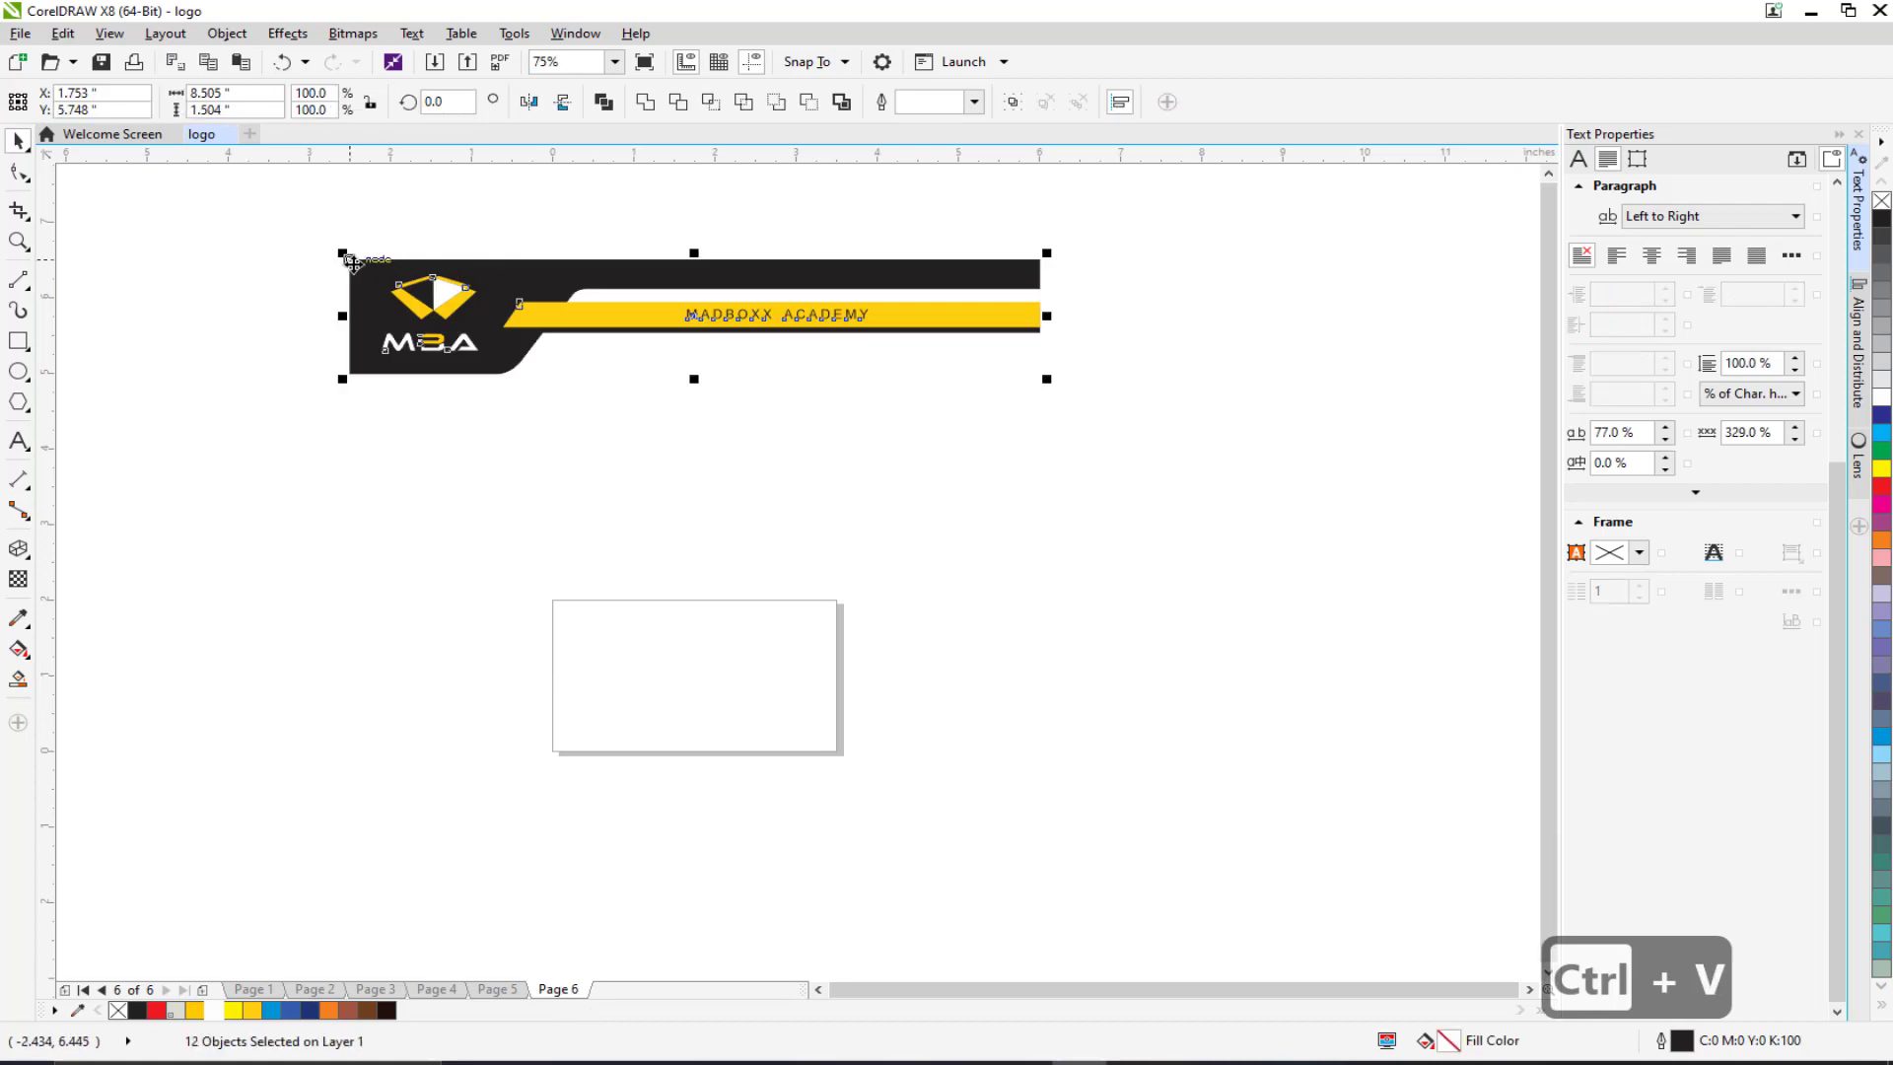
left_click_drag(345, 258, 564, 656)
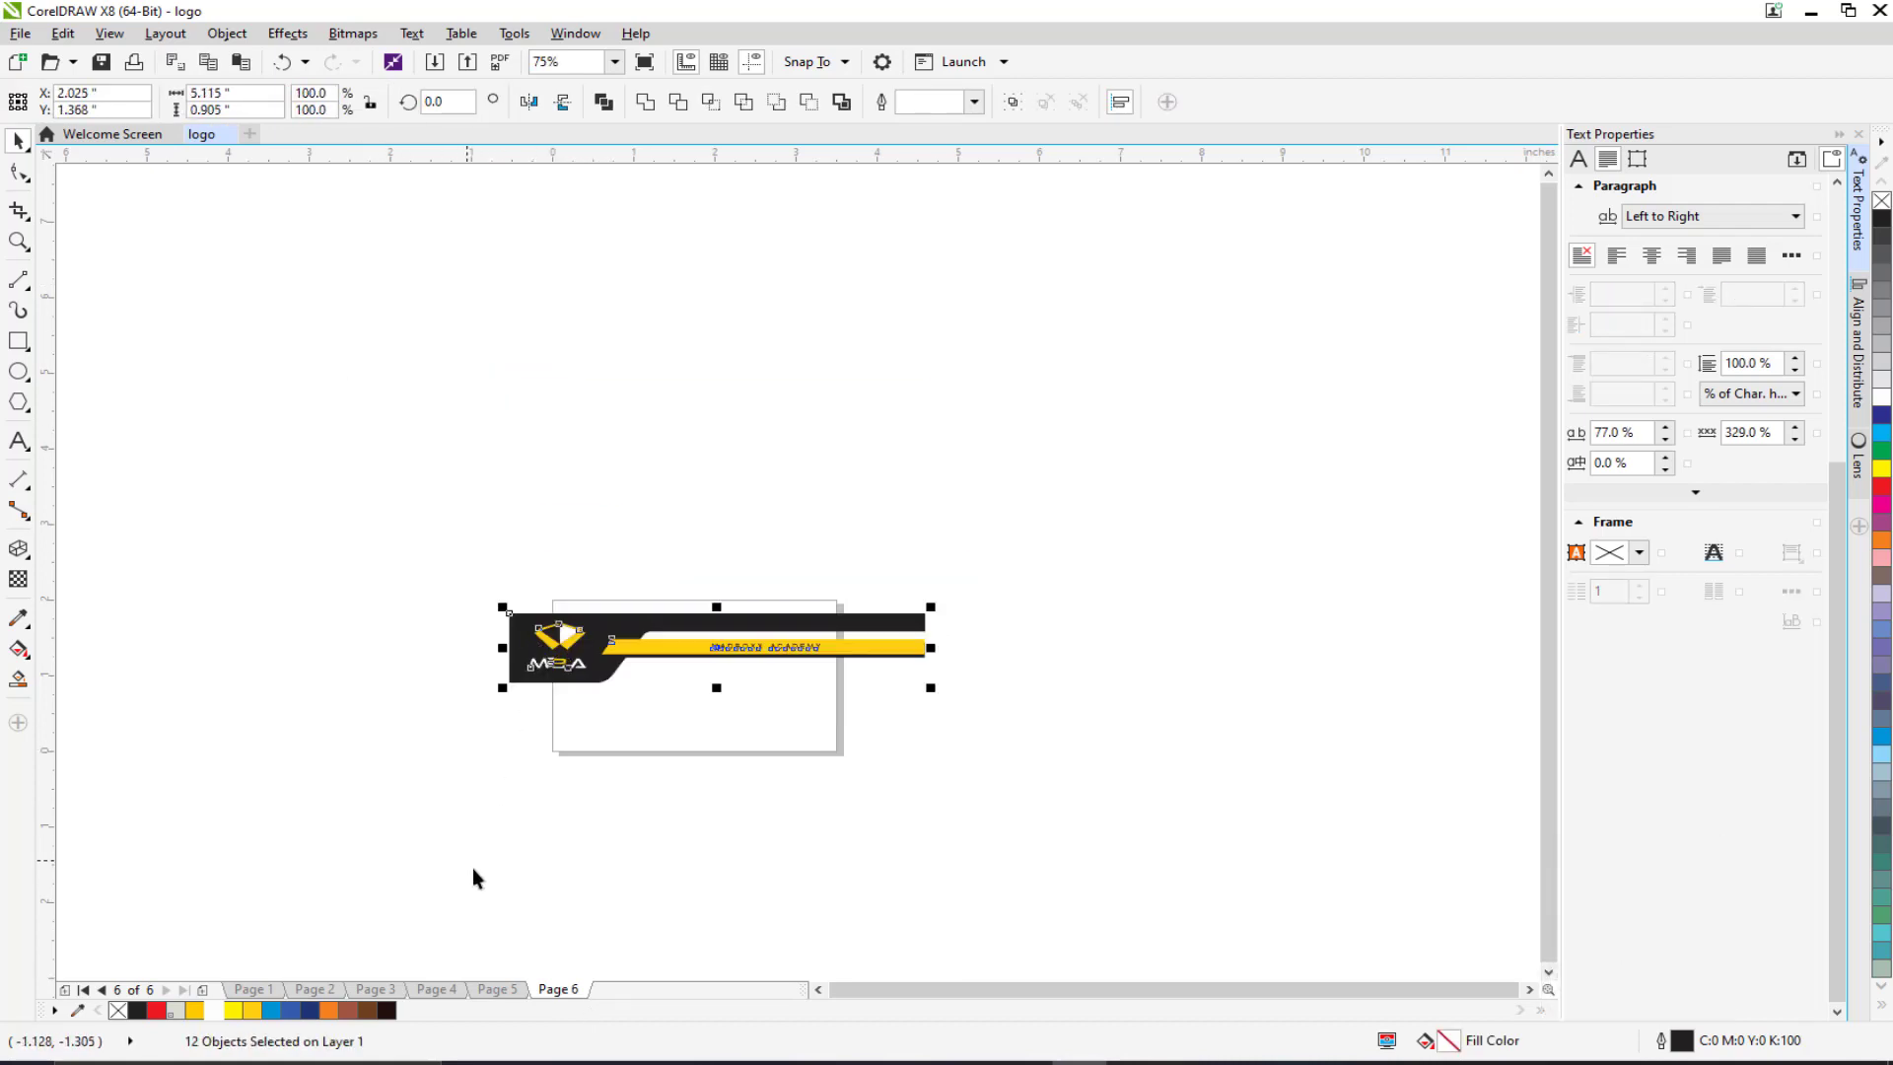
Step: Bring up the Page 3 letterhead and zoom to its footer
left_click(374, 991)
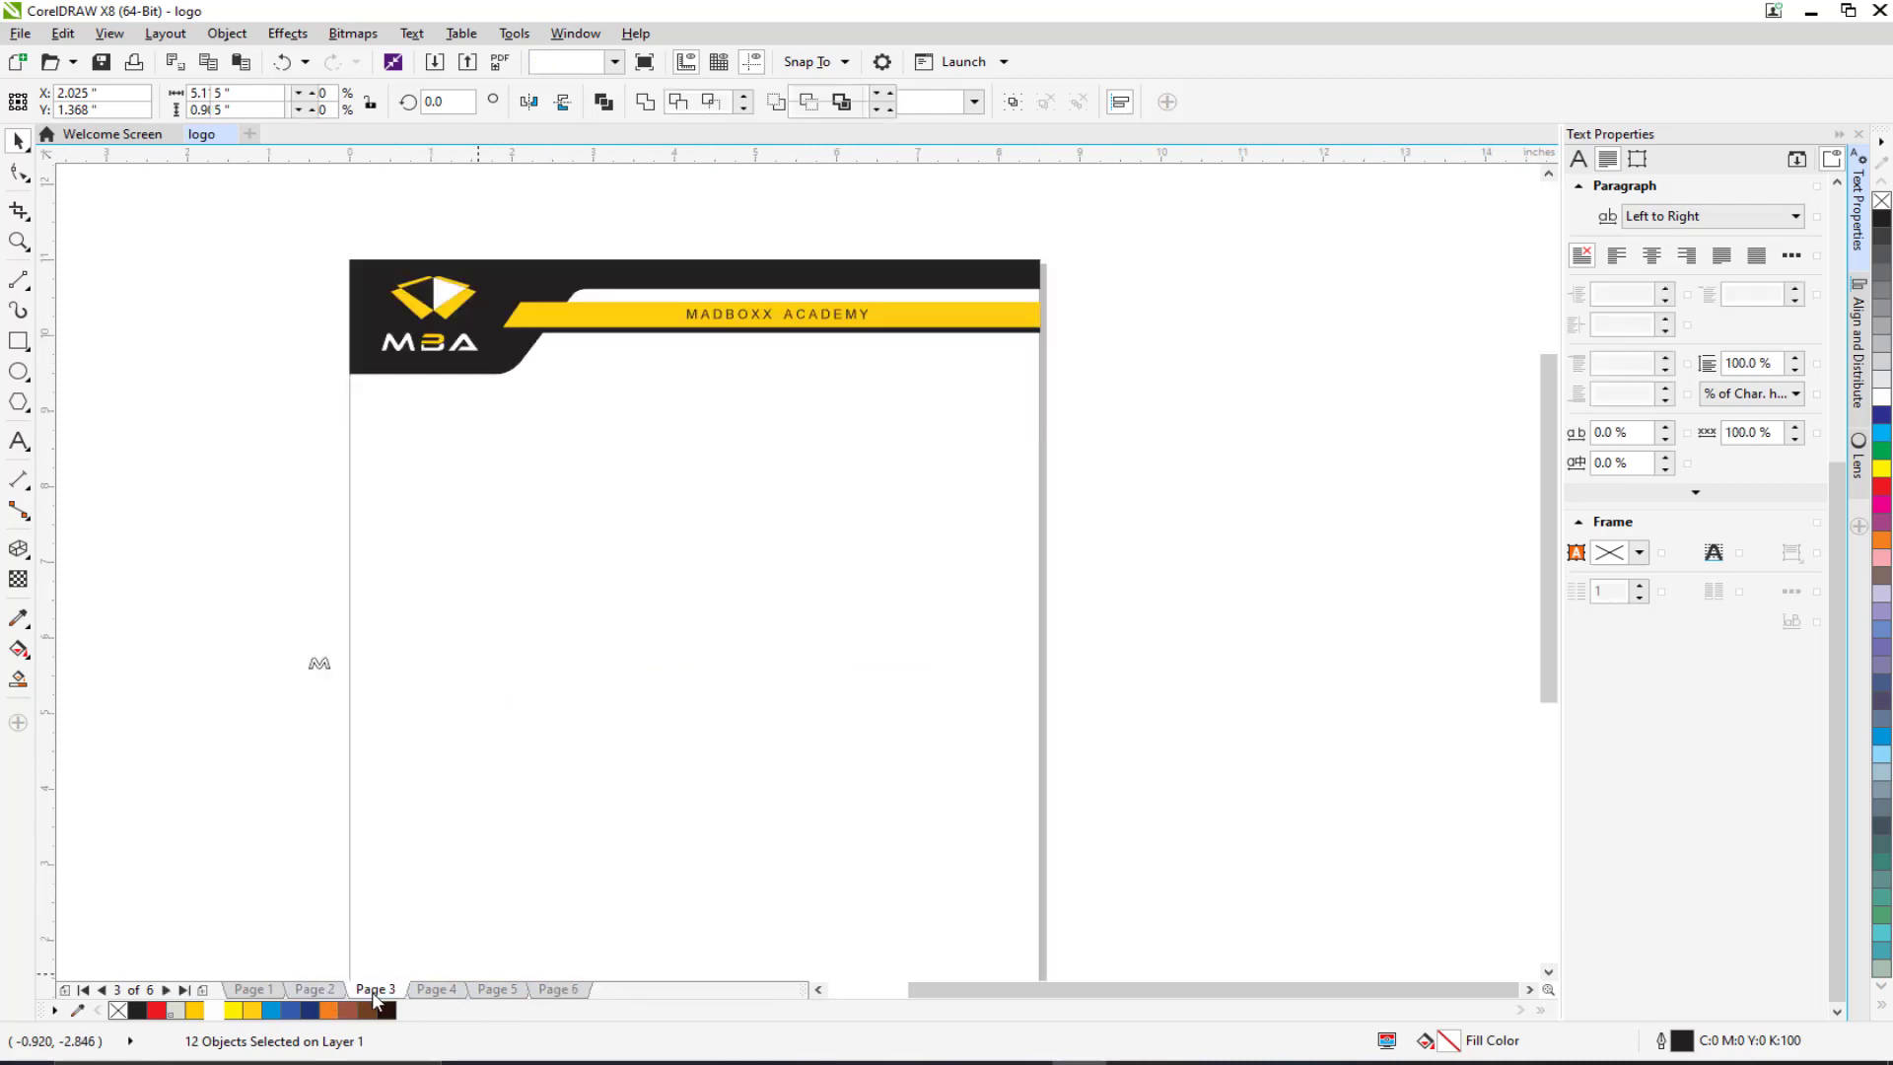
scroll(401, 719, "down", 10)
scroll(576, 677, "up", 2)
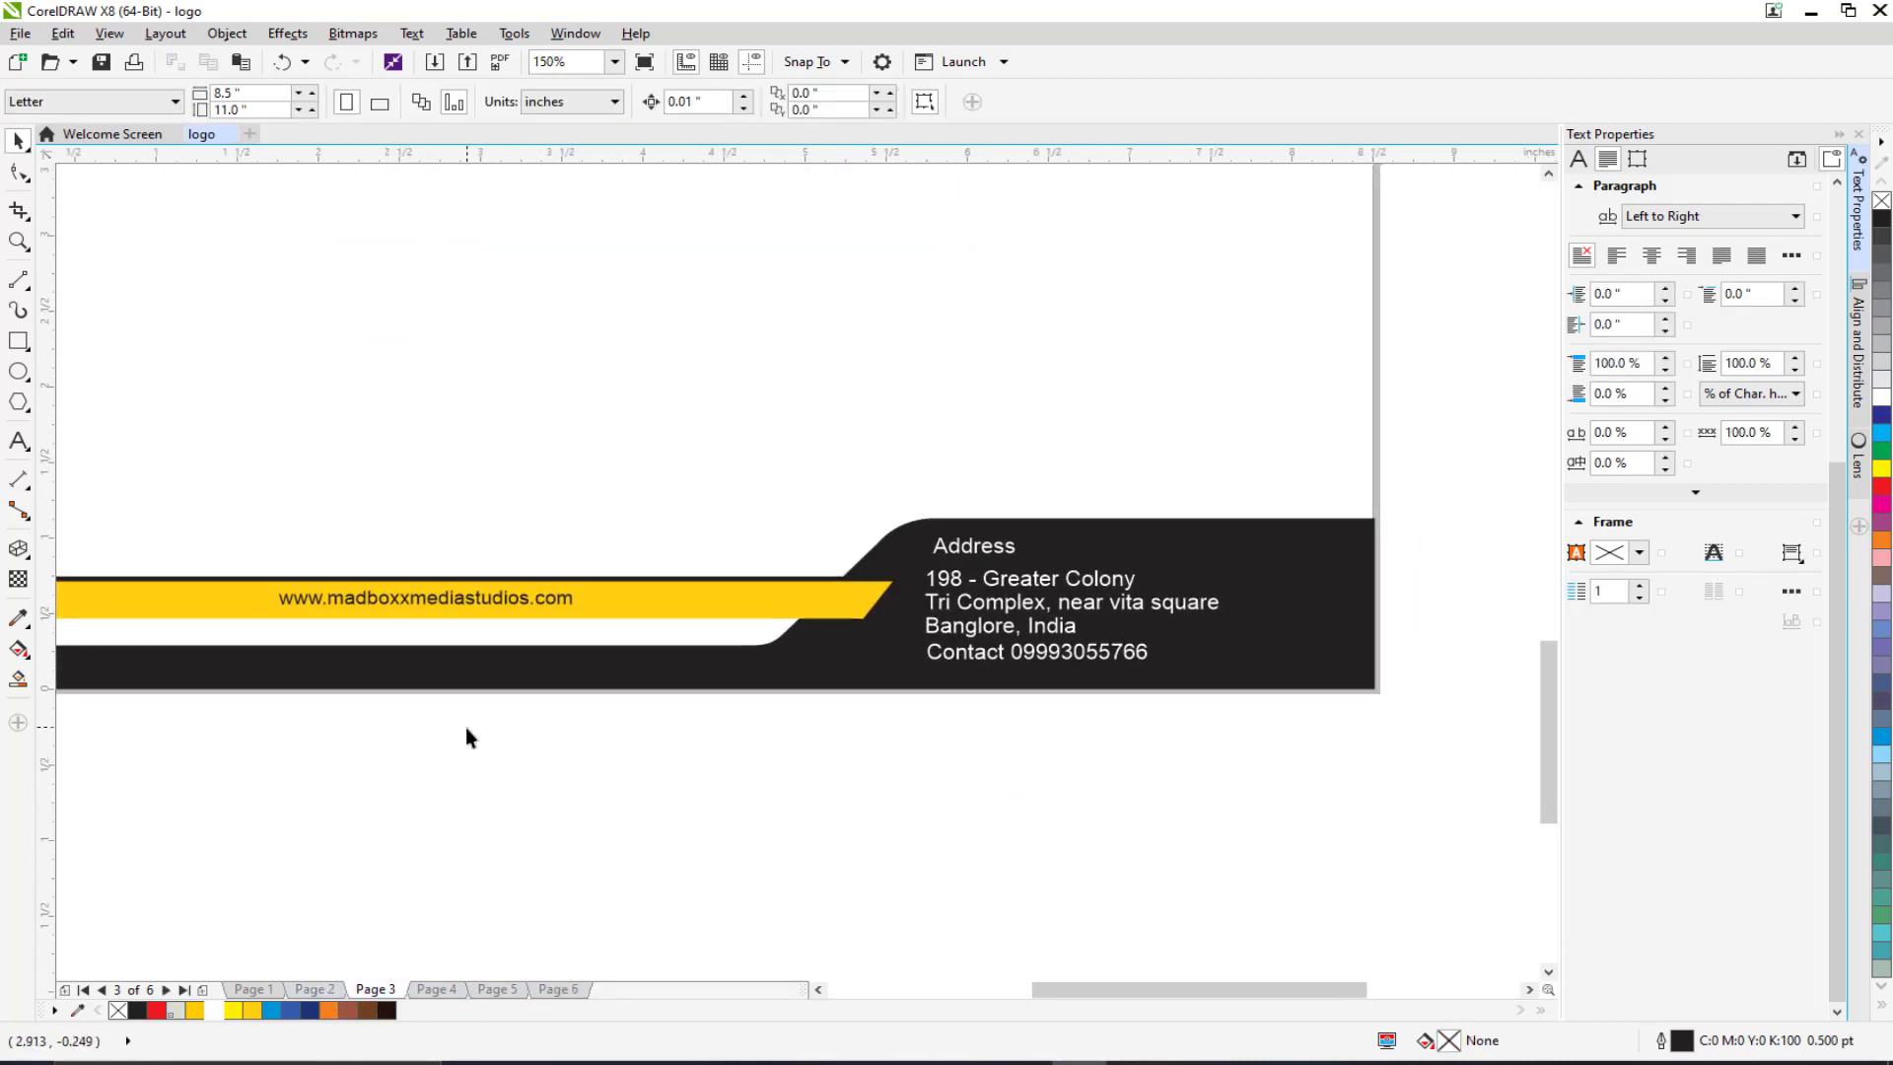
Step: Copy the footer's website and address text onto the Page 6 card, then delete it again
left_click_drag(1225, 799, 157, 455)
key("ctrl+c")
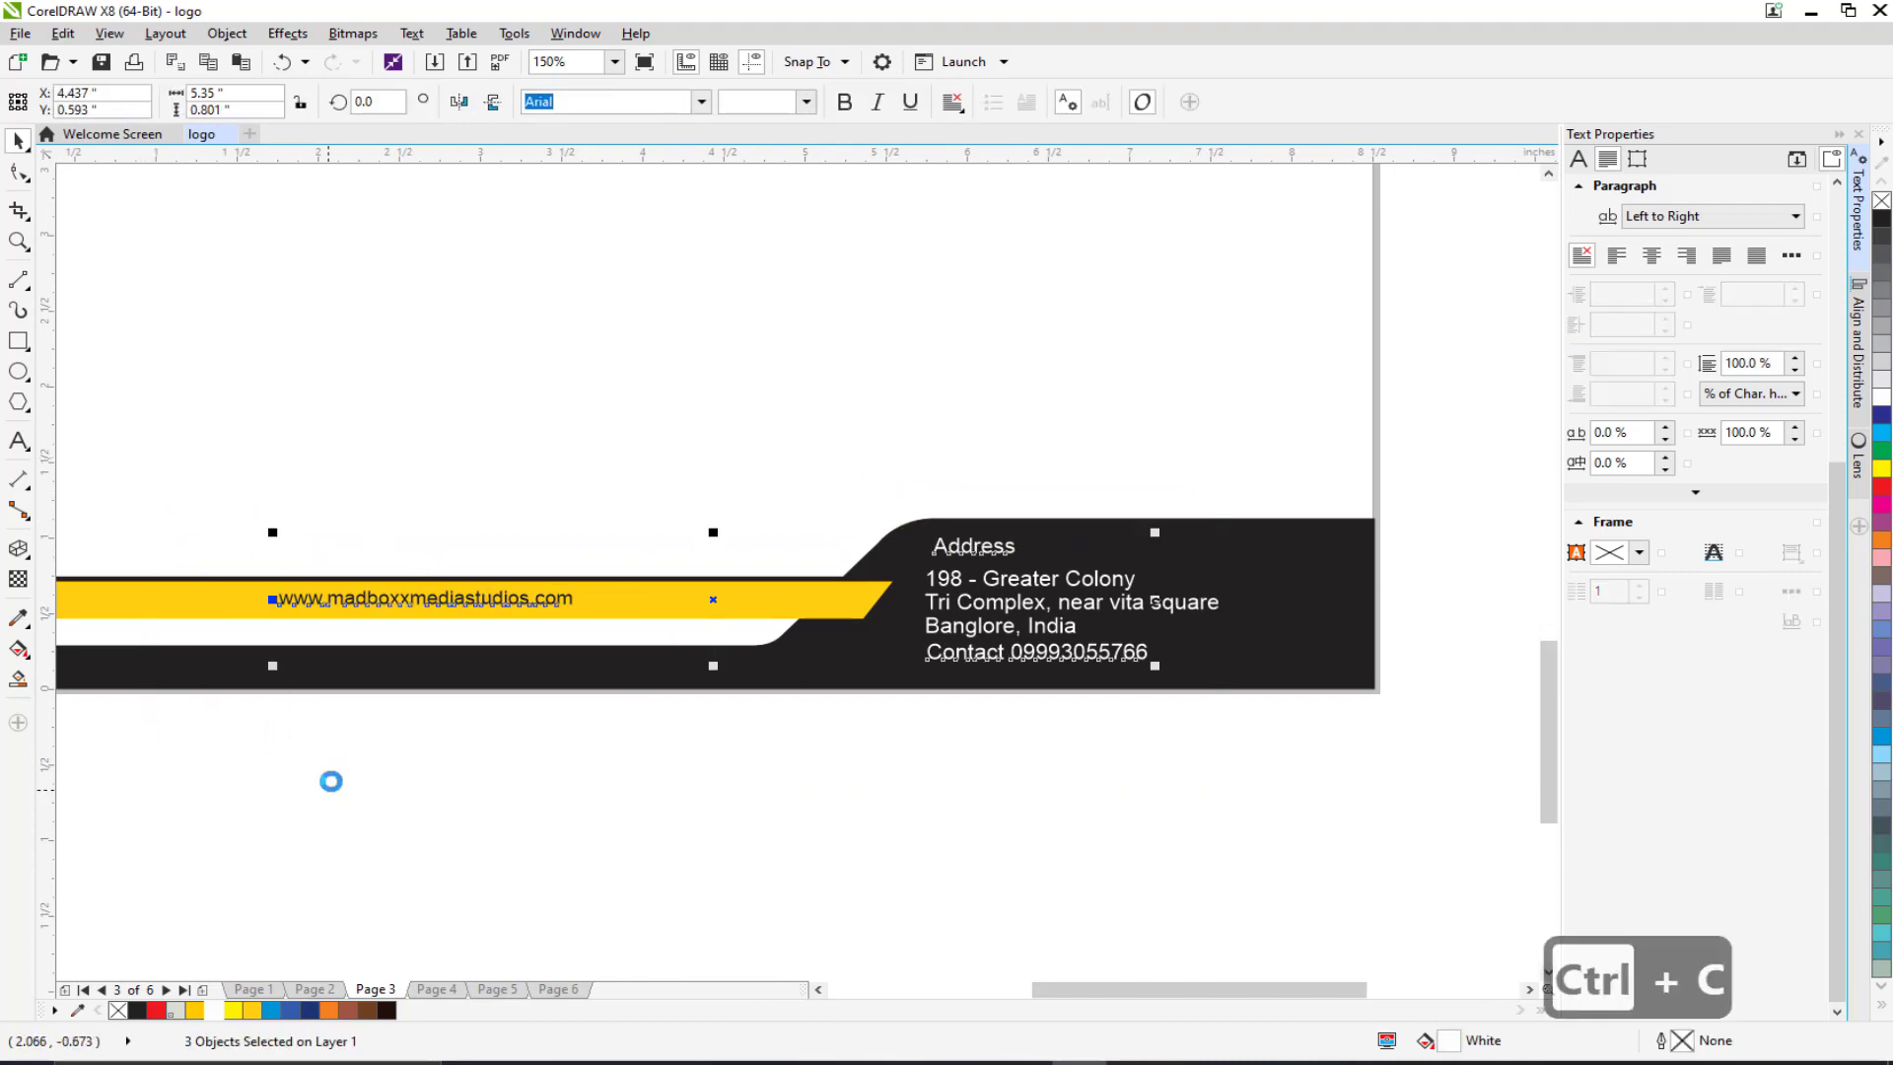
left_click(551, 990)
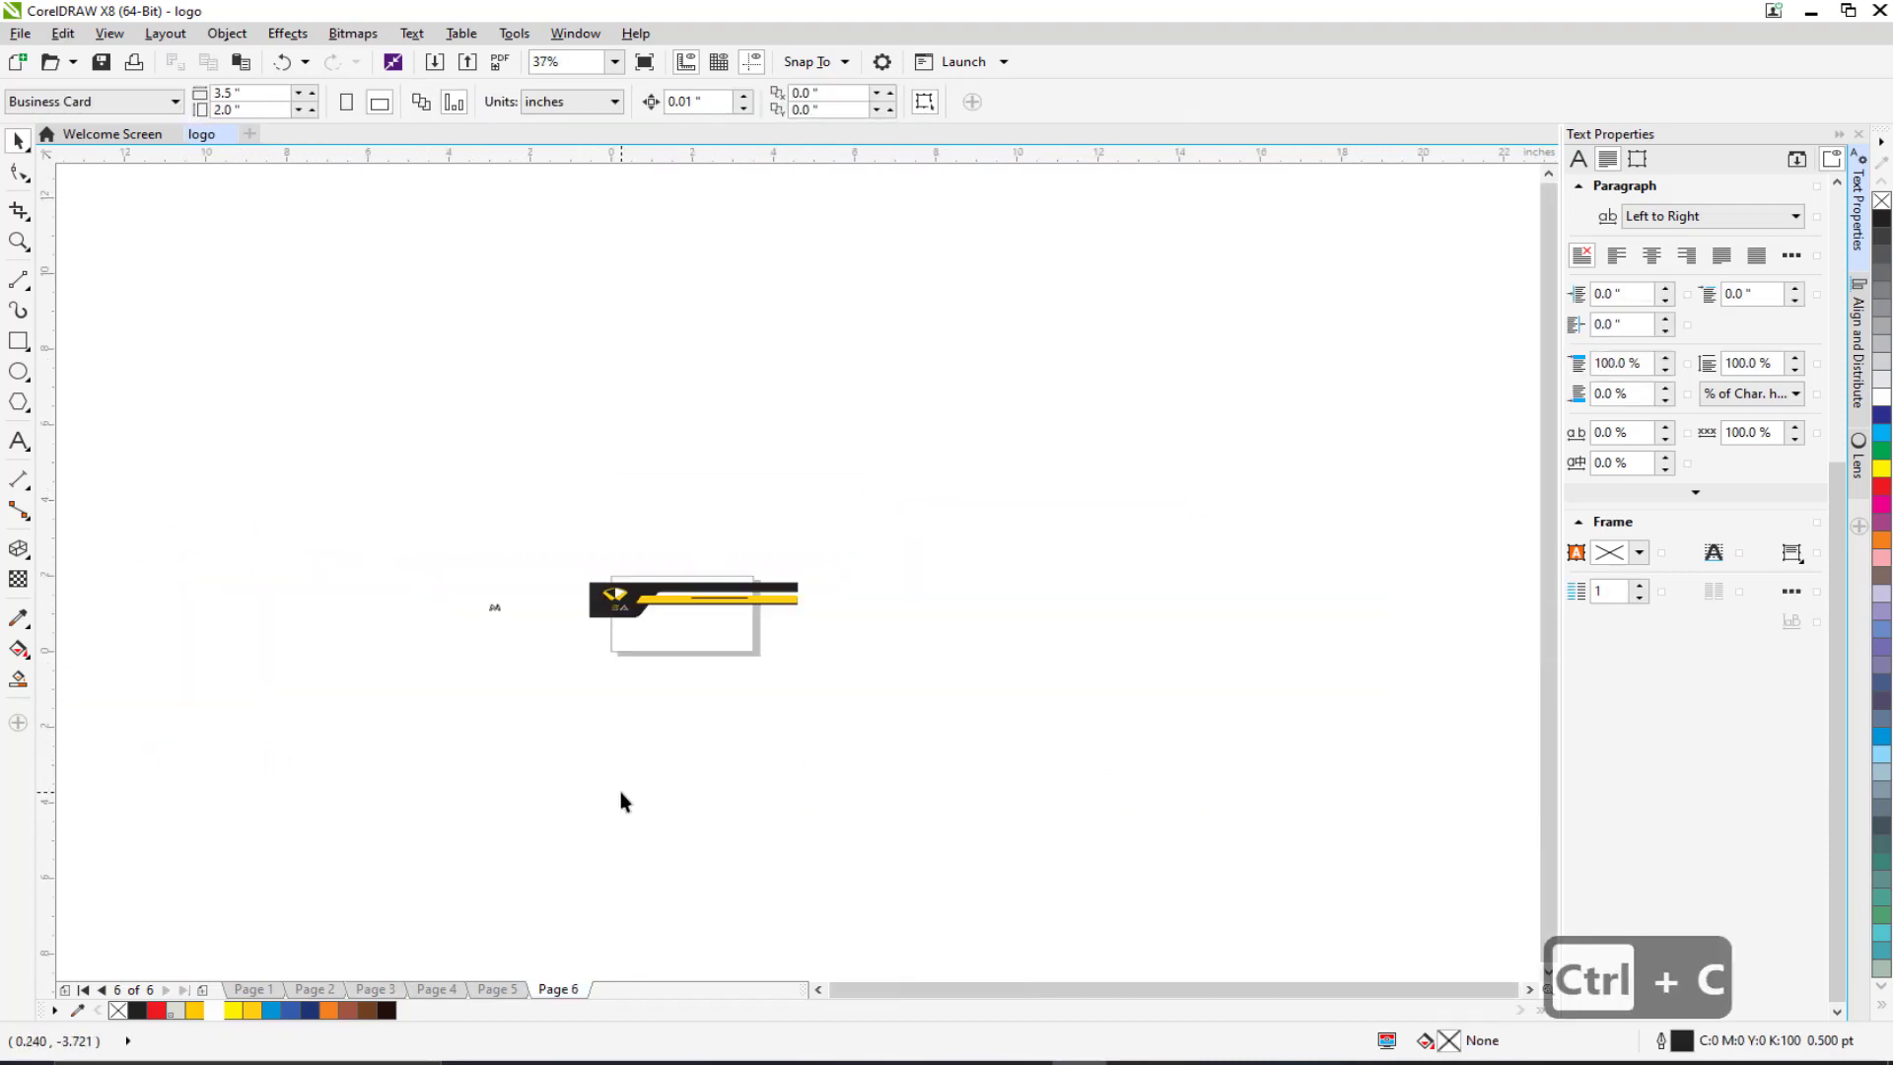
key("ctrl+v")
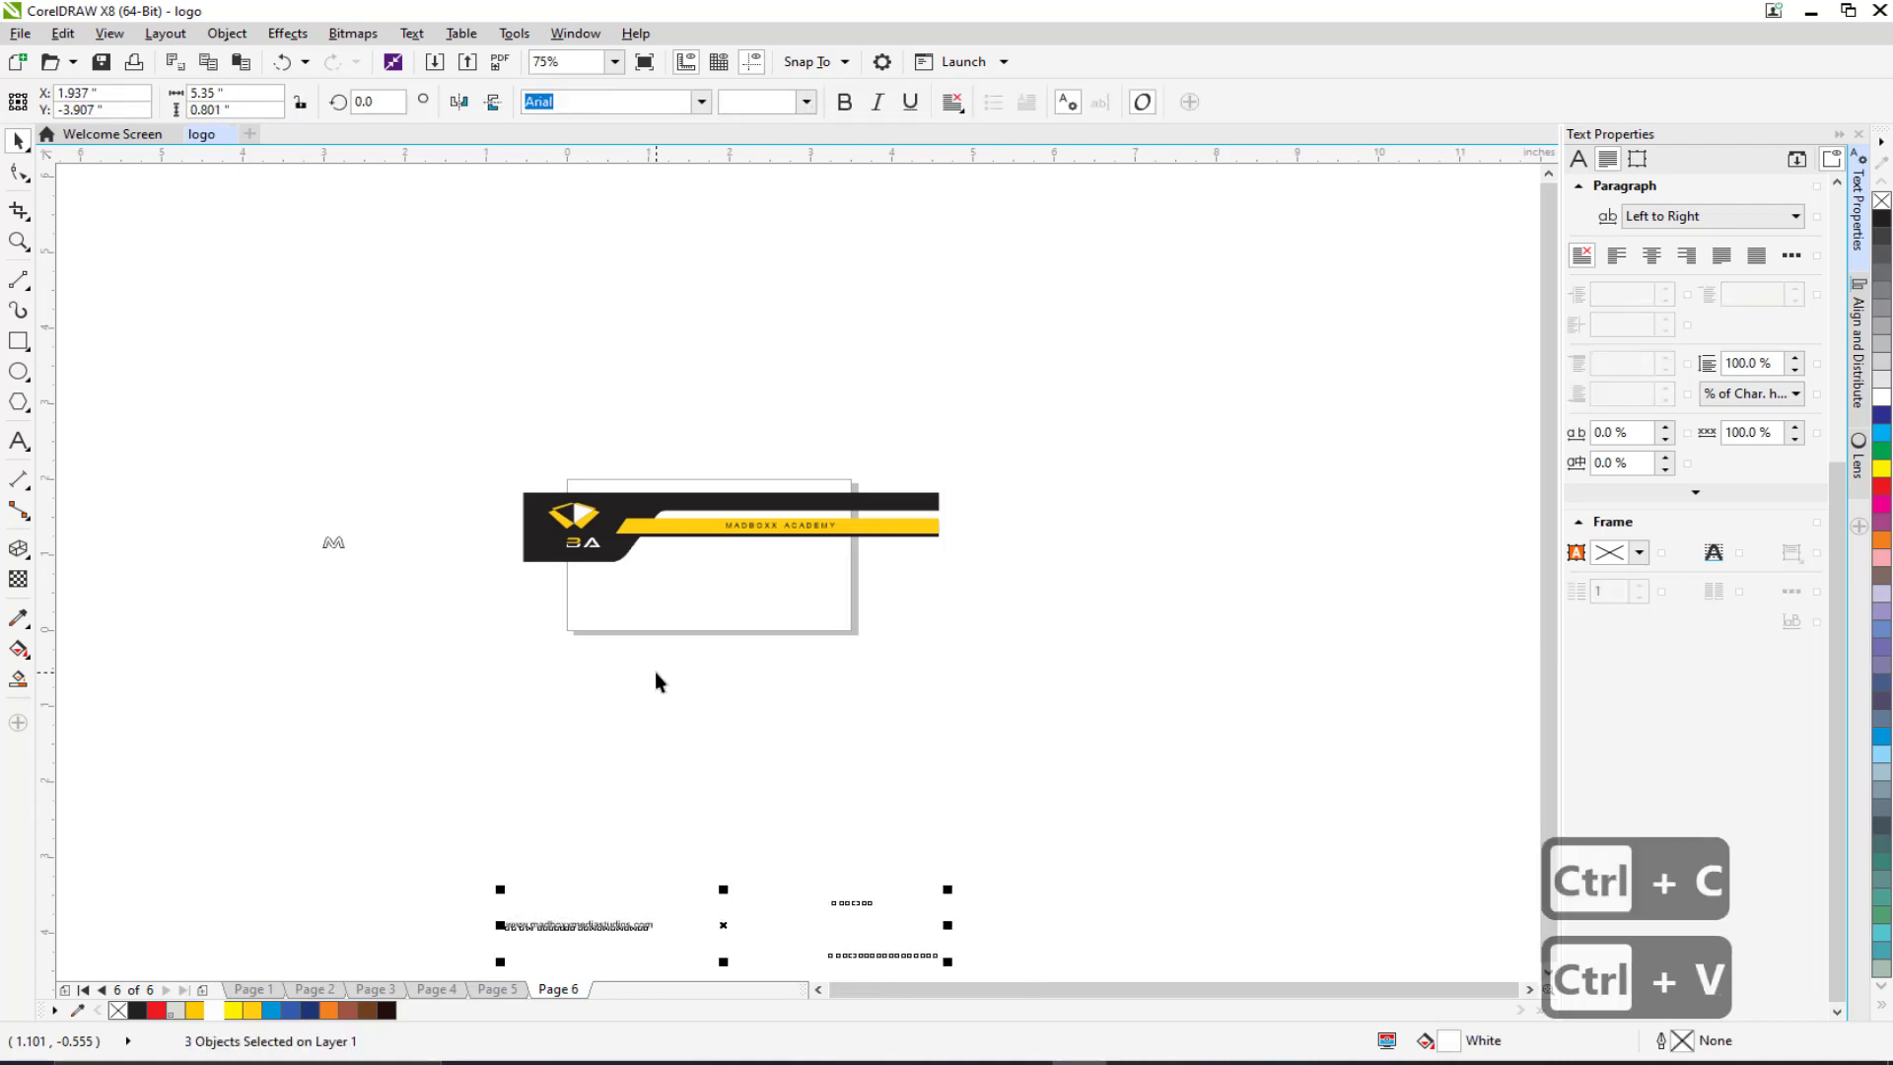
left_click_drag(612, 934, 621, 645)
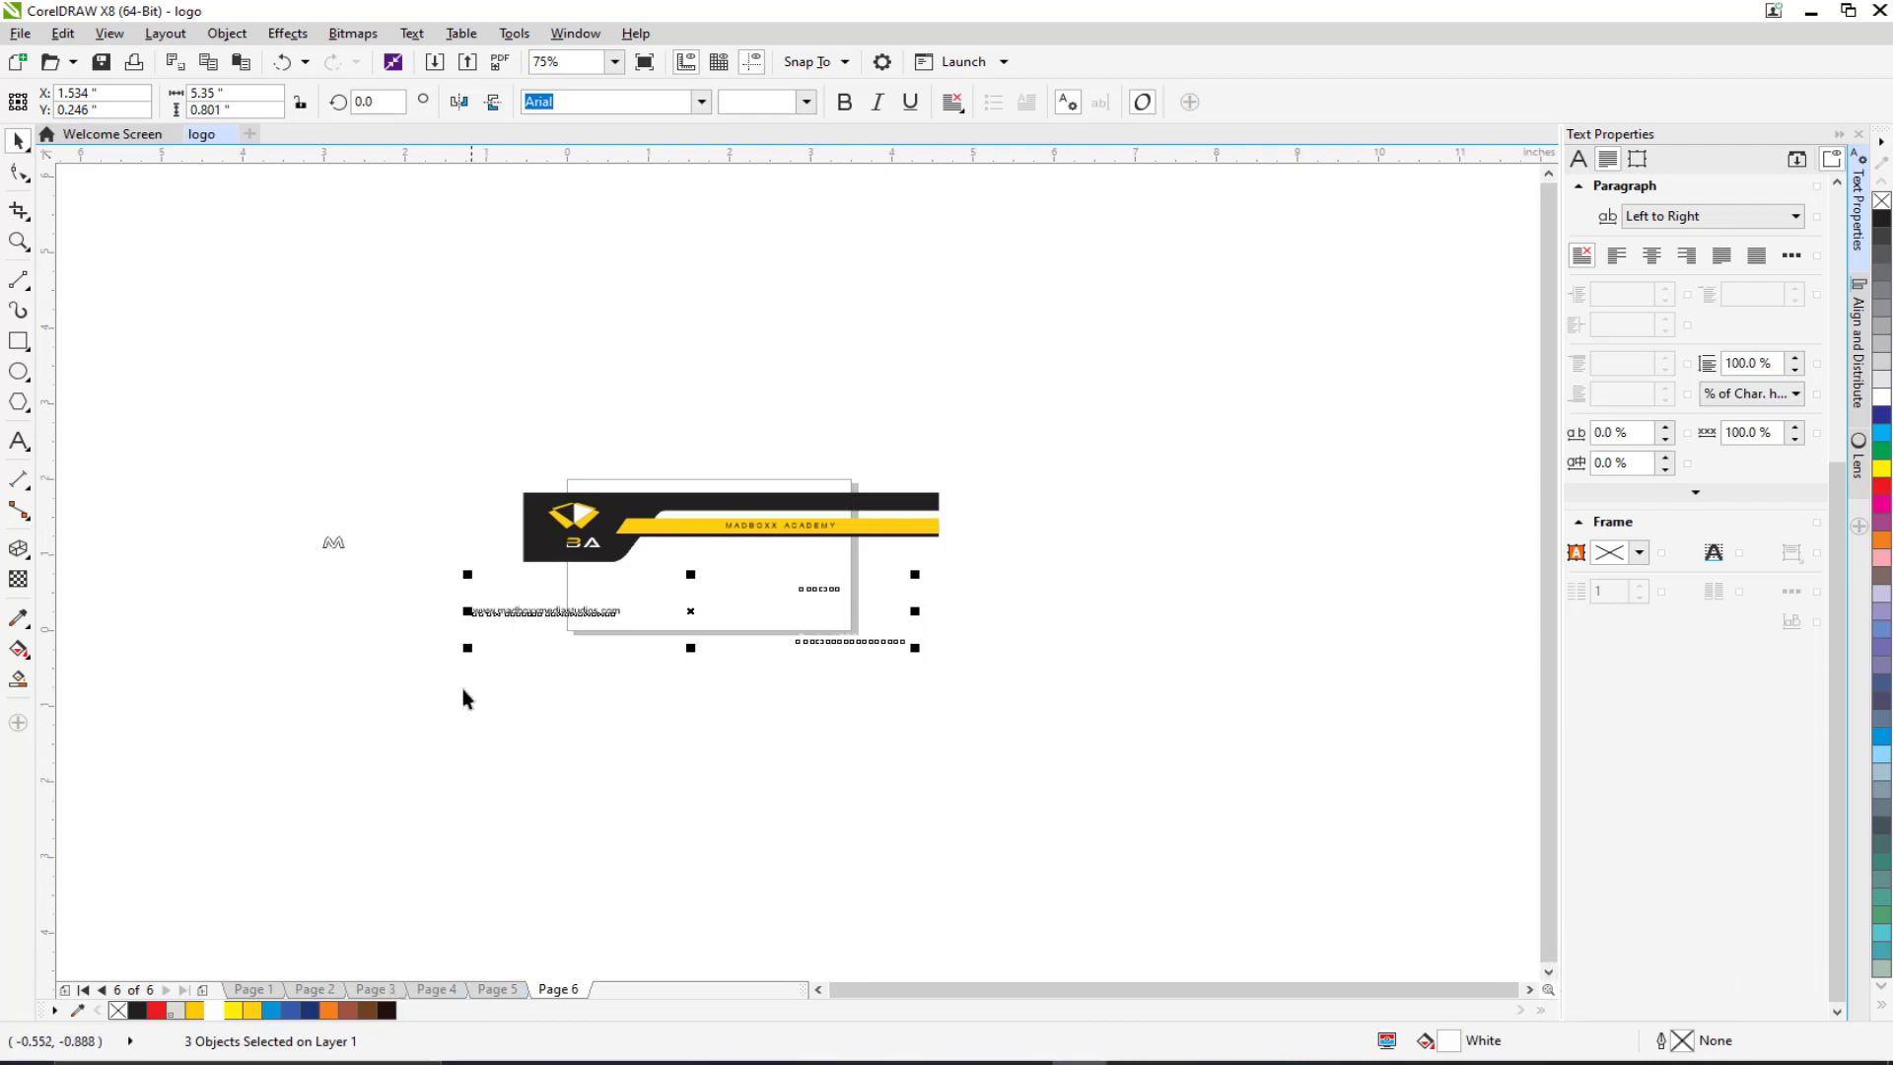
key("Delete")
Step: Move the stray M letter right beside BA so the header reads MBA
scroll(313, 548, "up", 2)
left_click_drag(279, 482, 465, 613)
left_click_drag(373, 540, 786, 539)
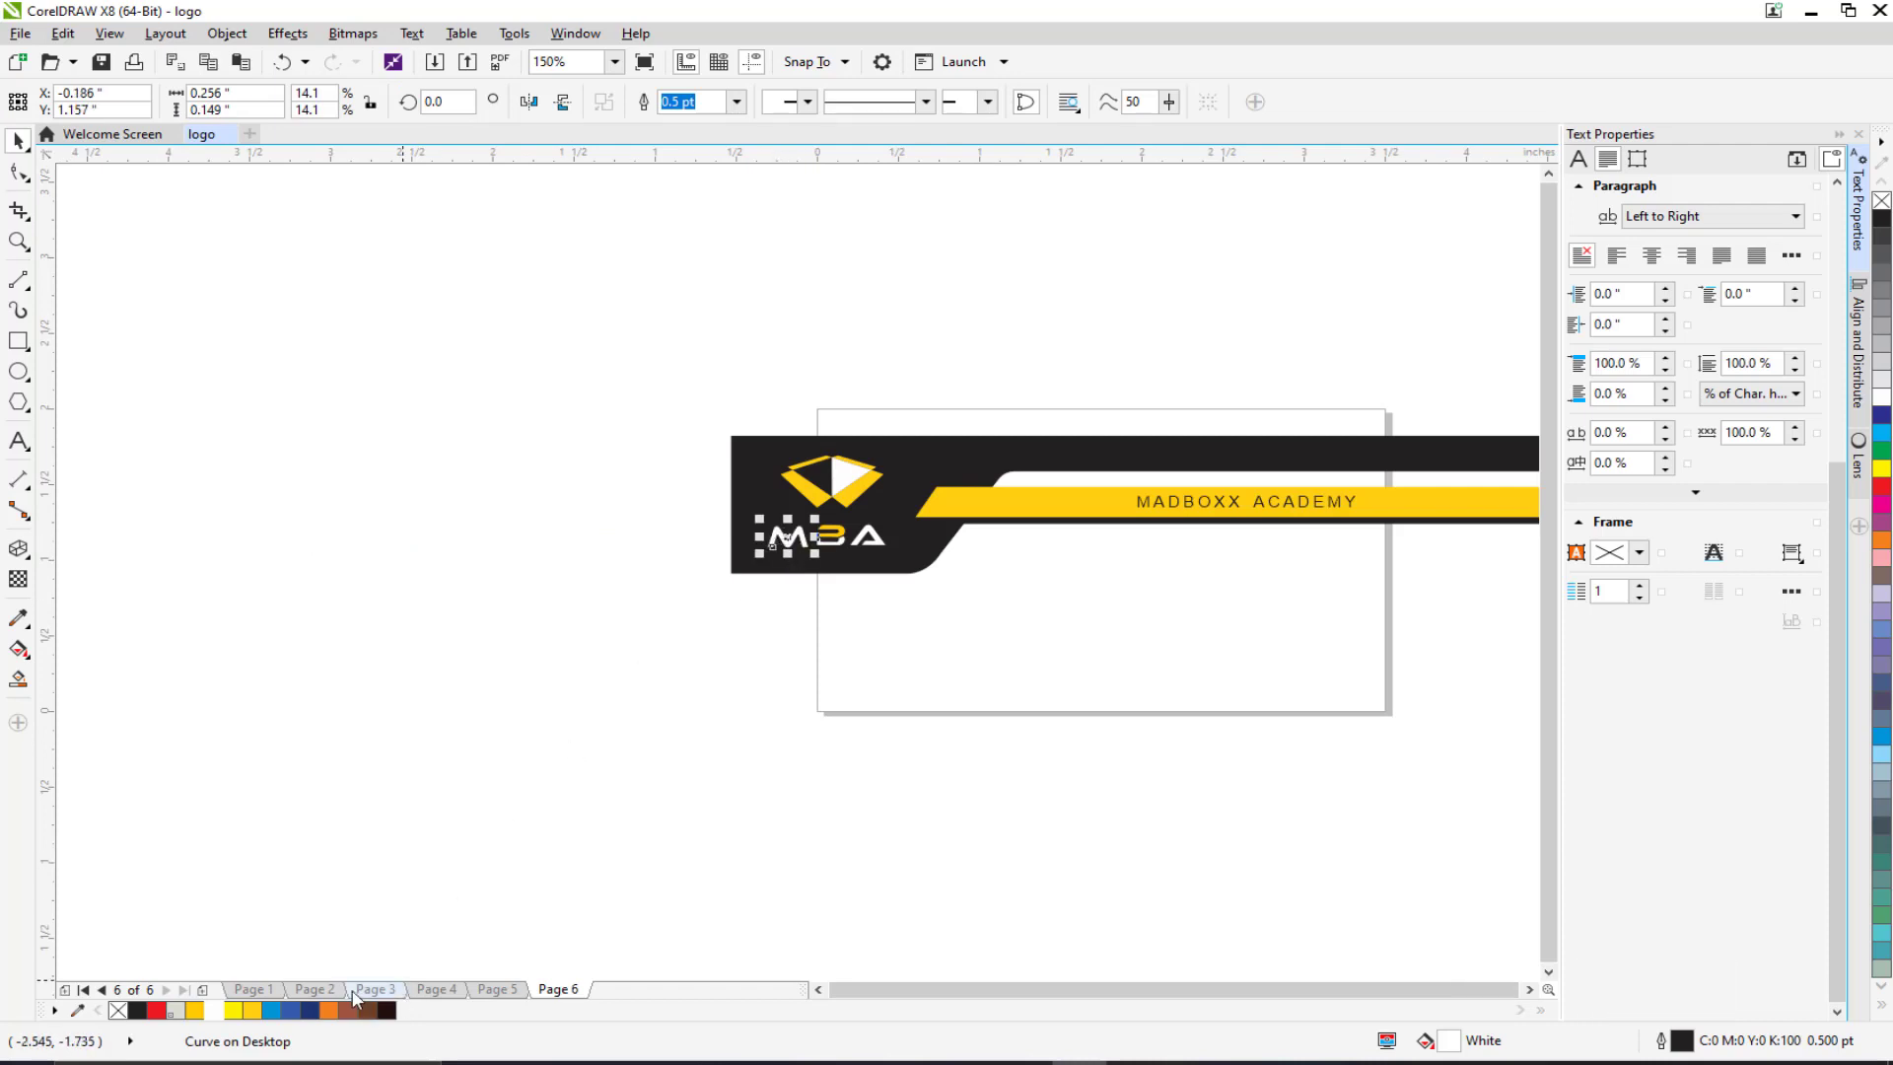
Step: Paste the Page 3 yellow-and-black footer group onto Page 6, scaled to about 3.3 inches
left_click(375, 989)
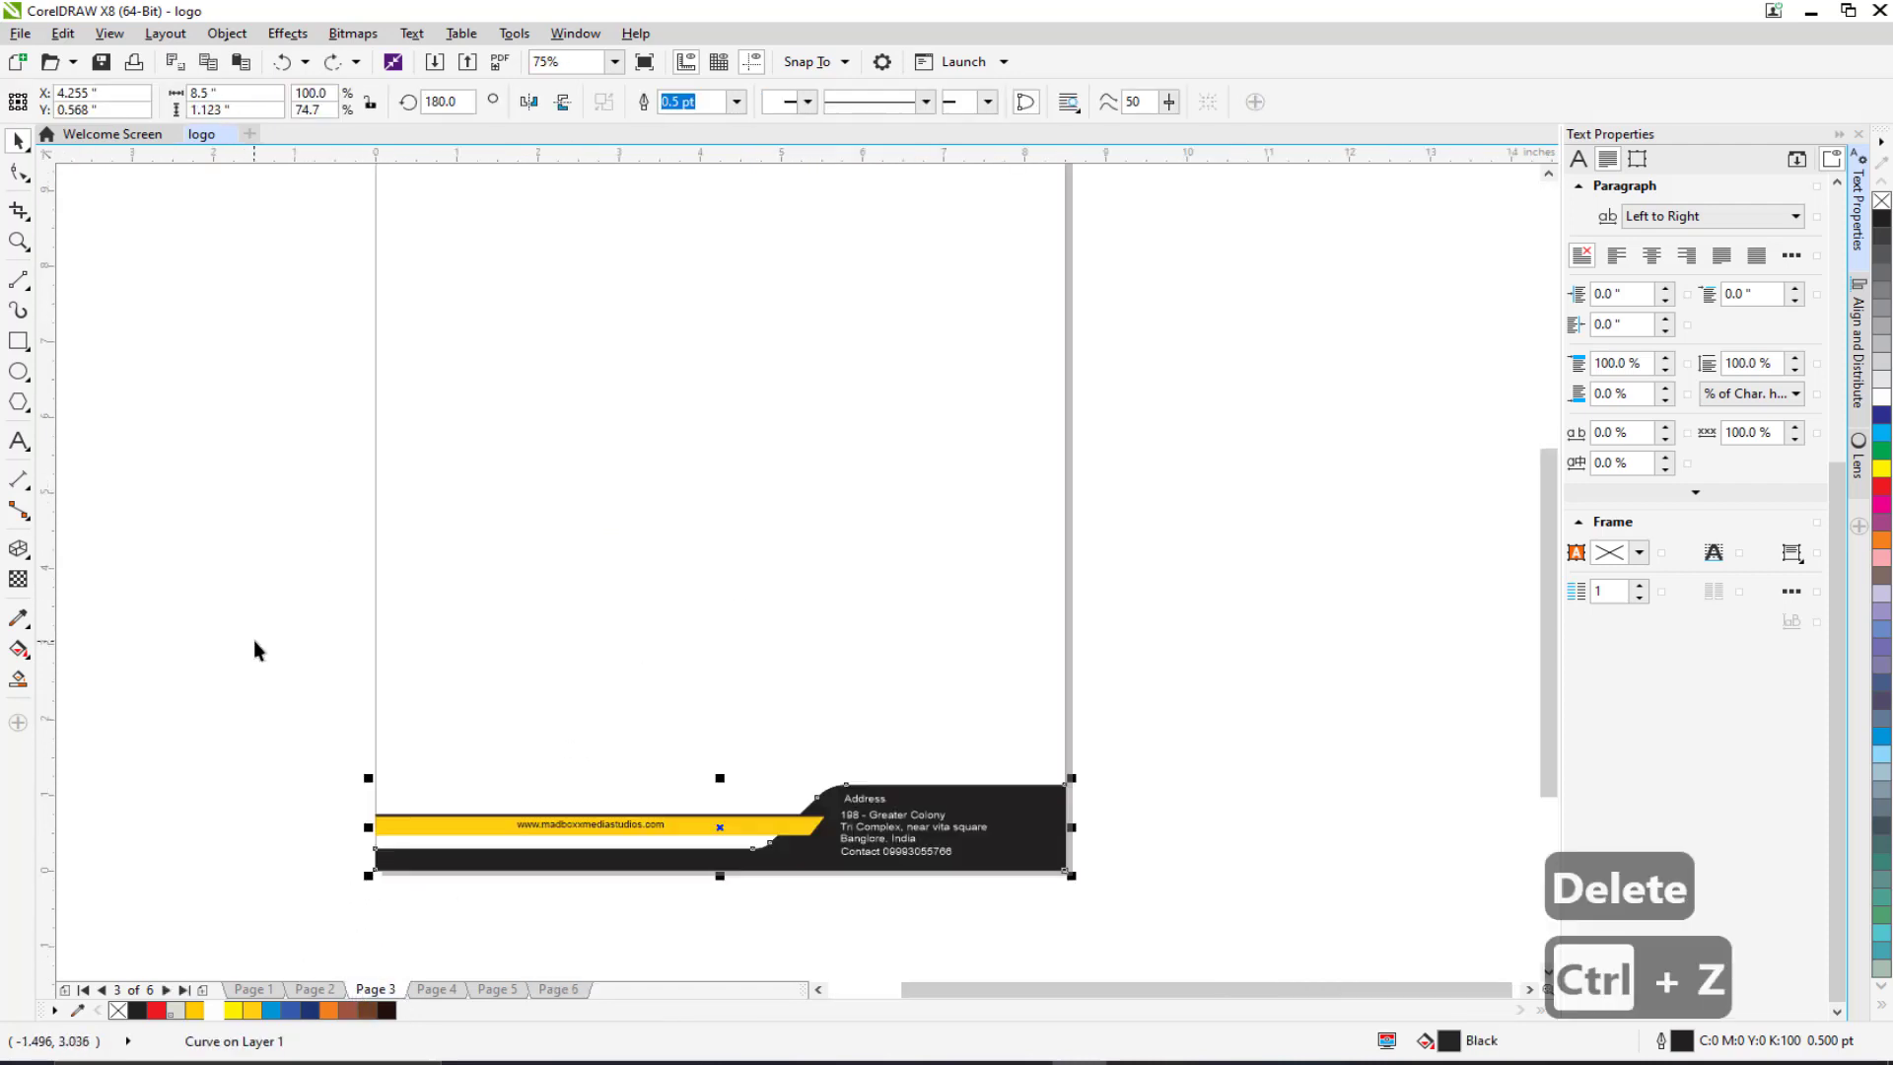
left_click_drag(253, 641, 1163, 982)
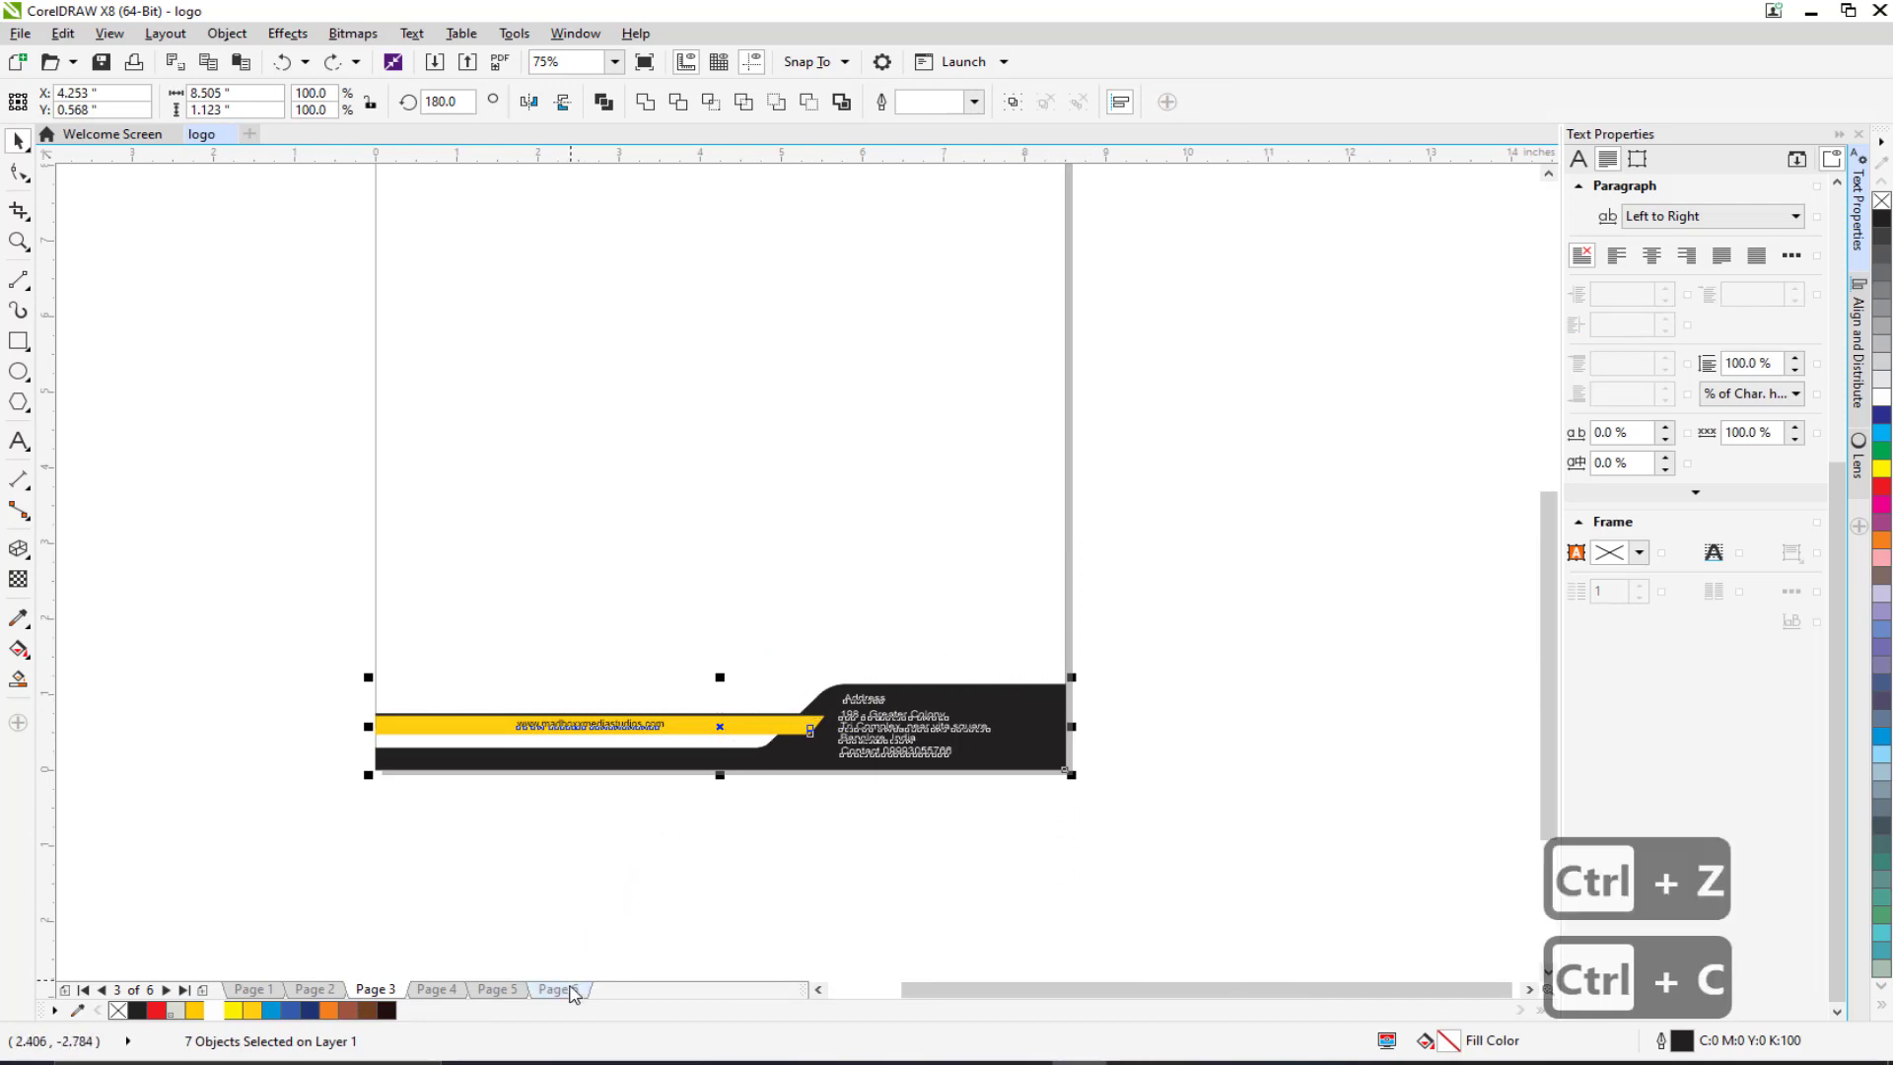
key("ctrl+v")
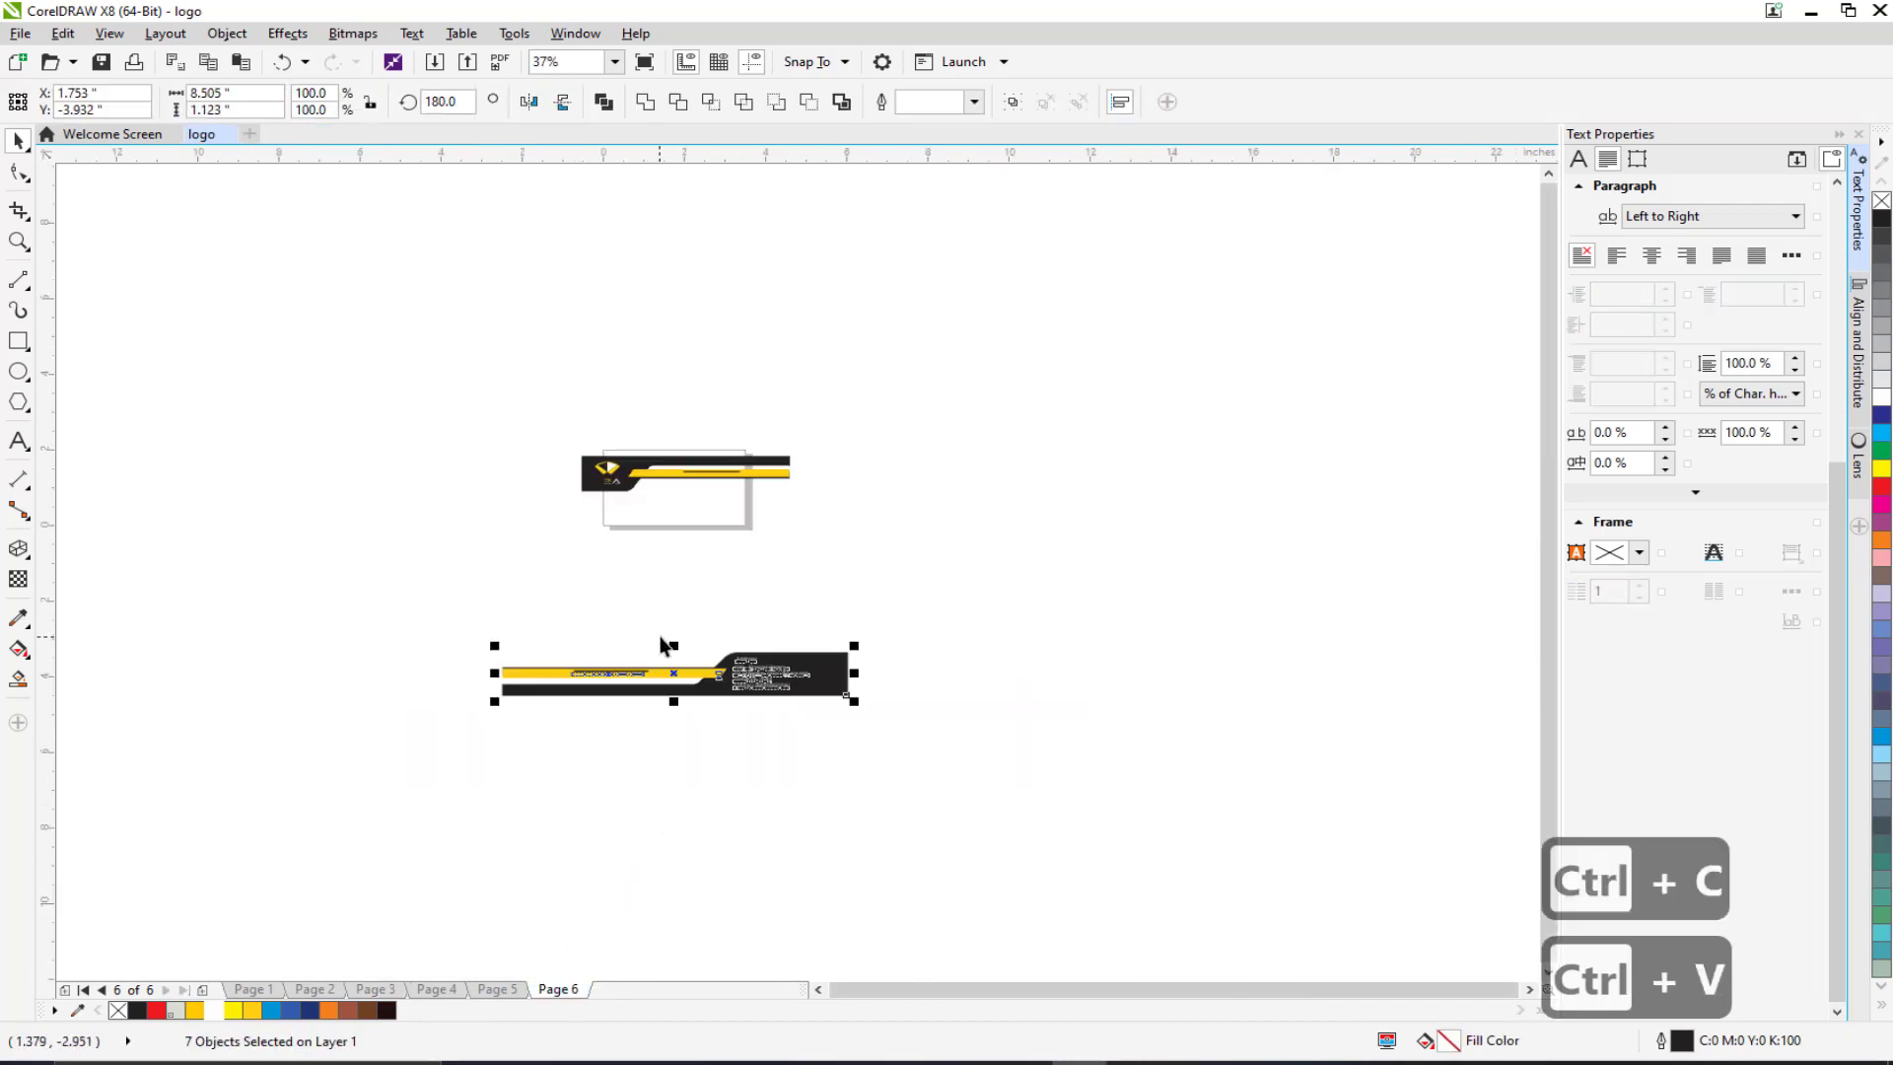
scroll(720, 643, "up", 2)
left_click_drag(980, 655, 733, 364)
Step: View the reference business cards on Page 5
scroll(623, 478, "up", 2)
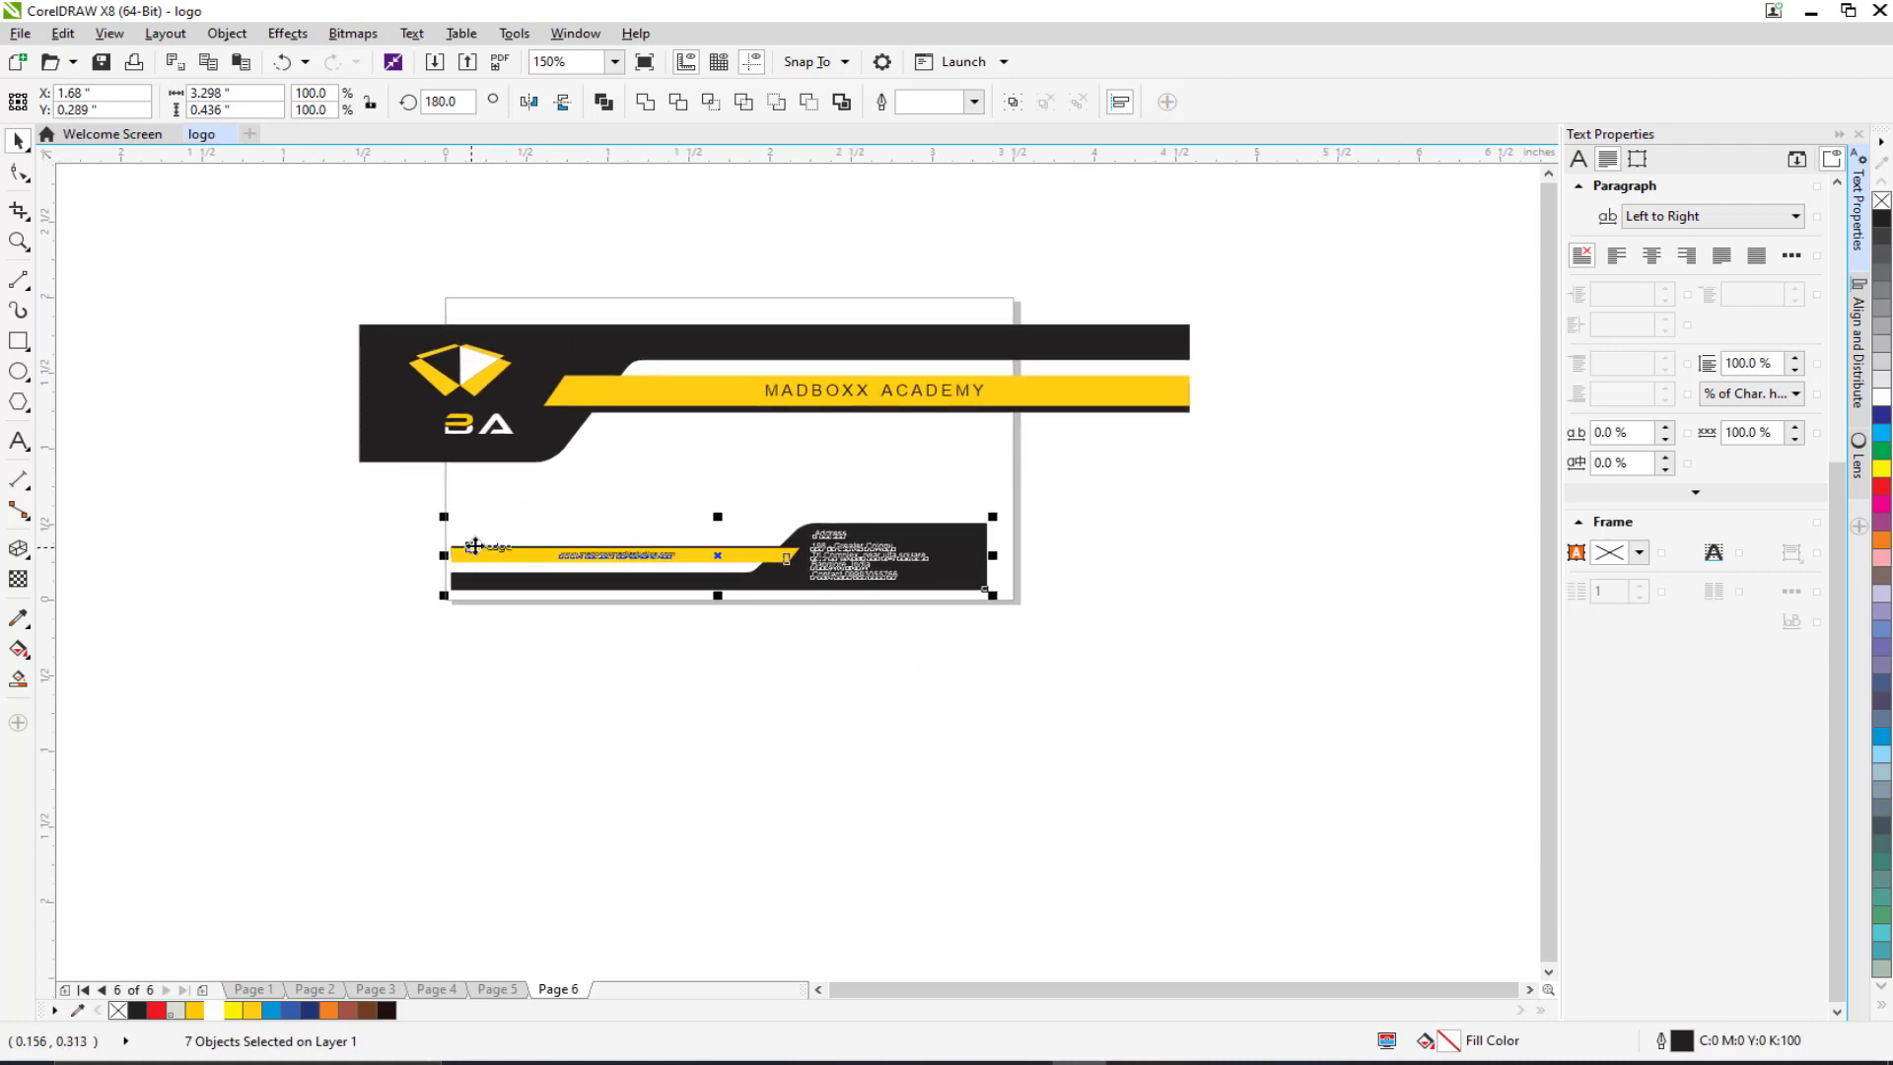
left_click(497, 989)
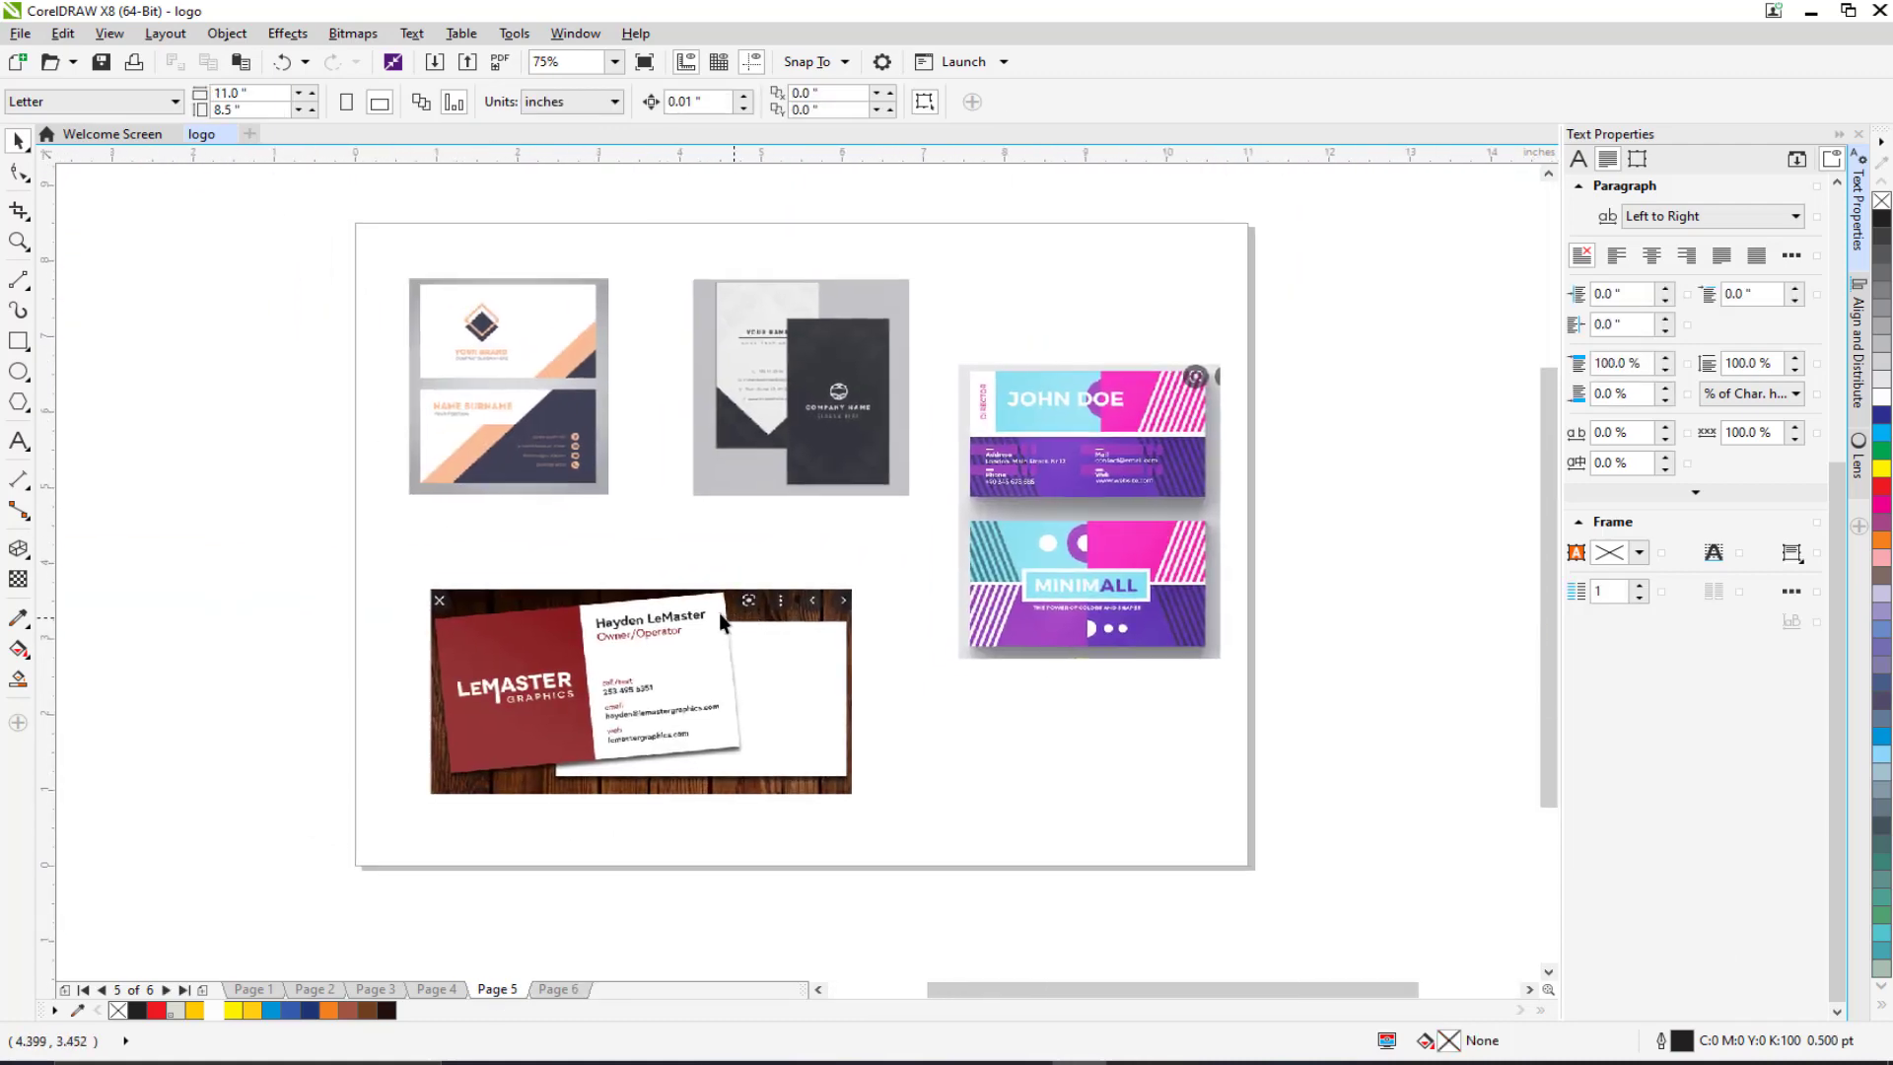
scroll(575, 682, "up", 2)
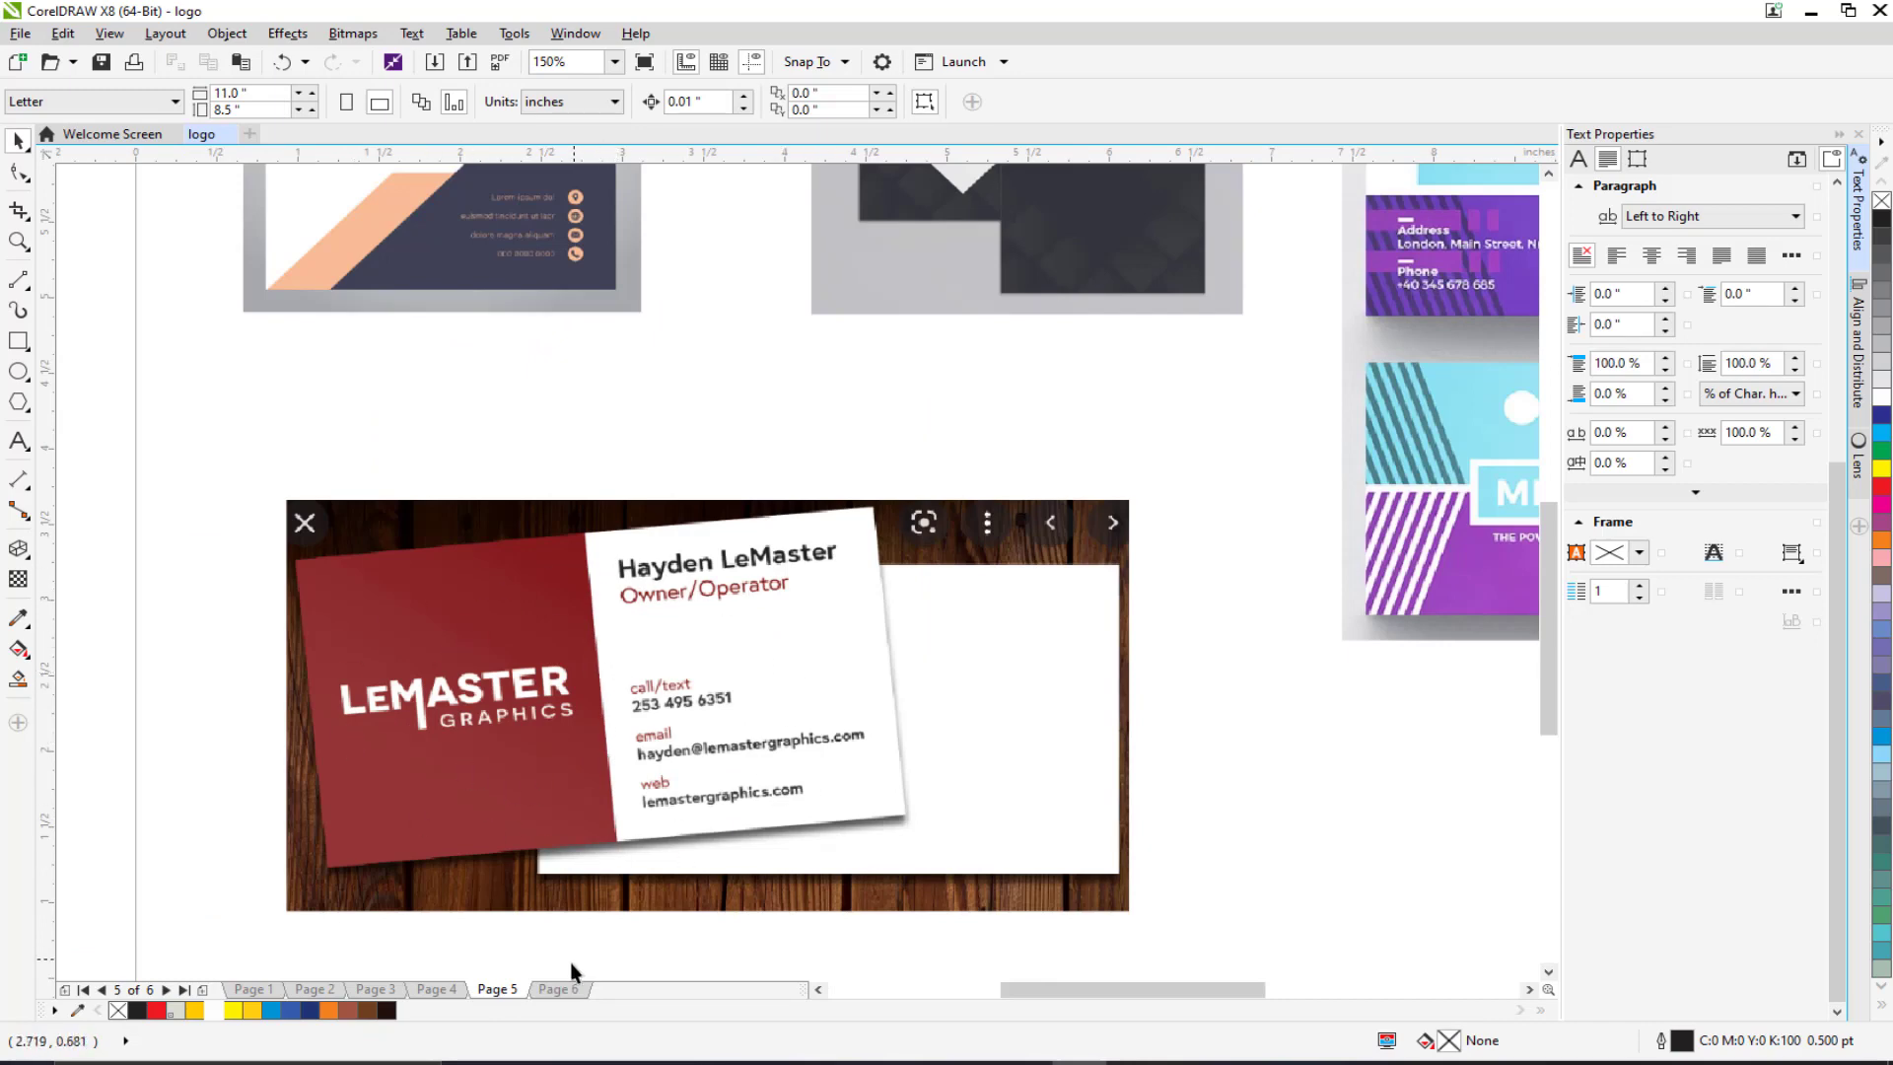
Step: Return to Page 6 and zoom to 300% on the card with header and footer band
left_click(557, 988)
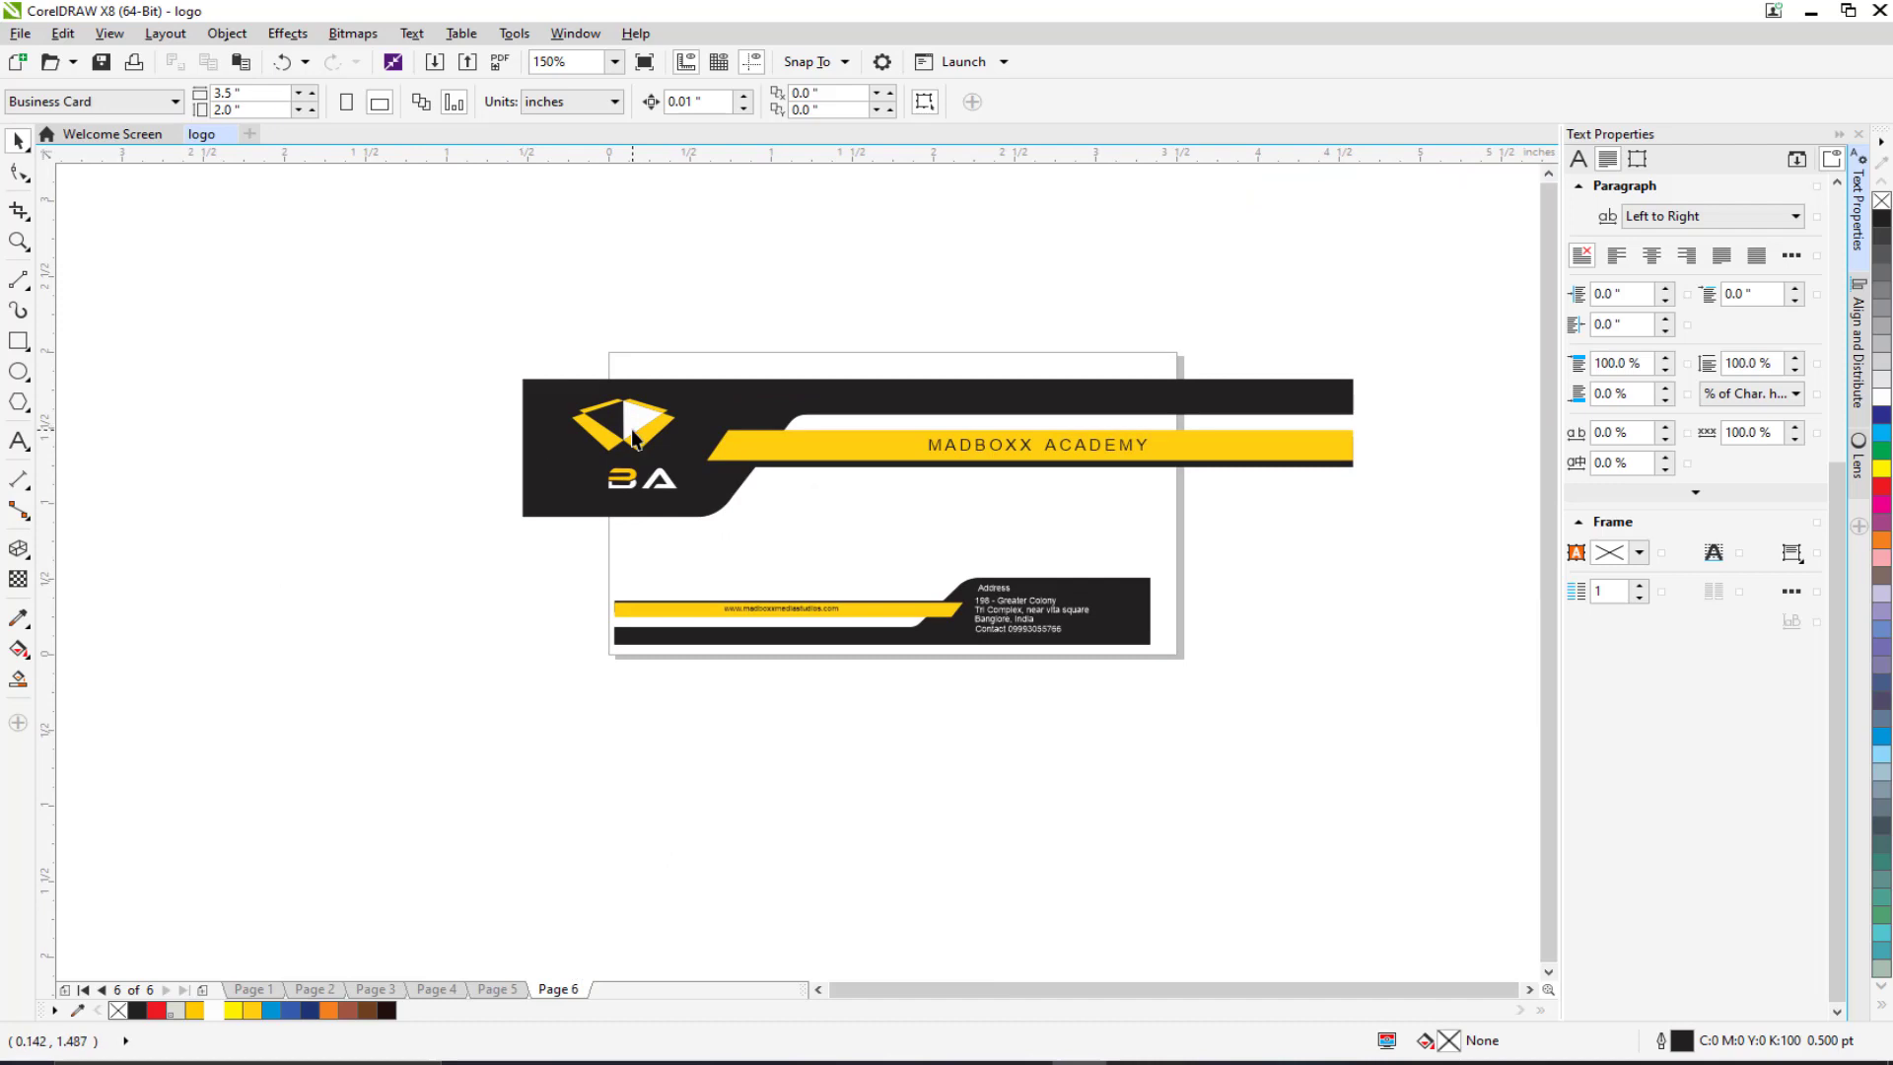
left_click_drag(639, 446, 631, 584)
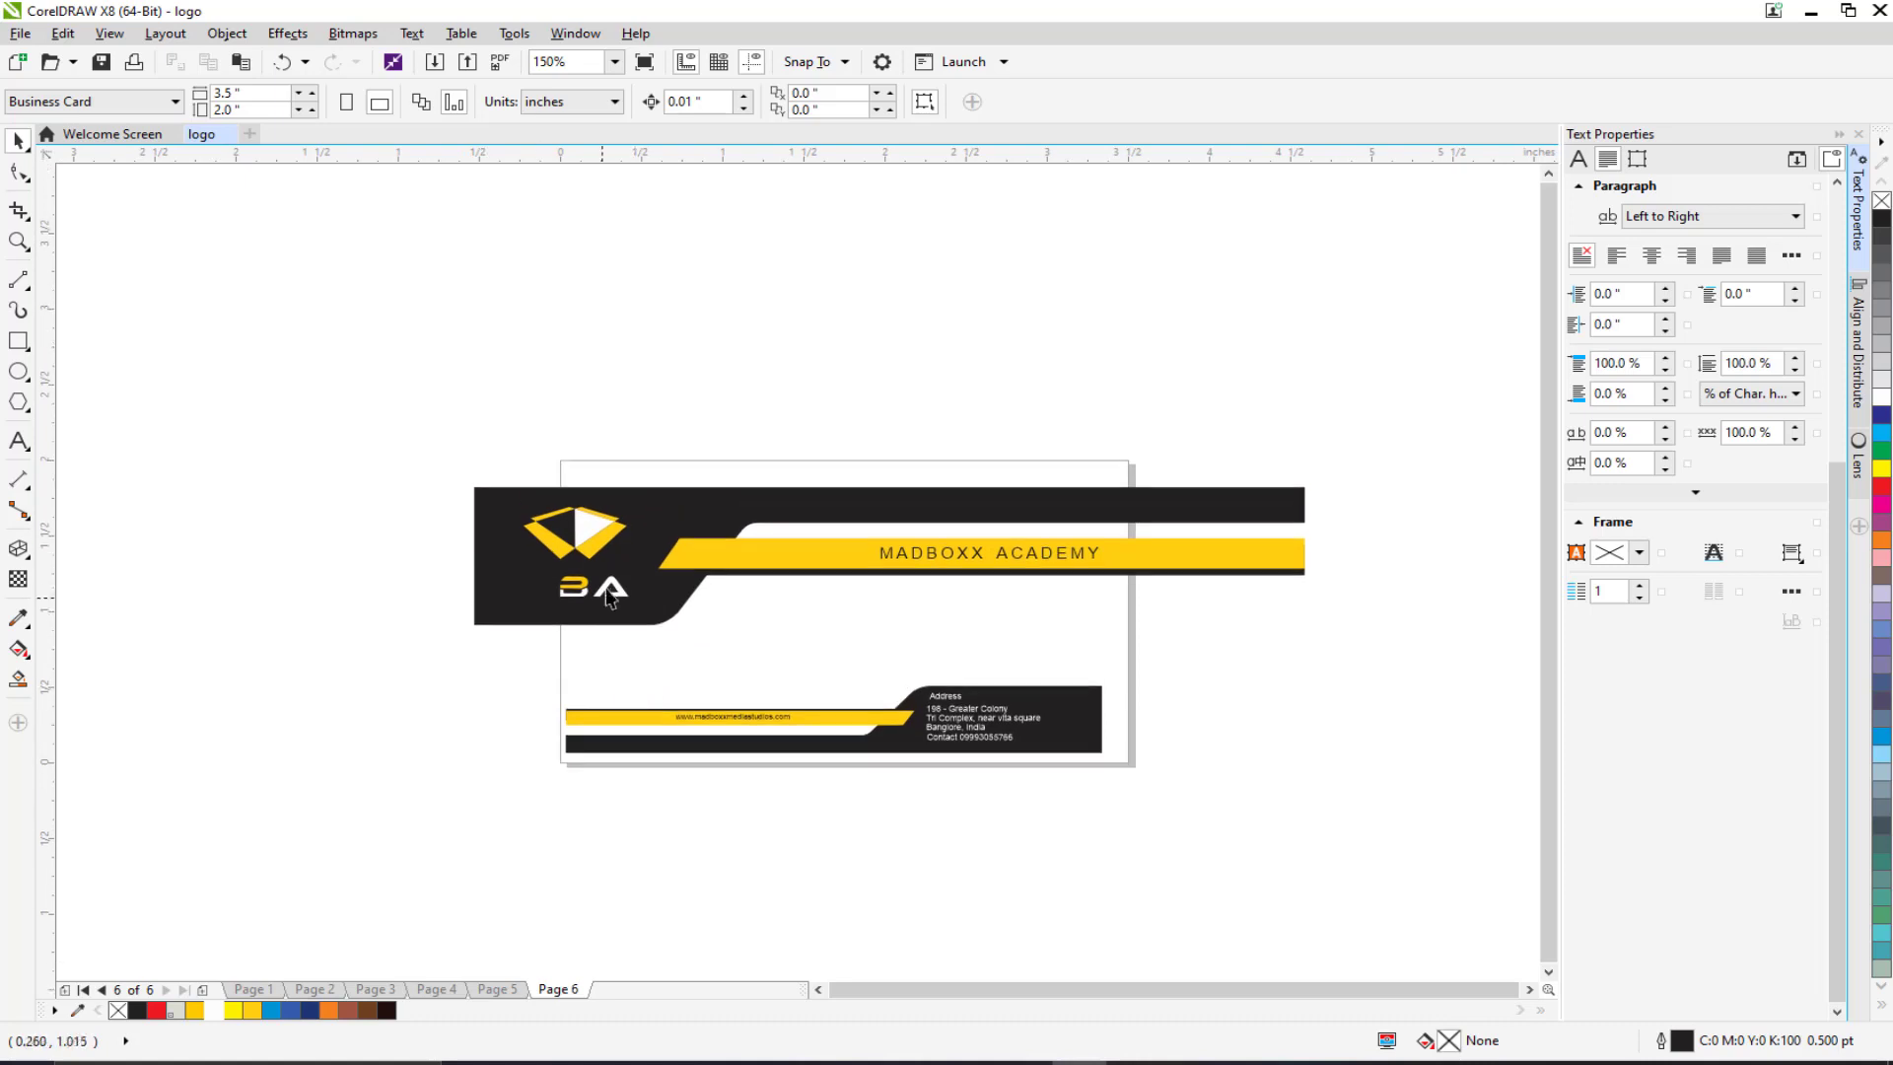
scroll(332, 490, "up", 3)
left_click_drag(874, 566, 761, 492)
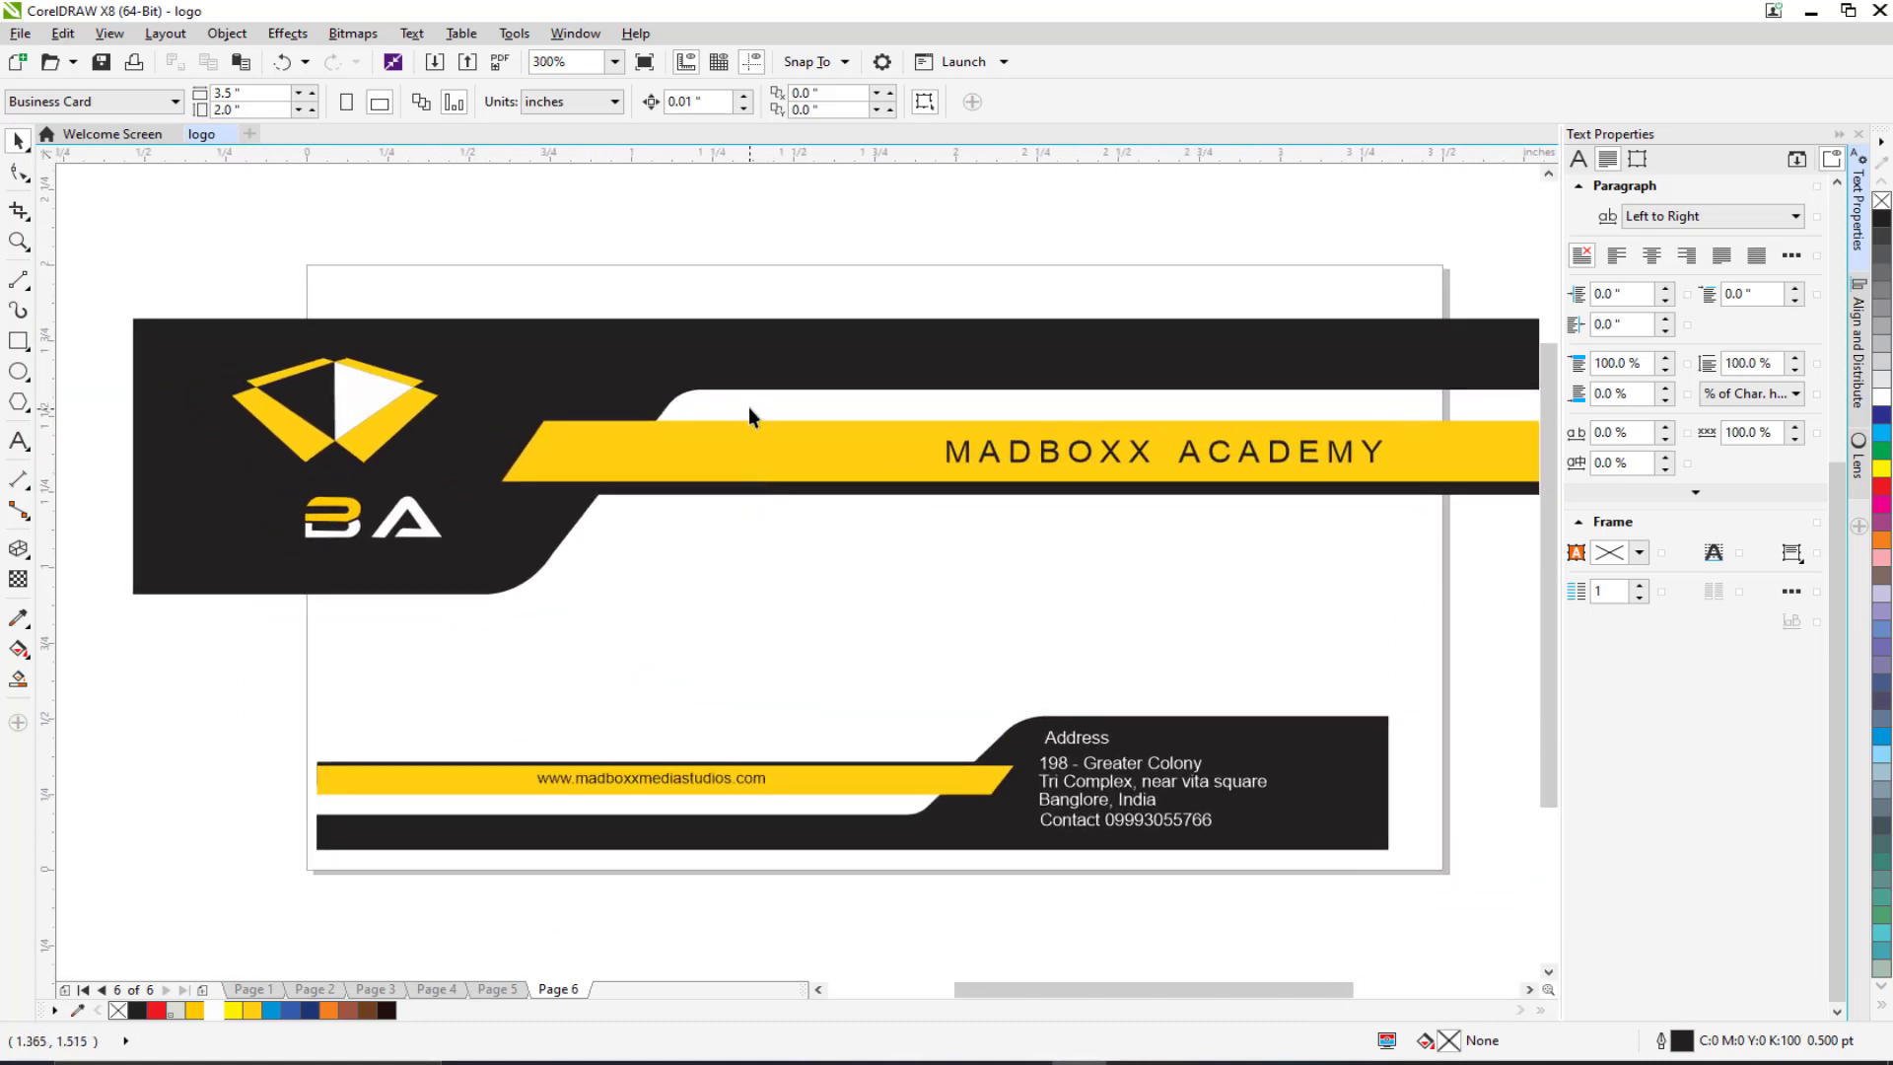
scroll(731, 507, "down", 3)
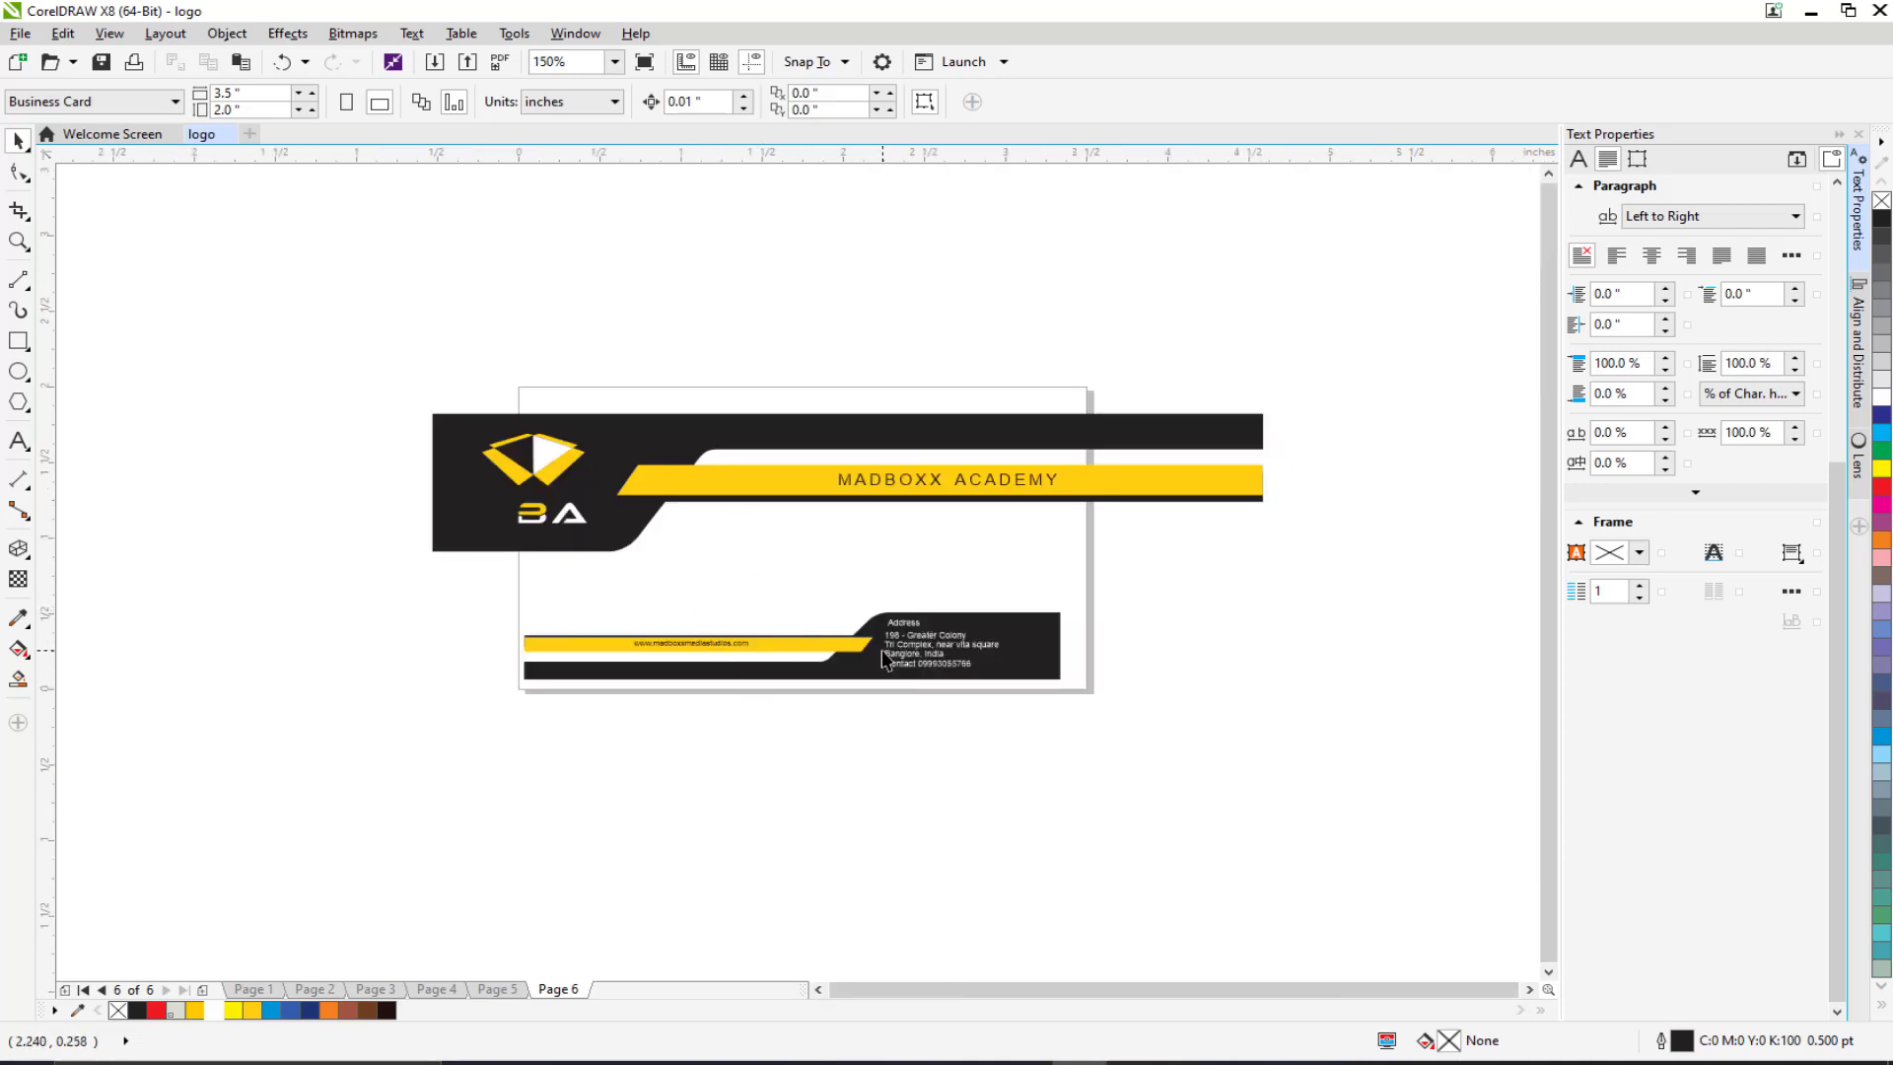
scroll(915, 647, "up", 2)
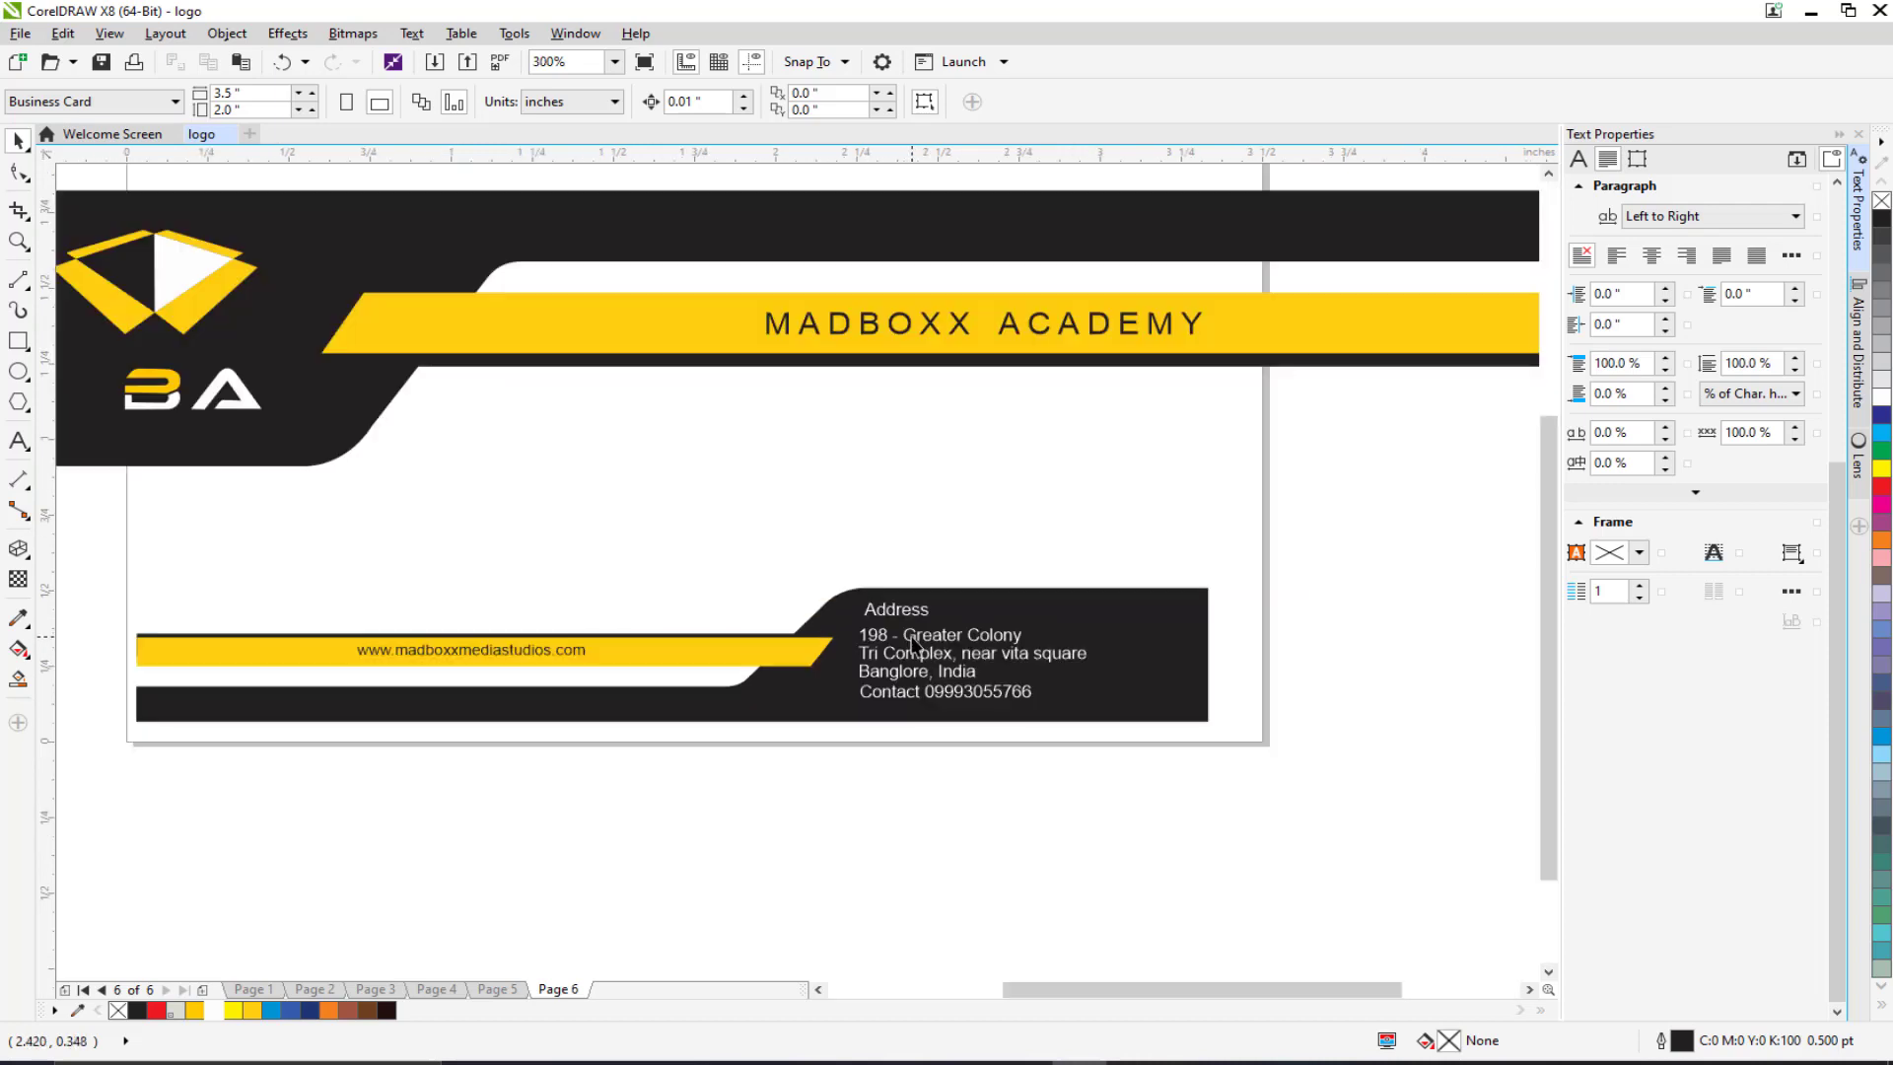
Step: Delete the three address lines, the contact number line and the Address heading
left_click(903, 674)
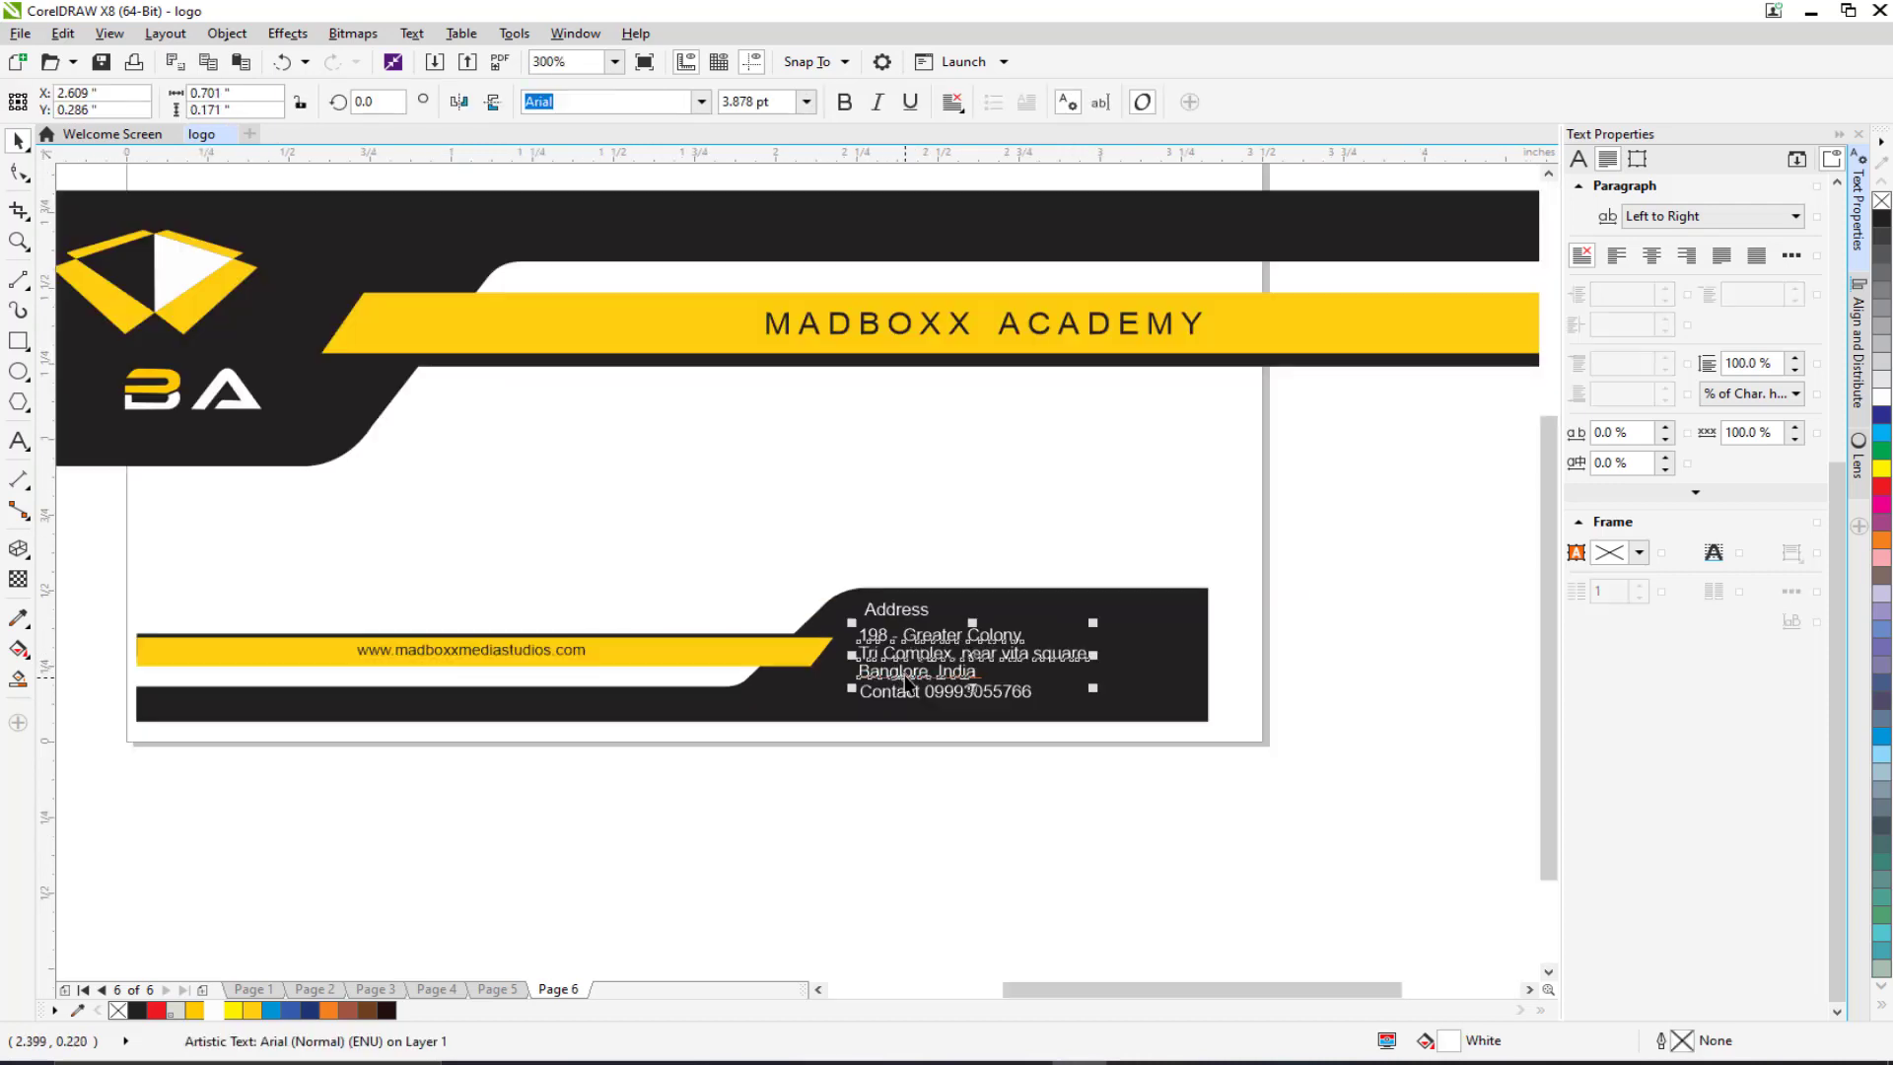
key("Delete")
left_click(884, 693)
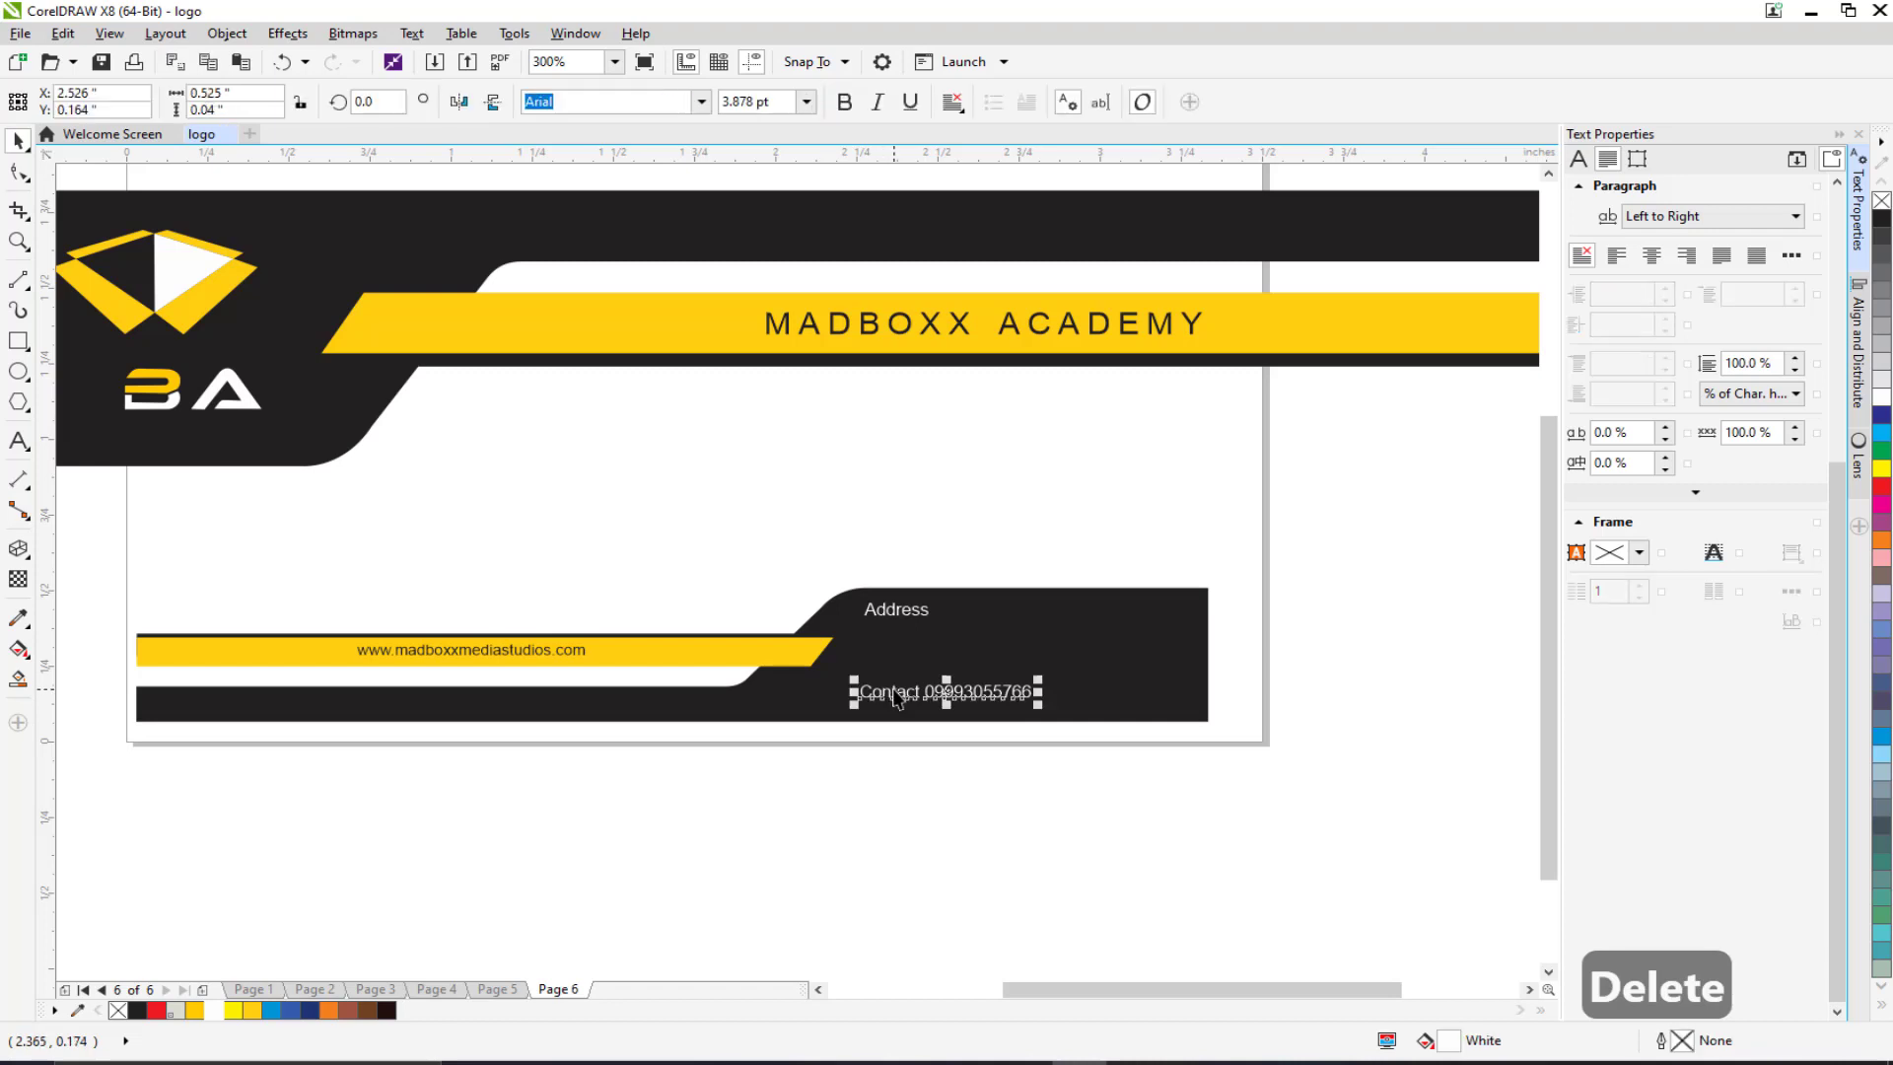
key("Delete")
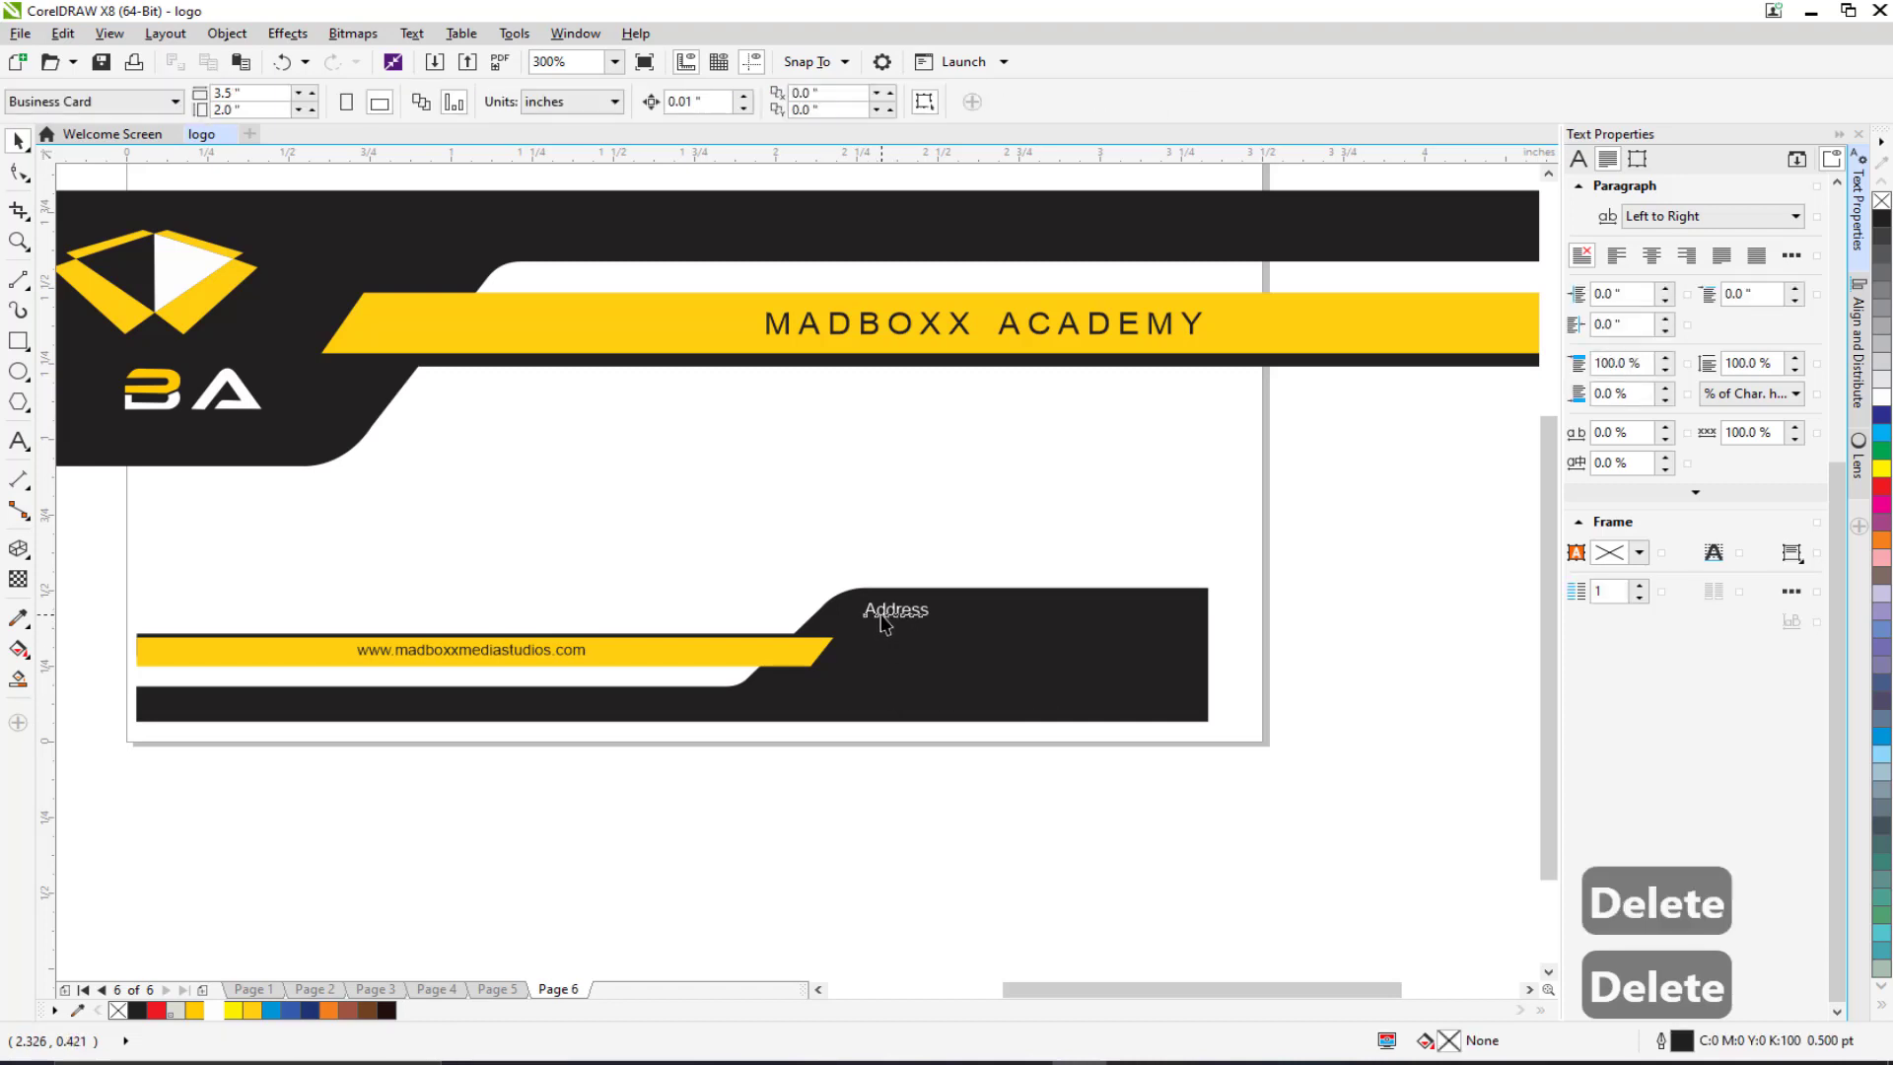
left_click(882, 619)
key("Delete")
Step: Move the website line up beneath the header and delete the two footer bands
left_click(506, 649)
left_click_drag(506, 648, 823, 497)
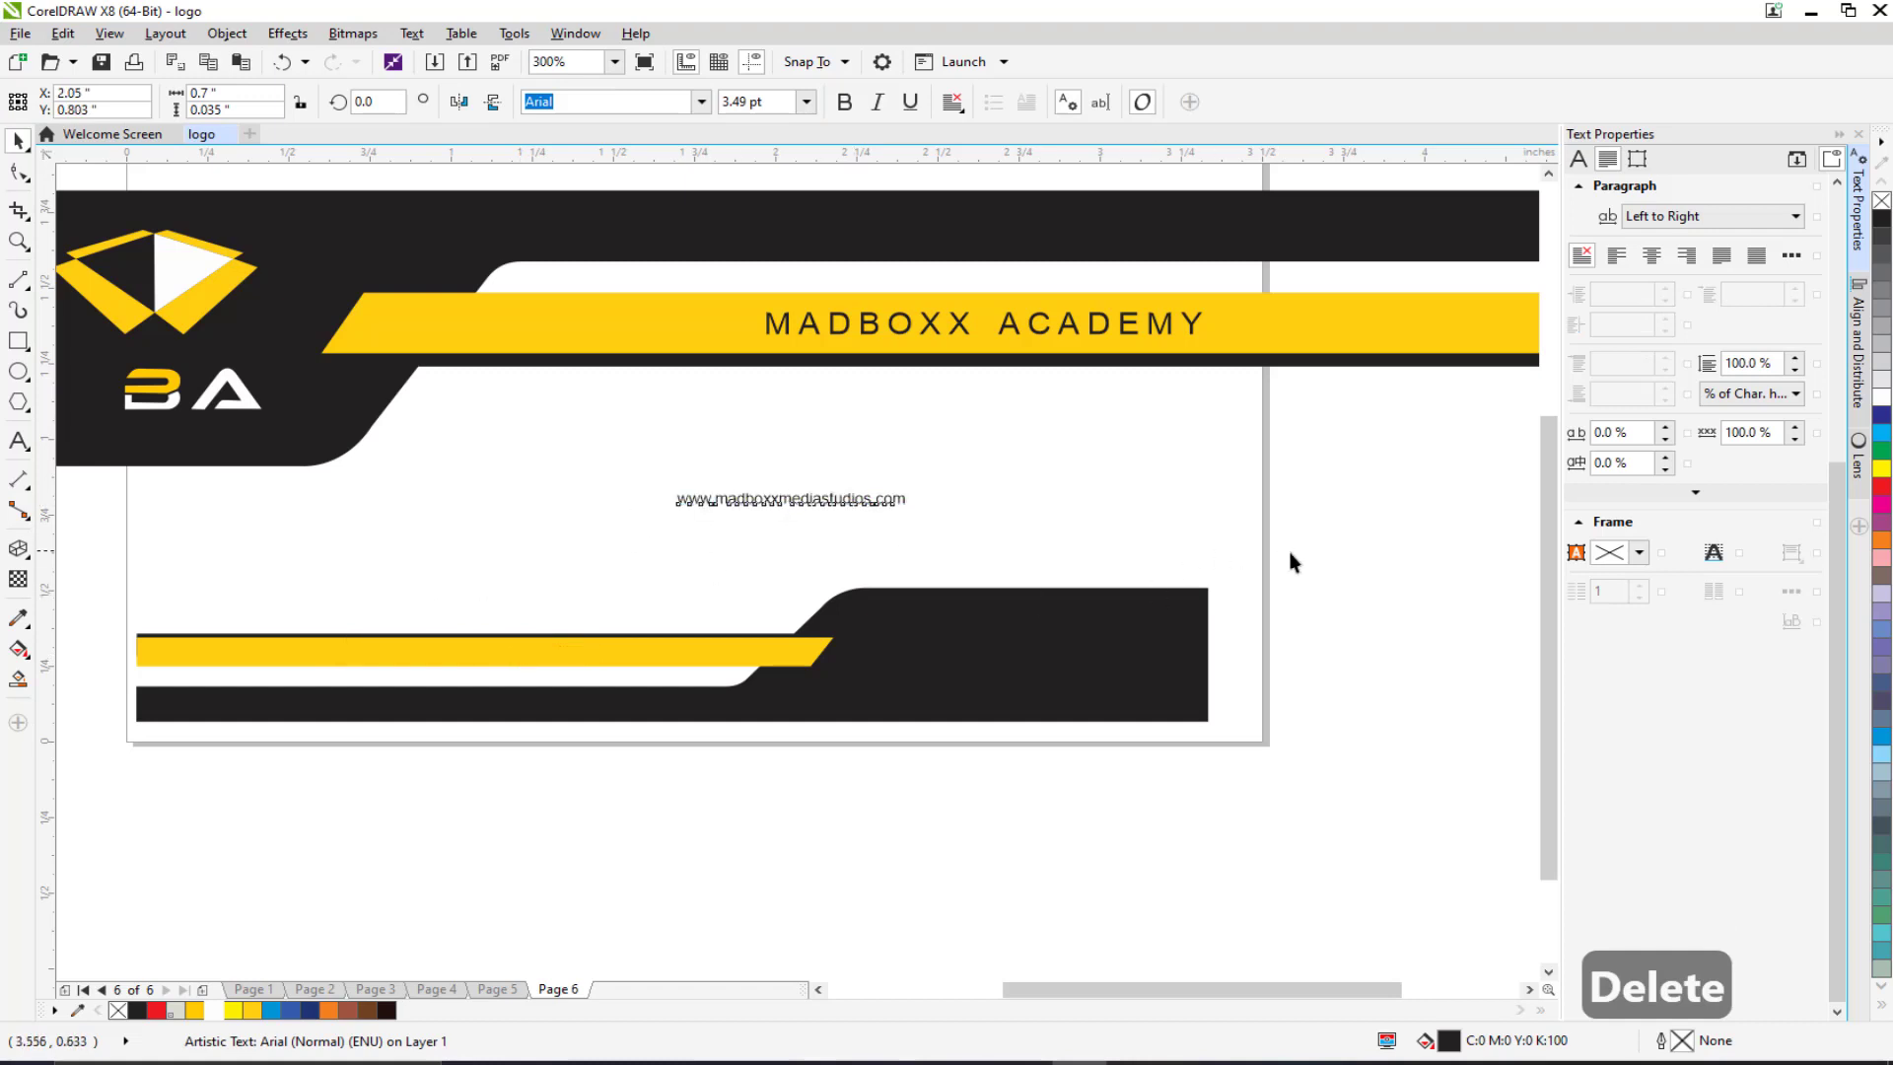
left_click_drag(1294, 562, 62, 856)
key("Delete")
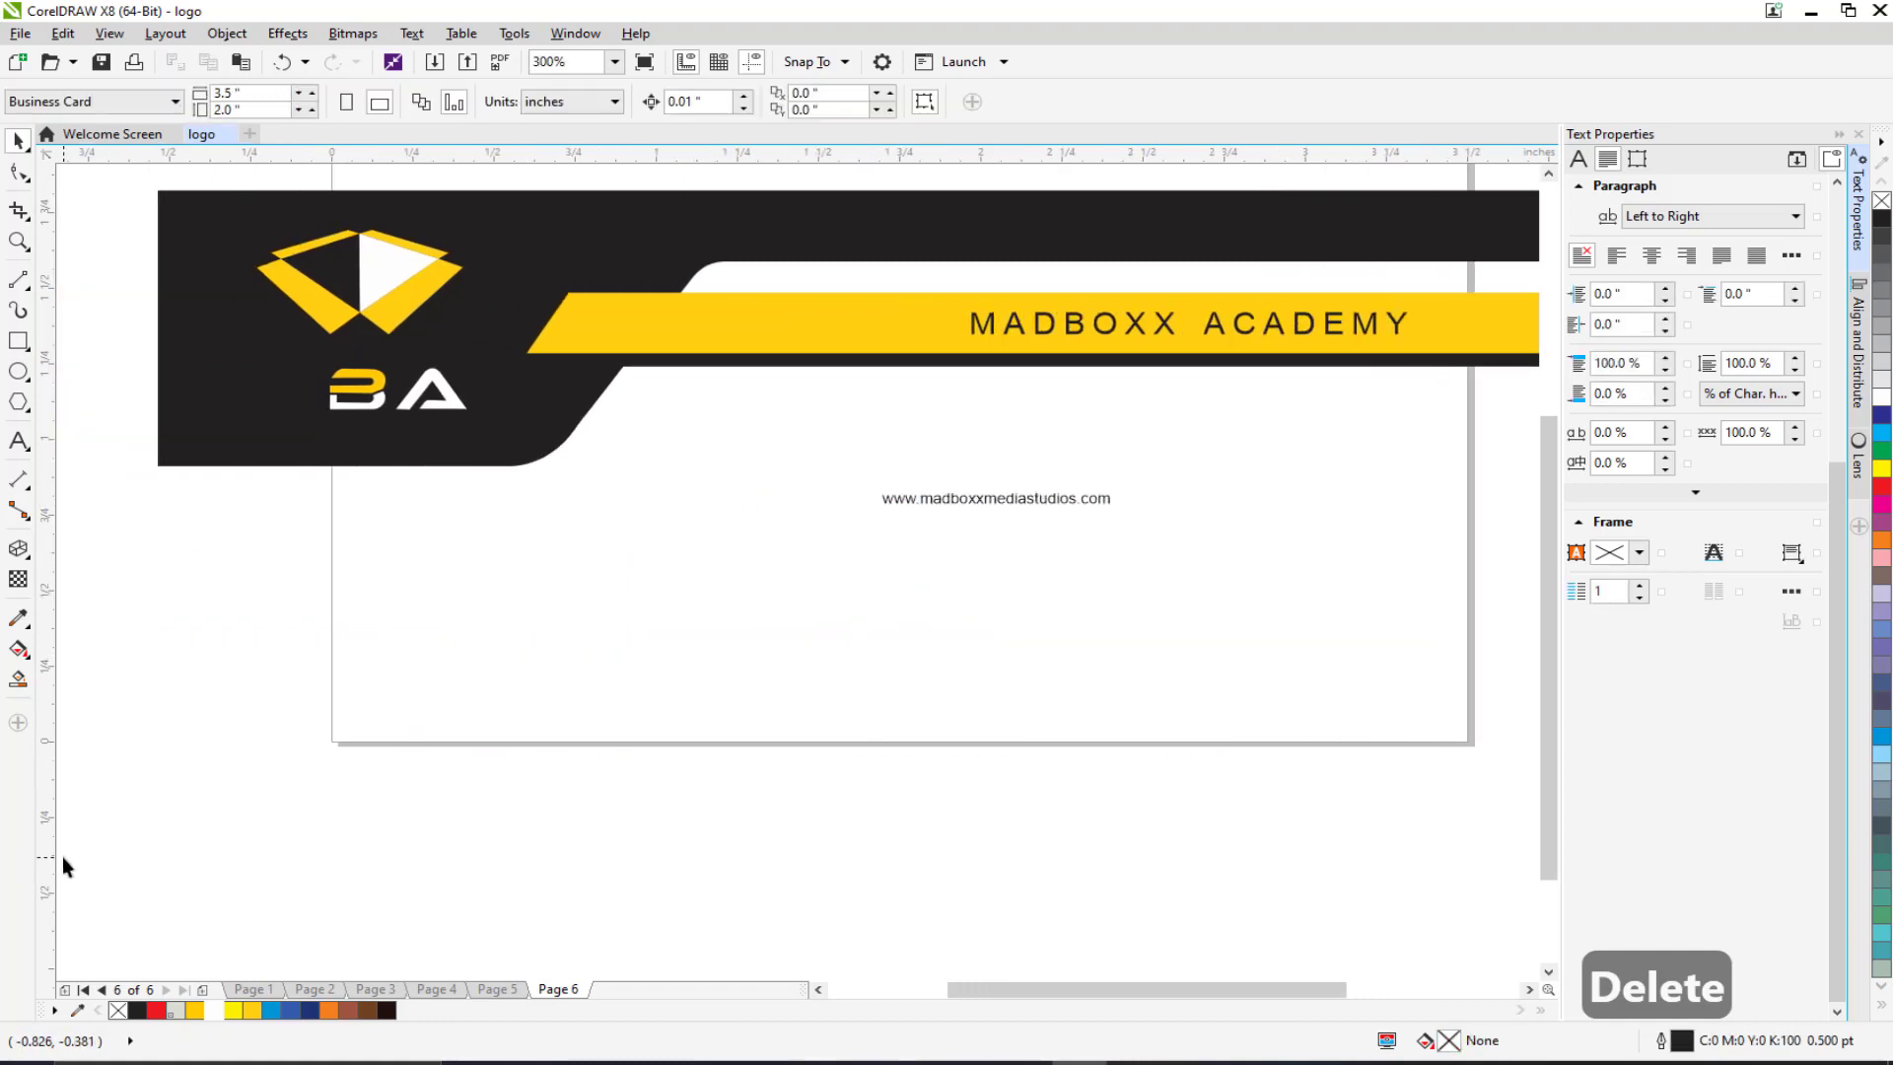
scroll(511, 671, "down", 2)
Step: Move the yellow bar and thin black strip to the card's bottom edge, scaled to about 65%
left_click(584, 590)
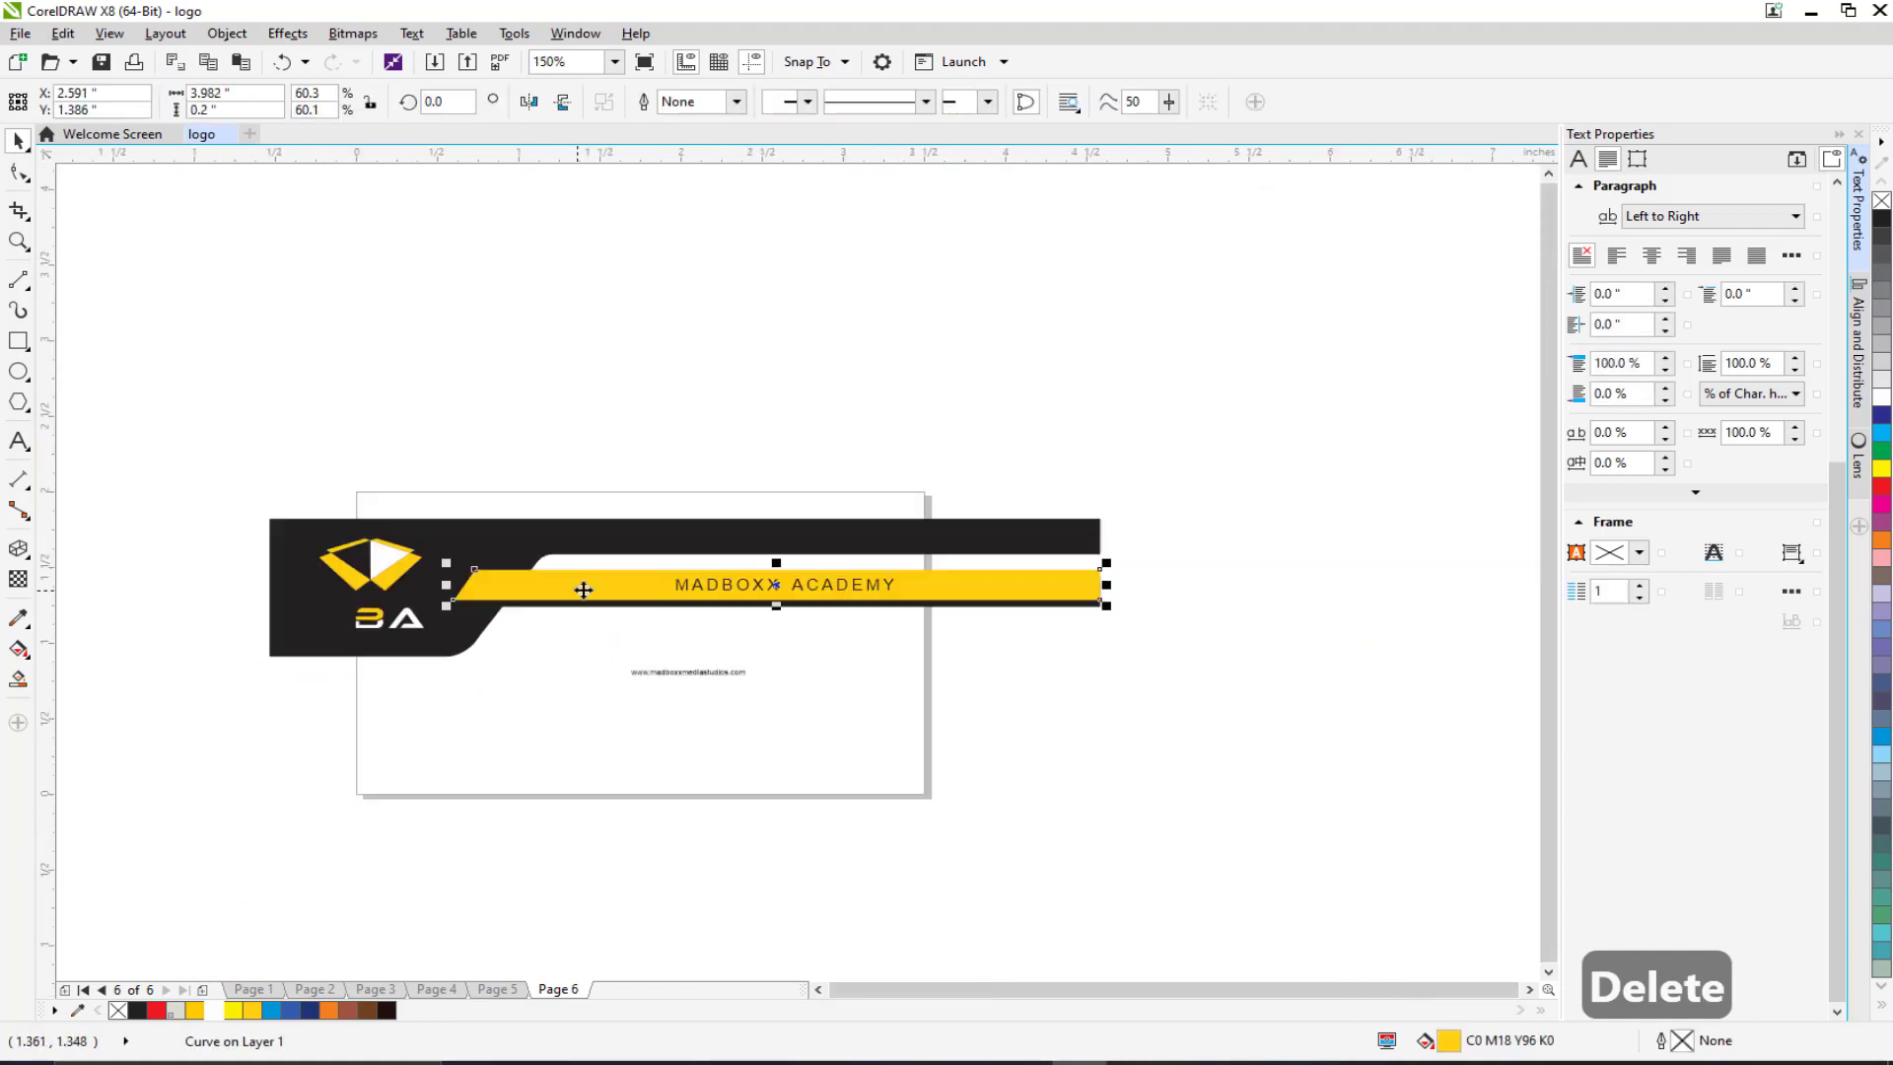
scroll(1020, 615, "up", 2)
left_click(1015, 590, "shift")
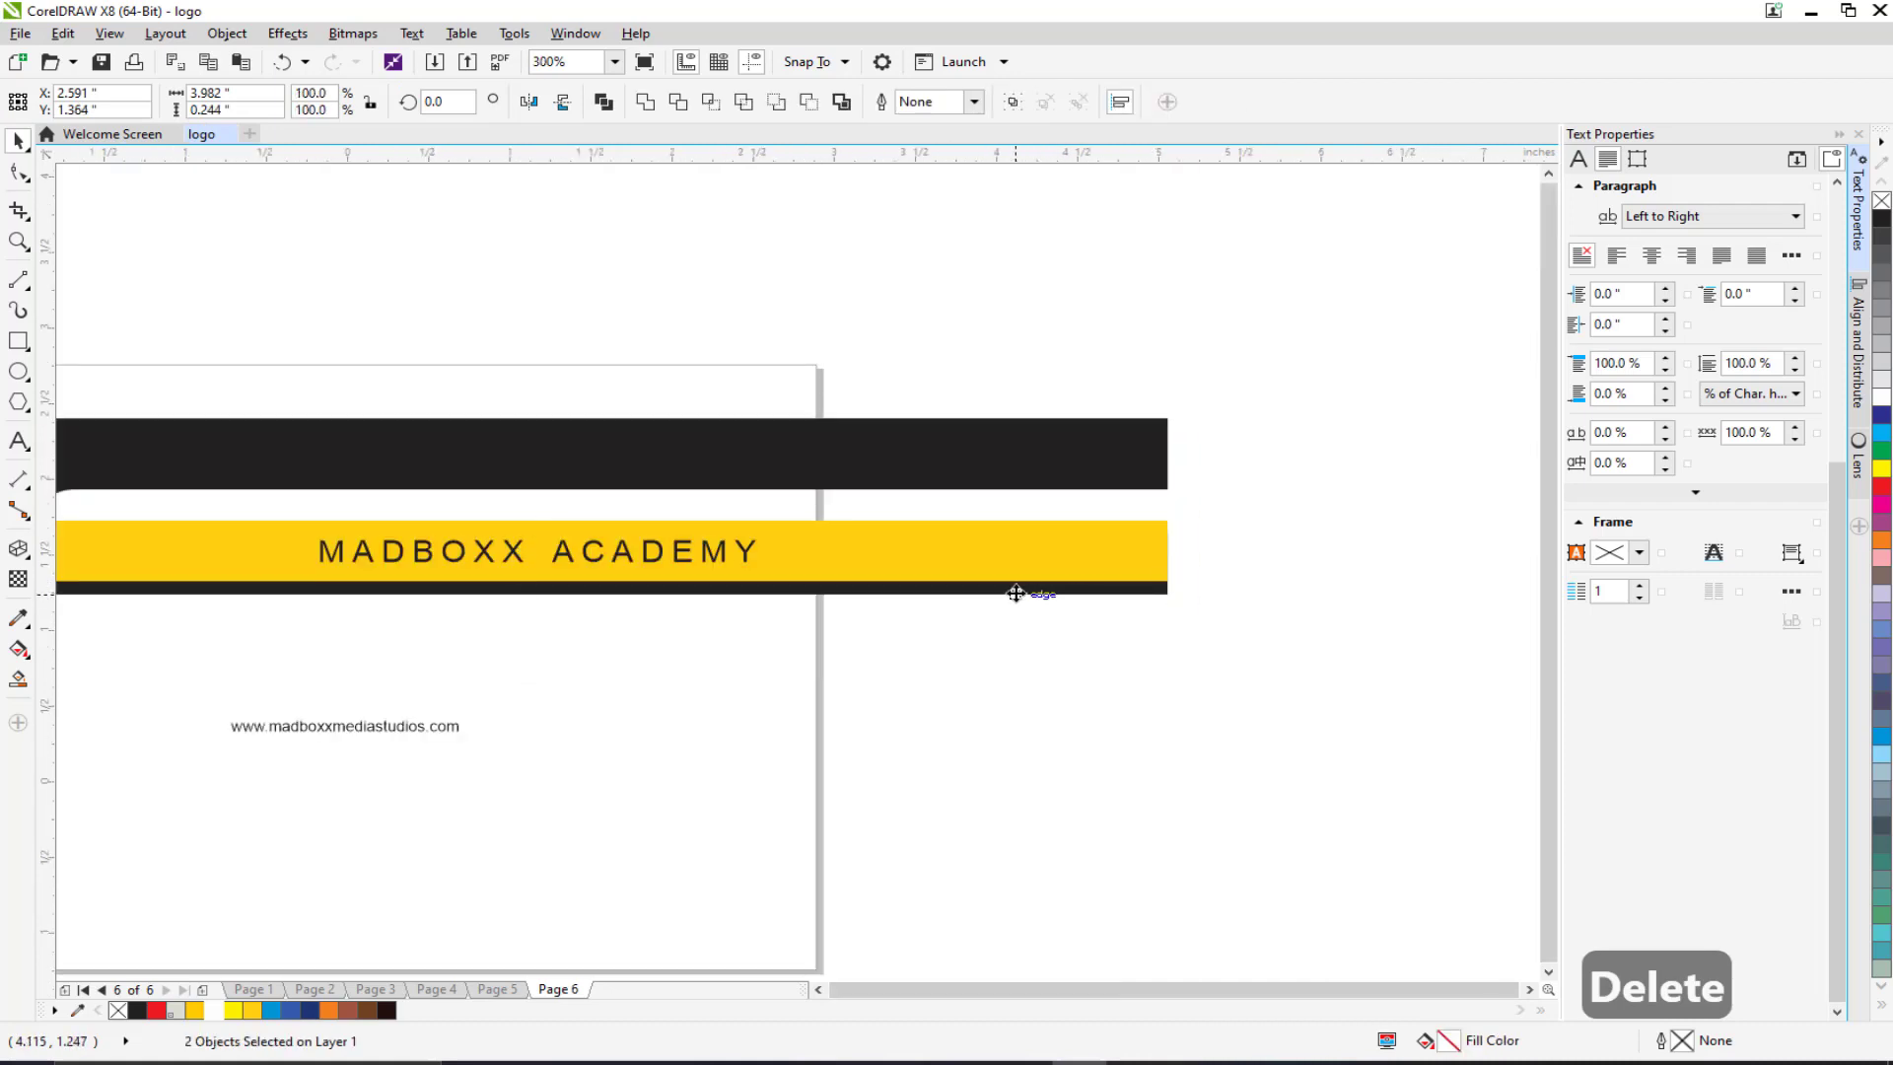
scroll(1014, 591, "down", 2)
left_click_drag(1083, 531, 1015, 723)
scroll(980, 719, "up", 6)
scroll(1016, 722, "down", 4)
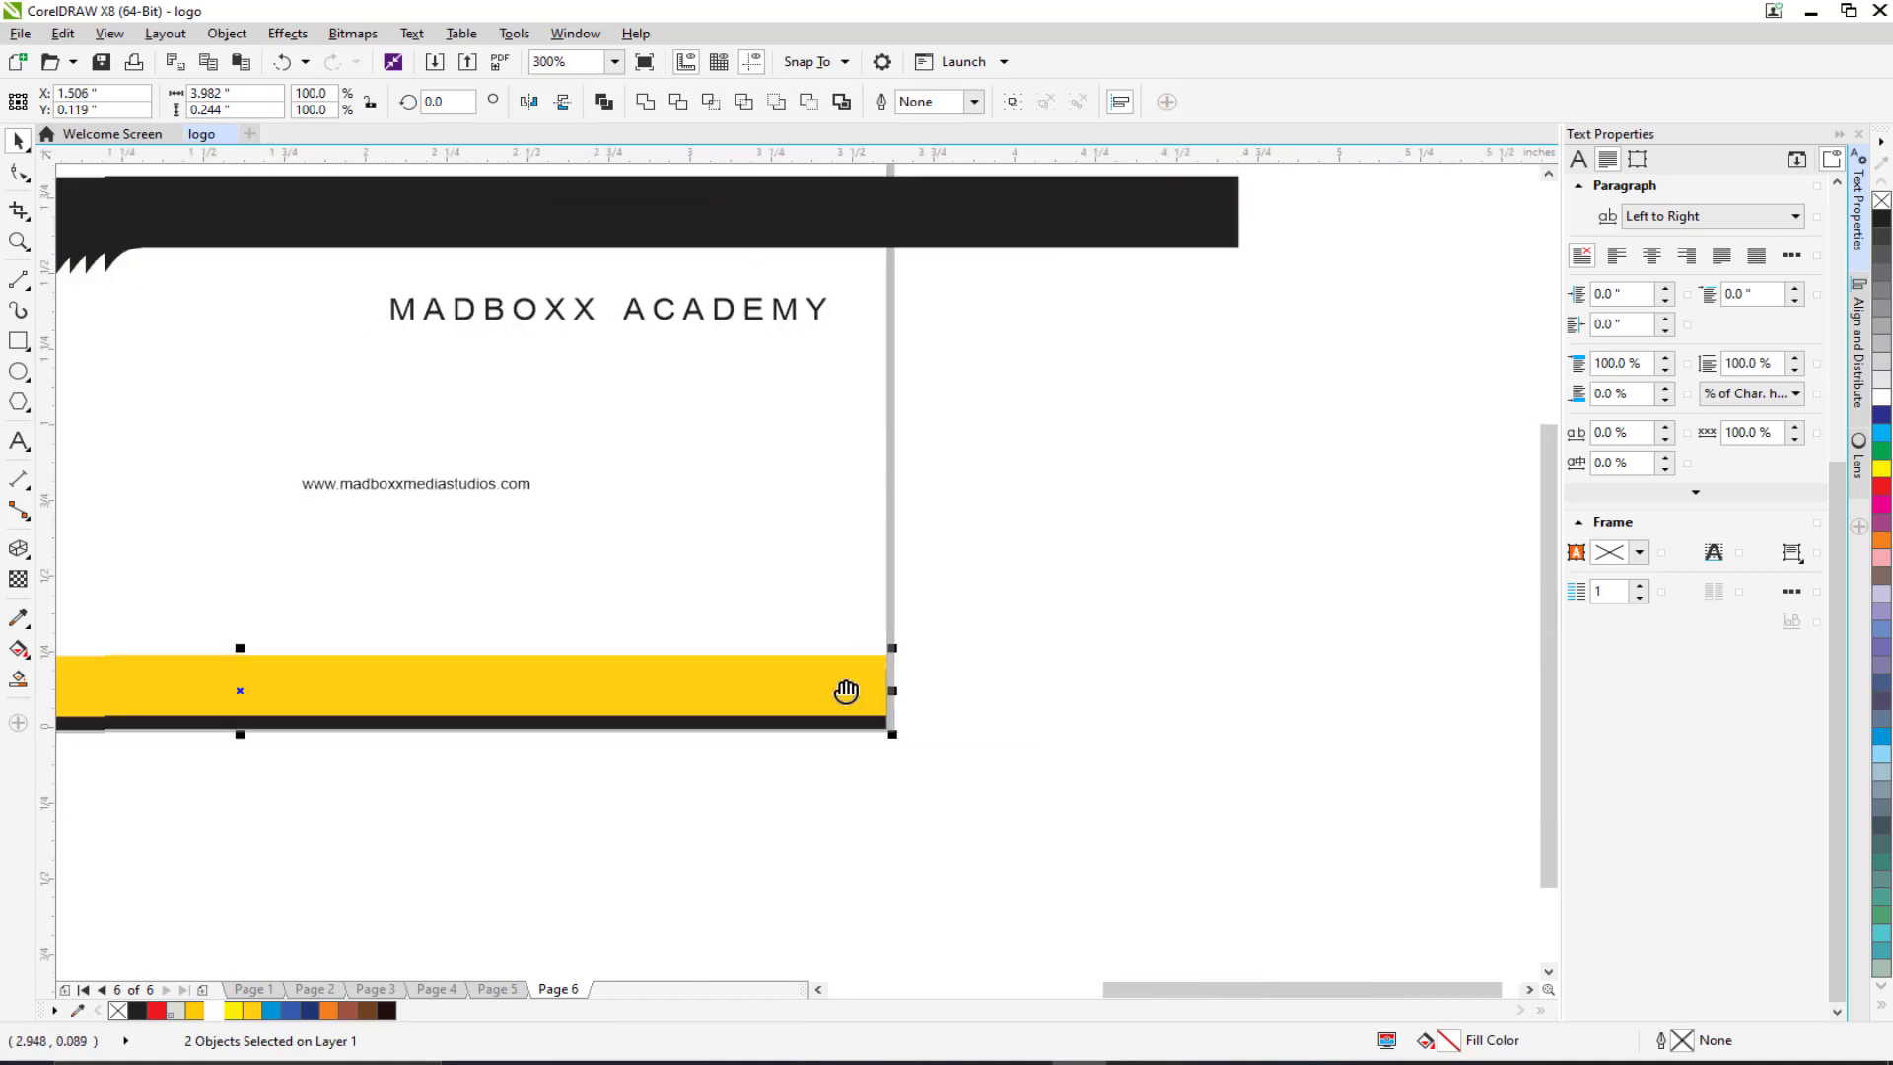
left_click_drag(365, 571, 822, 595)
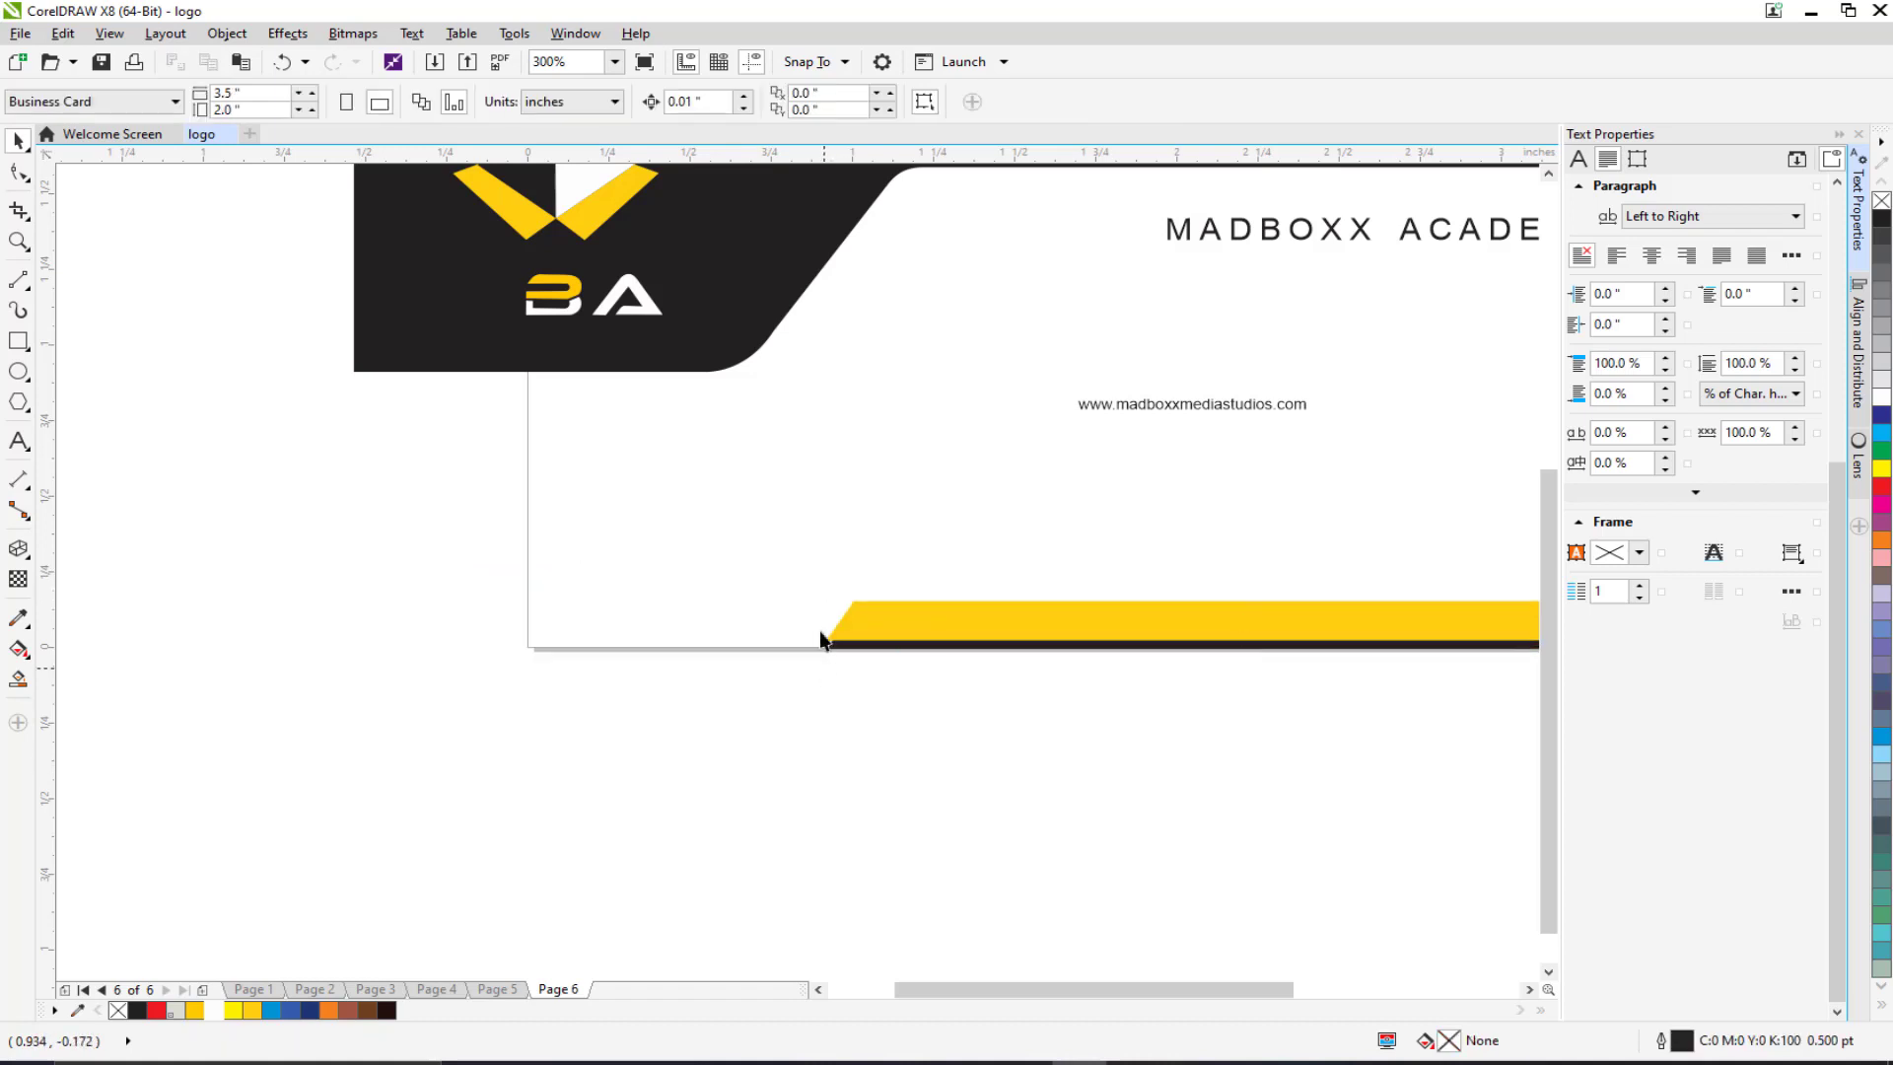
scroll(554, 779, "down", 2)
key("Tab")
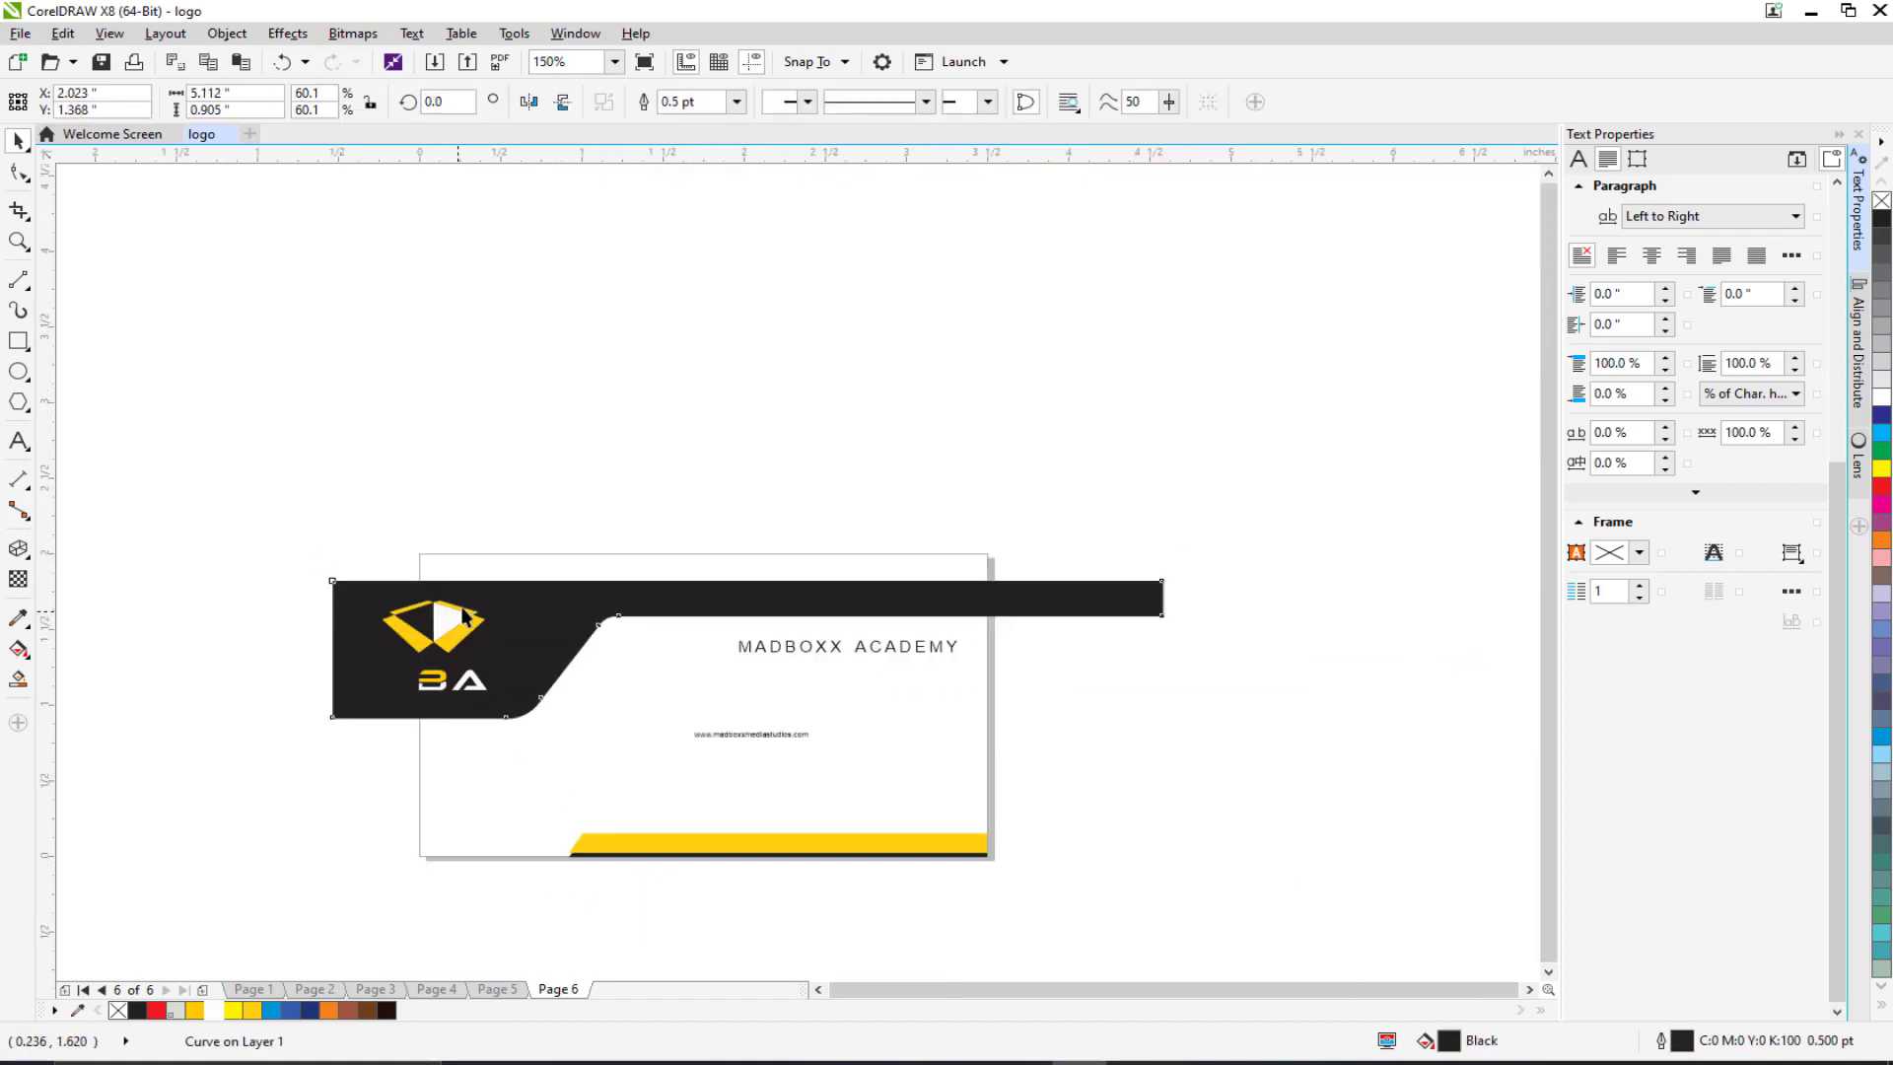
Step: Reselect the black header shape after a first try at selecting its right-end nodes
left_click(1045, 603)
left_click(19, 172)
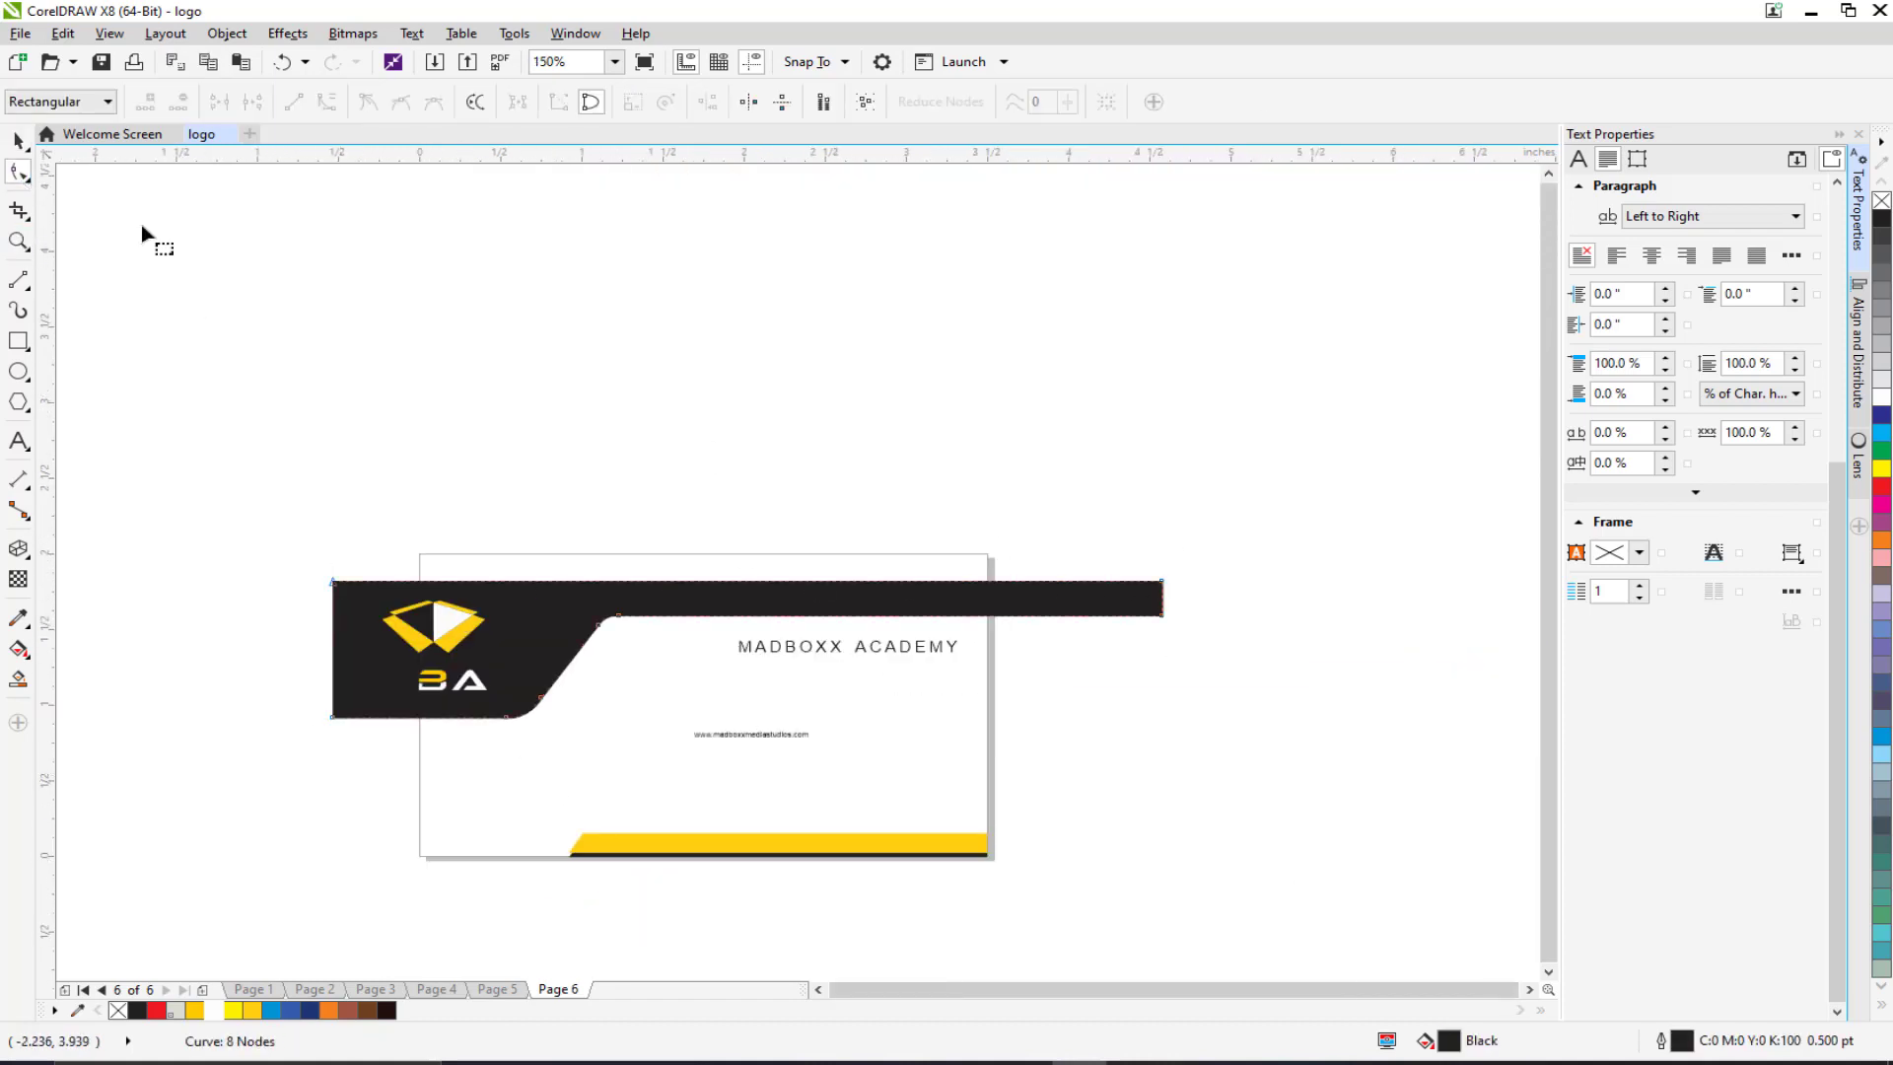
left_click_drag(1124, 570, 989, 615)
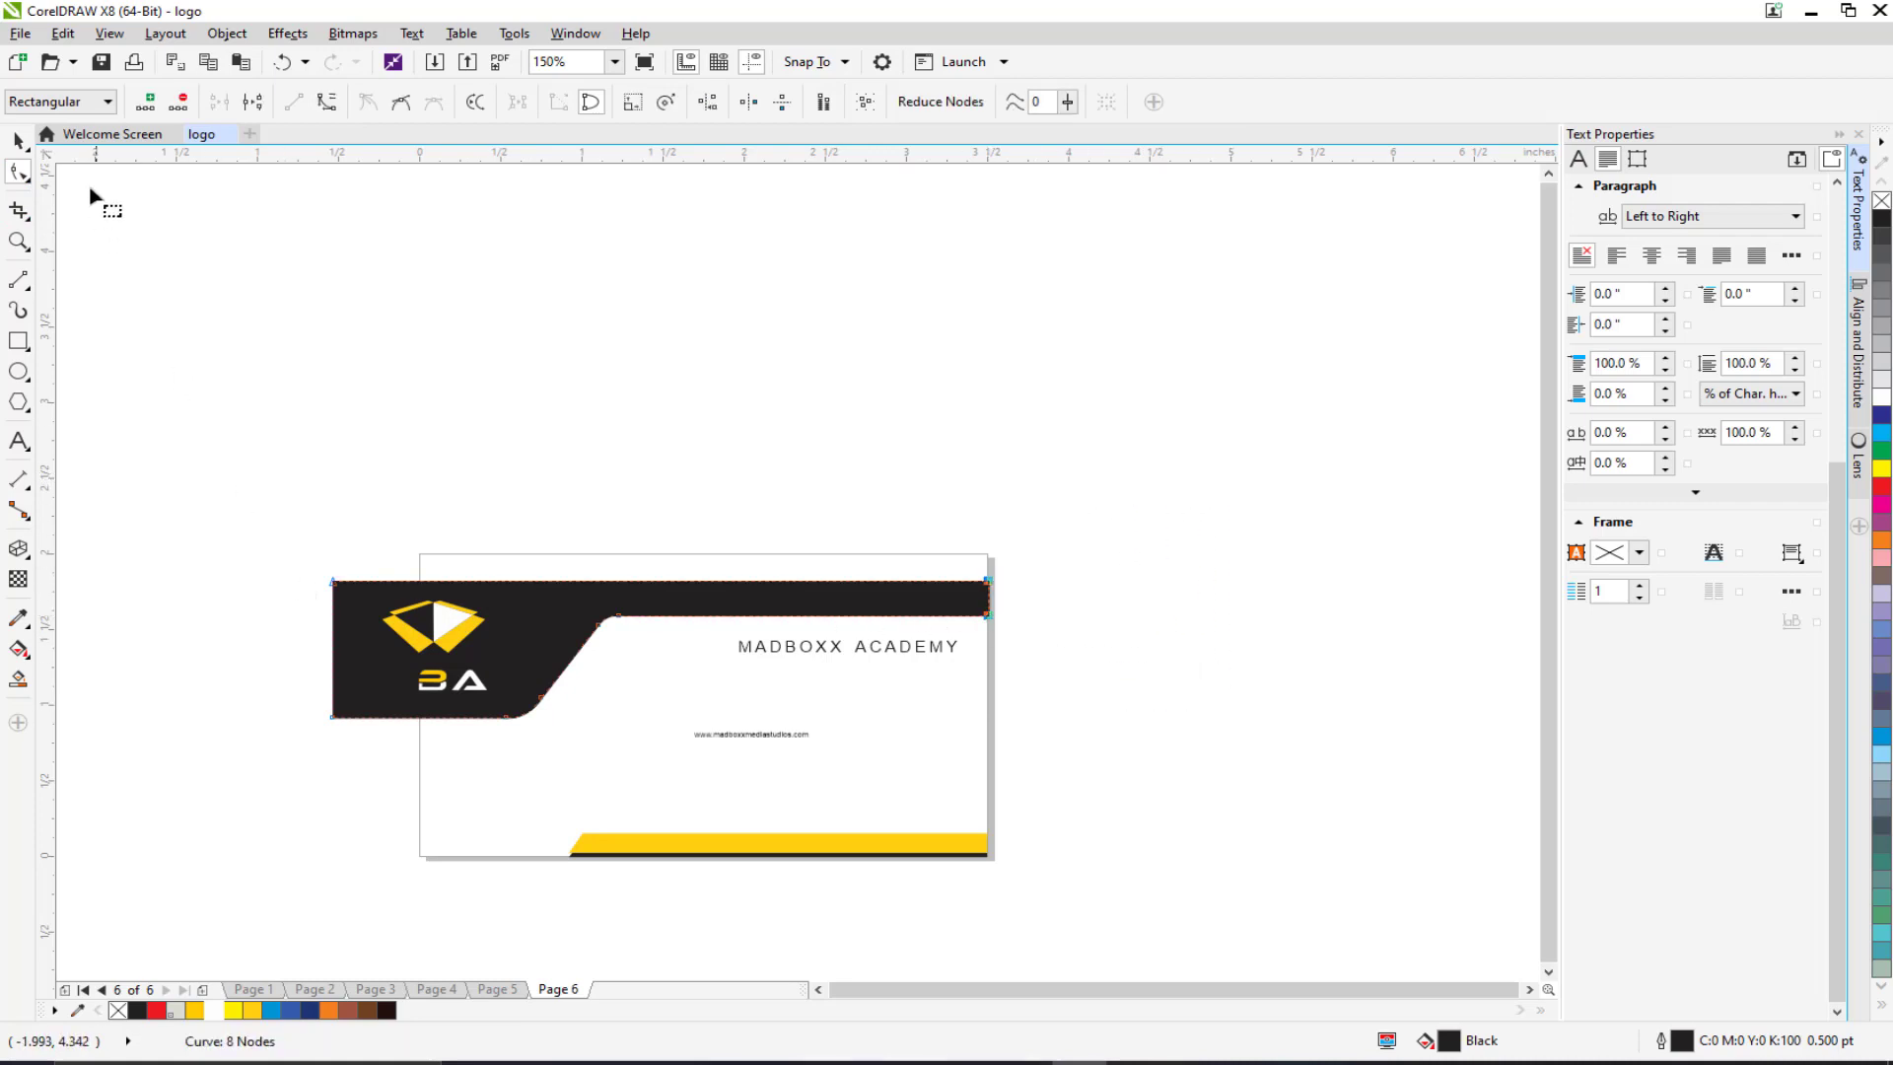
left_click(18, 141)
left_click_drag(197, 510, 971, 554)
left_click(536, 591)
scroll(1022, 621, "up", 4)
scroll(785, 568, "down", 4)
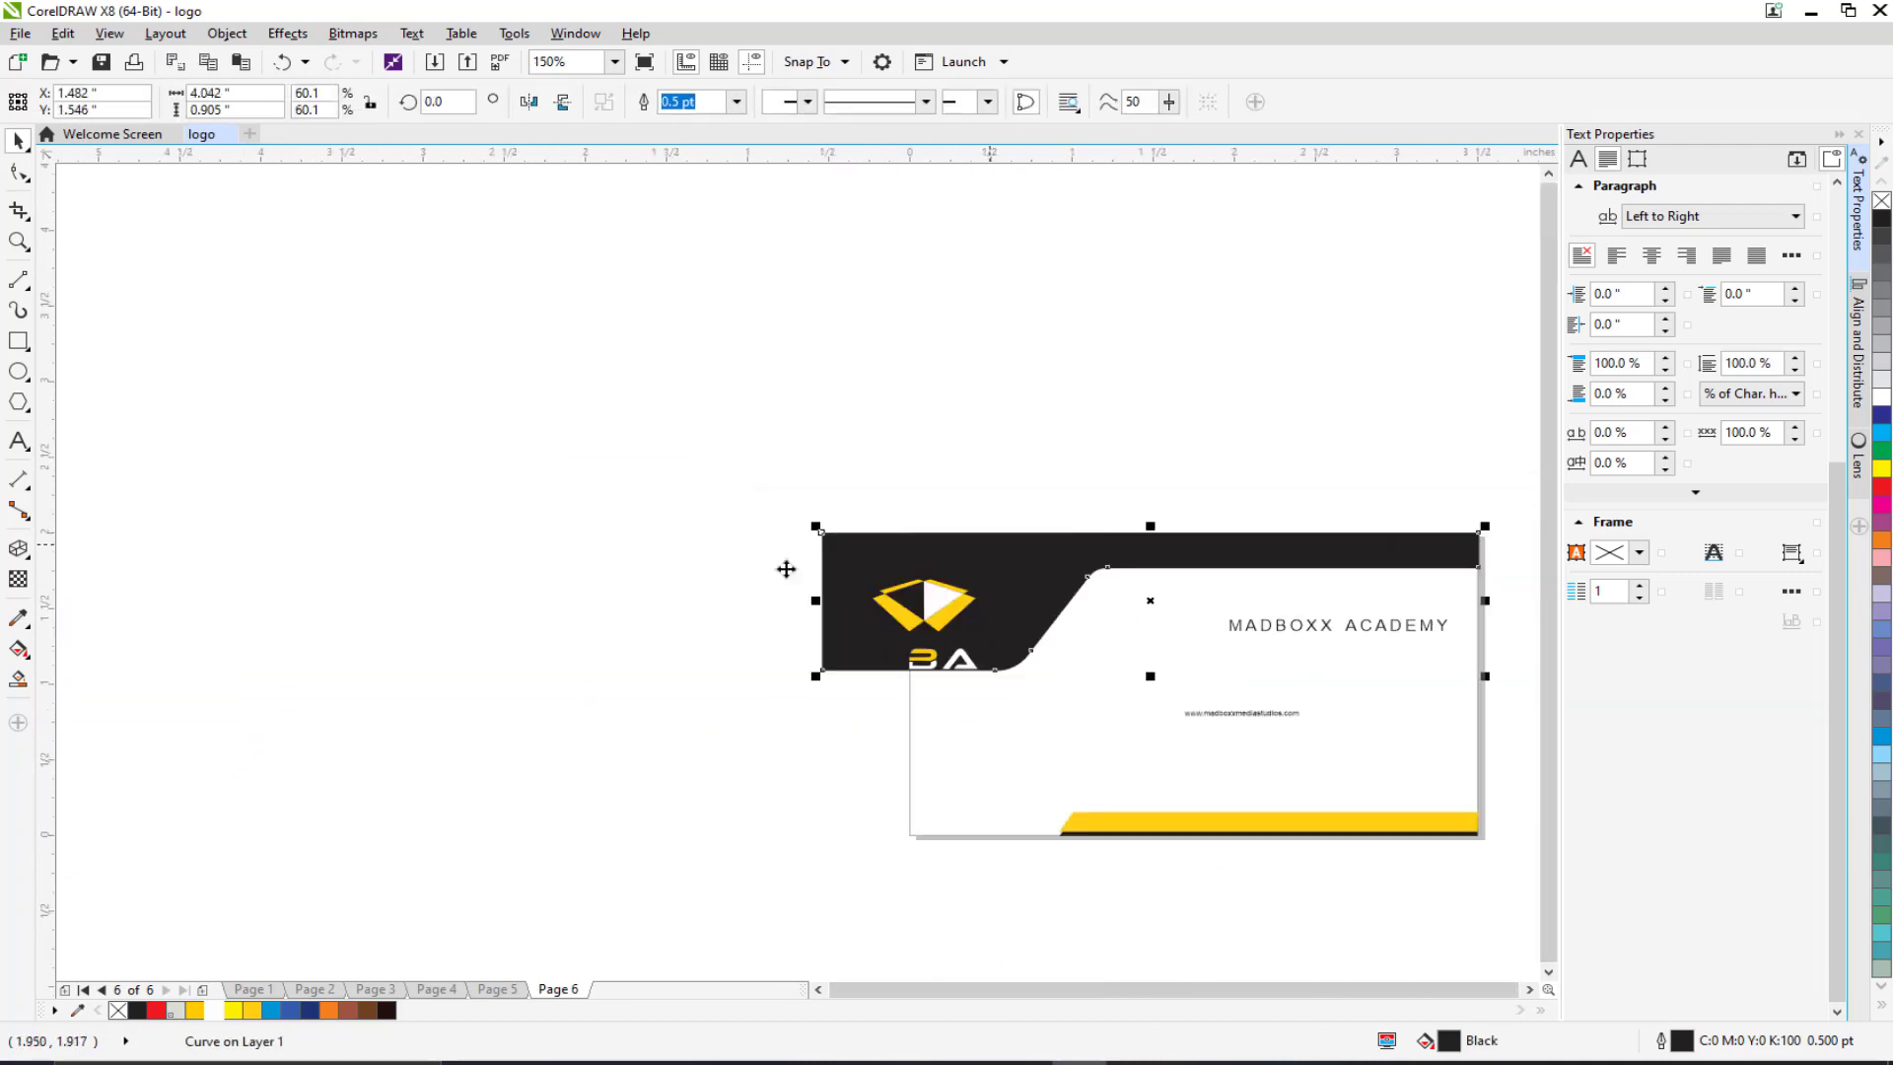
scroll(1105, 621, "up", 2)
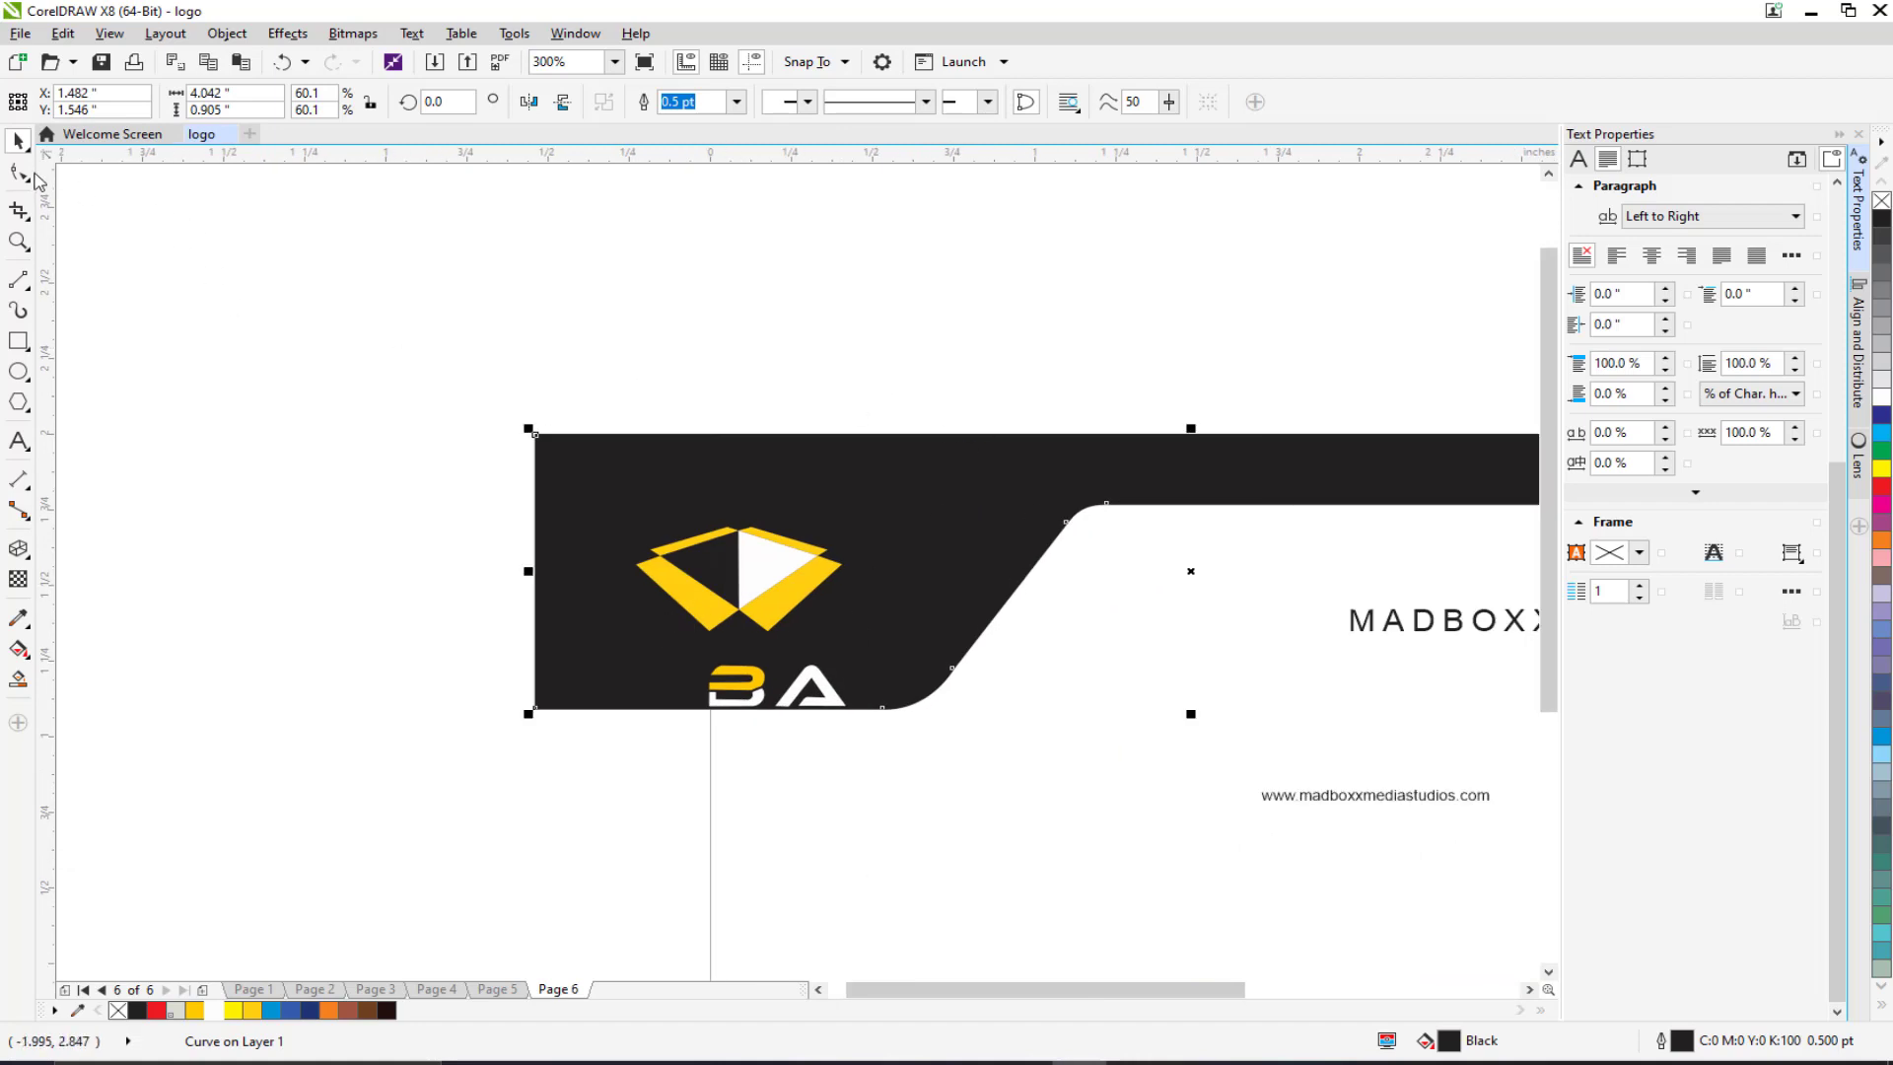
Step: Shift the header curve's nodes about 0.53 in to the right with the Shape tool
left_click(20, 174)
left_click_drag(423, 292, 1035, 799)
scroll(385, 659, "right", 1)
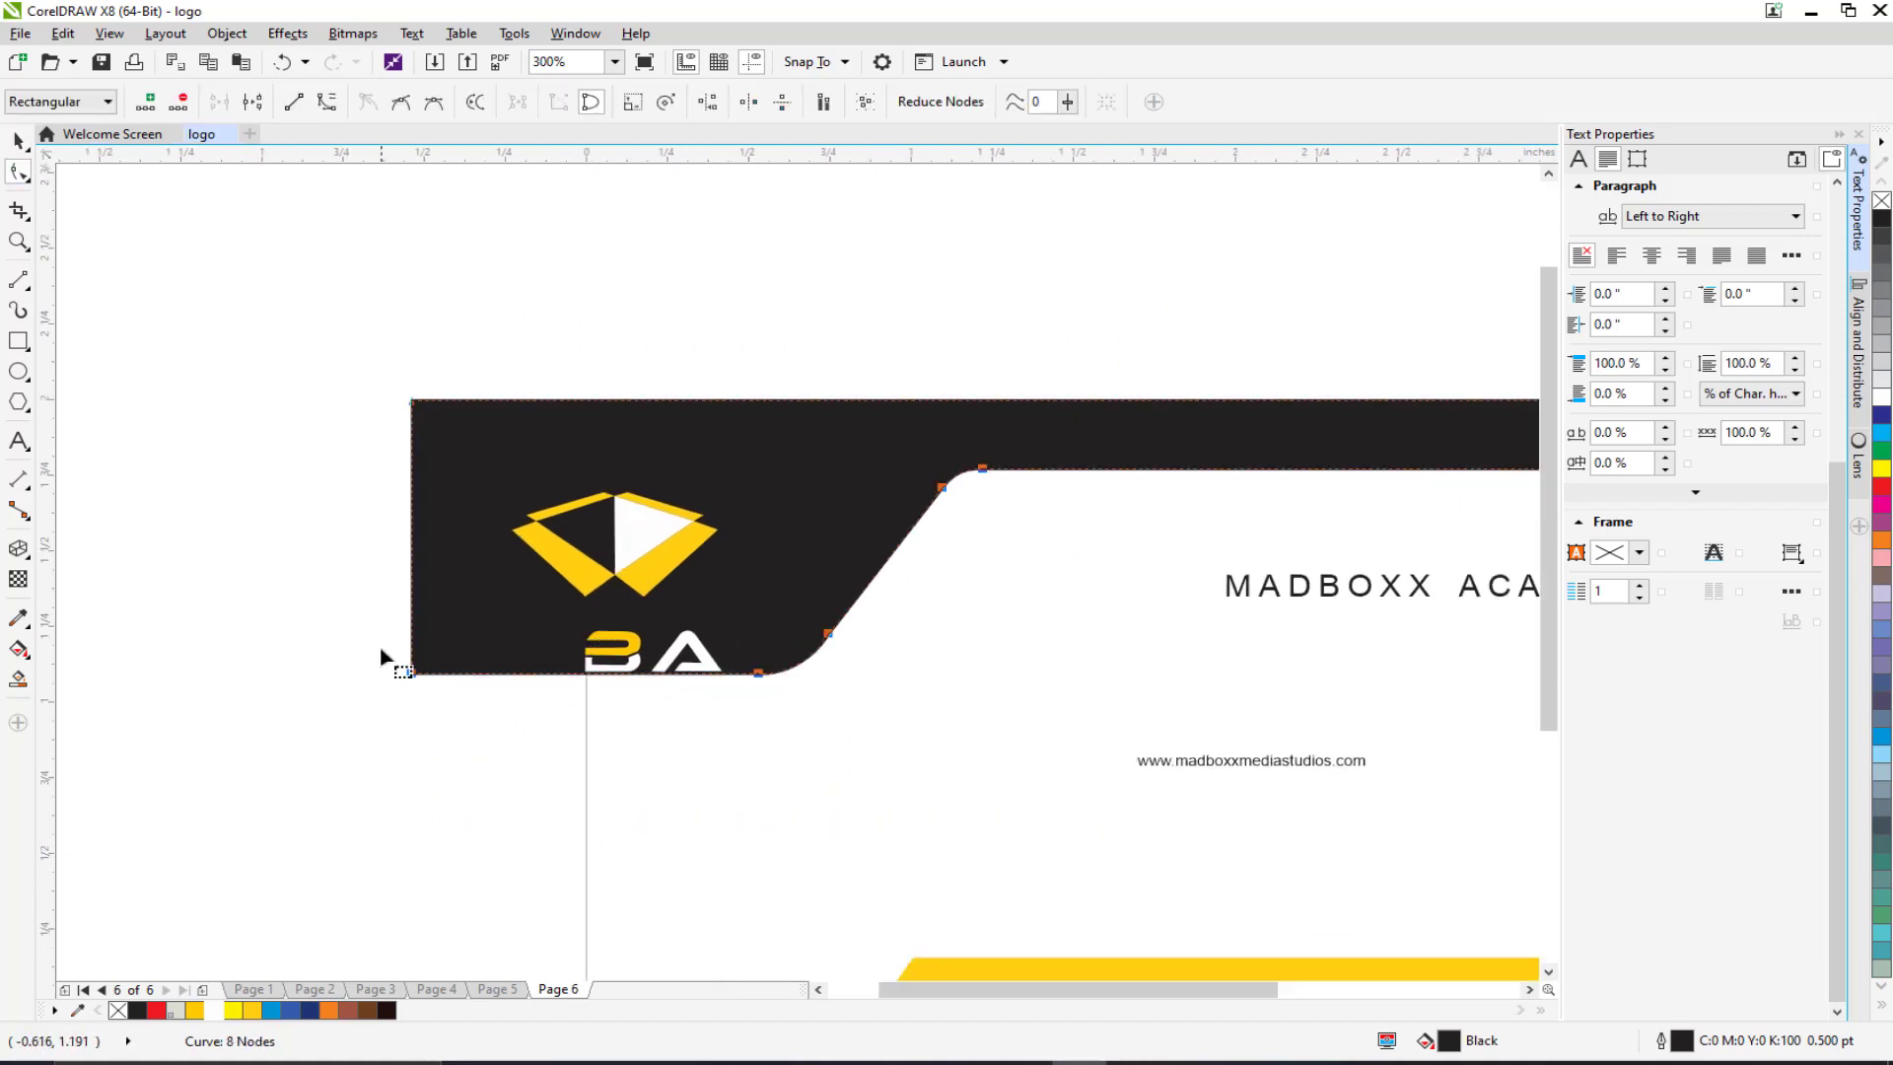
left_click_drag(404, 673, 590, 682)
scroll(655, 690, "down", 2)
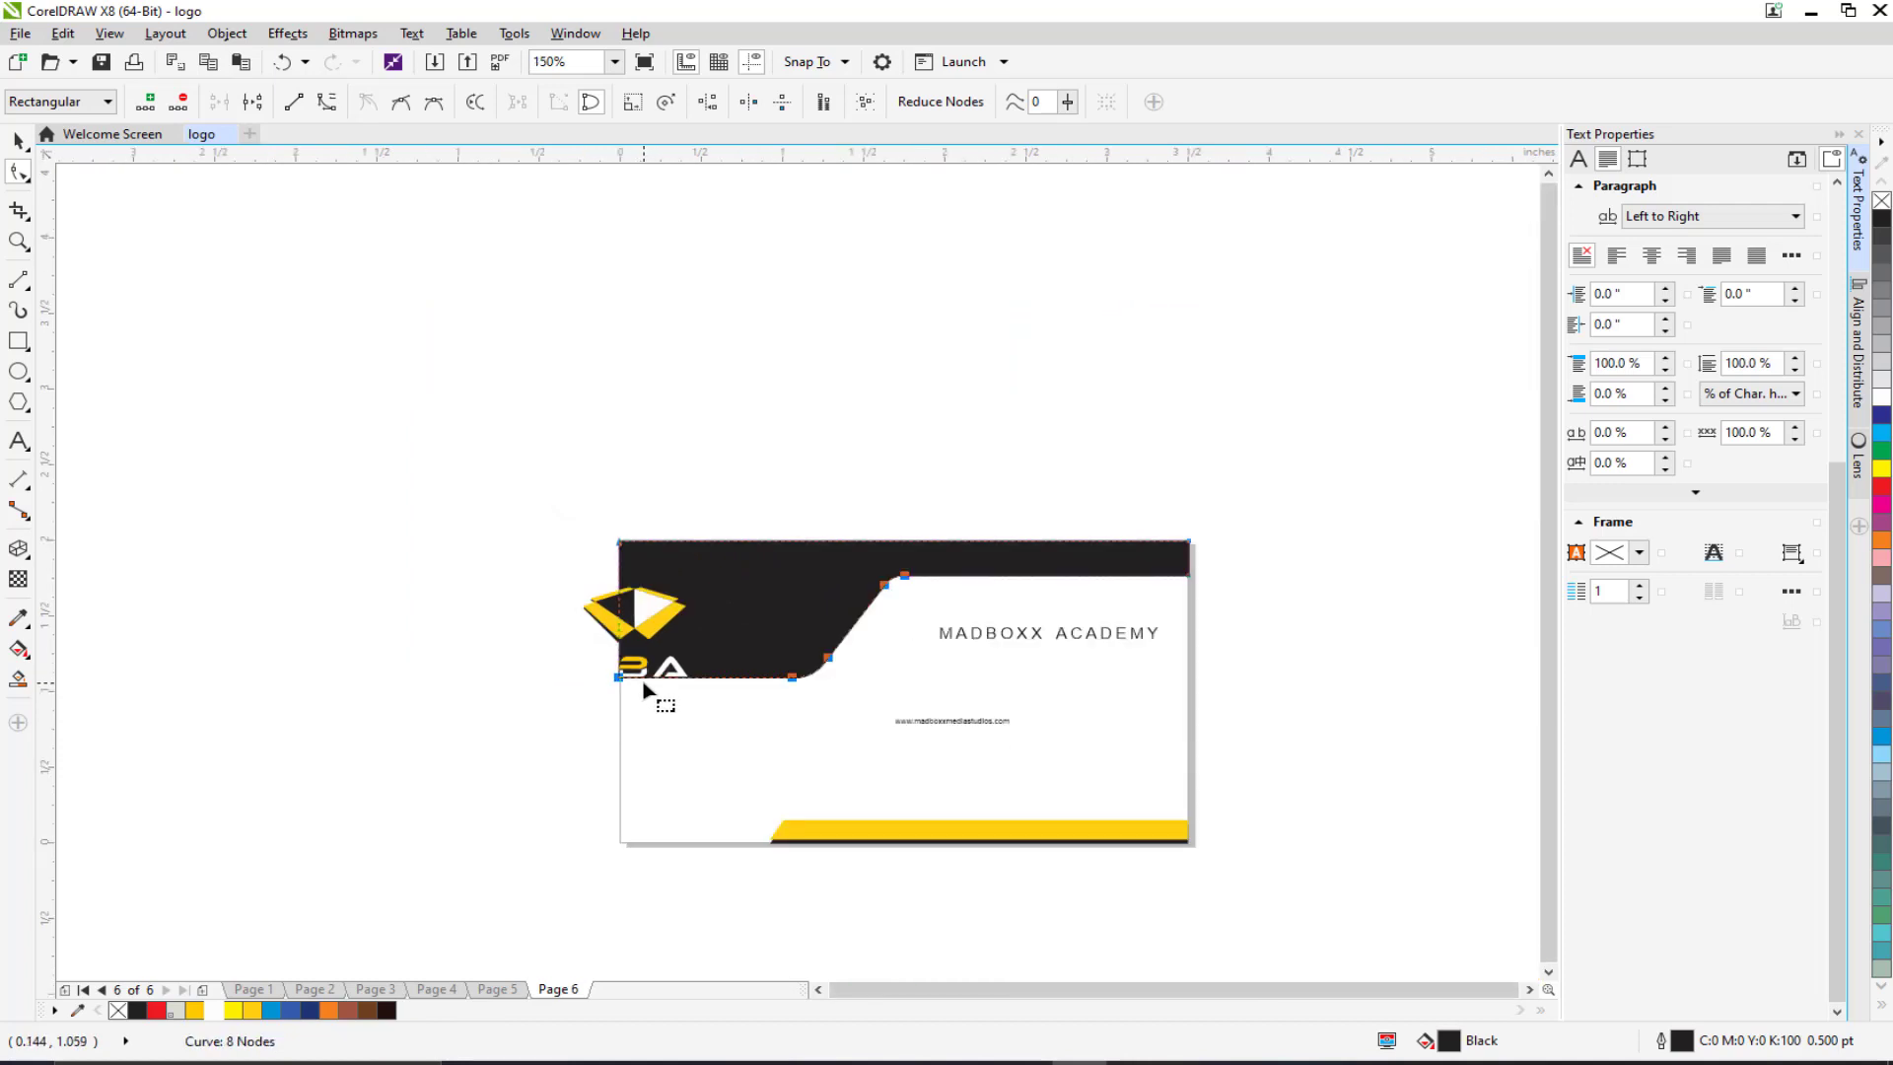
Step: Select the seven pieces of the old logo on the card
left_click(653, 498)
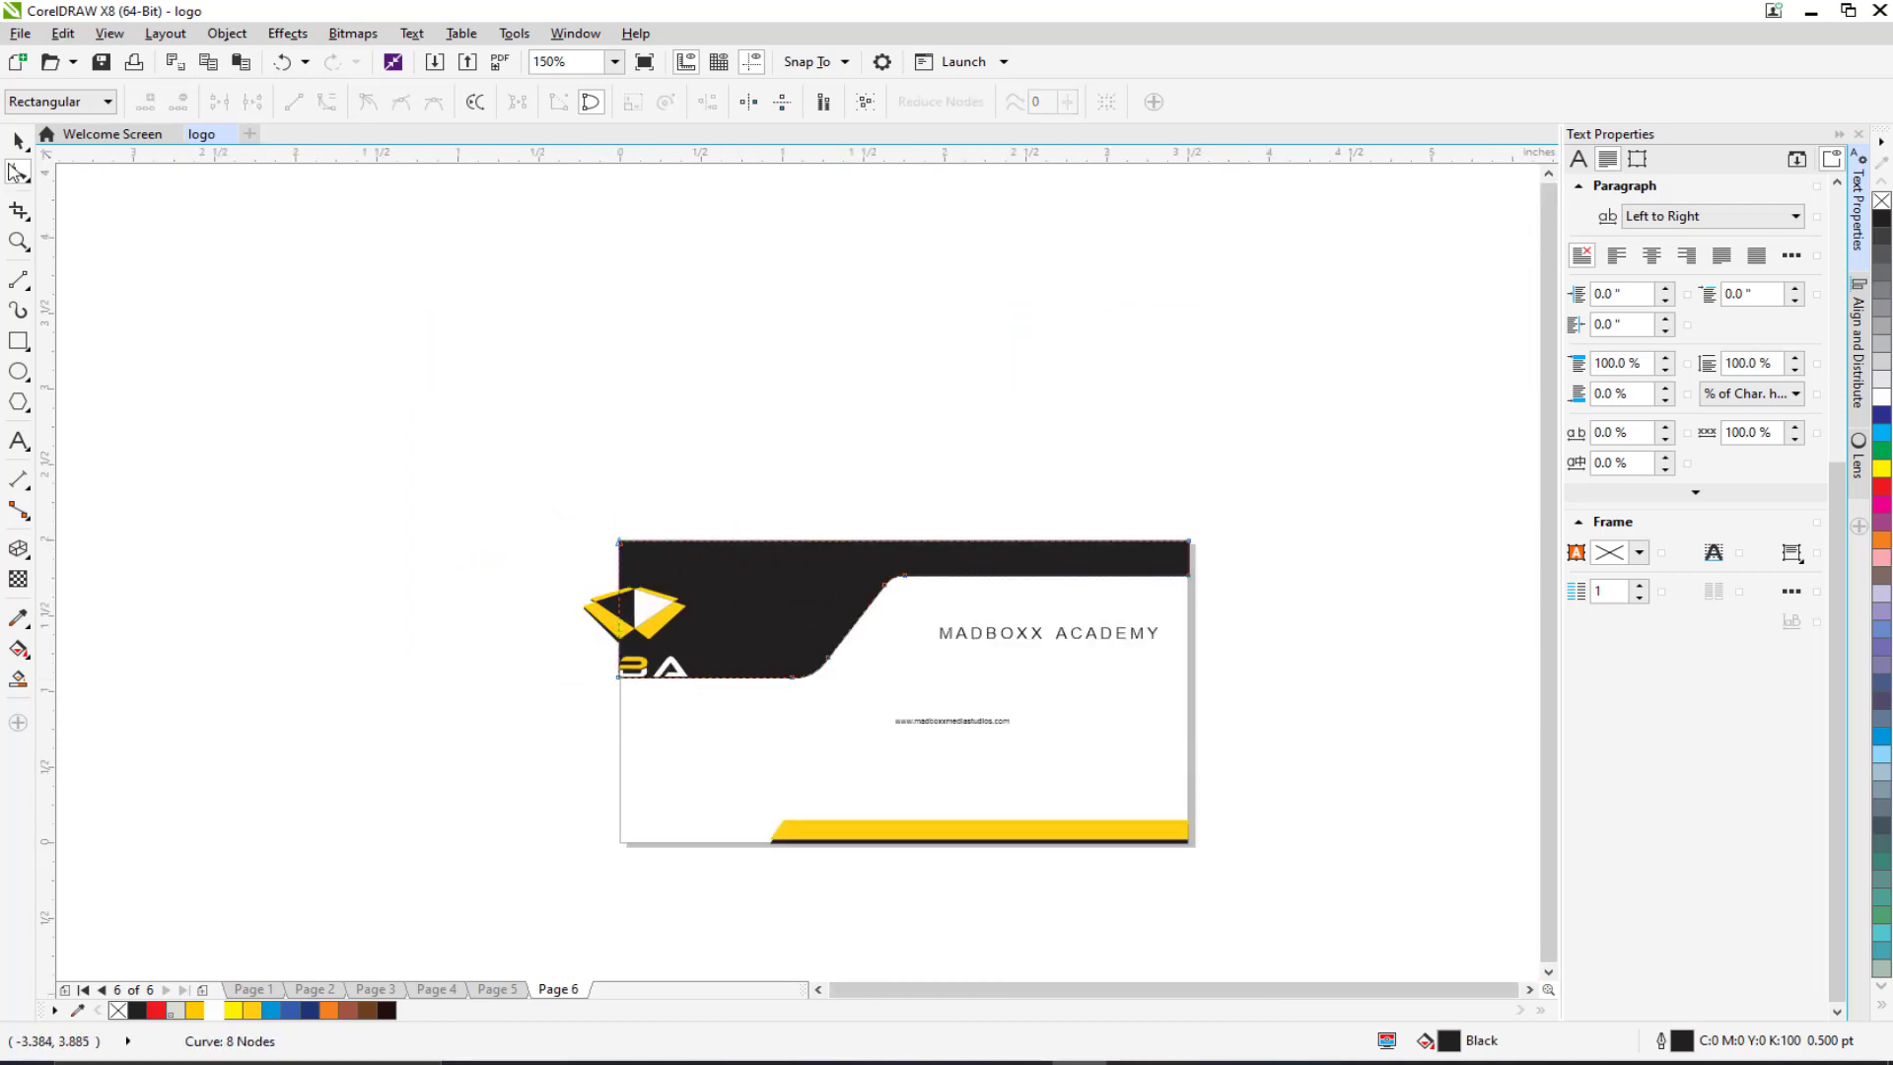
key("space")
left_click_drag(427, 533, 725, 729)
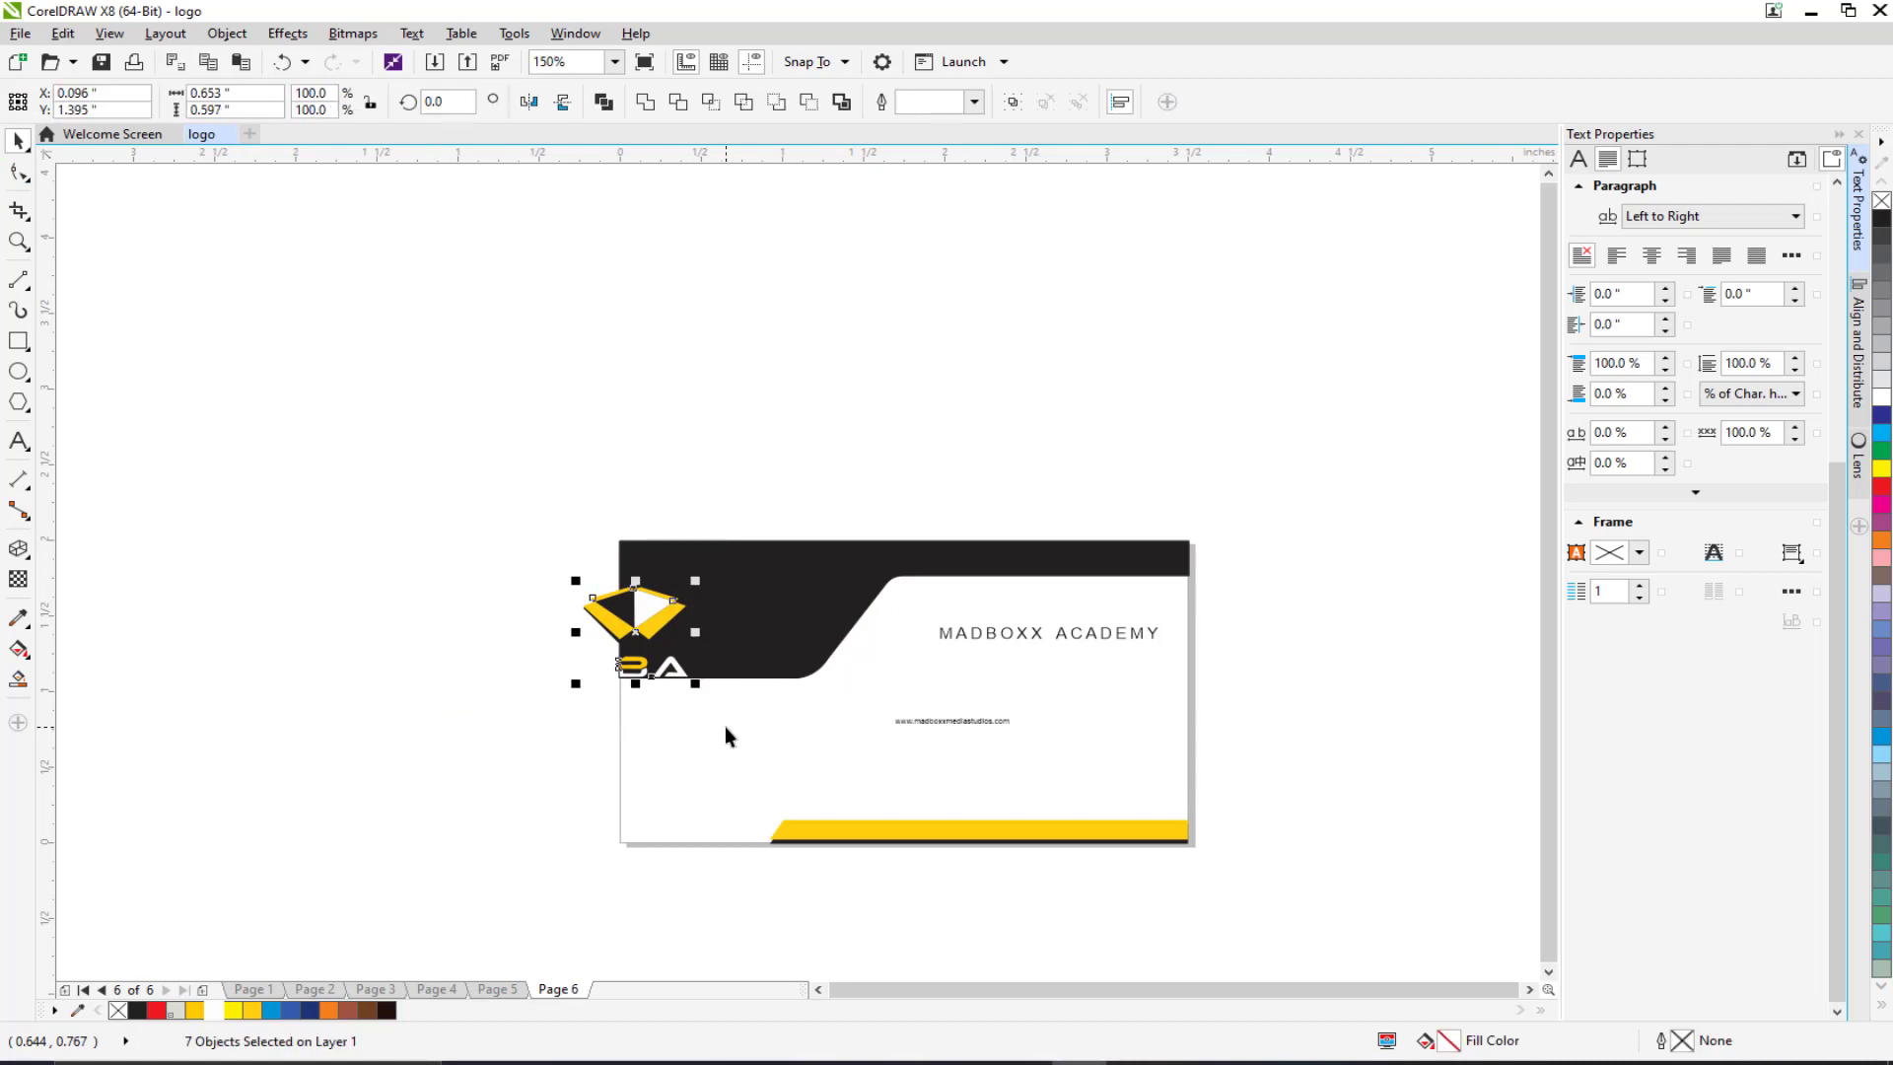
Step: Delete the old logo, then group the eight pieces of Page 3's MBA logo
key("Delete")
left_click(374, 988)
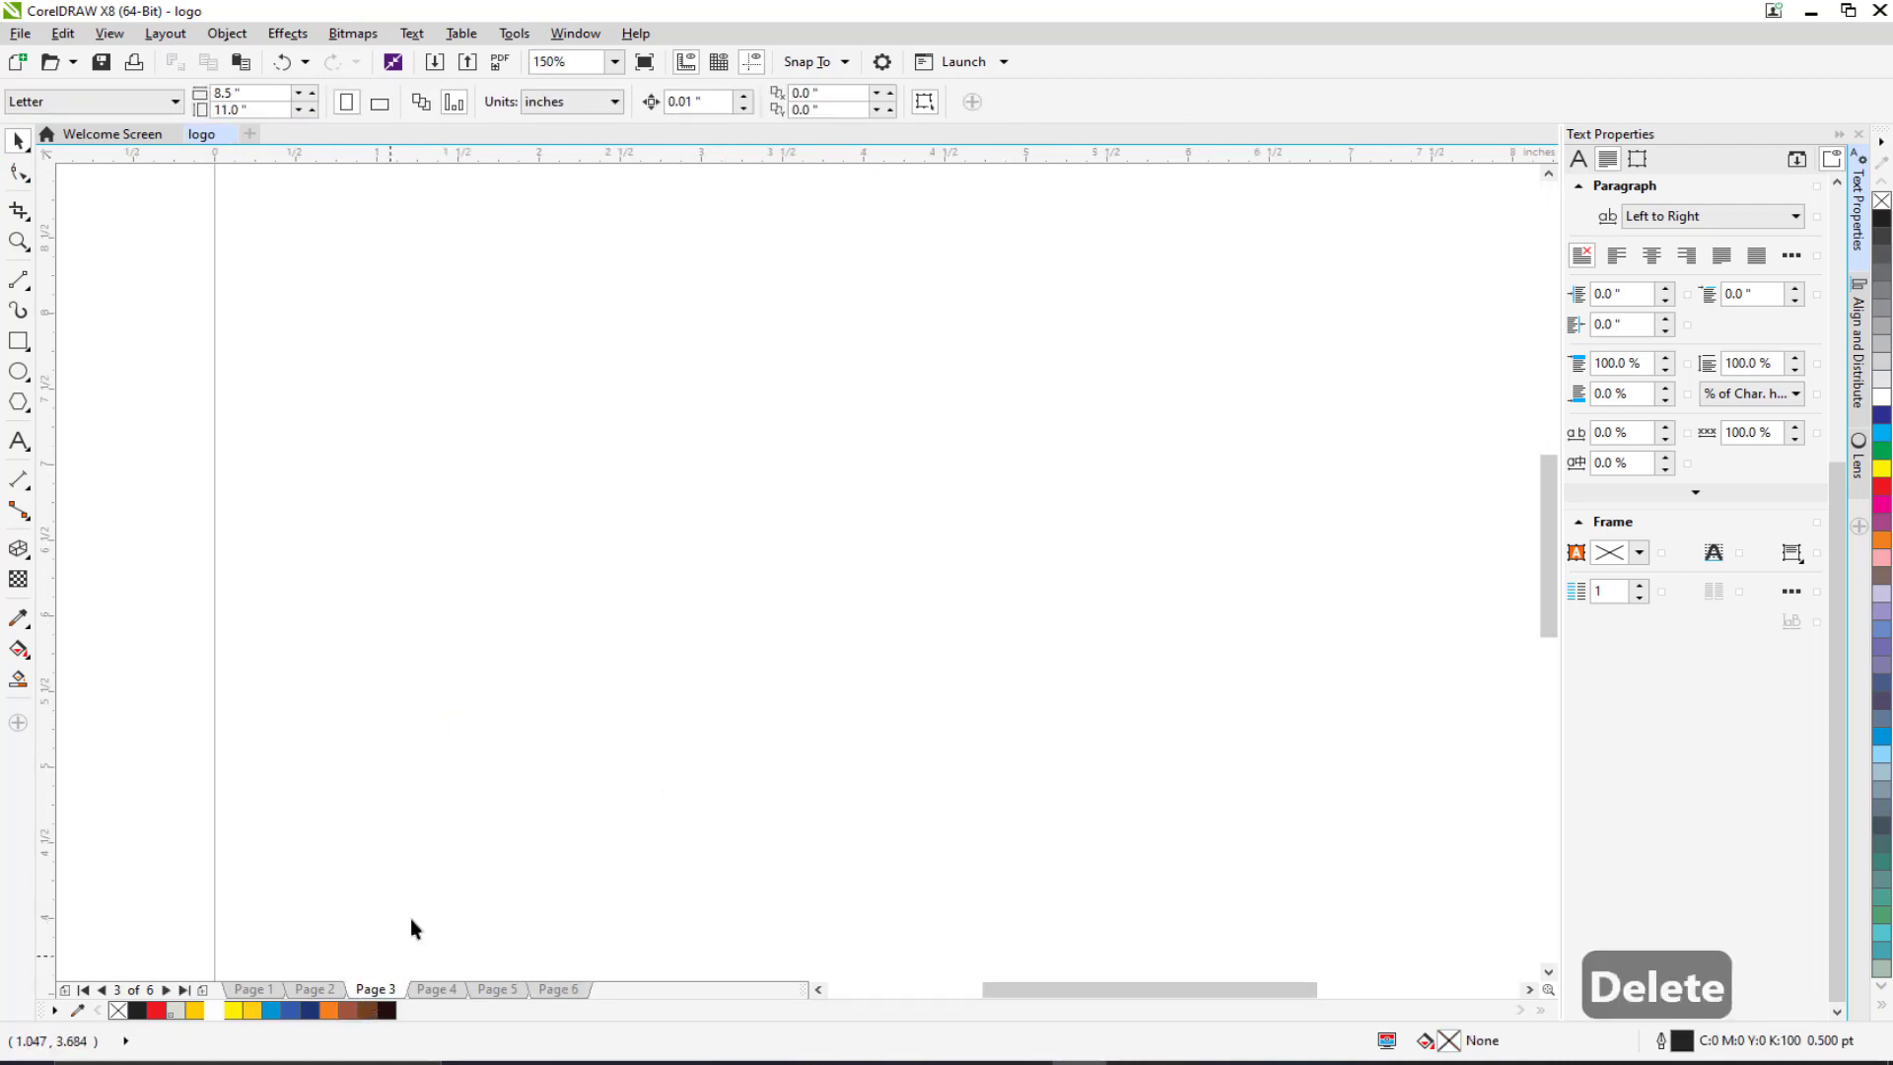
scroll(519, 568, "up", 3)
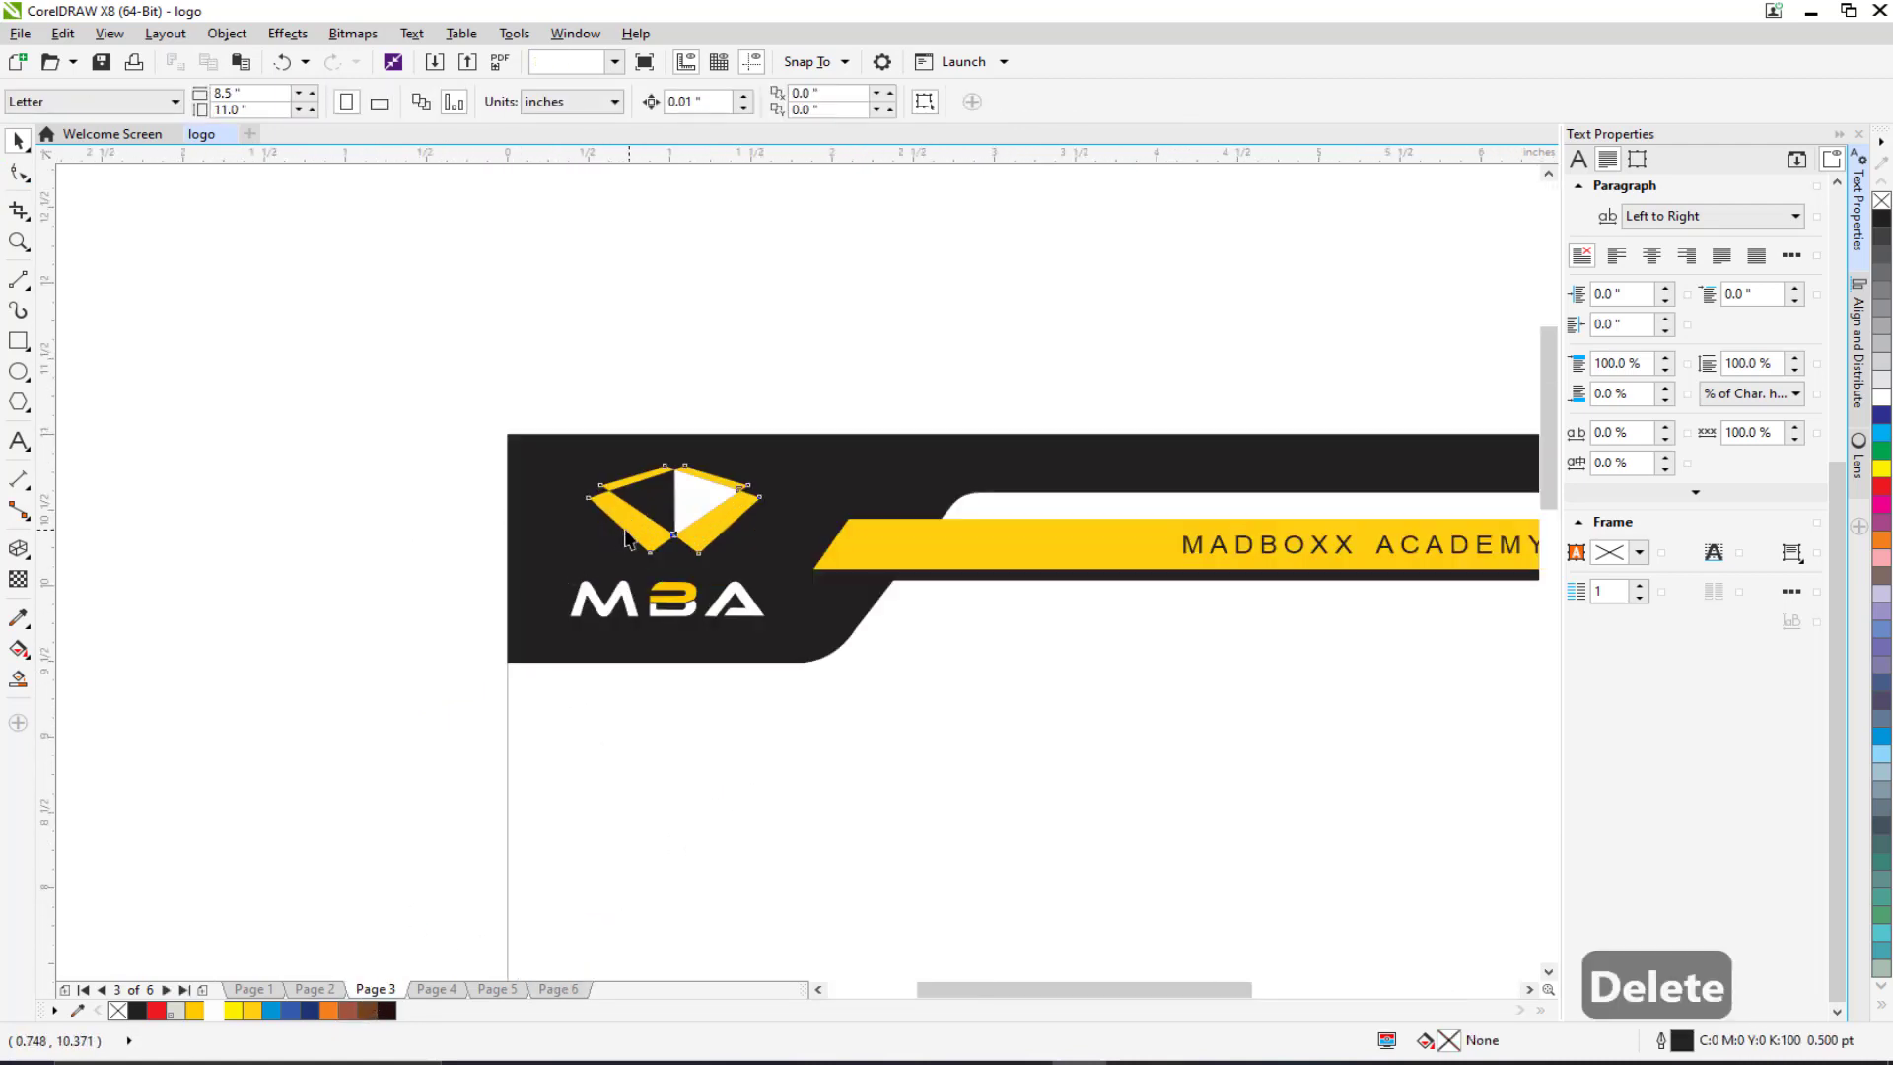
left_click_drag(623, 537, 601, 512)
key("ctrl+z")
left_click_drag(429, 335, 807, 655)
key("ctrl+g")
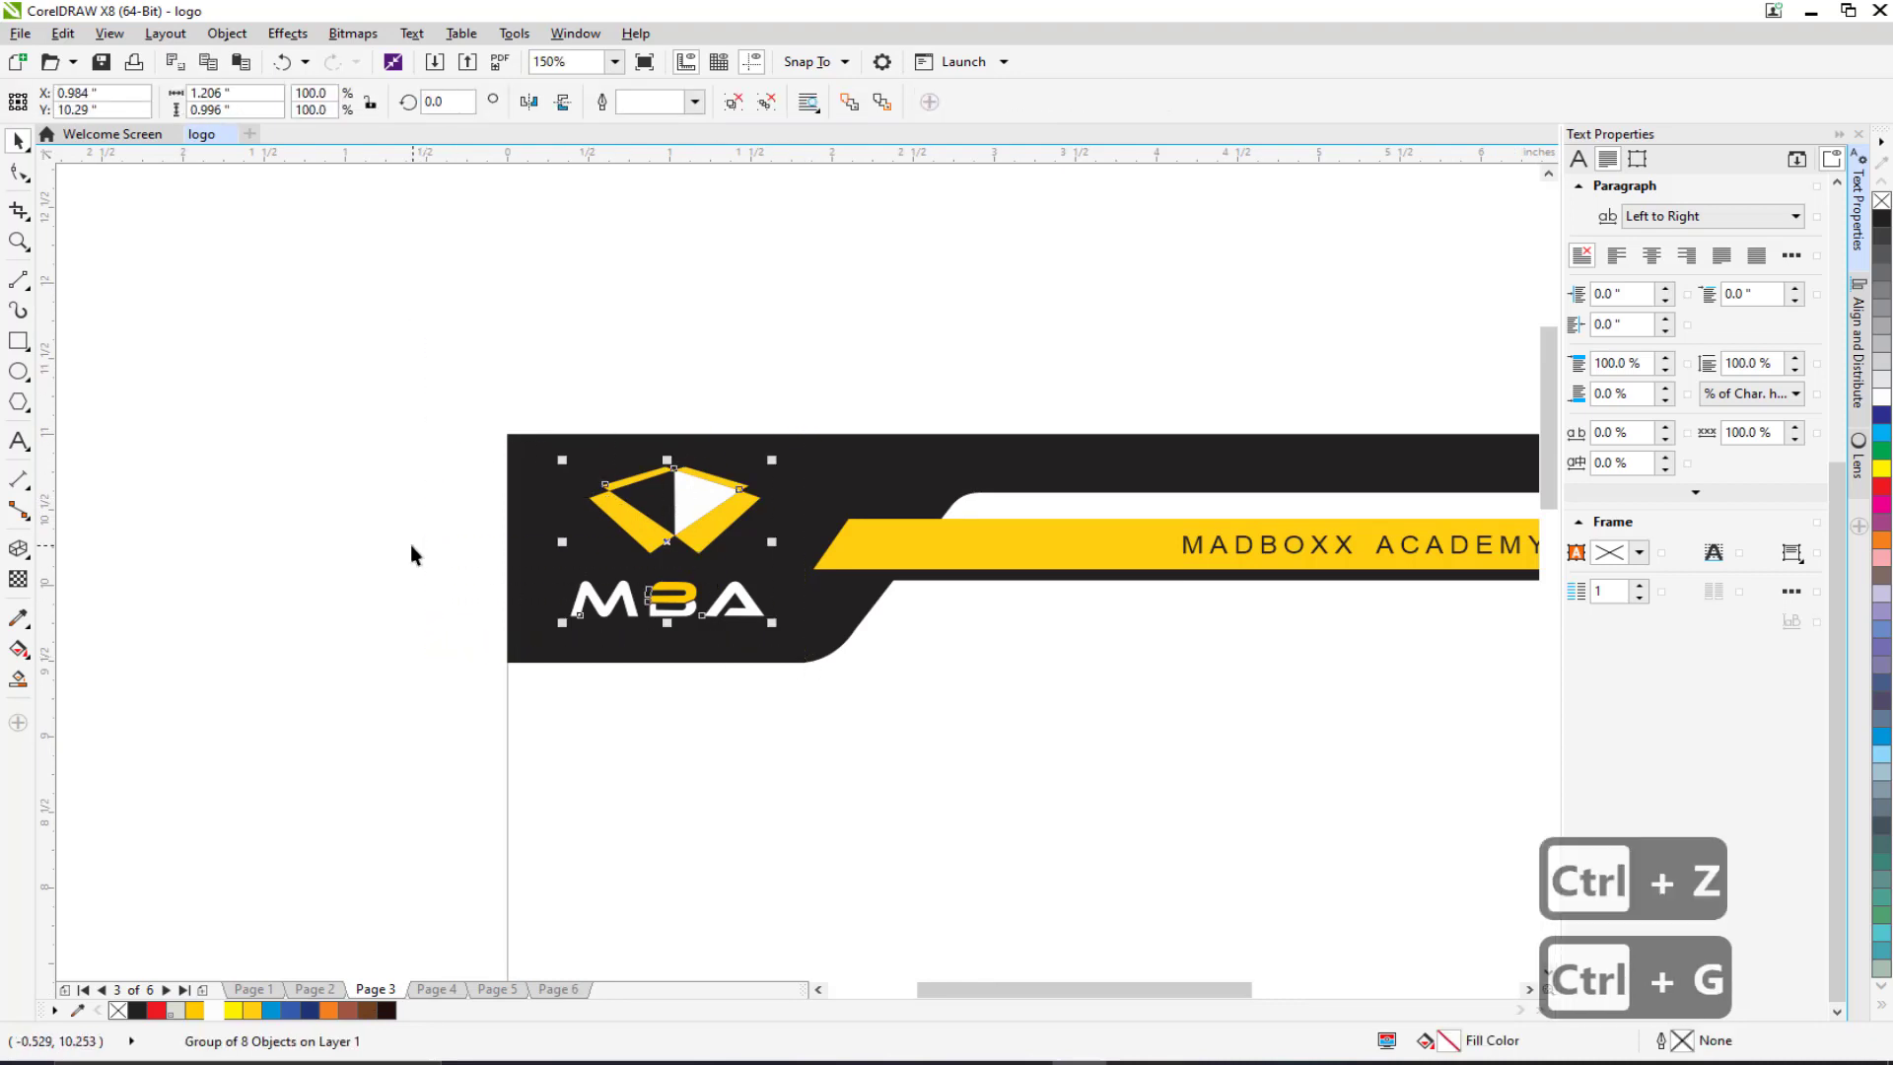
Step: Copy the grouped MBA logo, leaving it in its original position
left_click(410, 544)
left_click_drag(637, 534, 585, 526)
key("ctrl+z")
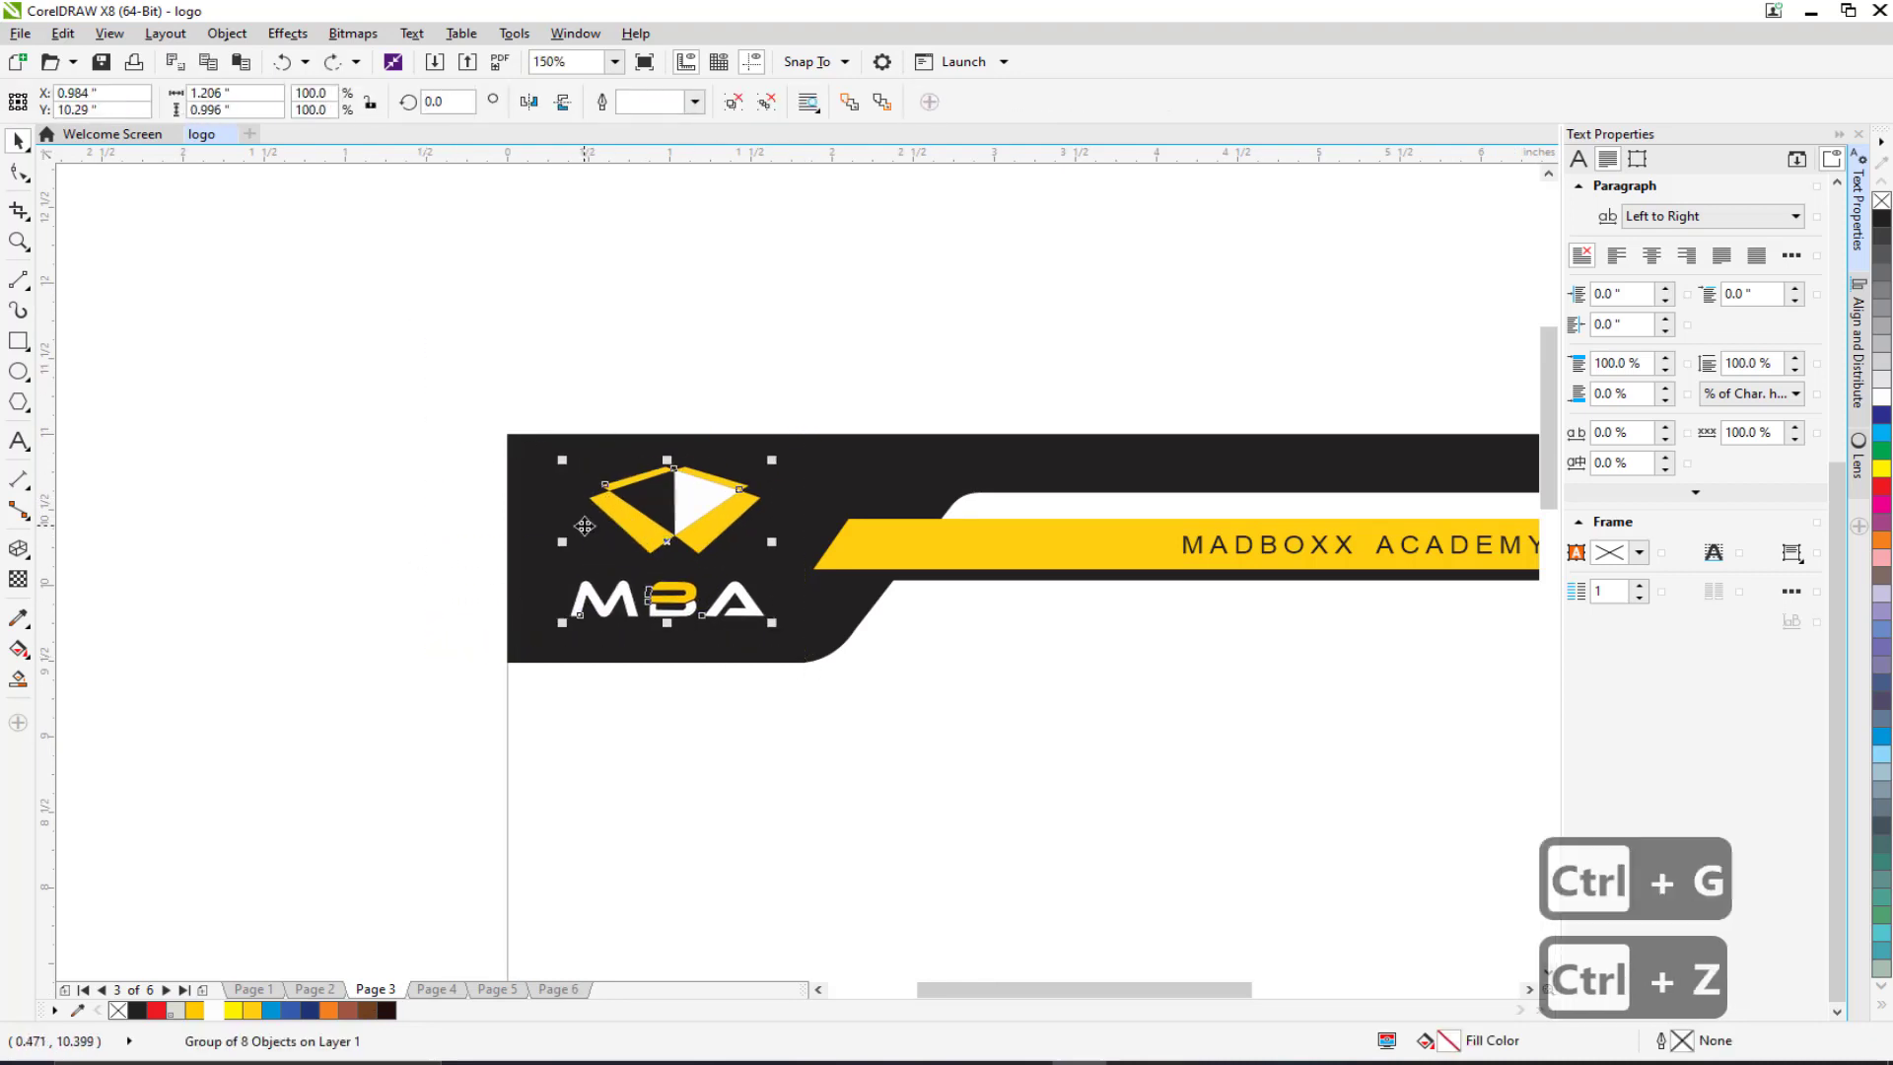
key("ctrl+c")
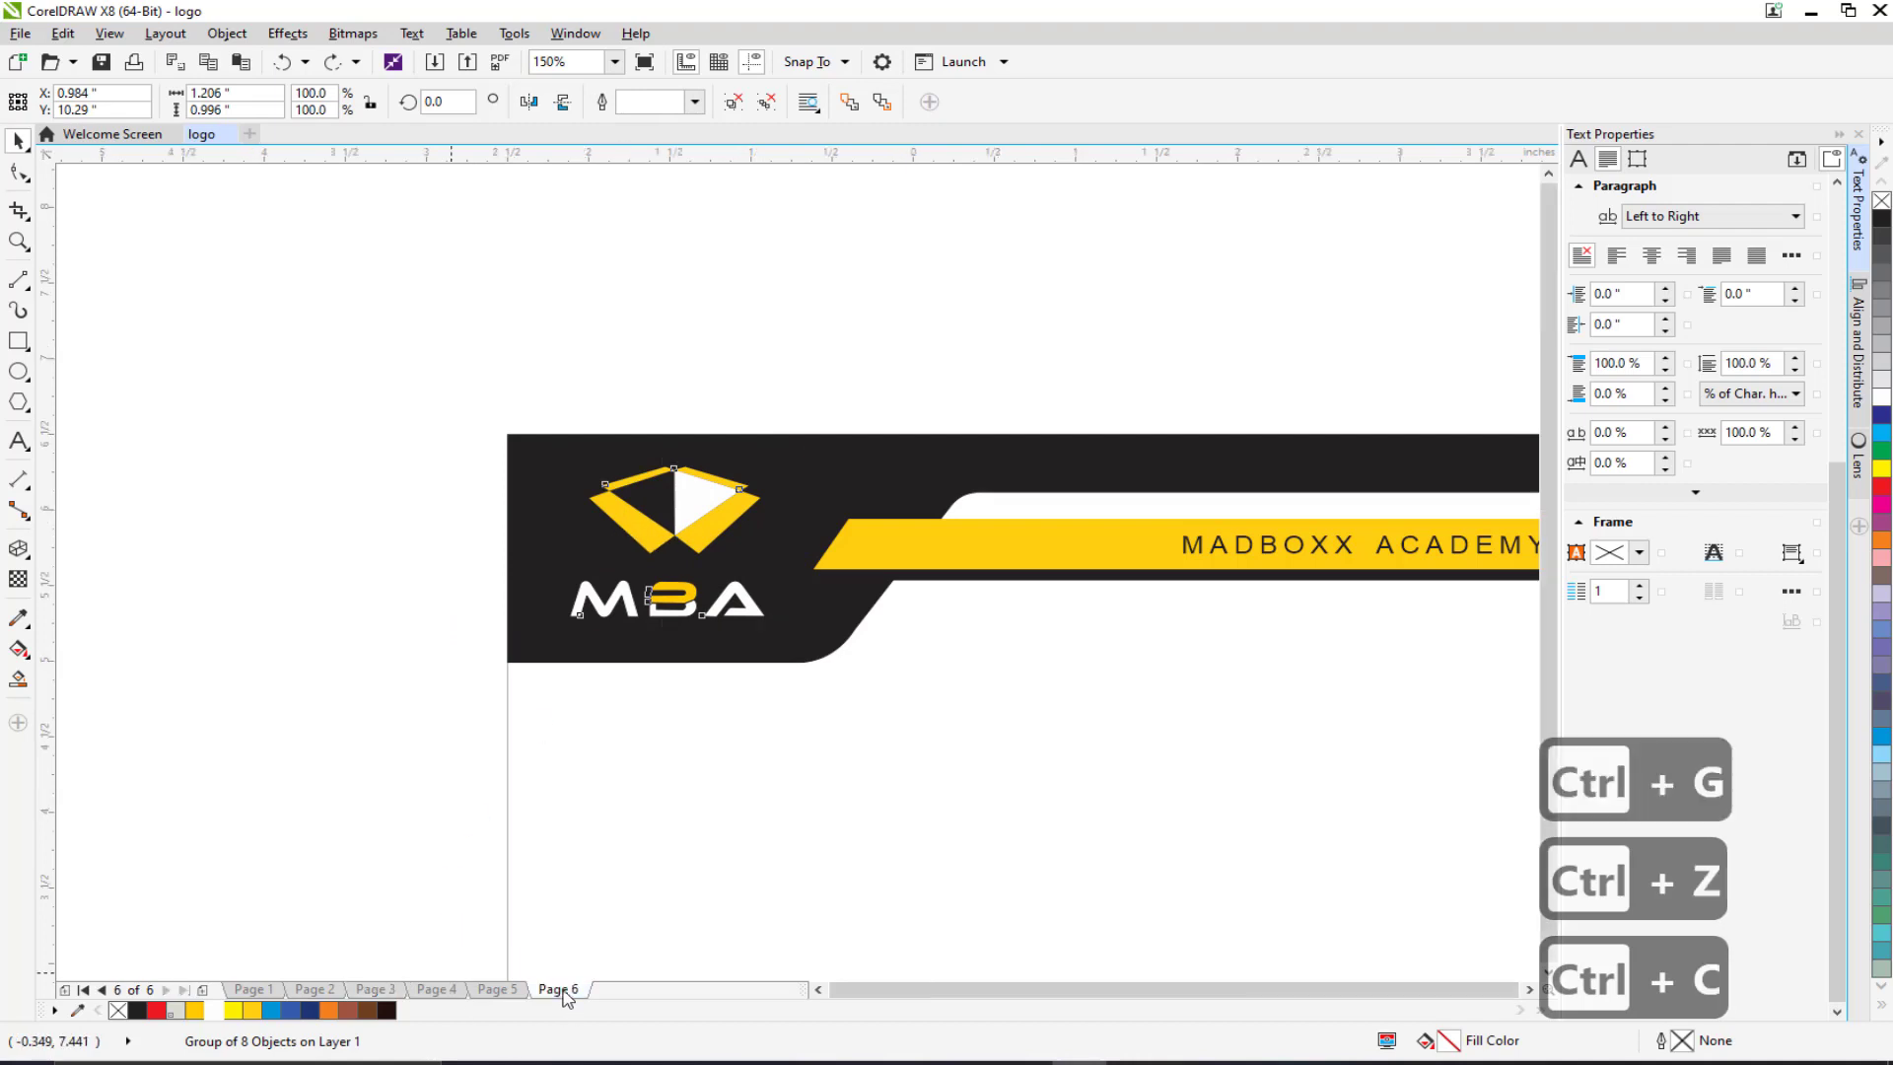
Step: Paste the MBA logo on Page 6 beside the card's top-left corner
left_click(558, 989)
key("ctrl+v")
scroll(664, 752, "up", 2)
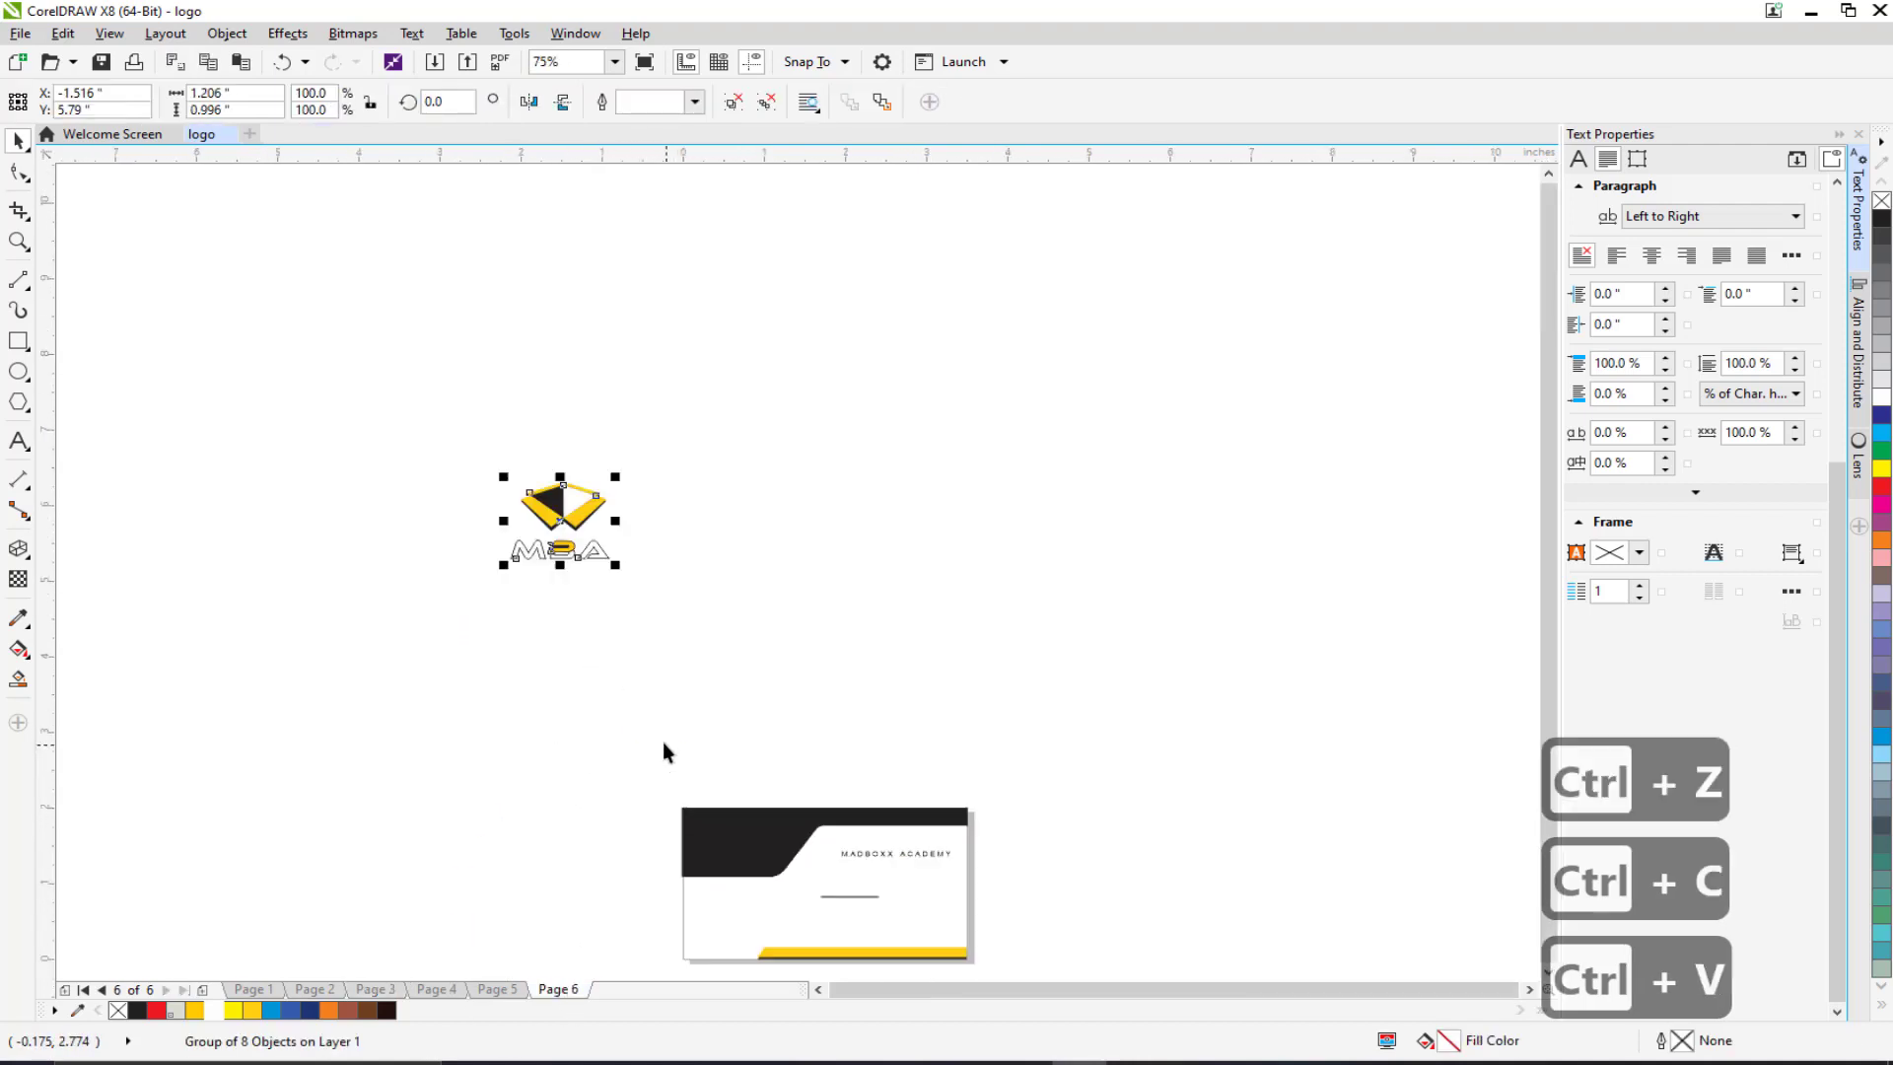
scroll(587, 482, "down", 2)
left_click_drag(545, 365, 685, 668)
scroll(684, 669, "up", 2)
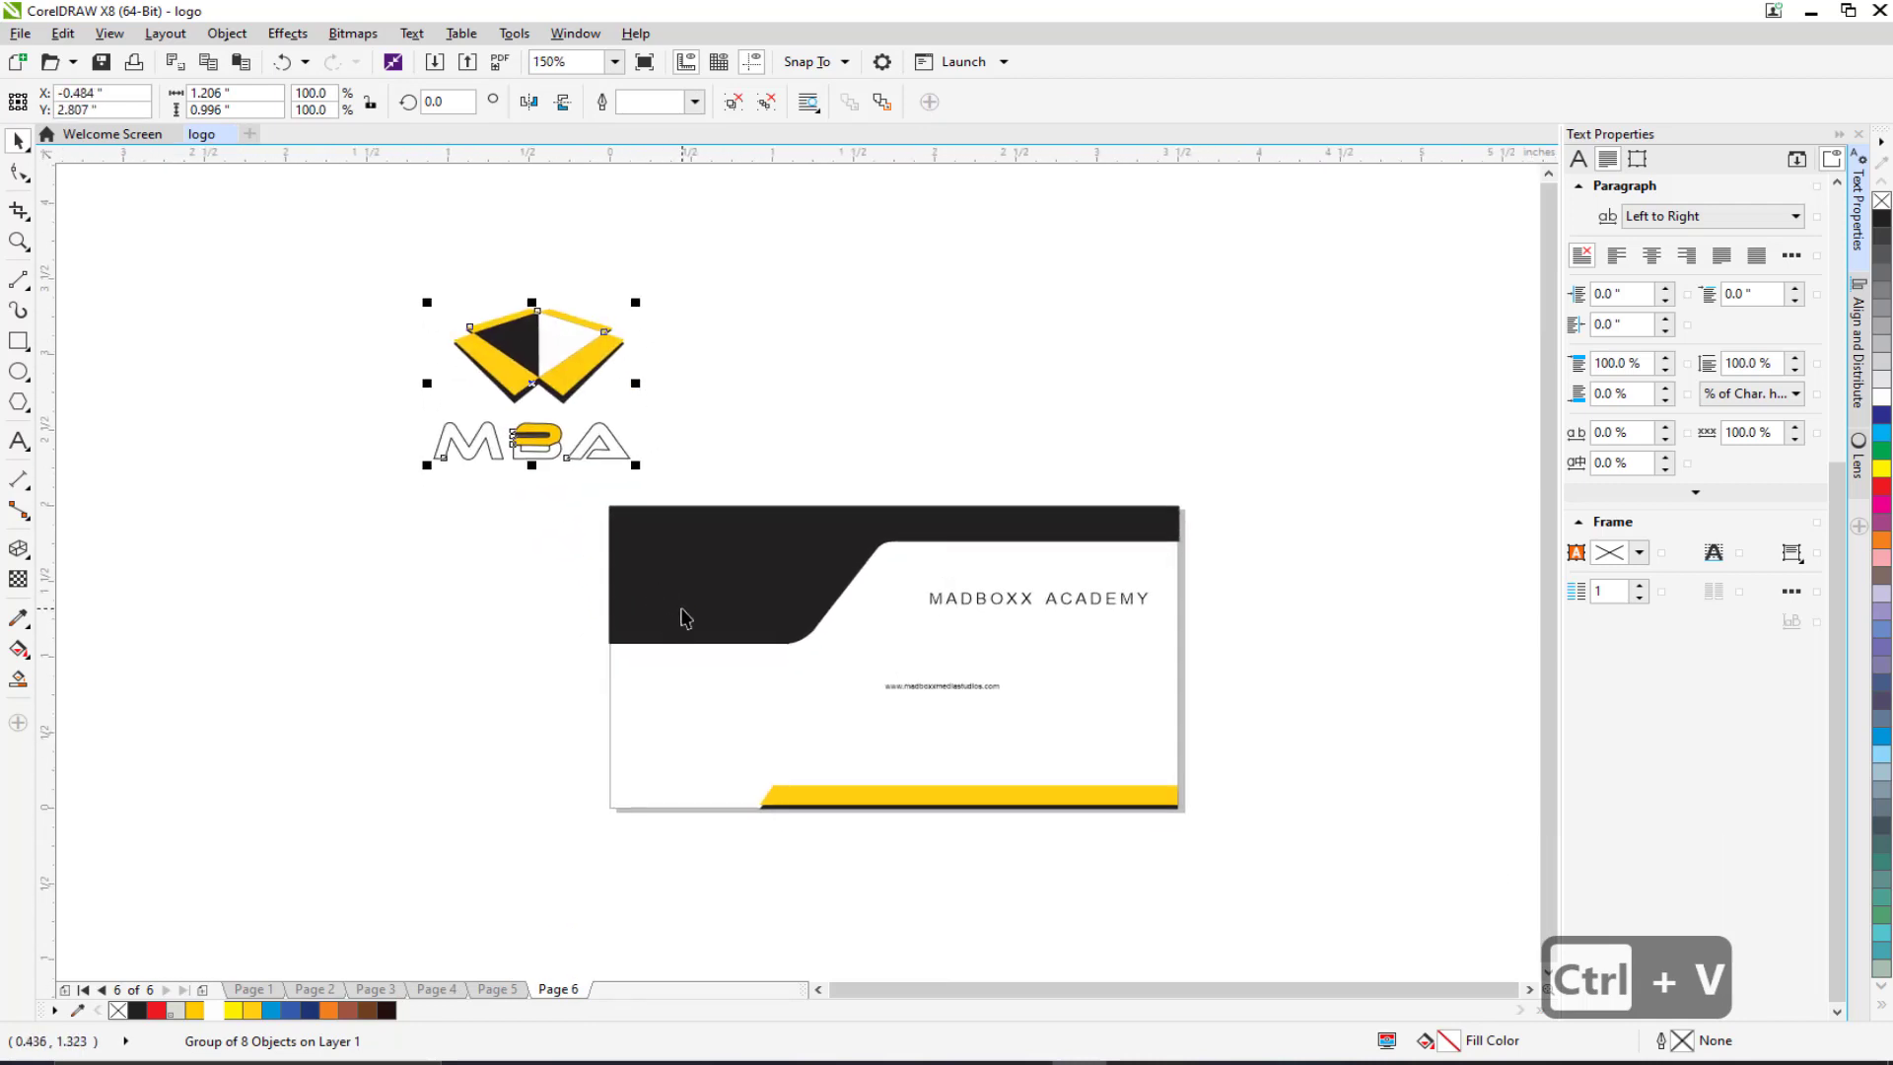
left_click(685, 618)
Step: Pull the black shape's three lower-left nodes down to the card's bottom edge
key("F10")
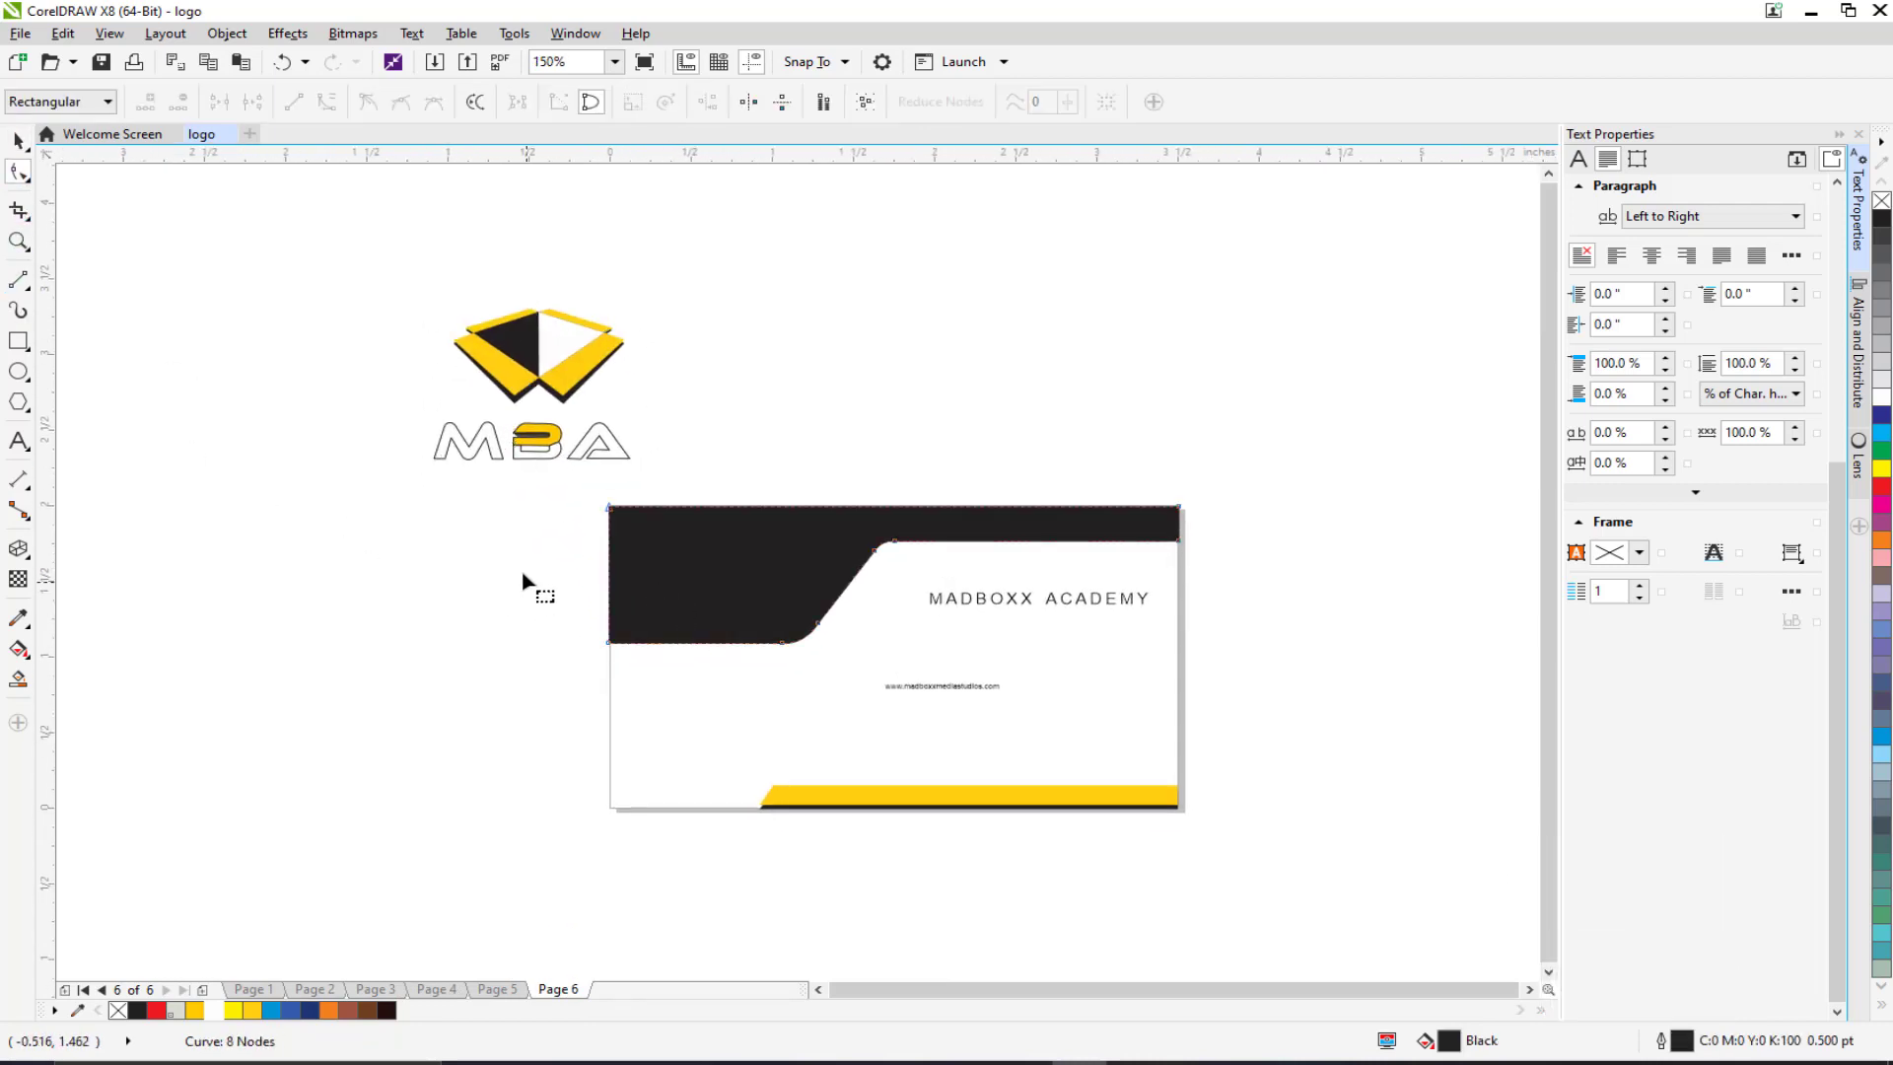
left_click_drag(523, 582, 823, 690)
left_click_drag(617, 647, 597, 802)
scroll(833, 742, "up", 2)
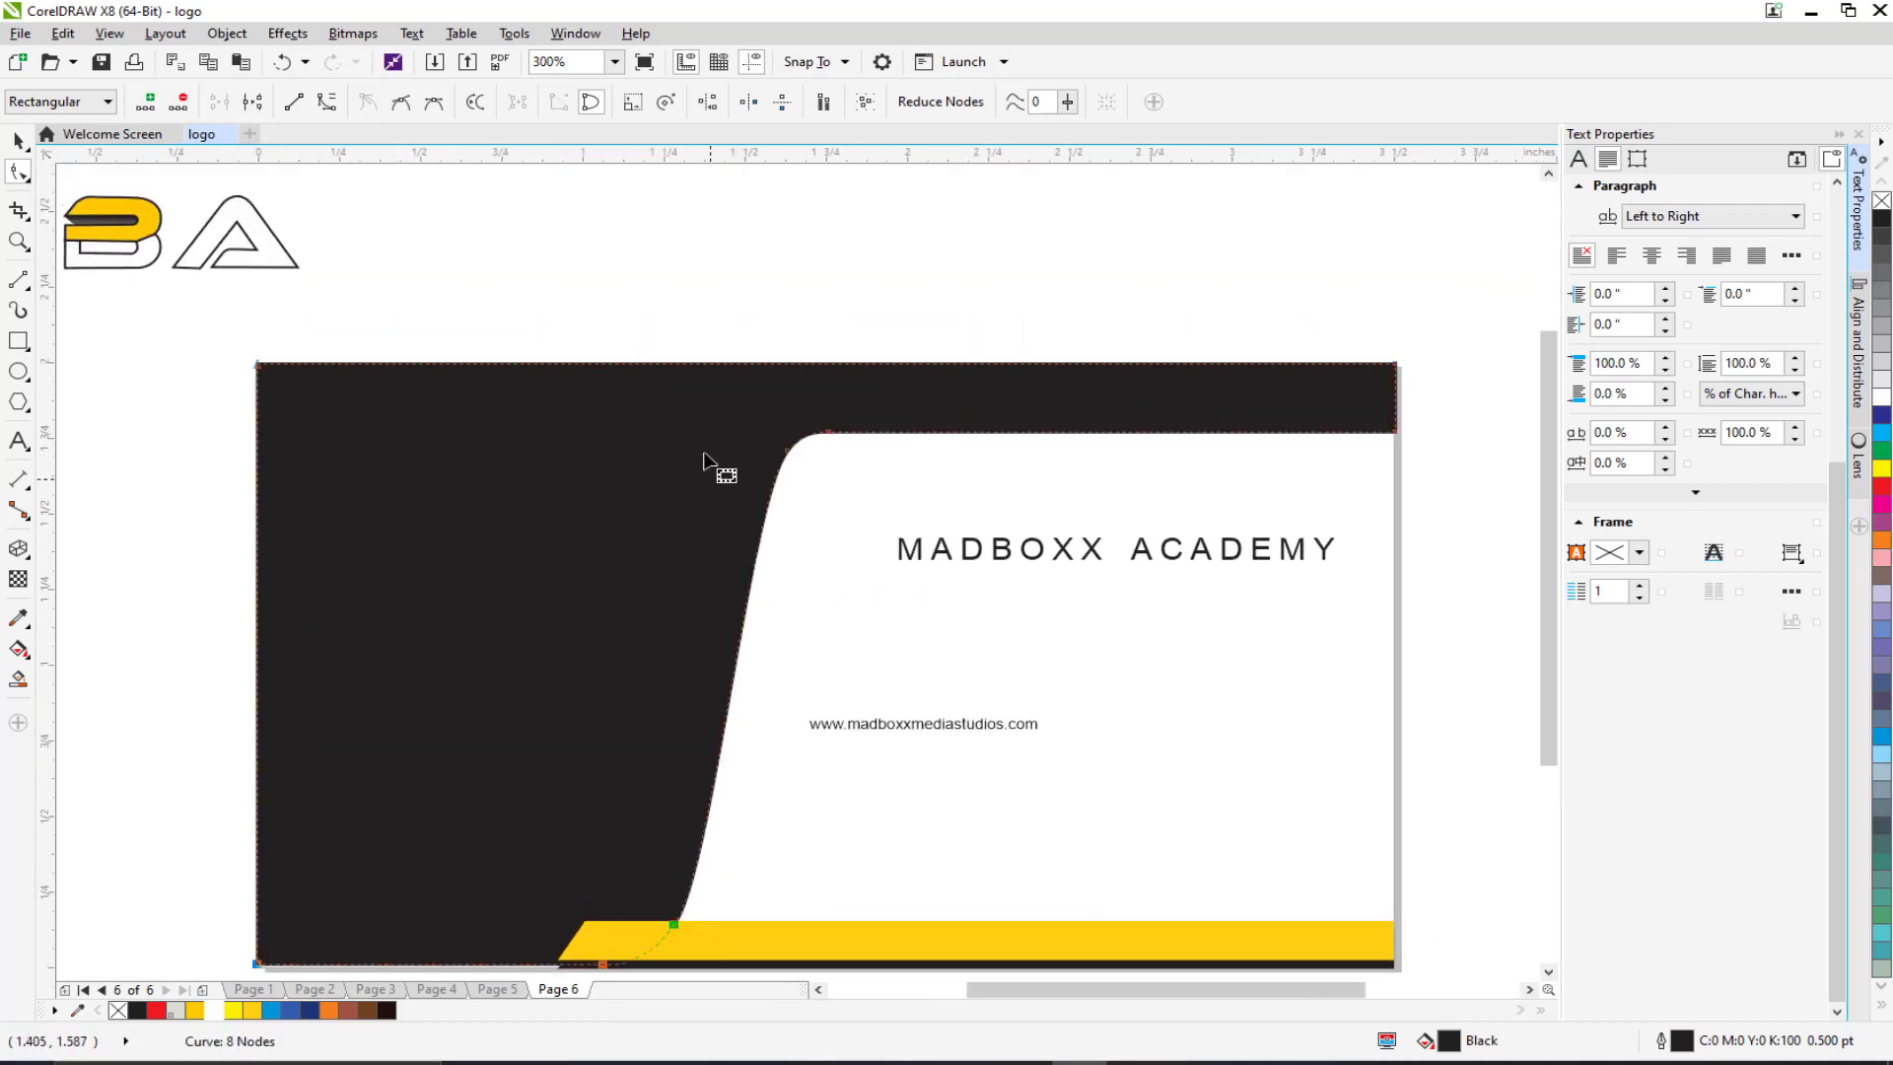
left_click_drag(791, 456, 854, 450)
scroll(760, 561, "down", 2)
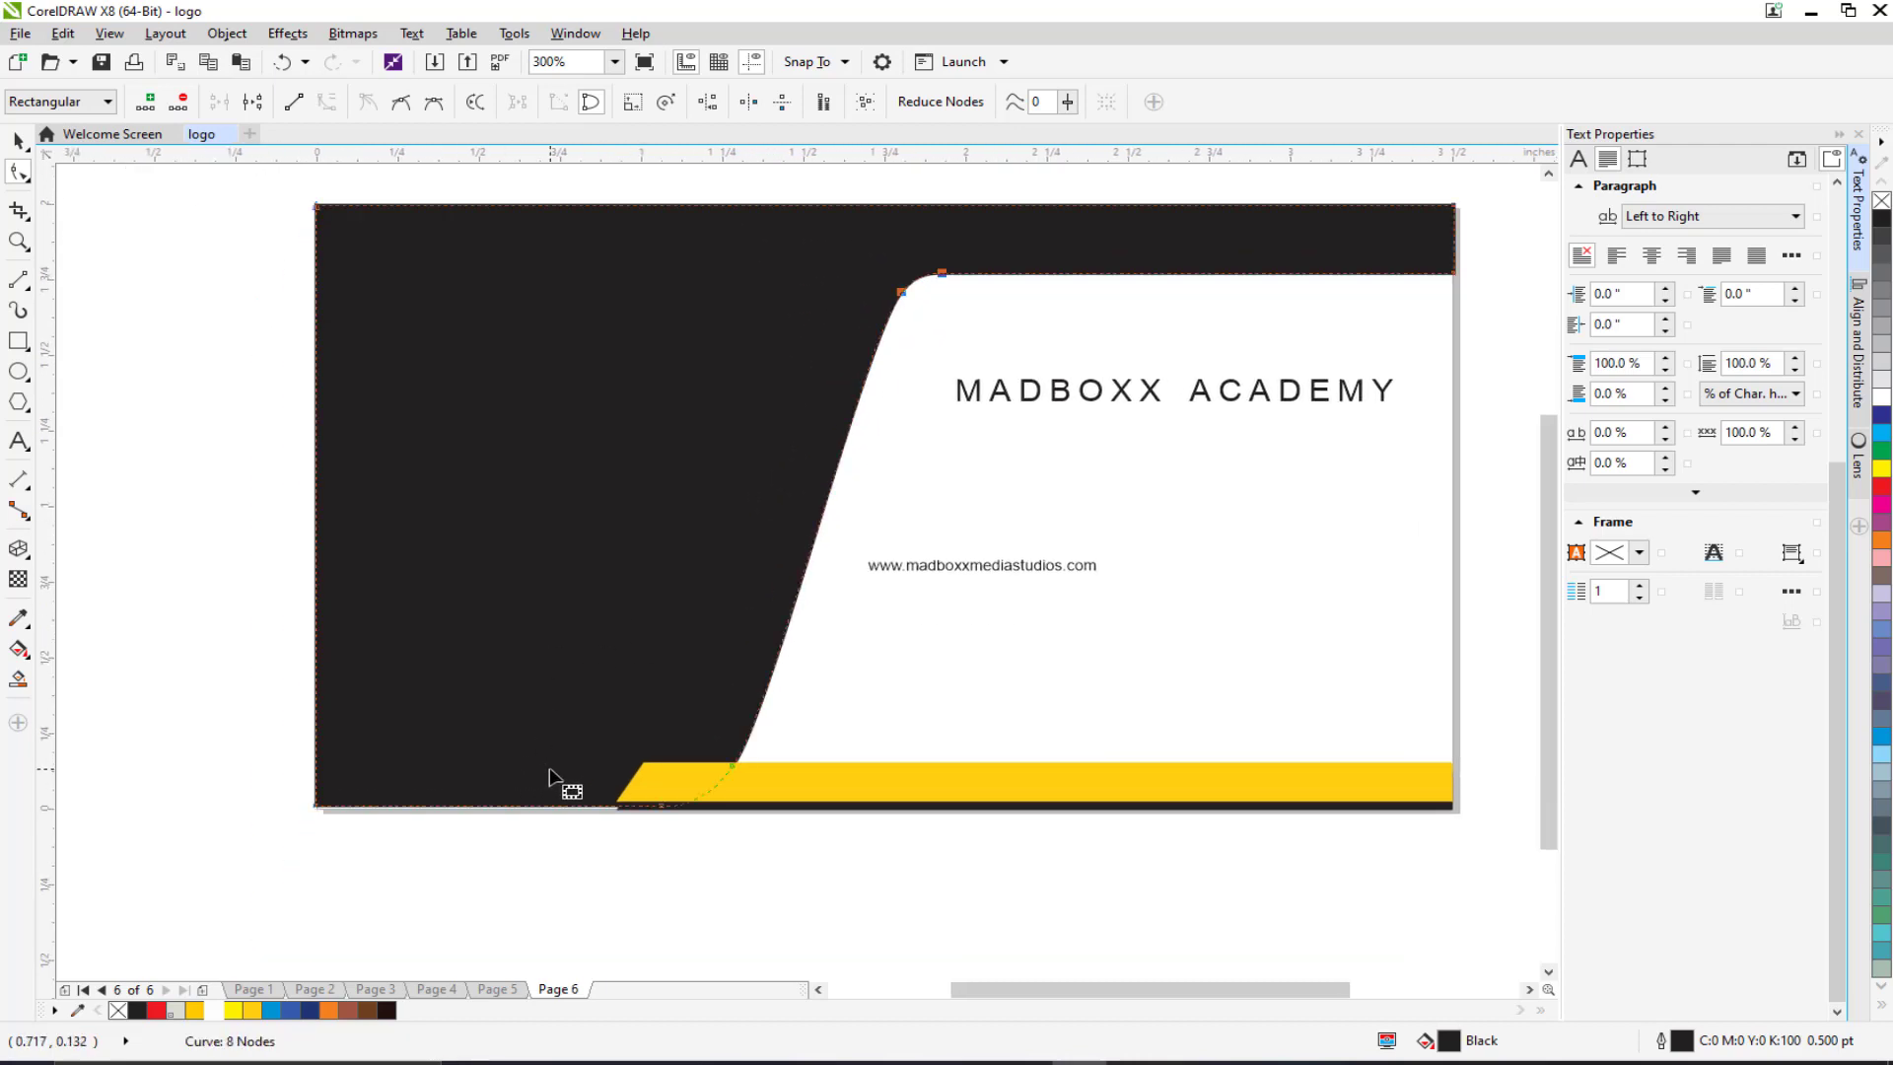
scroll(435, 814, "up", 3)
Step: Nudge the bottom-left corner node onto the card edge, then select the grouped MBA logo
left_click_drag(156, 663, 1006, 858)
scroll(401, 710, "up", 4)
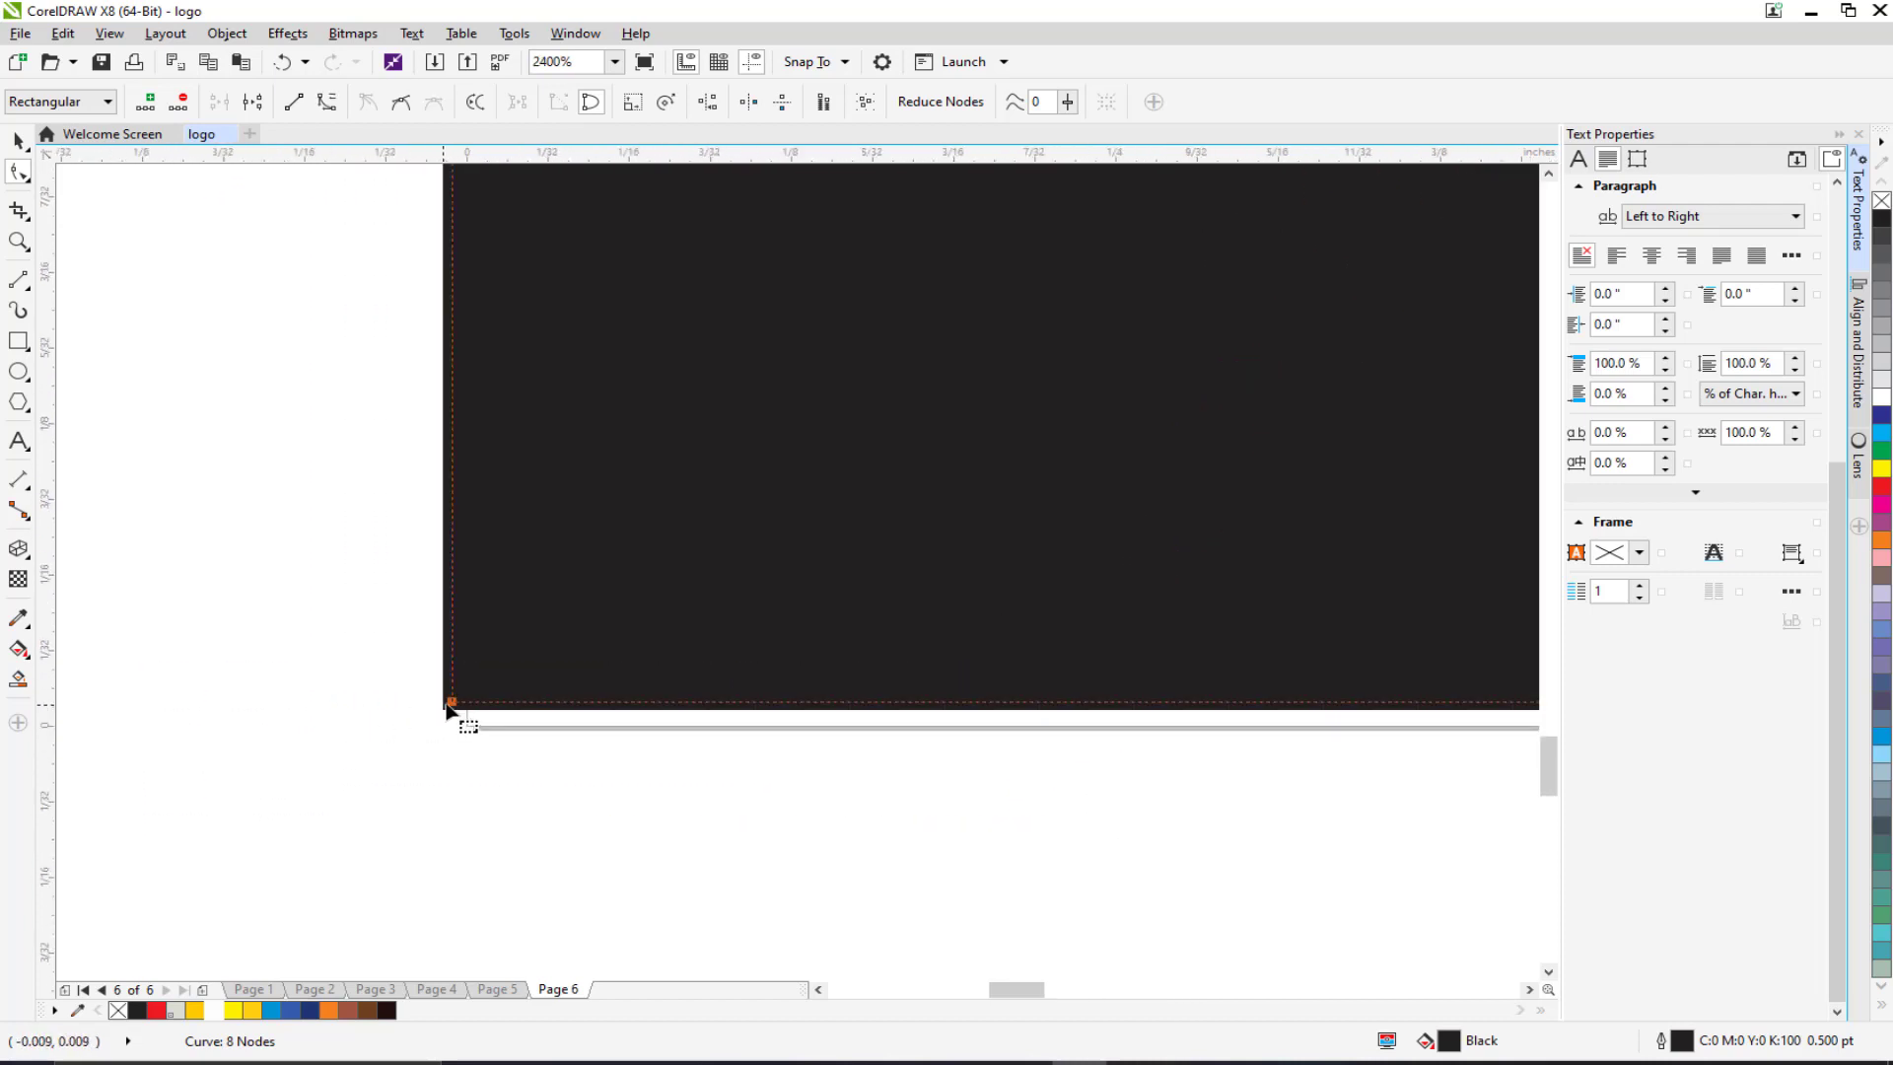
left_click_drag(448, 707, 467, 743)
scroll(467, 743, "down", 5)
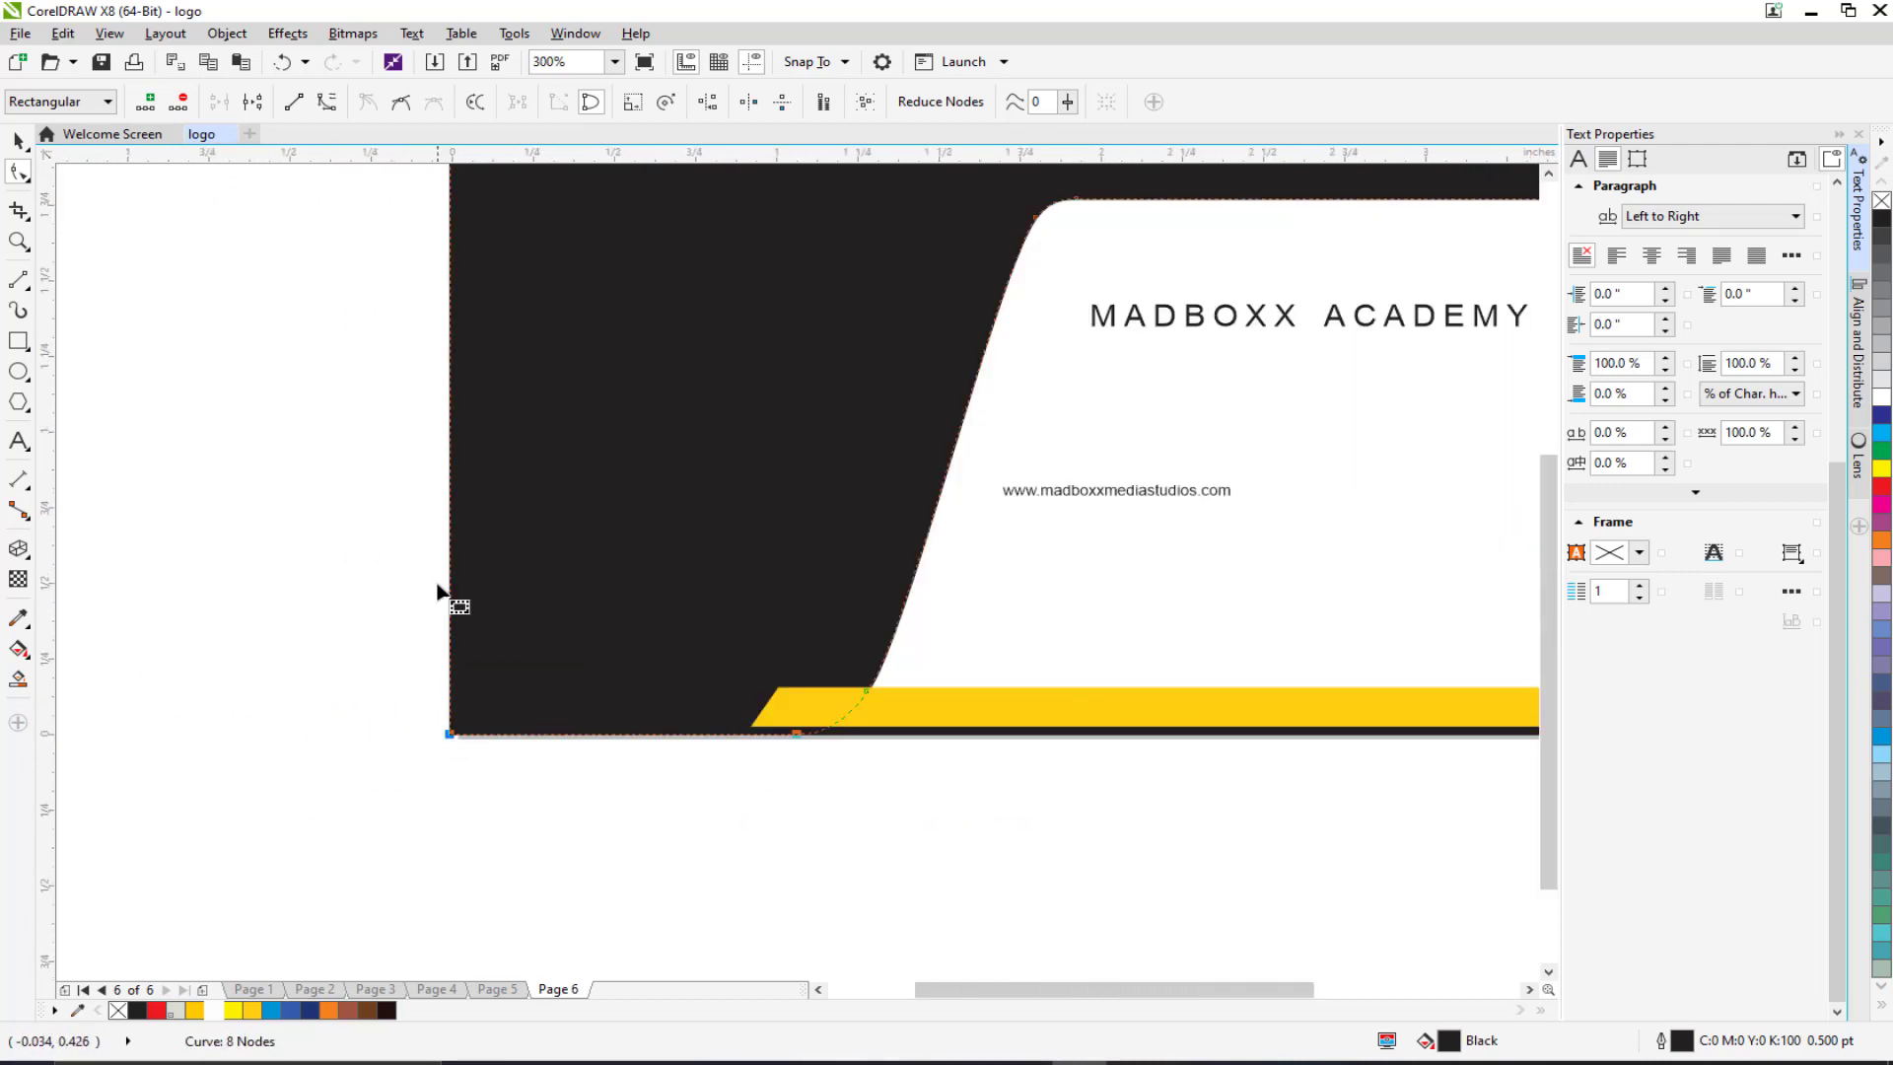
scroll(438, 592, "down", 3)
scroll(439, 601, "up", 2)
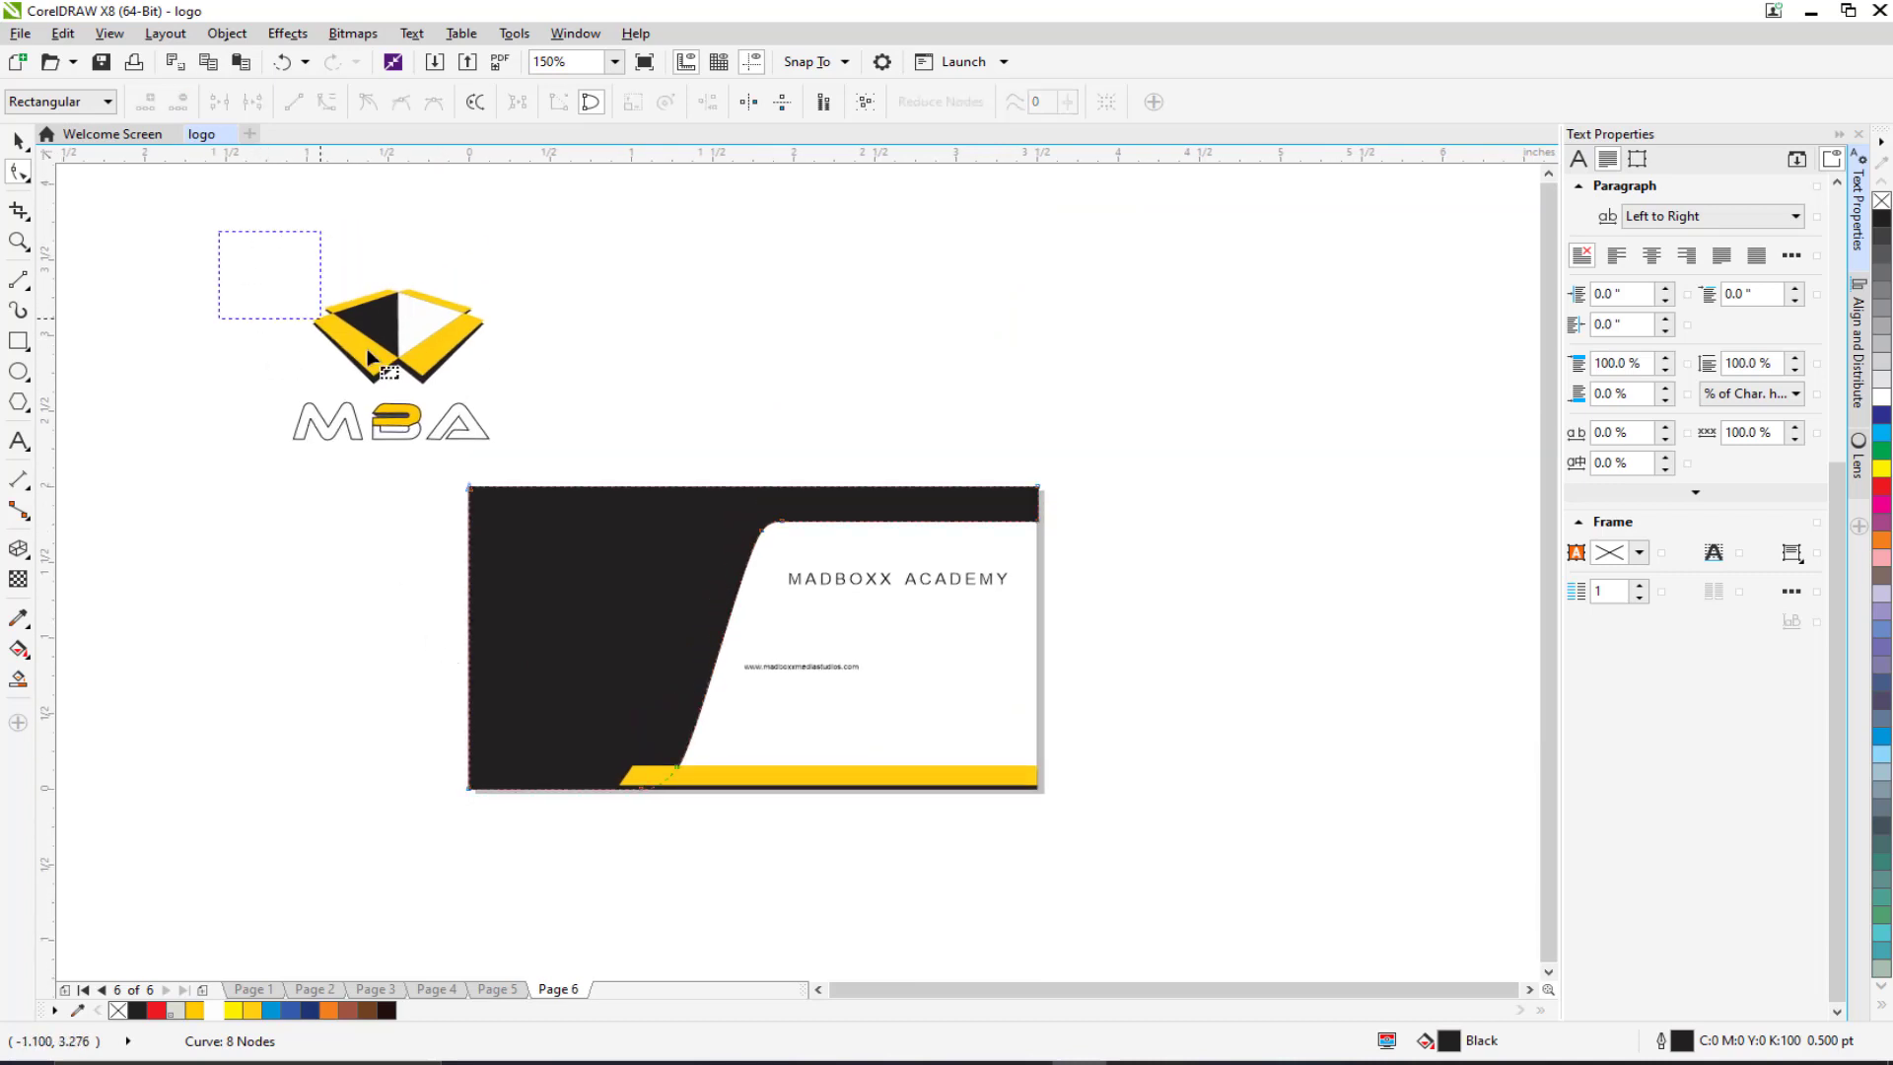
left_click_drag(369, 357, 417, 351)
left_click(18, 139)
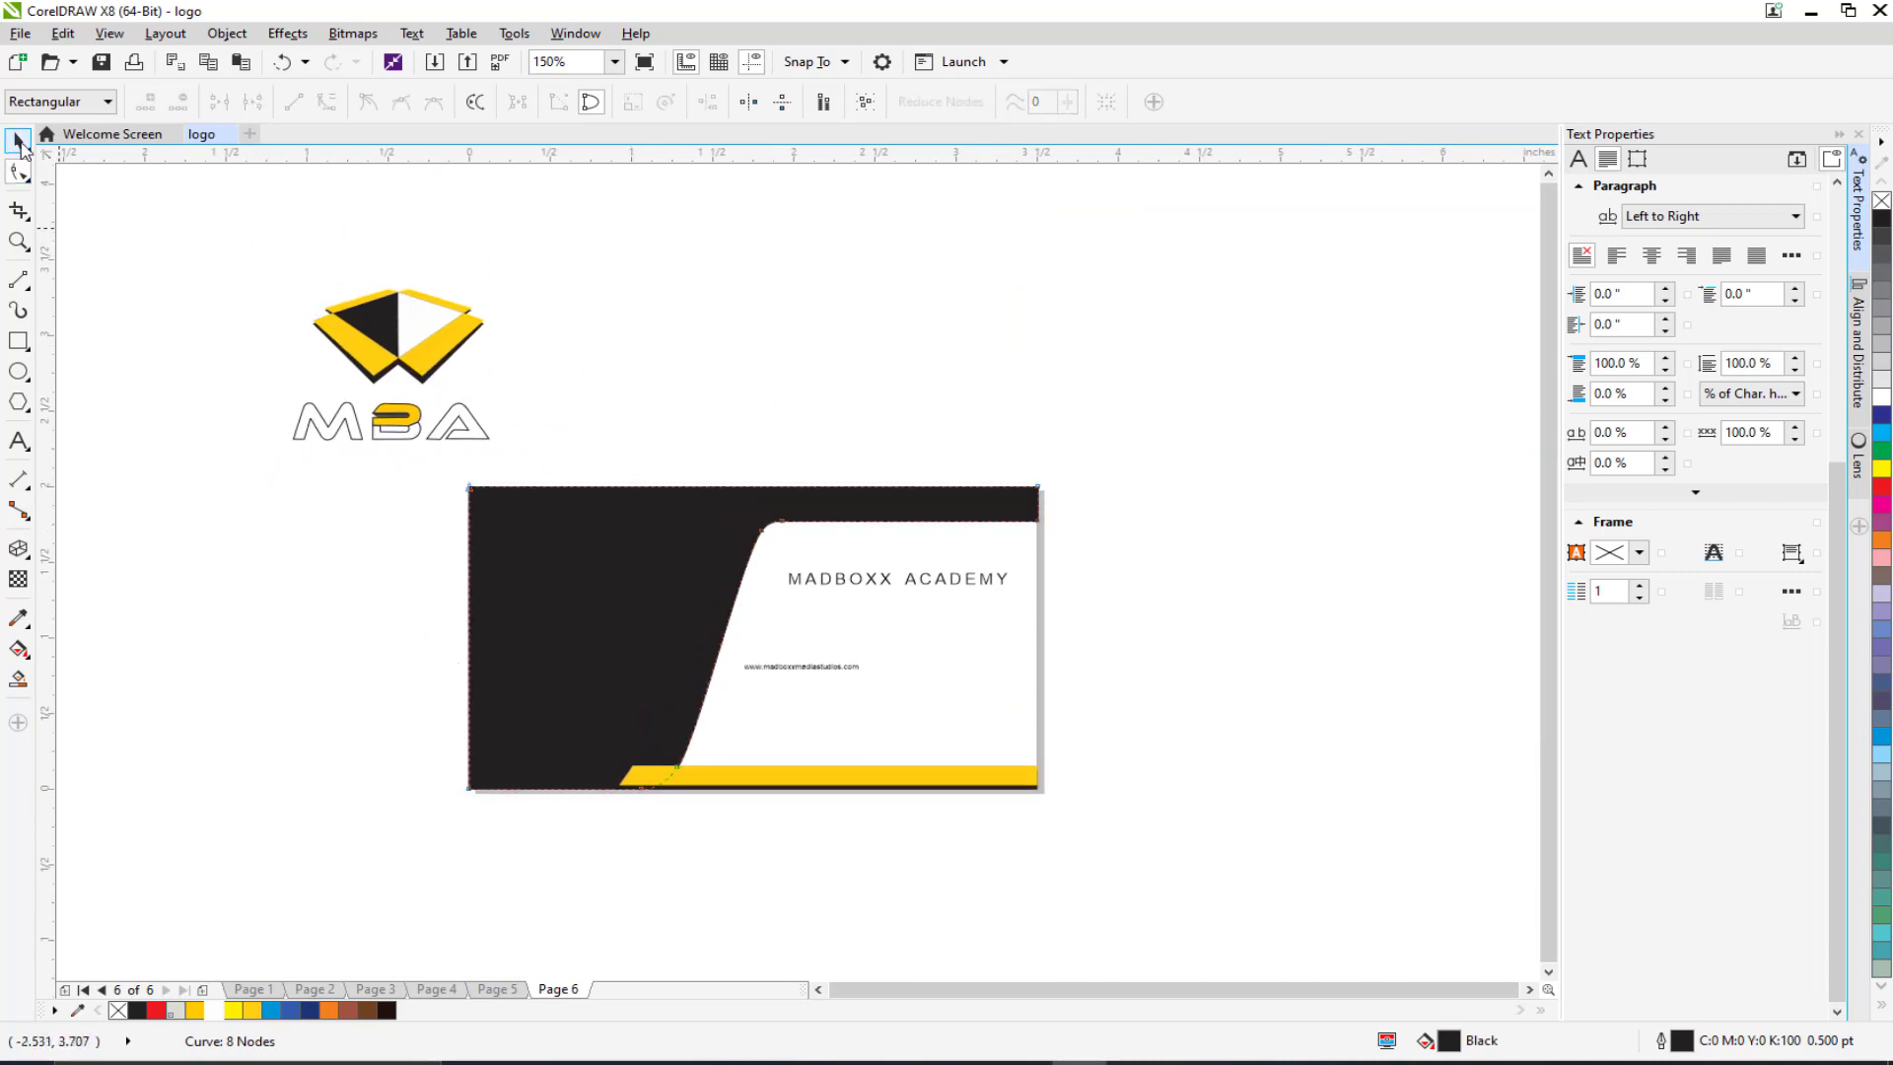
left_click_drag(221, 228, 571, 450)
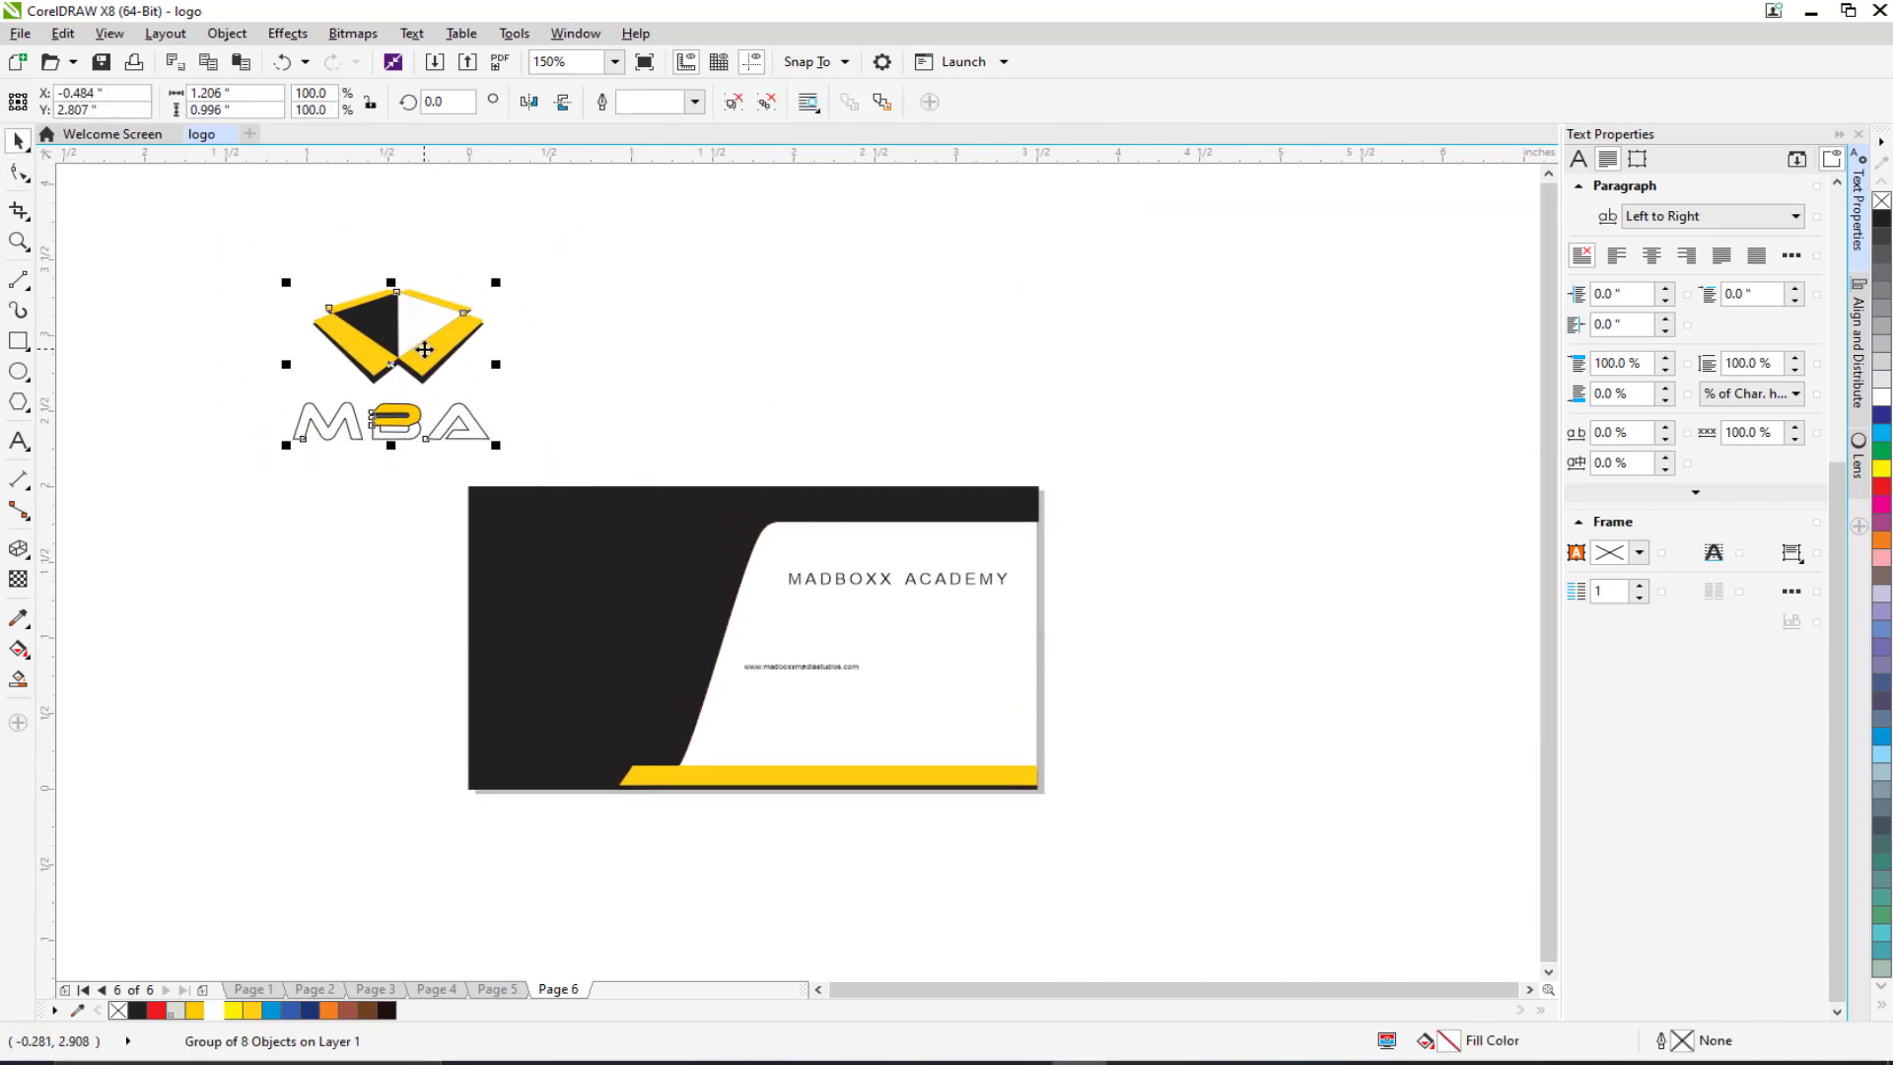
Step: Place the MBA logo on the black part of the card, scaled to about 77.6%
left_click_drag(424, 349, 620, 613)
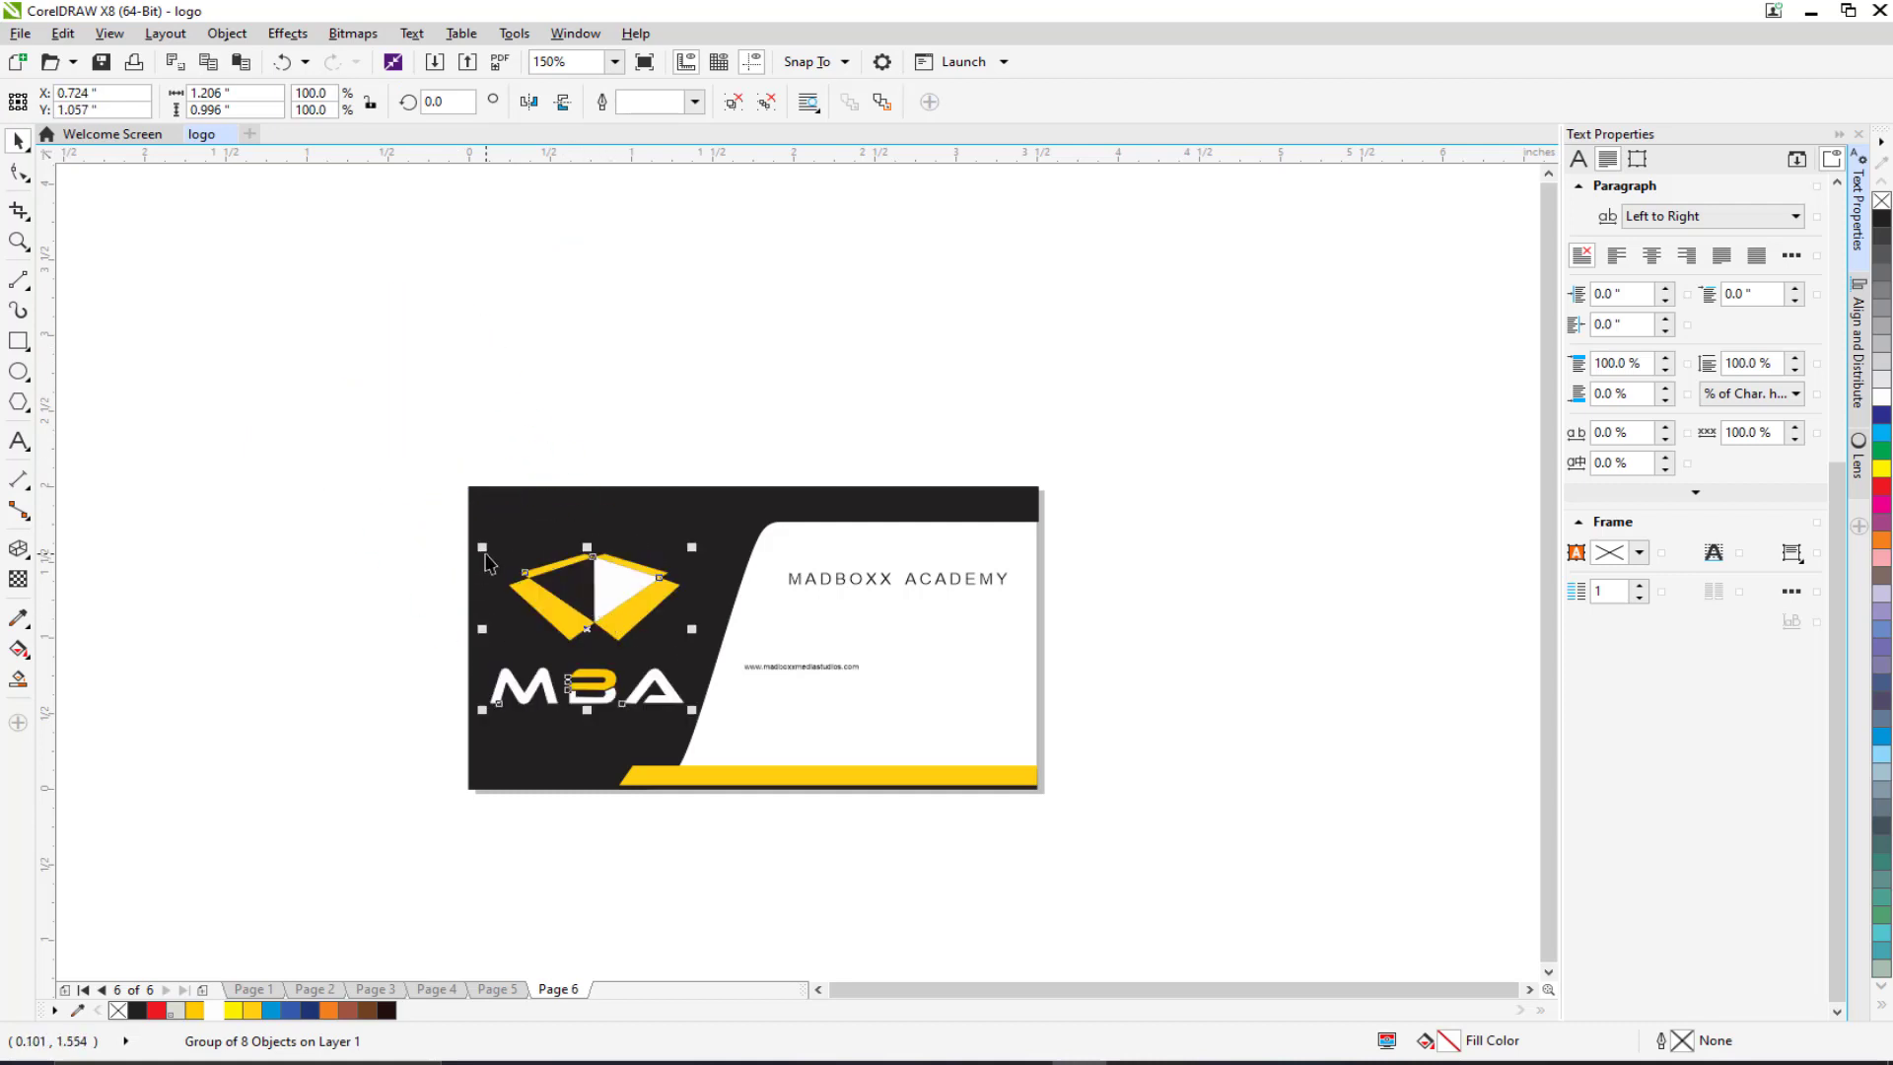
scroll(485, 562, "up", 2)
left_click_drag(487, 547, 532, 581)
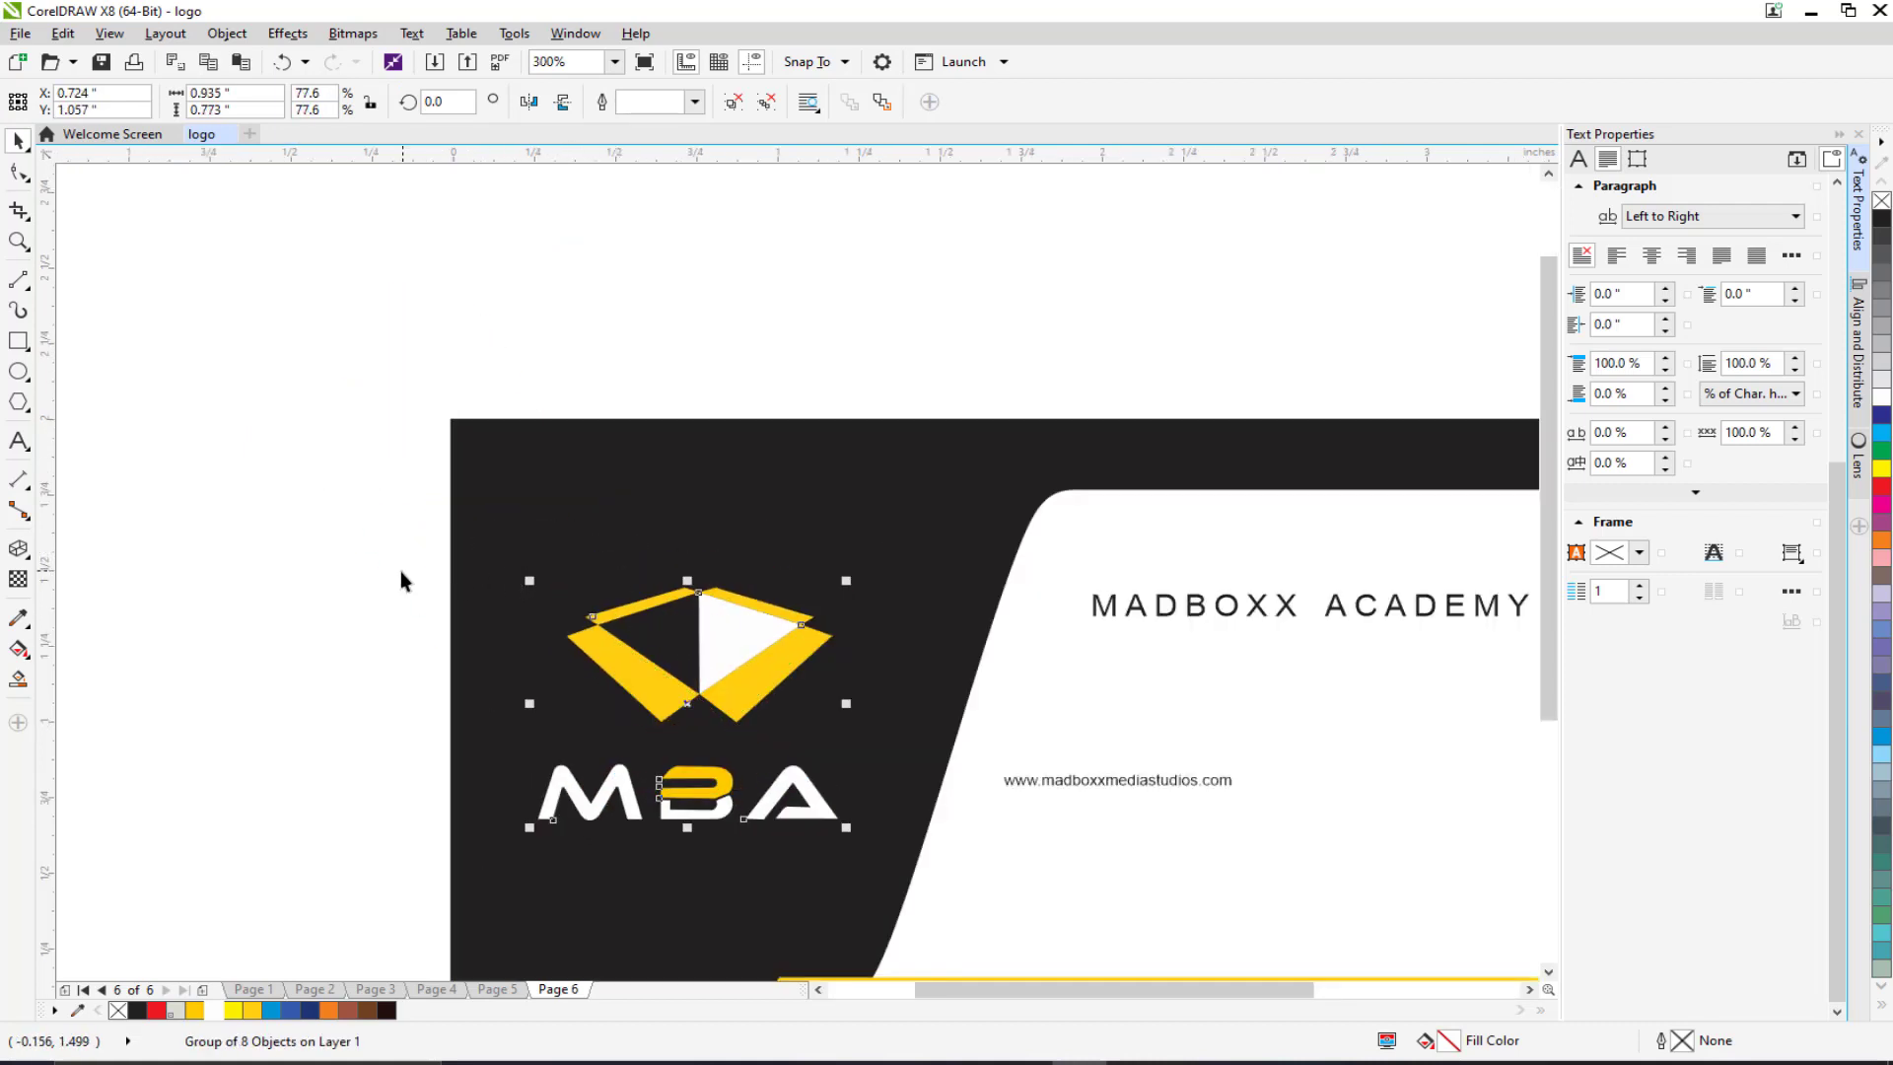
scroll(399, 509, "down", 2)
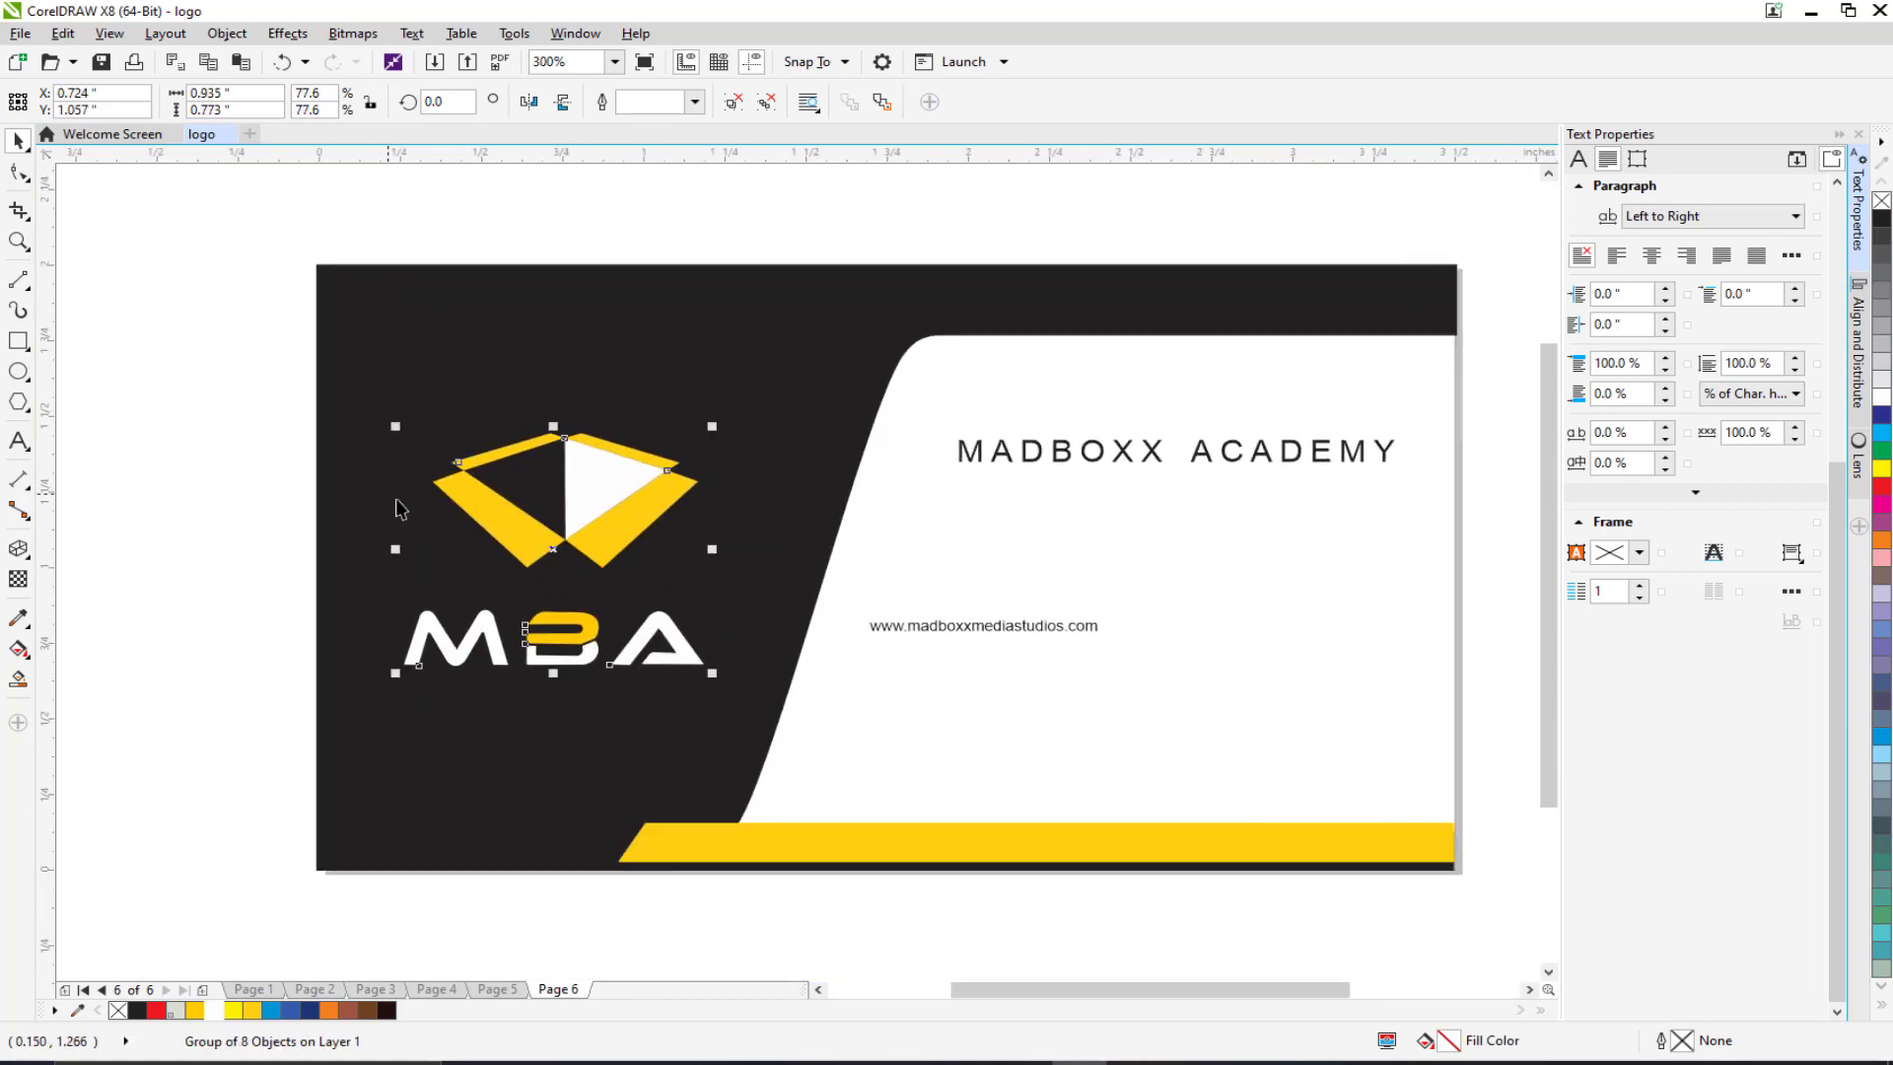
Step: Make the MADBOXX ACADEMY text white and move it under the MBA logo
left_click(1001, 451)
left_click(213, 1012)
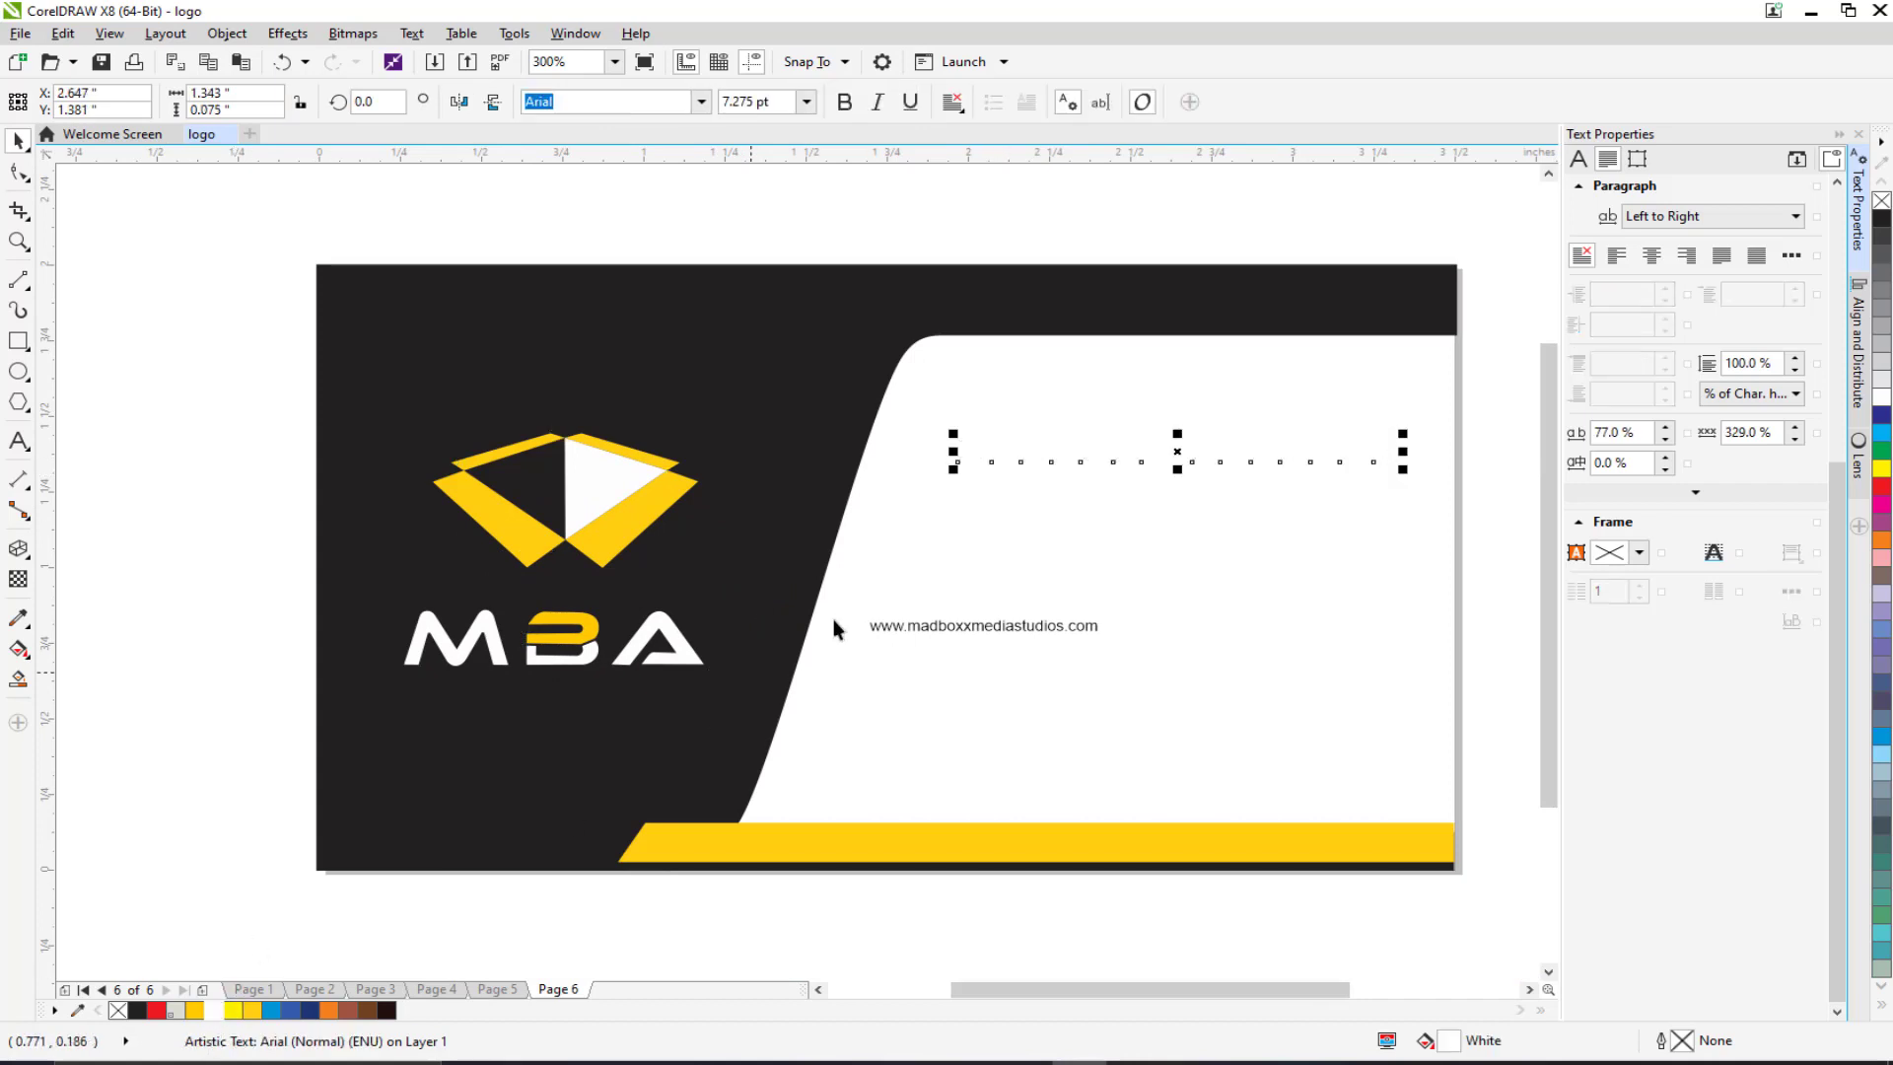
left_click_drag(992, 466, 367, 715)
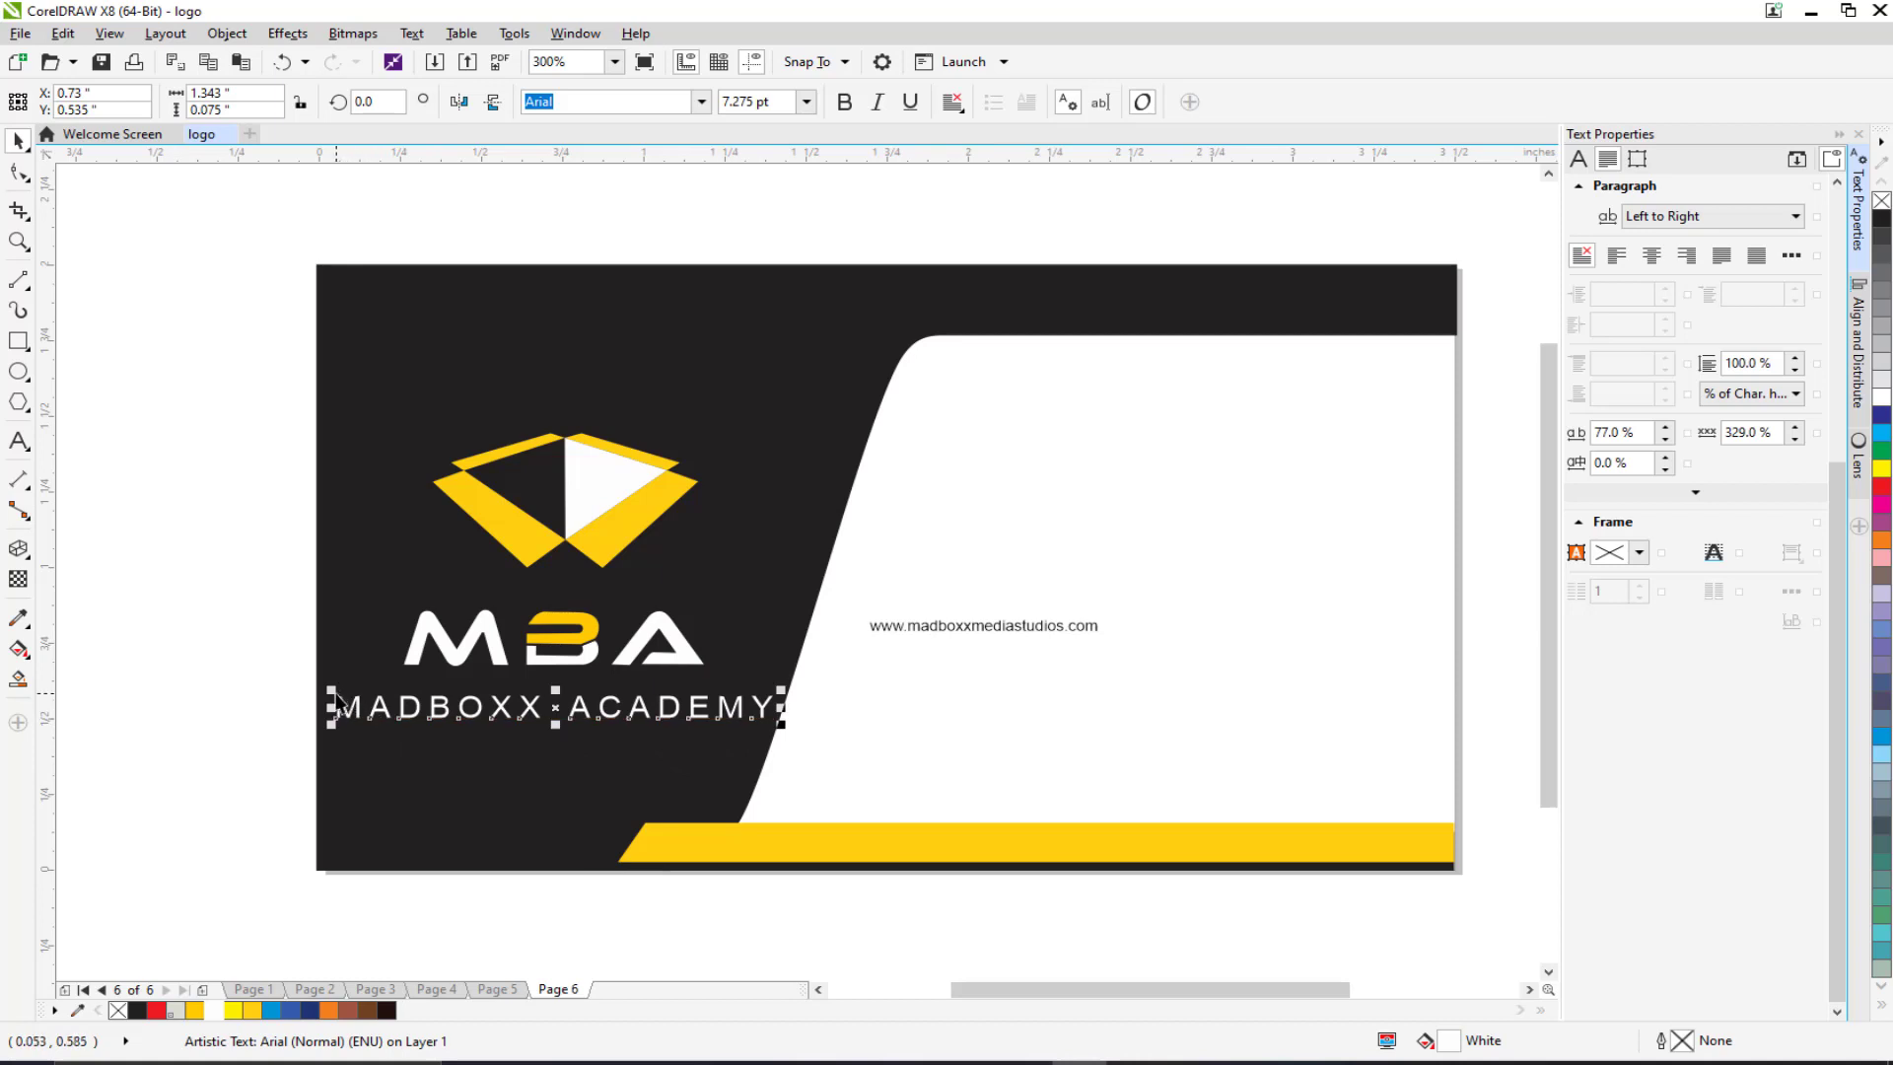
Step: Select the nodes along the black background shape's right edge
left_click(787, 520)
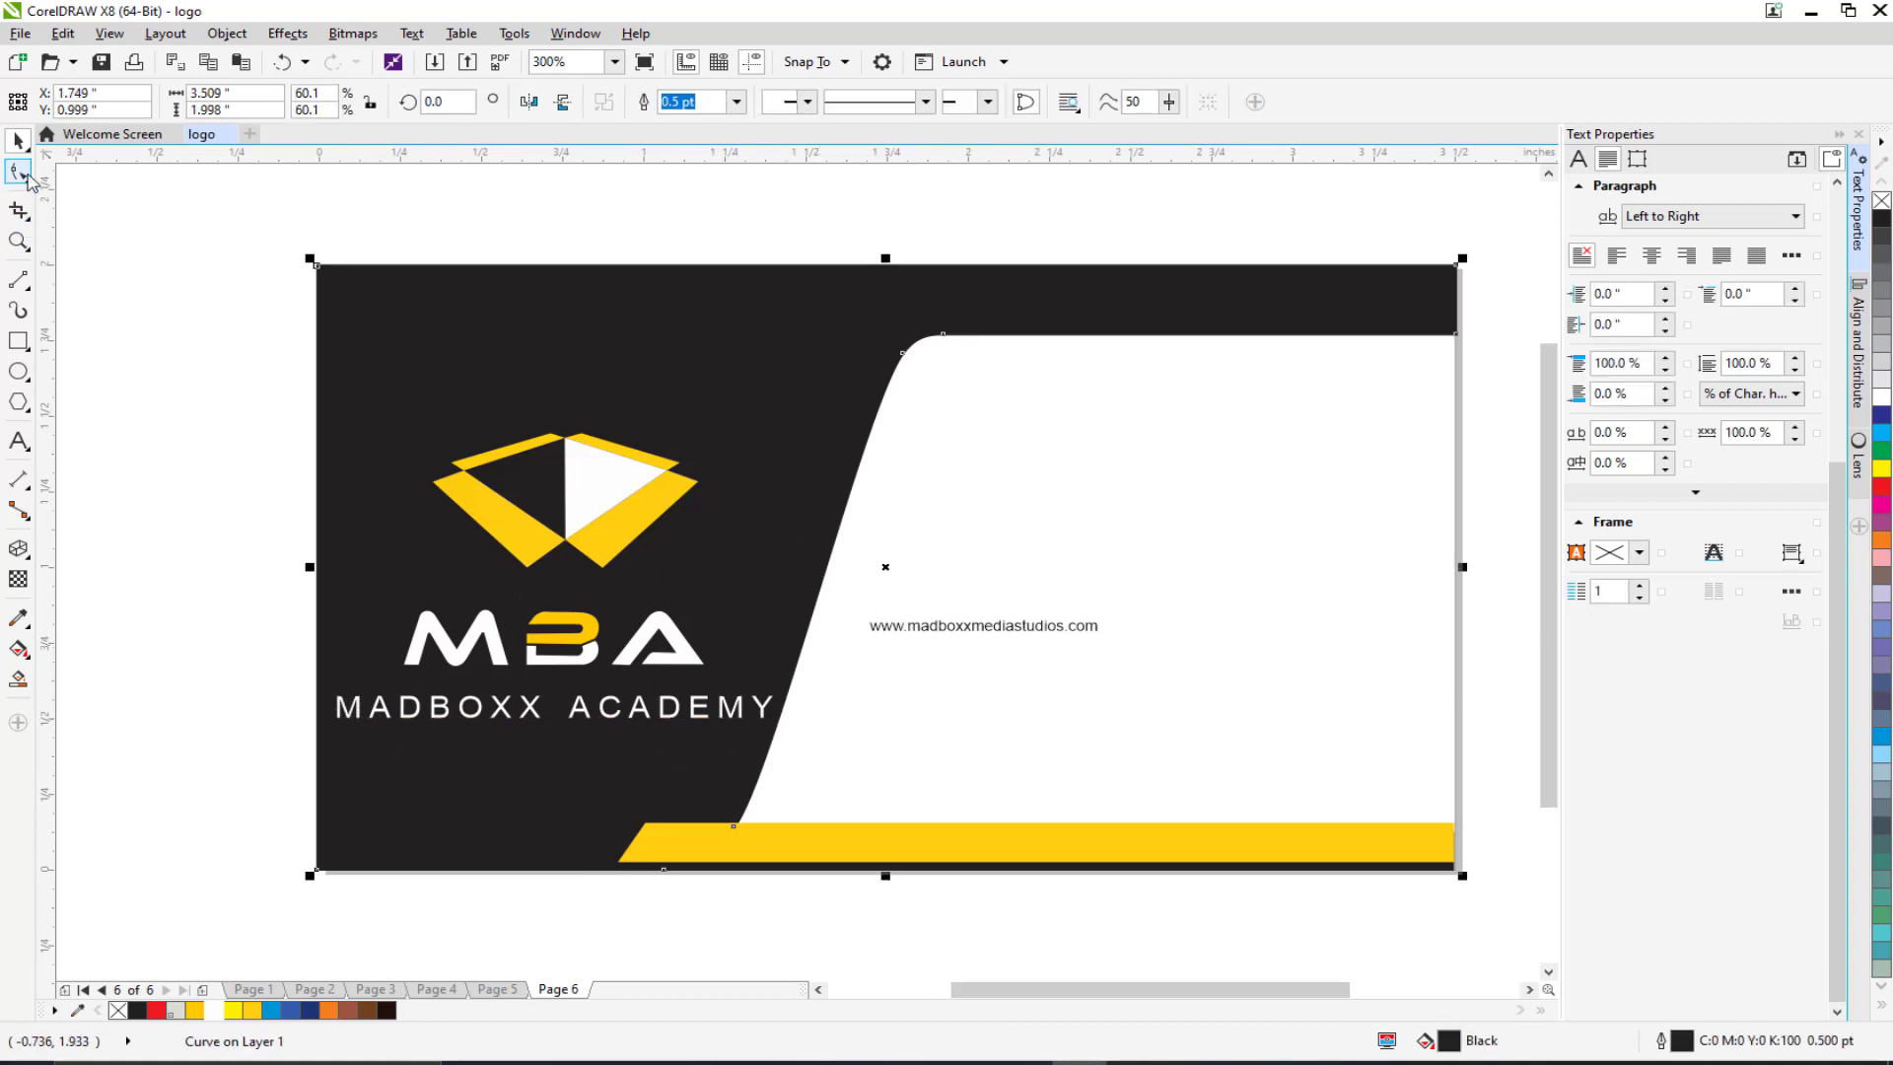
left_click(19, 172)
left_click_drag(992, 317, 700, 882)
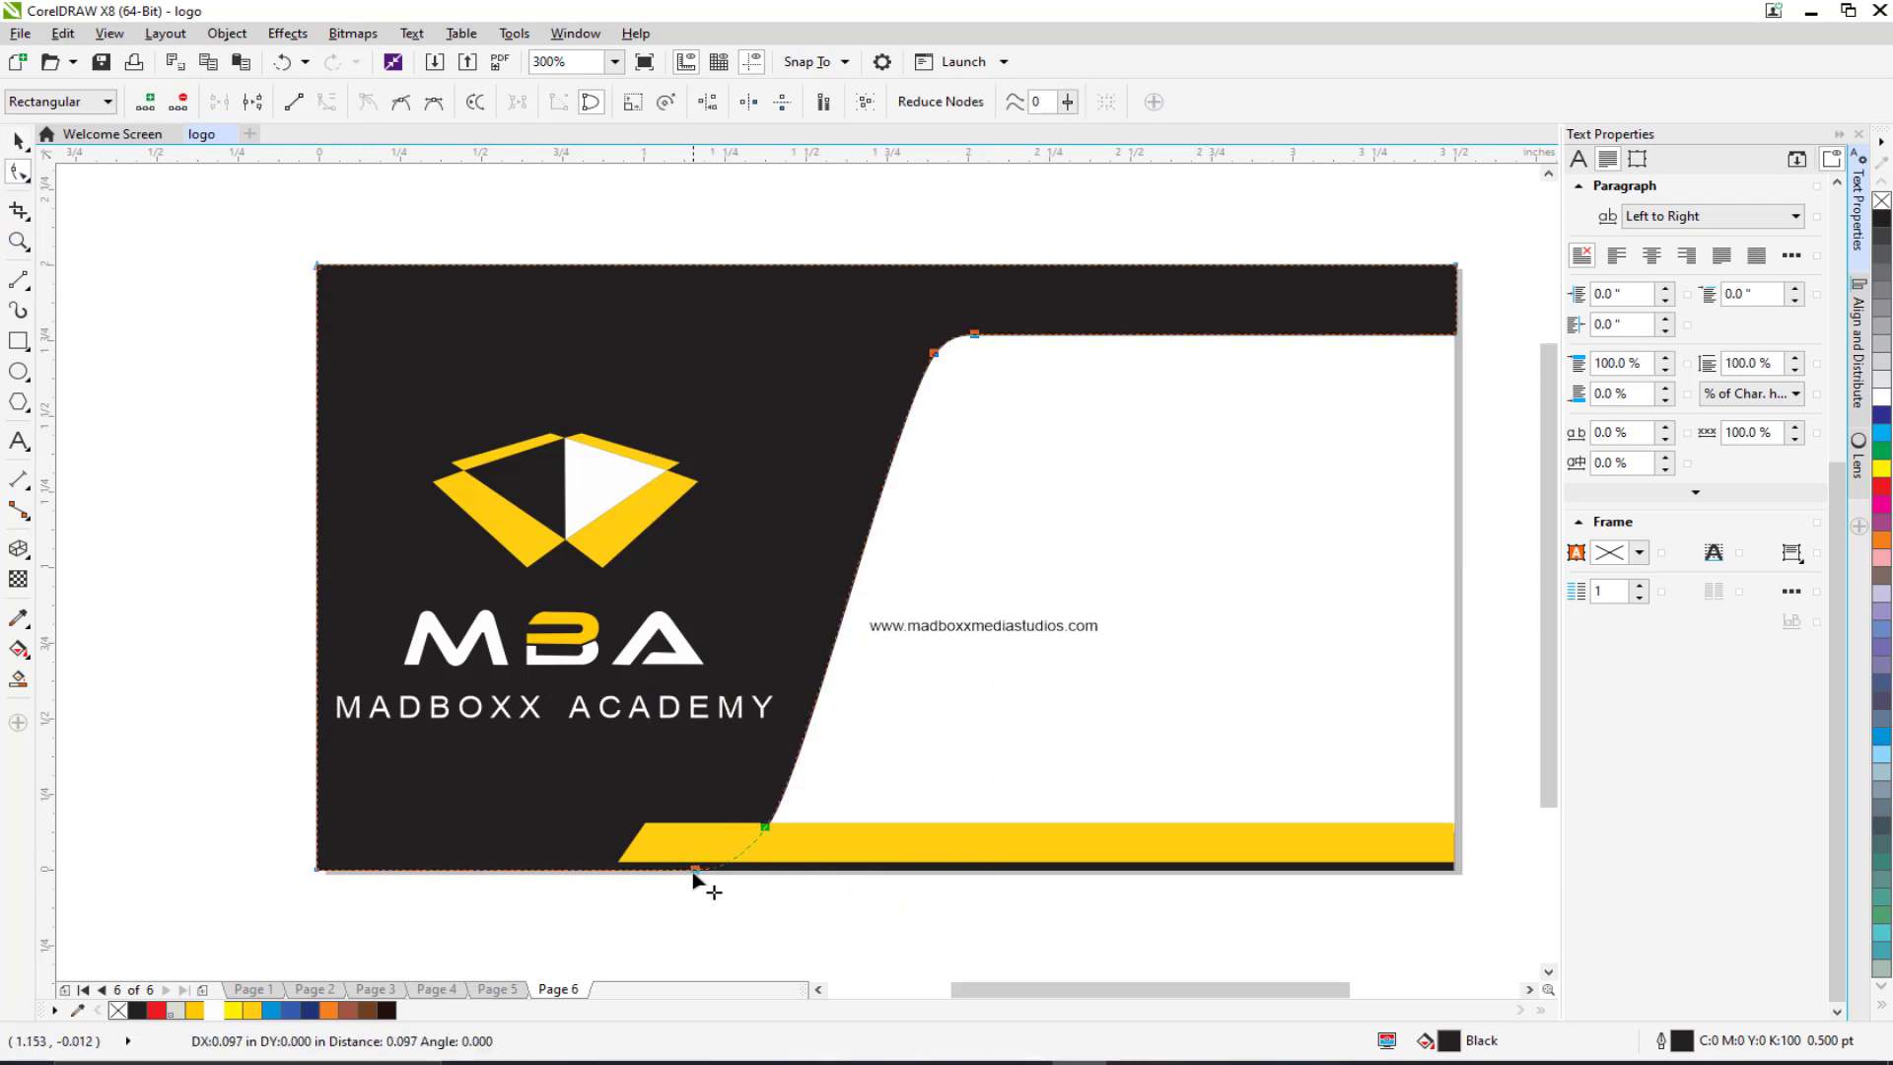
left_click(19, 141)
Step: Set MADBOXX ACADEMY to 7 pt and nudge it up and right
left_click(377, 719)
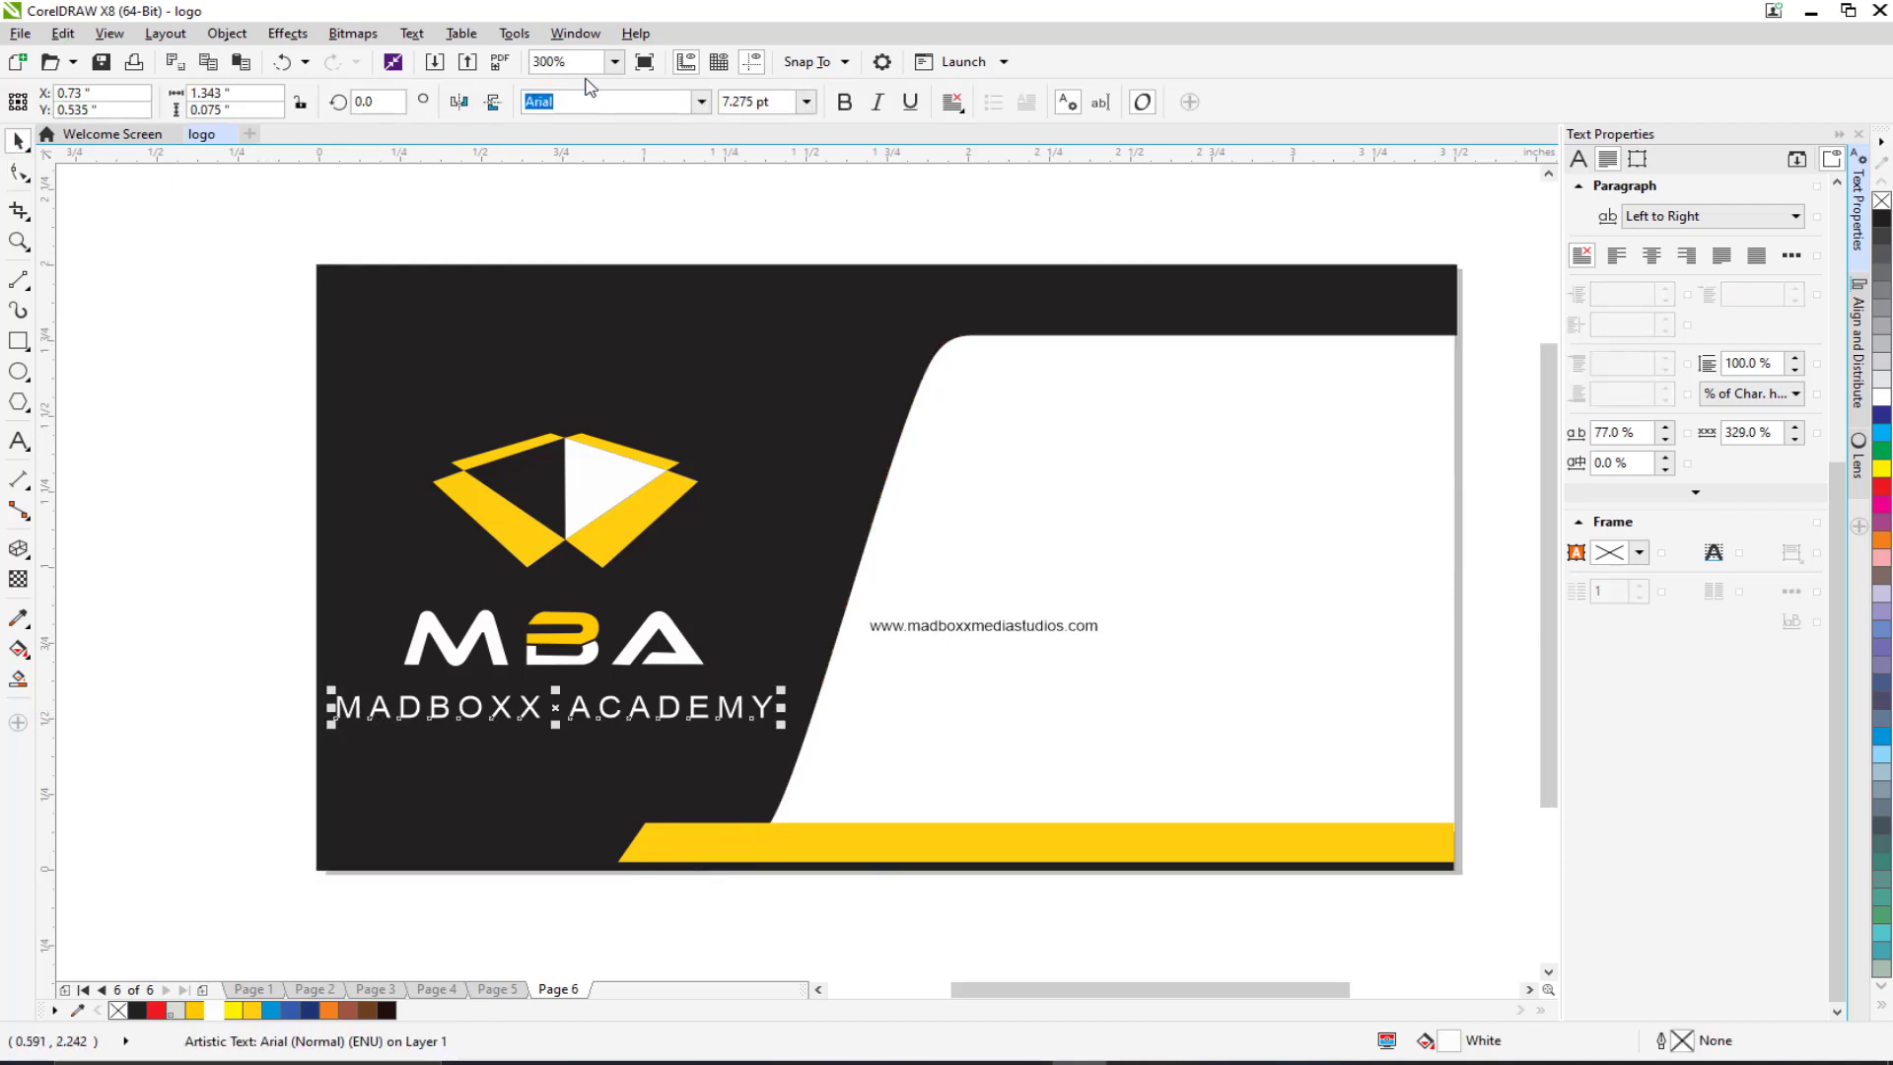
left_click_drag(776, 104, 717, 108)
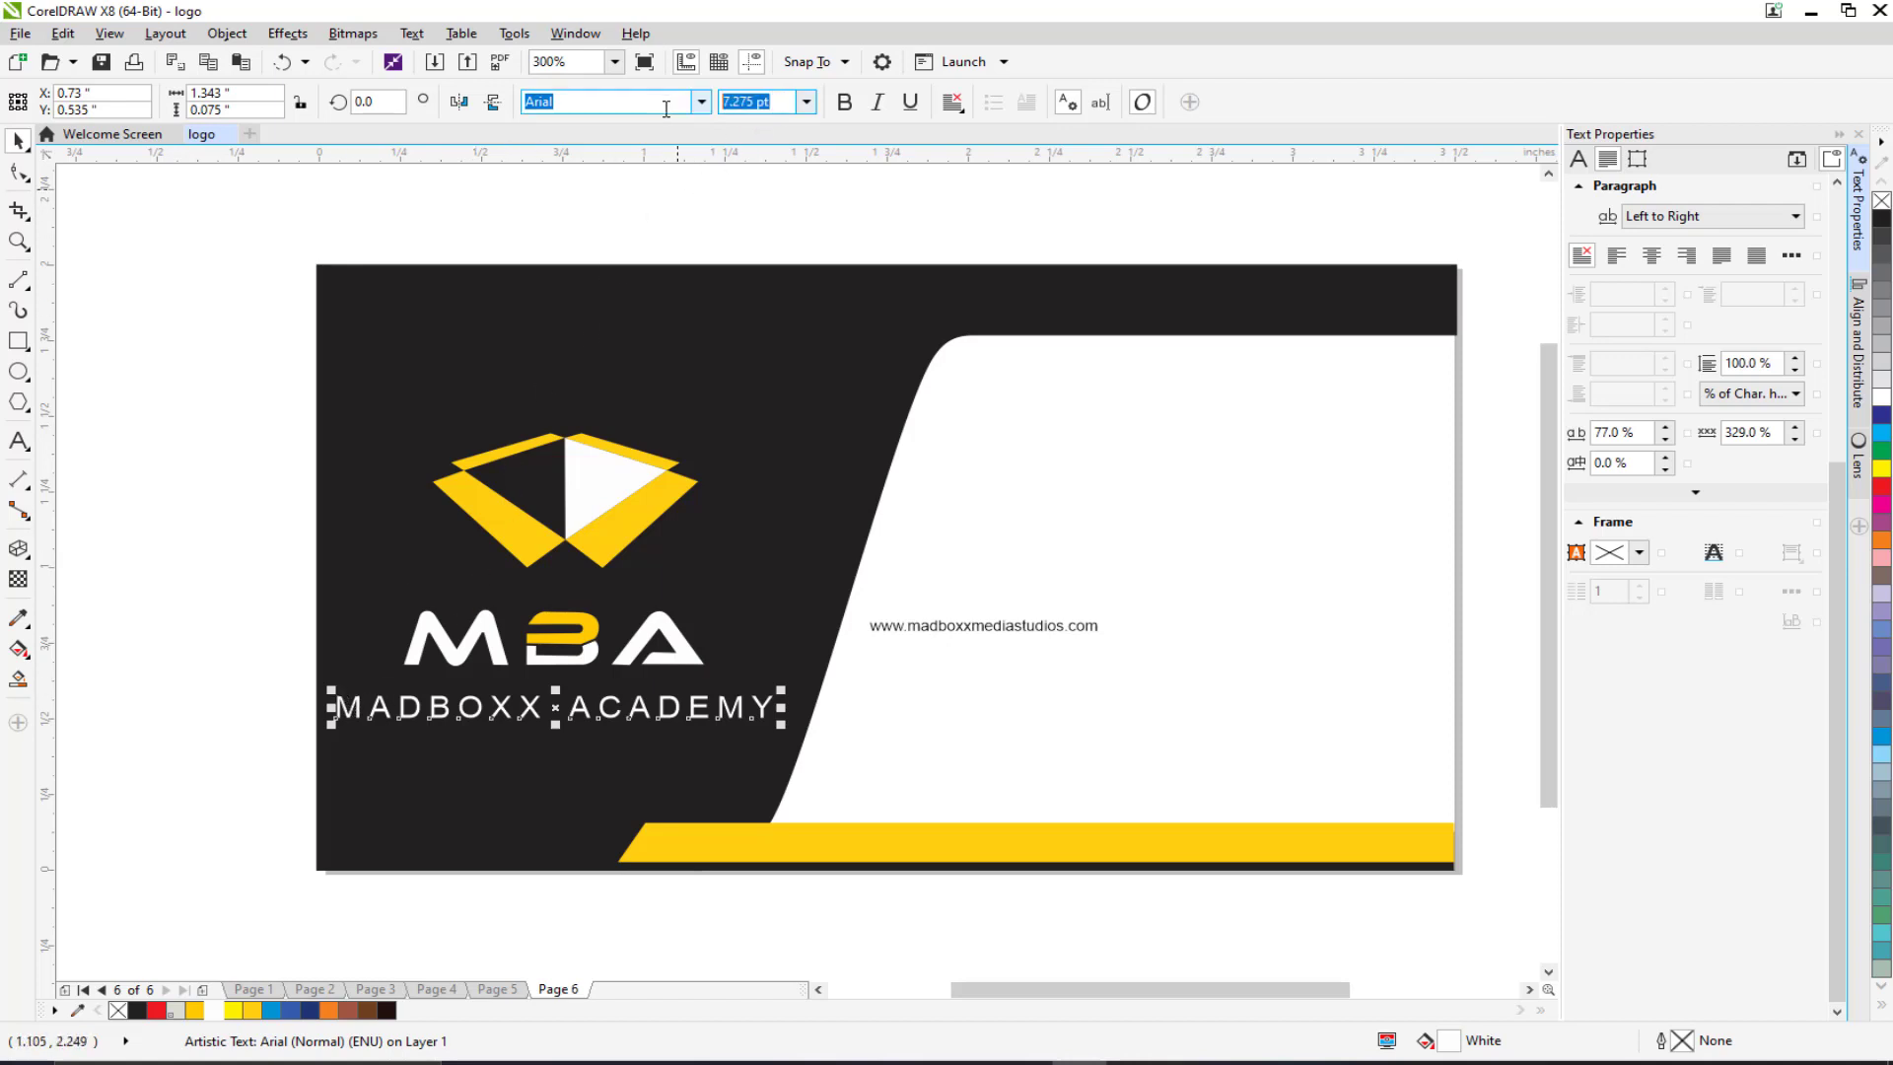
type("7")
key("Return")
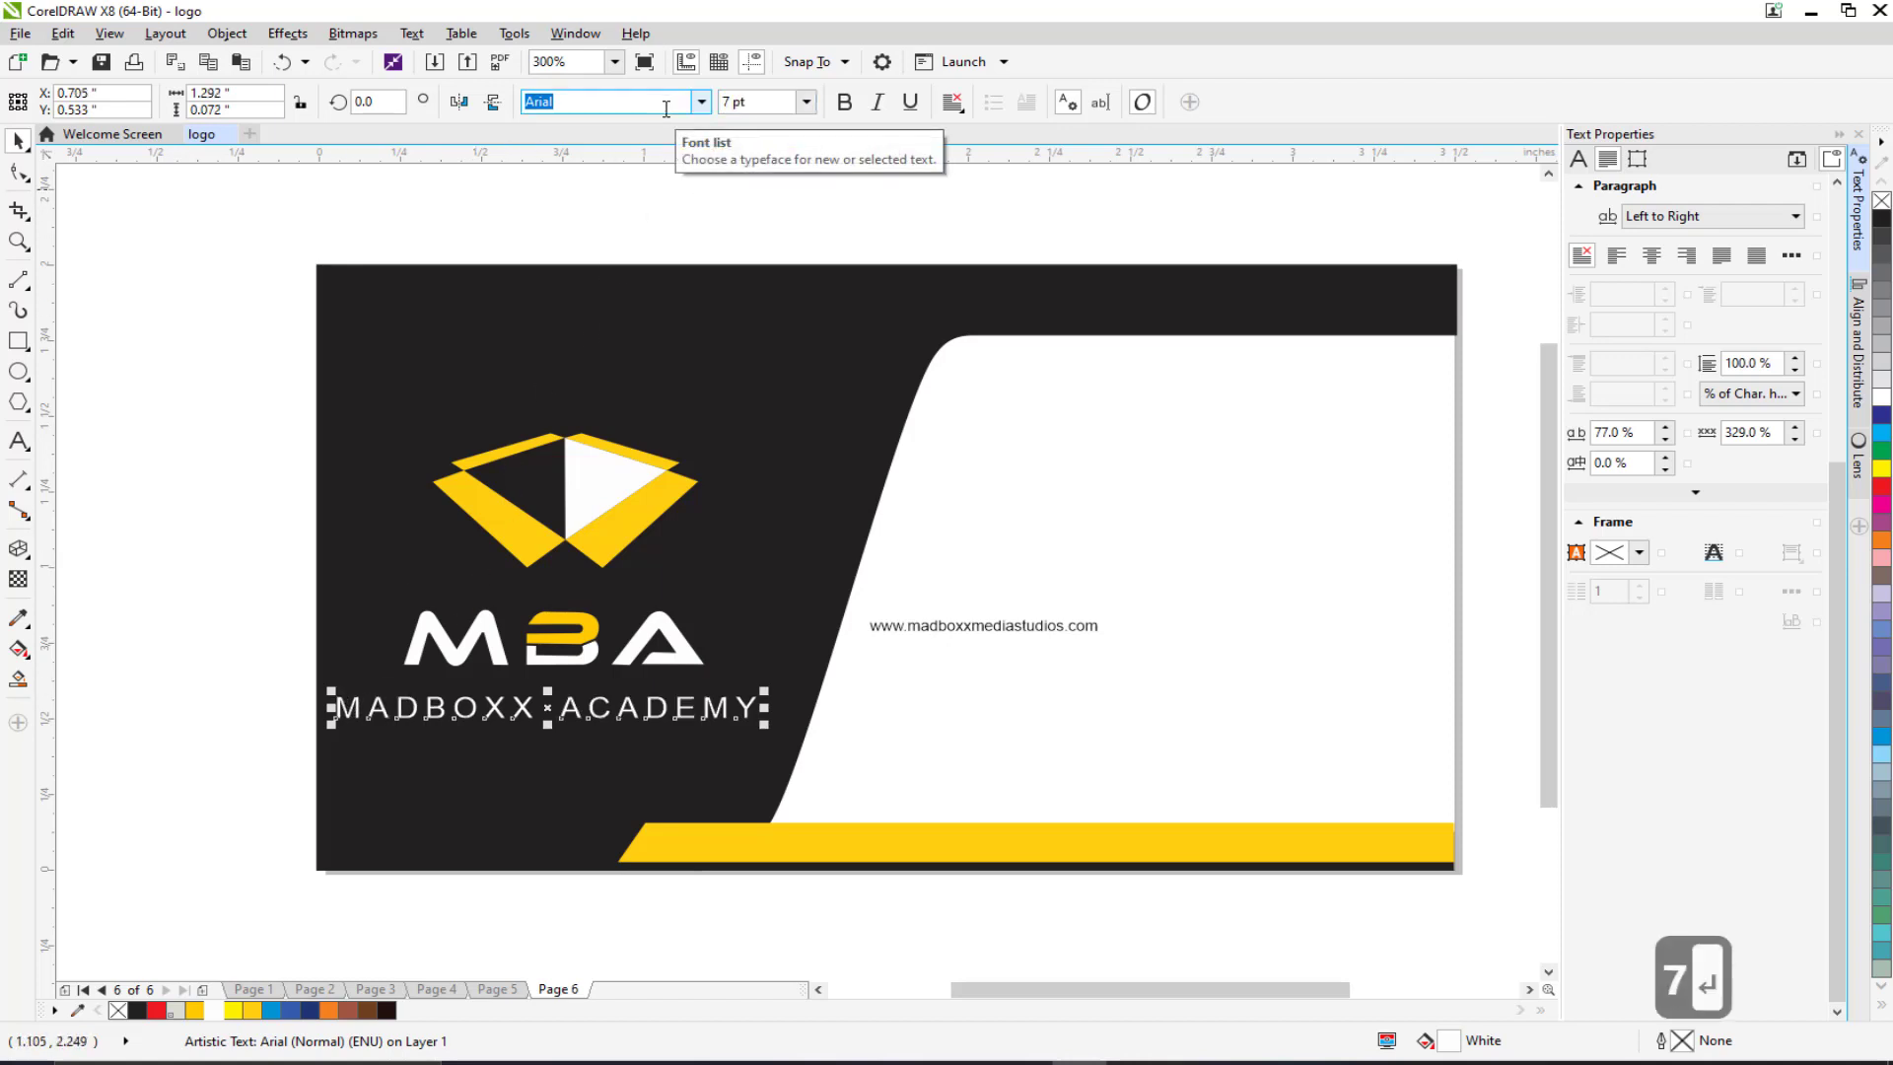
left_click(177, 680)
left_click_drag(361, 714, 379, 708)
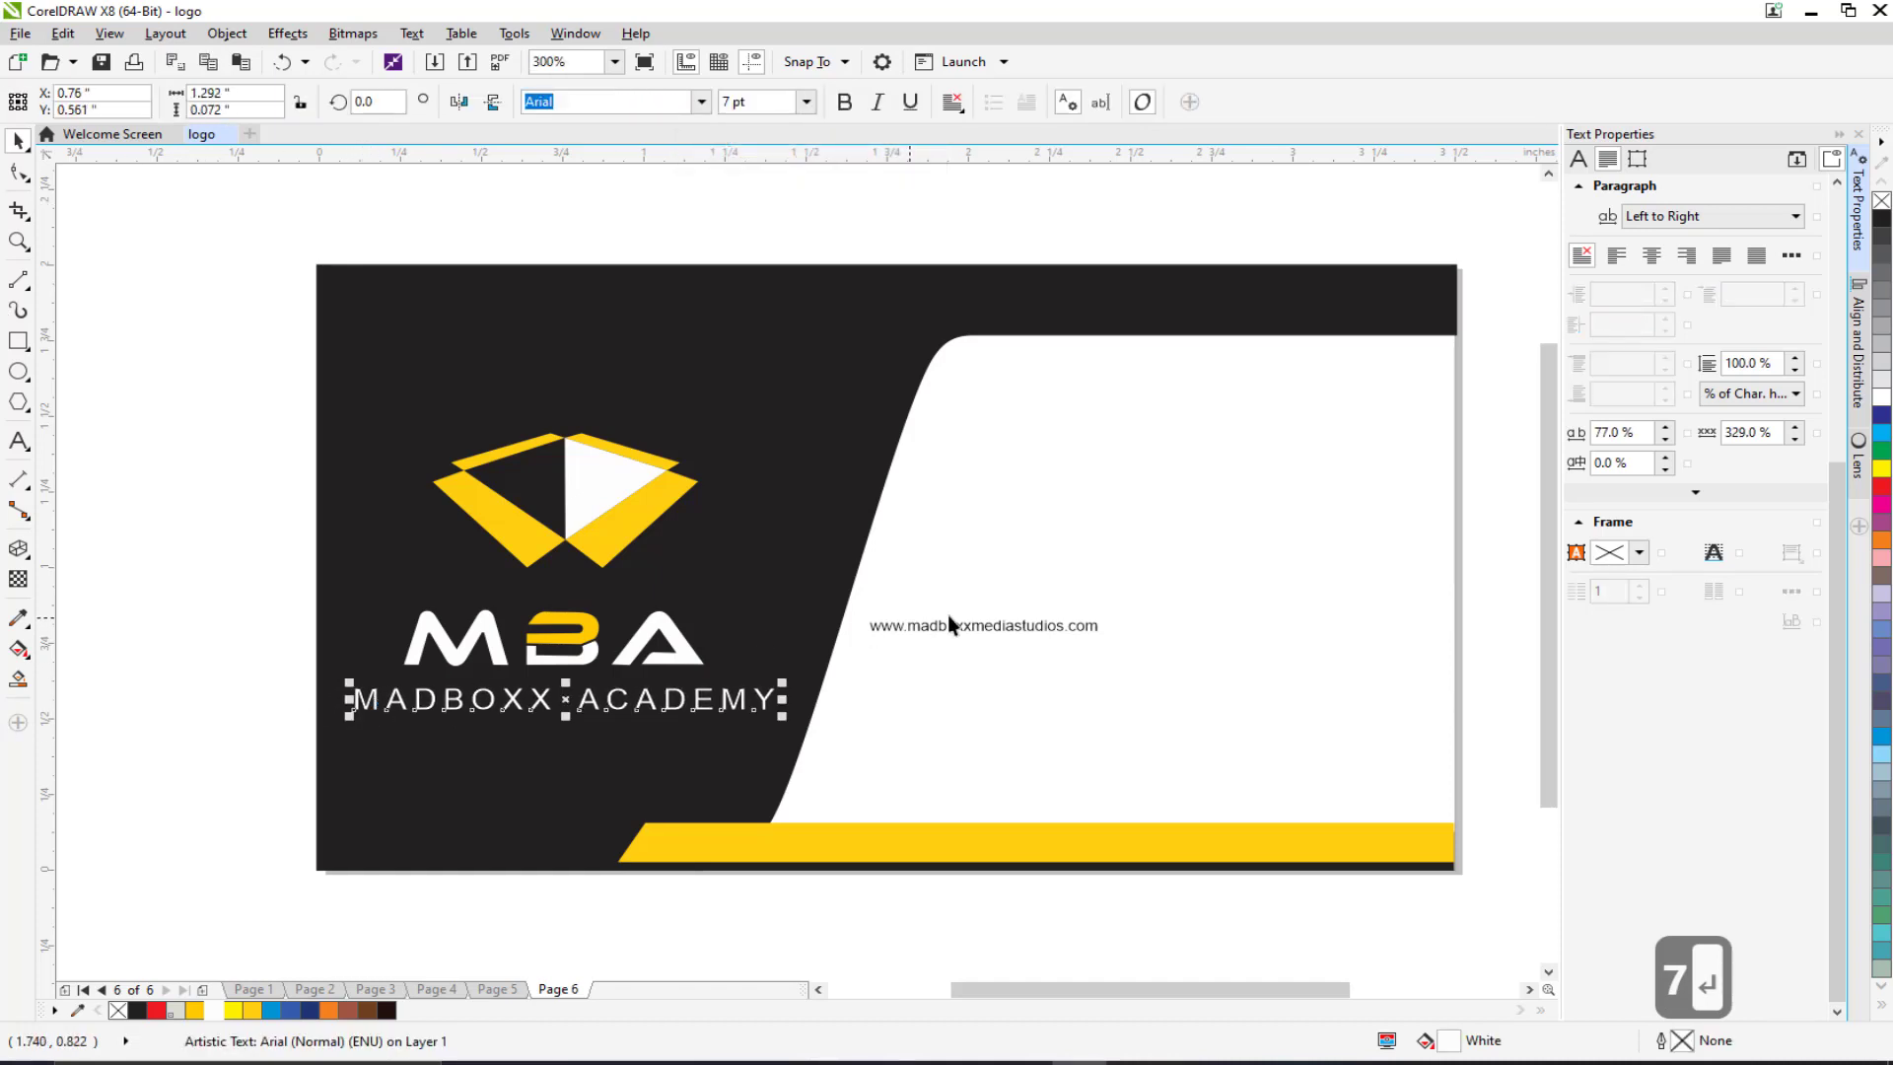
Step: Delete the website address text and bring the whole card into view
left_click(980, 625)
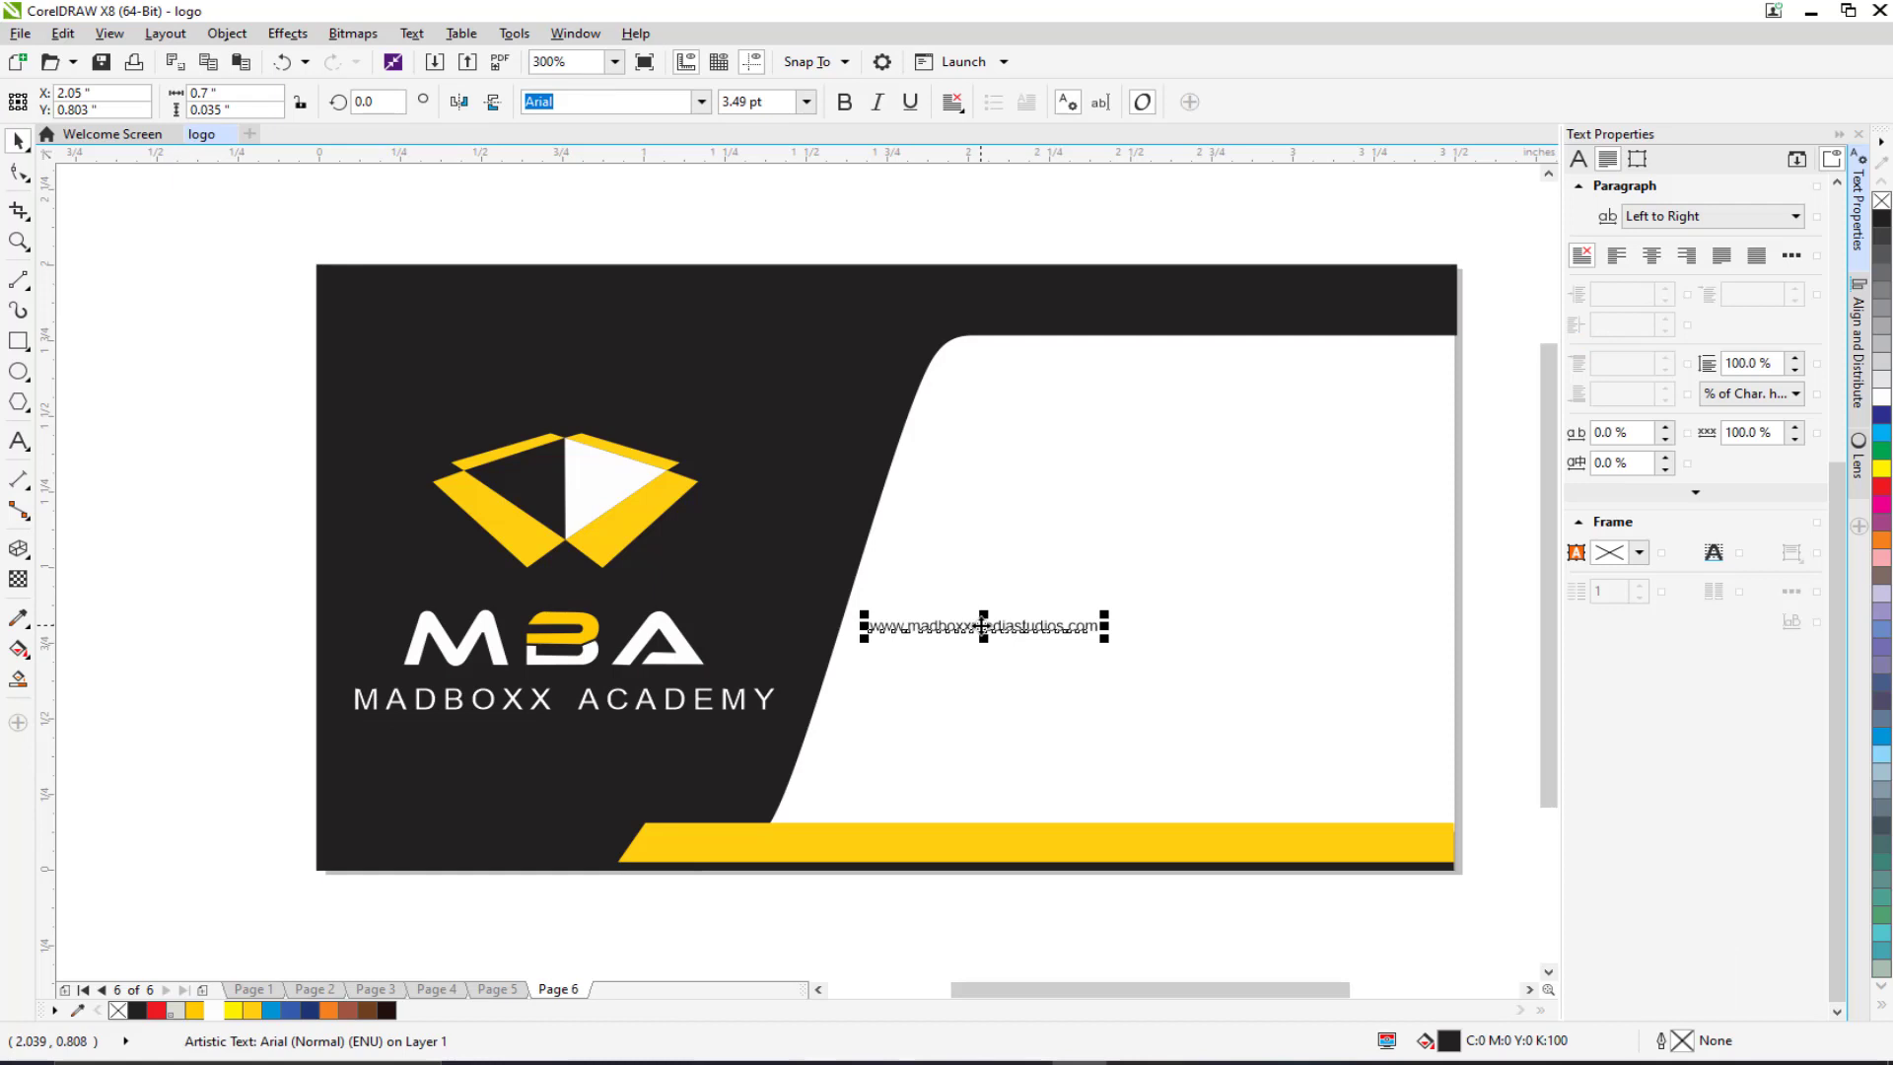
key("Delete")
left_click_drag(775, 623, 705, 671)
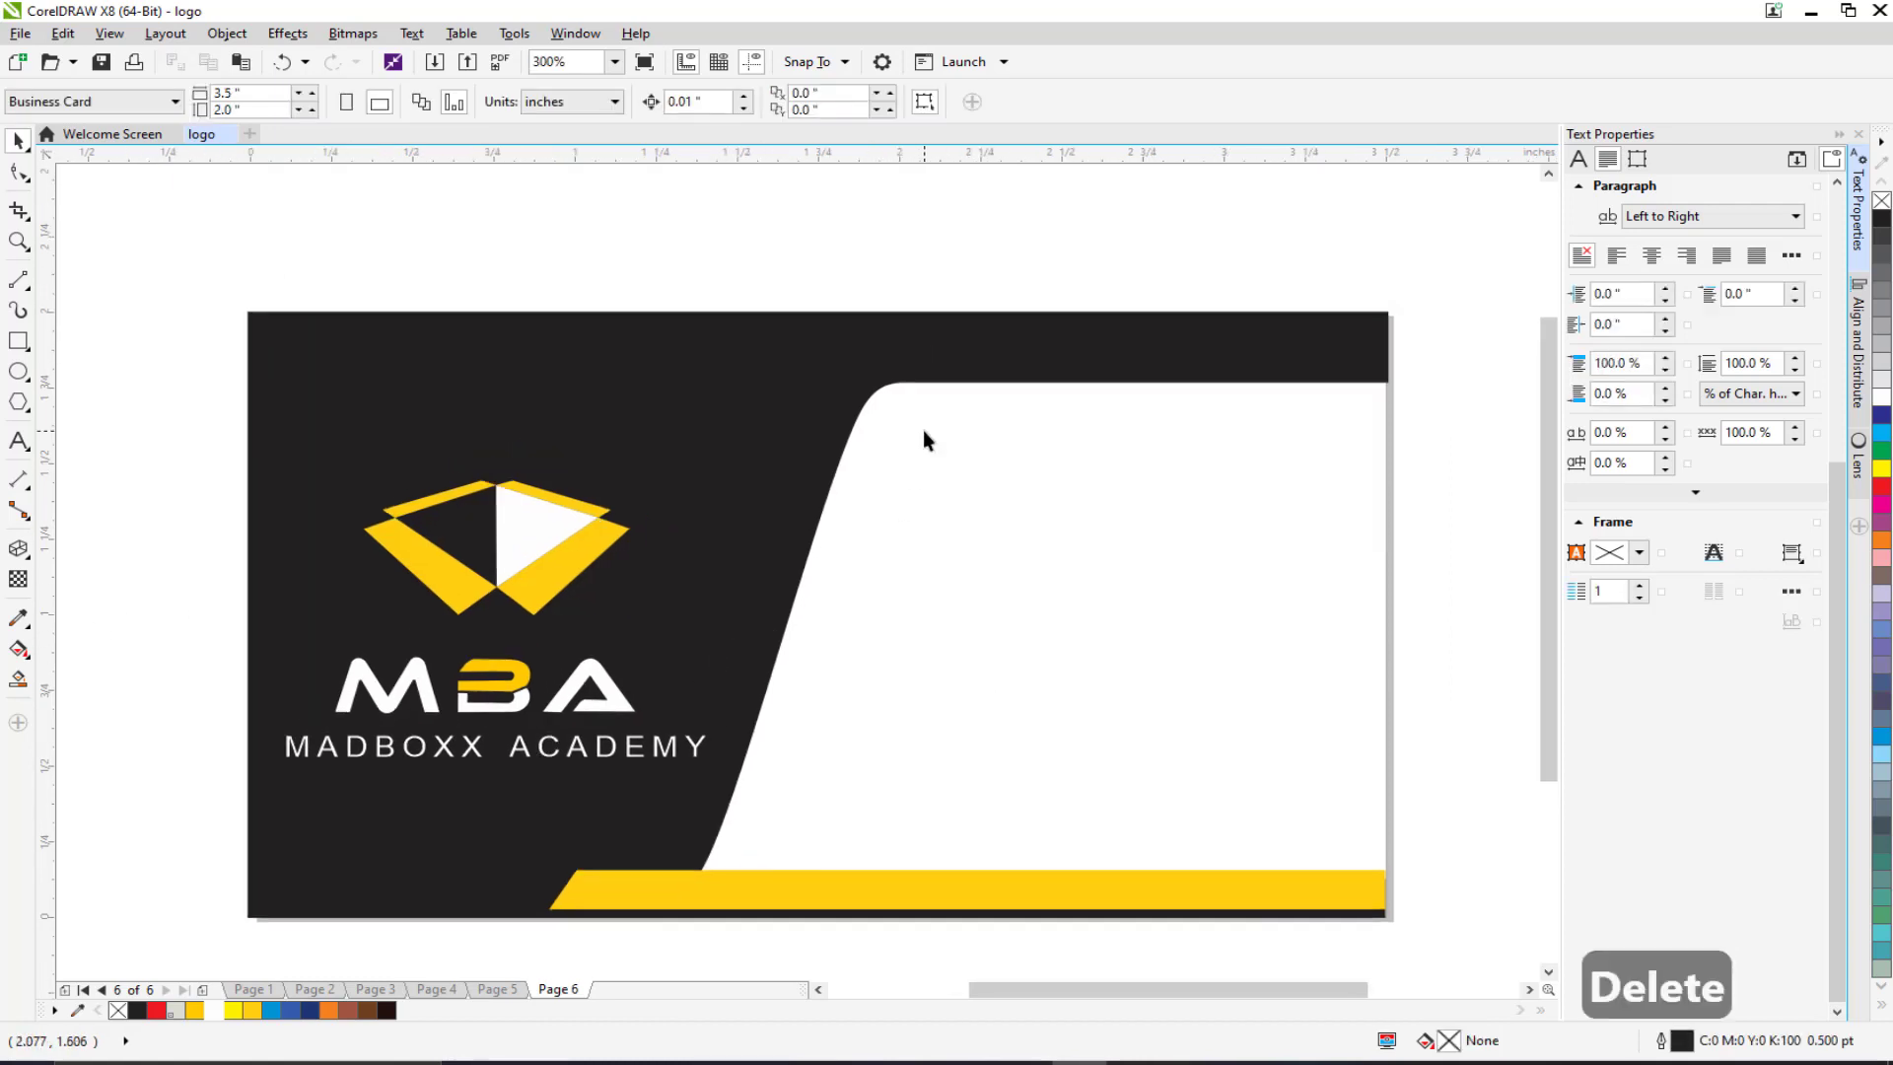
left_click(907, 376)
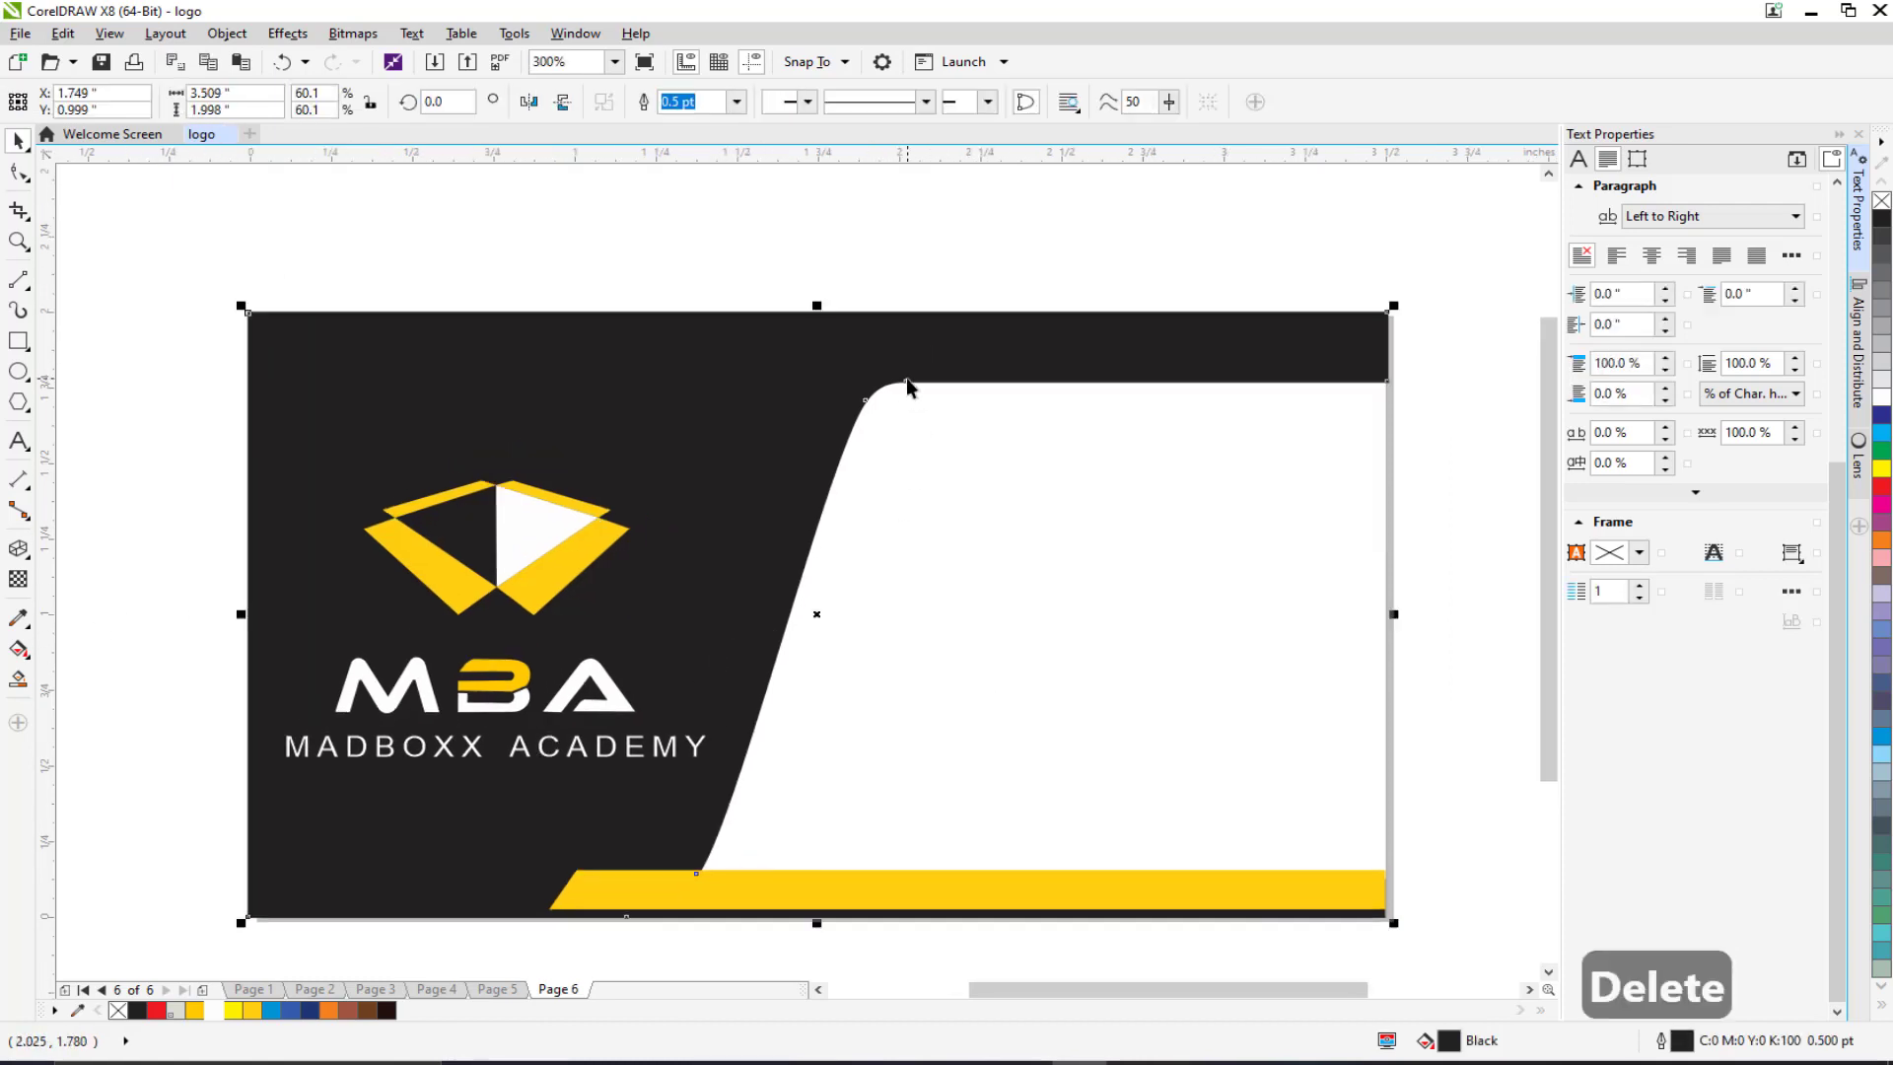
Step: Add the cardholder's full name in capitals on the white area at 8 pt
left_click(19, 446)
left_click(941, 486)
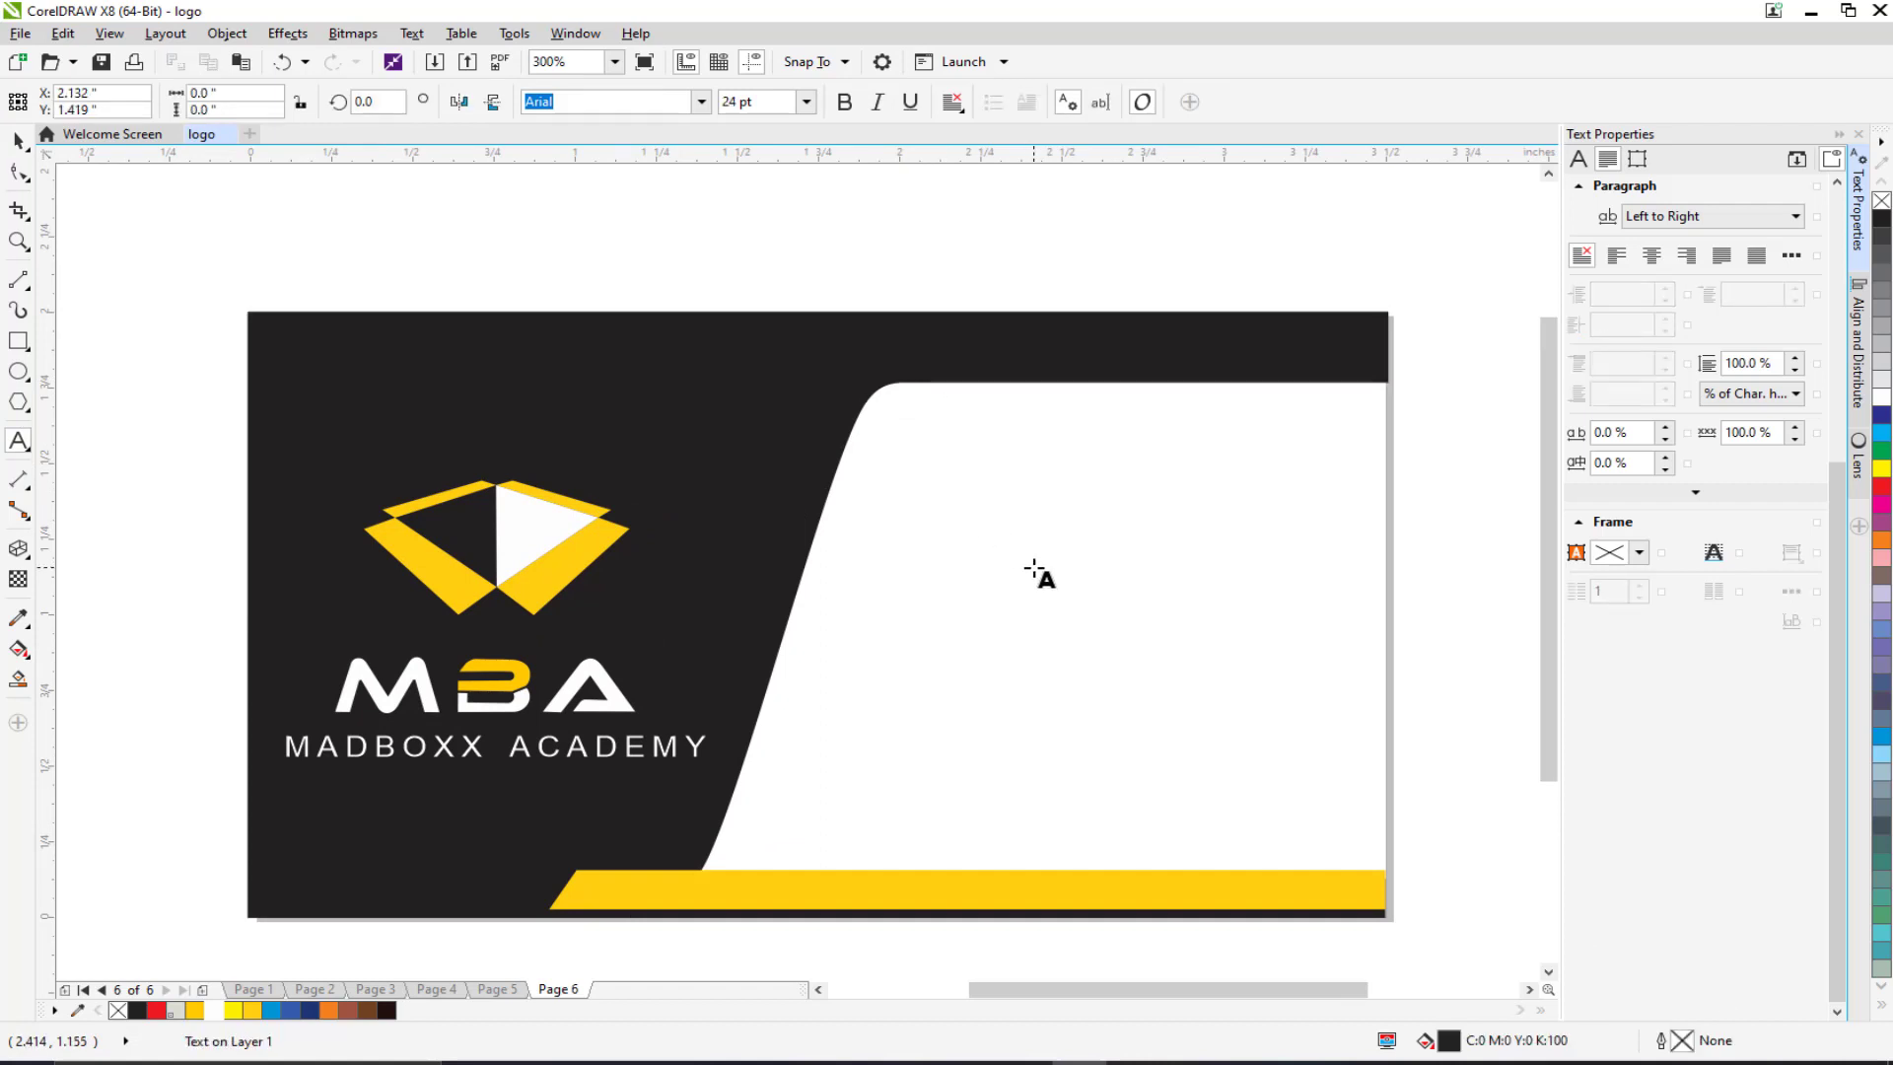
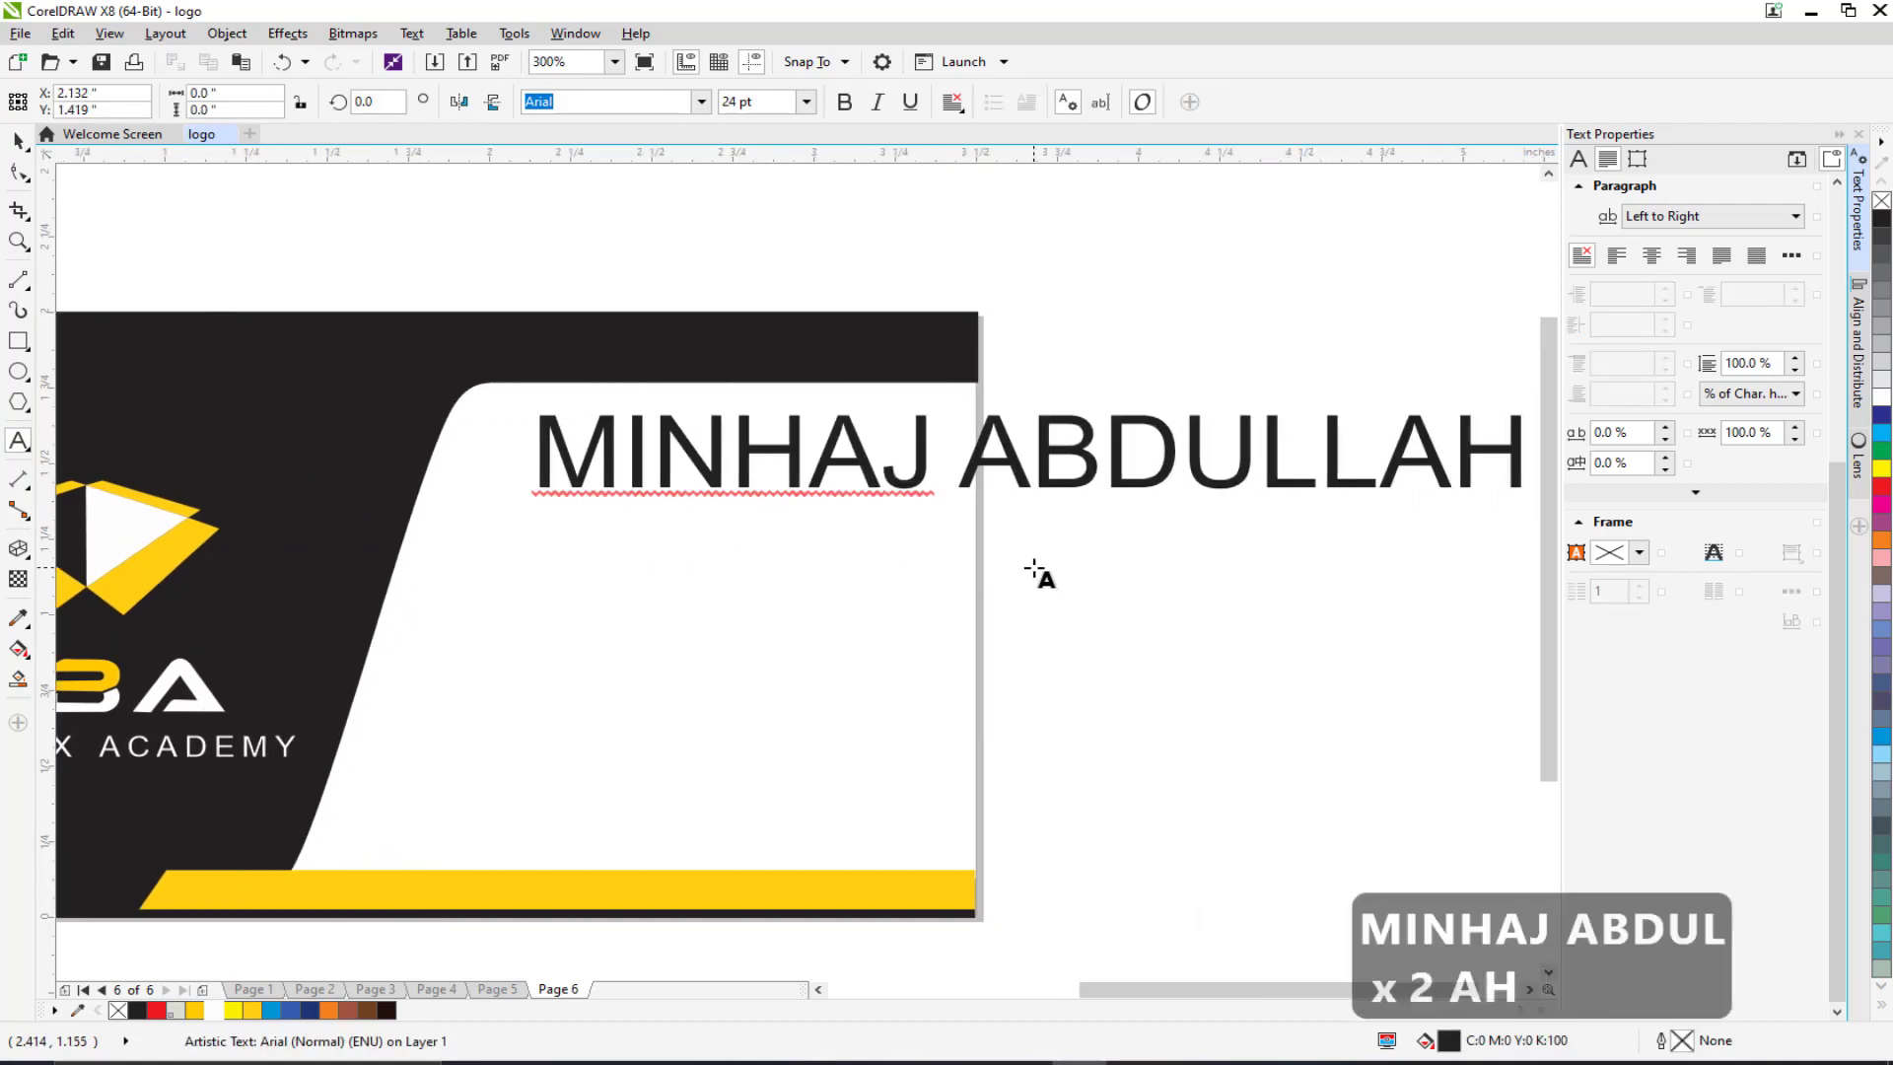
key("F3")
left_click(17, 141)
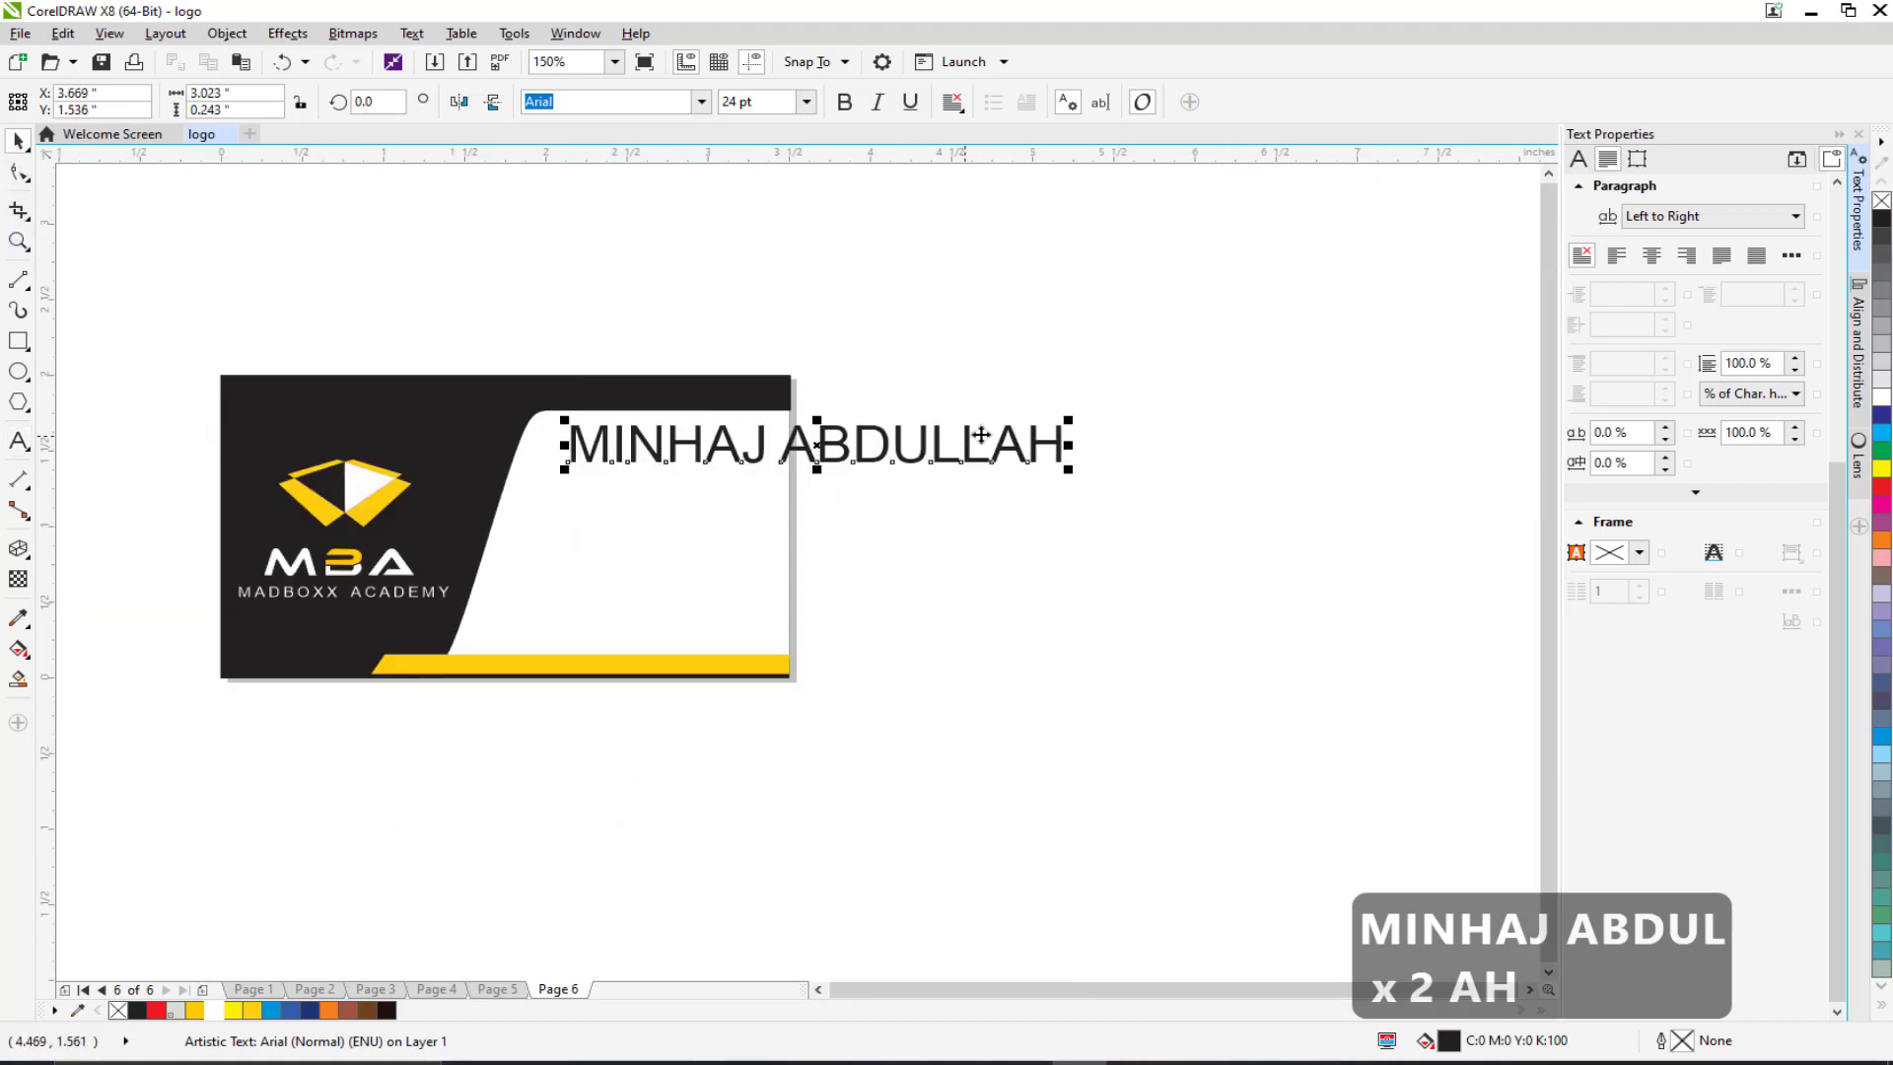
left_click_drag(1065, 427, 820, 437)
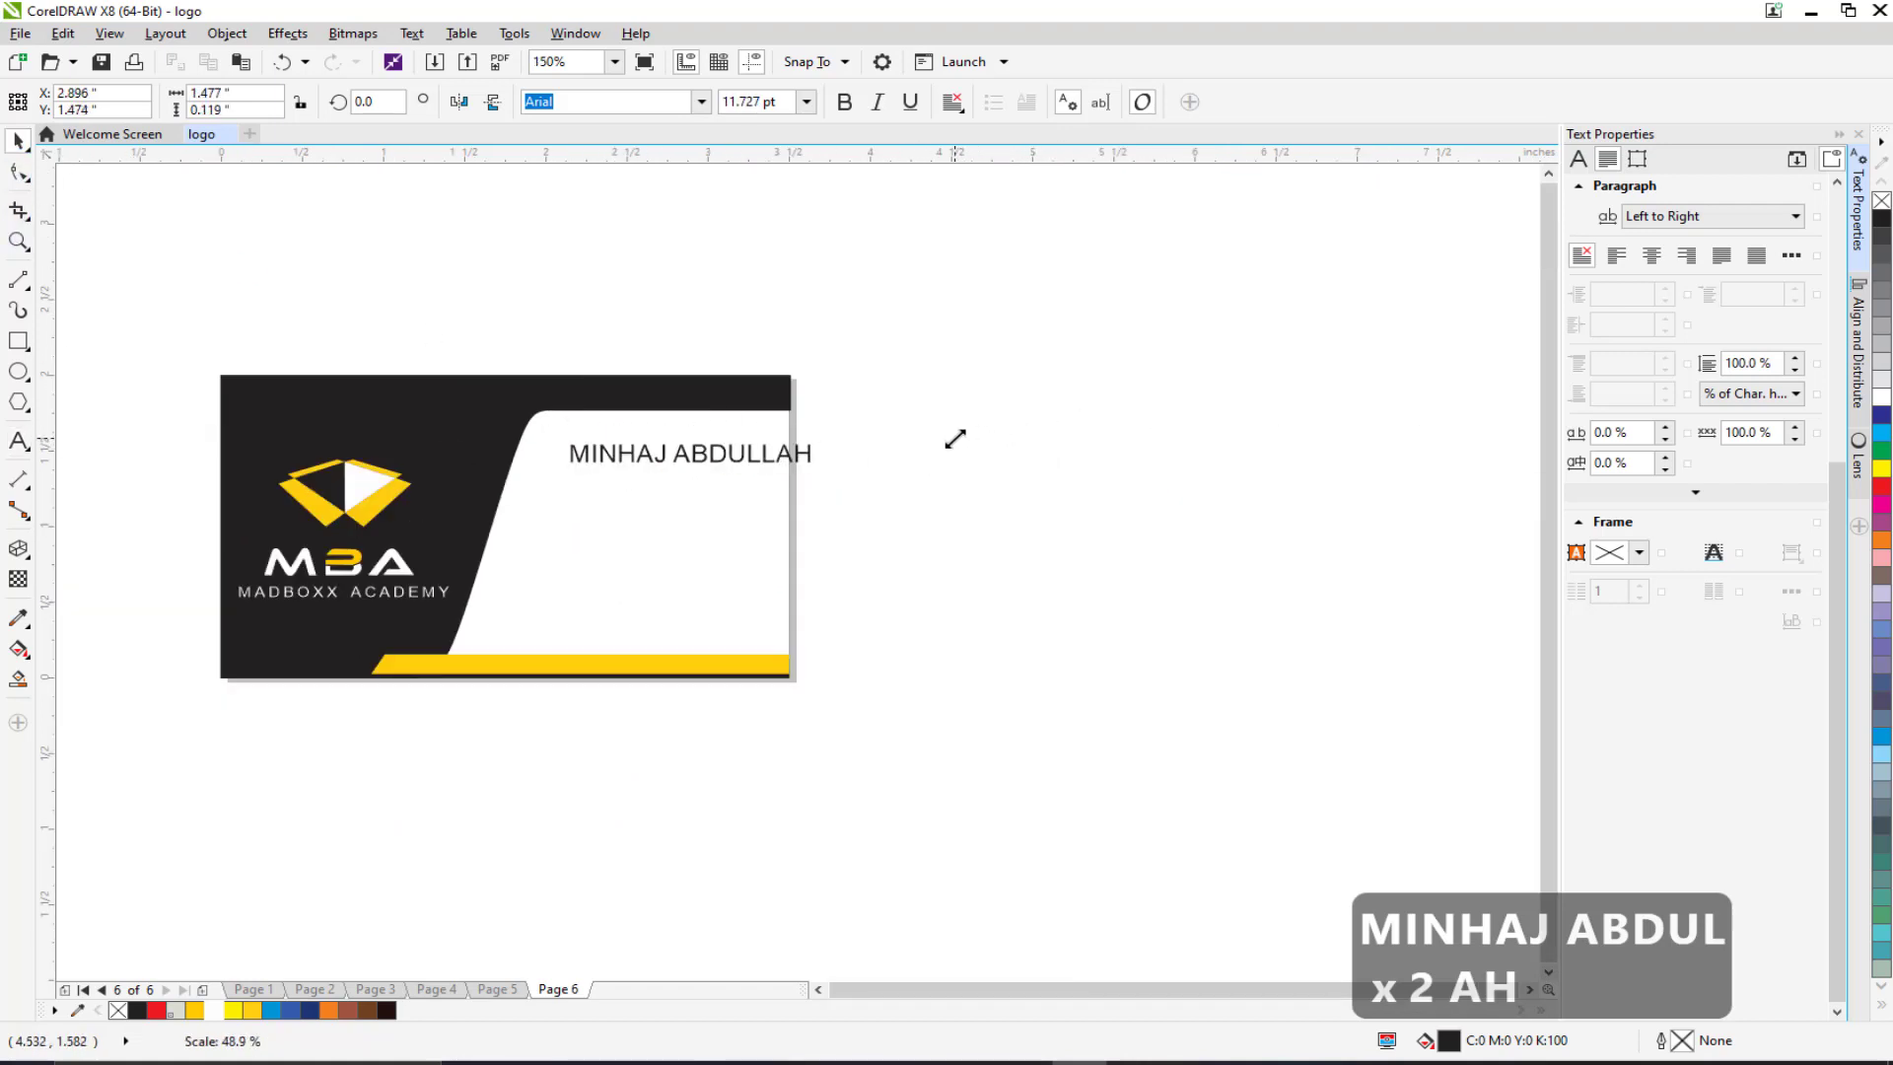
left_click(757, 102)
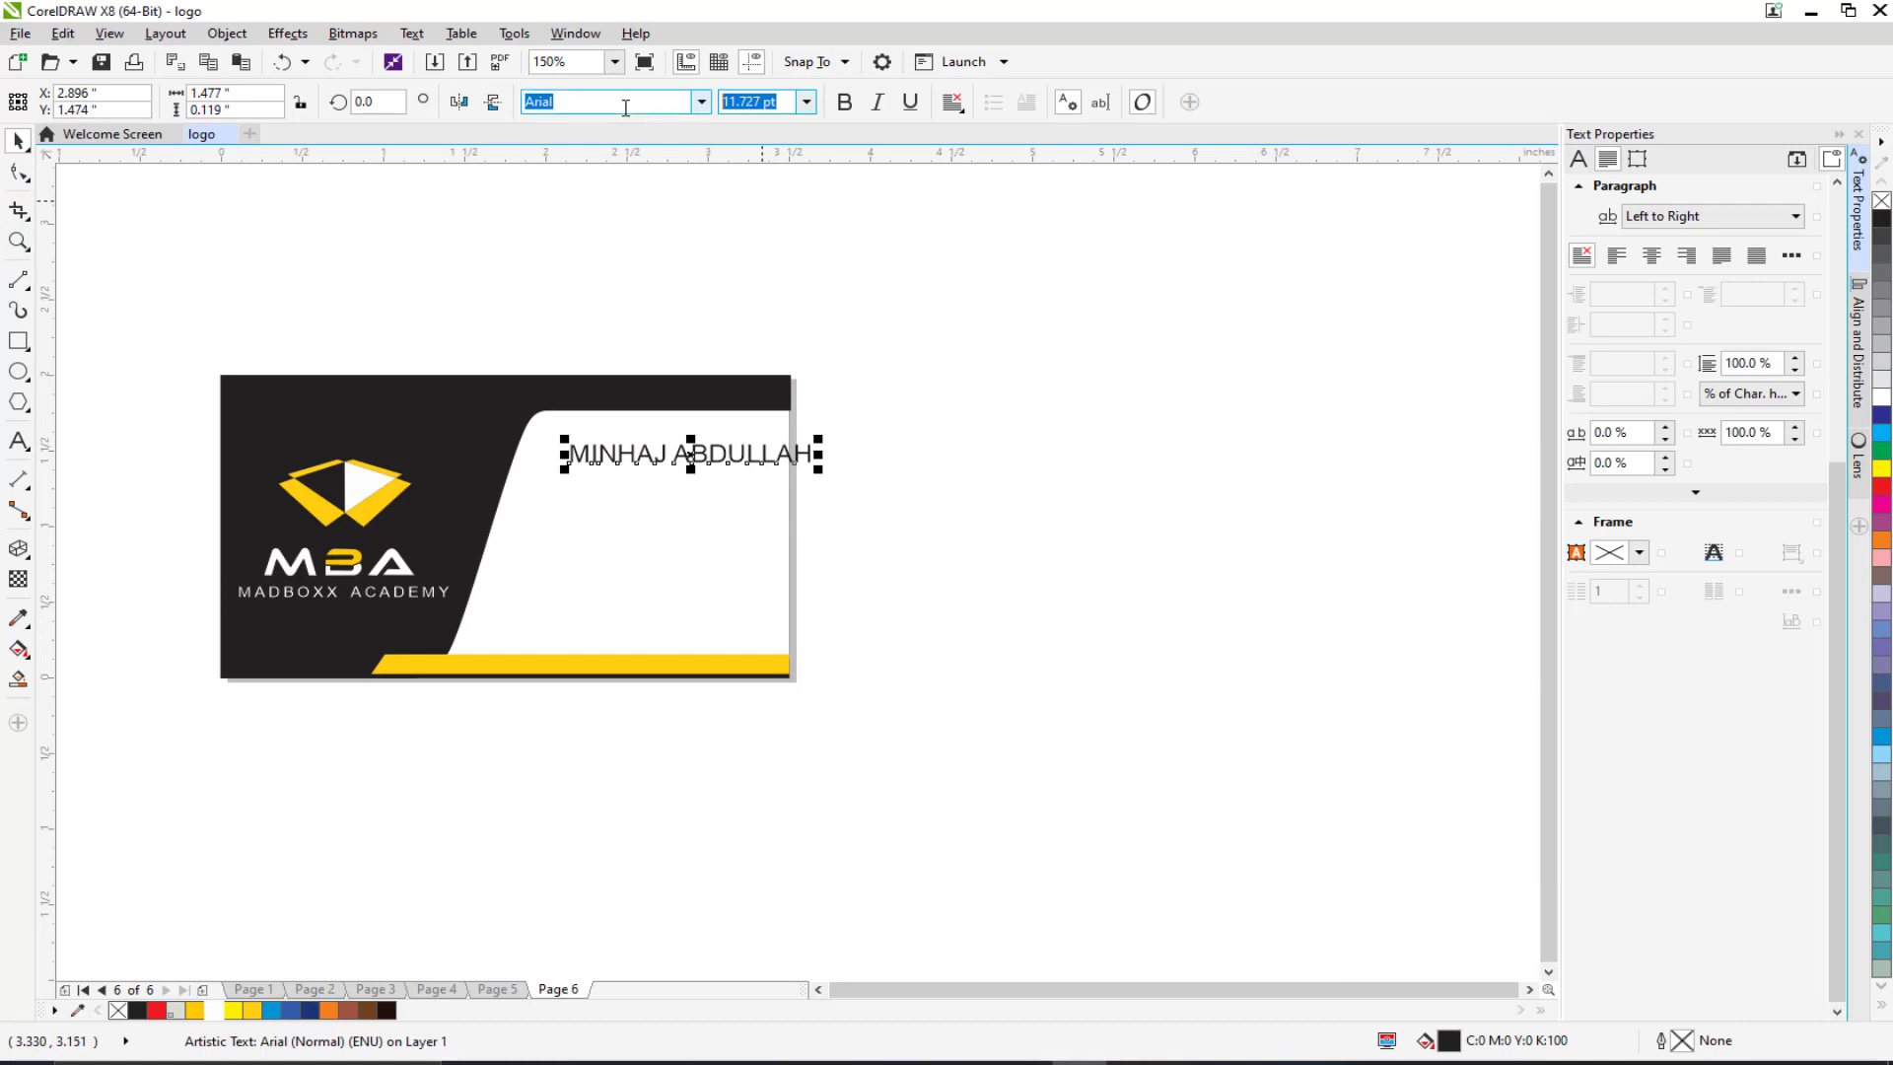
type("8")
key("Return")
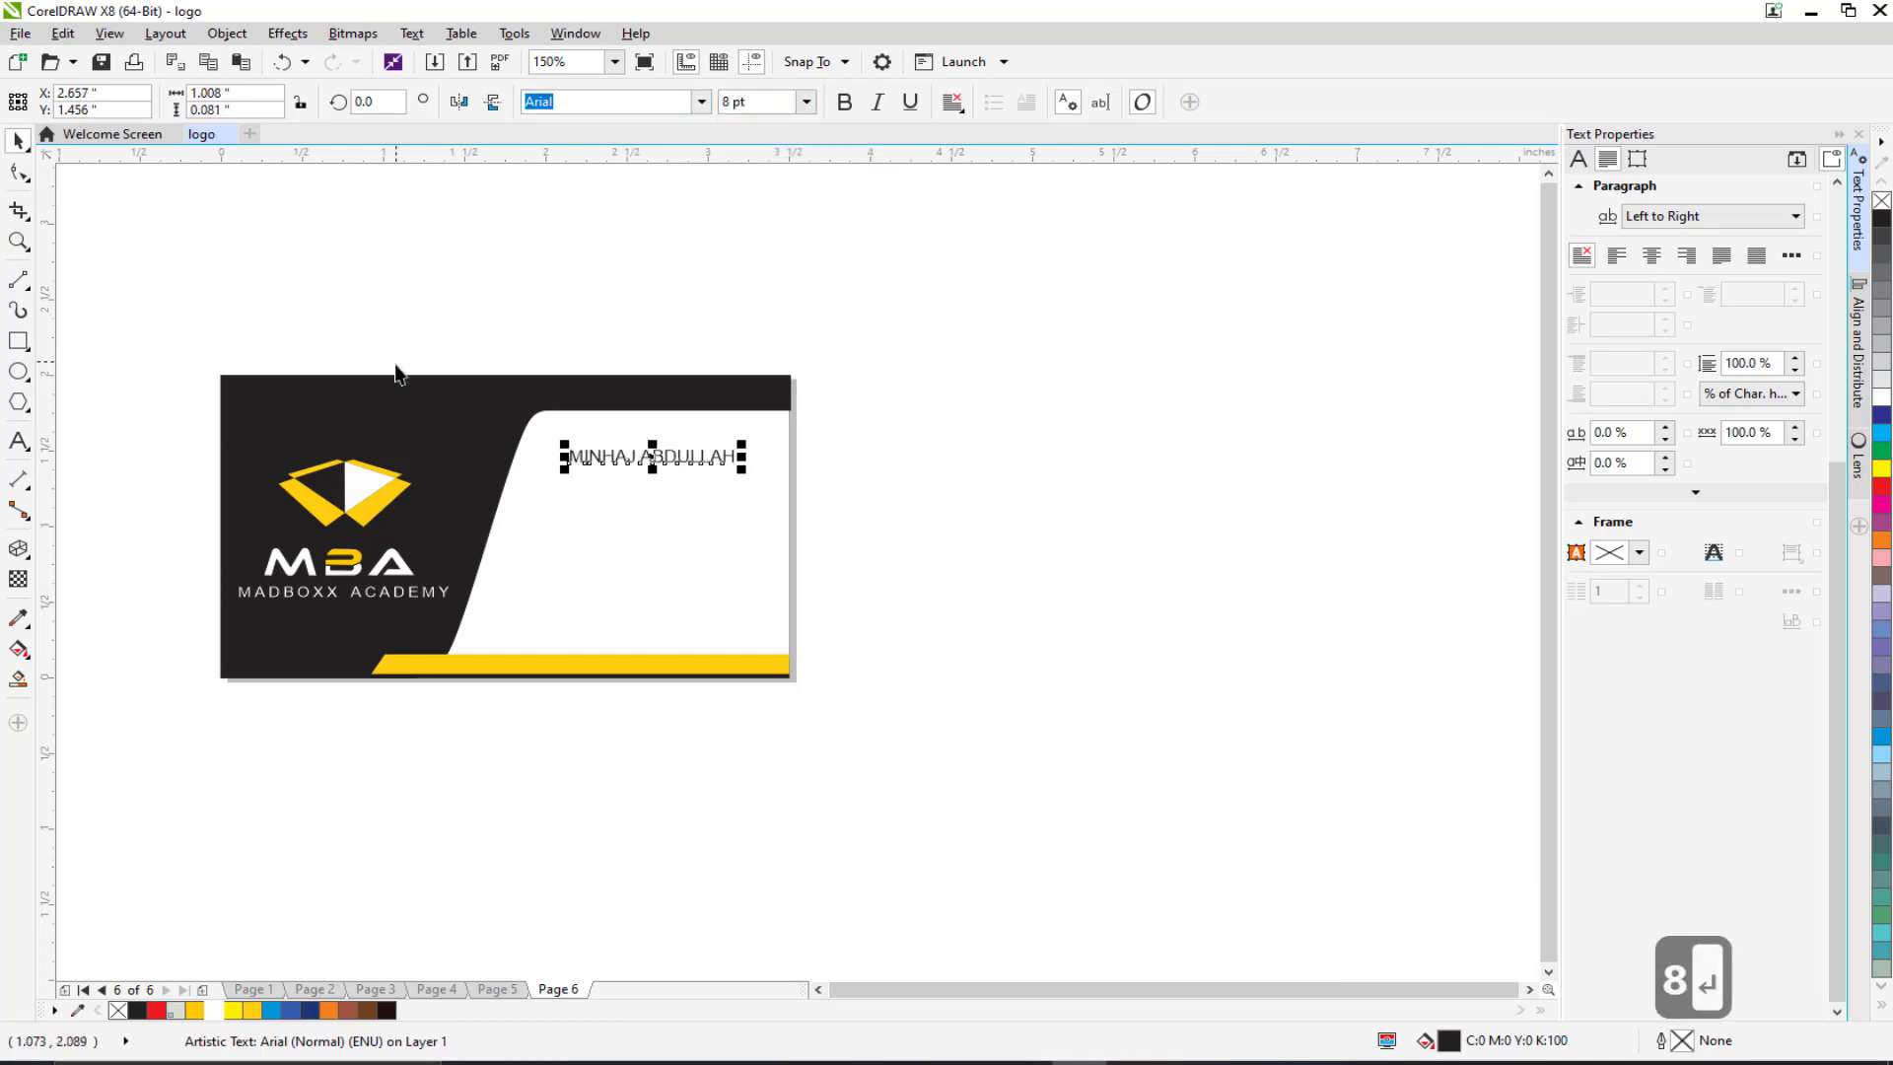
scroll(626, 332, "up", 1)
left_click_drag(303, 438, 536, 307)
left_click(22, 440)
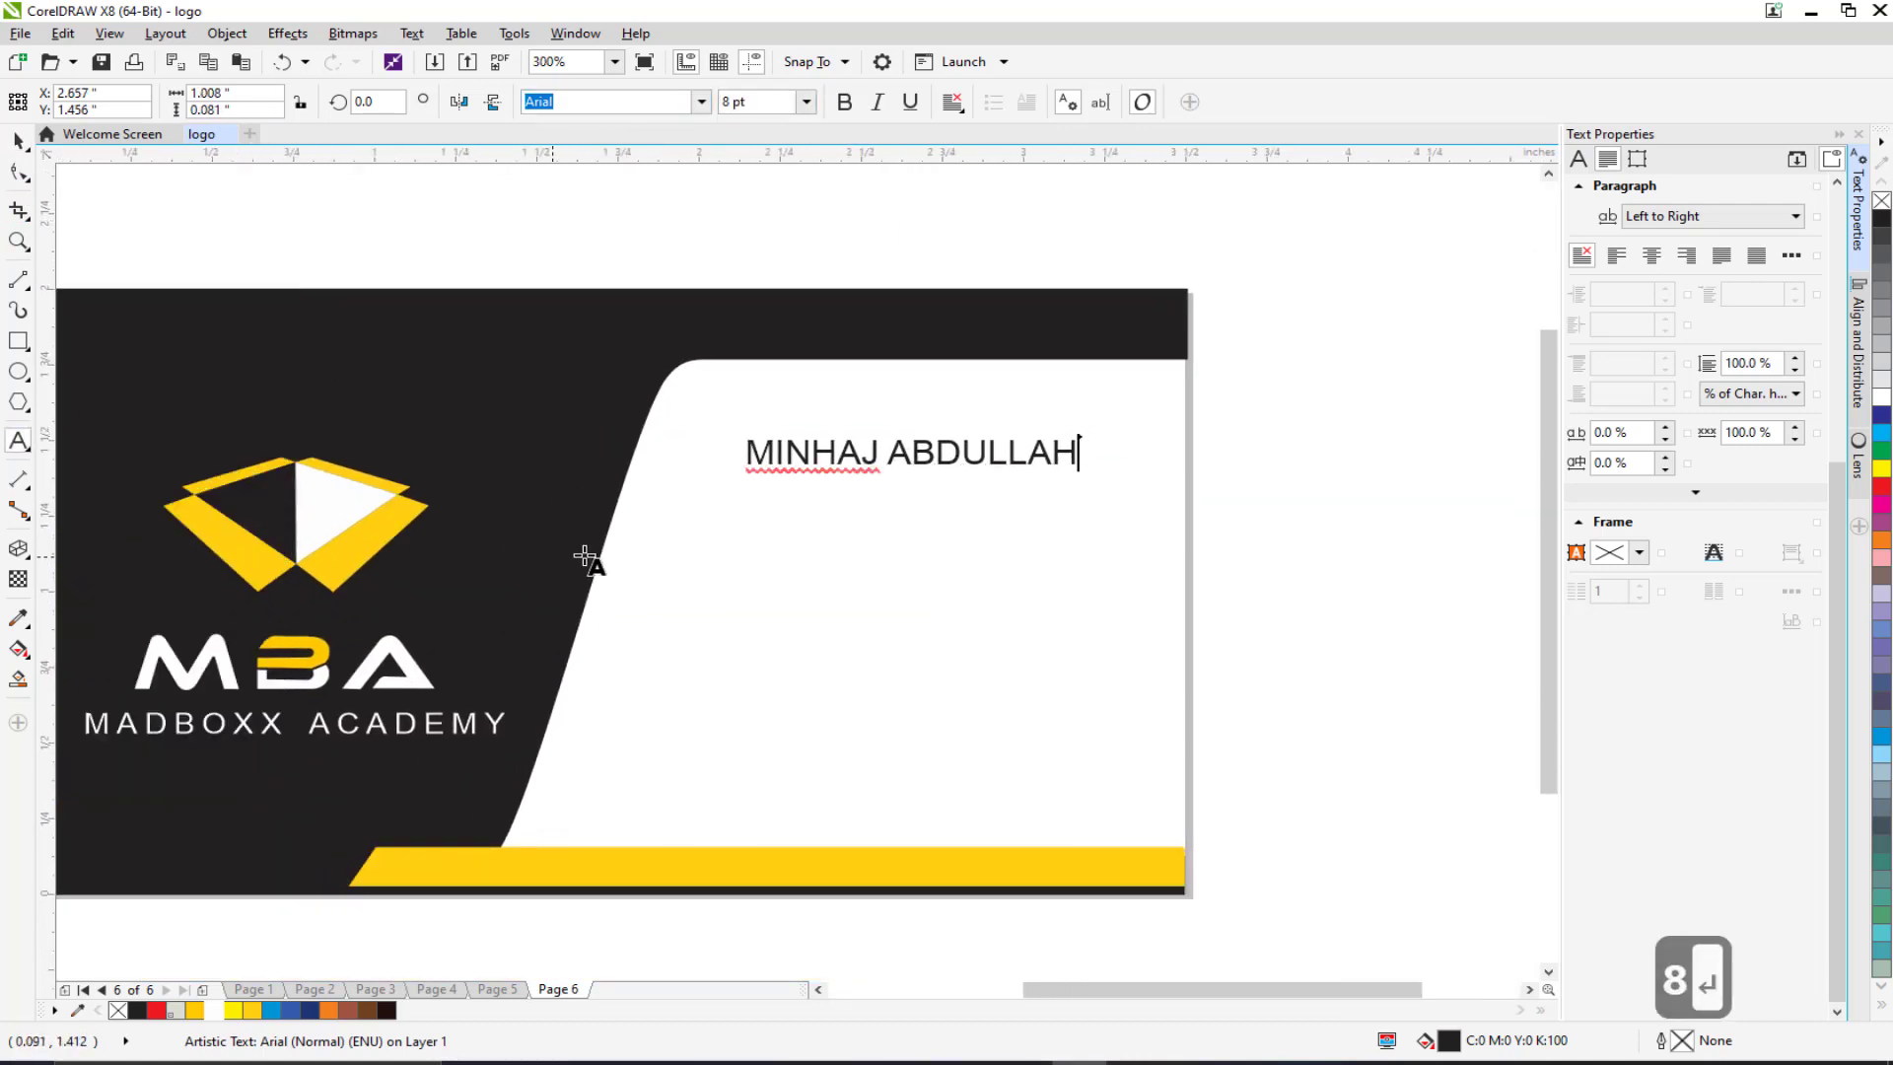
Step: Add 'Creative Director' below the name and set it to 7 pt
left_click(754, 550)
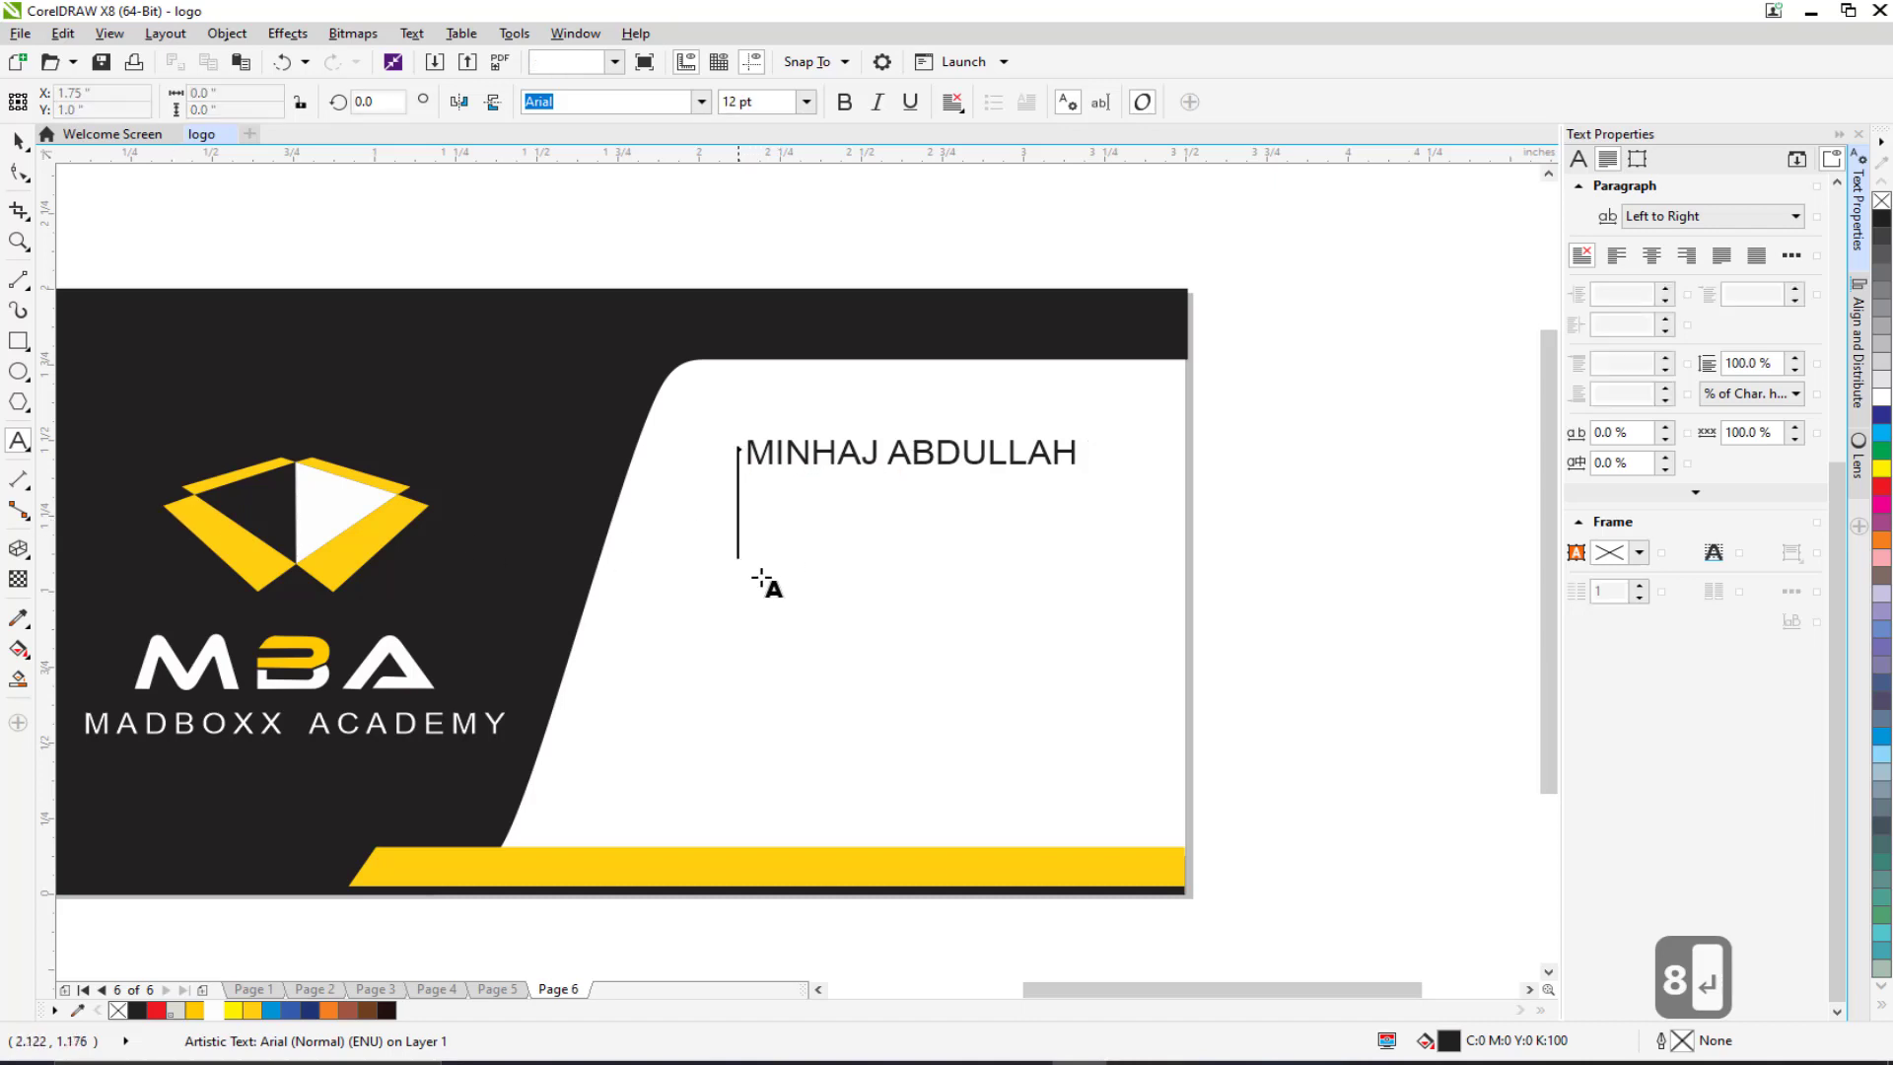
type("Crea")
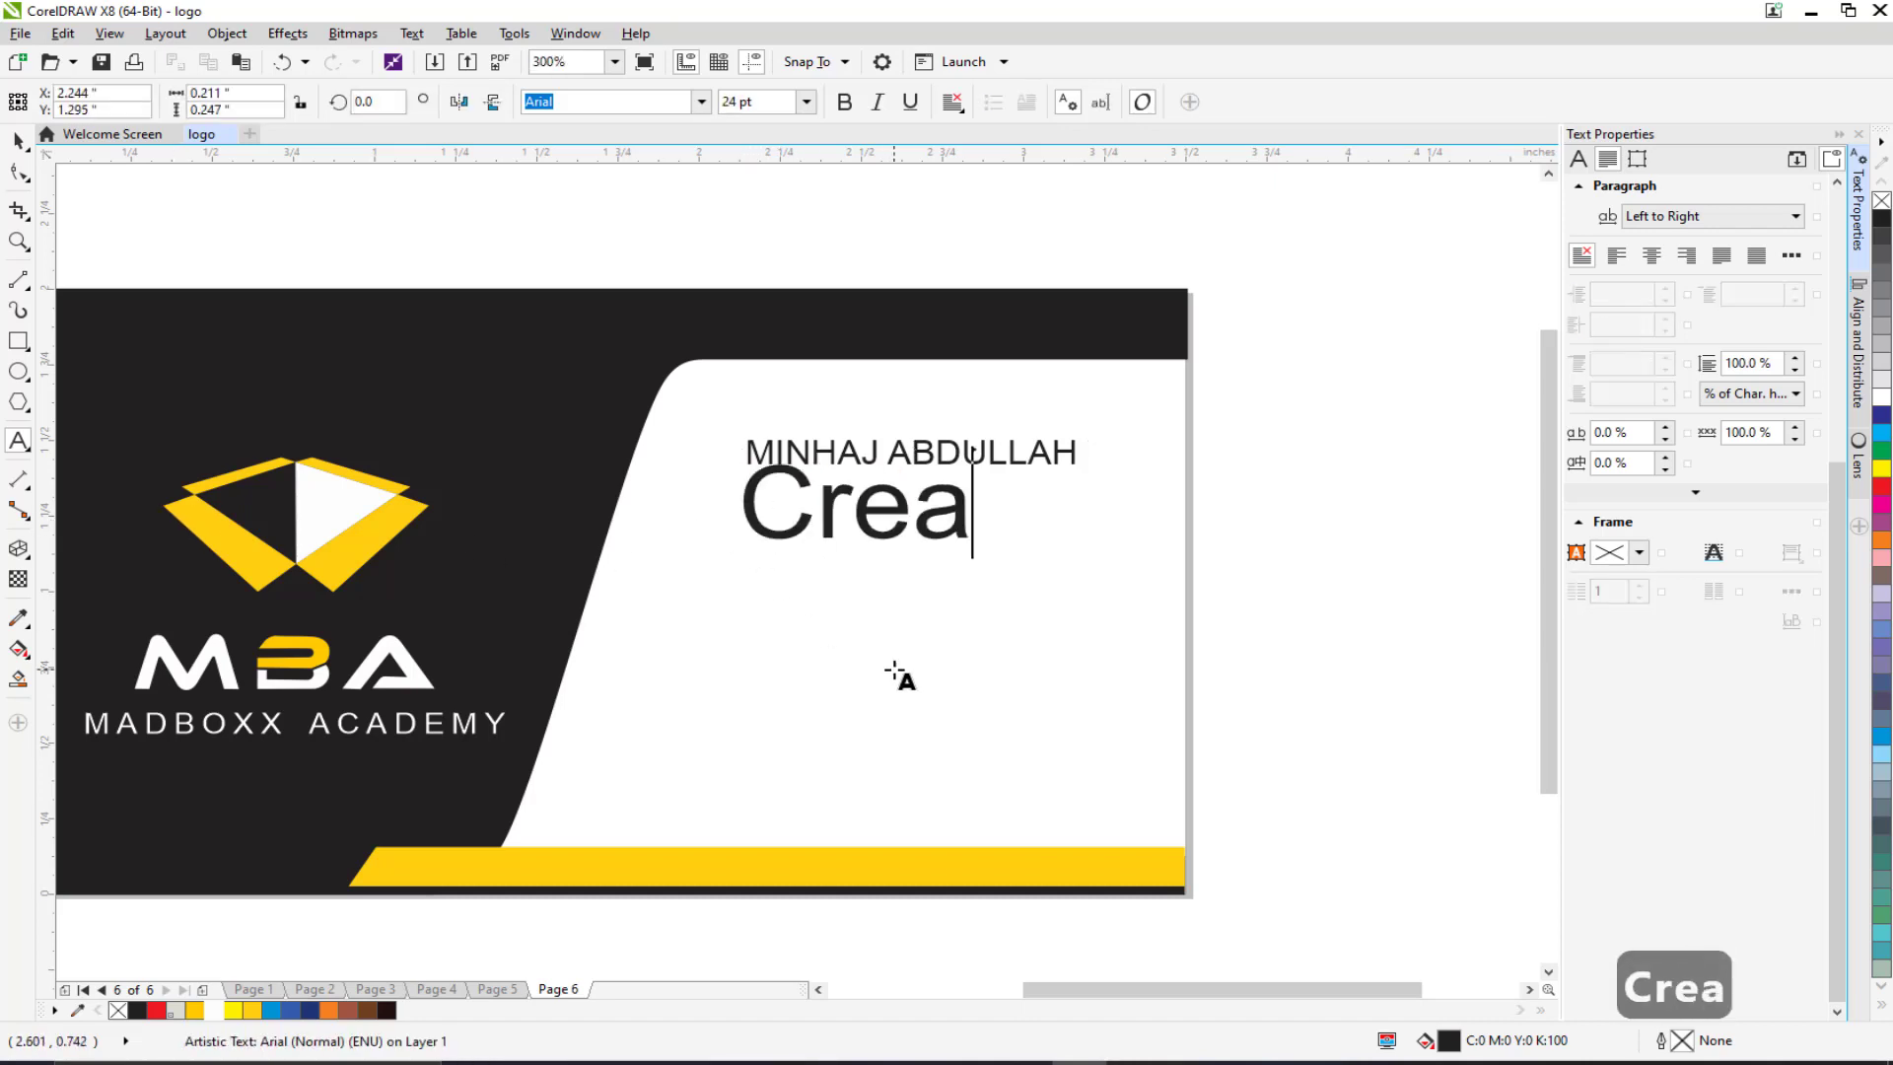
type("tive Director")
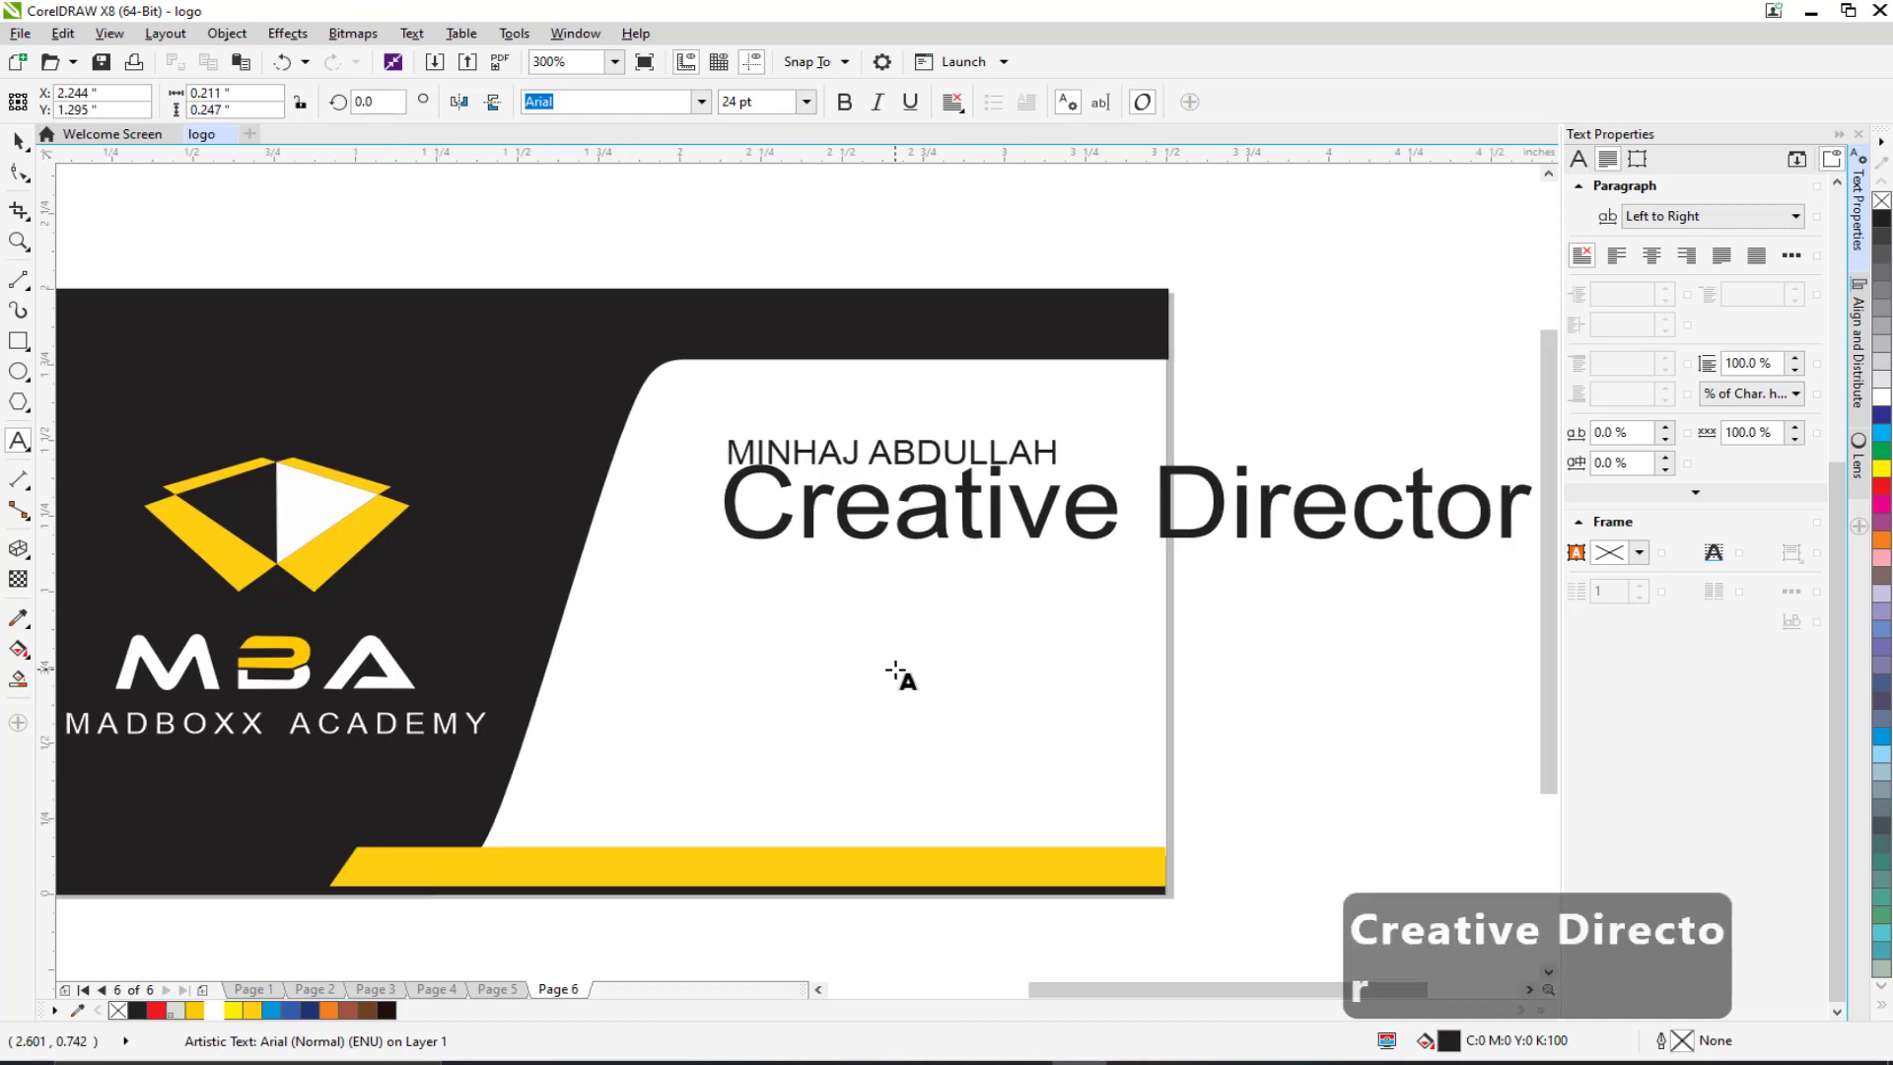
key("ctrl+space")
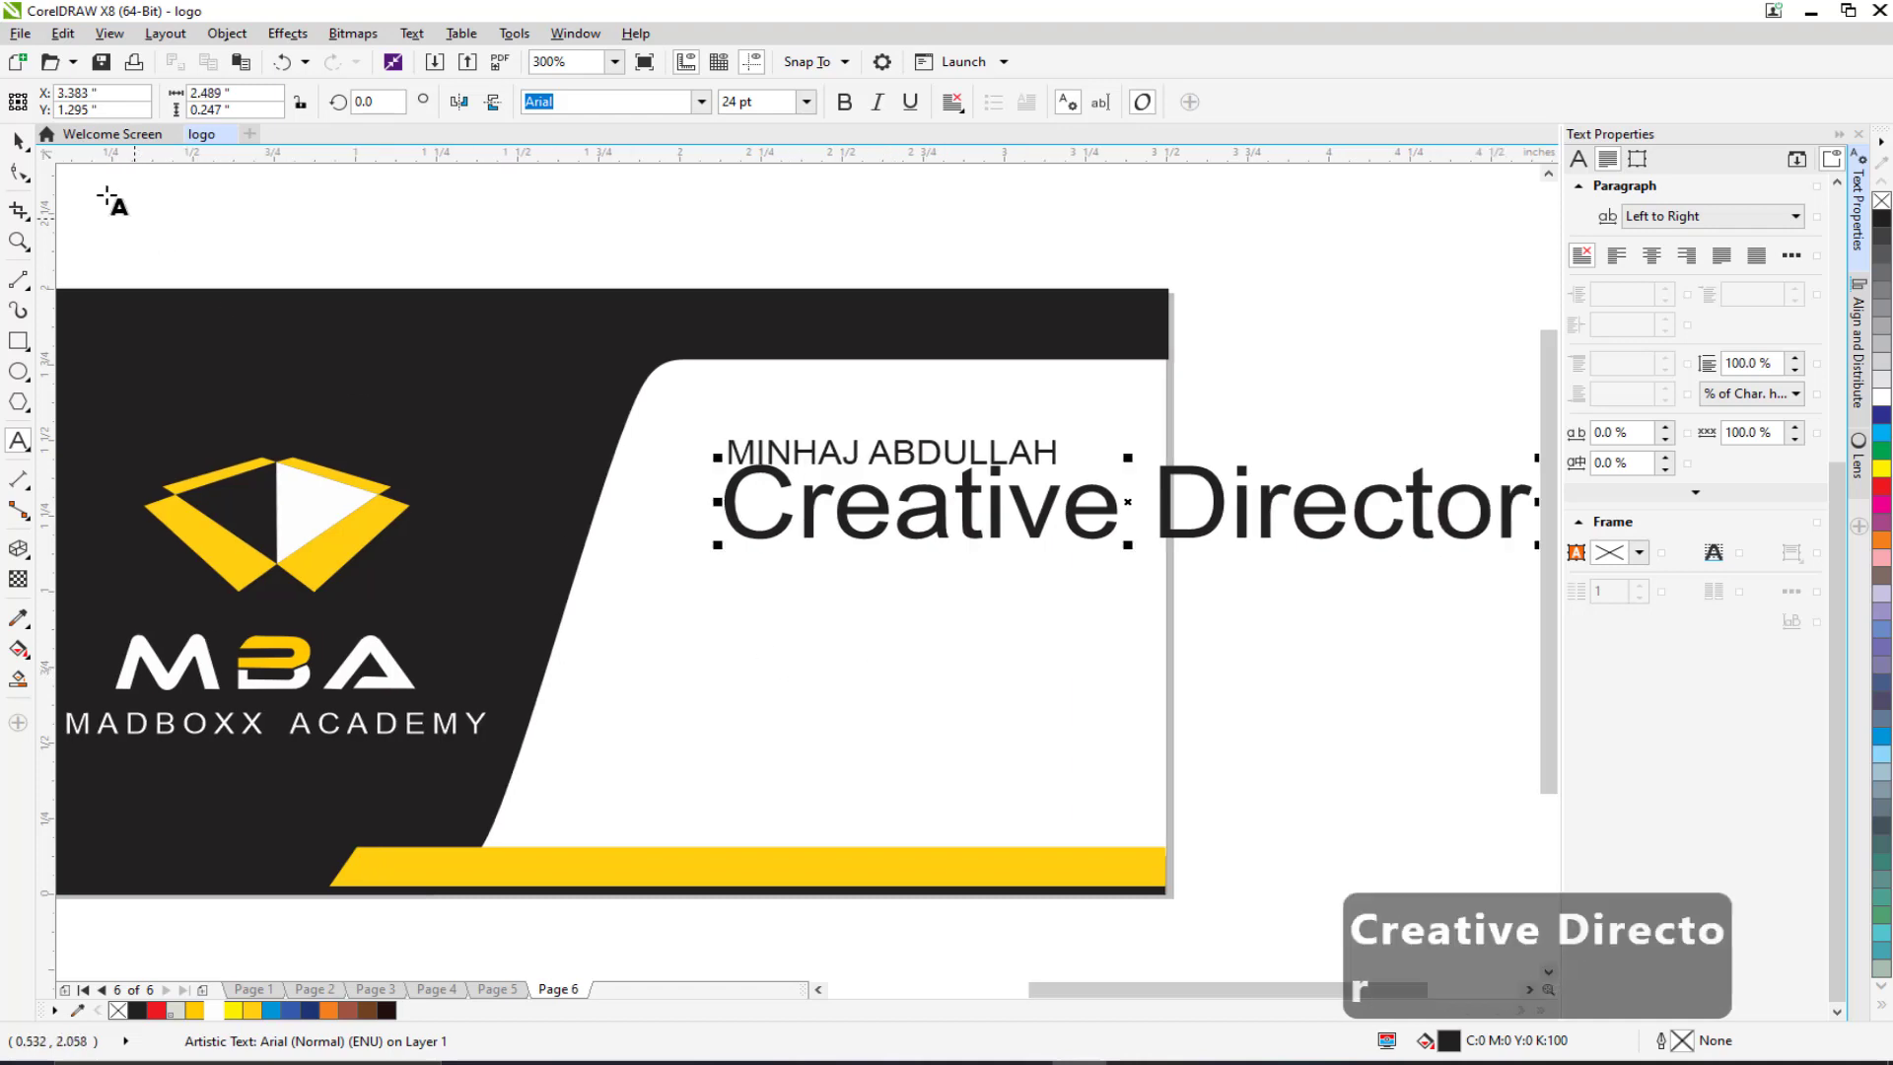
double_click(755, 101)
type("8")
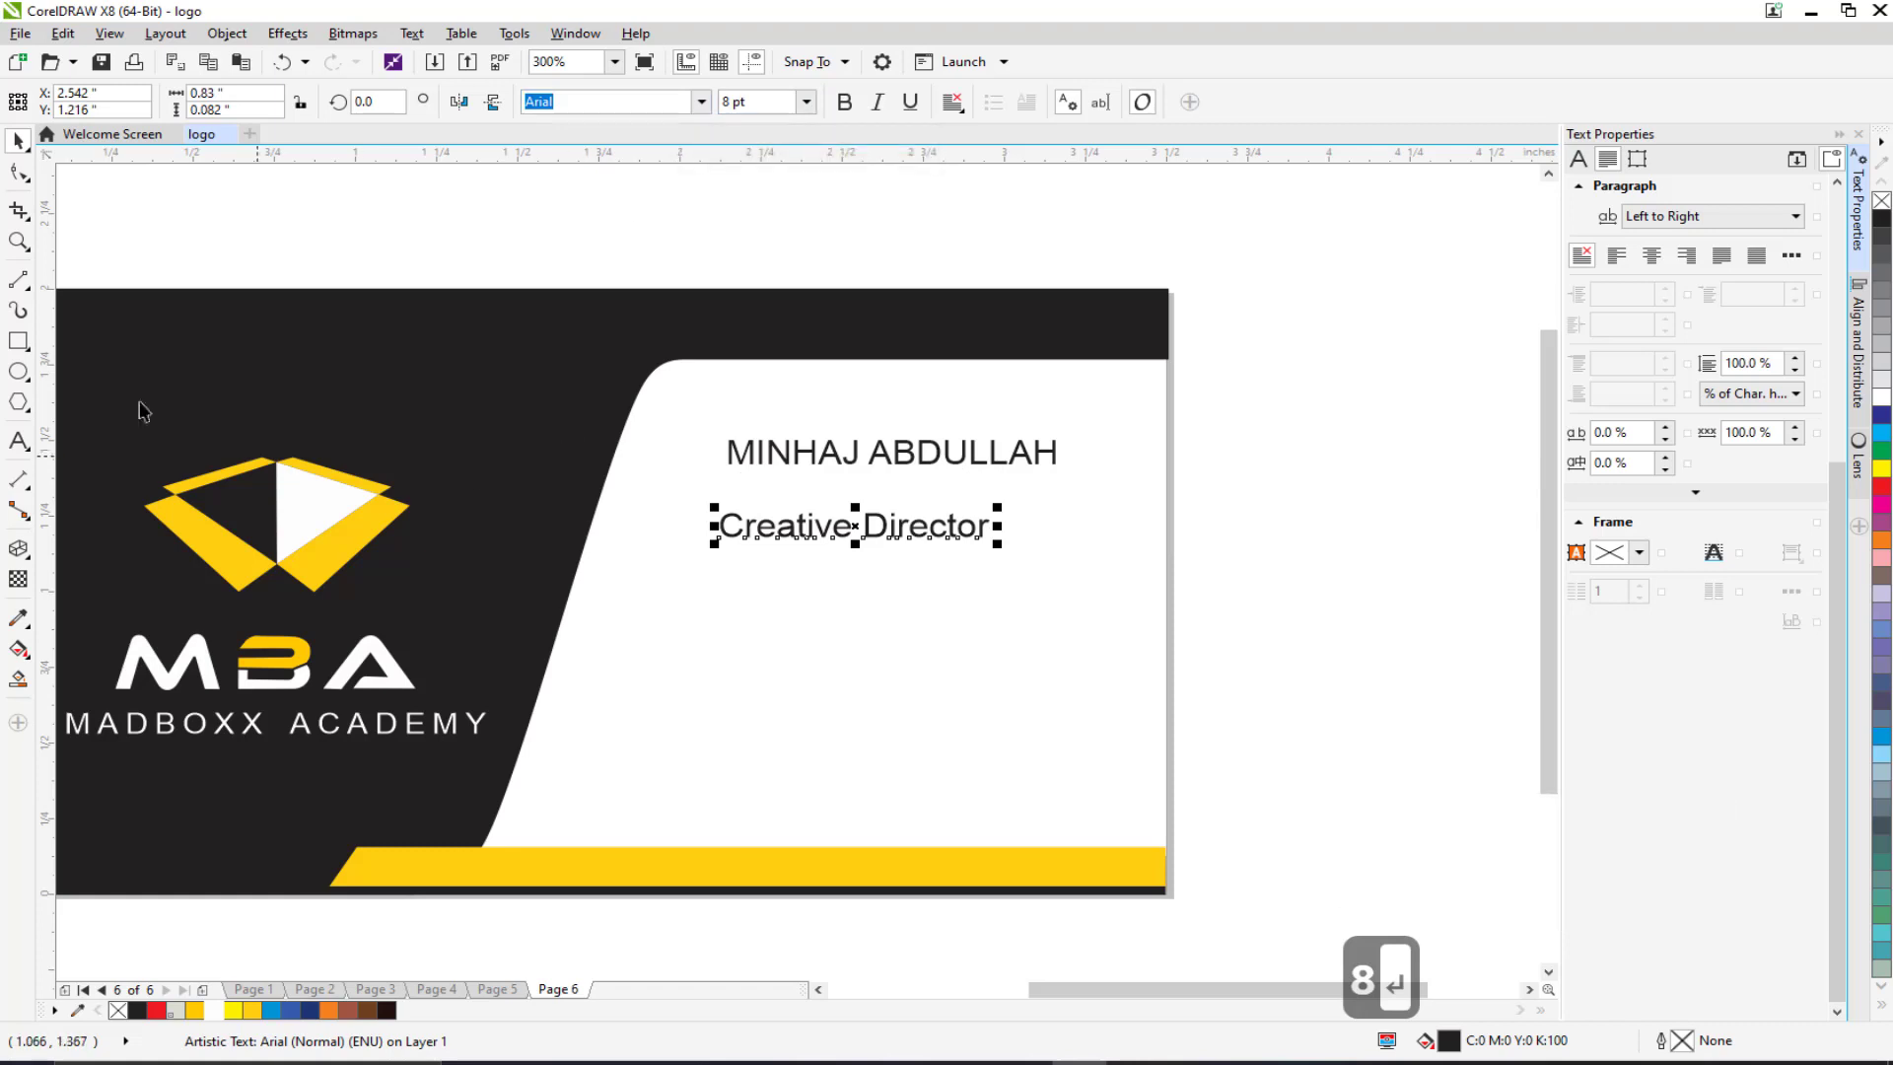
left_click(742, 454)
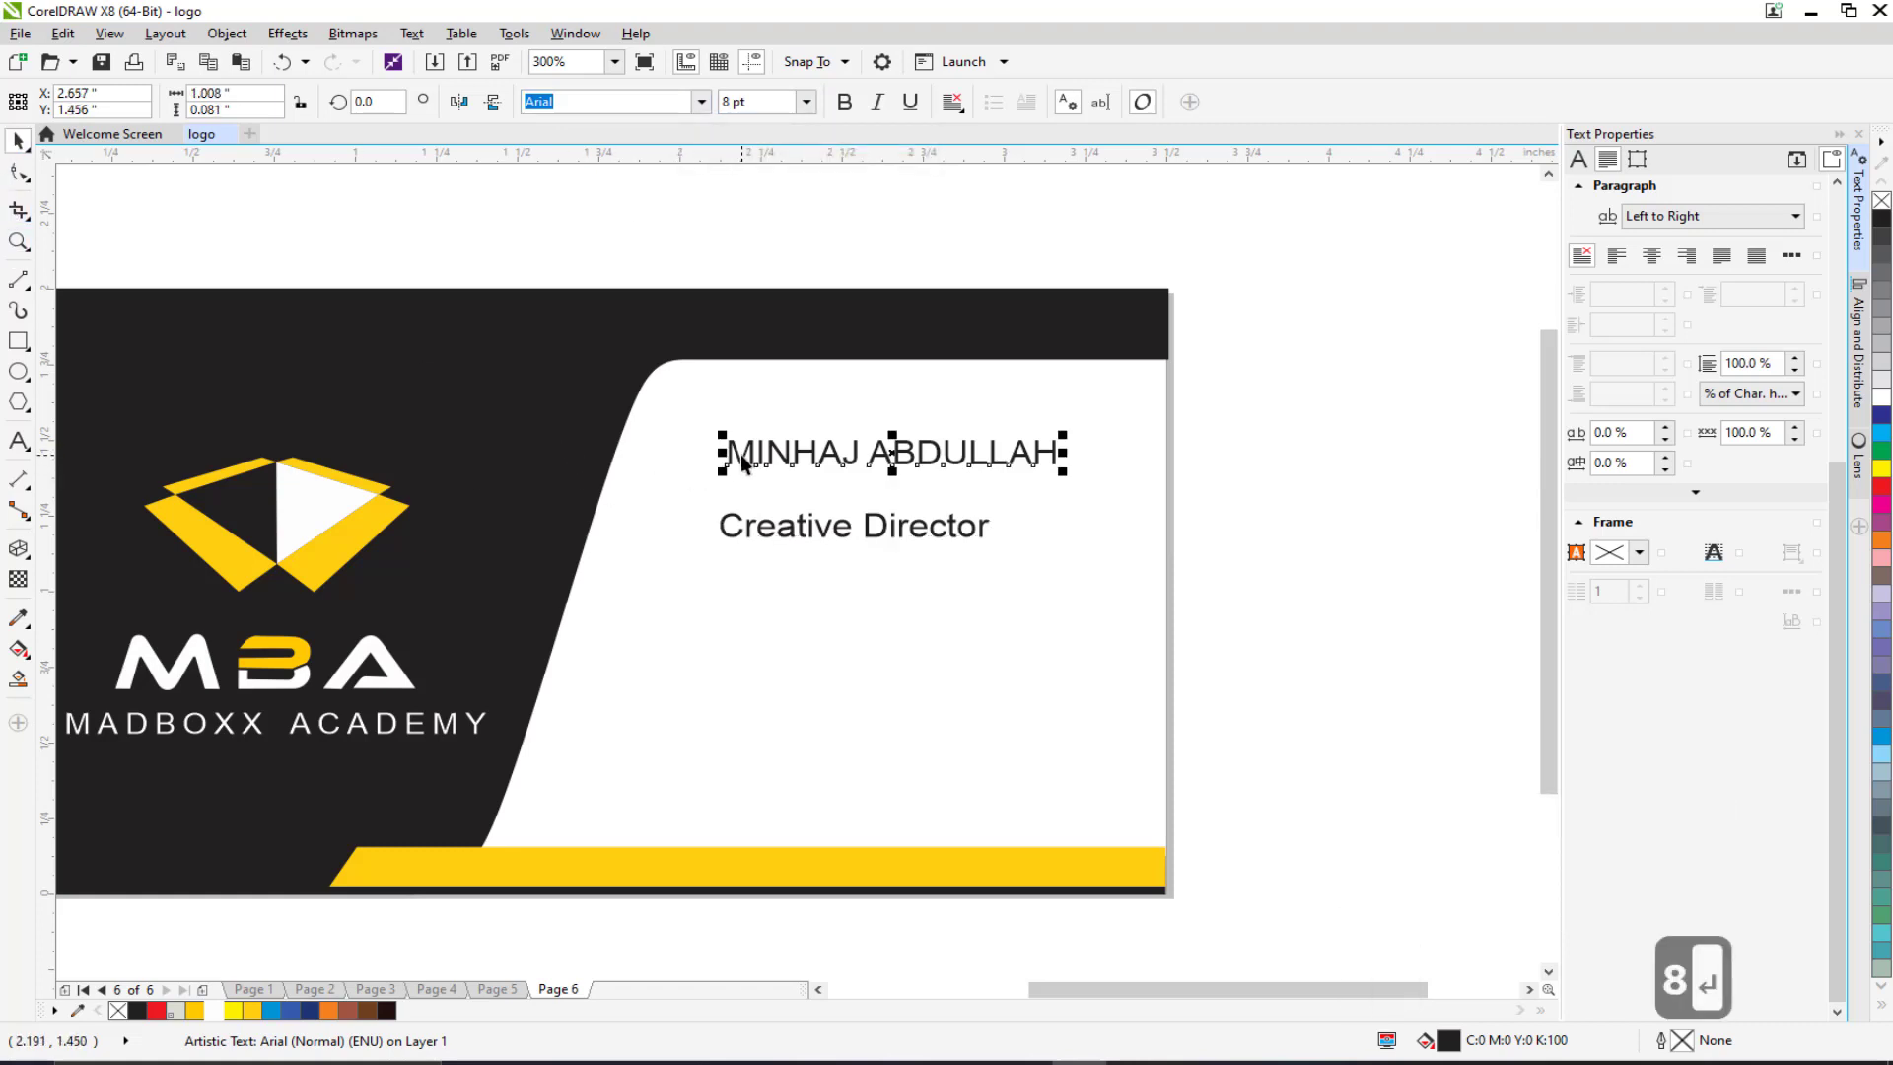
left_click(746, 488)
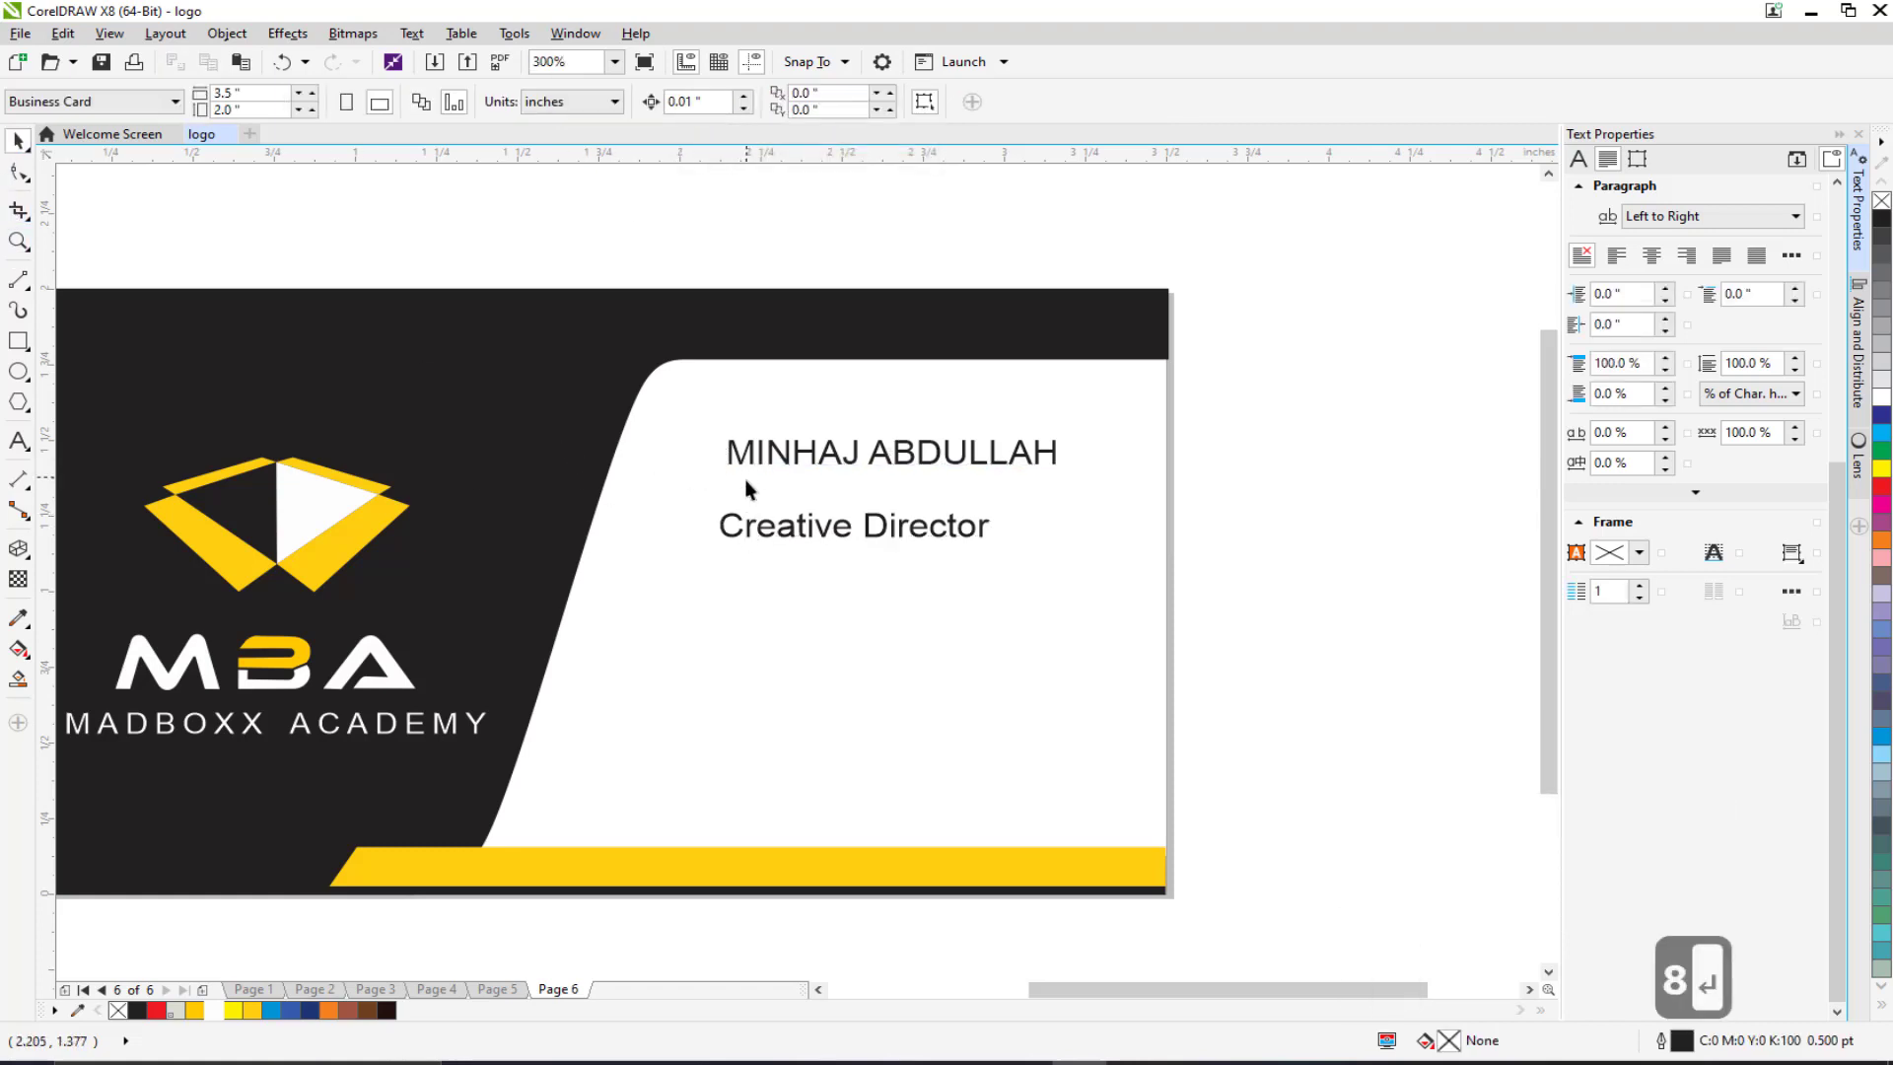
left_click(733, 531)
left_click(639, 102)
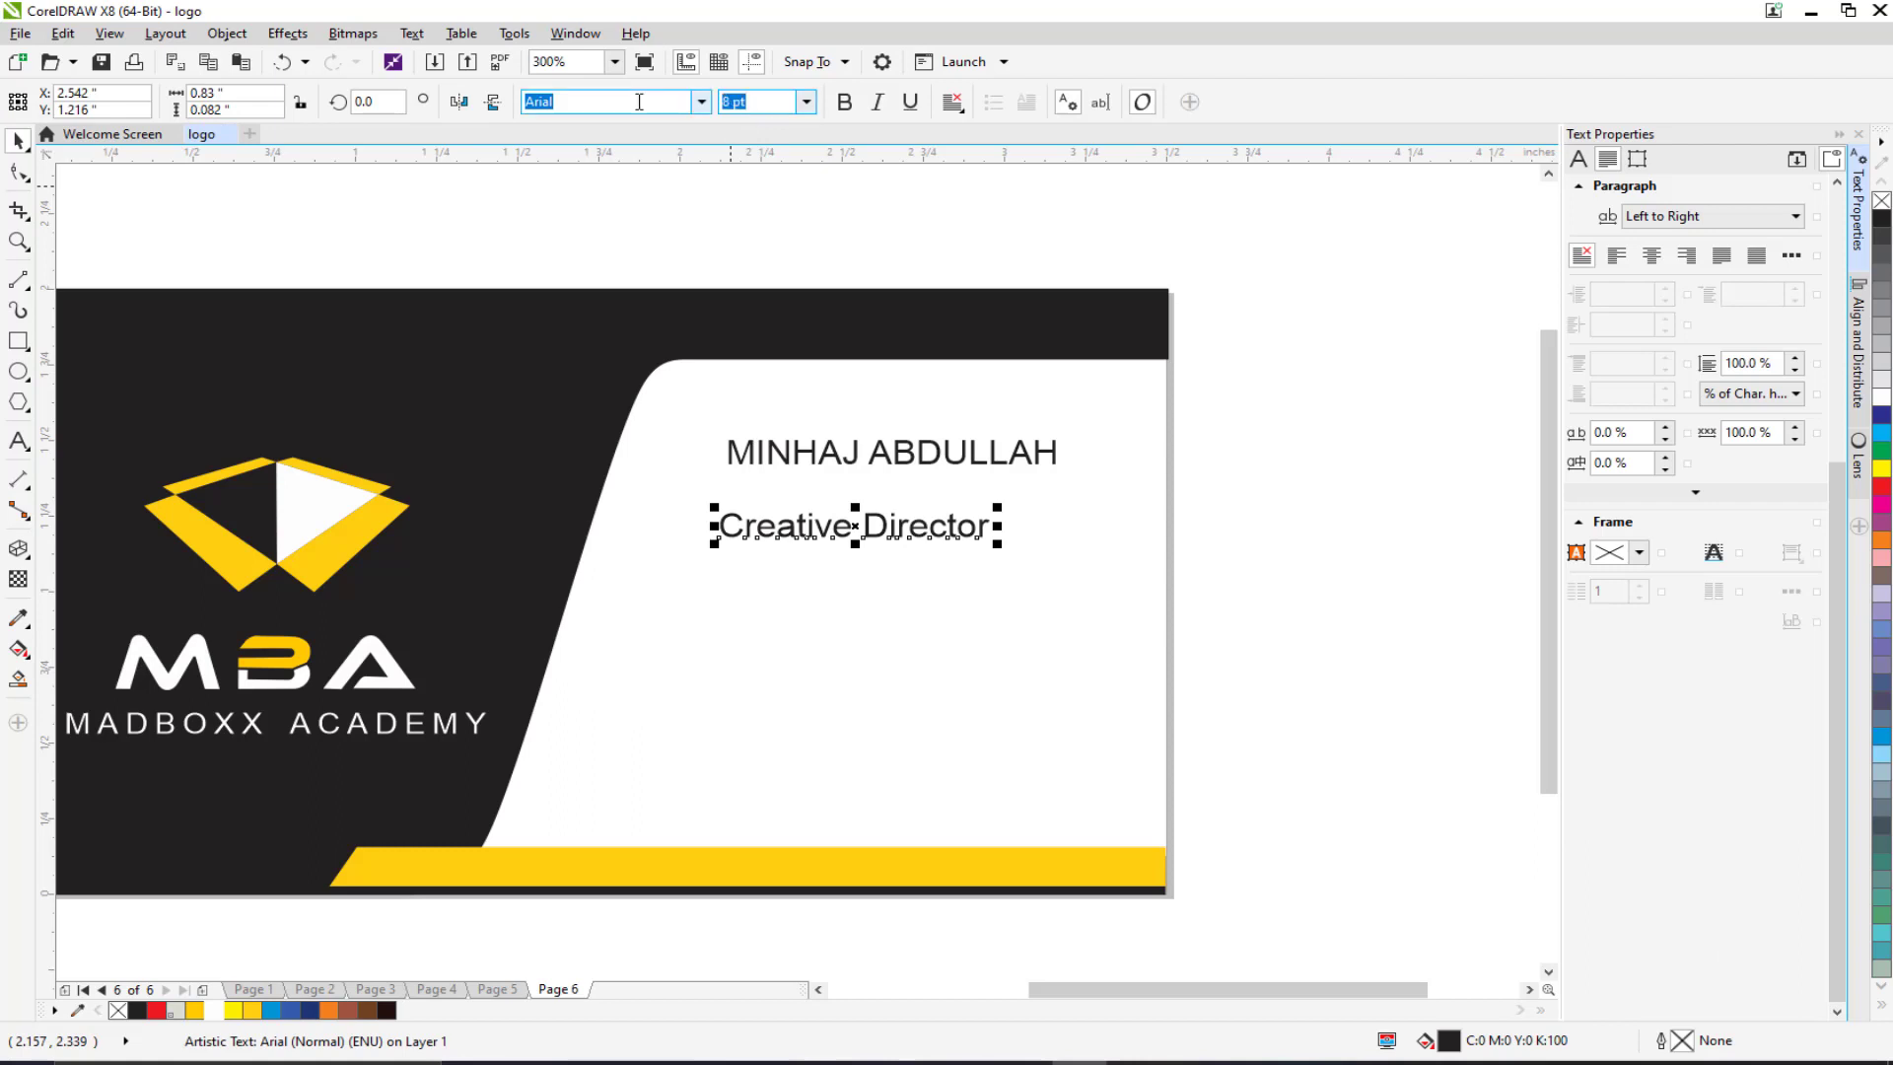
type("7")
key("Return")
left_click(1381, 506)
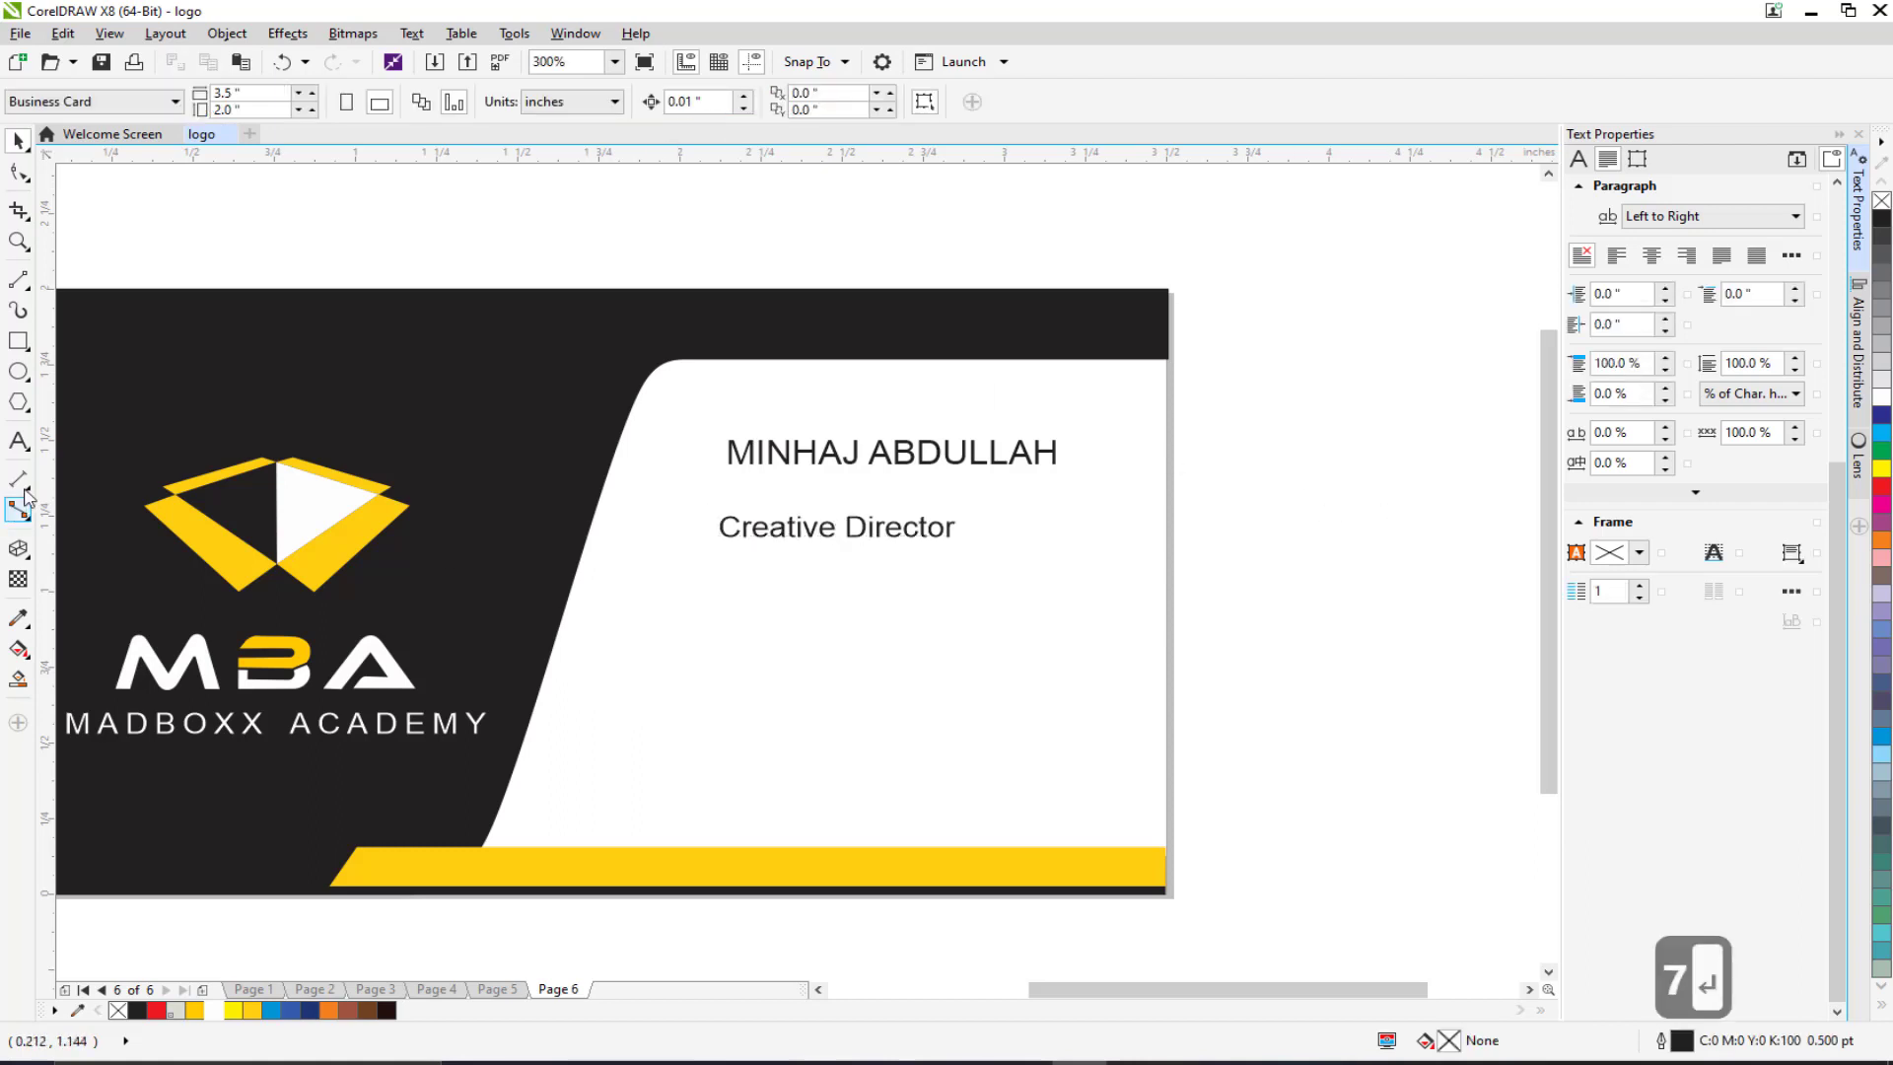
left_click(19, 440)
left_click_drag(675, 679, 752, 643)
Step: Type the cardholder's e-mail address, scale it to about 5.9 pt and place it under Creative Director
left_click(787, 612)
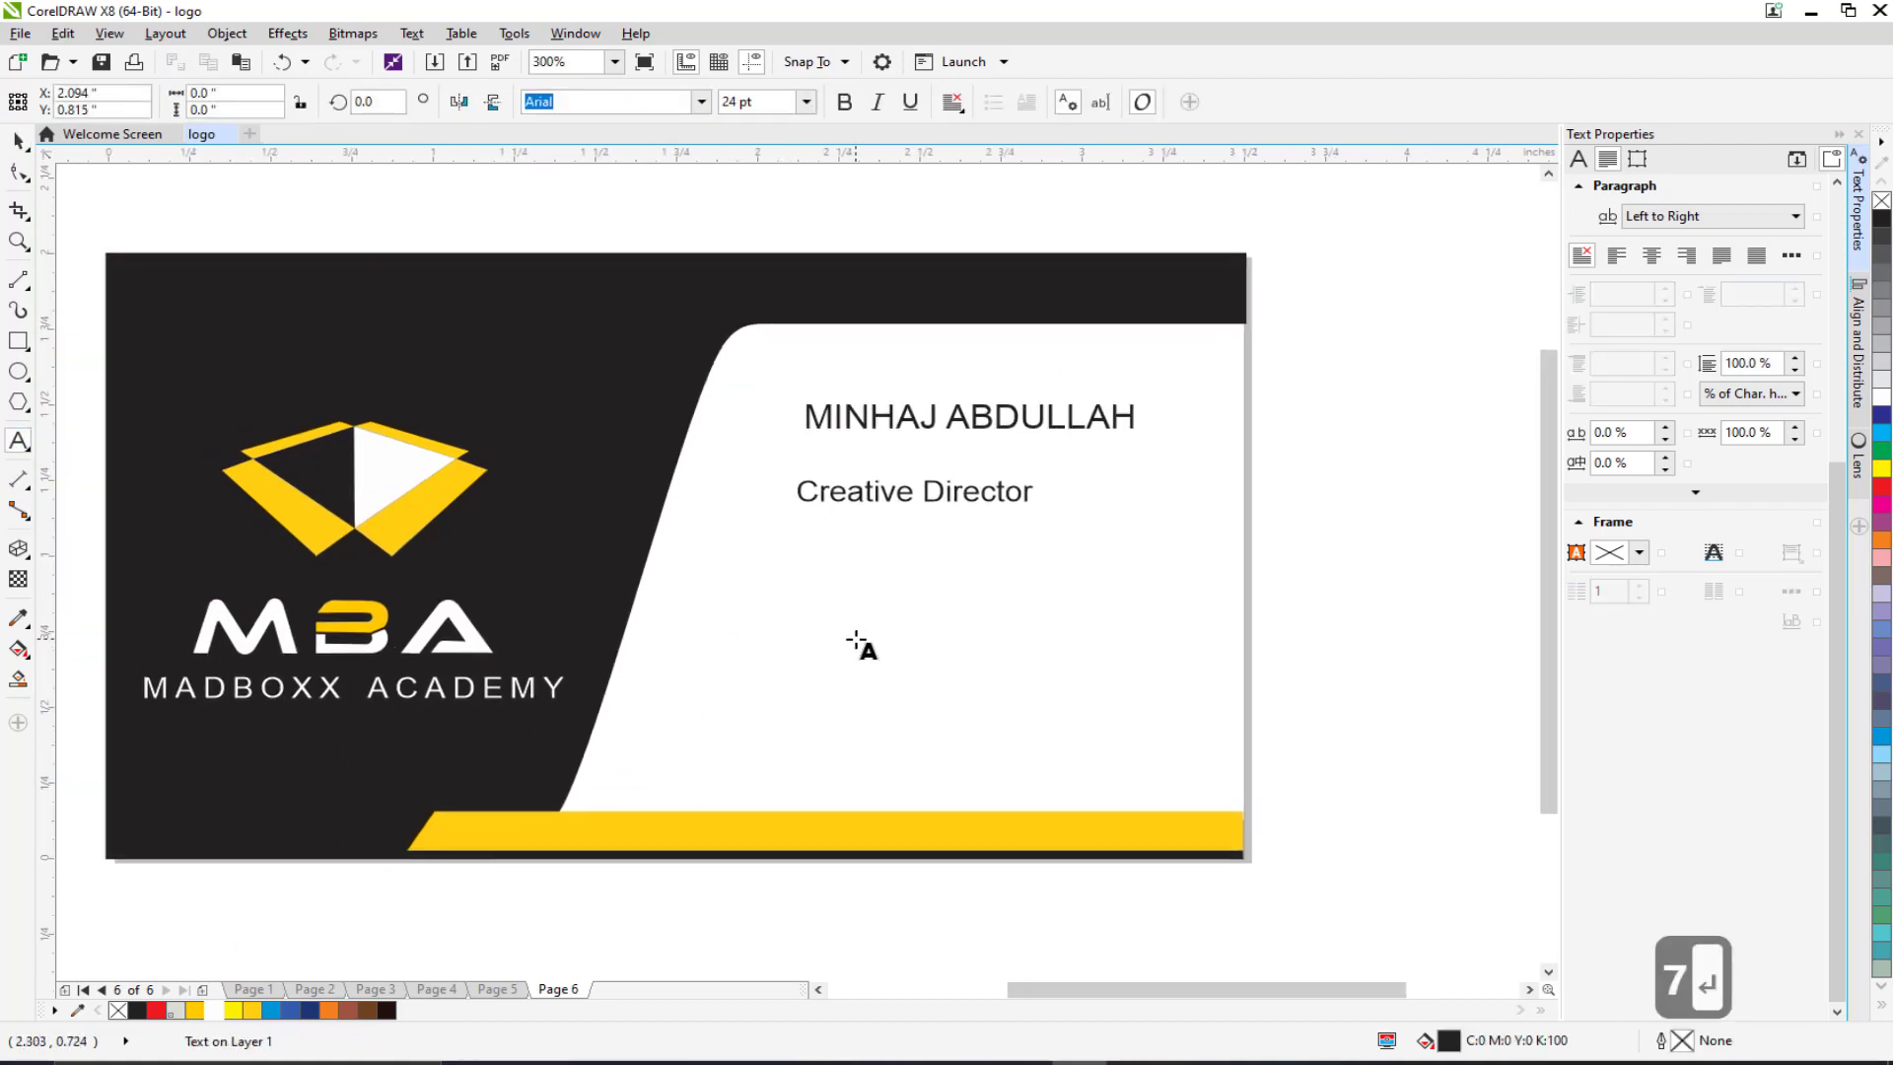
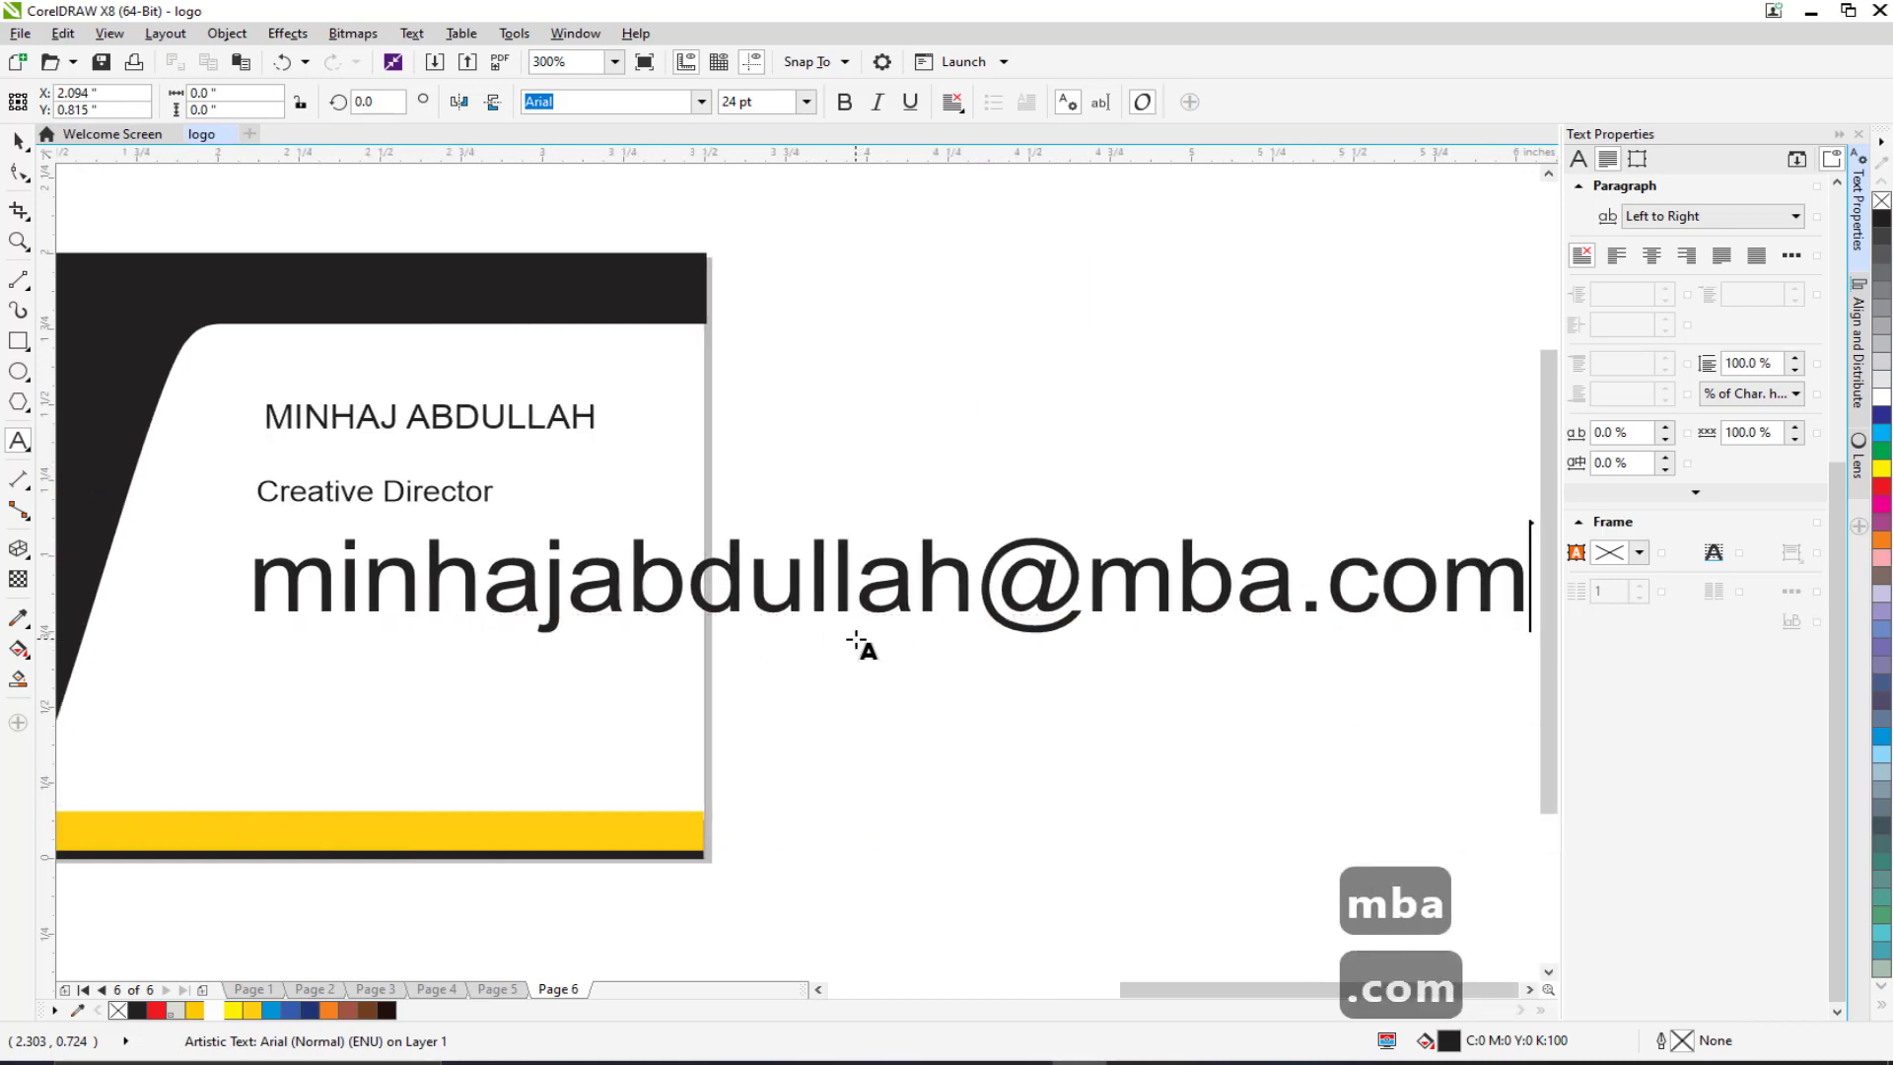
left_click(19, 141)
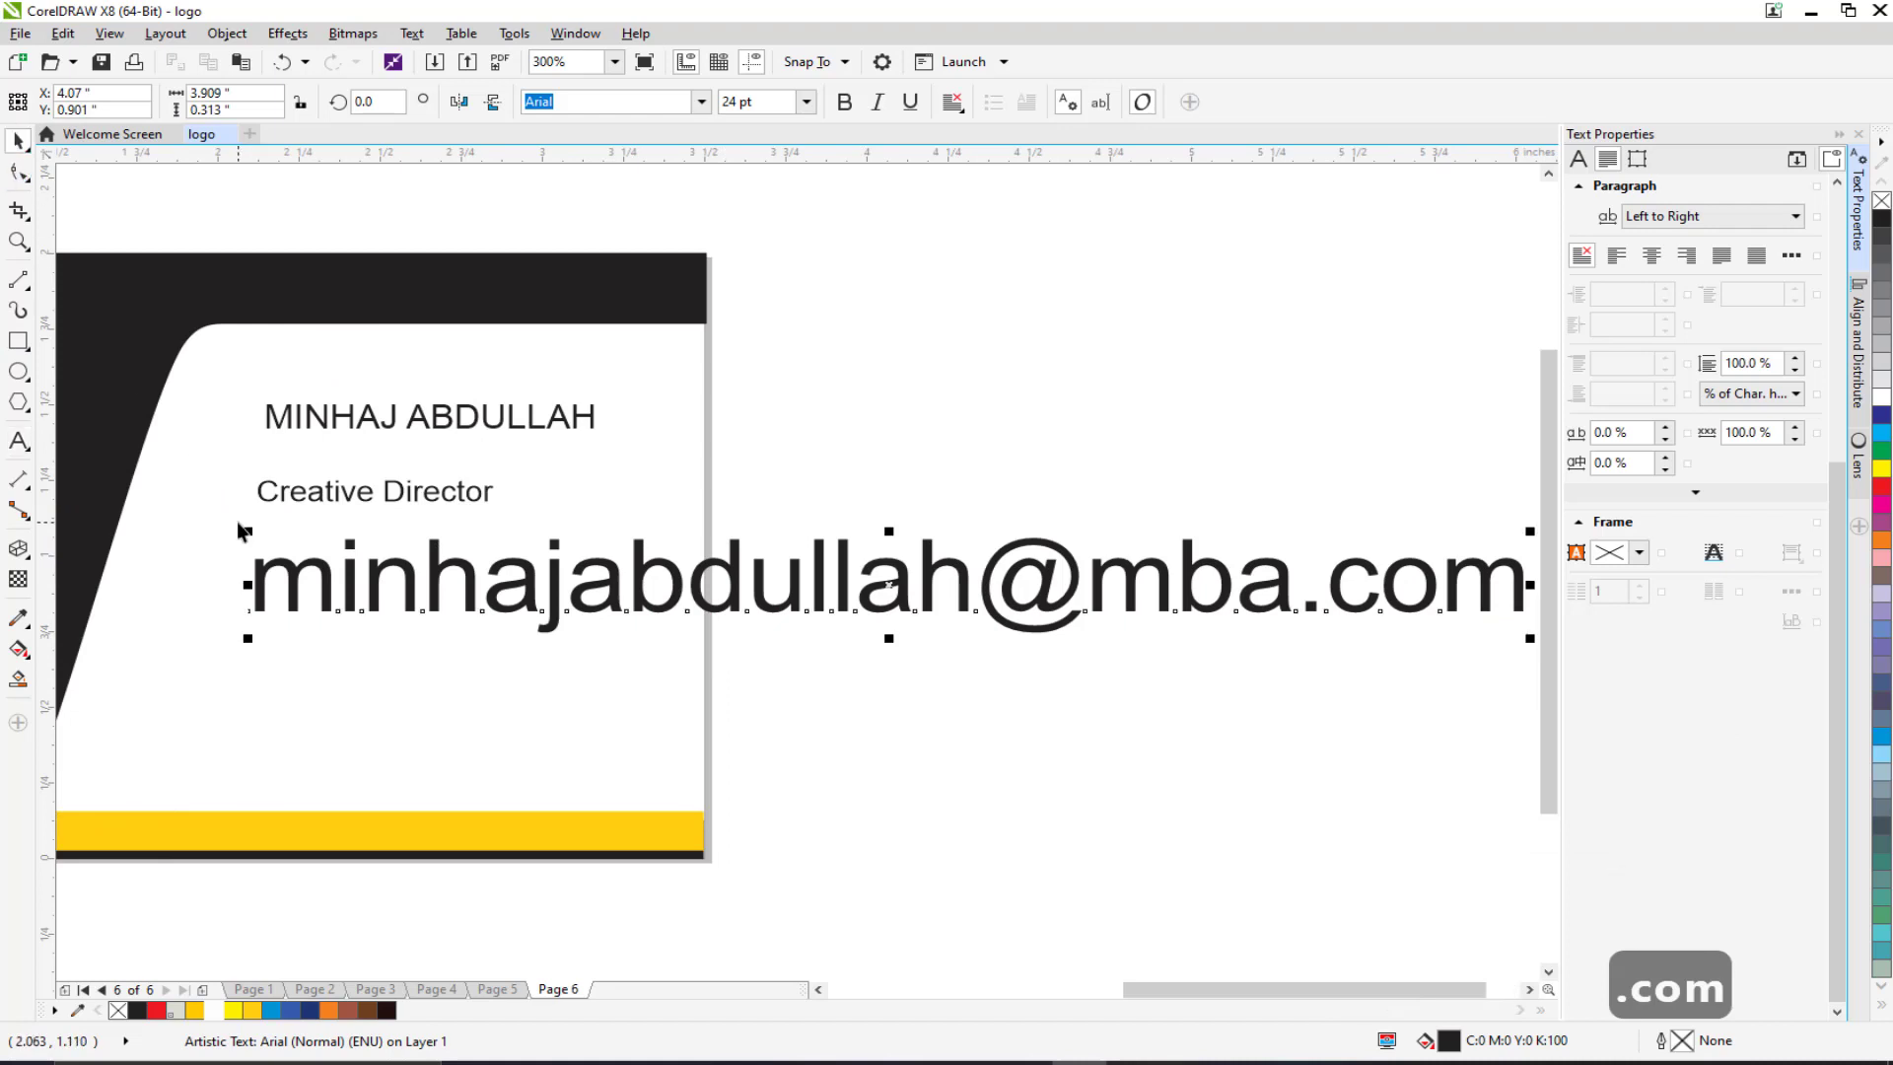
left_click_drag(253, 532, 778, 621)
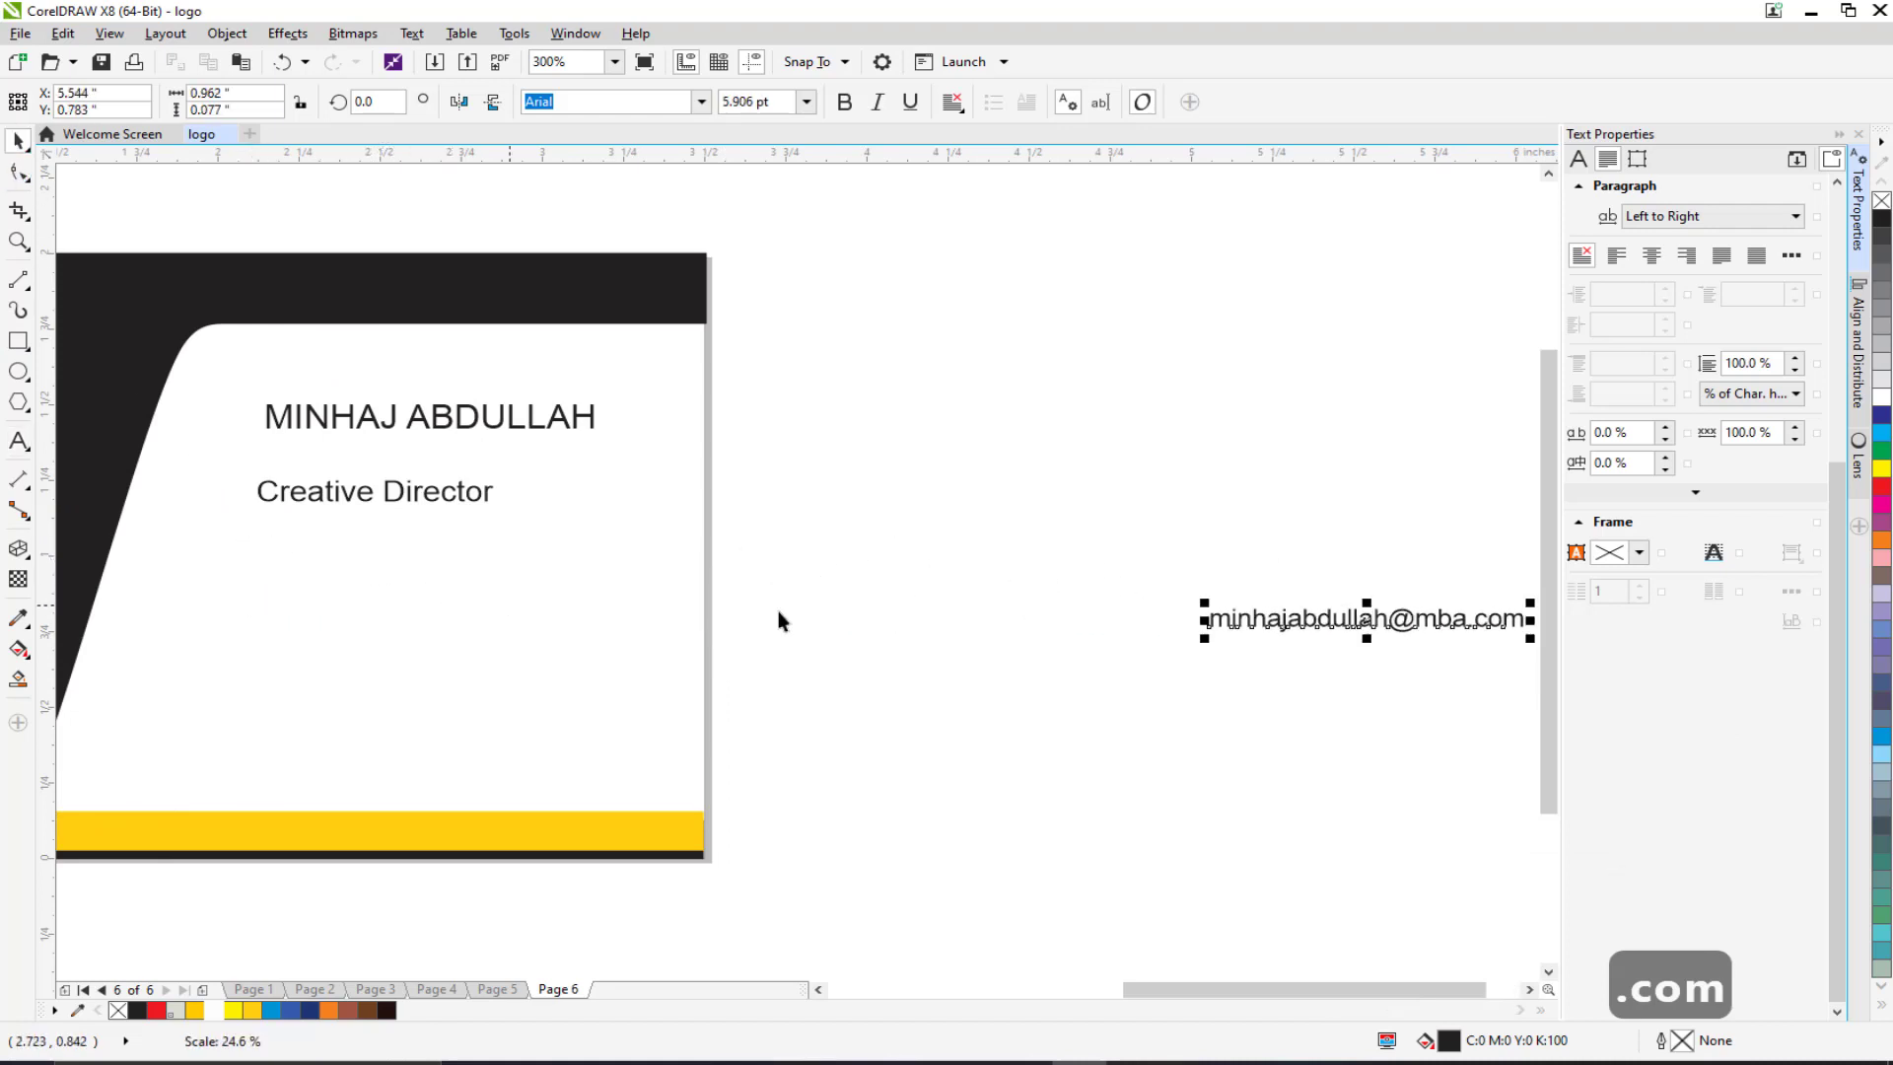
left_click_drag(1269, 629, 319, 543)
scroll(729, 521, "up", 3)
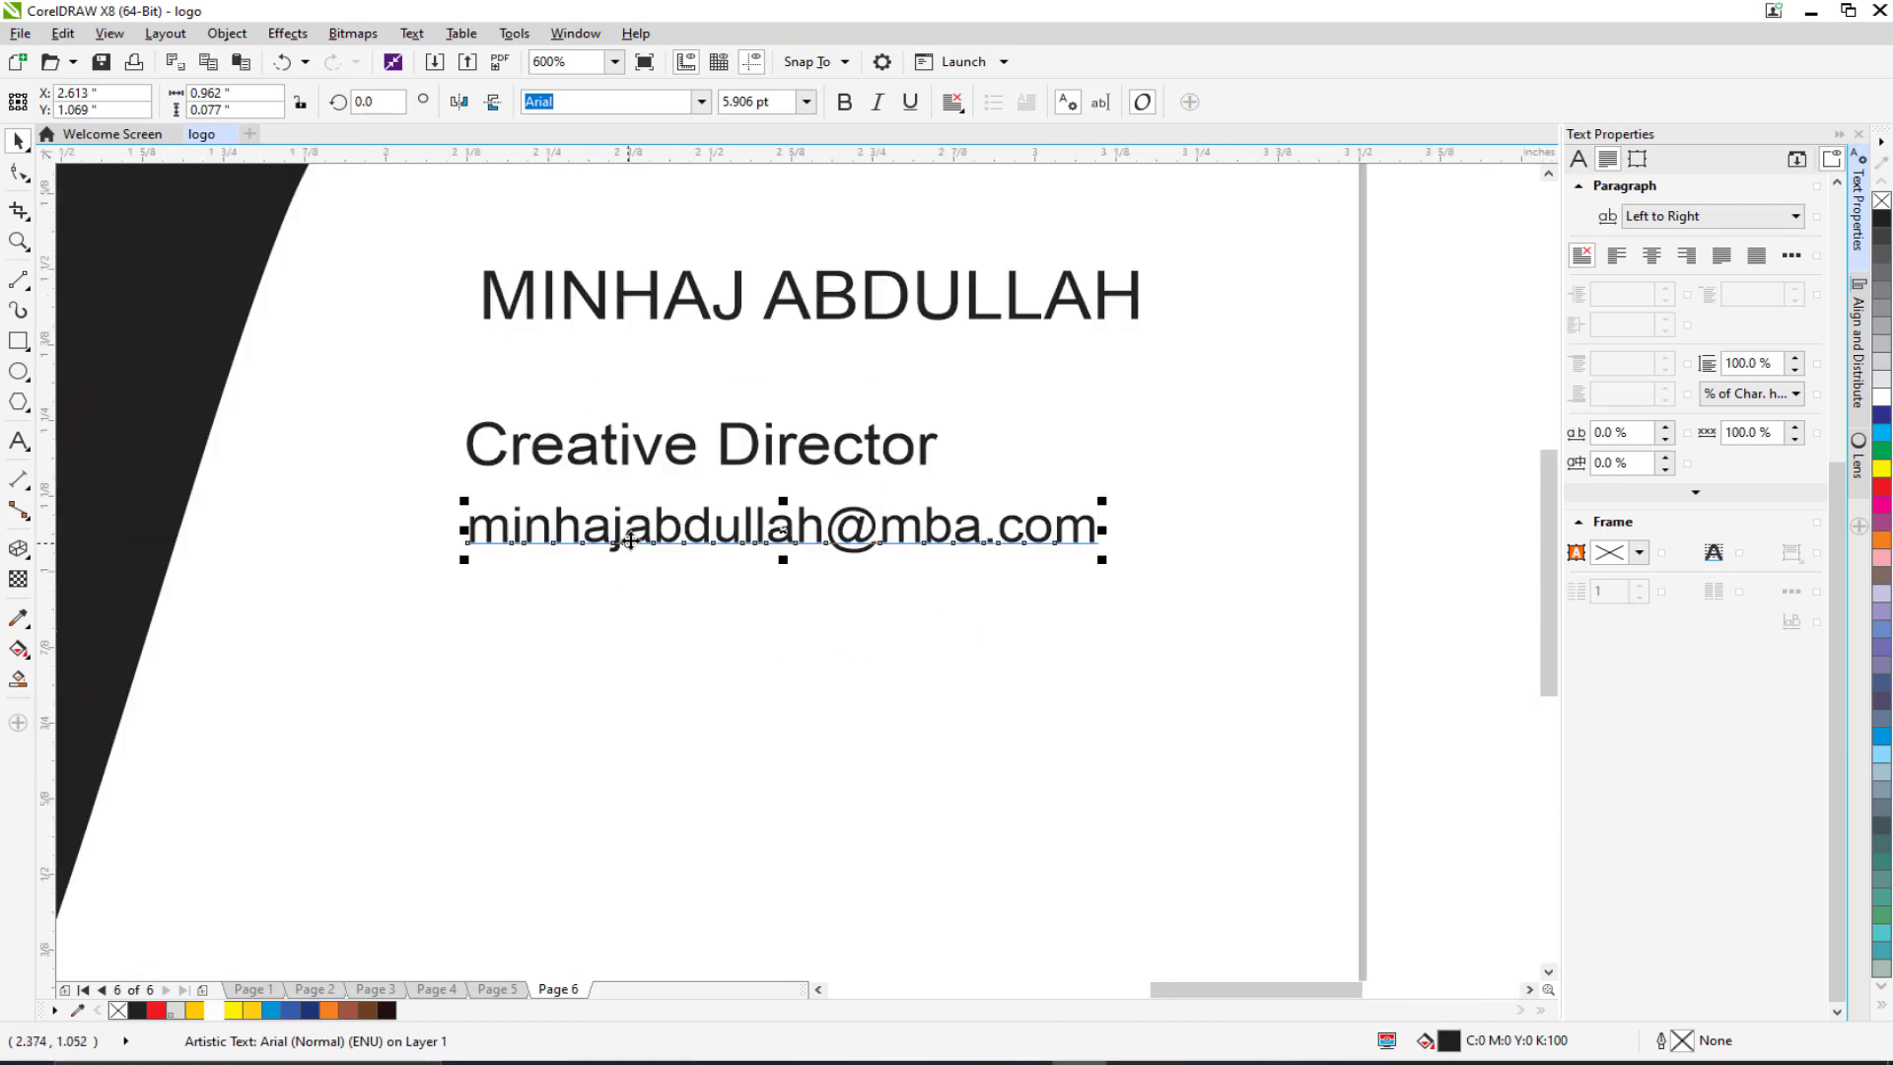
Step: Add madboxxmediastudios.com below the e-mail line at 7 pt
left_click(18, 440)
left_click(515, 619)
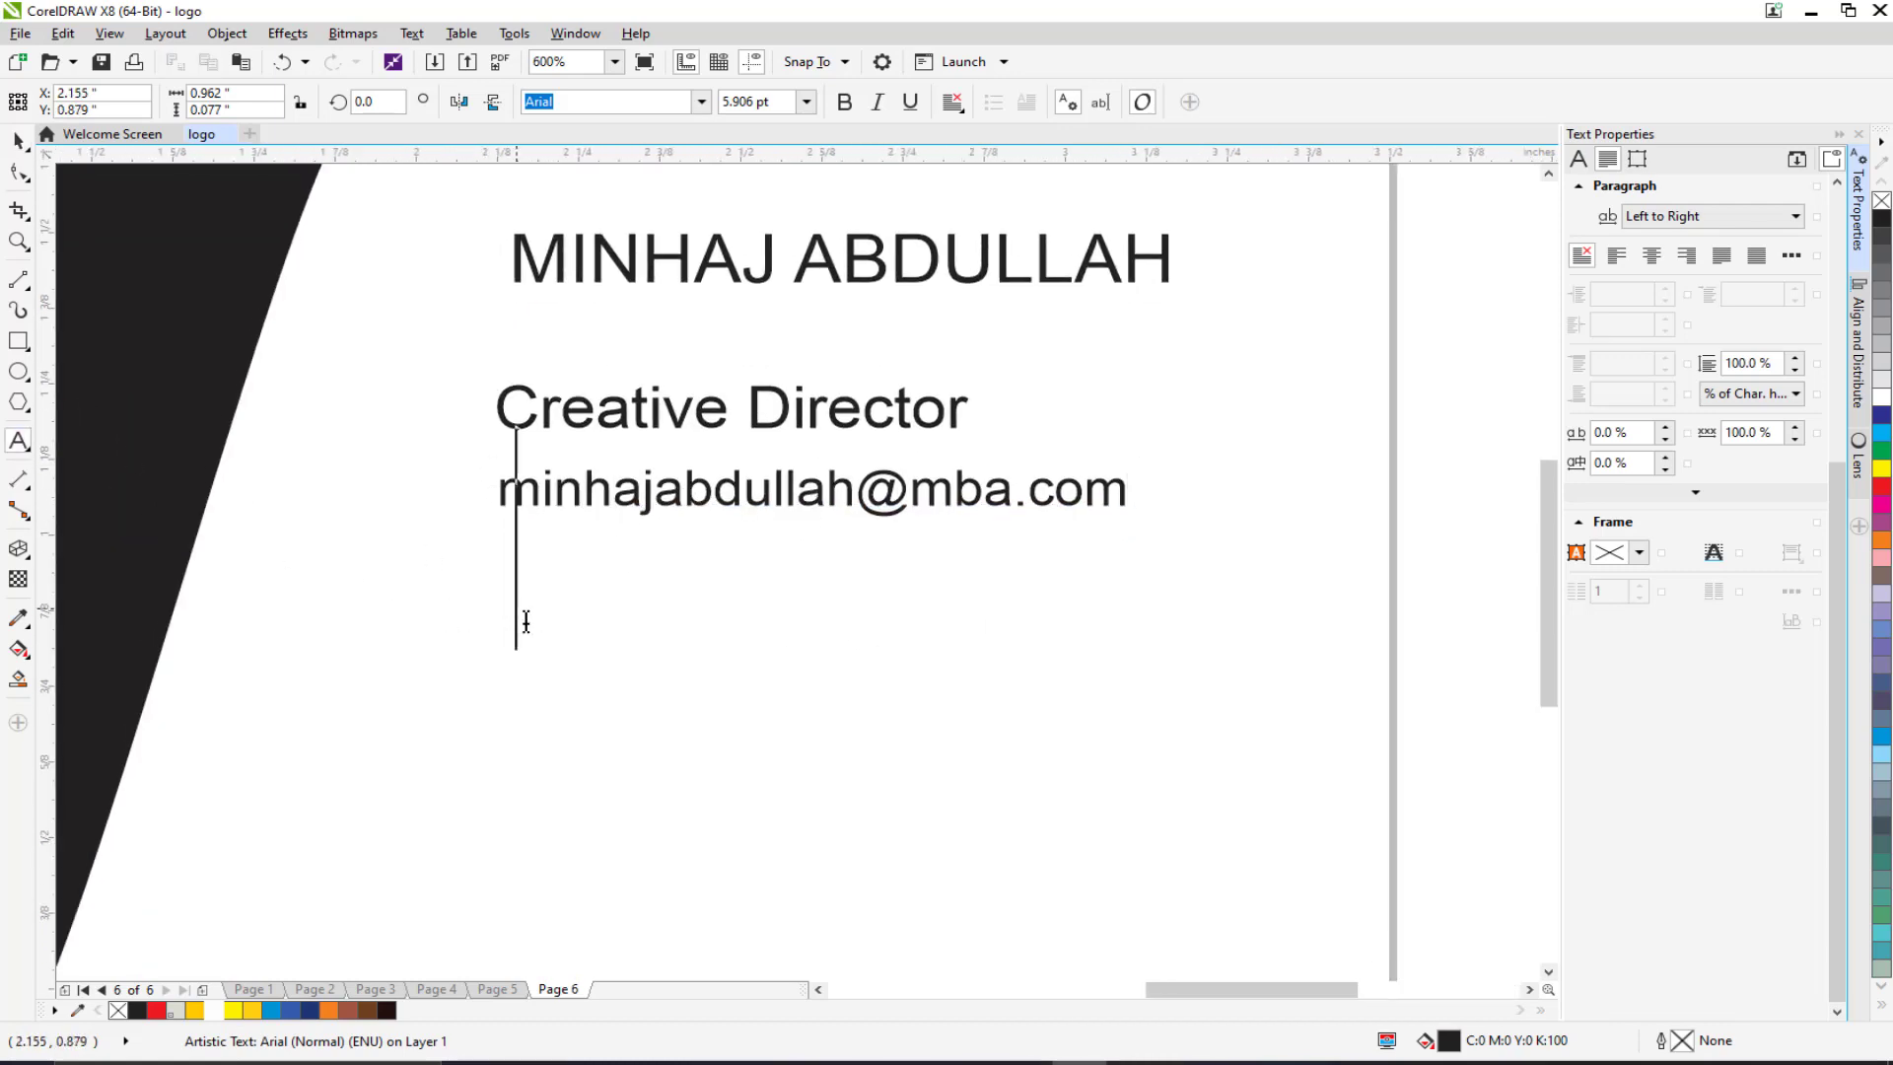
type("mad")
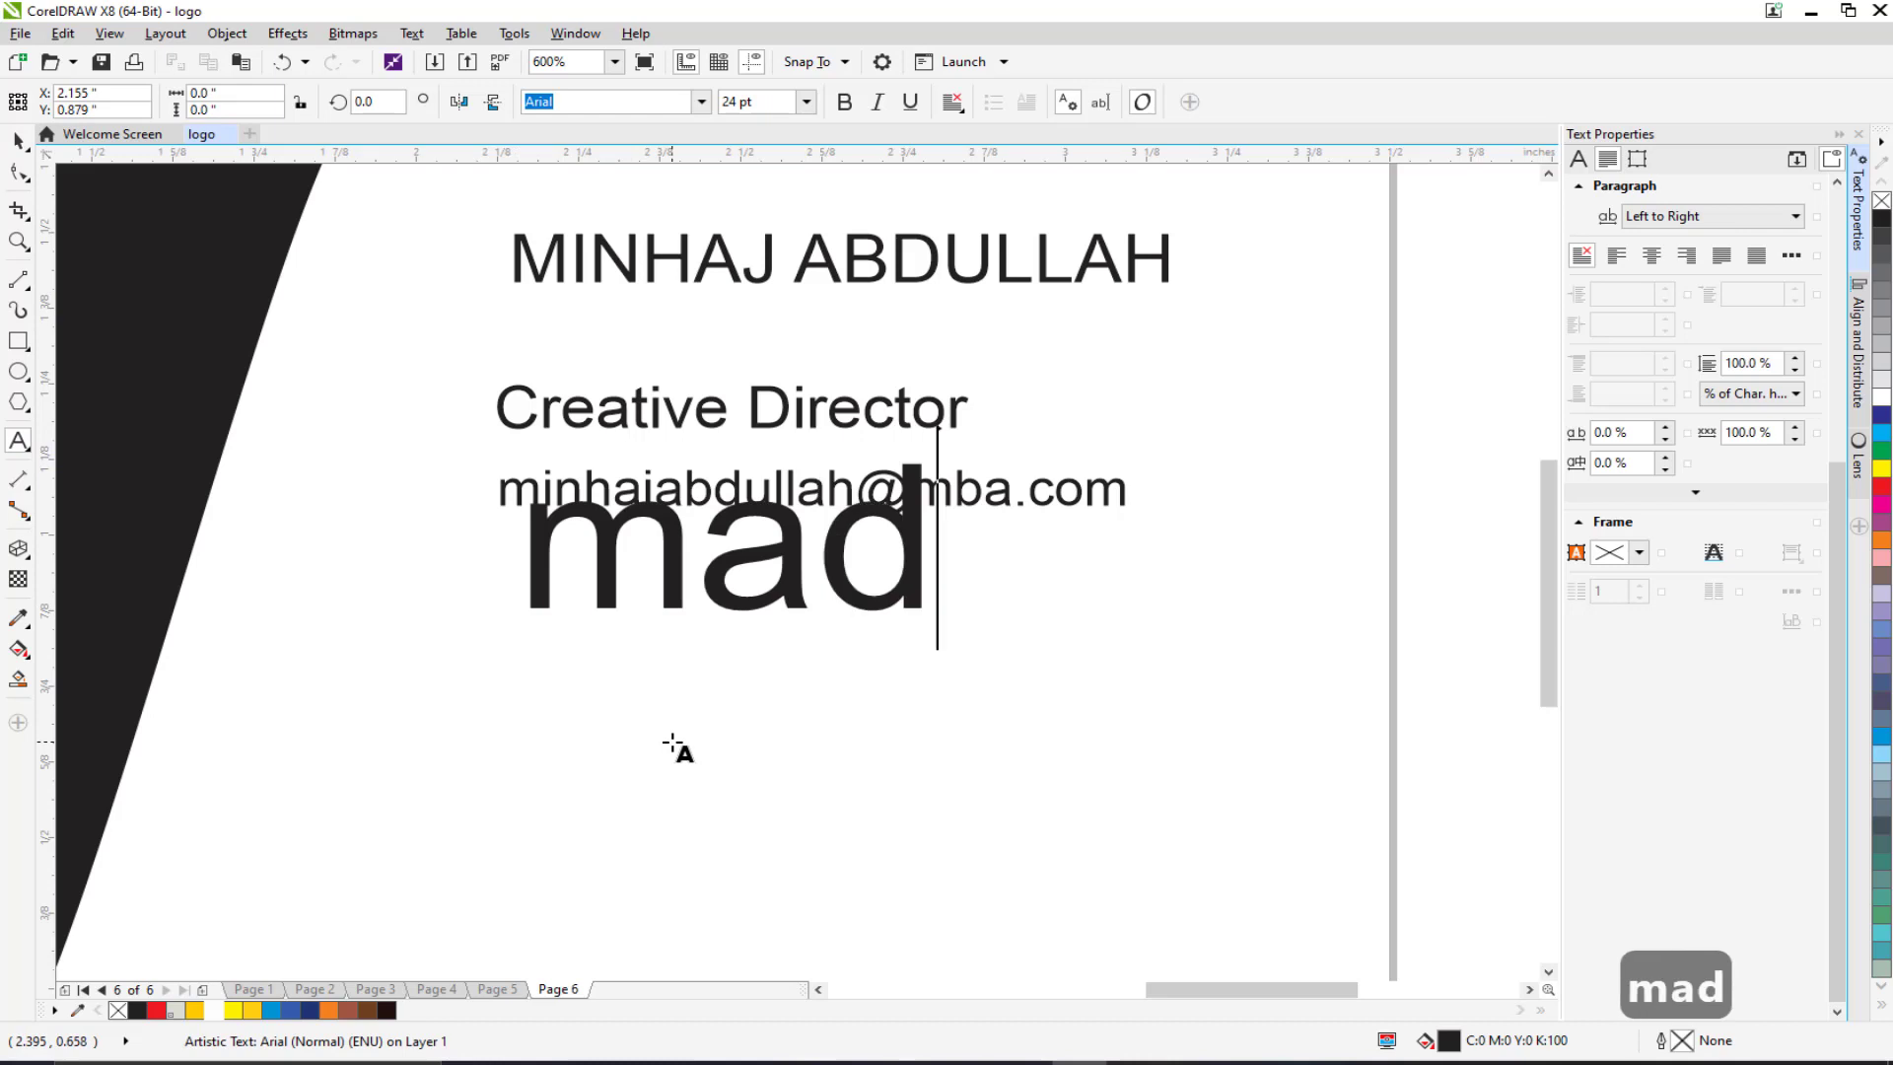
type("boxx,edia")
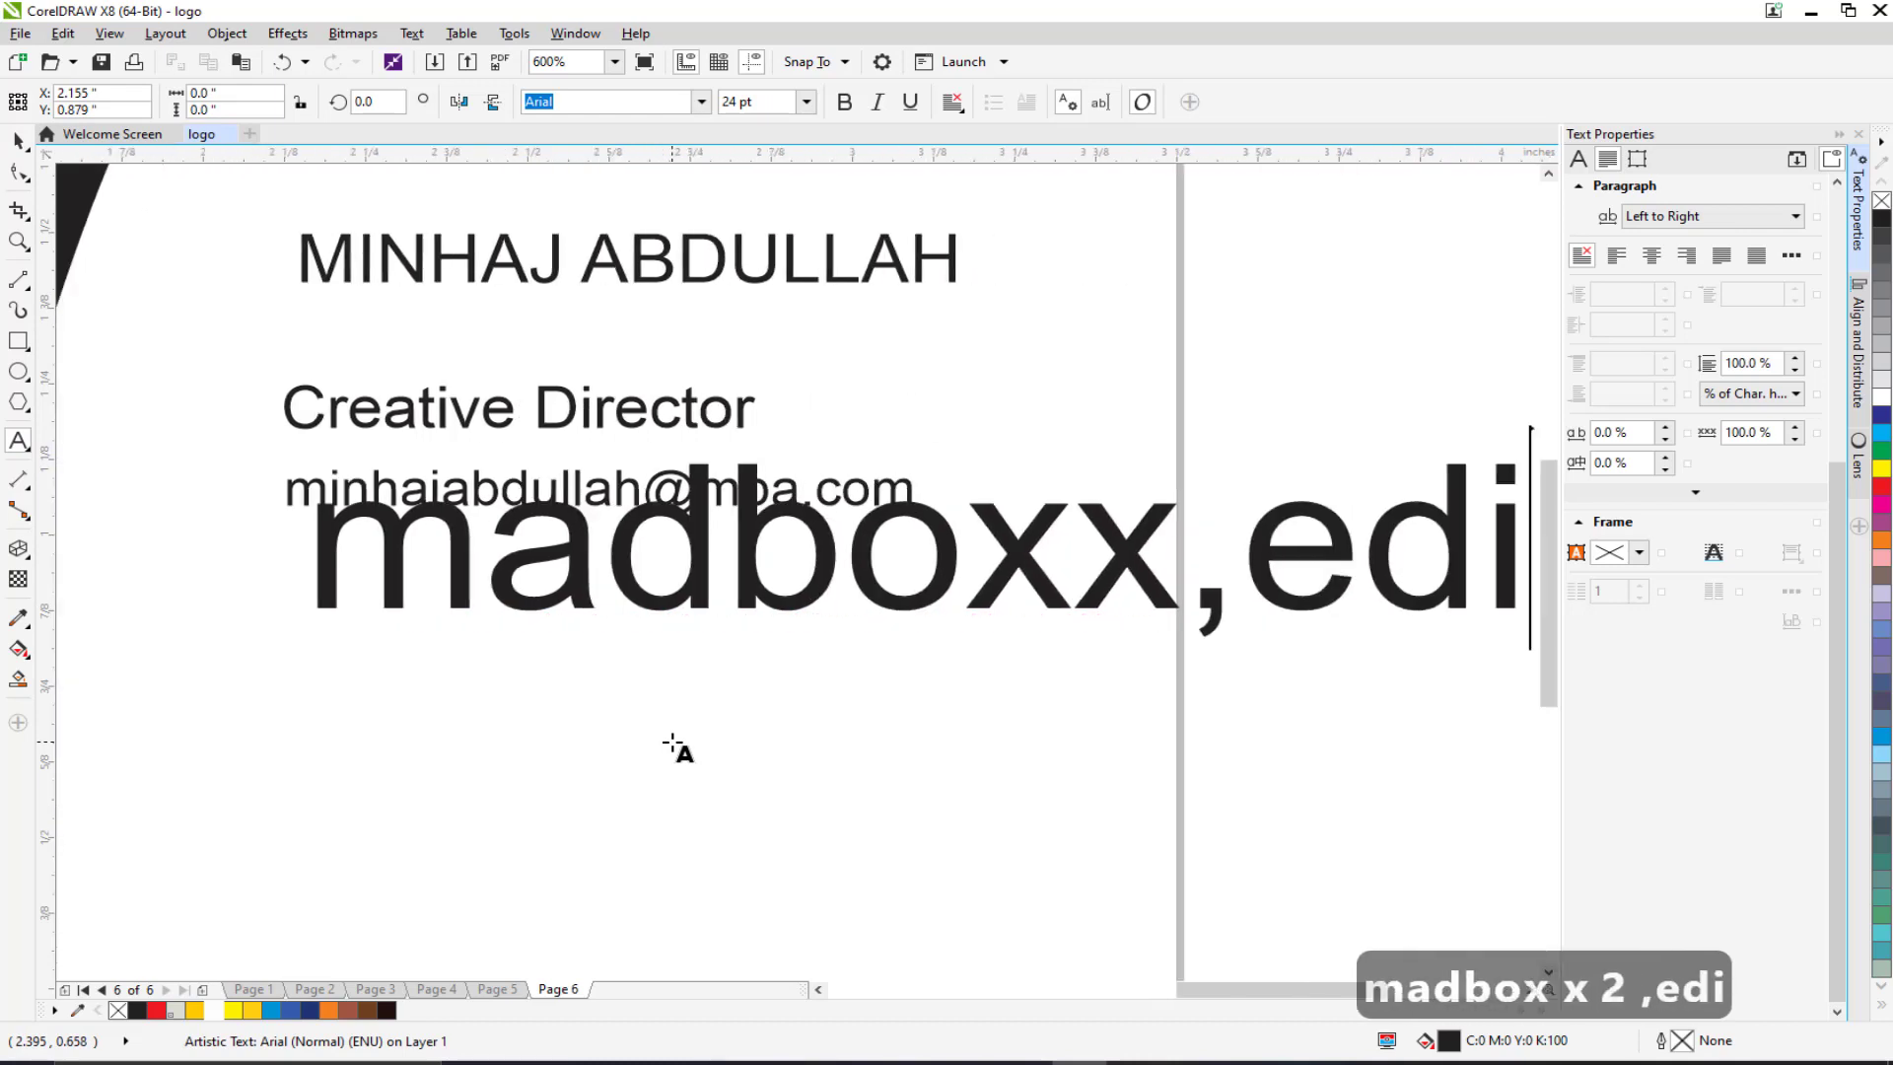
key("BackSpace")
key("BackSpace")
key("BackSpace")
key("BackSpace")
key("BackSpace")
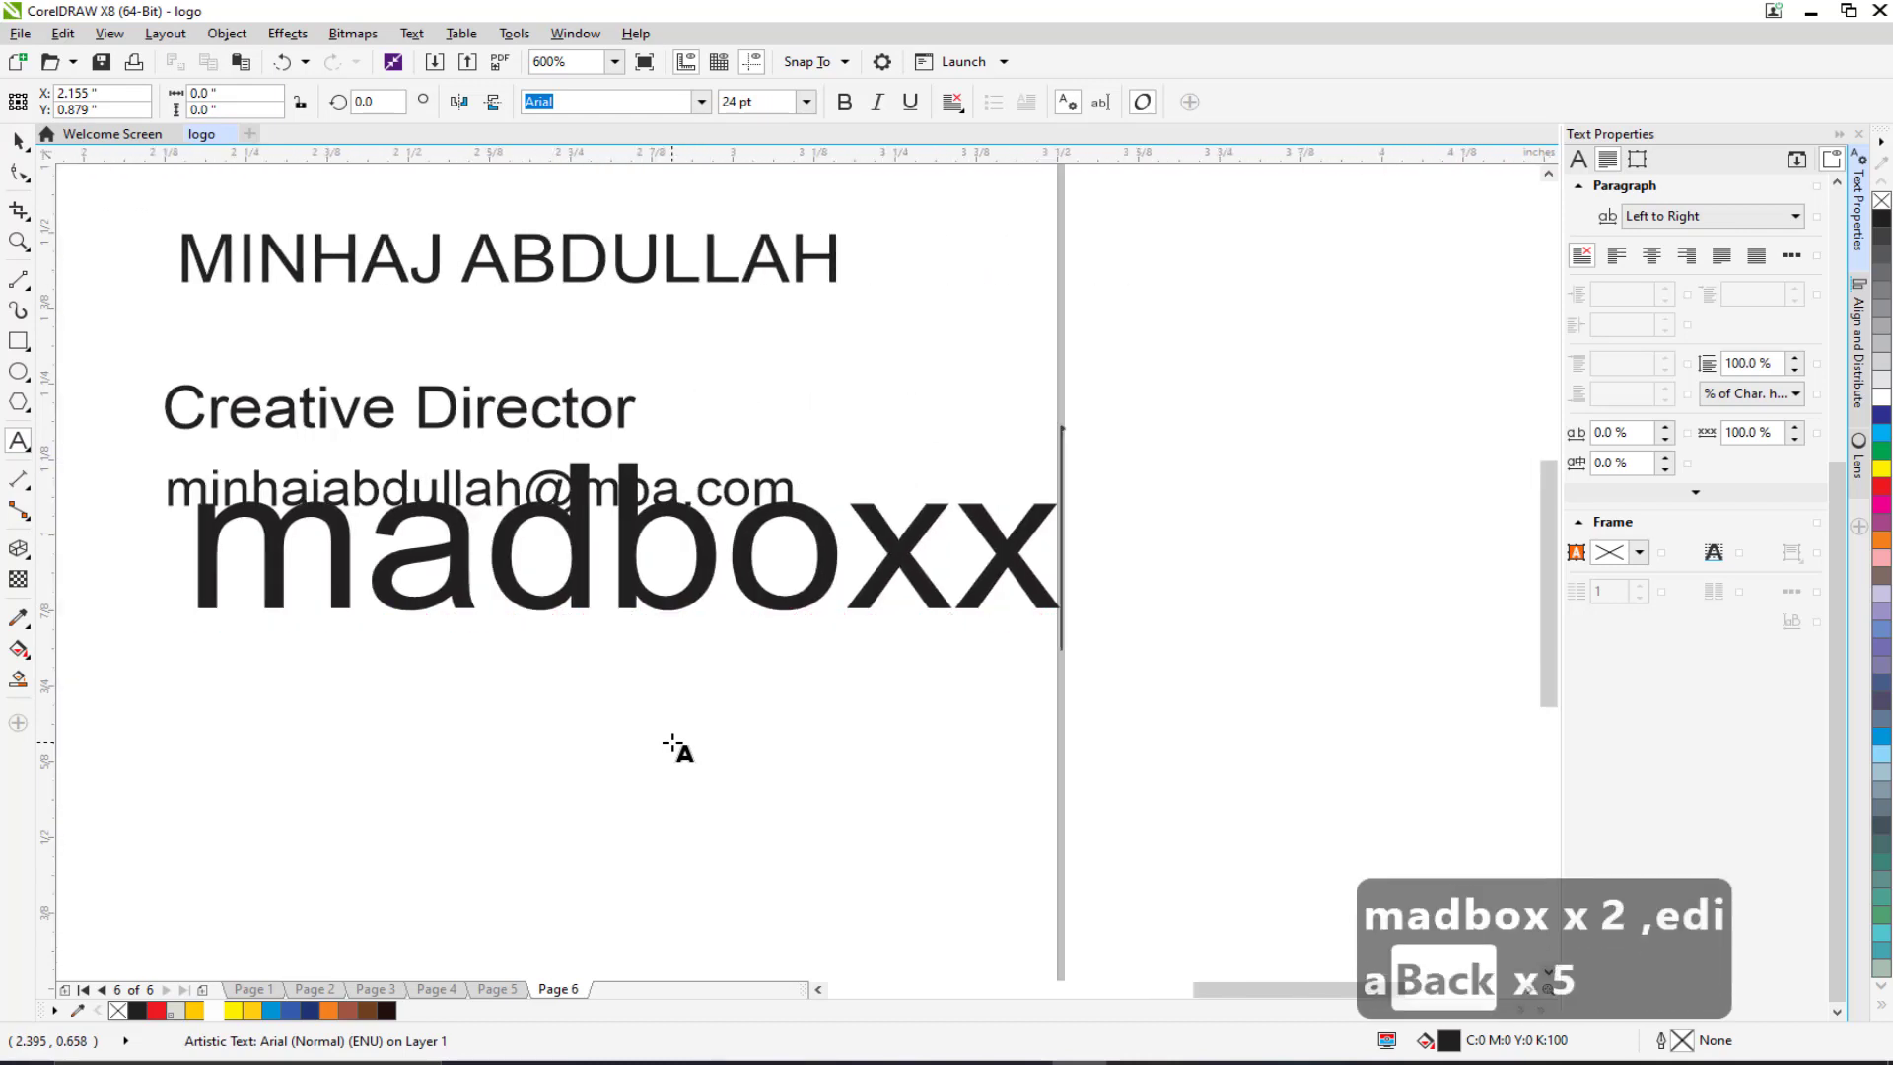
type("medias")
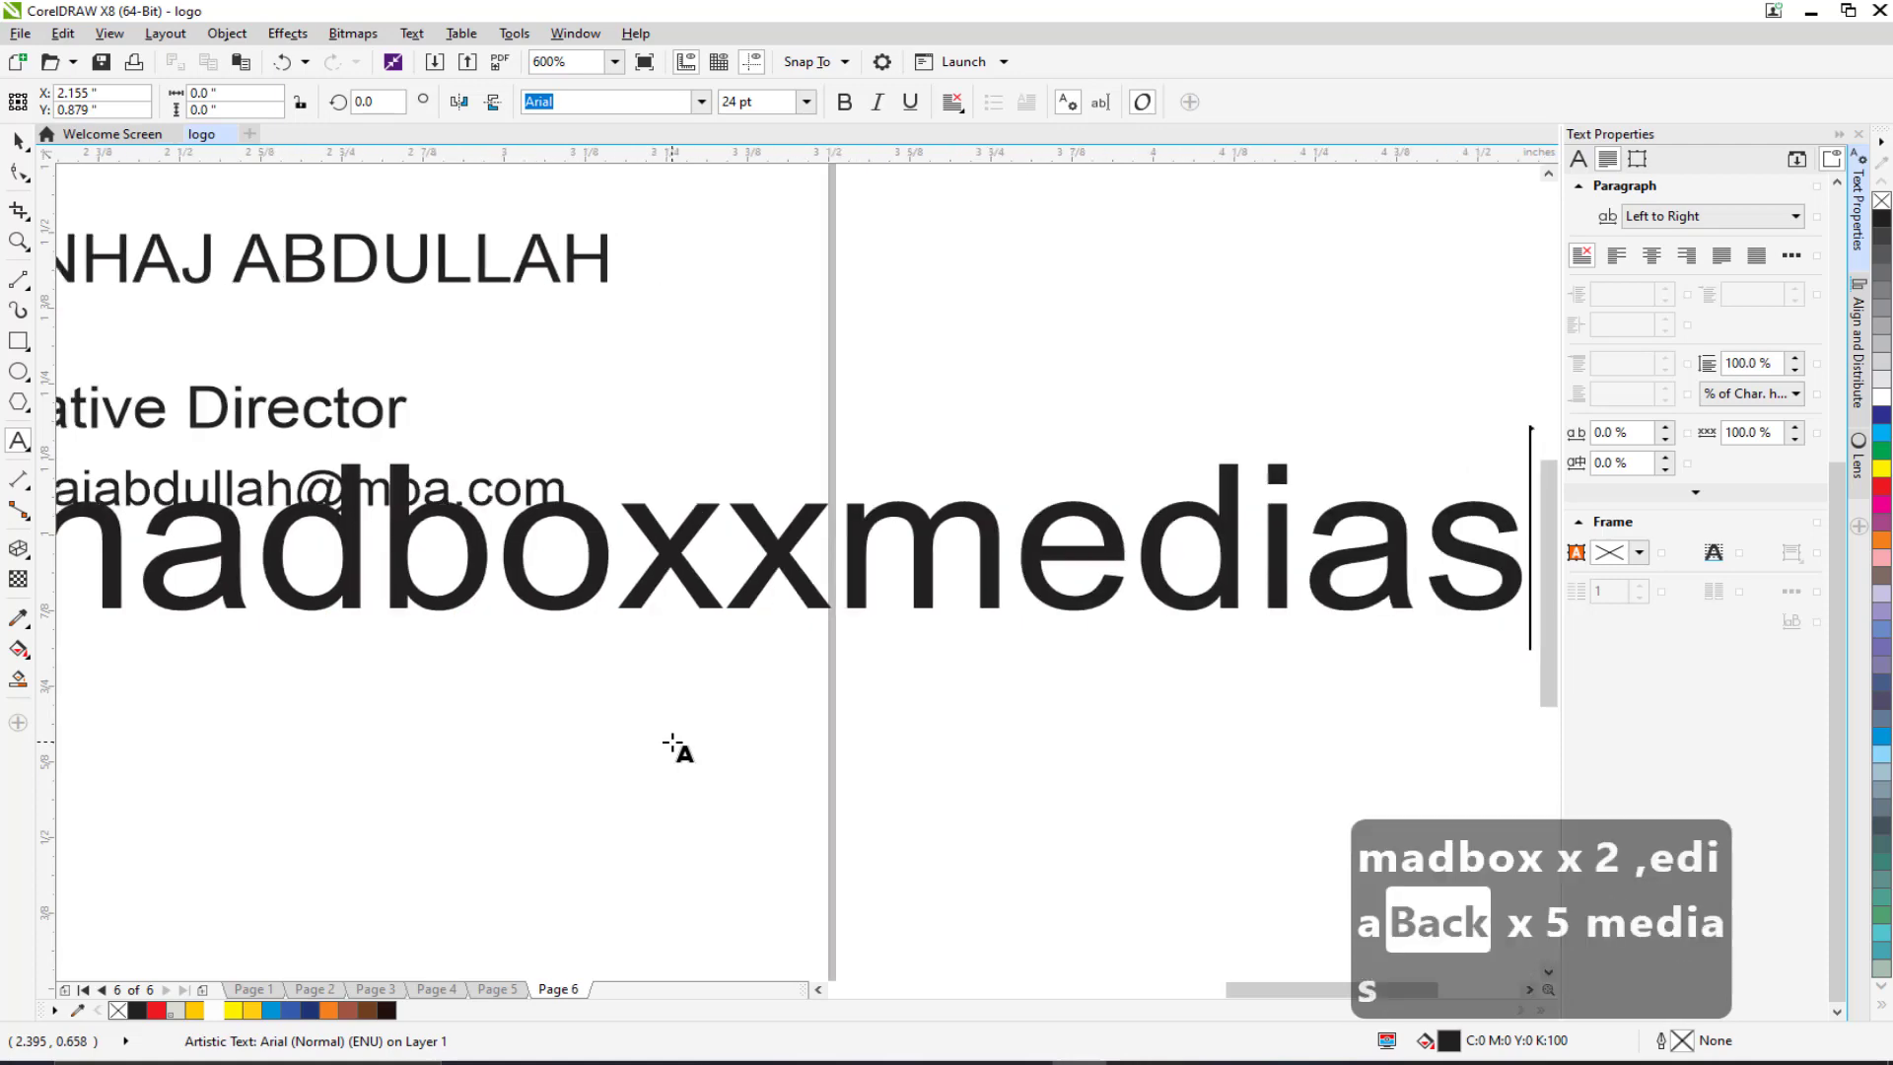
type("tudios.com")
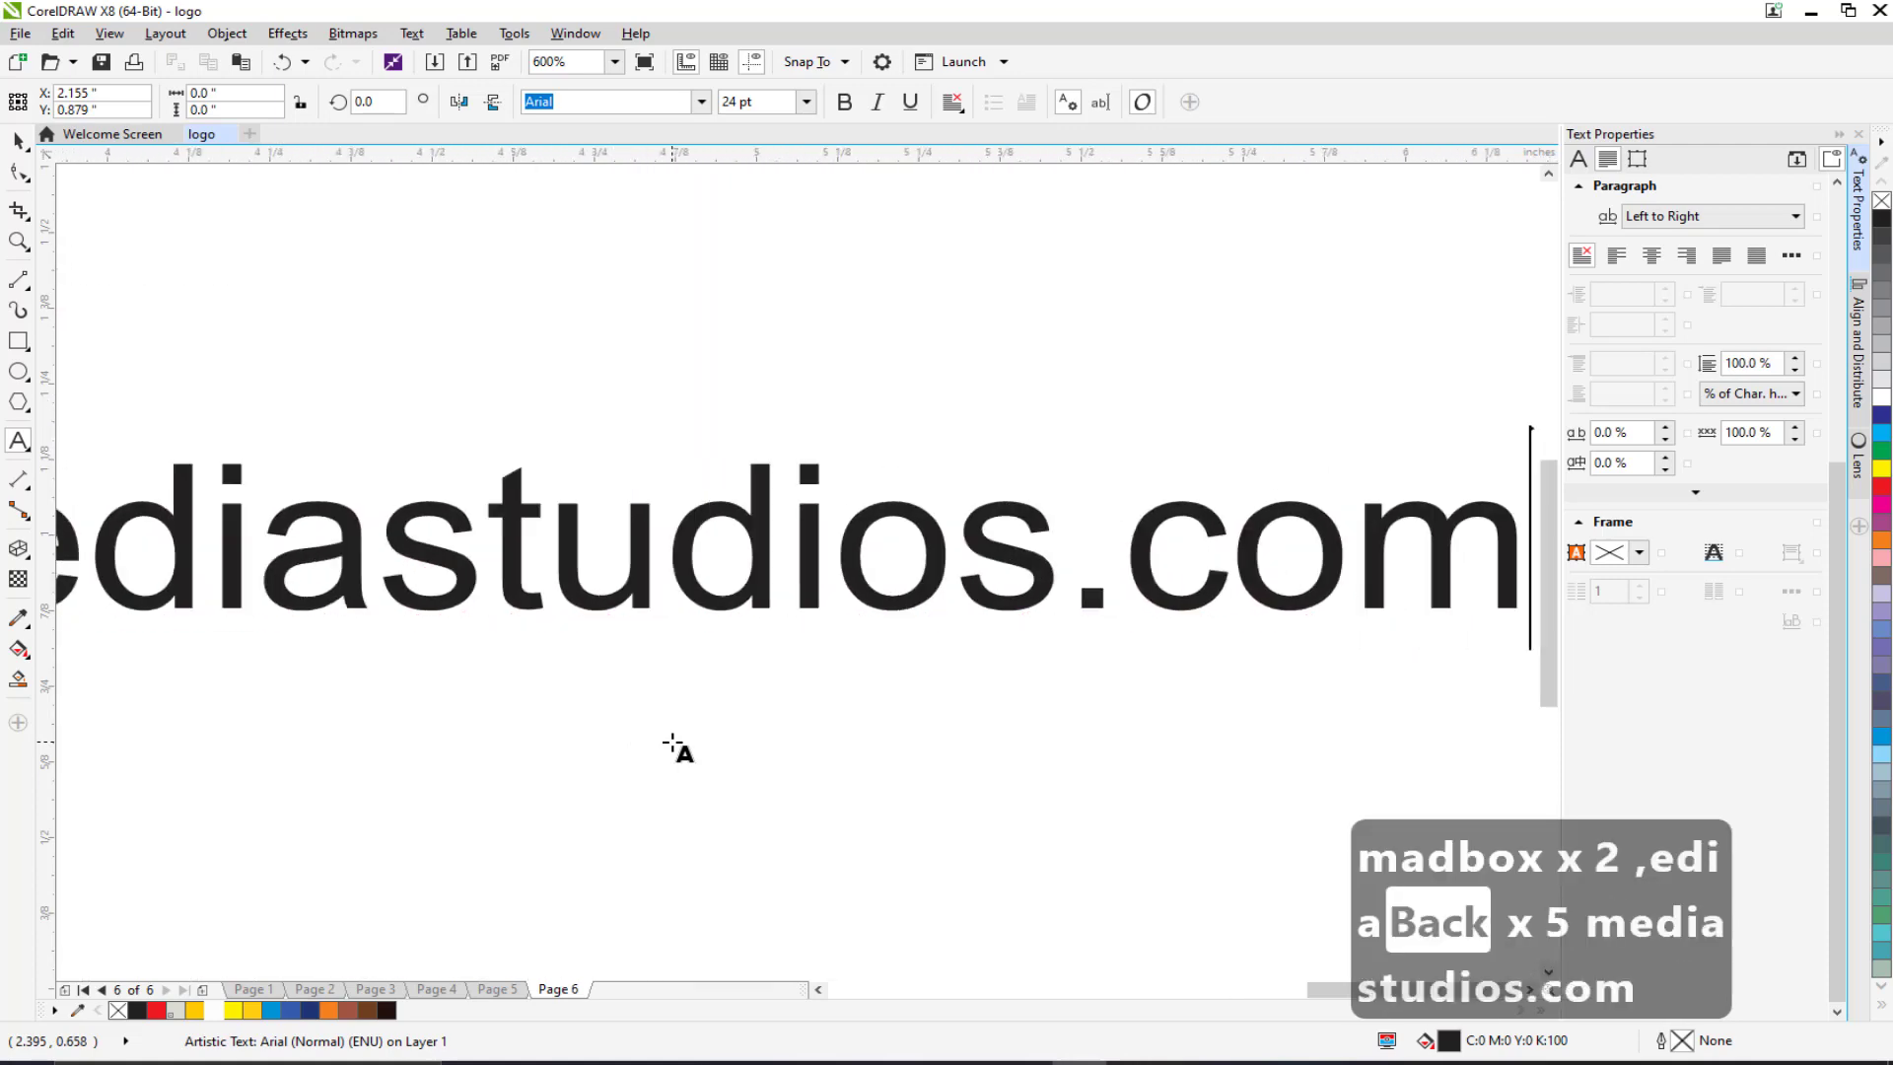
scroll(678, 749, "down", 4)
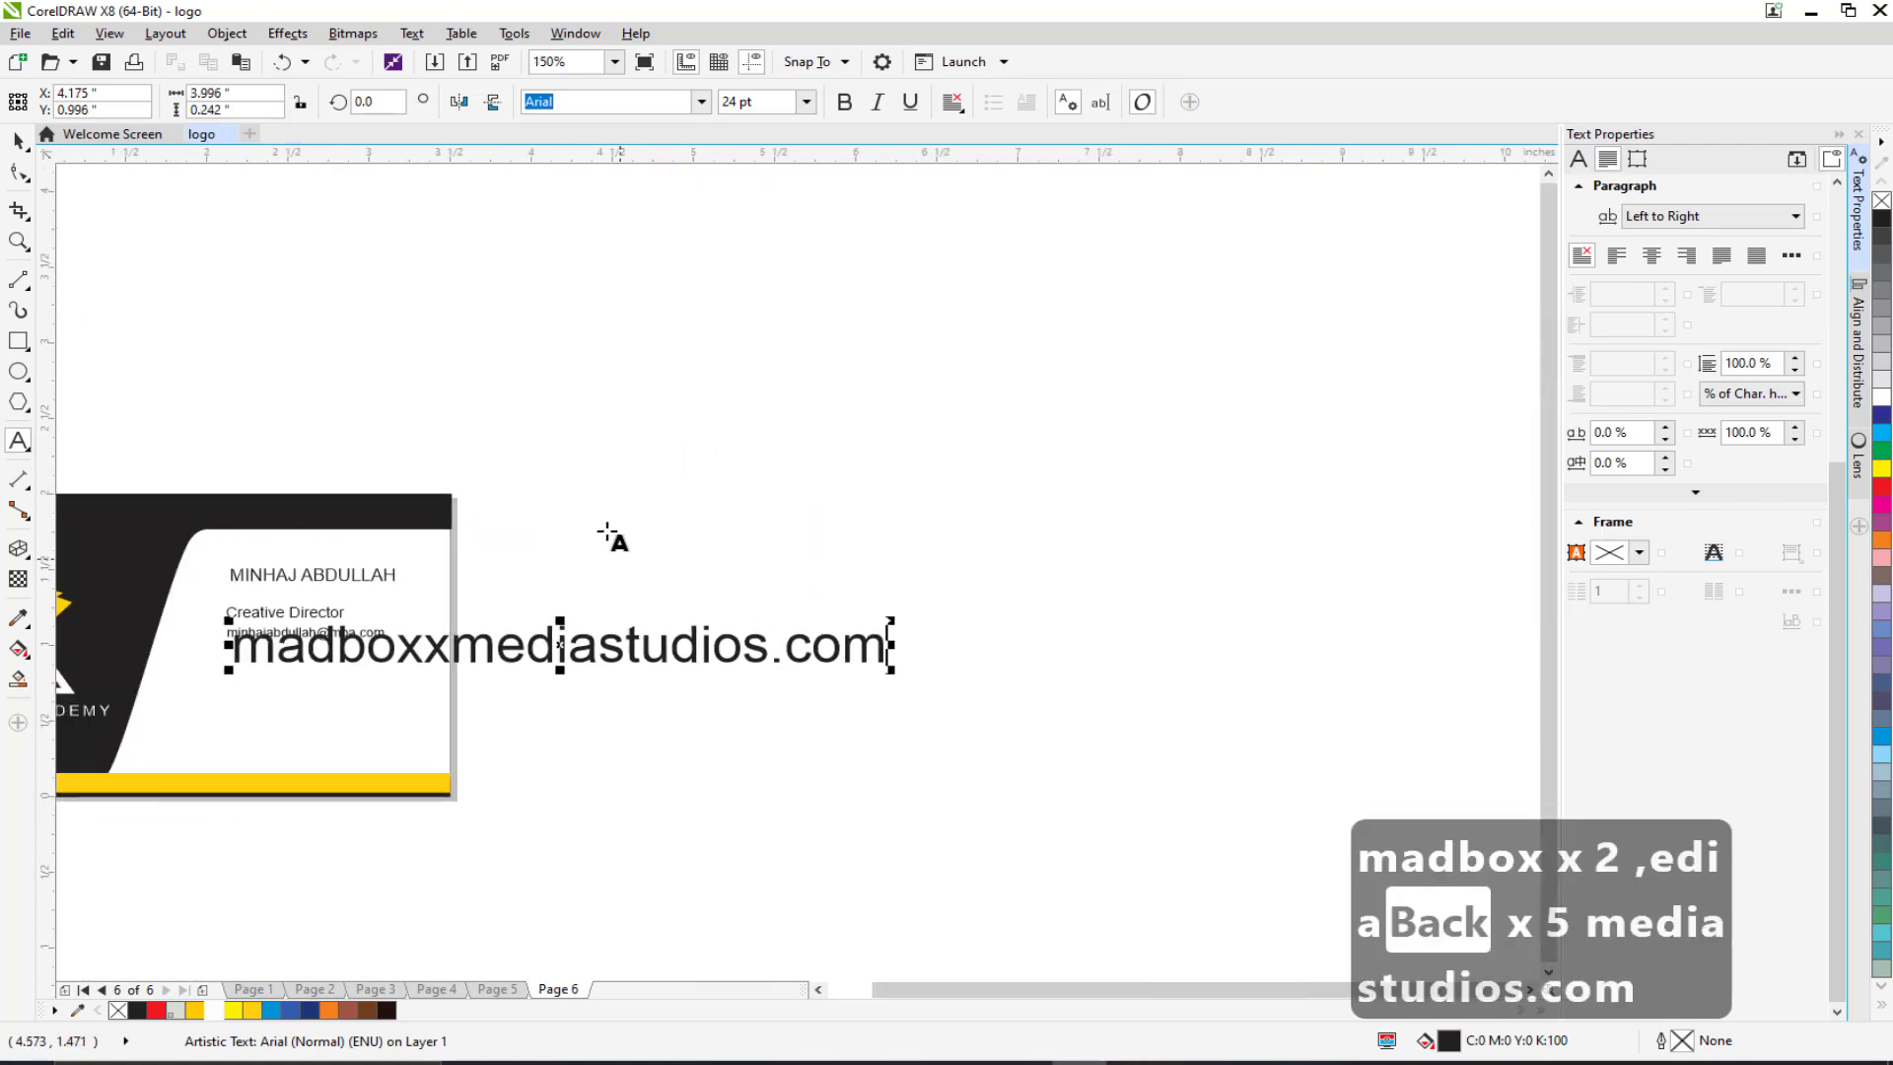
key("ctrl+a")
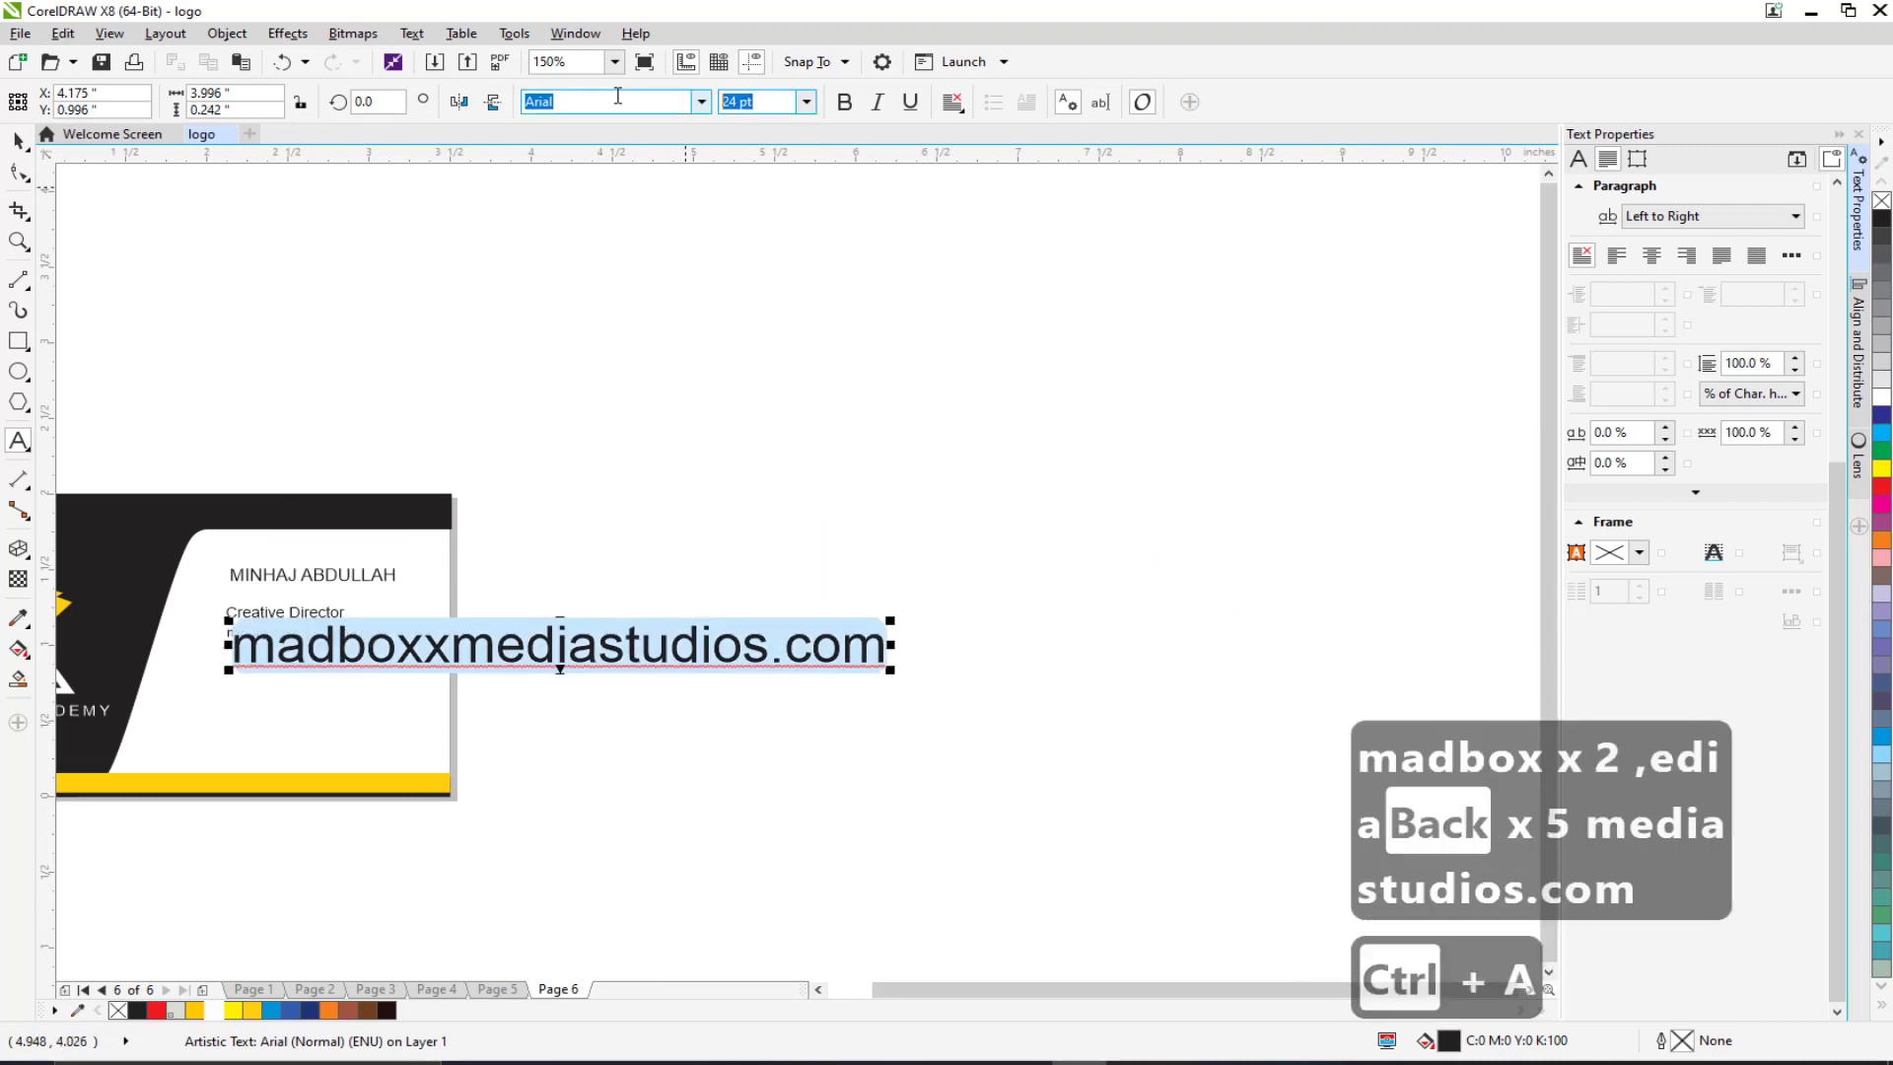
type("7")
key("Return")
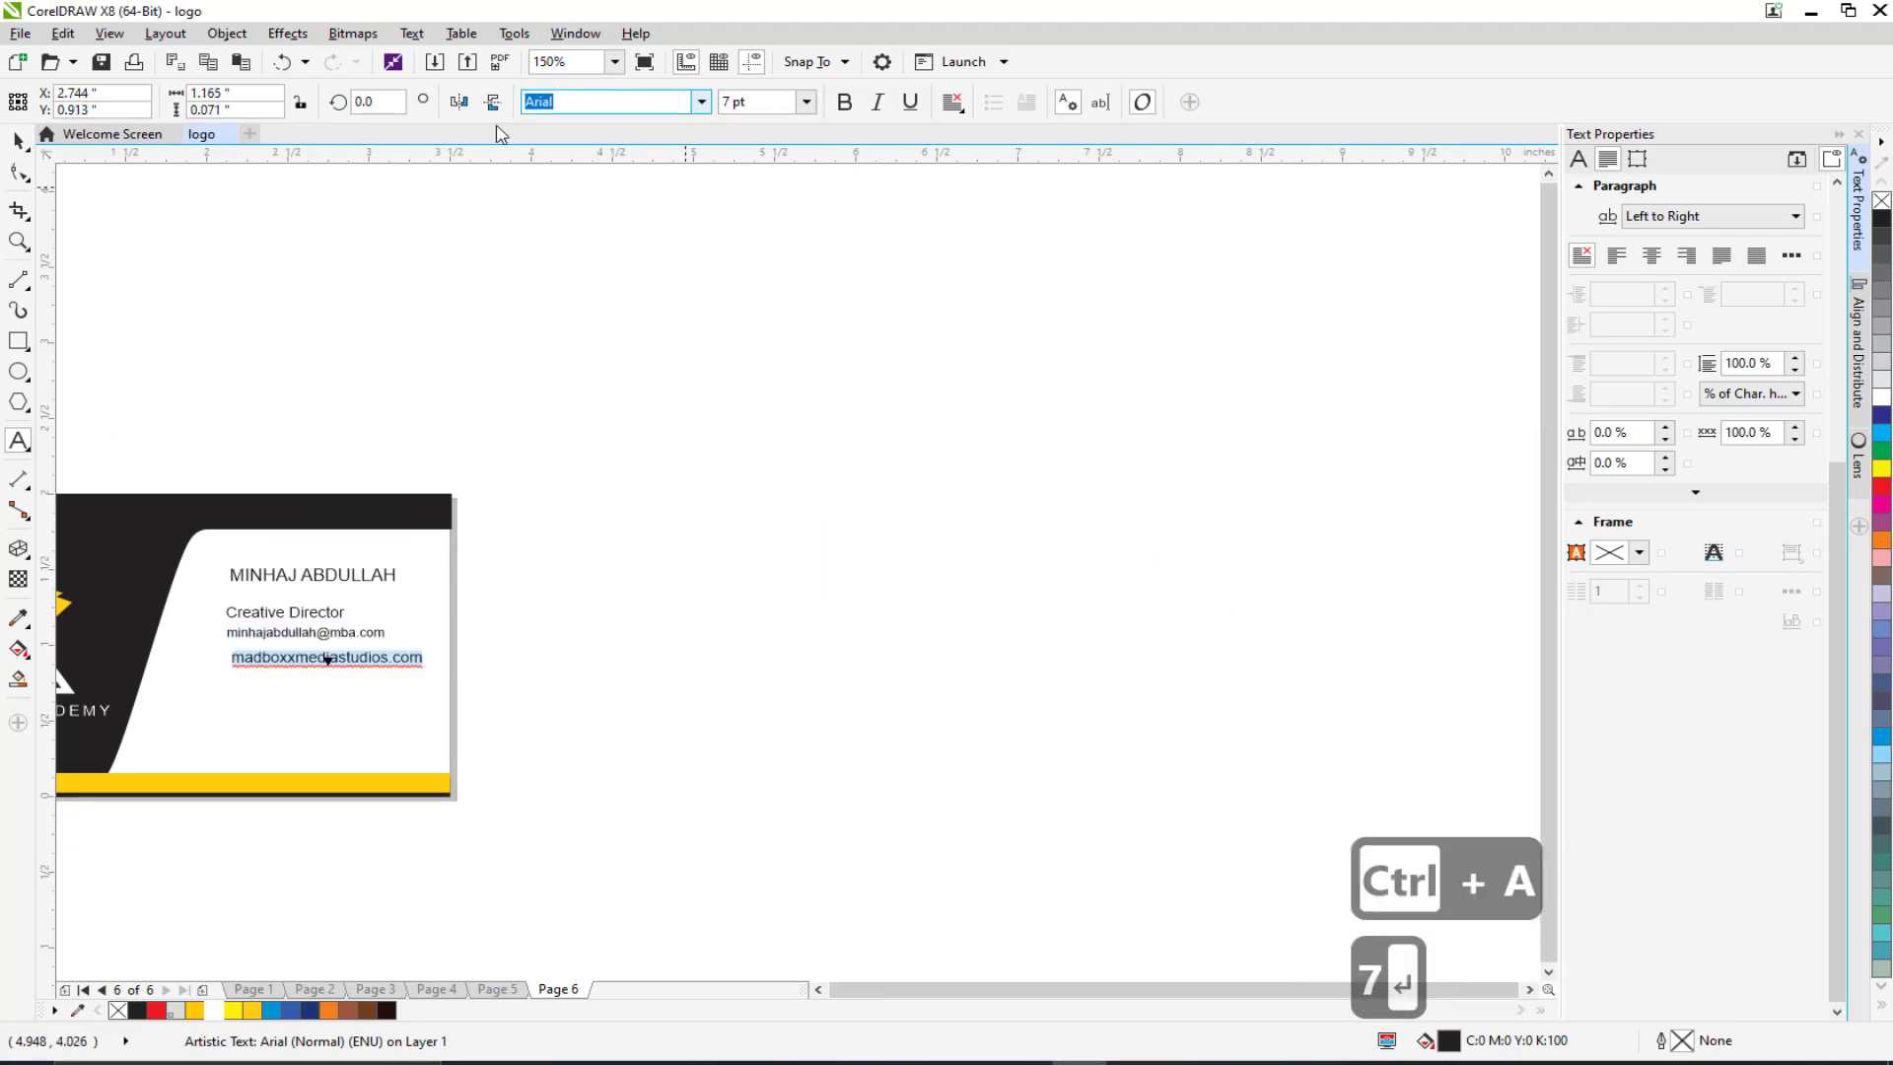
scroll(595, 588, "up", 2)
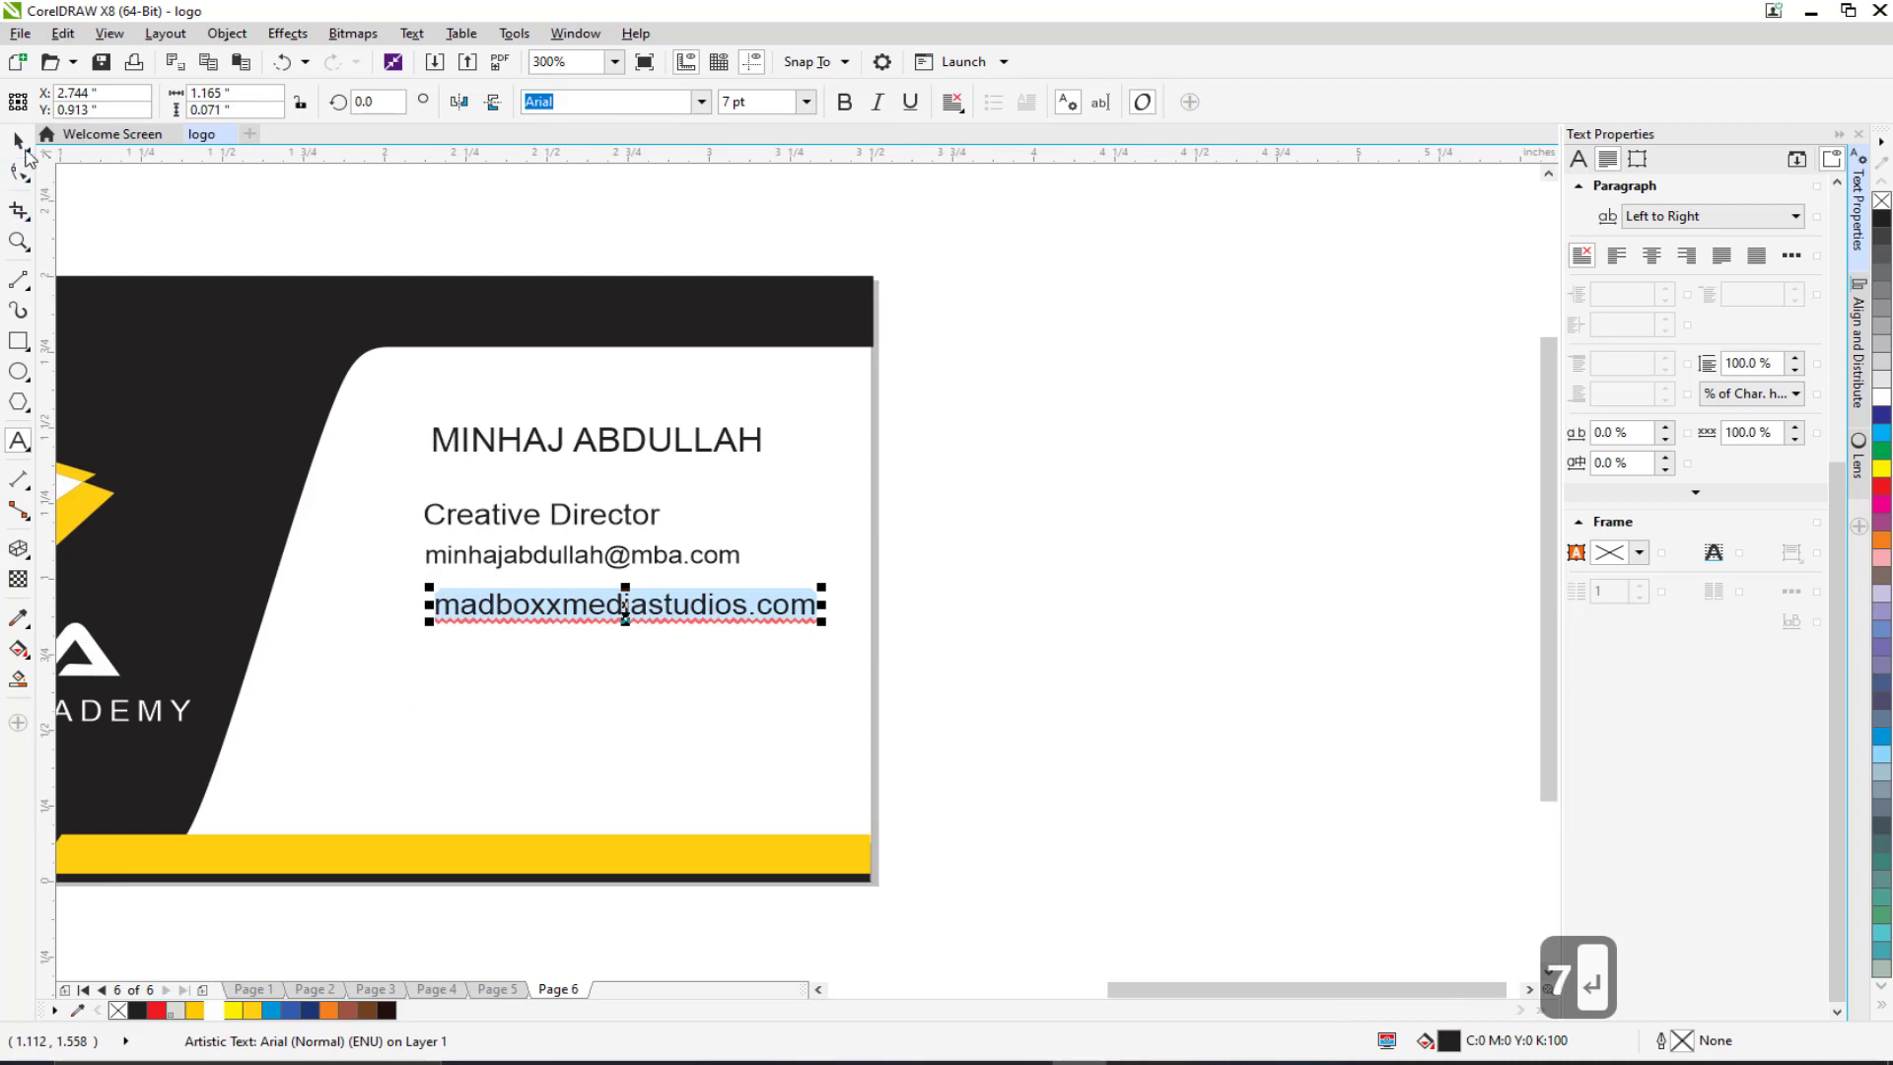
left_click(19, 141)
Step: Add the phone number below the web address at 7 pt
left_click(17, 444)
left_click(439, 663)
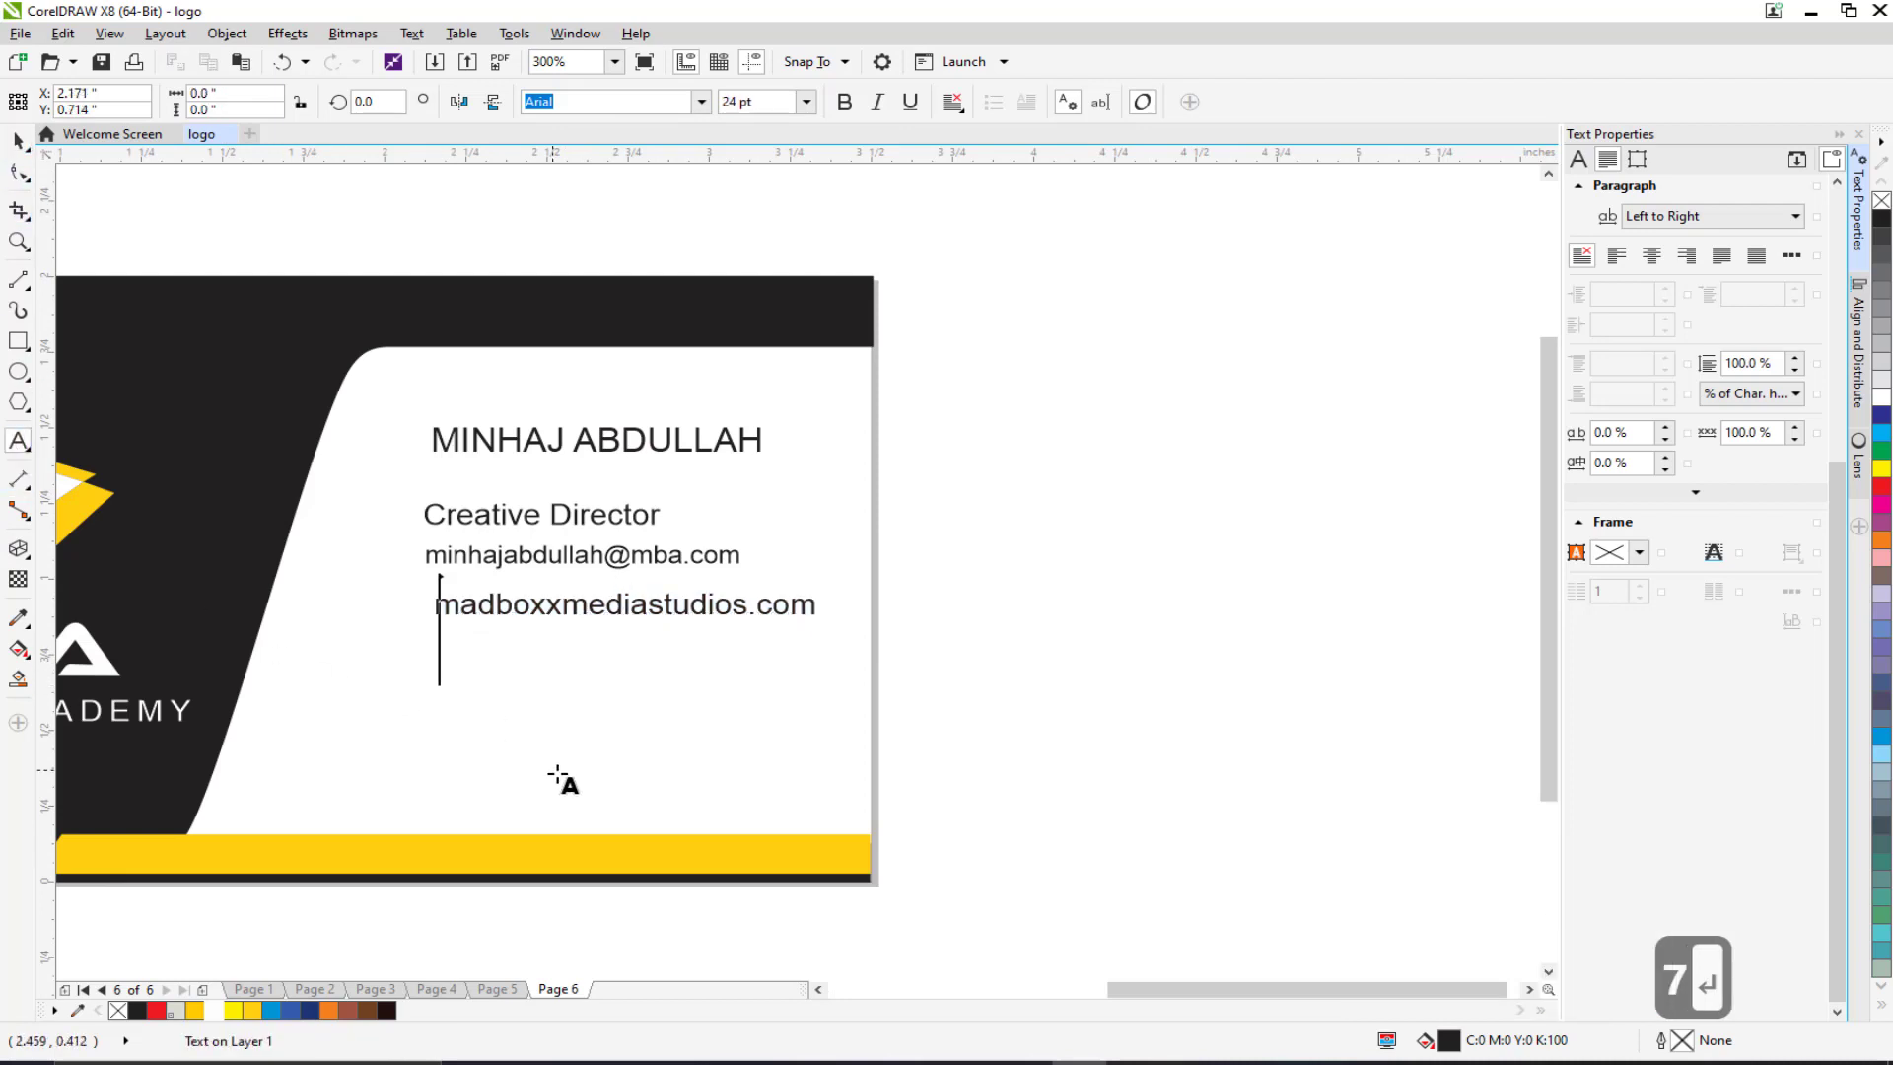
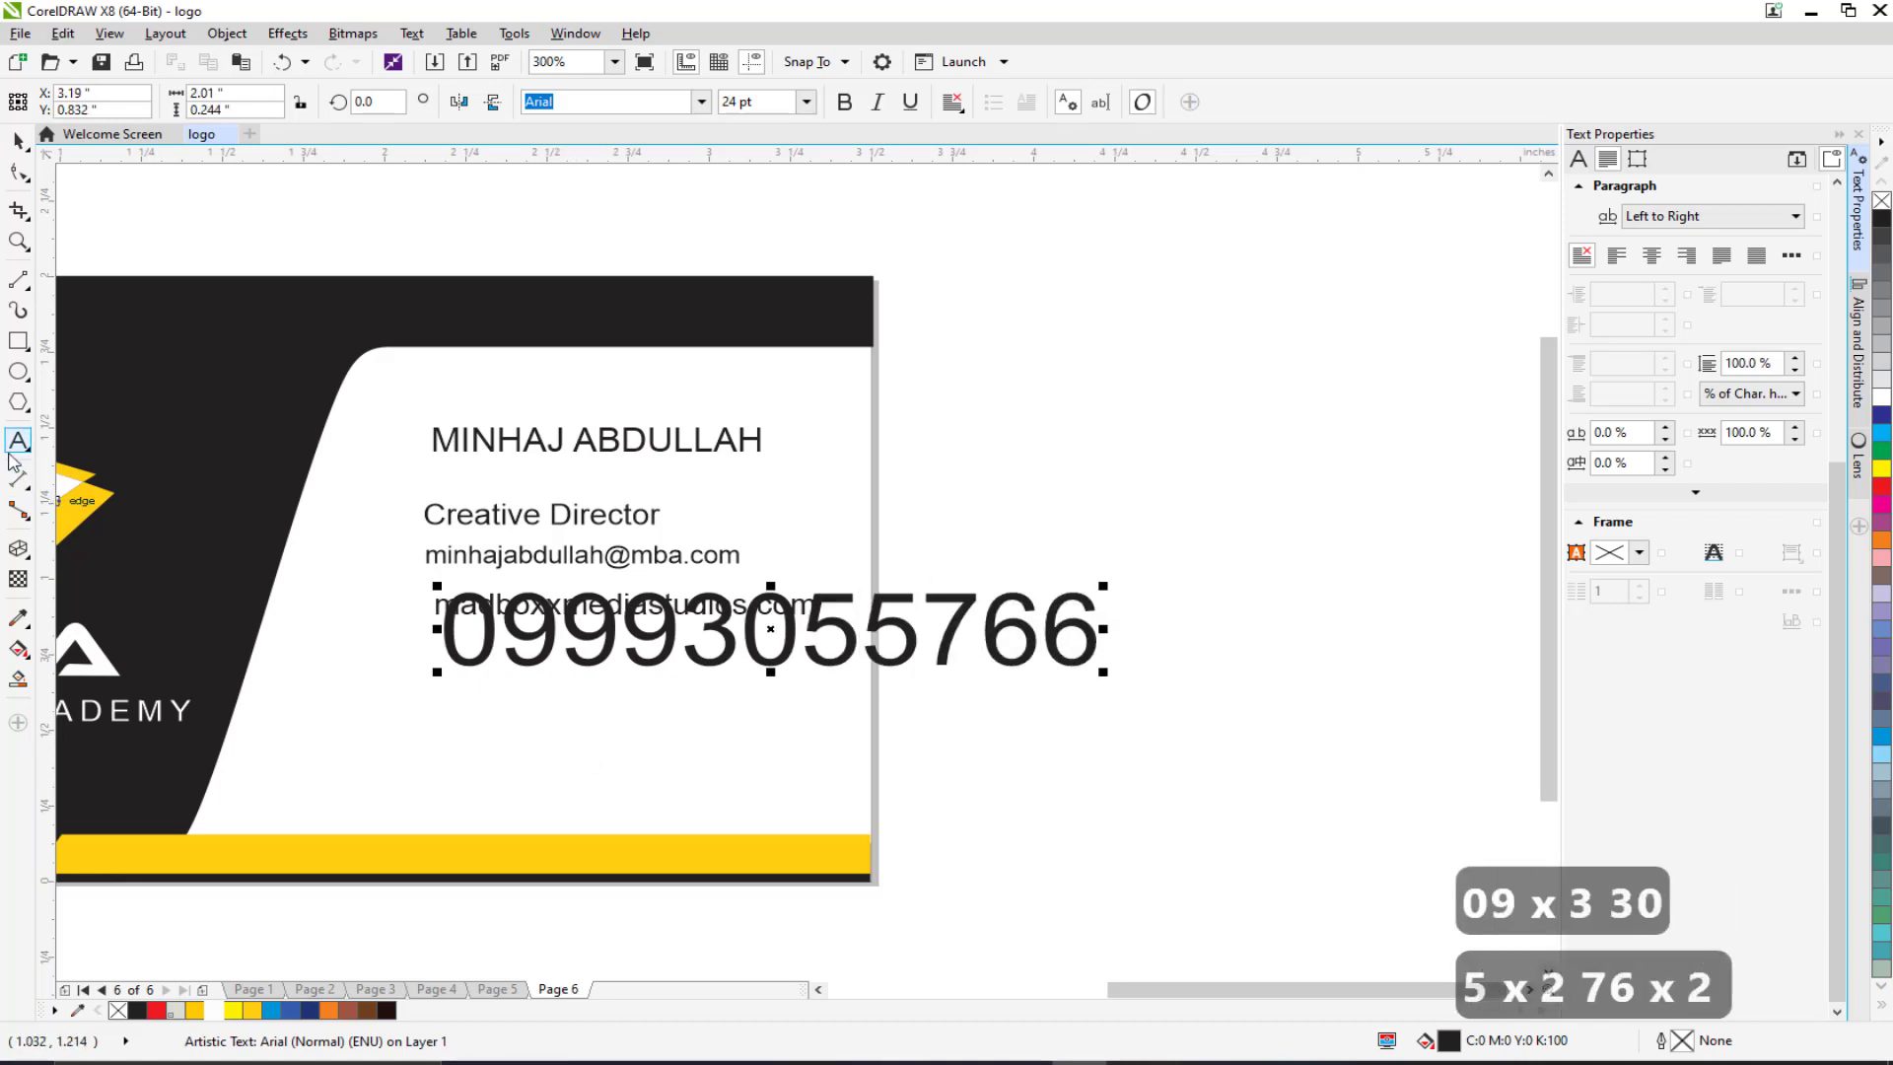
left_click(18, 140)
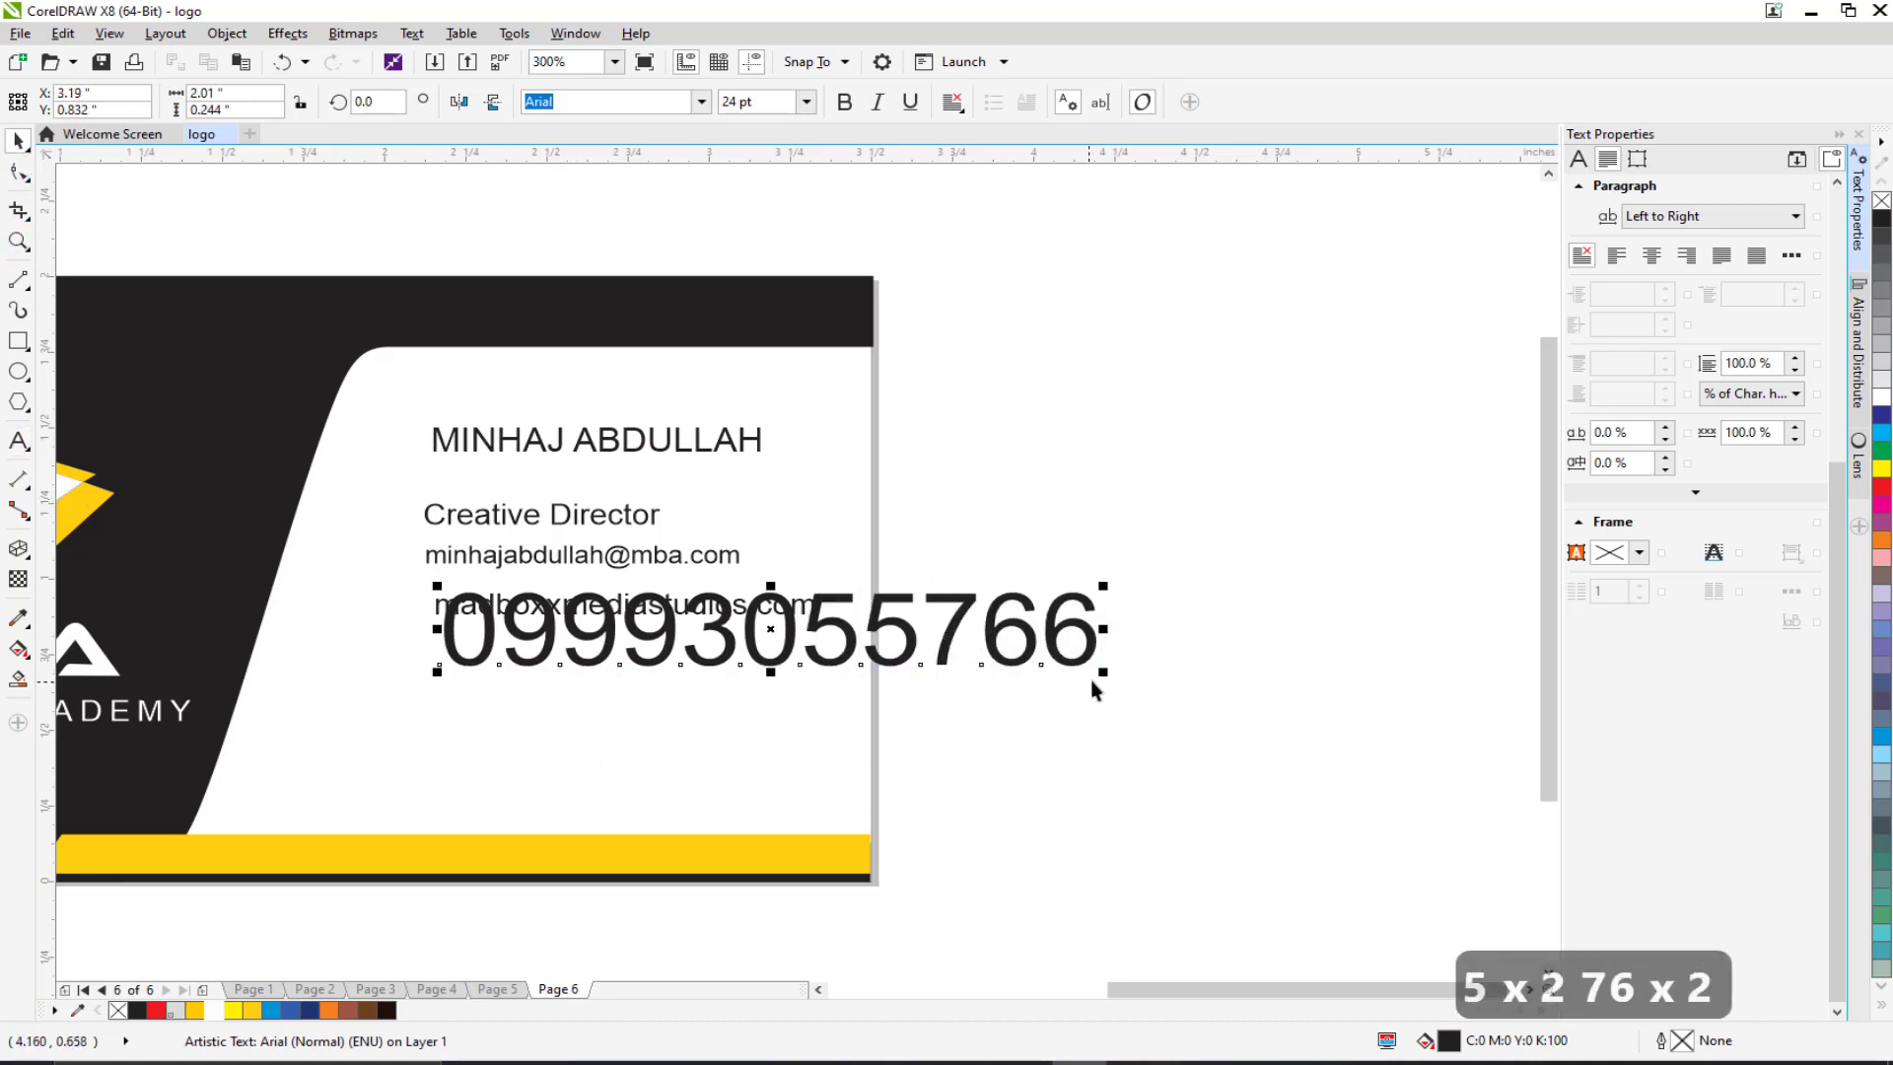
left_click(754, 101)
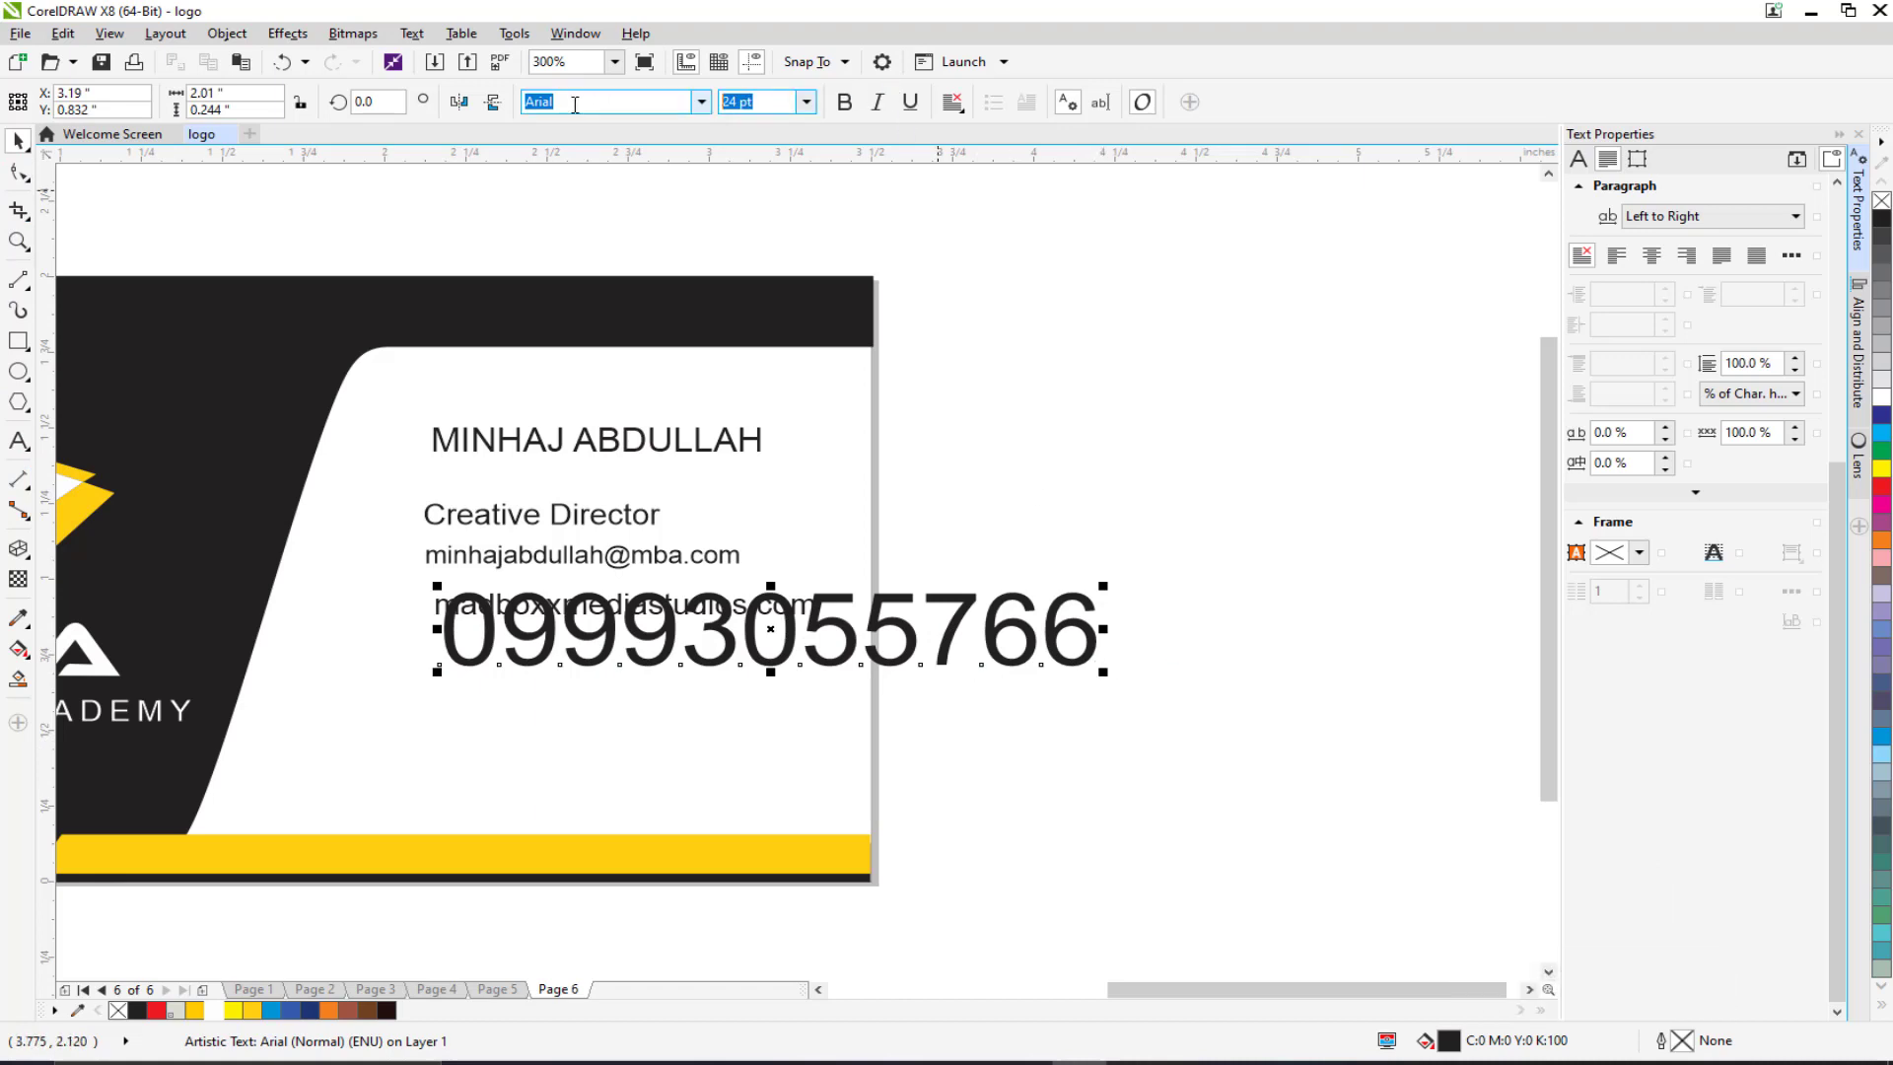
type("7")
key("Return")
mouse_move(441, 452)
left_mouse_down()
mouse_move(579, 485)
mouse_move(562, 529)
mouse_move(618, 537)
left_mouse_up()
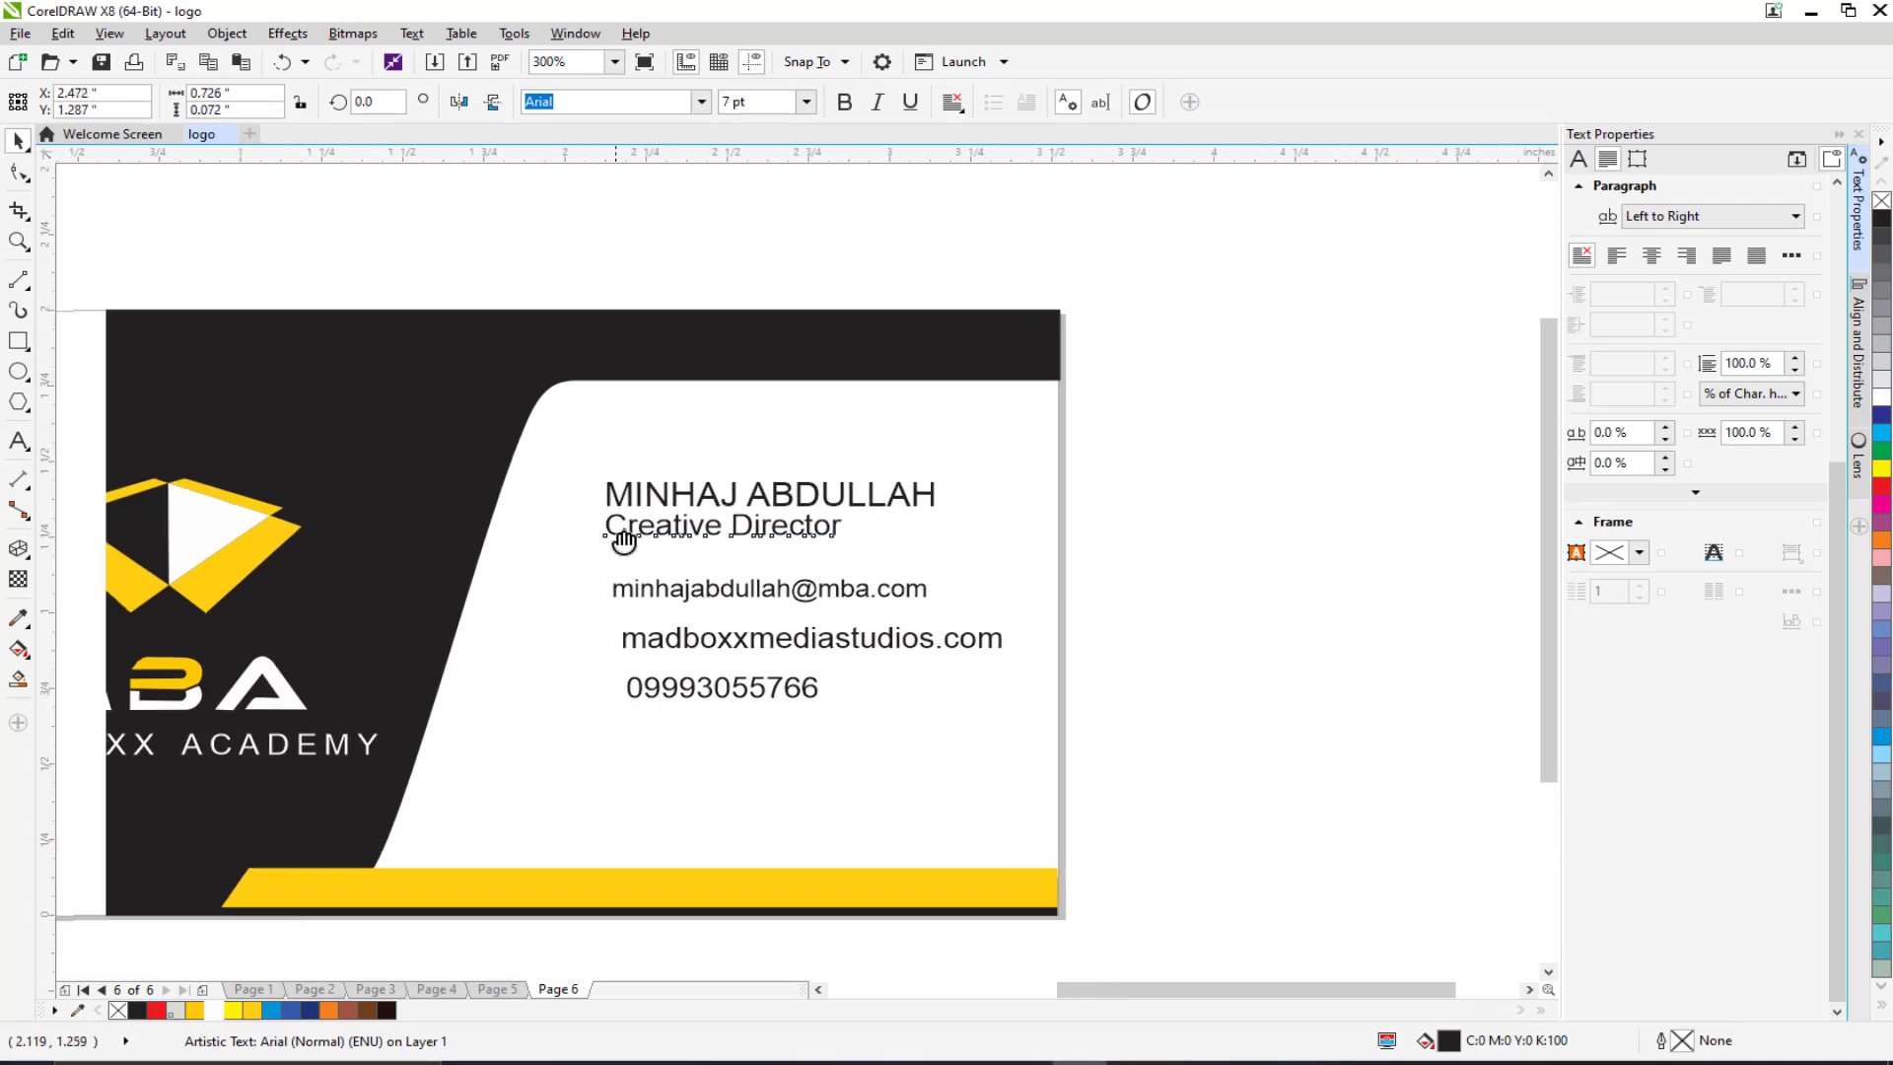
Step: Left-align the three contact lines, drop them below the title, and shift all text left
left_click_drag(1222, 559, 578, 752)
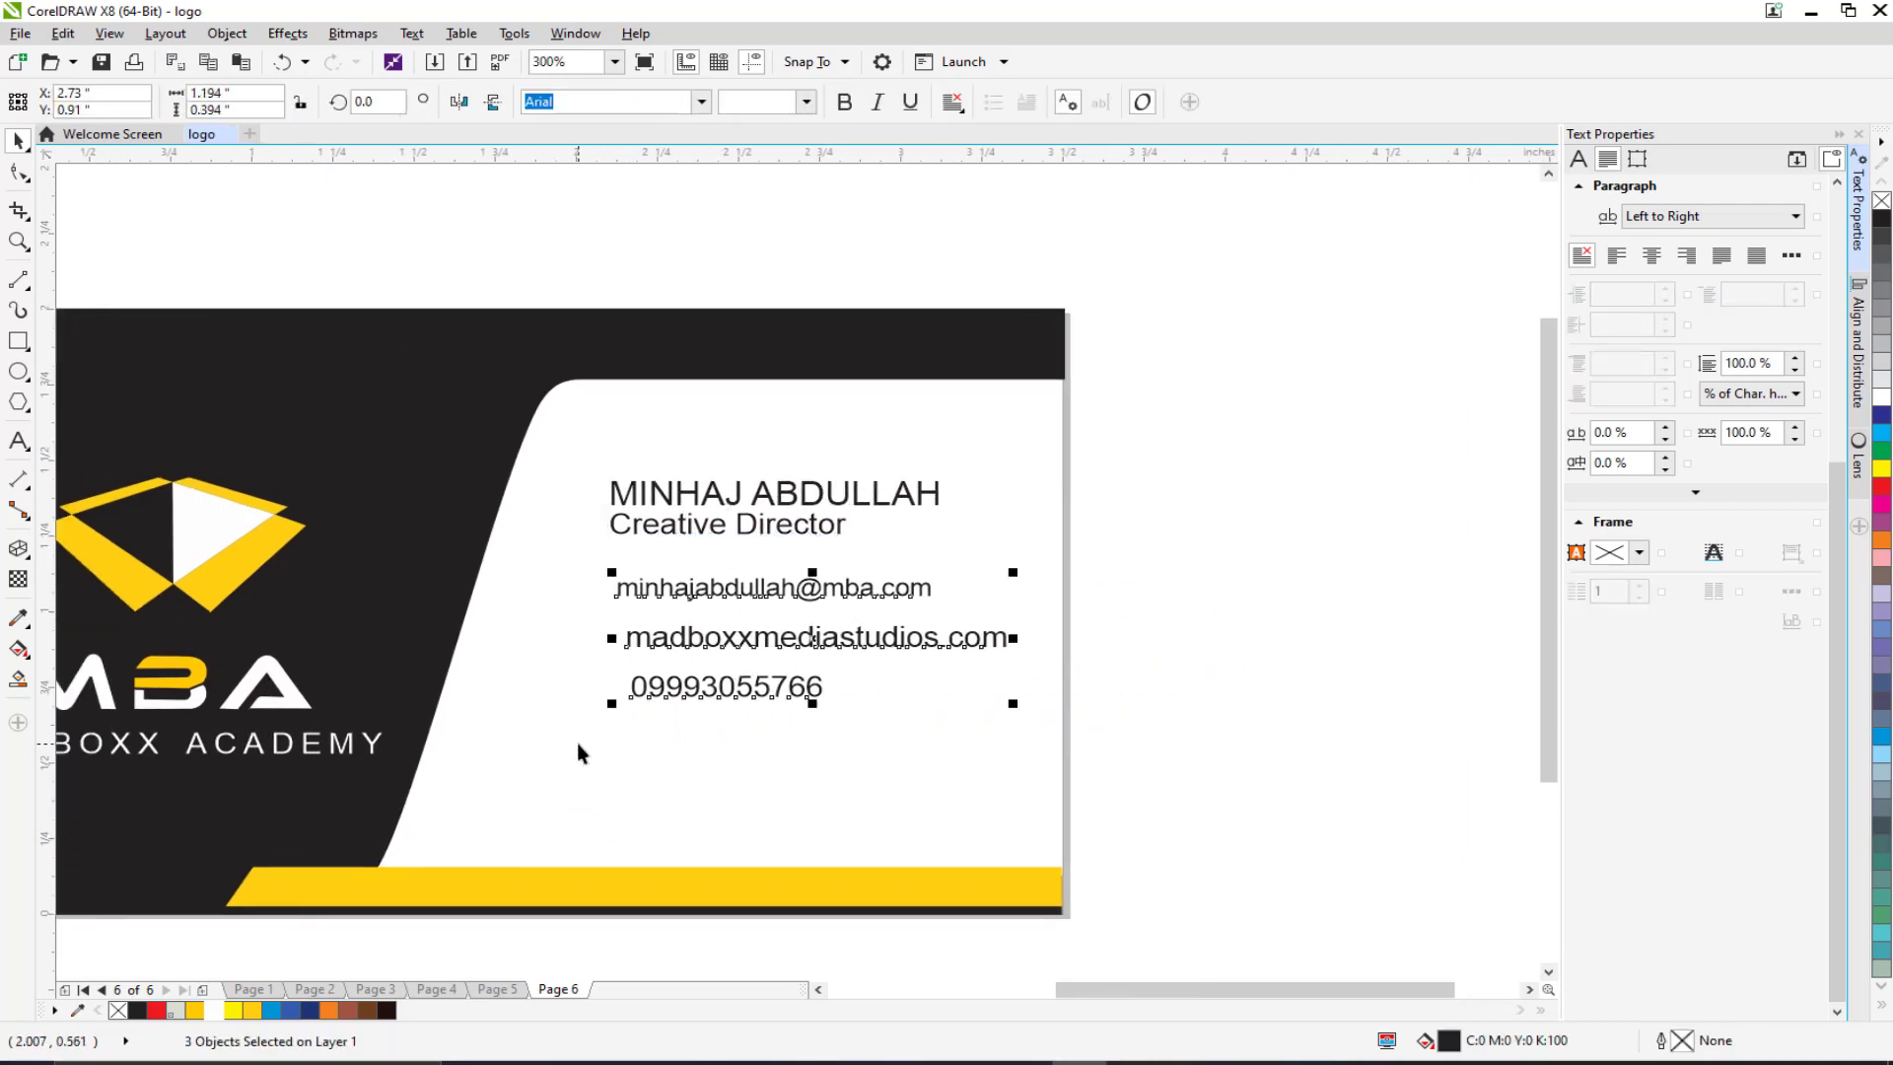
left_click(1857, 345)
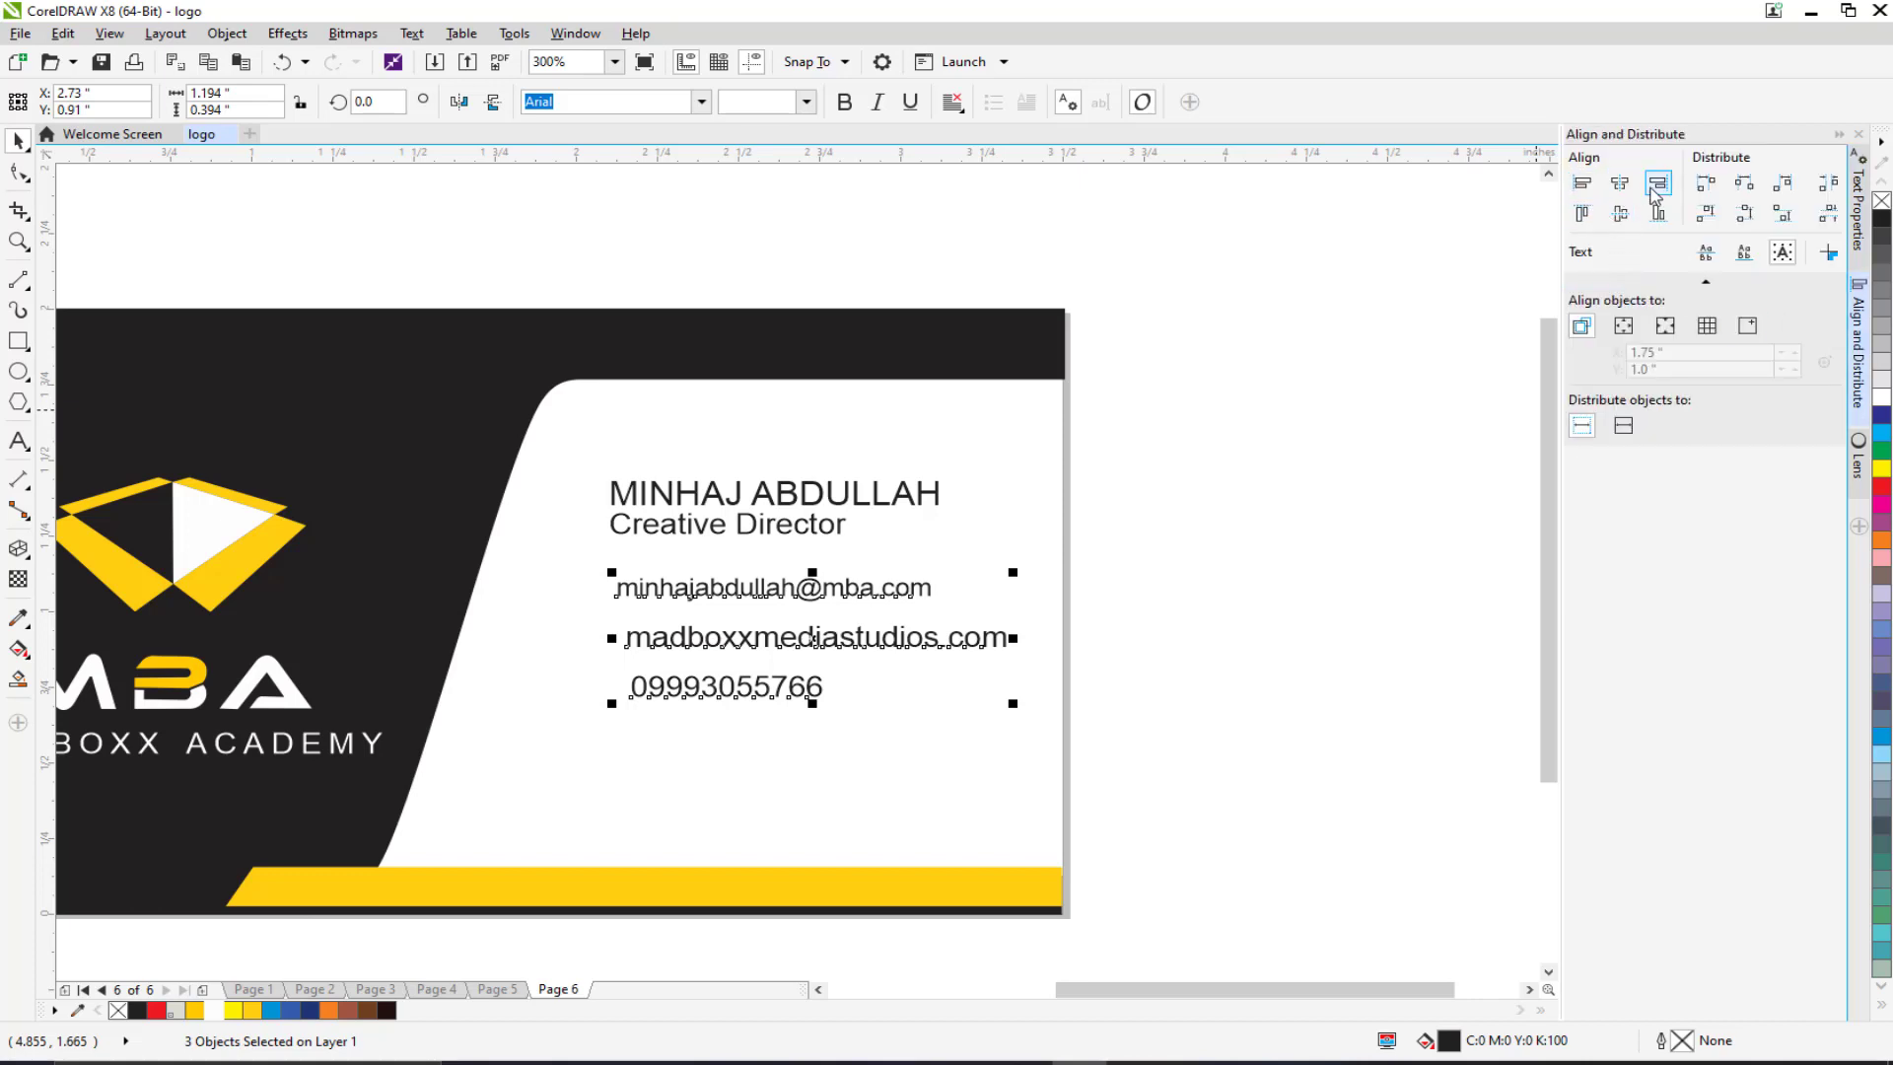
left_click(1582, 183)
mouse_move(688, 590)
left_mouse_down()
mouse_move(668, 635)
mouse_move(683, 626)
left_mouse_up()
left_click_drag(1193, 434, 546, 655)
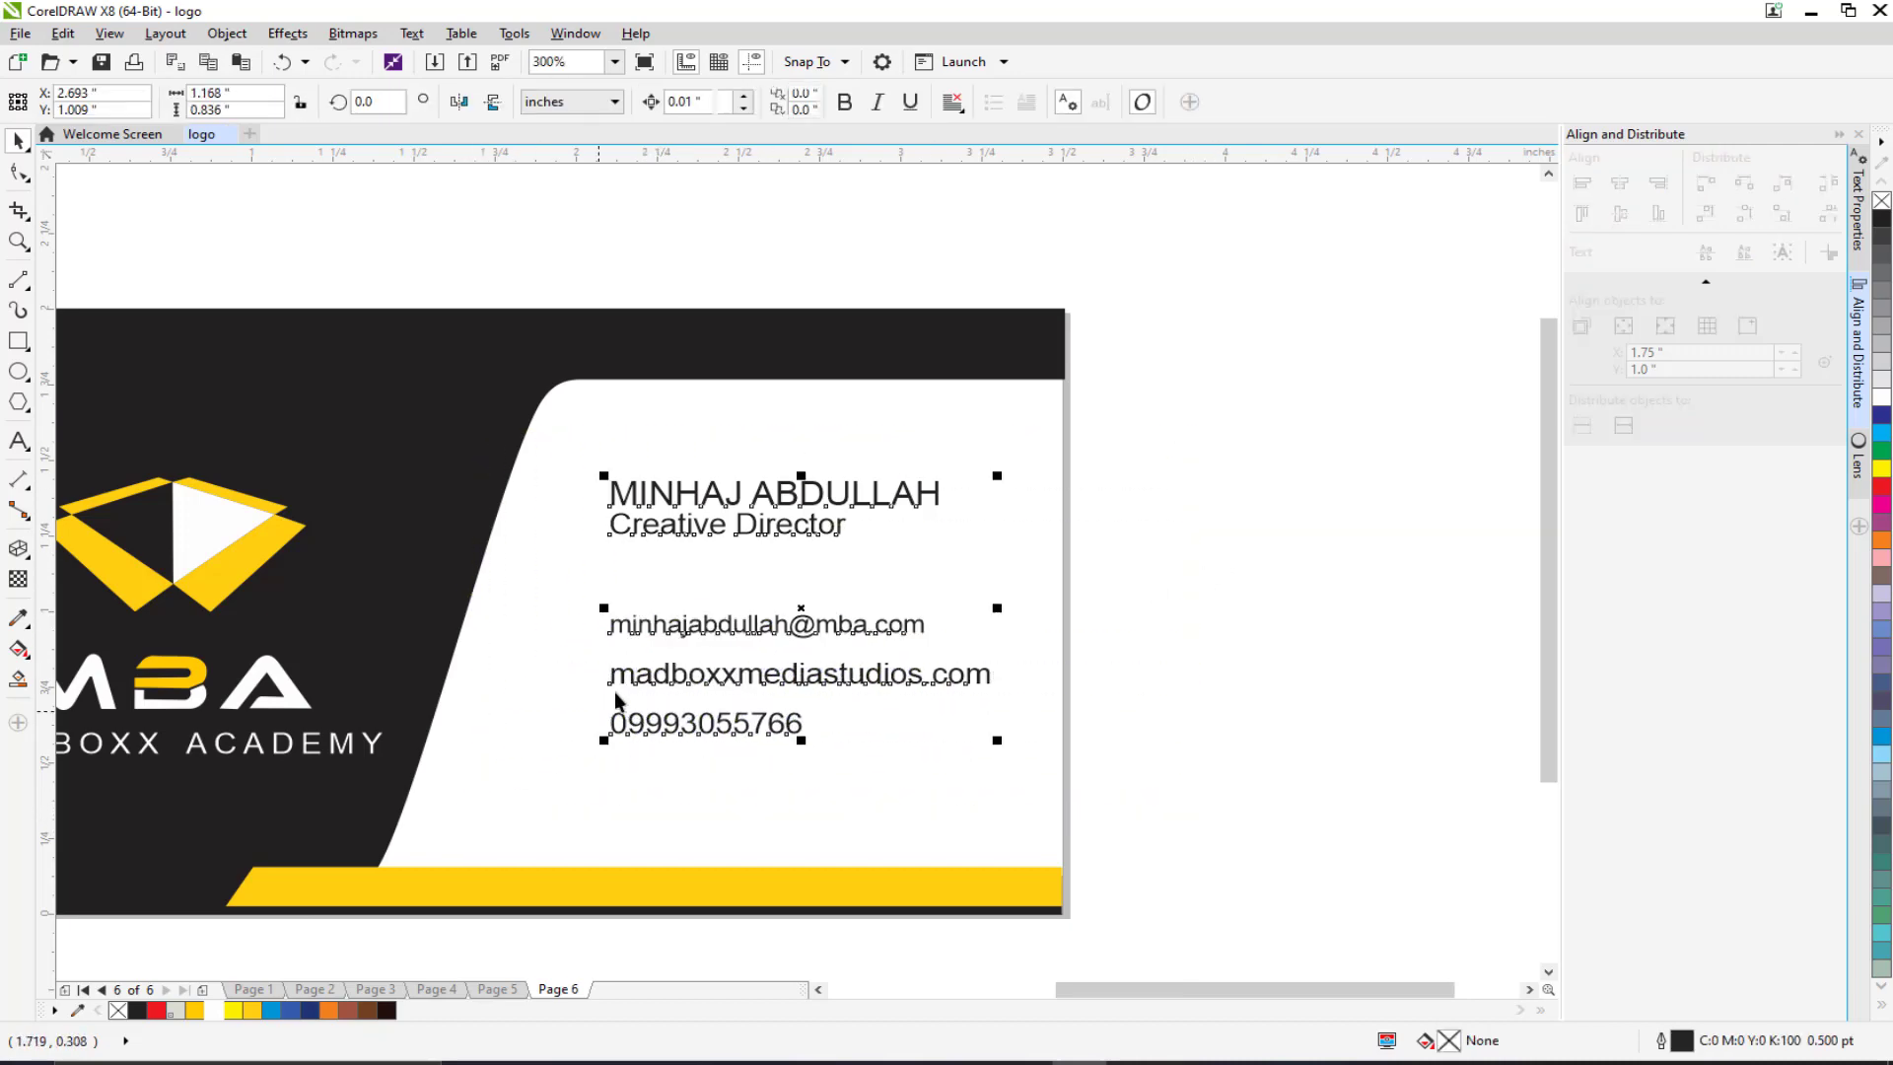
left_click_drag(945, 558, 905, 572)
key("Escape")
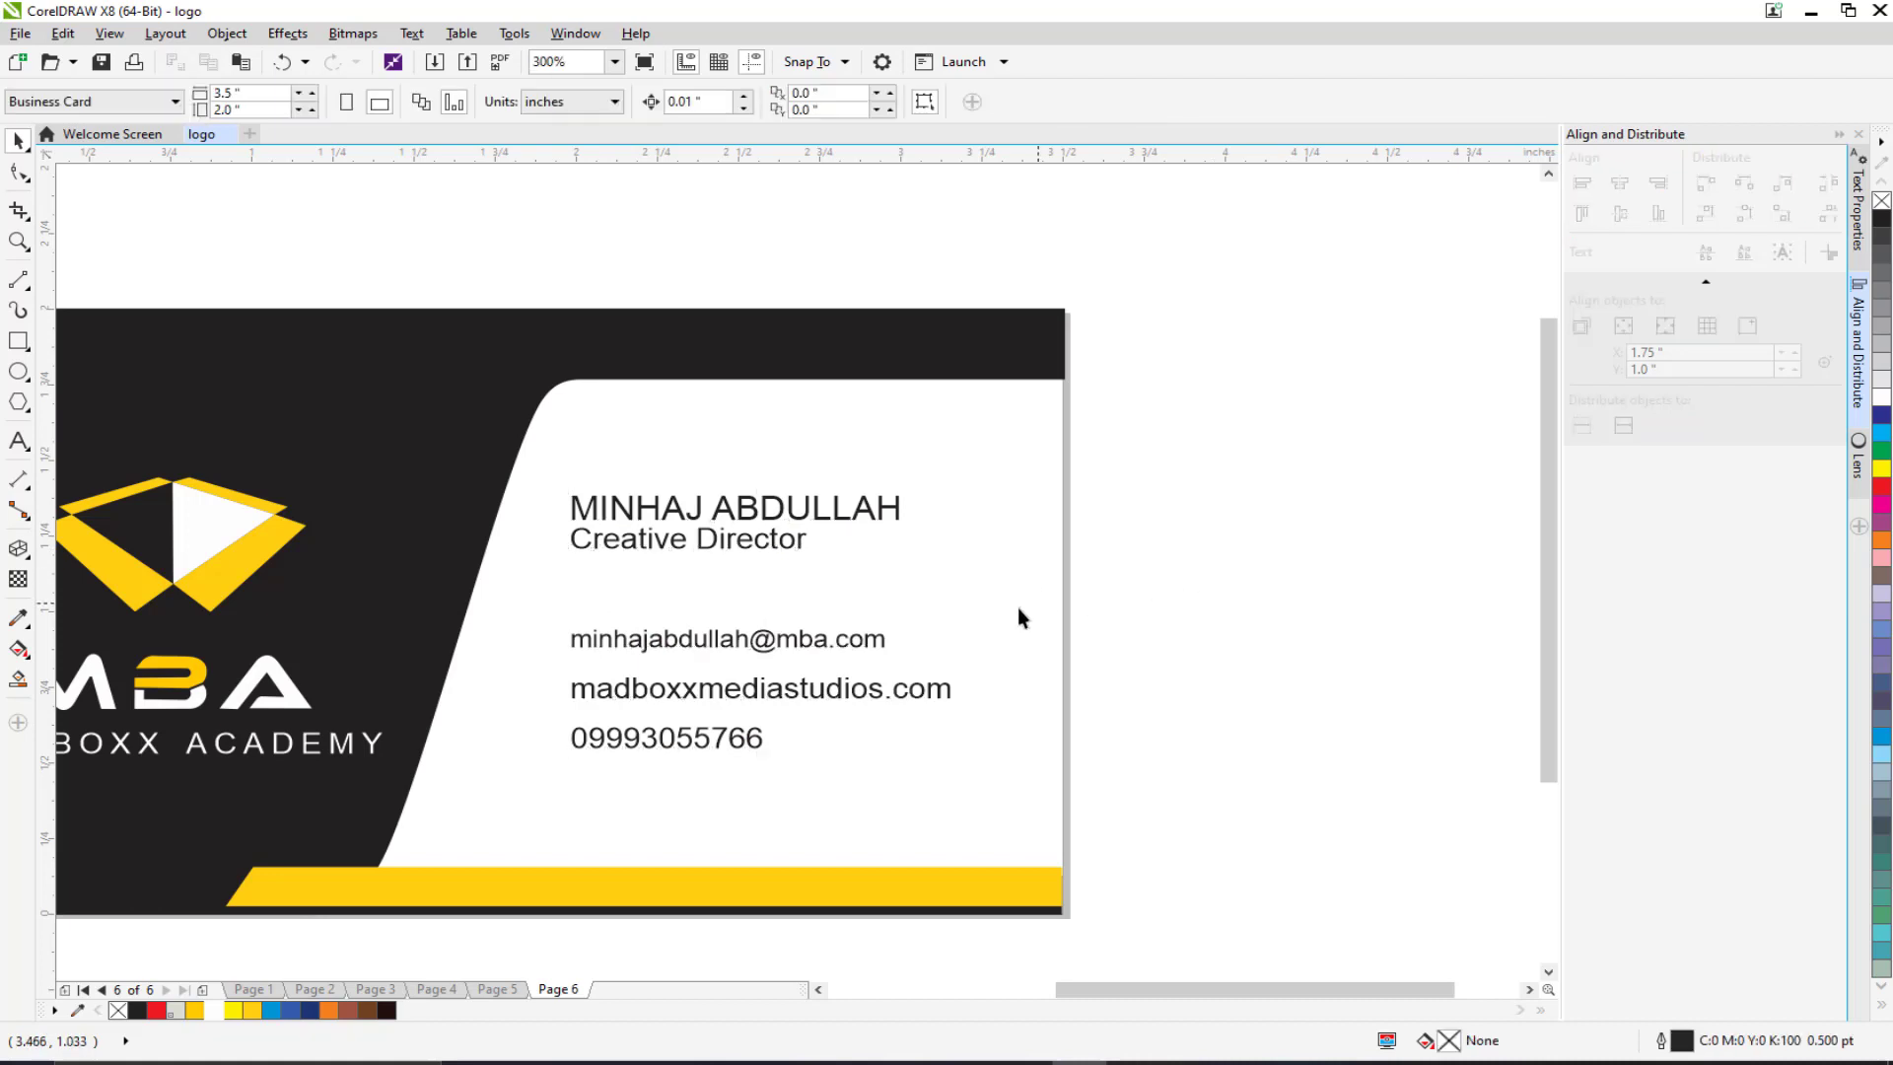
scroll(1018, 607, "down", 2)
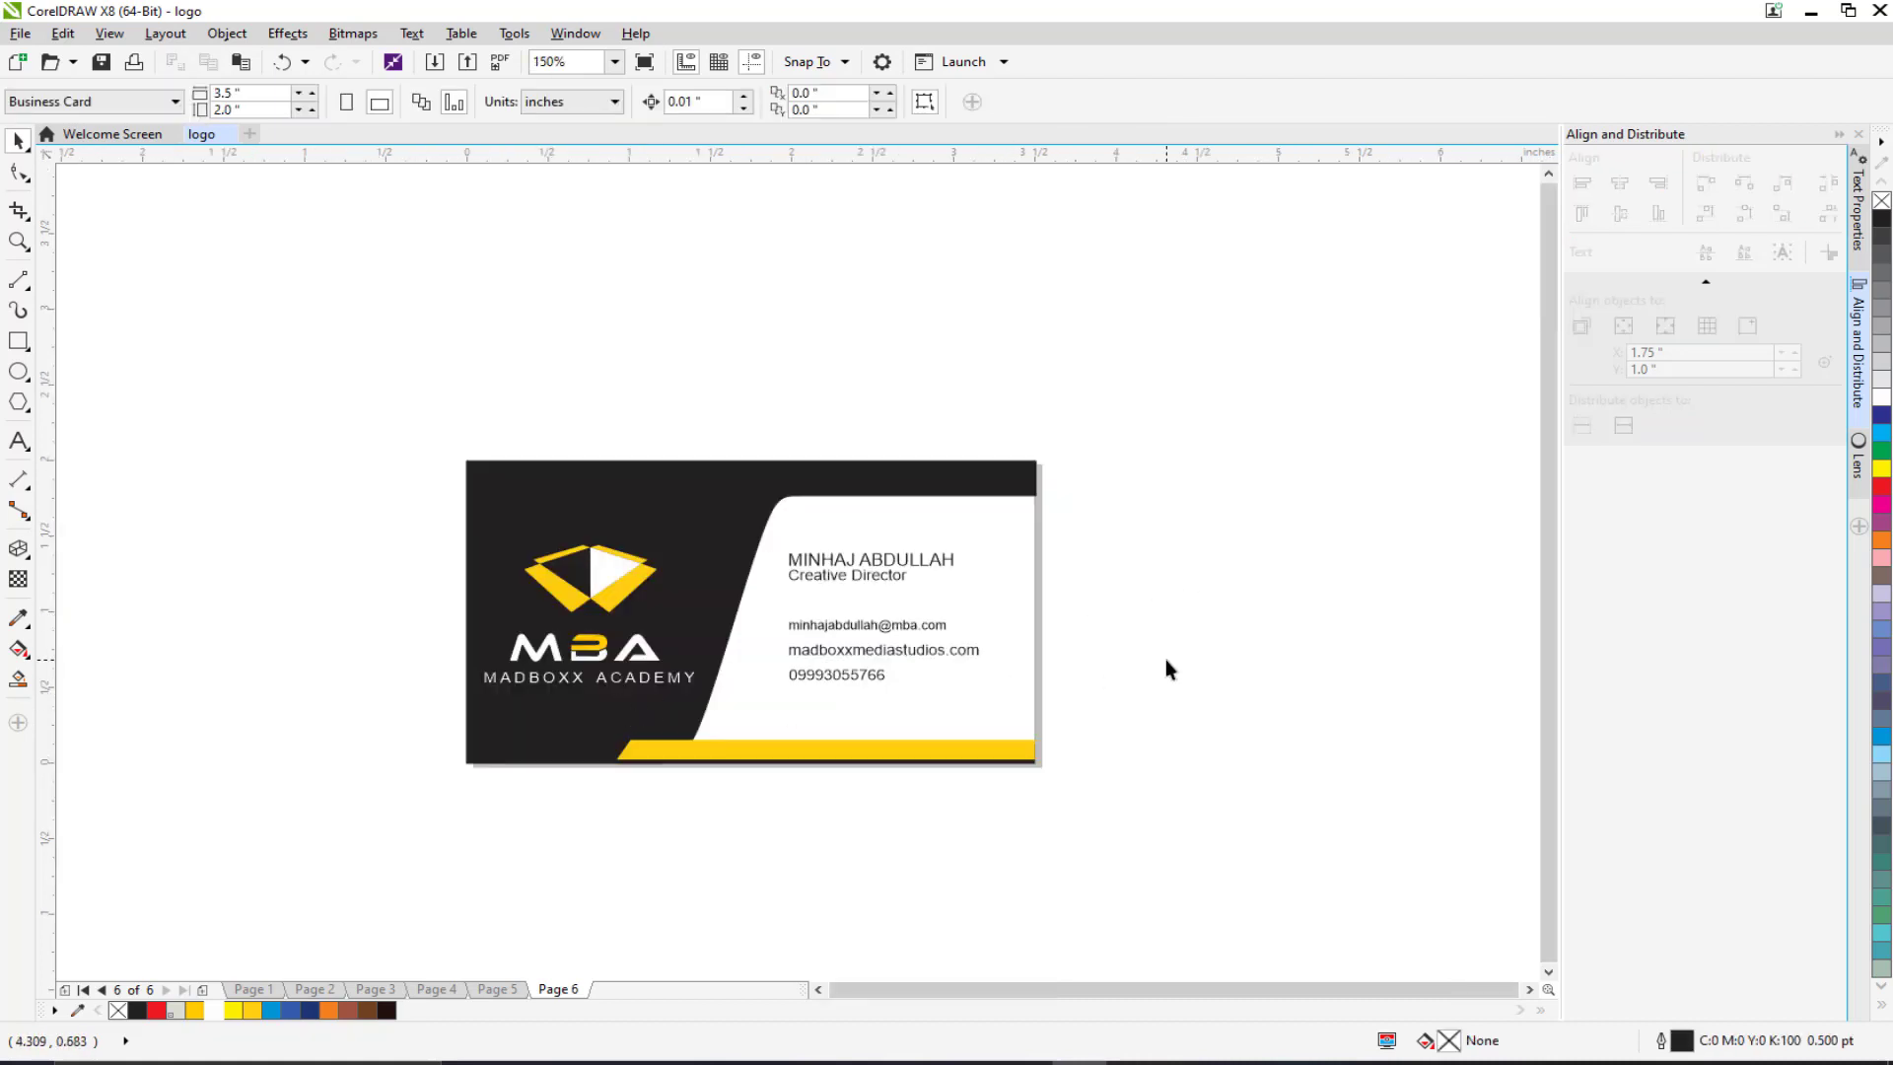
scroll(917, 663, "up", 2)
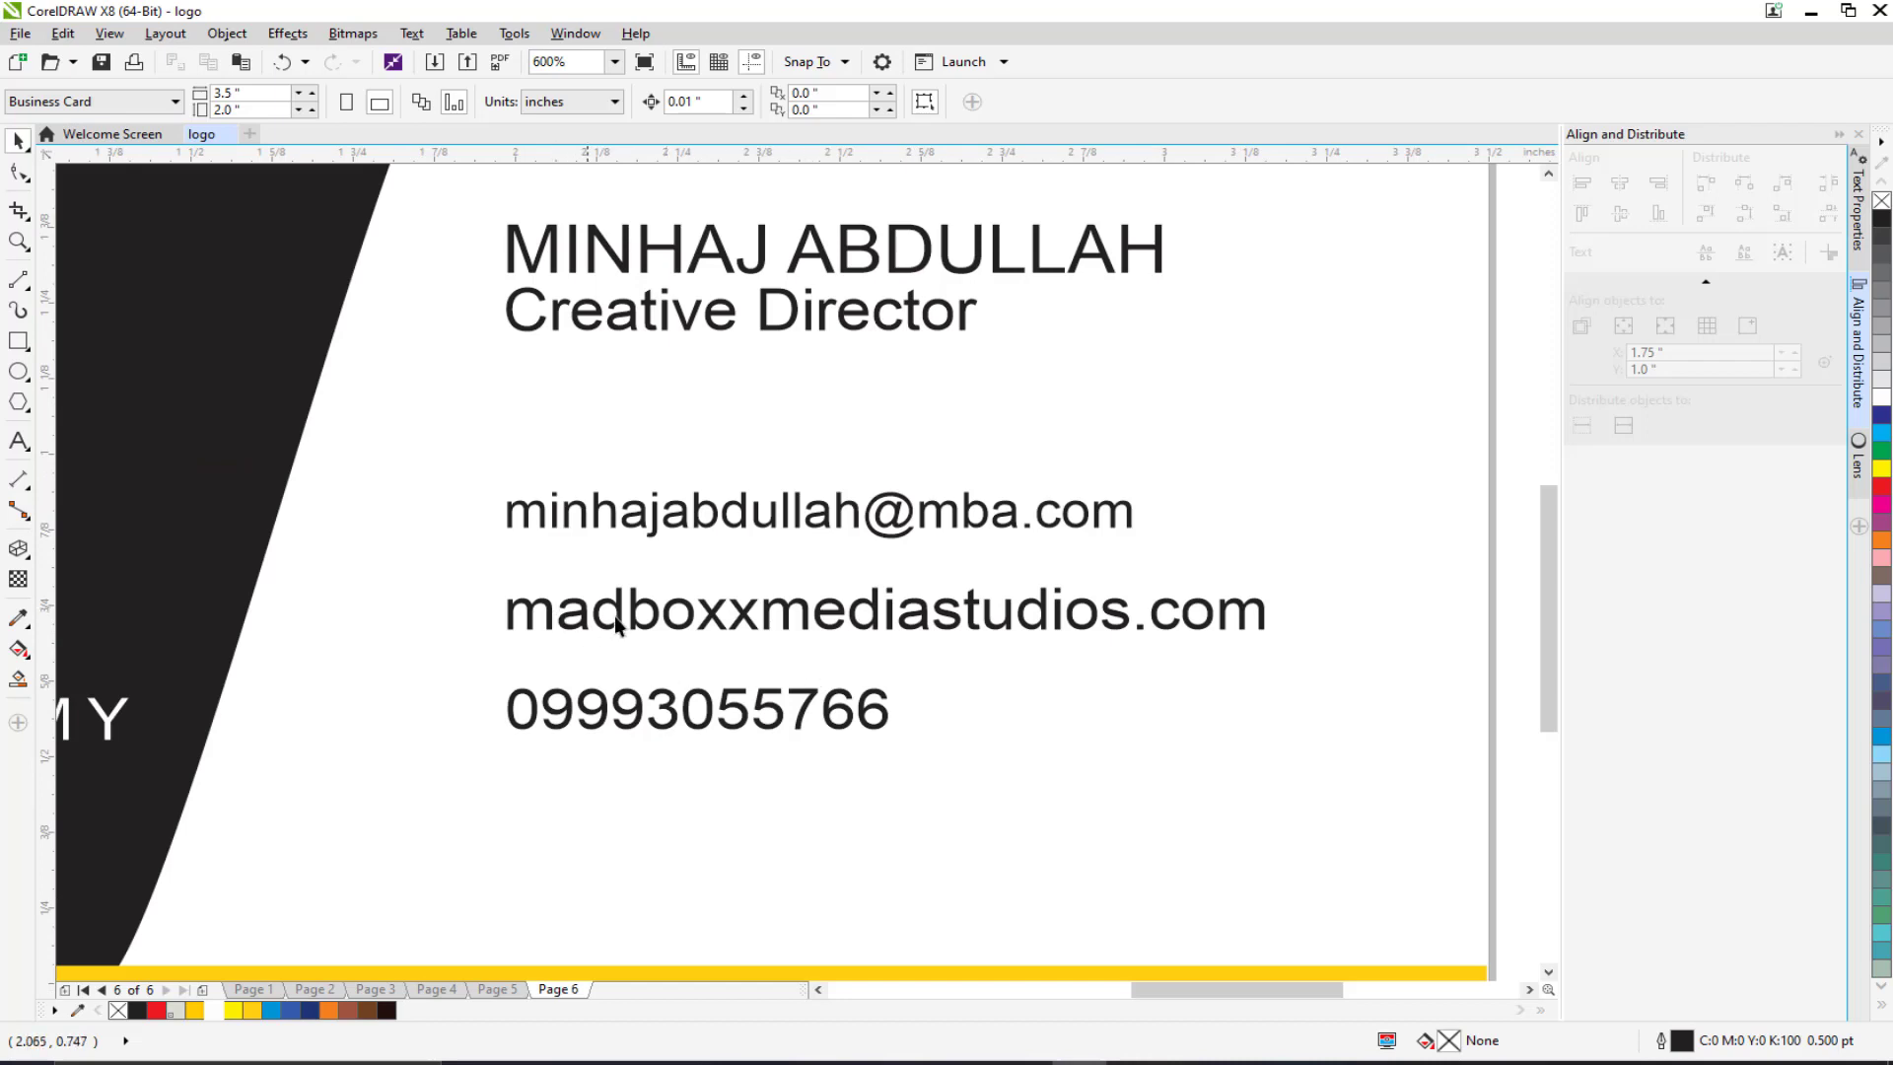
left_click_drag(613, 618, 787, 653)
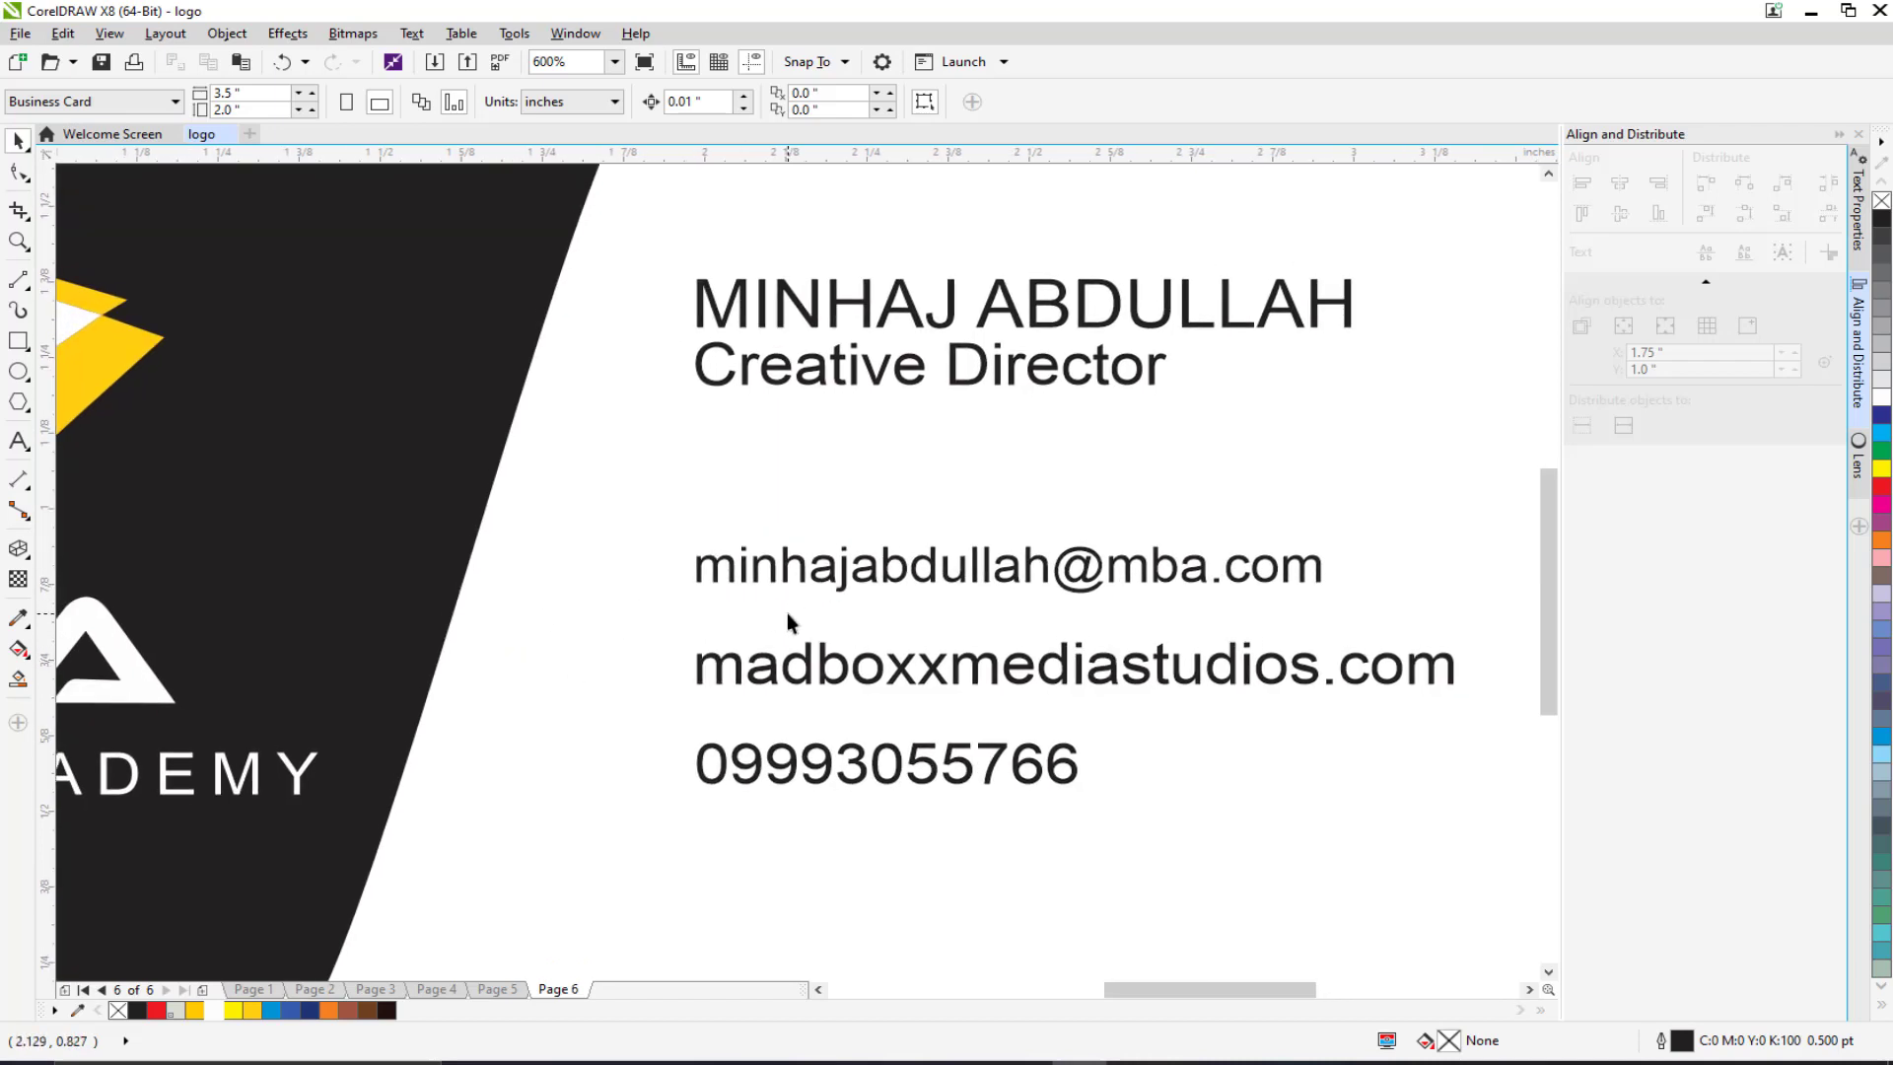
scroll(787, 612, "down", 2)
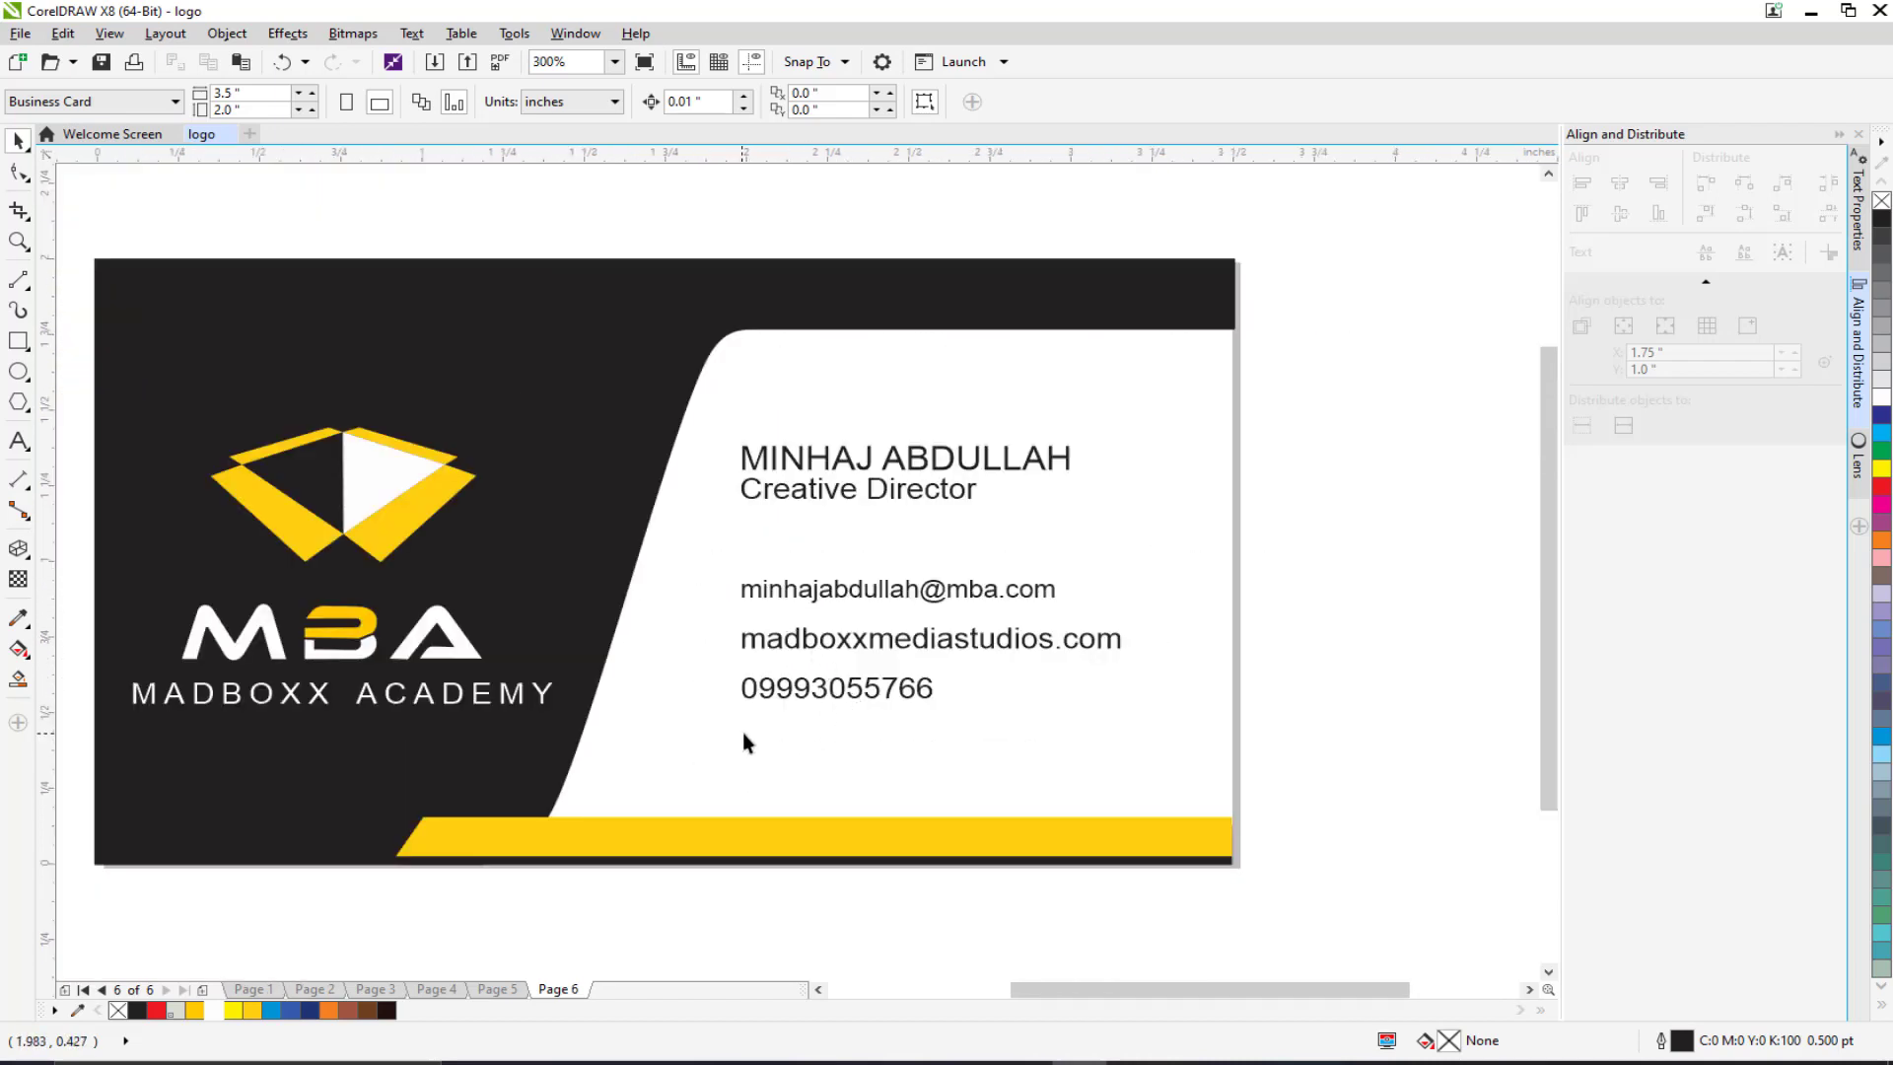
Step: Reorder the contact lines: phone number first, then e-mail, then web address
left_click(884, 590)
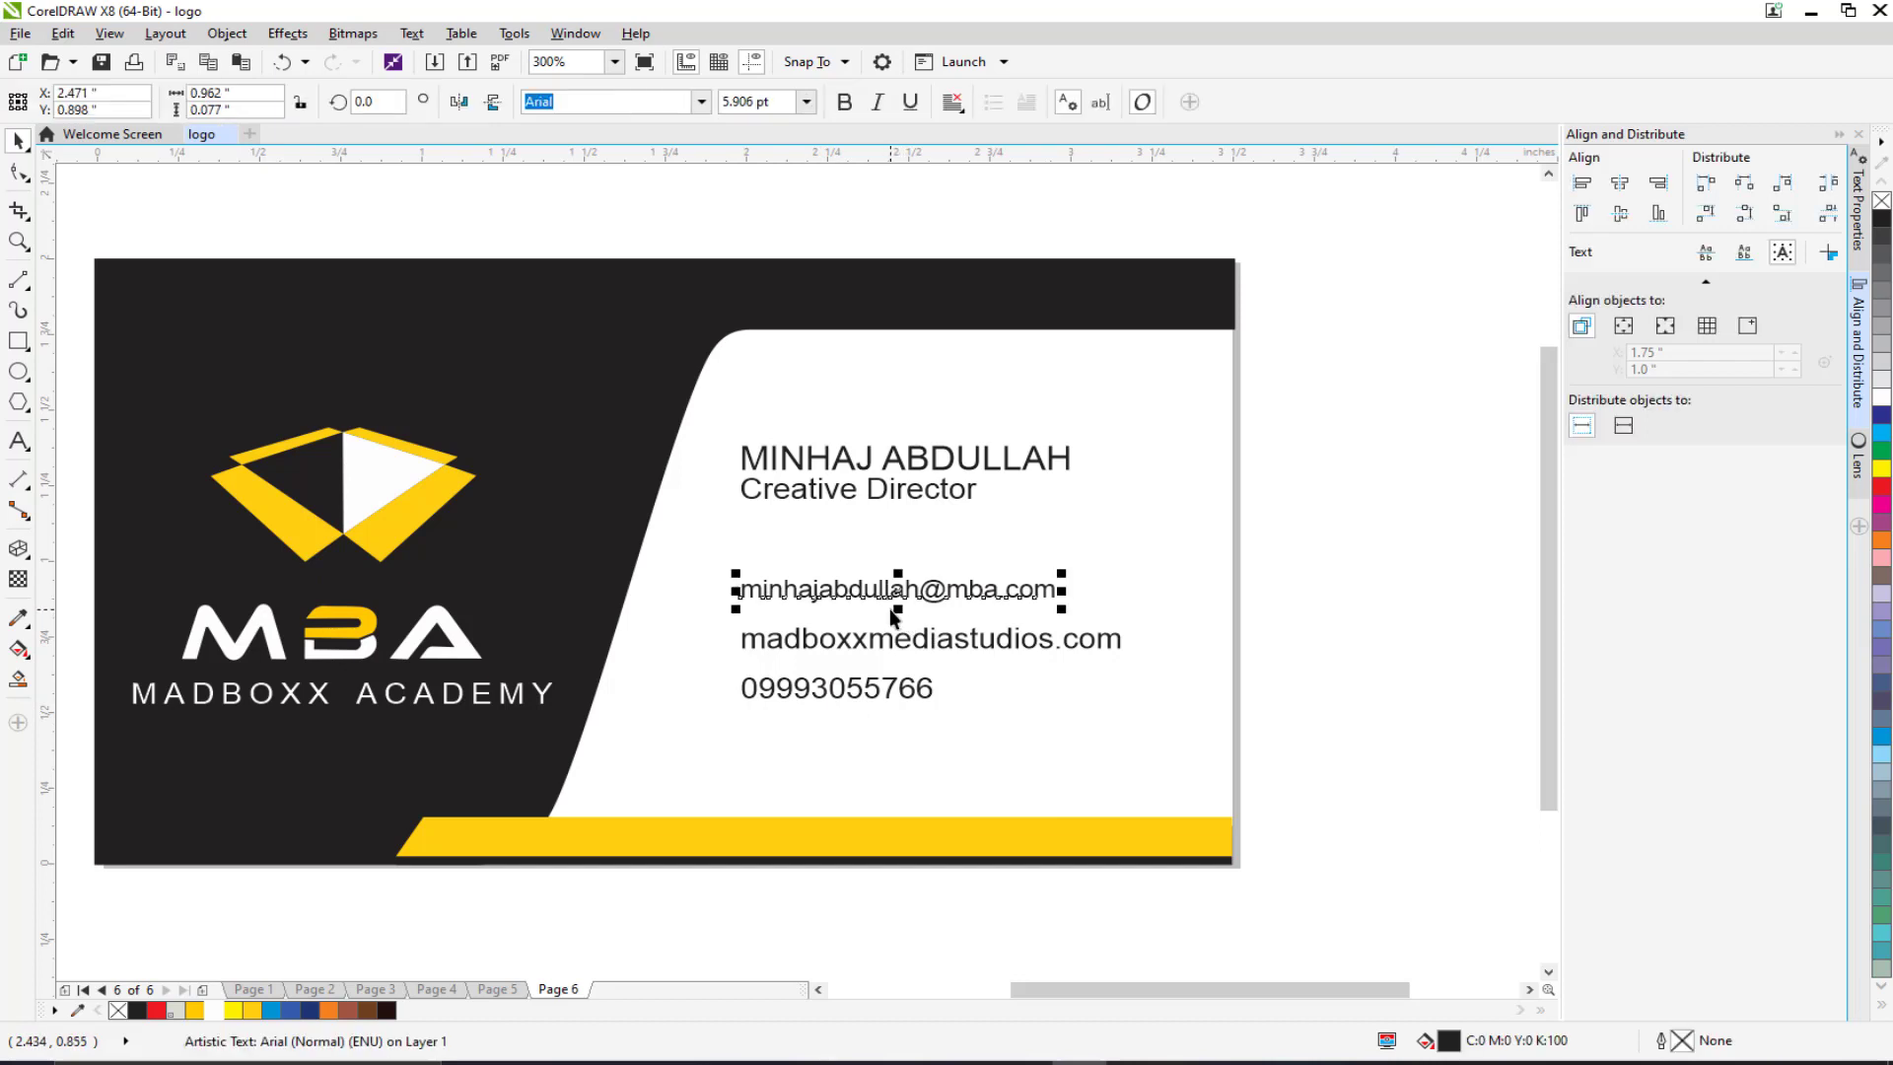
key("Down")
key("Down")
key("Down")
key("Down")
key("Down")
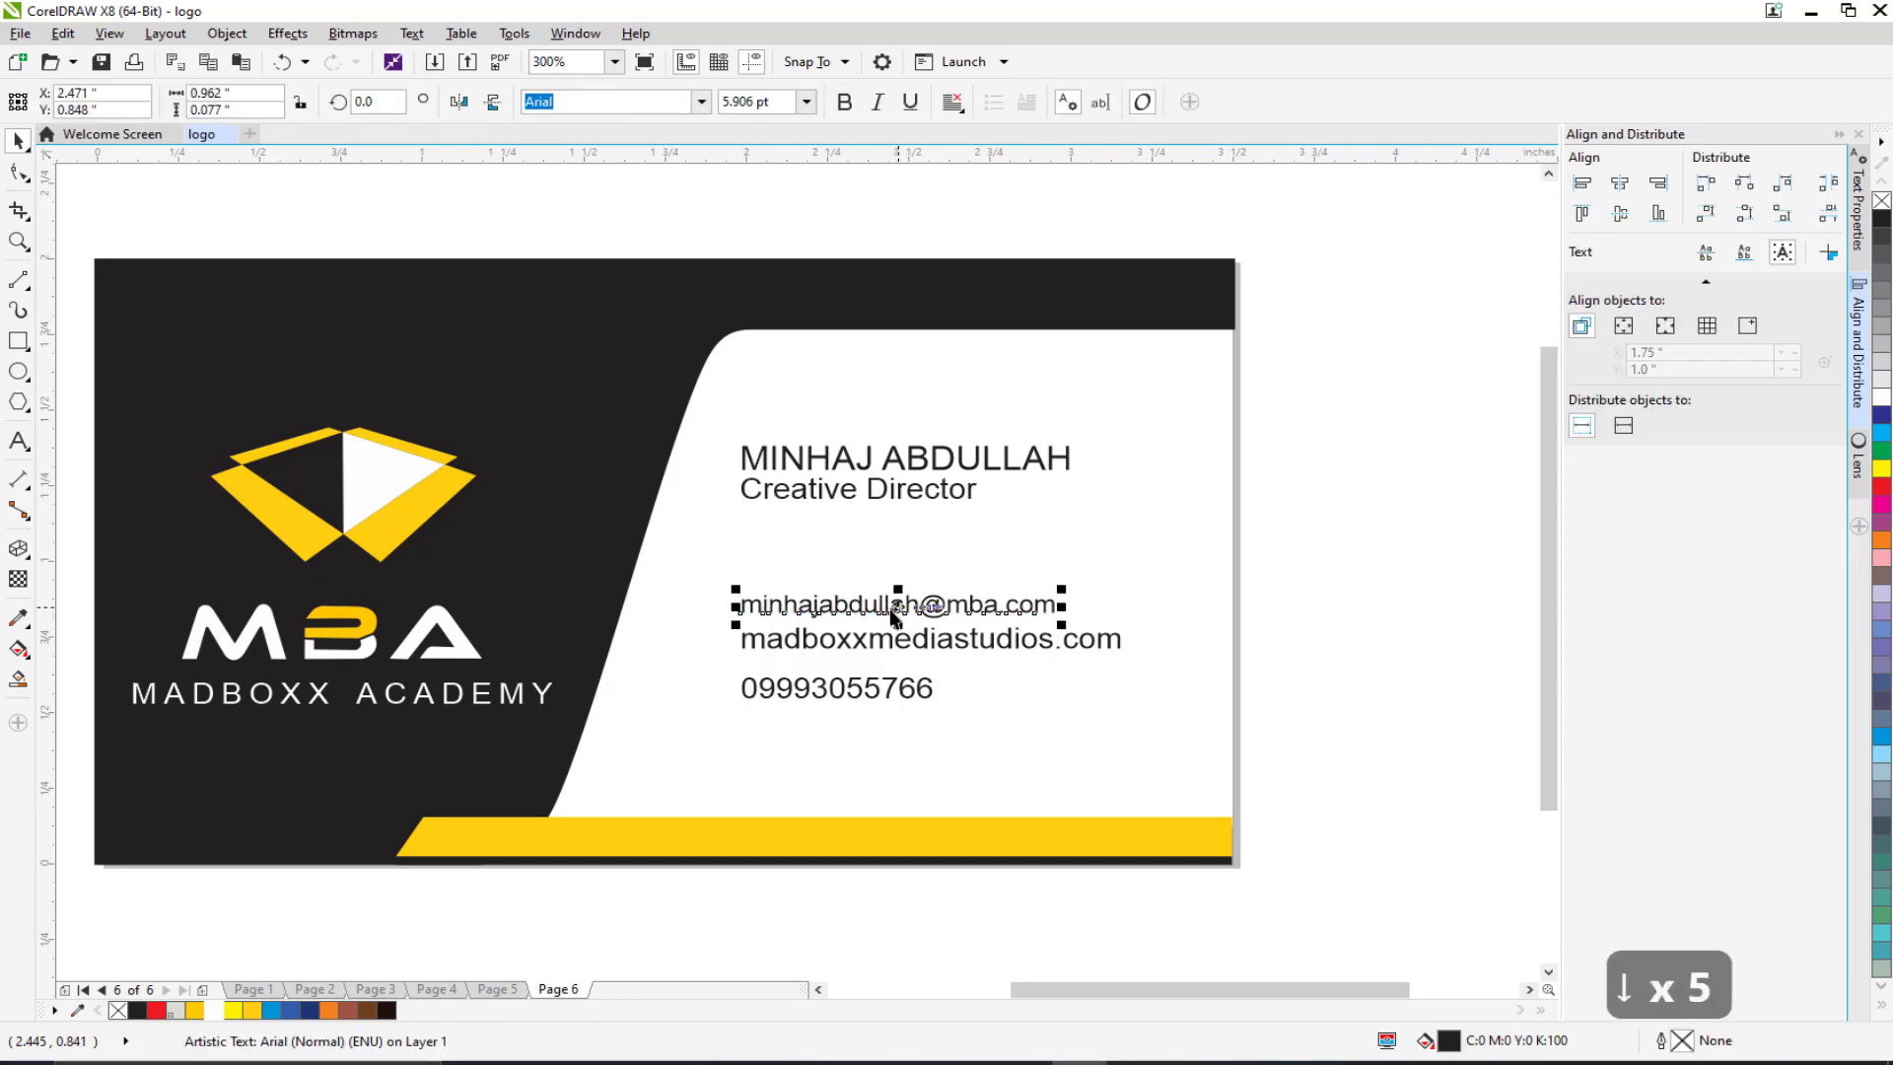
left_click(844, 700)
left_click(811, 641)
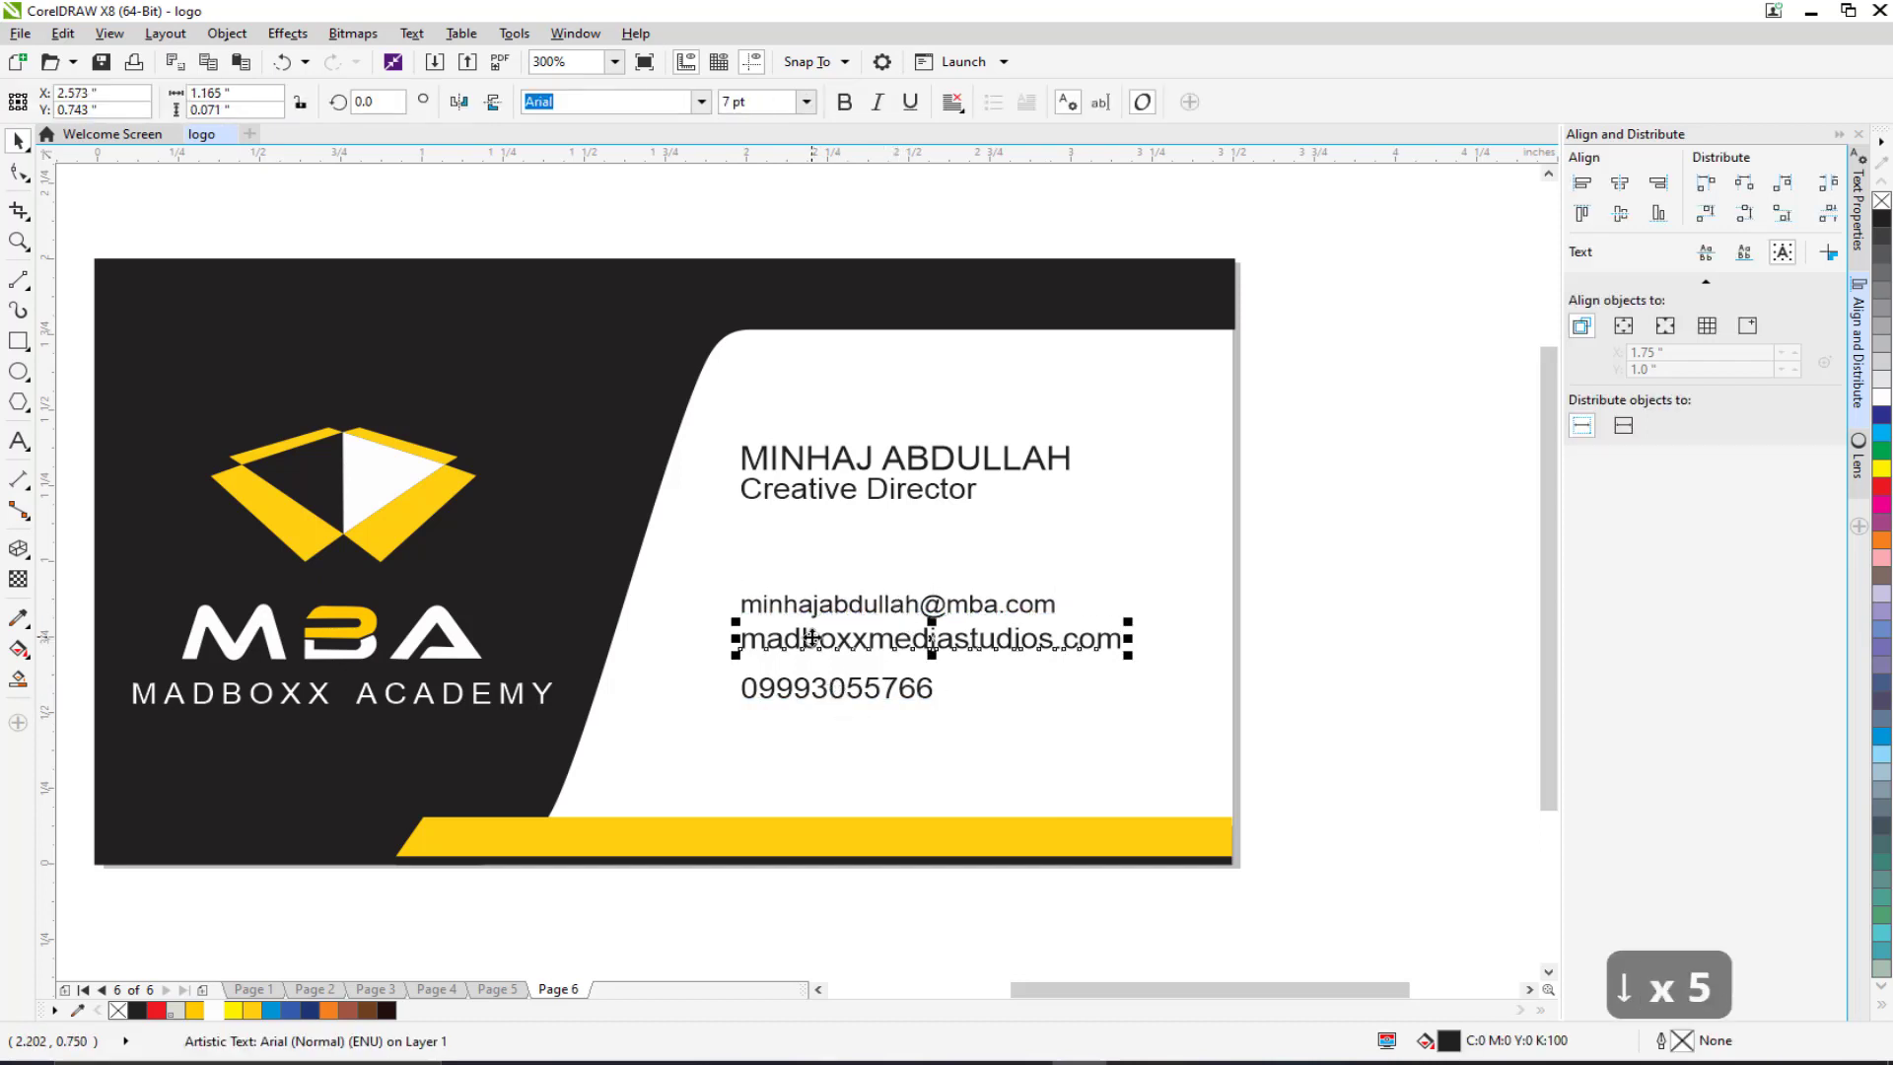
left_click_drag(812, 641, 795, 591)
left_click(795, 690)
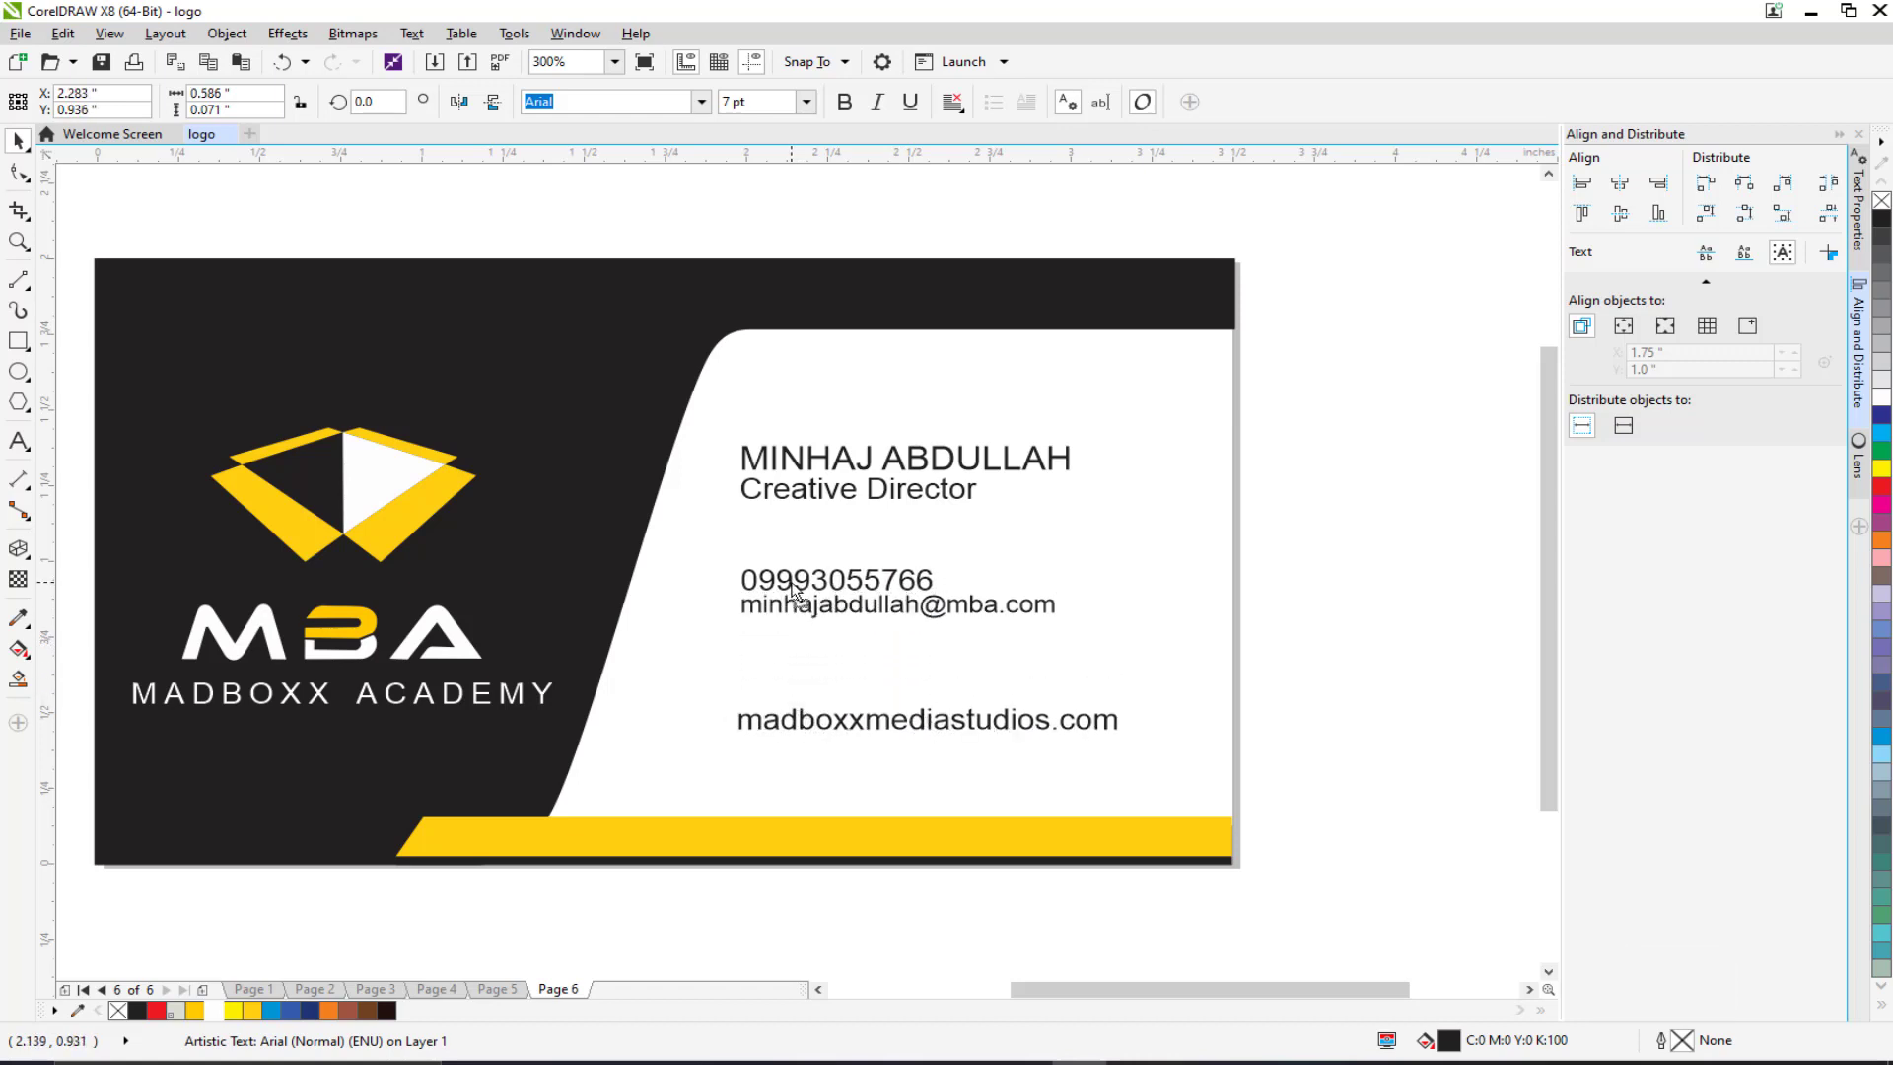
left_click(765, 719)
left_click_drag(765, 719, 760, 623)
Step: Lower the three contact lines beneath the title, then select everything on the card
left_click_drag(1326, 543, 728, 691)
left_click_drag(754, 589, 752, 614)
left_click(1354, 623)
scroll(890, 659, "down", 3)
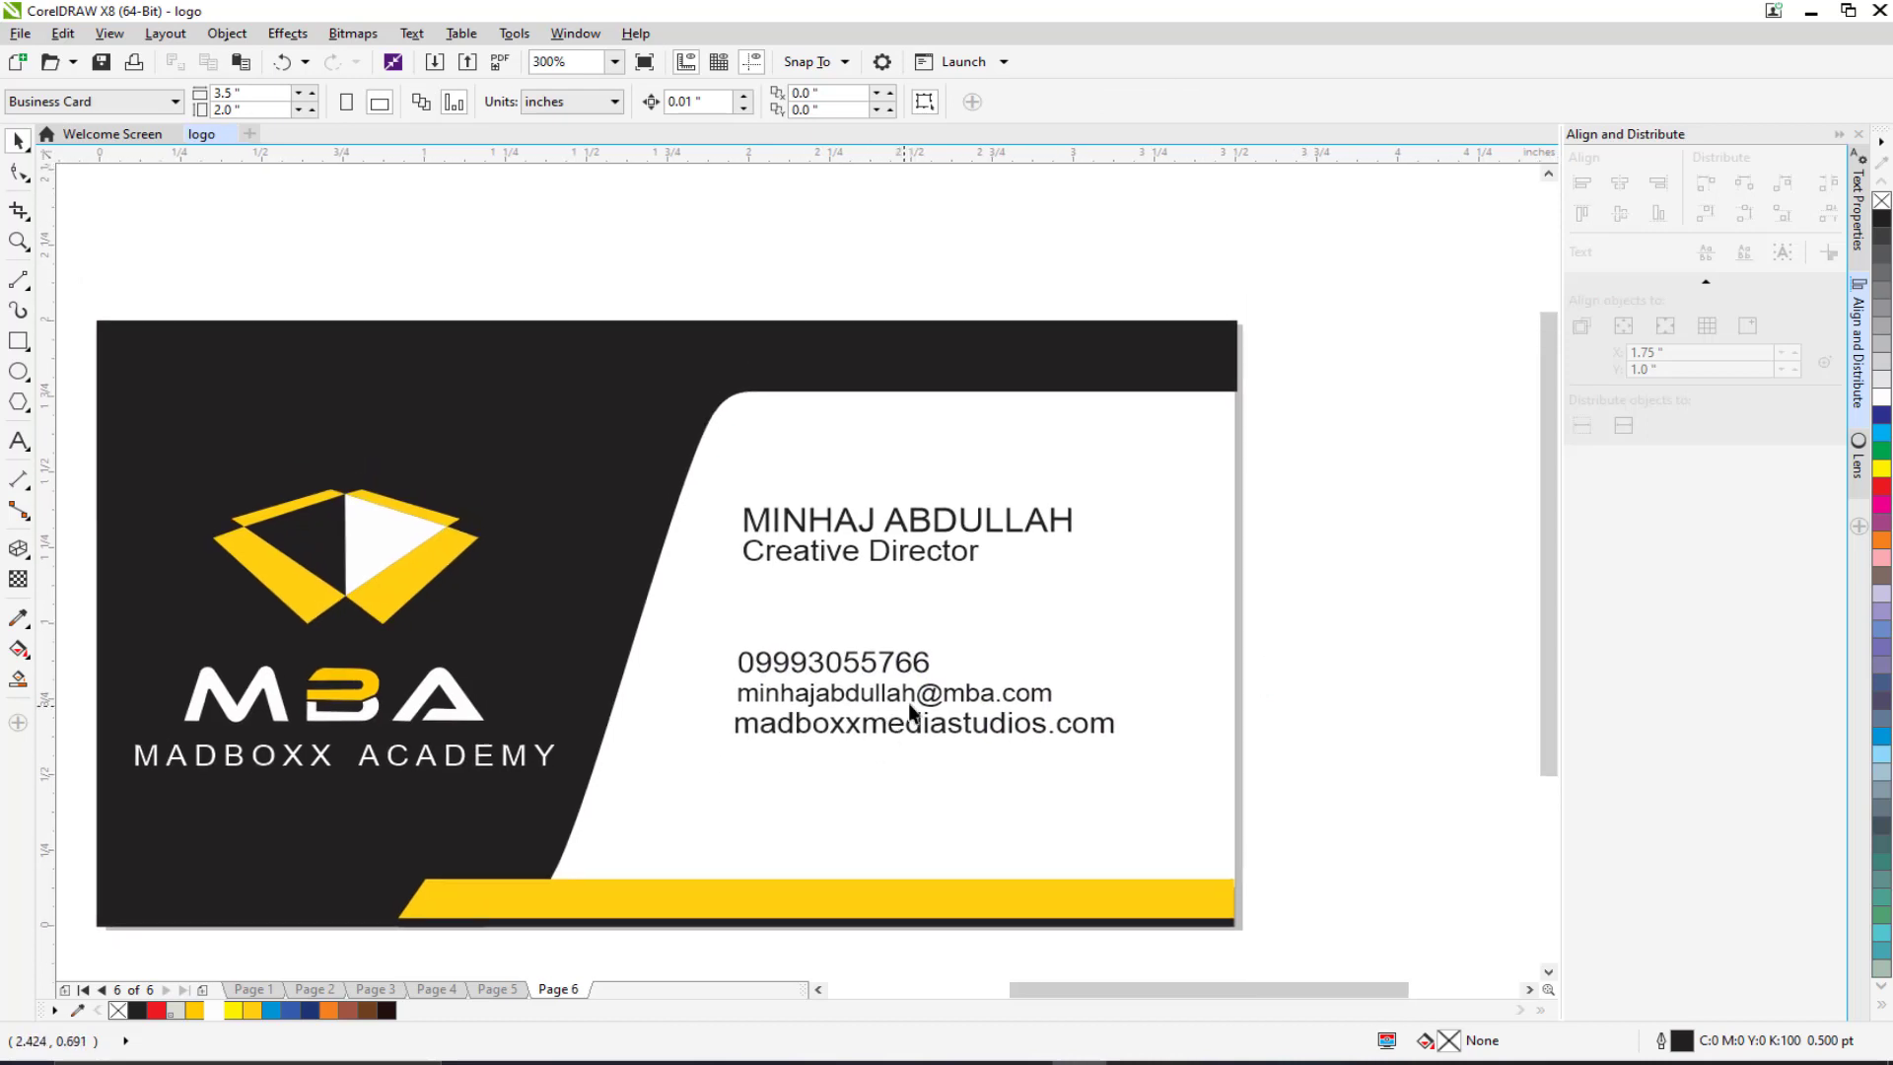
left_click_drag(518, 387, 1382, 868)
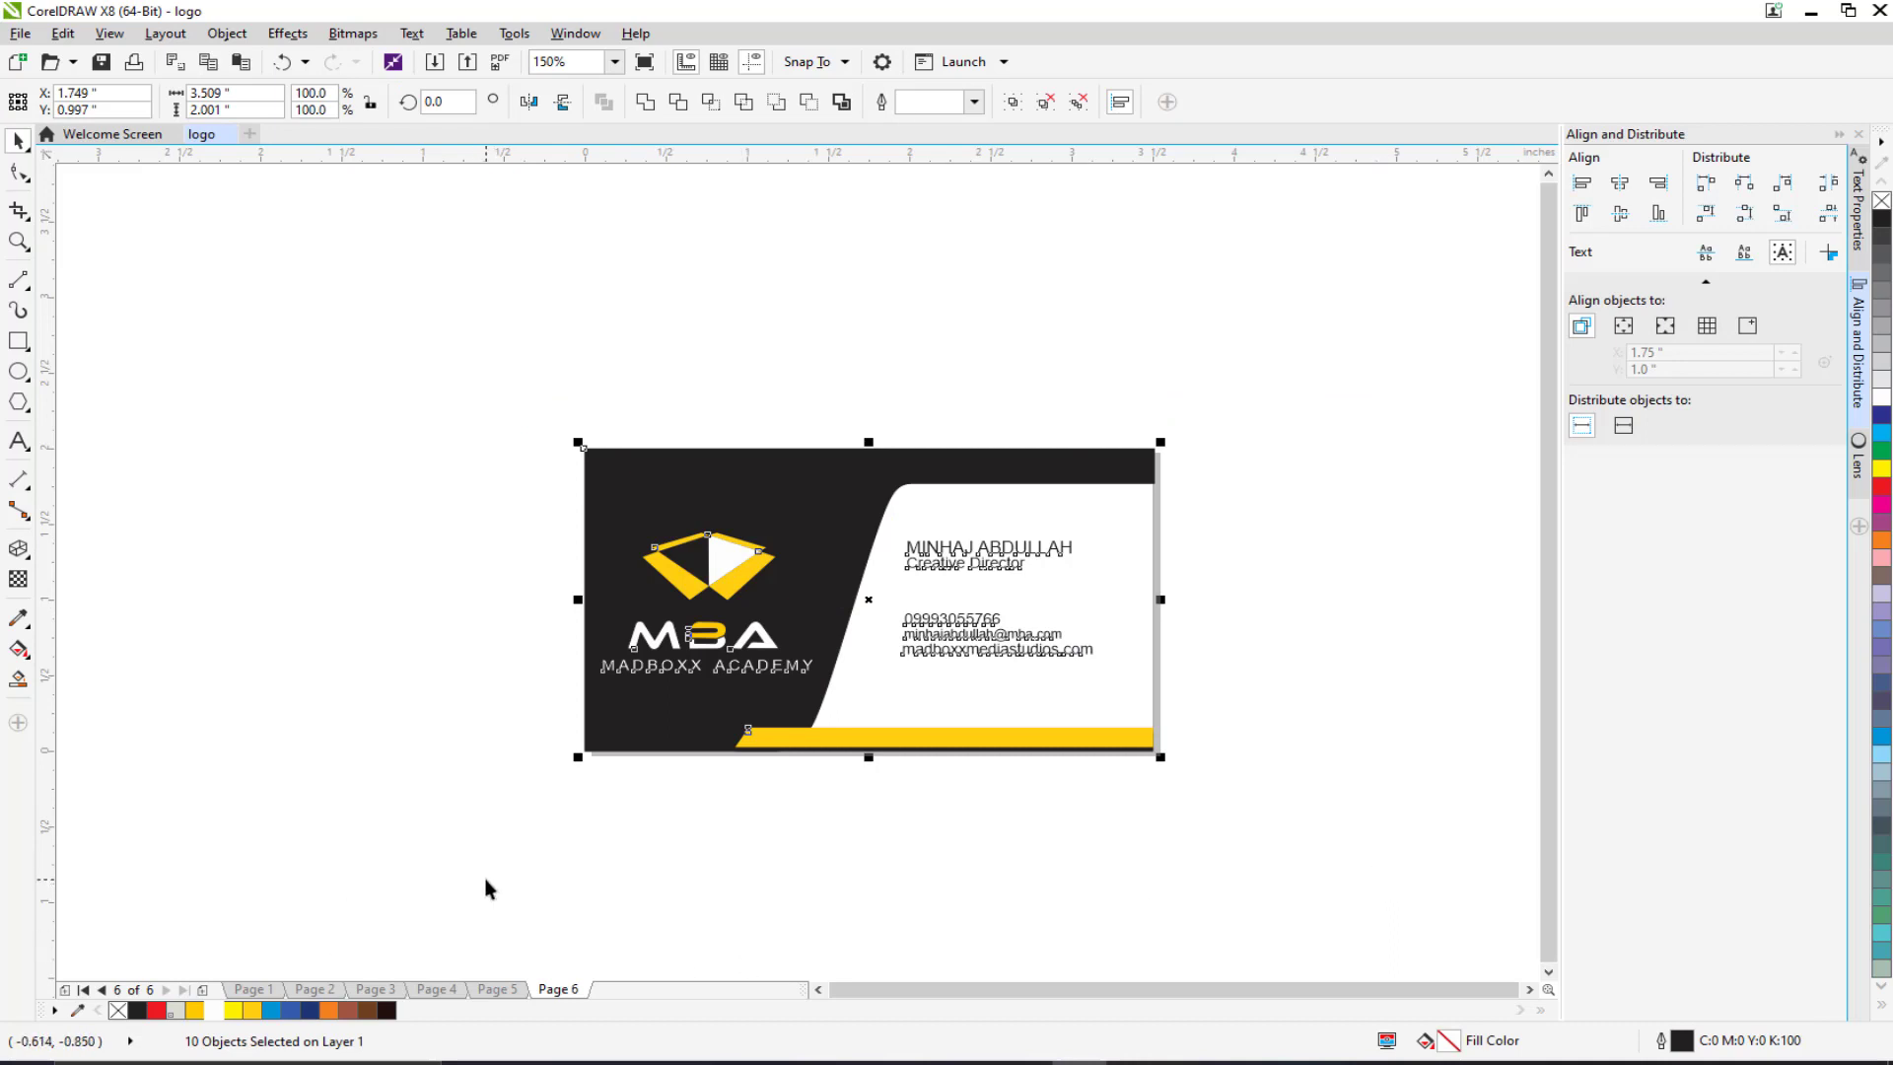
left_click_drag(486, 888, 510, 833)
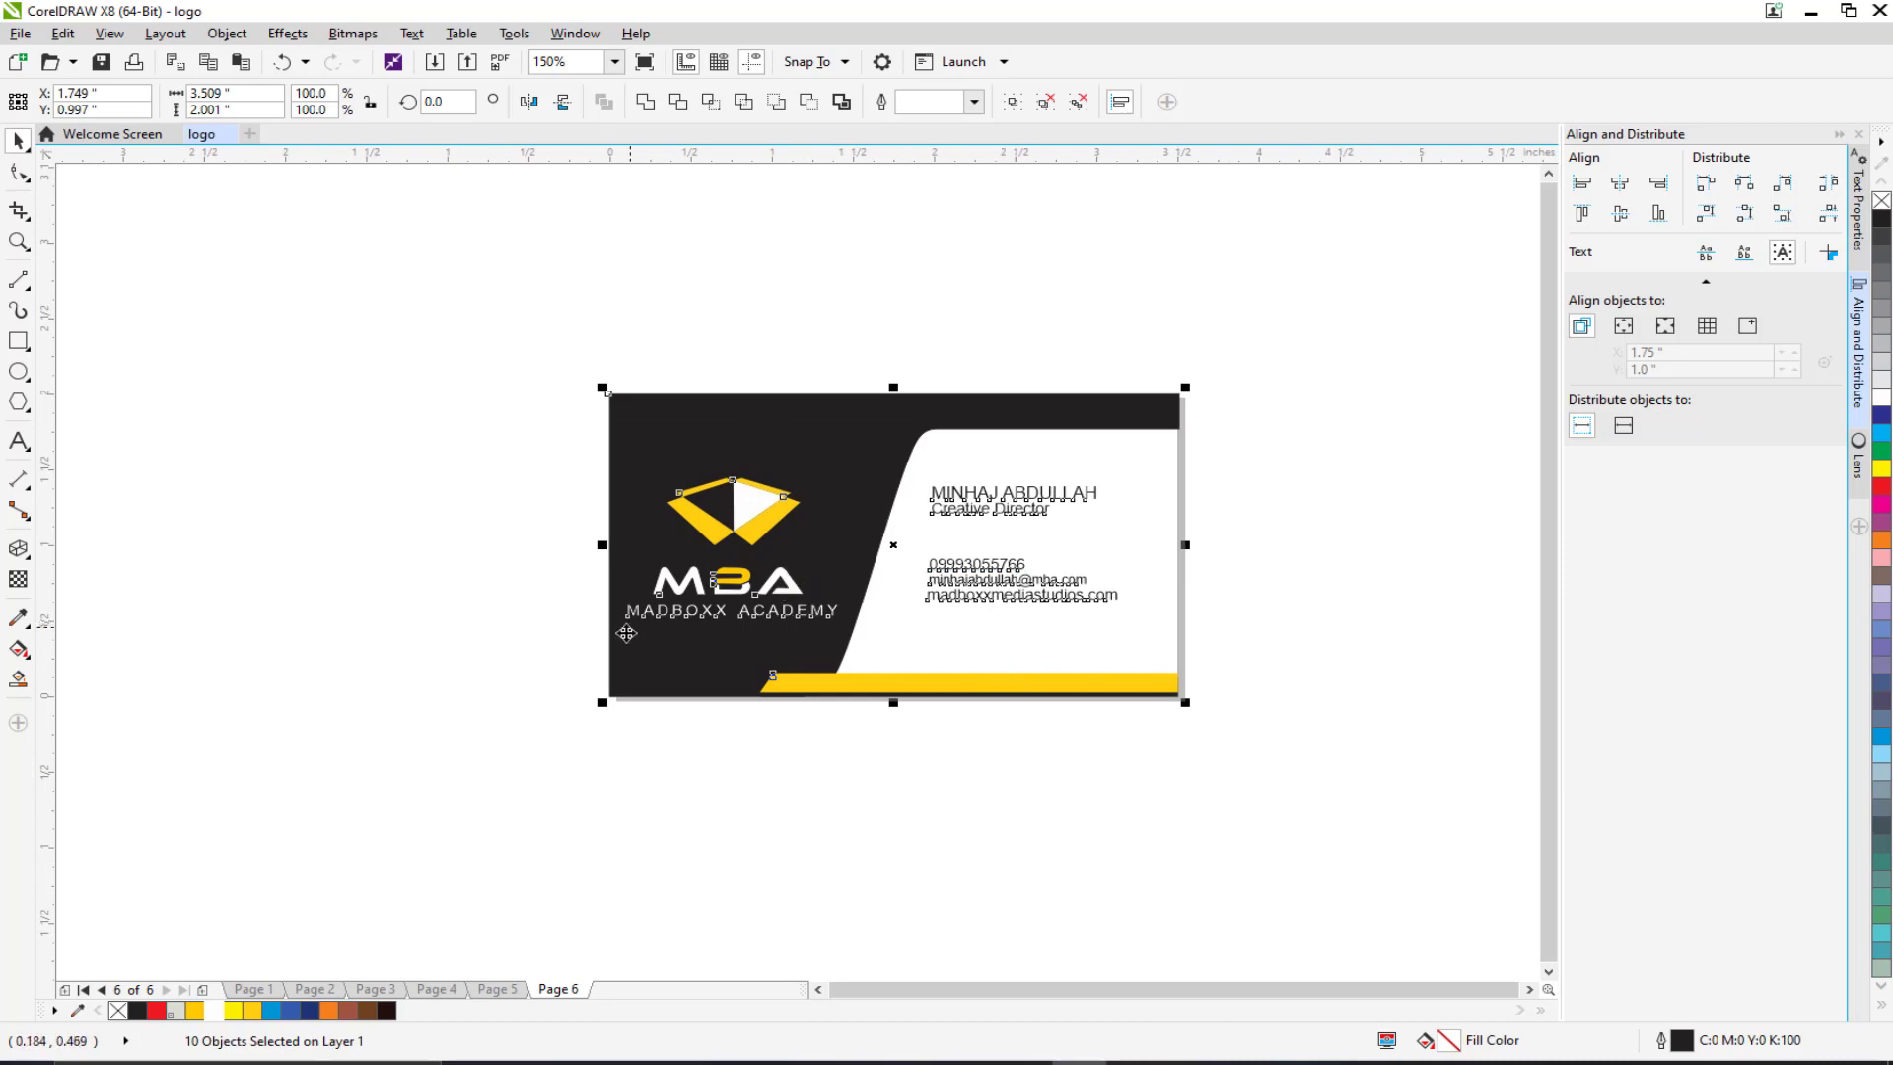
scroll(626, 633, "down", 1)
left_click(495, 642)
scroll(735, 603, "up", 1)
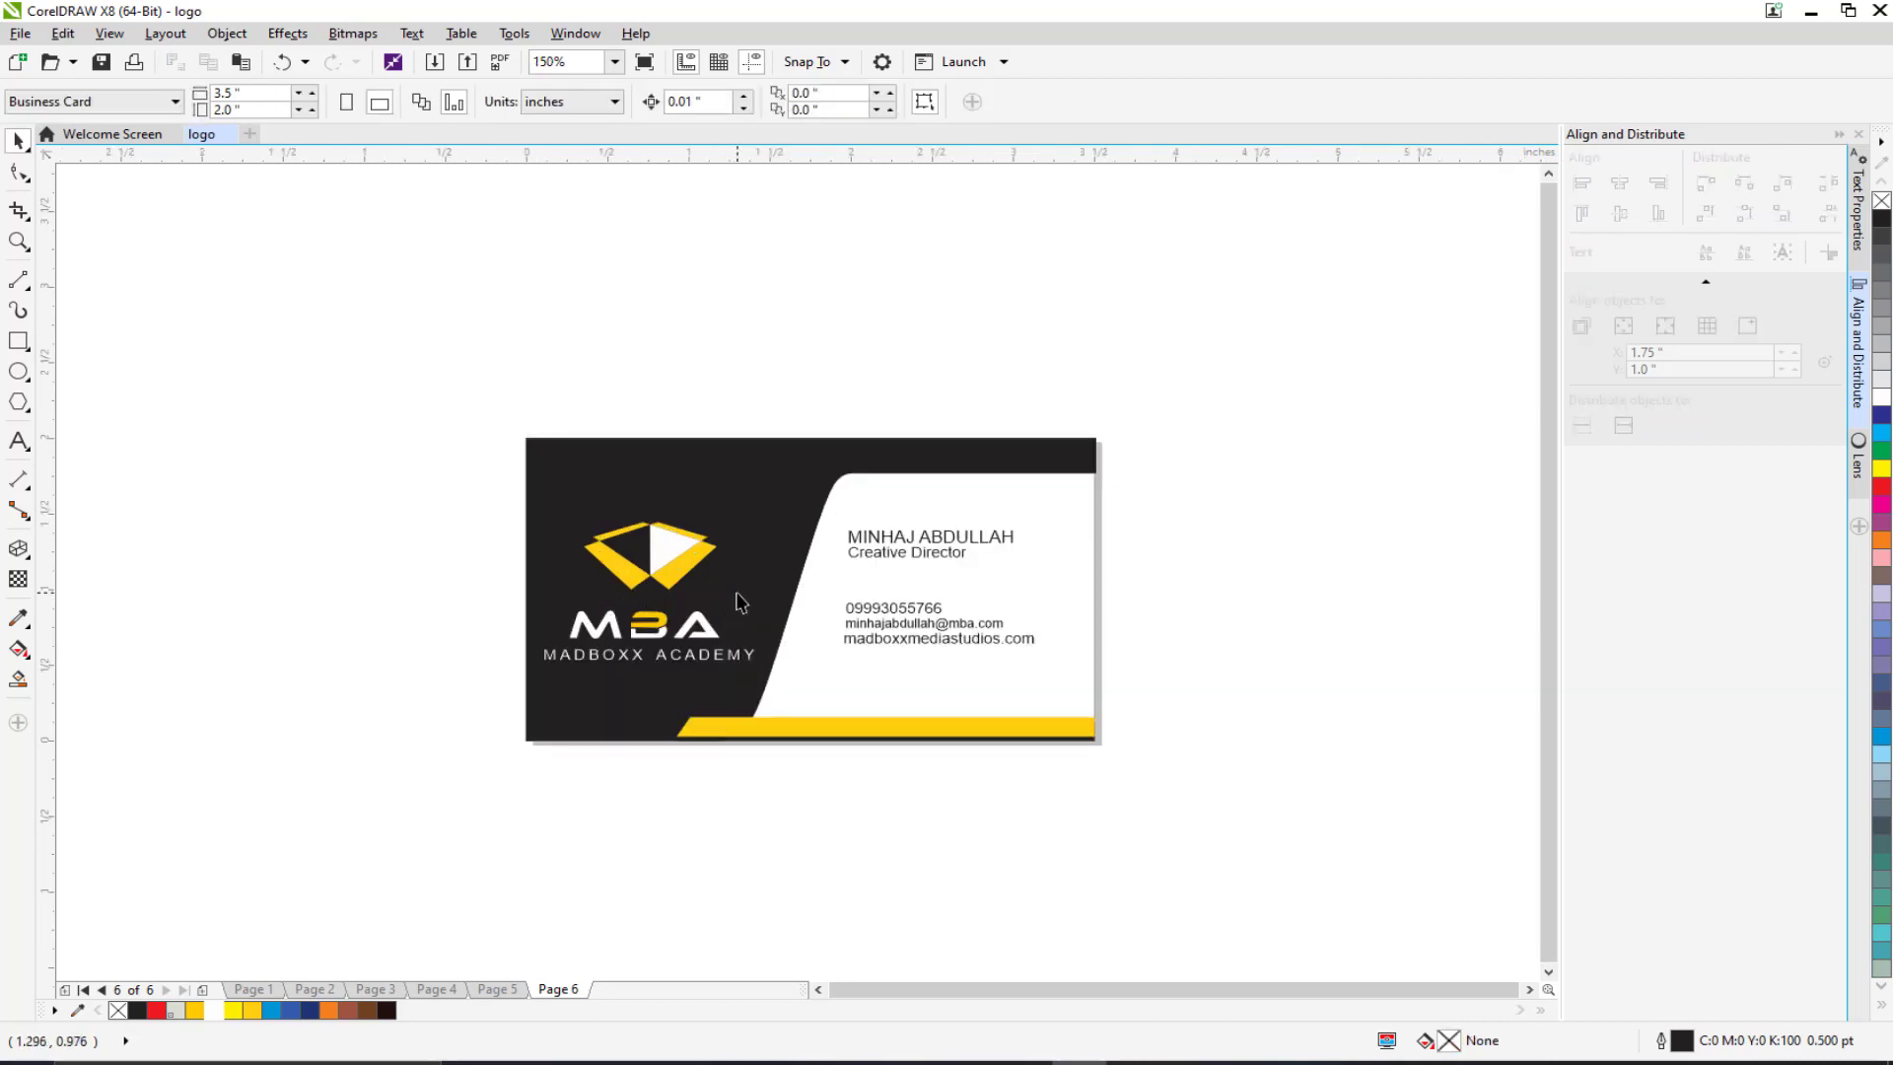
left_click_drag(608, 470, 635, 429)
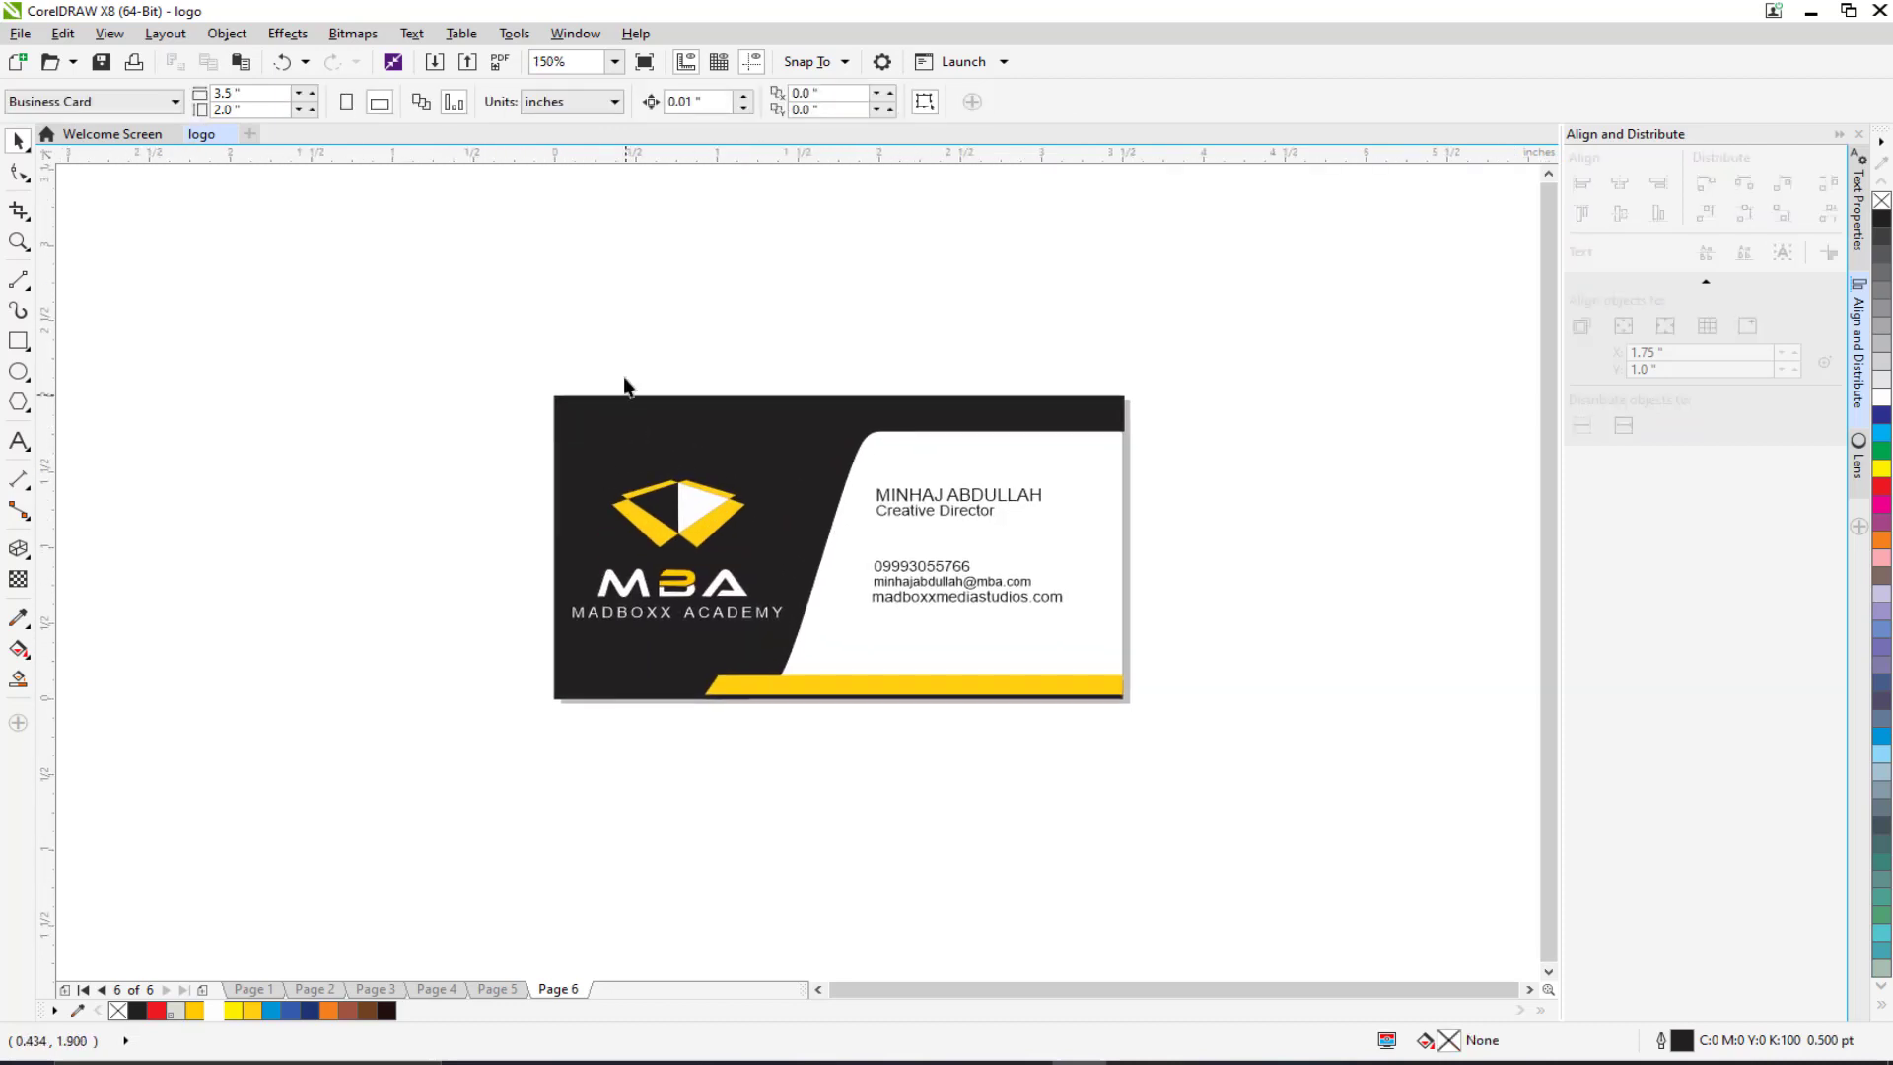
left_click_drag(590, 521, 613, 422)
left_click_drag(529, 264, 1398, 778)
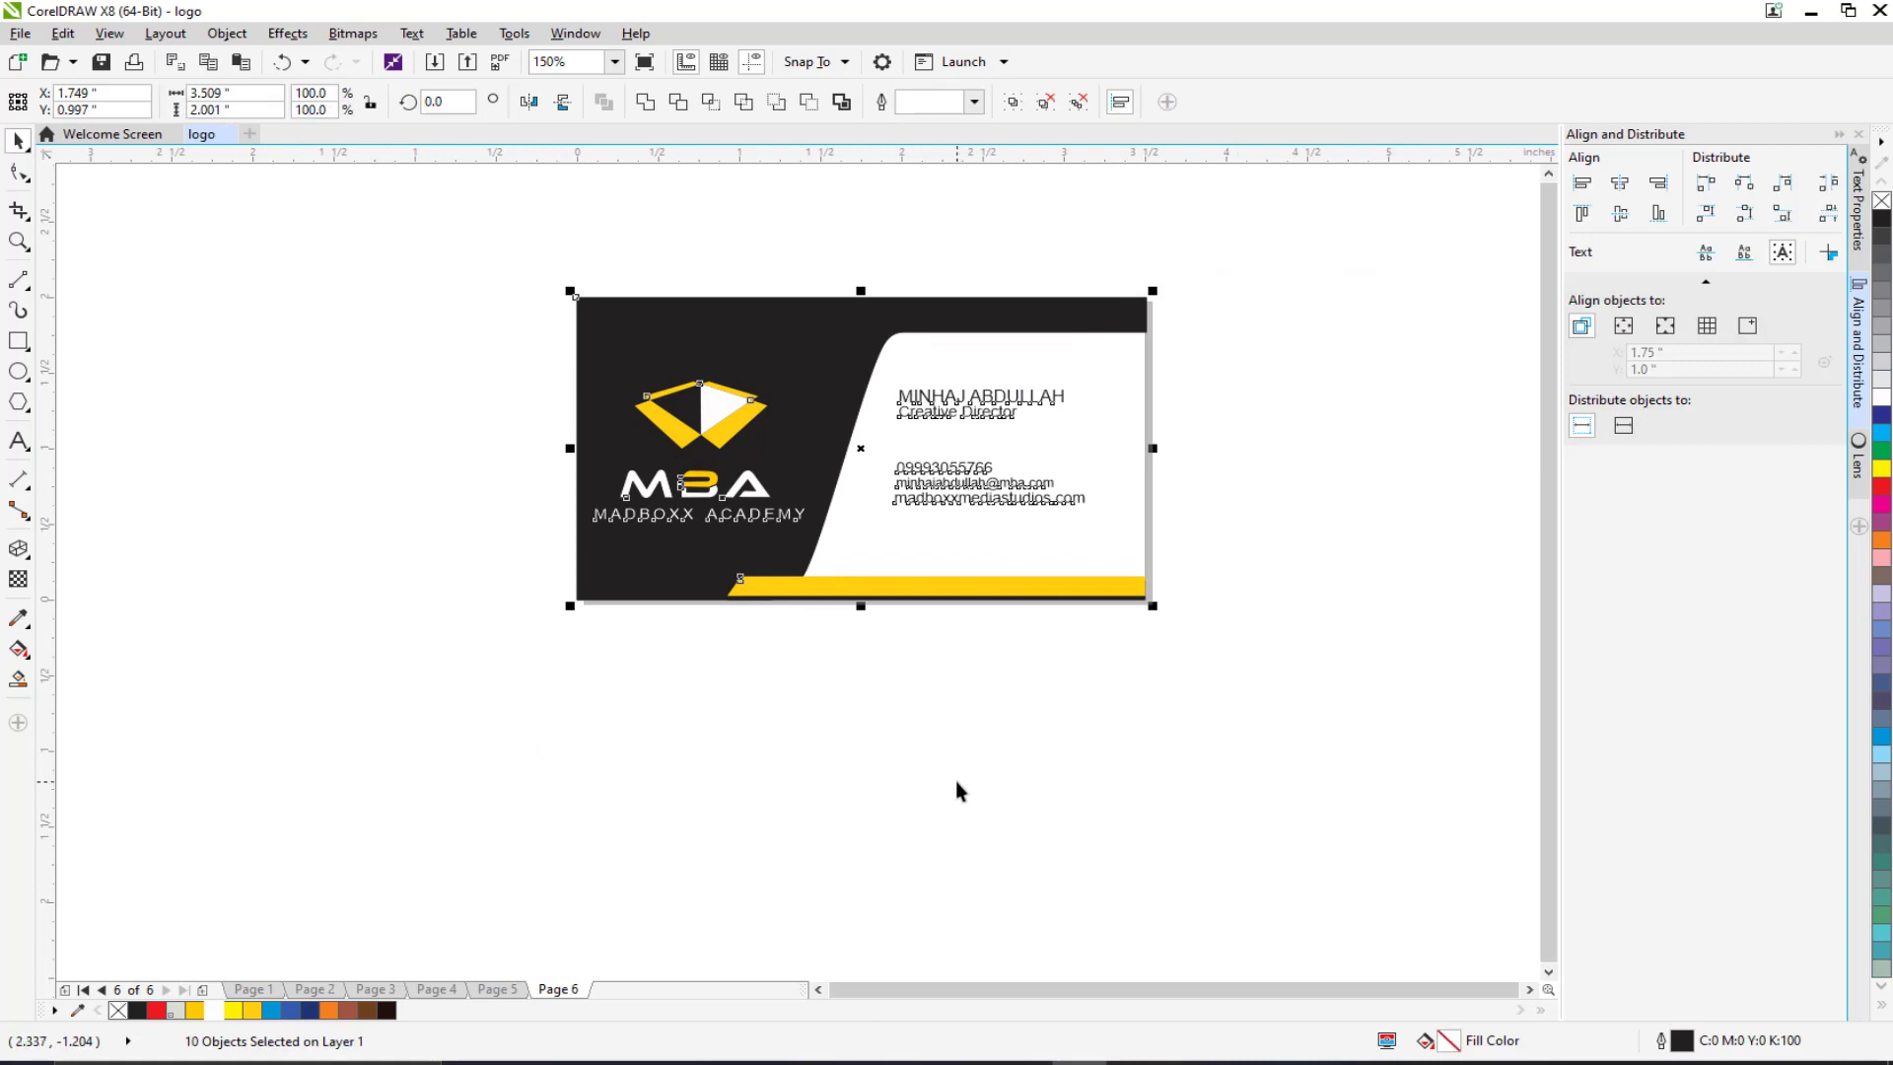
Step: Add a new Page 7 at Business Card size in landscape orientation
left_click(204, 990)
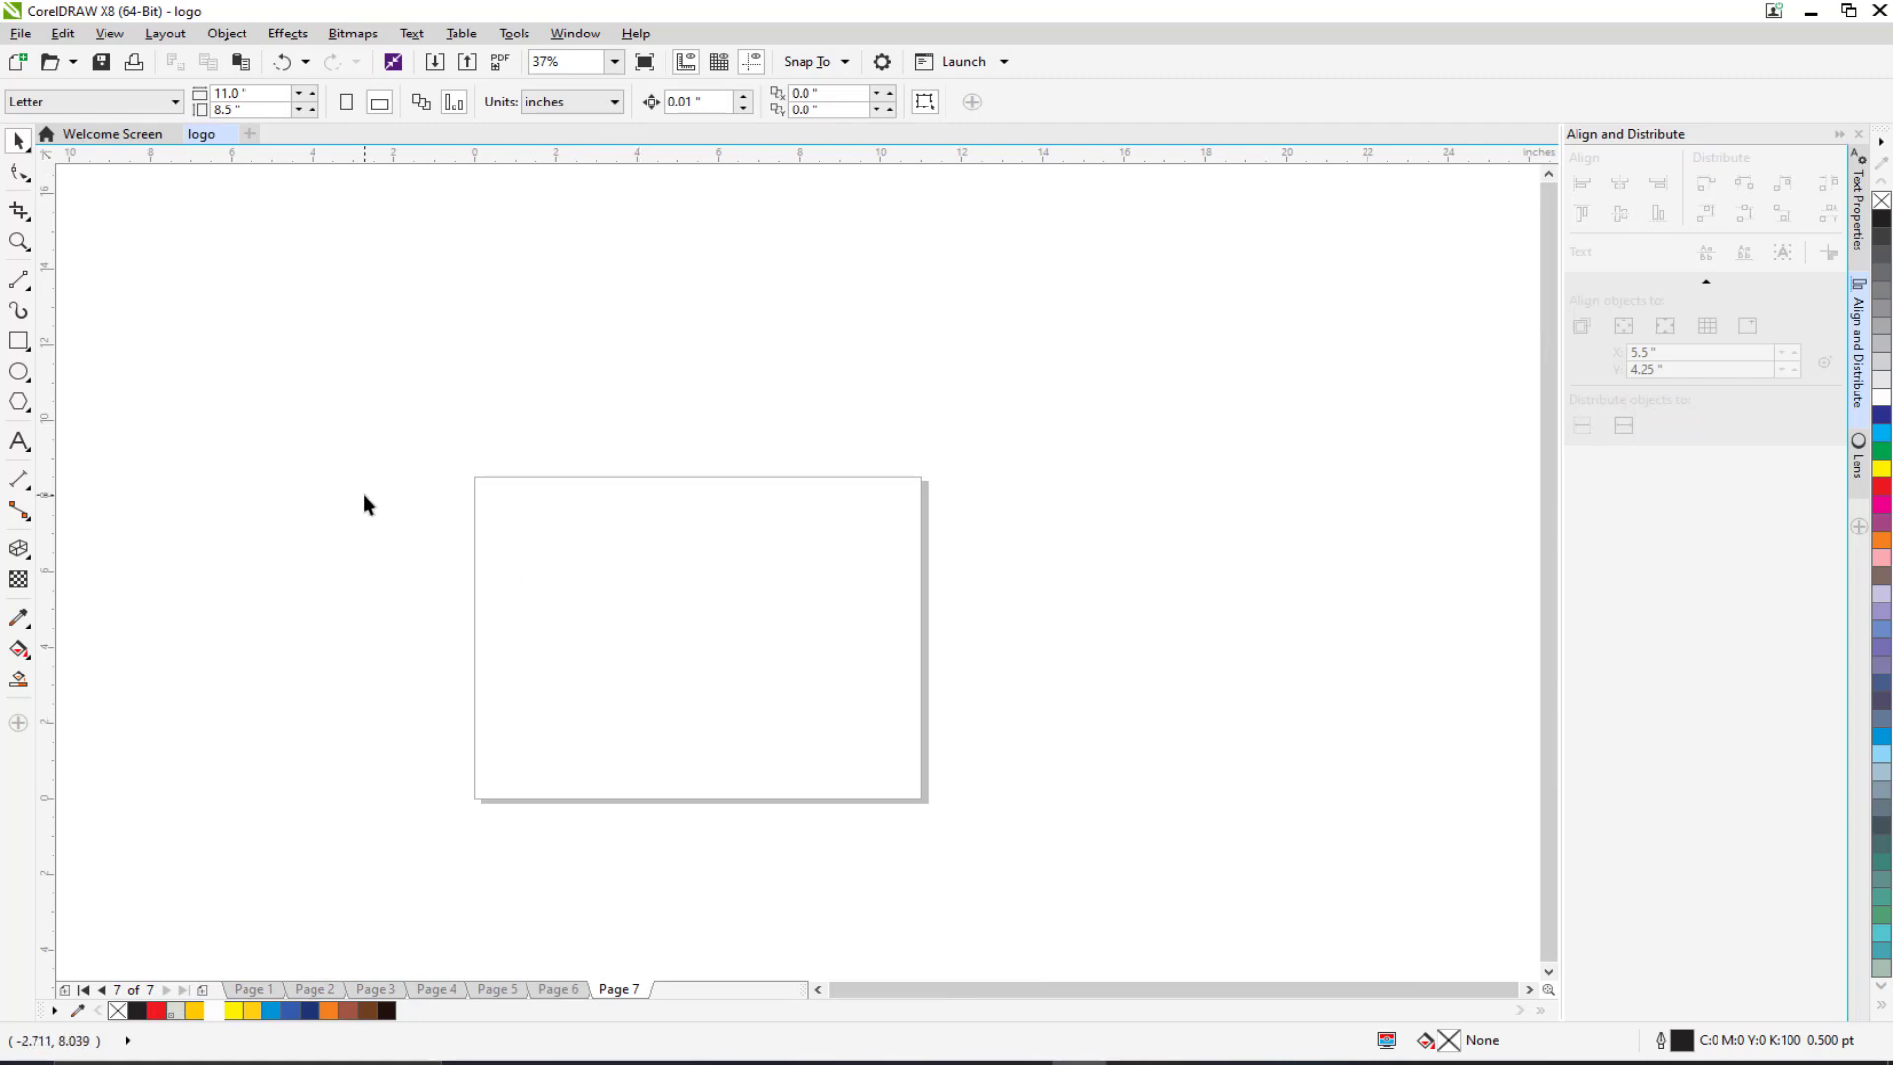
left_click(108, 102)
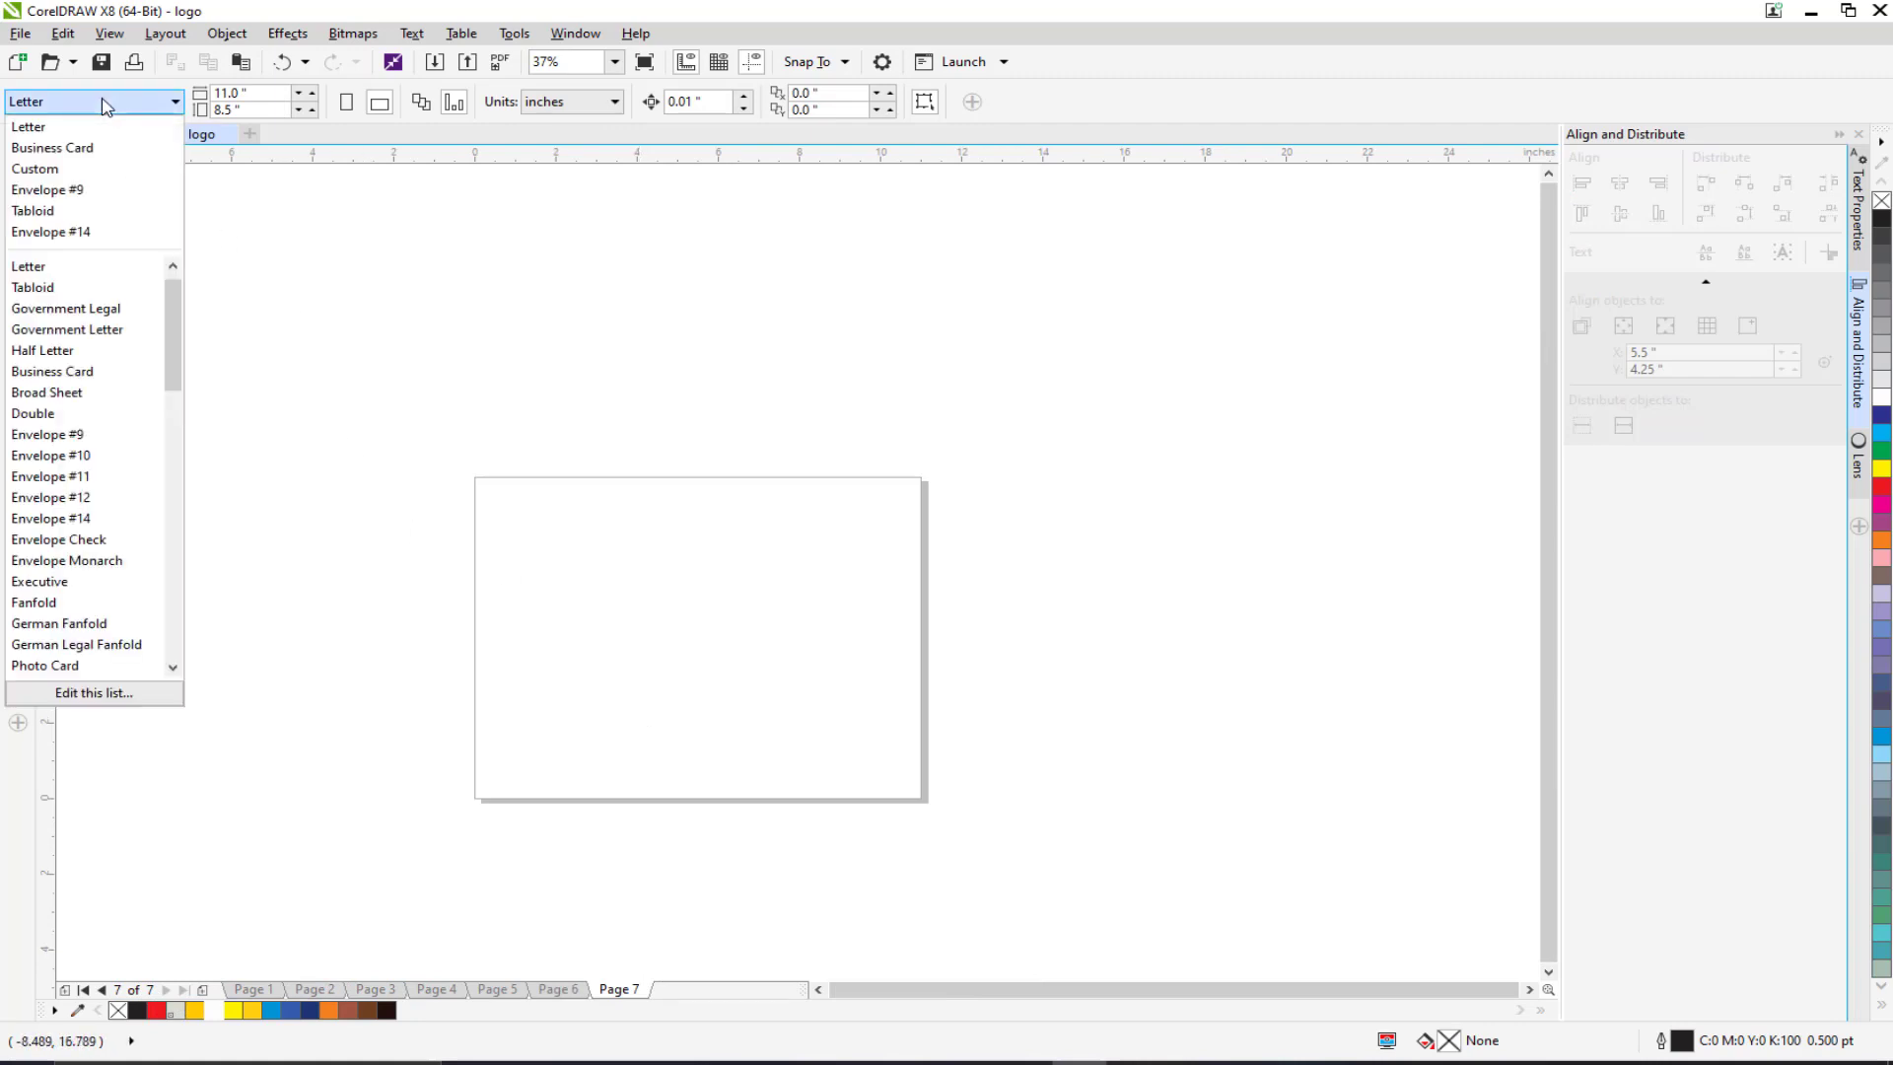
left_click(60, 148)
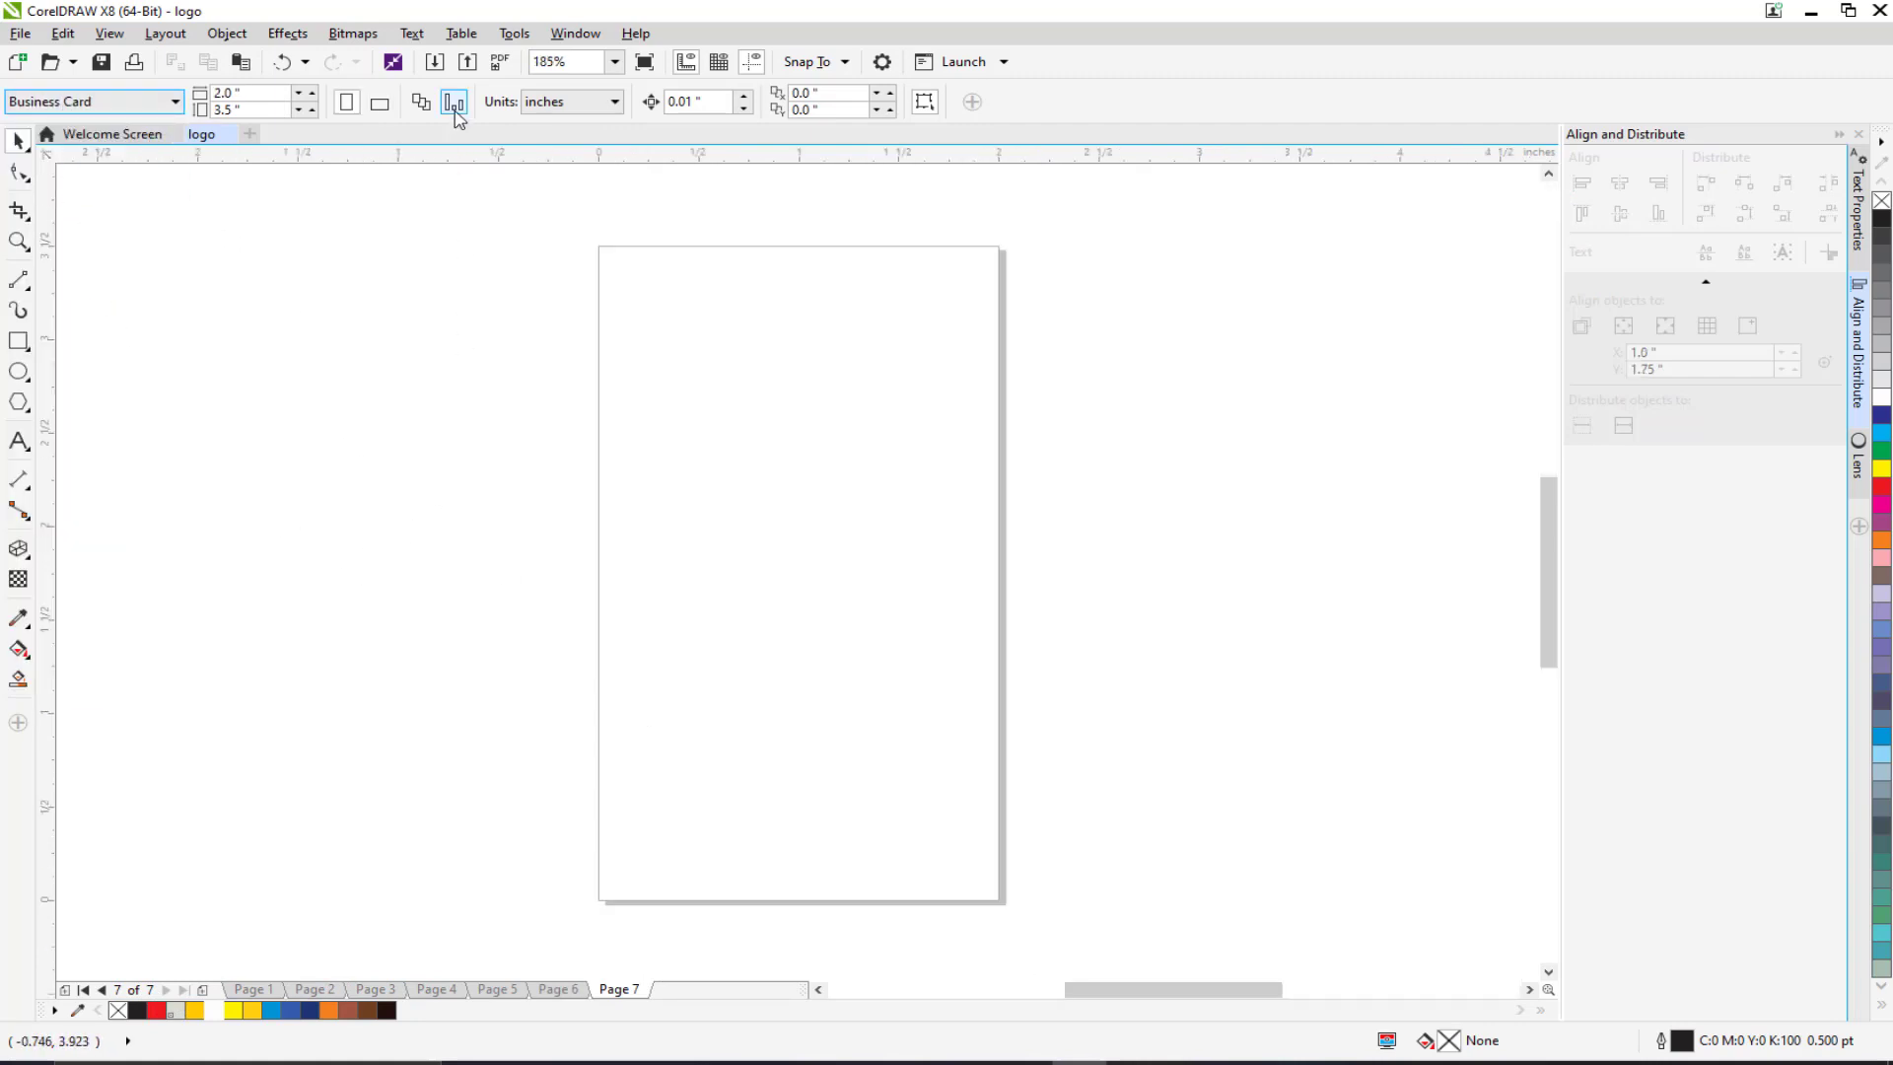
left_click(380, 103)
Step: Return to Page 6 and select the logo with its MADBOXX ACADEMY text
left_click_drag(505, 434, 539, 478)
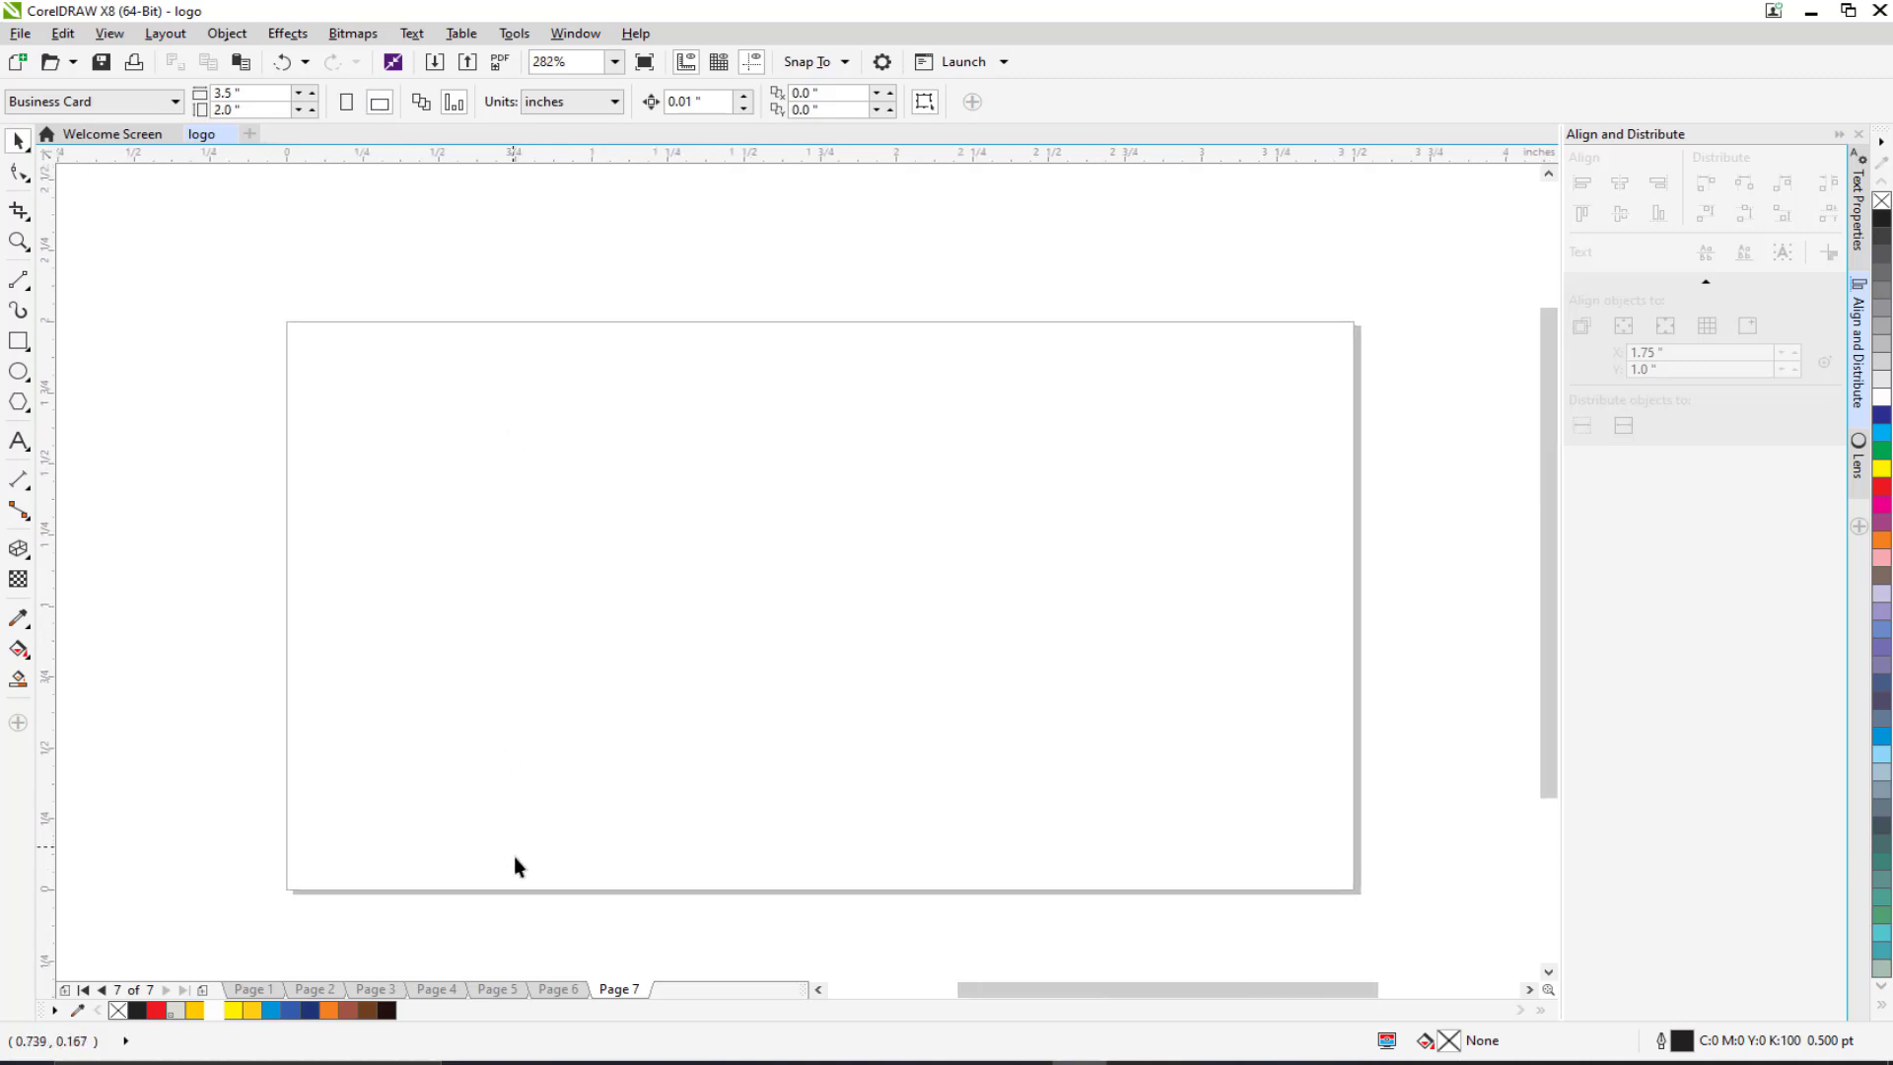
left_click(558, 989)
left_click_drag(169, 384, 779, 796)
Step: Copy the logo onto Page 7 and make its MADBOXX ACADEMY text black
key("ctrl+c")
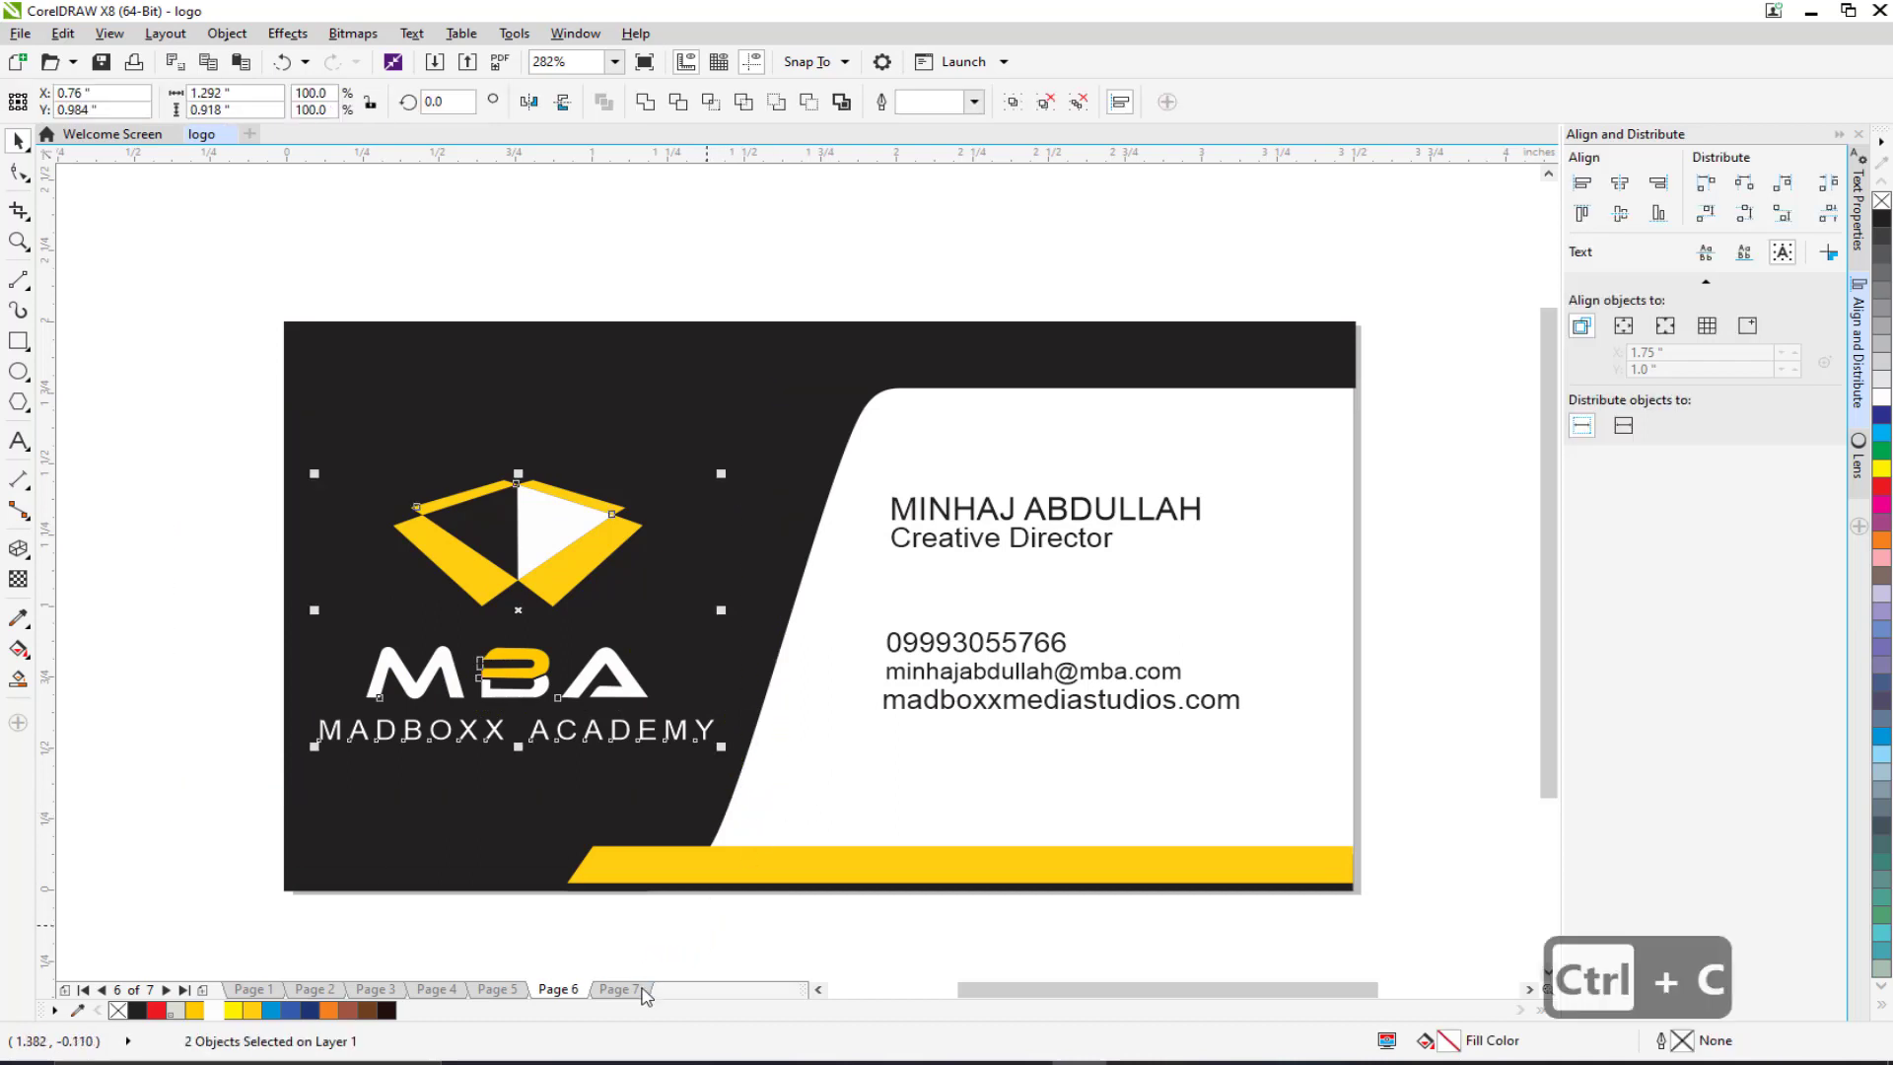
left_click(619, 989)
key("ctrl+v")
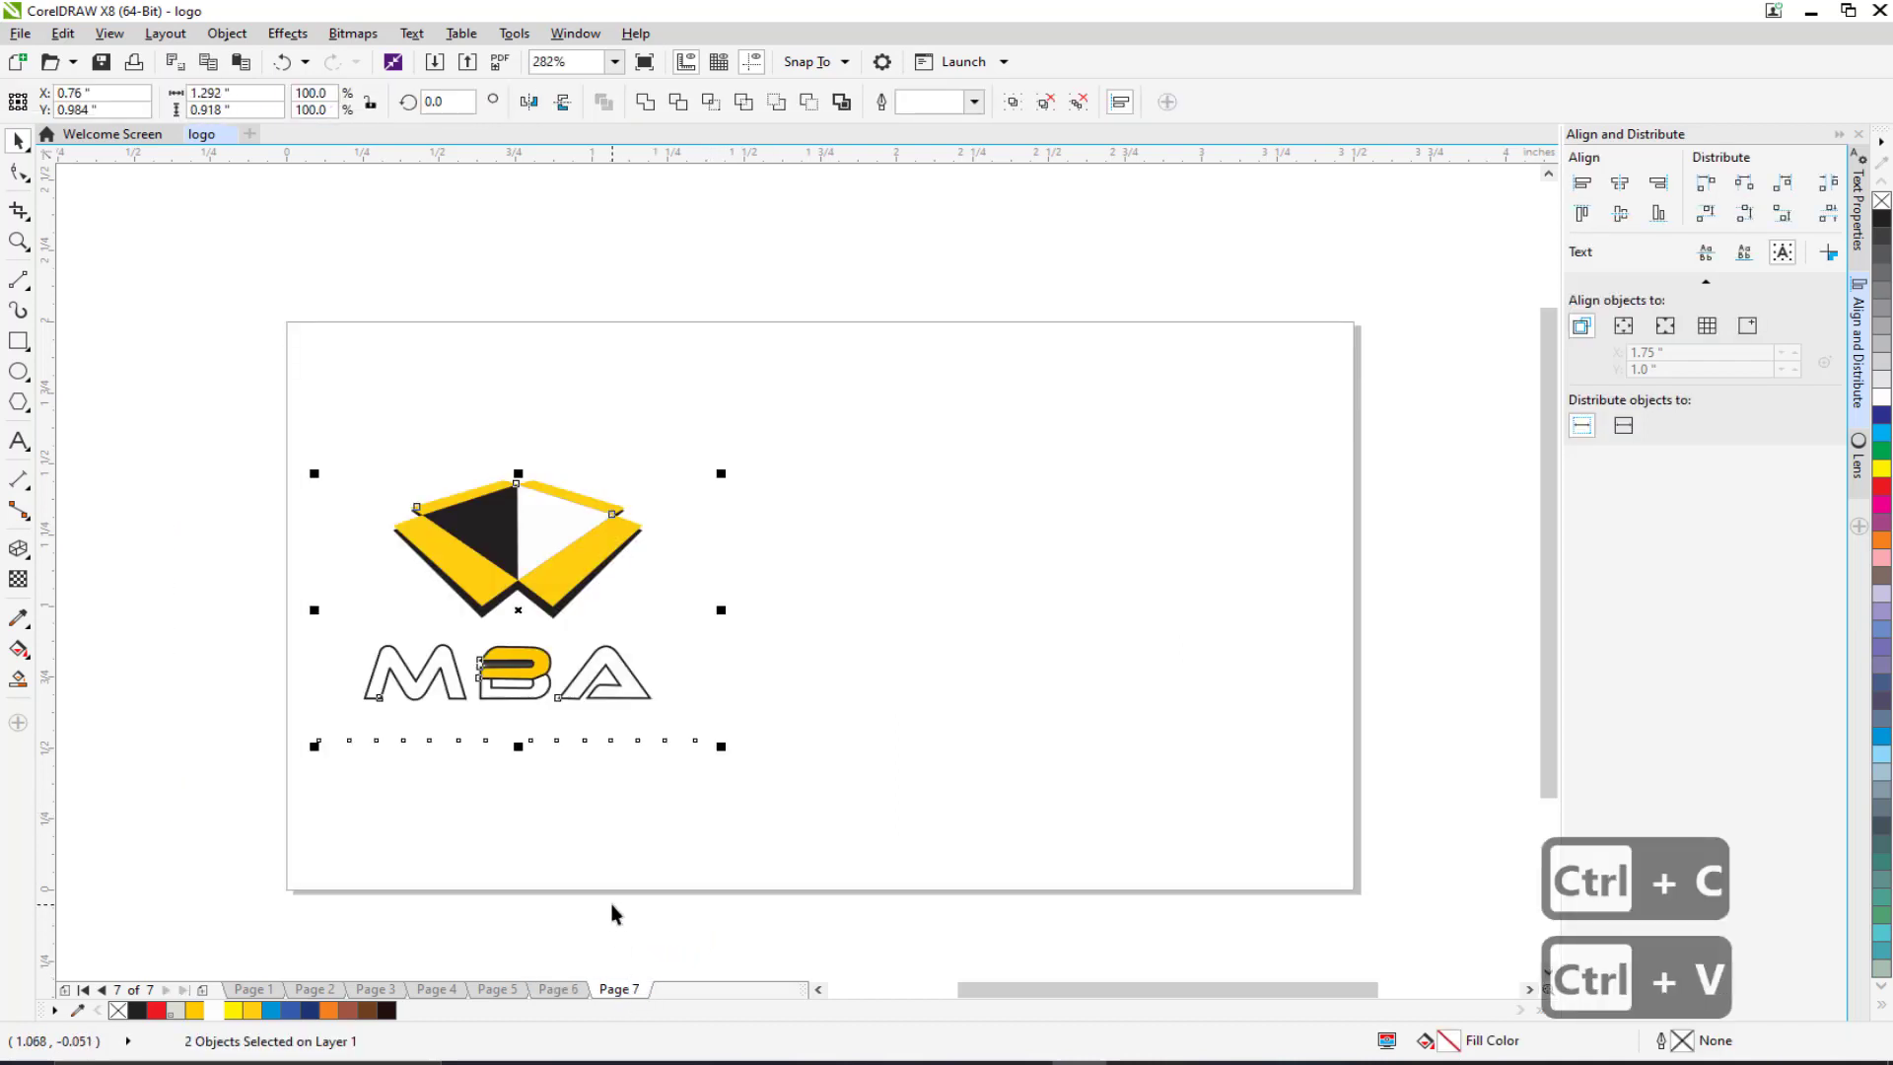
left_click_drag(222, 698, 1001, 819)
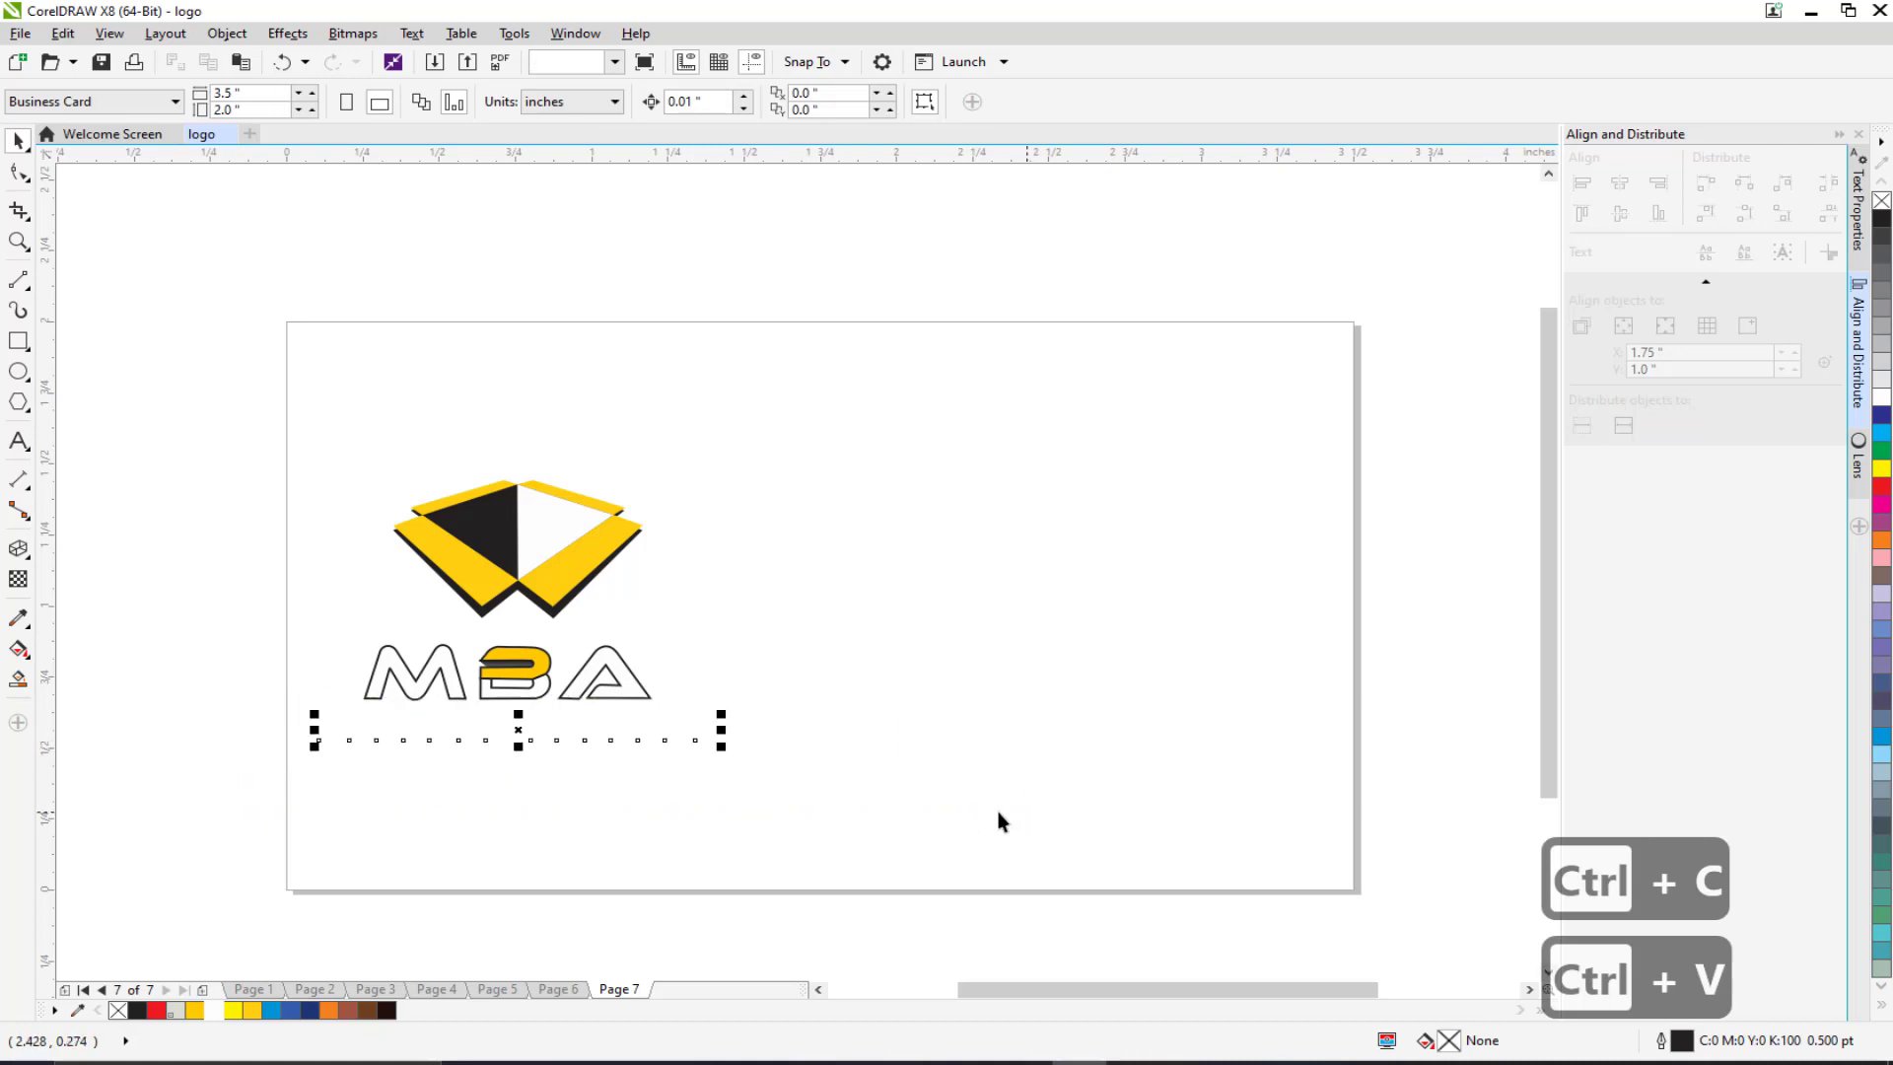
left_click(137, 1010)
left_click(198, 824)
Step: Copy the name, title and contact texts from Page 6 and place name and title top-left
left_click(558, 988)
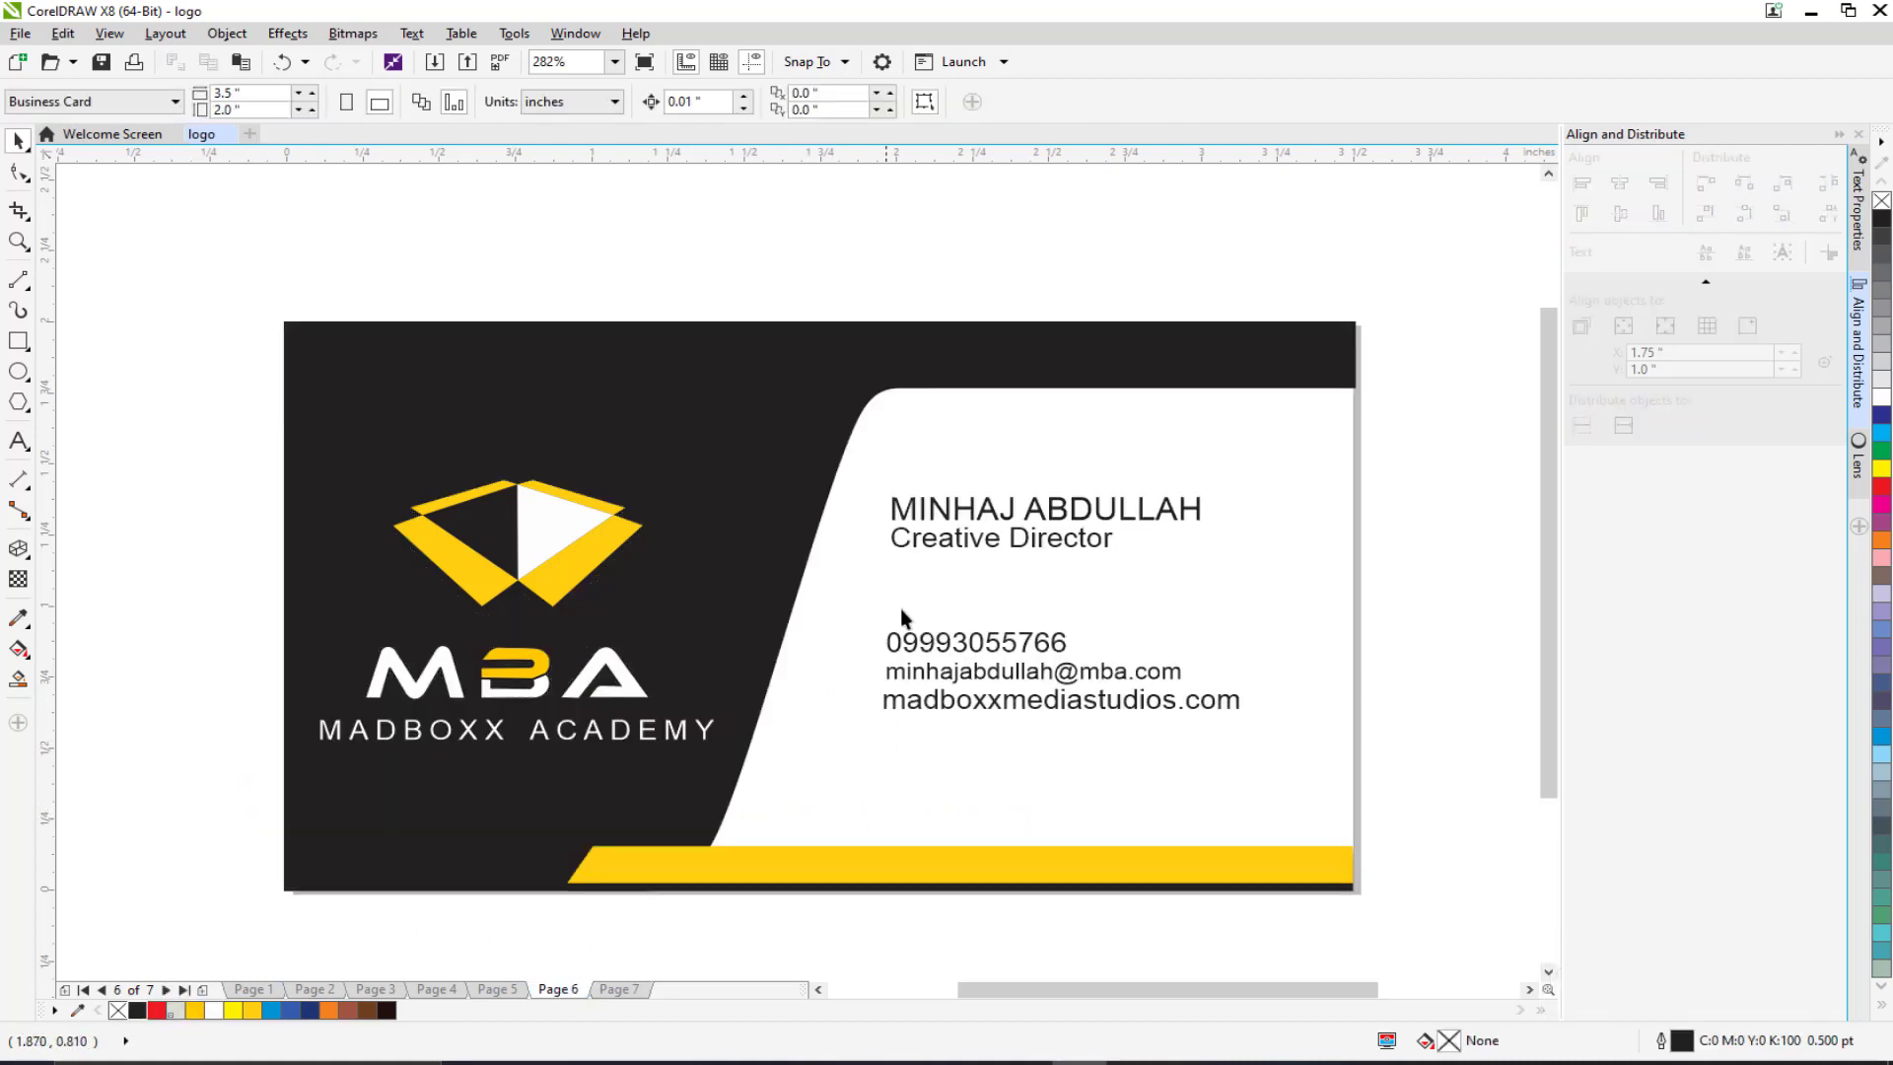
left_click_drag(1410, 434, 808, 782)
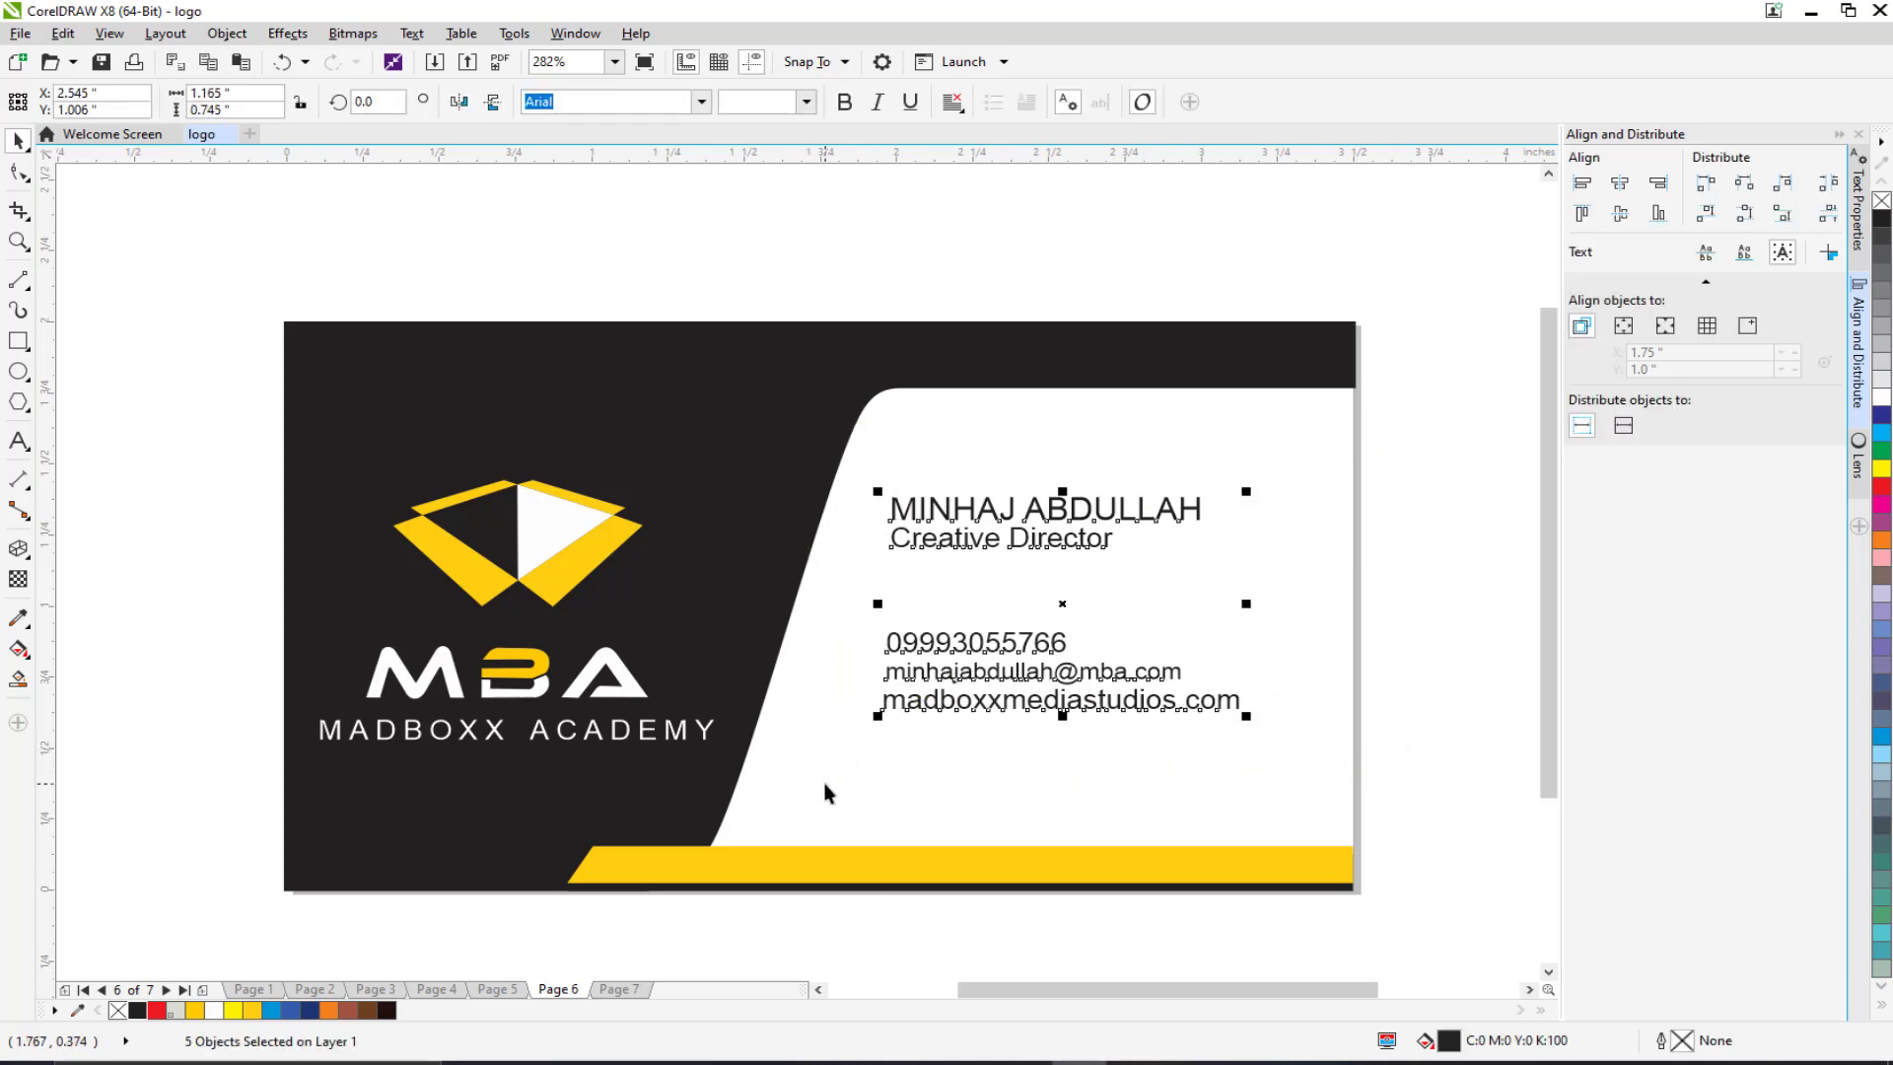
key("ctrl+c")
left_click(619, 989)
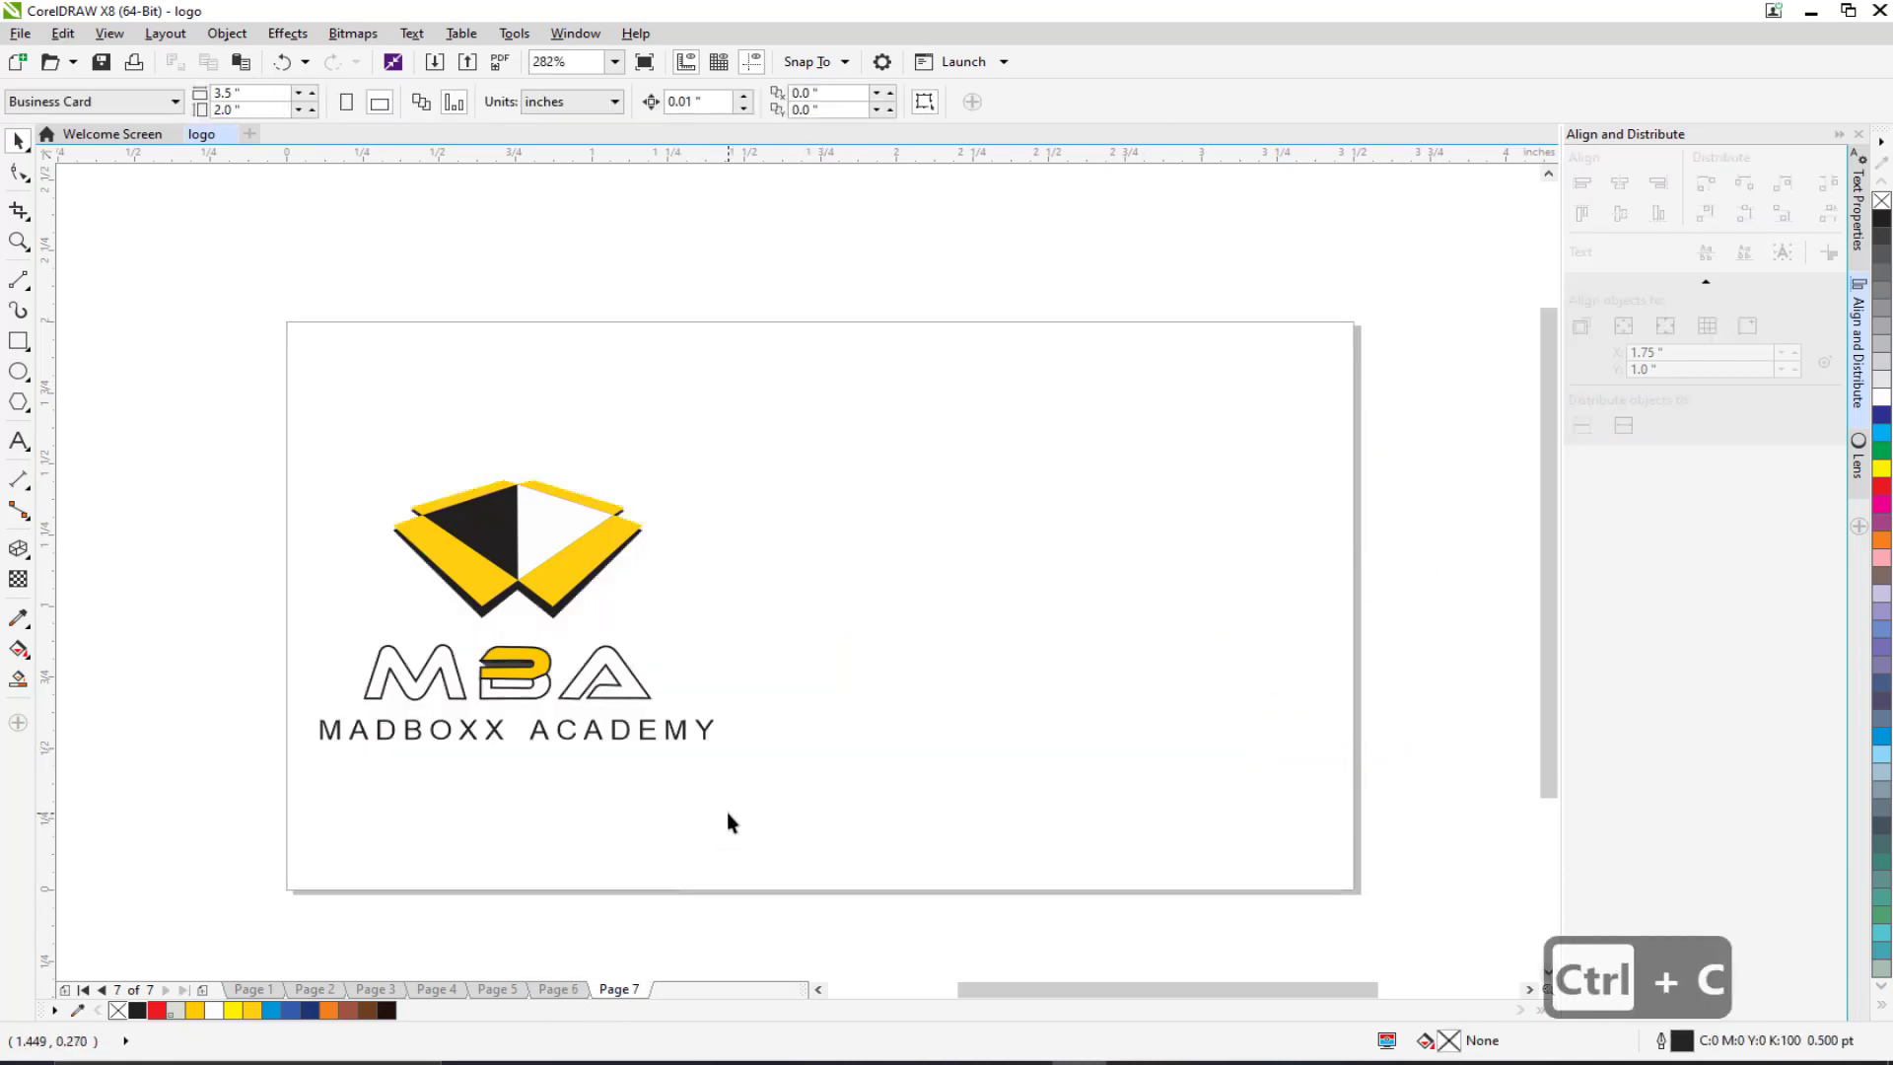
key("ctrl+v")
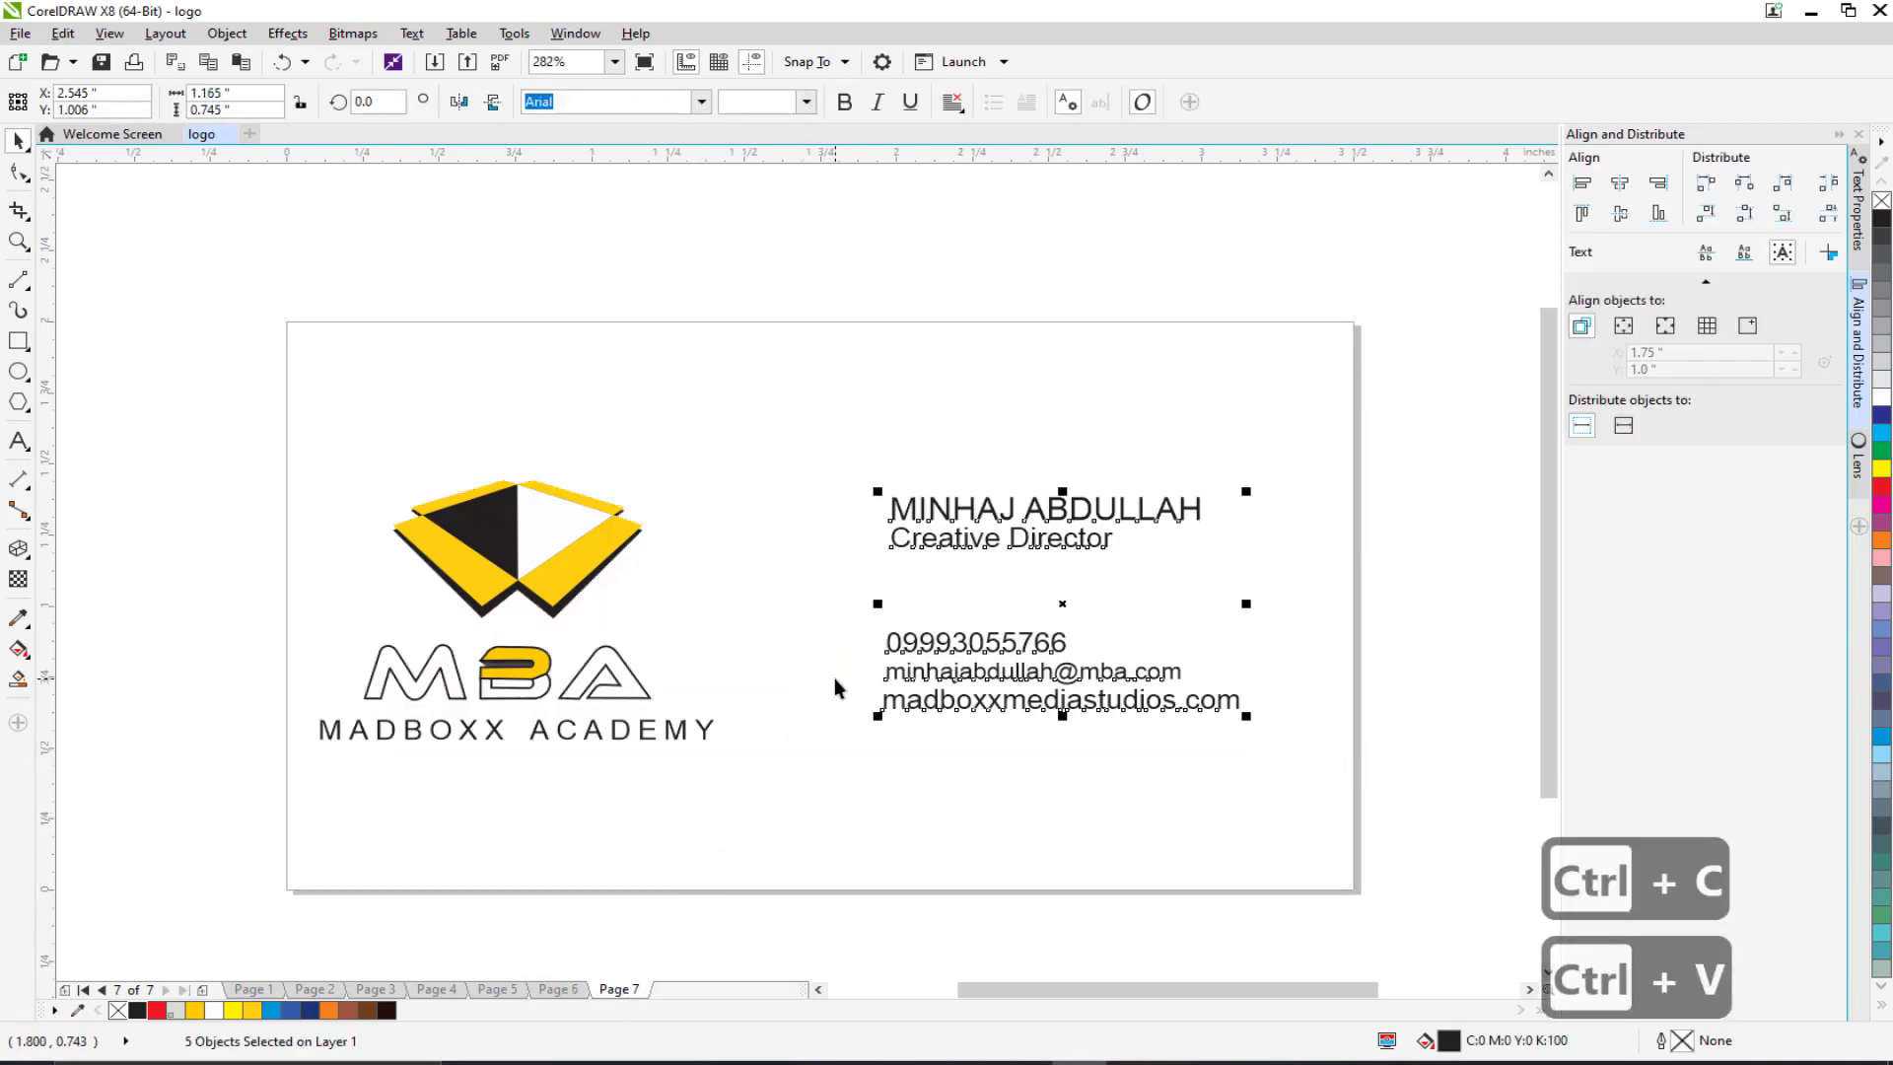
left_click_drag(1427, 396, 885, 570)
left_click_drag(949, 513, 396, 415)
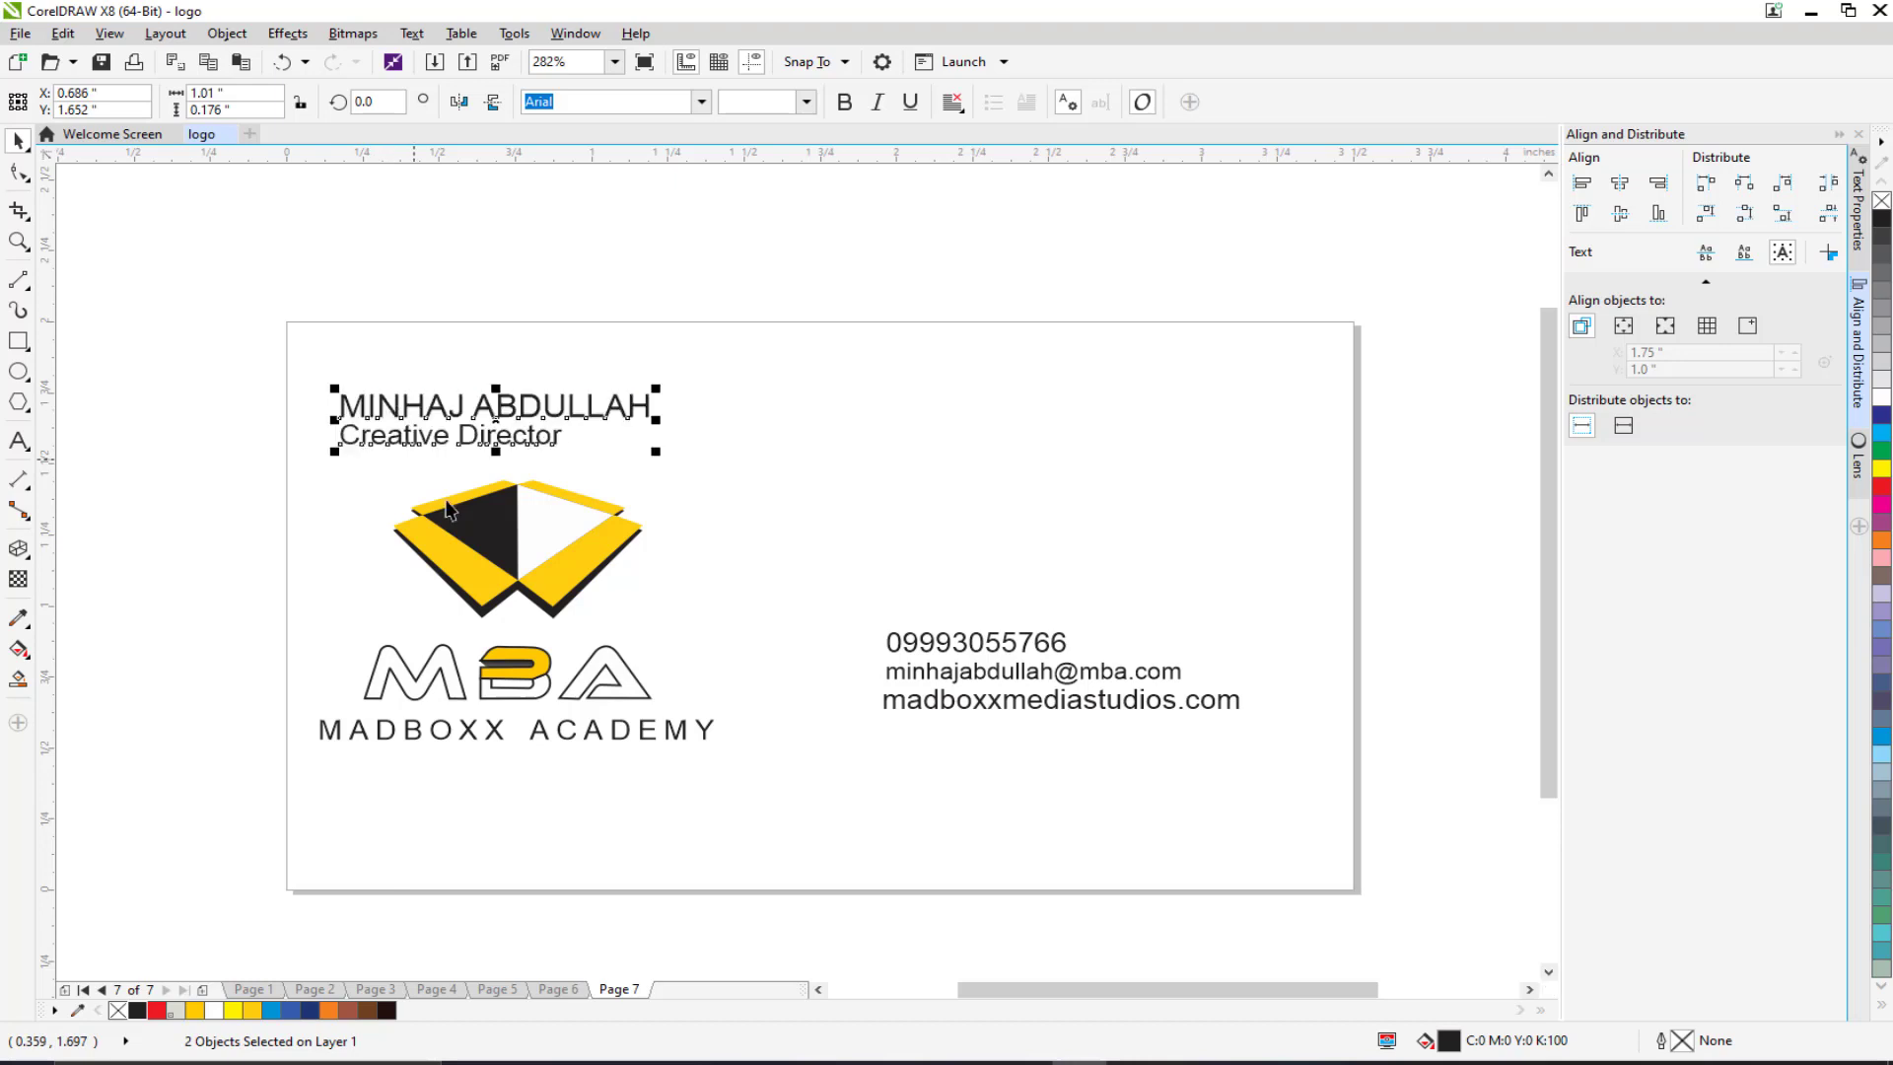
Step: Move the phone and e-mail to the top right and the website to the bottom centre
left_click(935, 650)
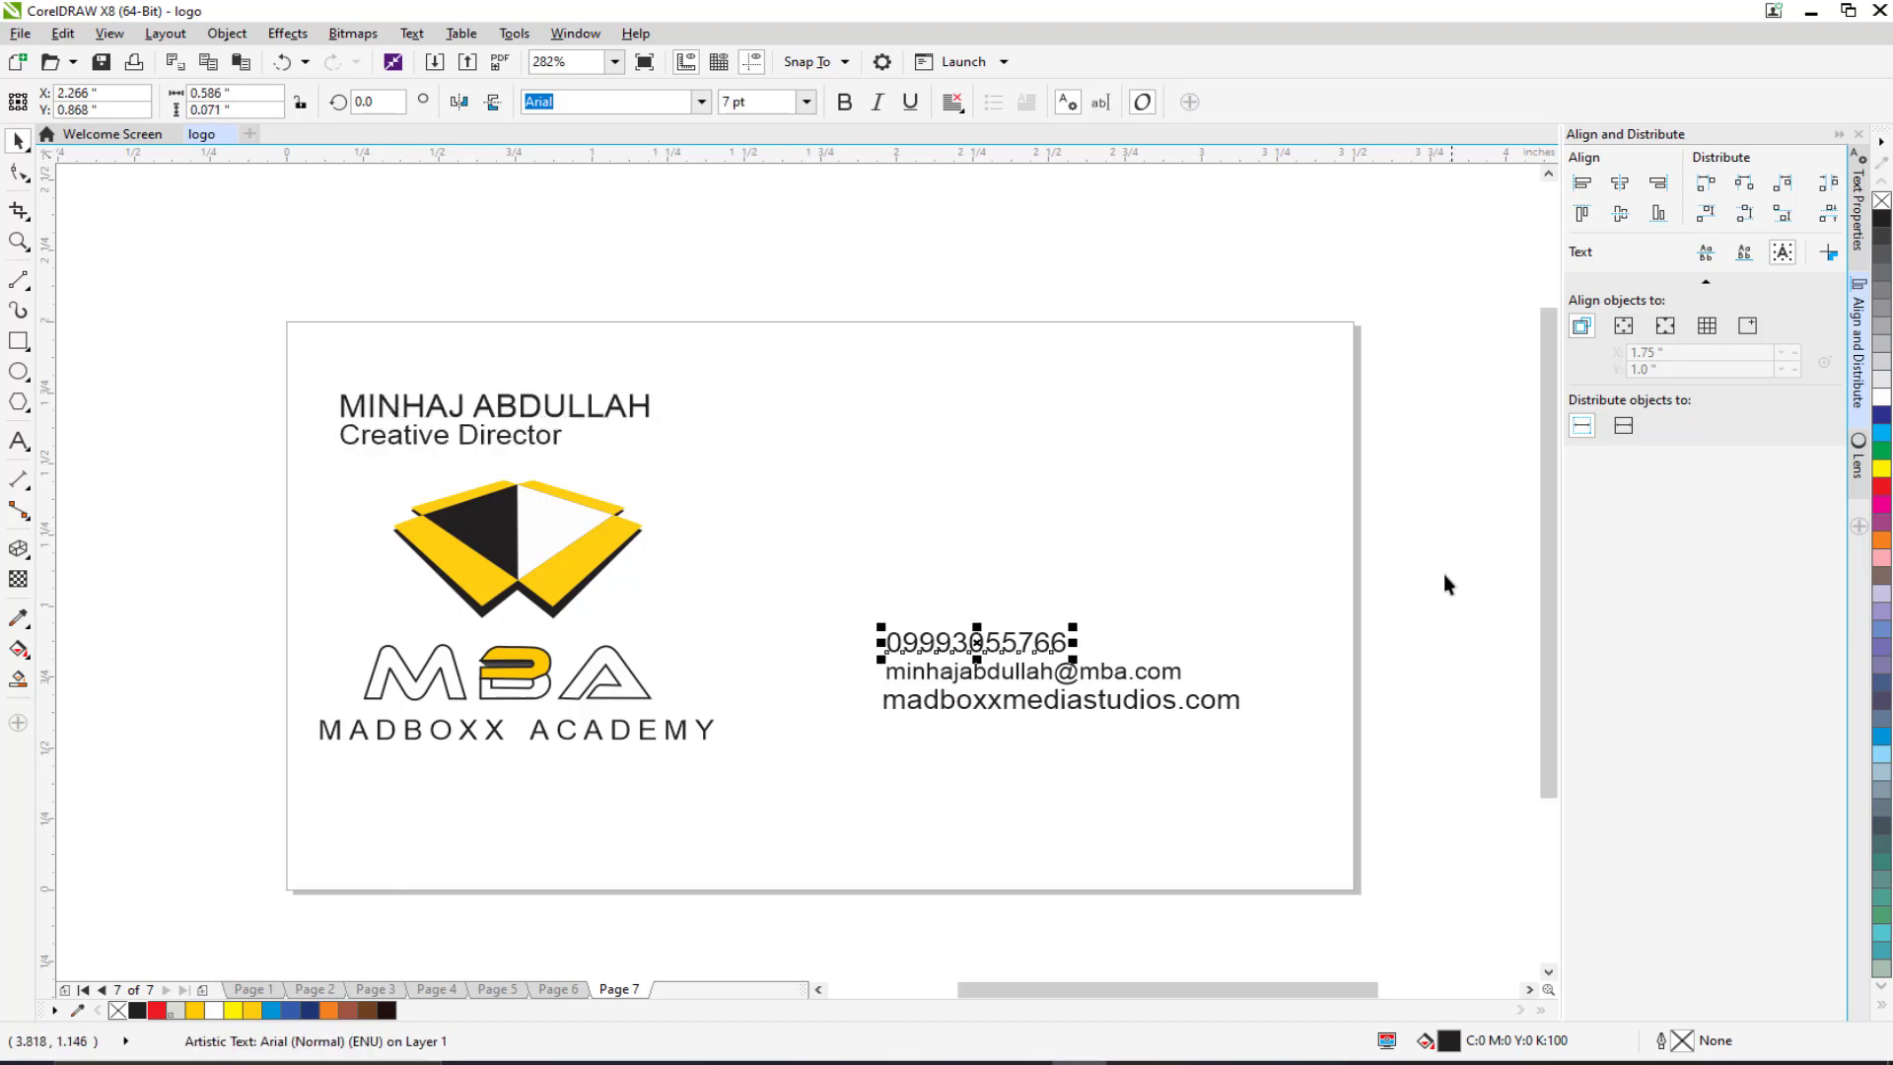
left_click_drag(1444, 584, 824, 695)
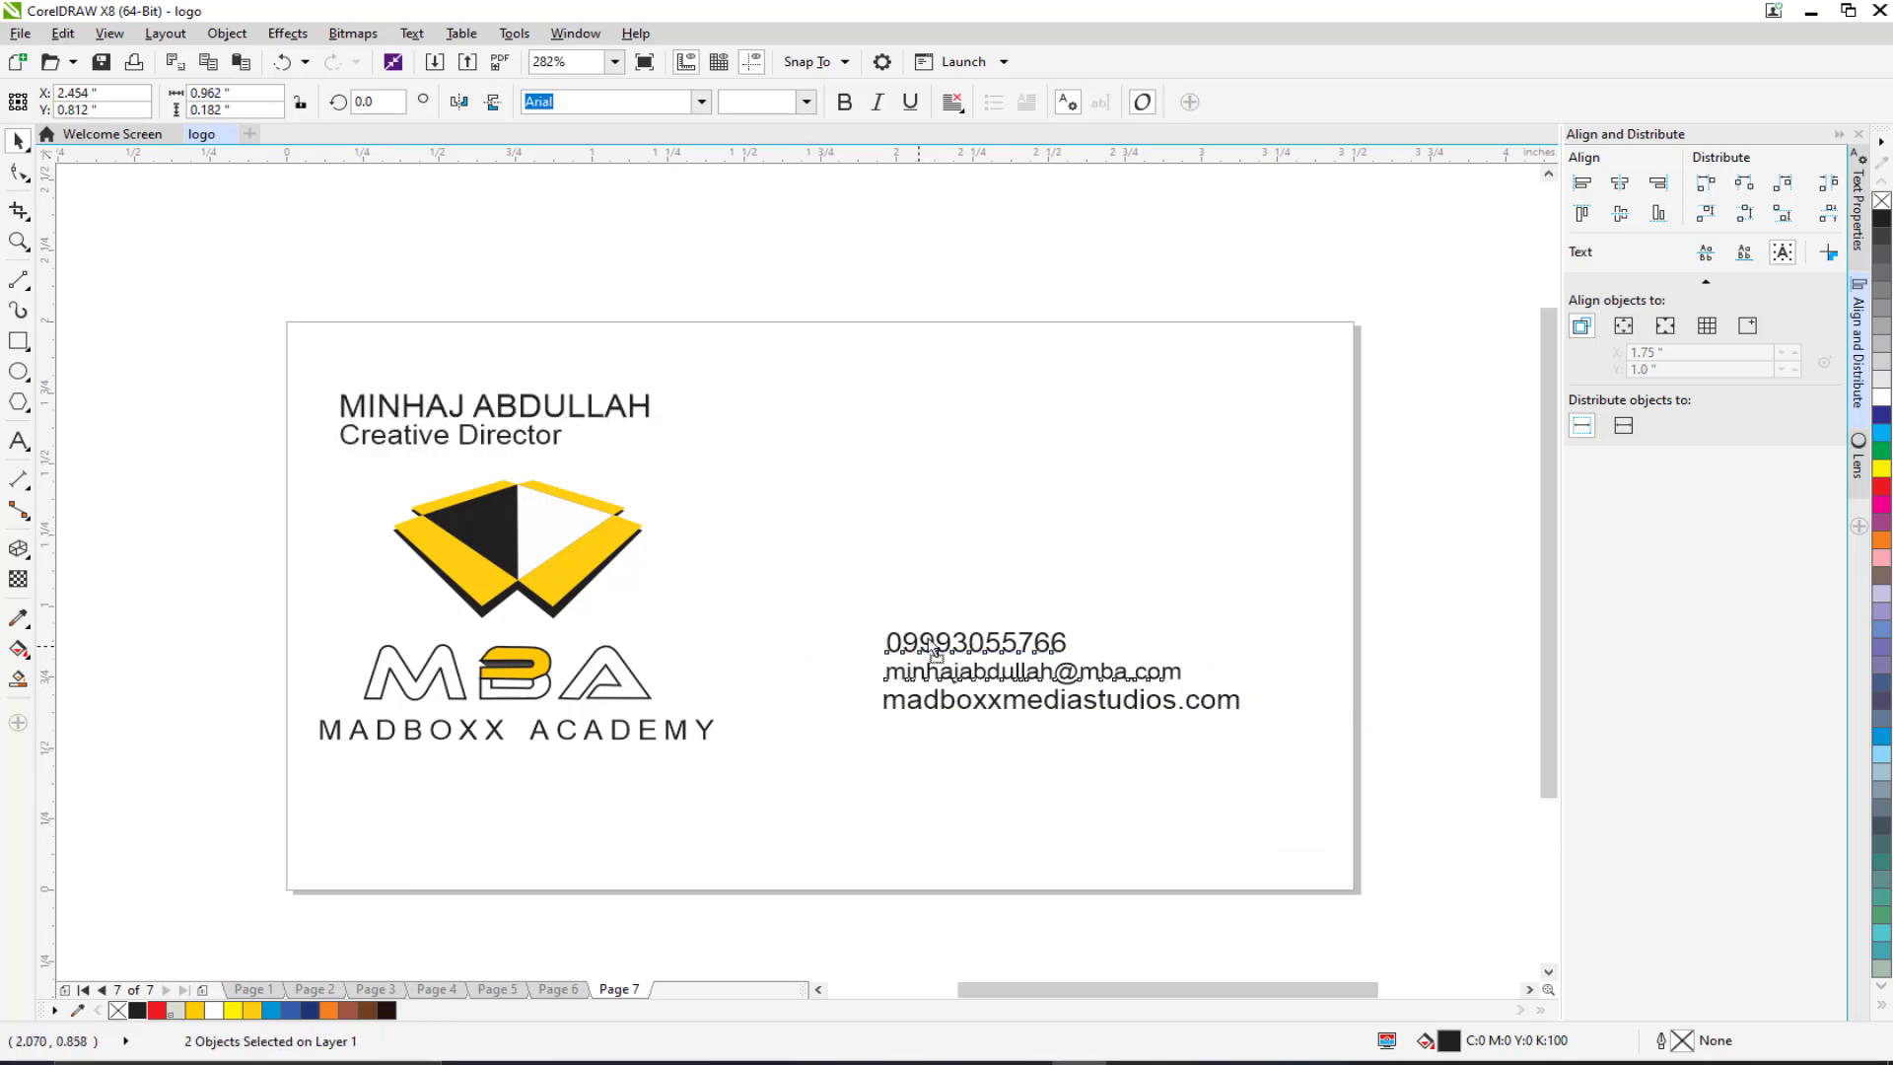
left_click_drag(934, 649, 1015, 424)
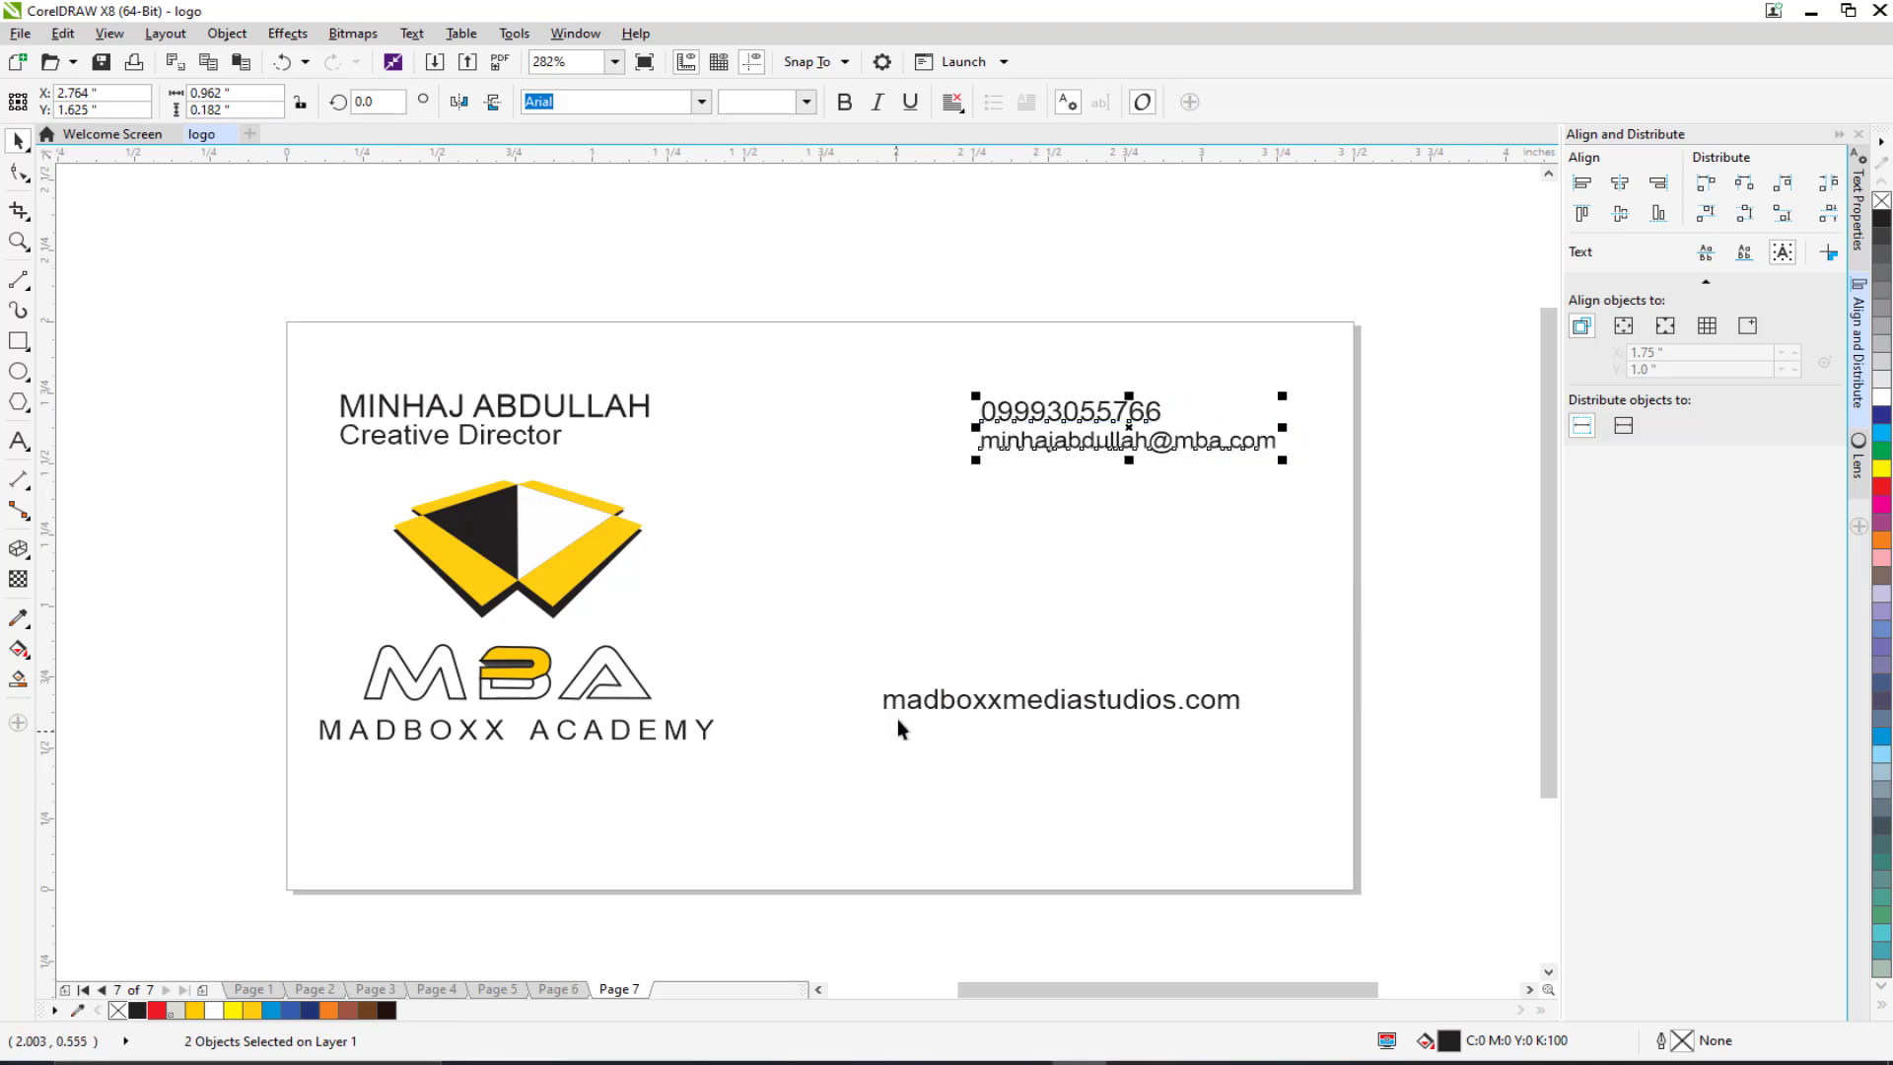
scroll(896, 726, "down", 1)
left_click_drag(966, 645, 764, 804)
key("F8")
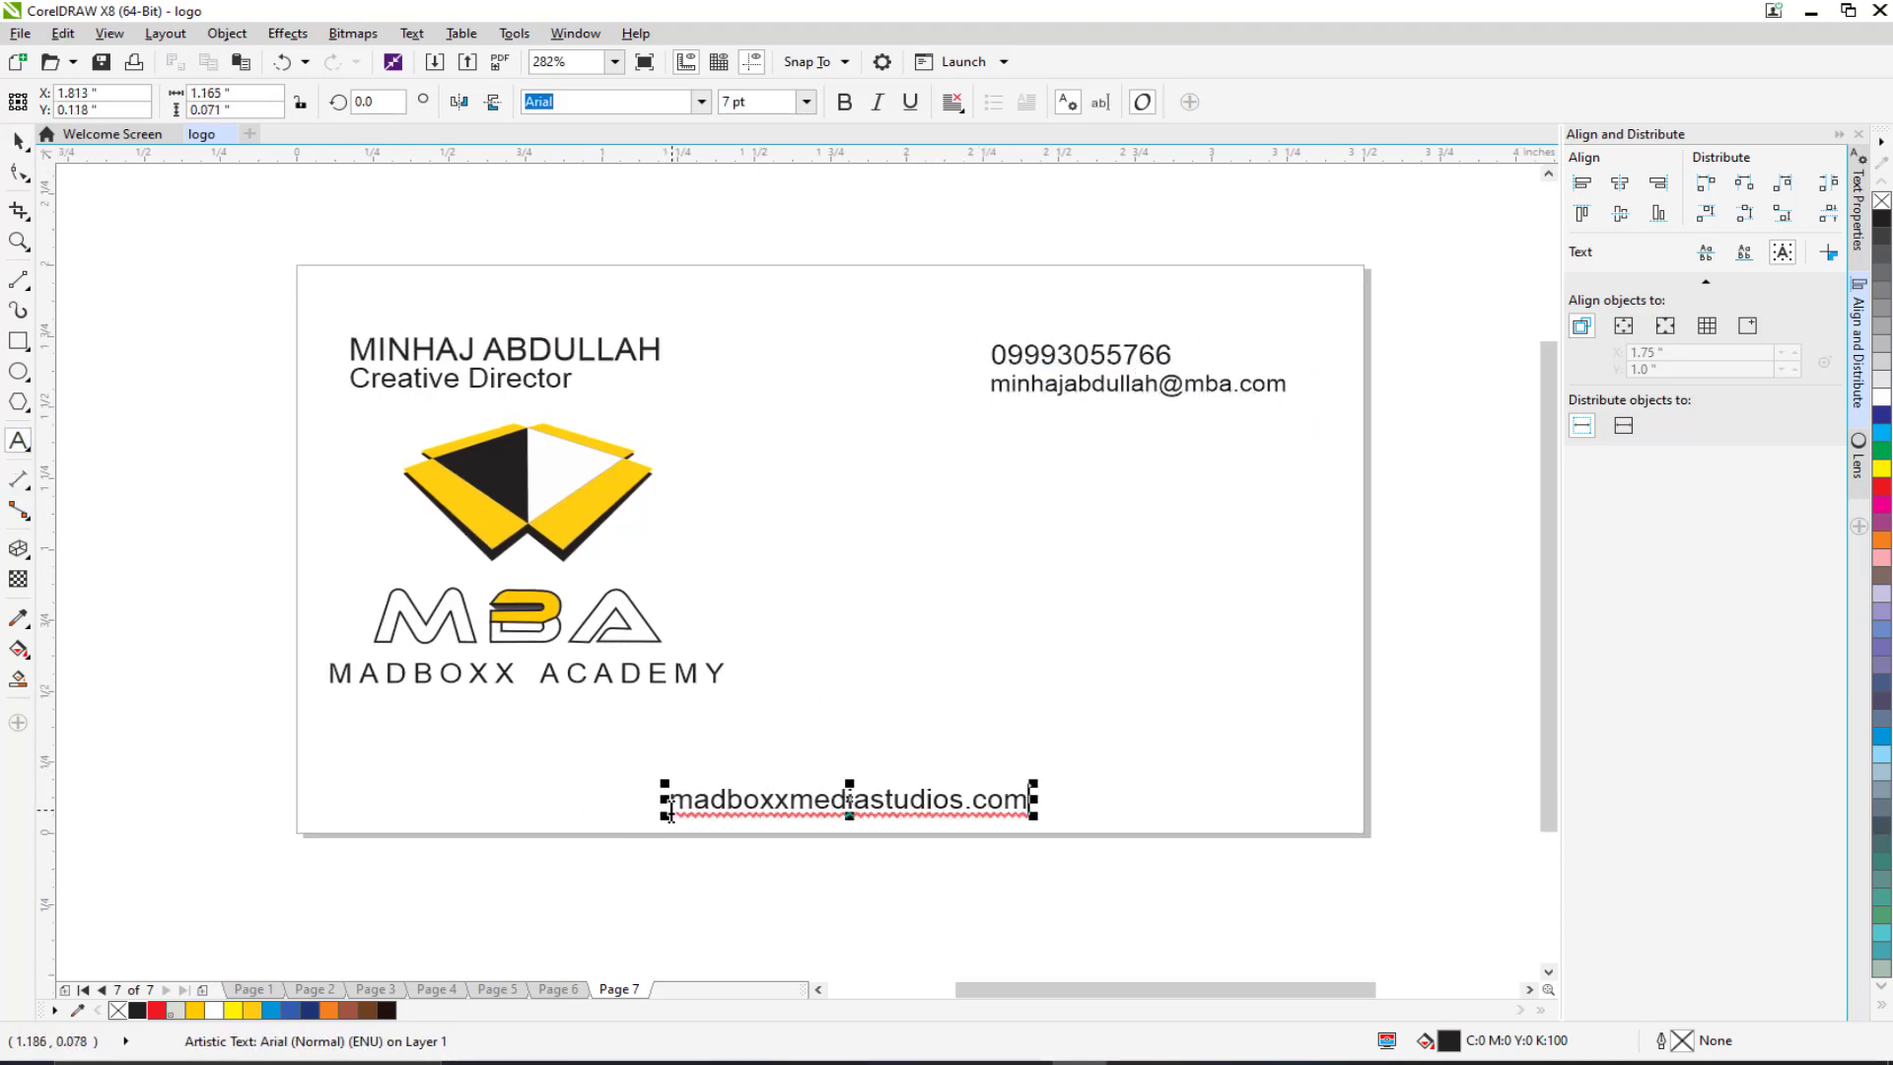
left_click(667, 800)
type("www")
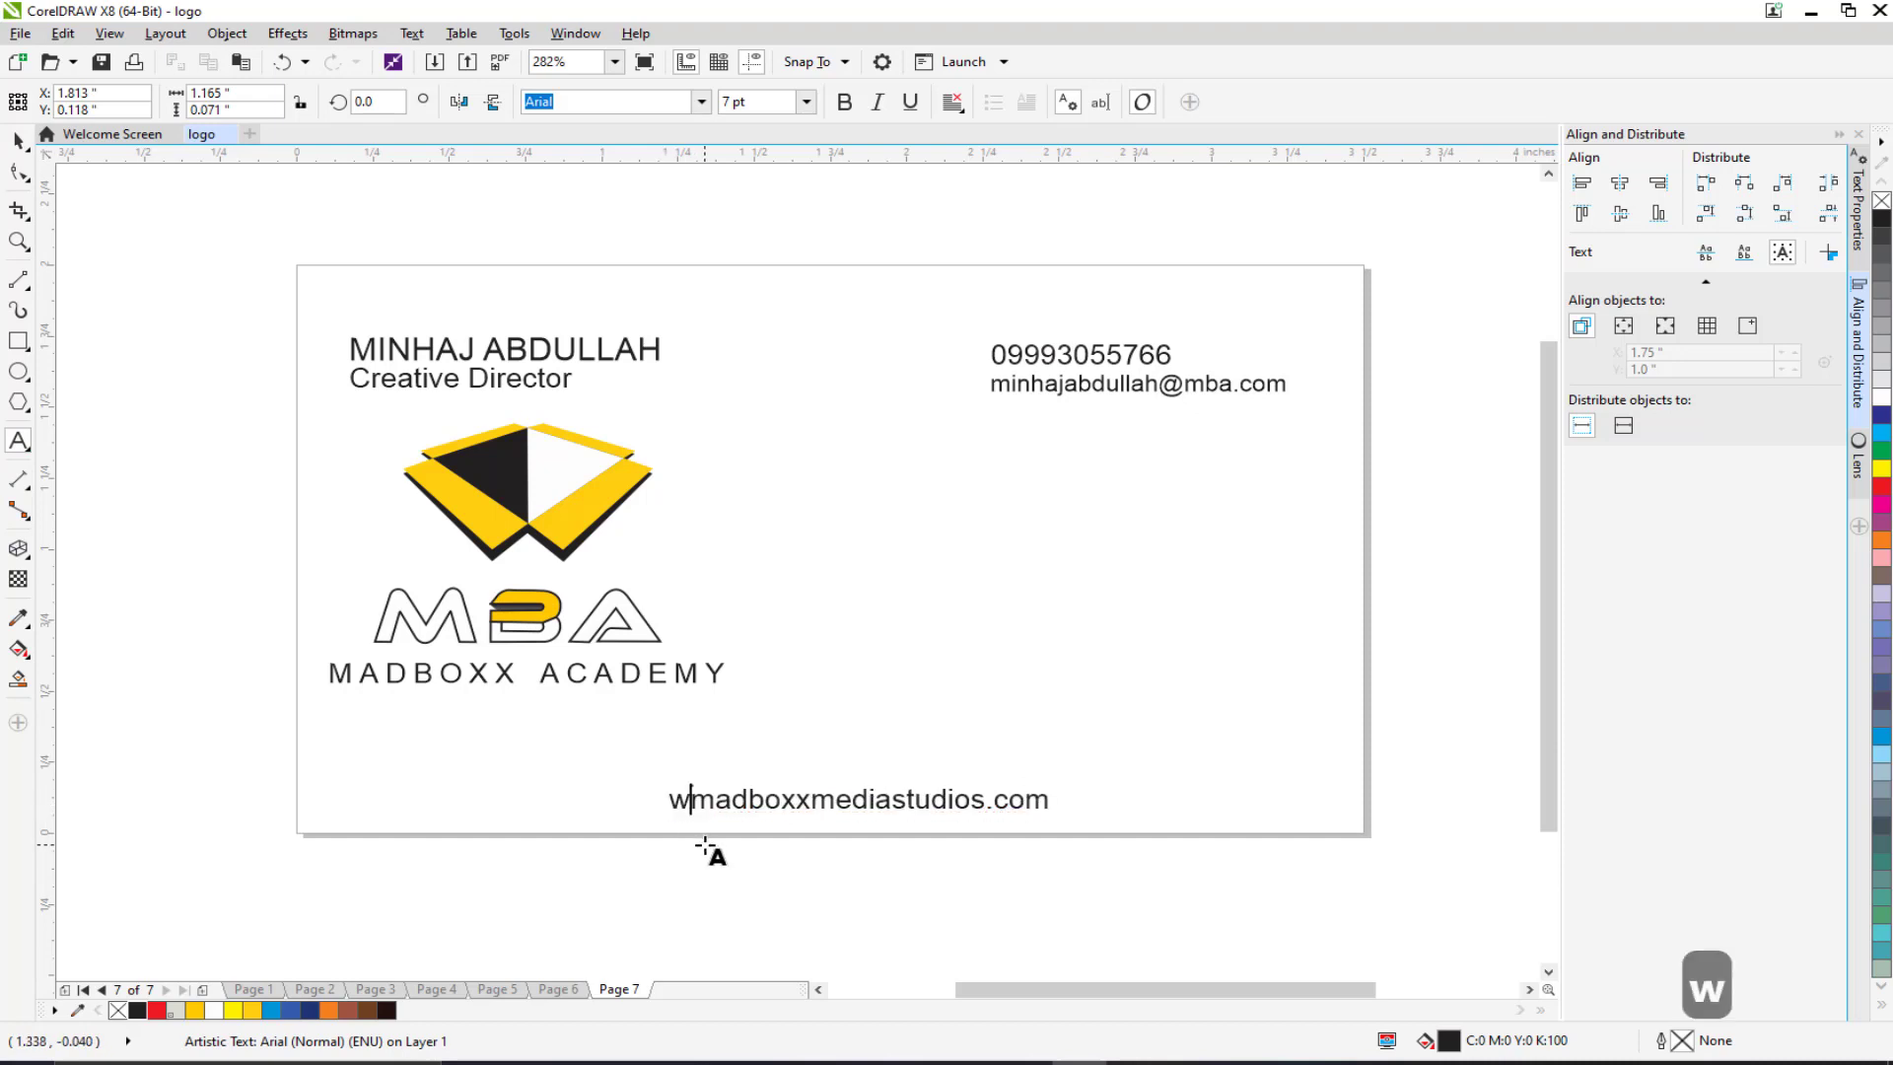
type(".")
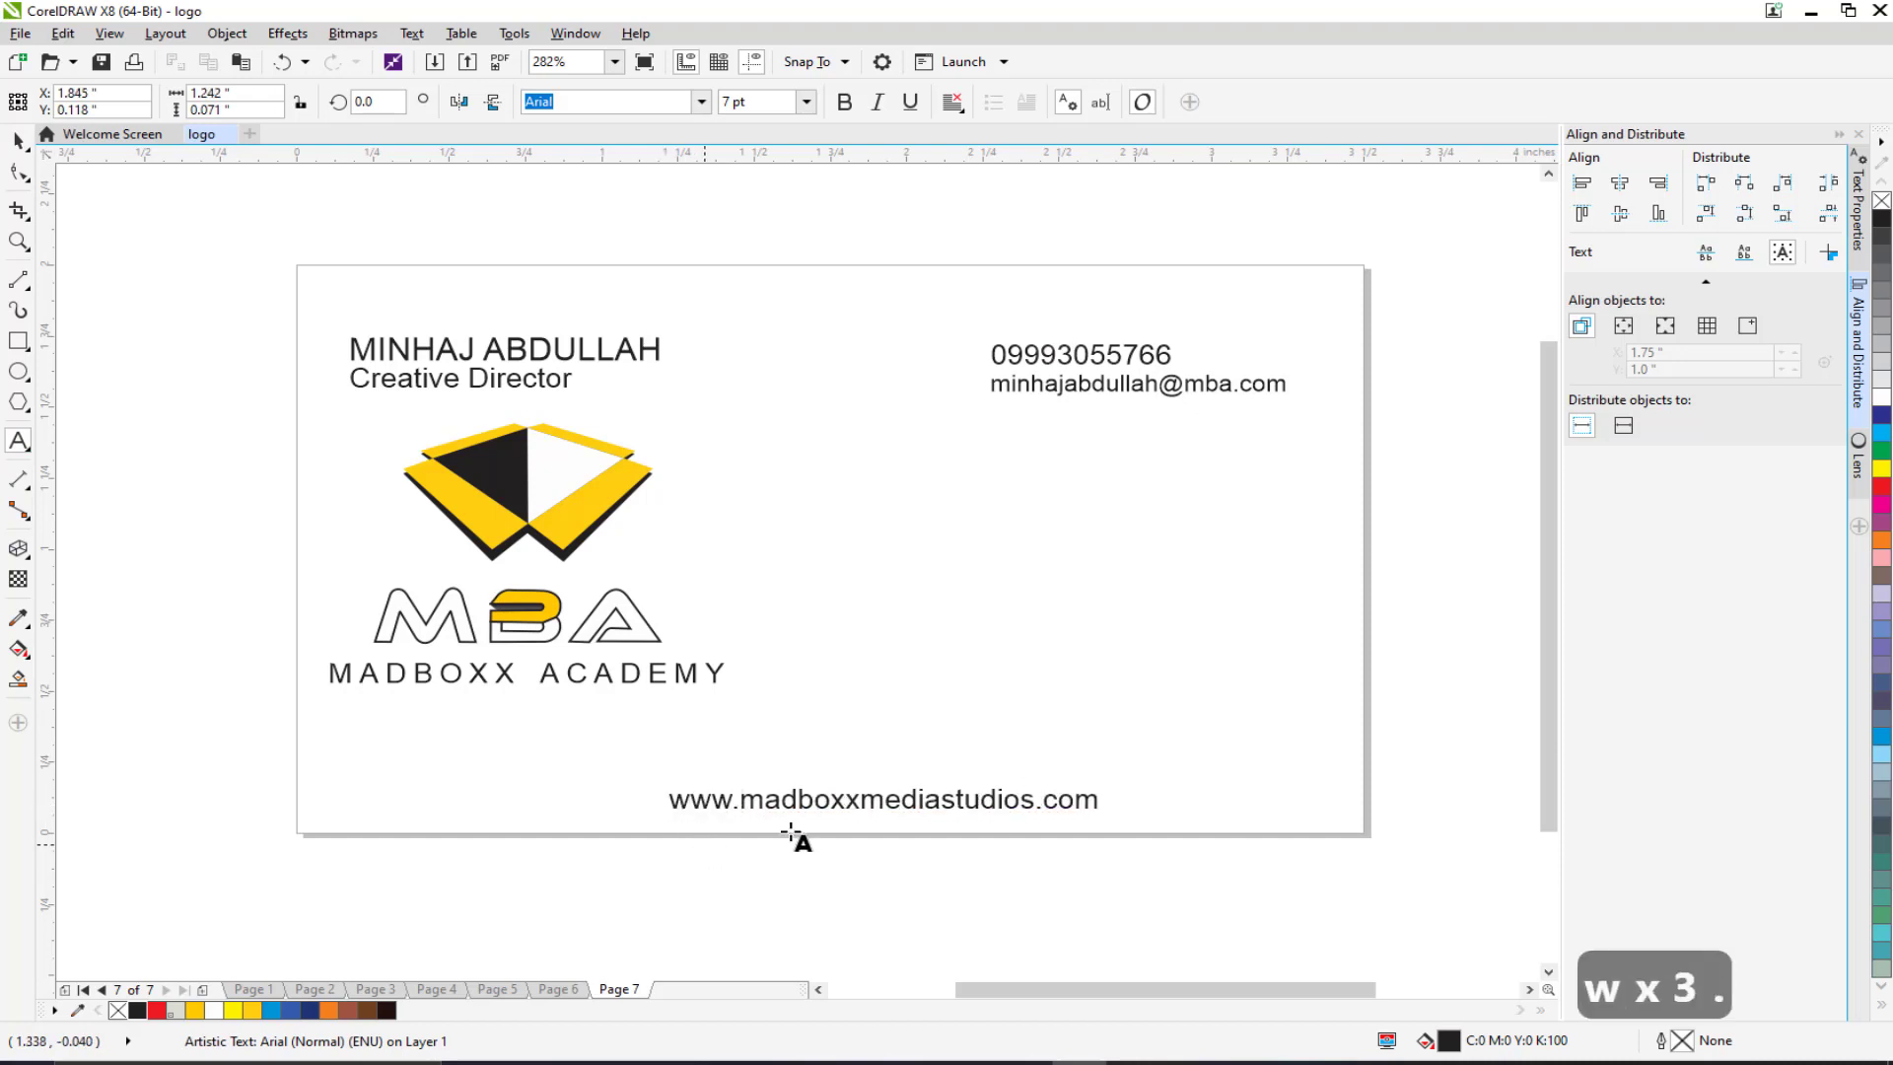
left_click(18, 143)
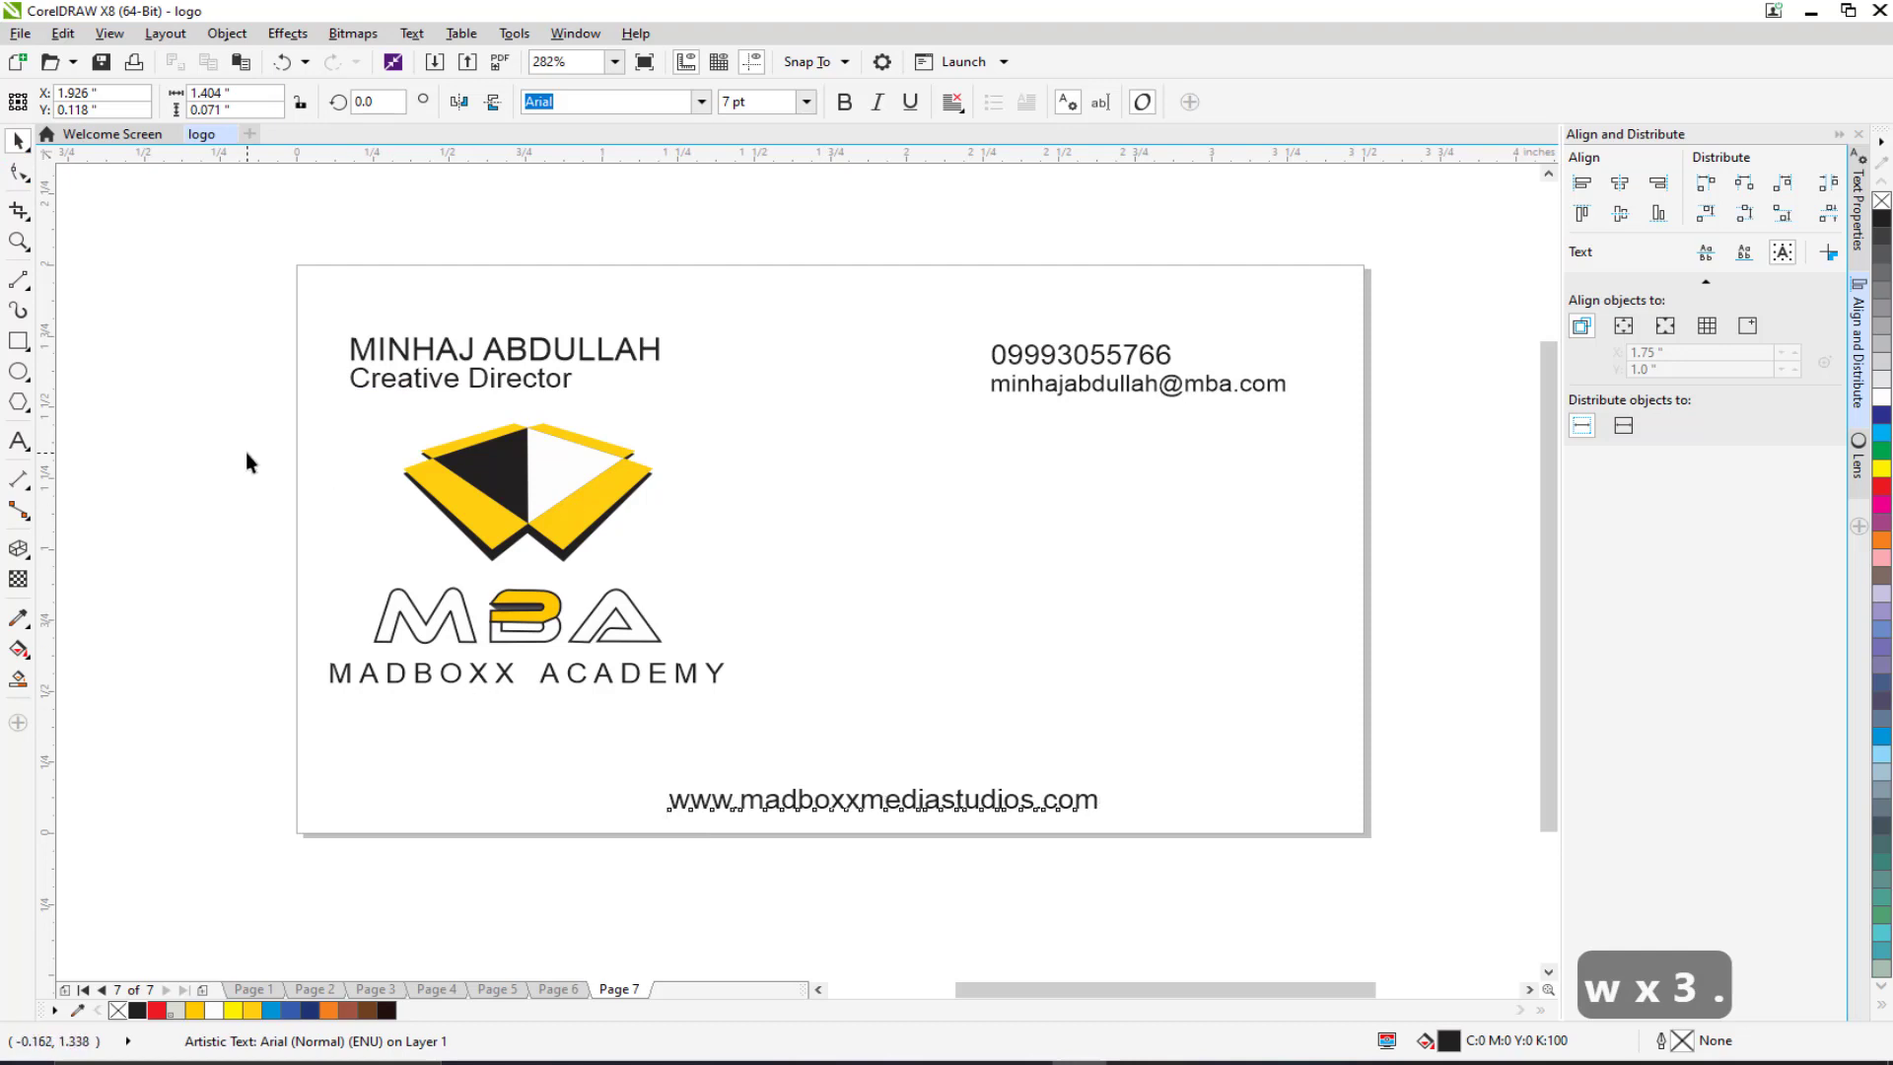
Step: Centre the logo horizontally on the card and the website address beneath it
left_click_drag(204, 405, 917, 734)
left_click_drag(532, 557, 828, 572)
left_click(191, 505)
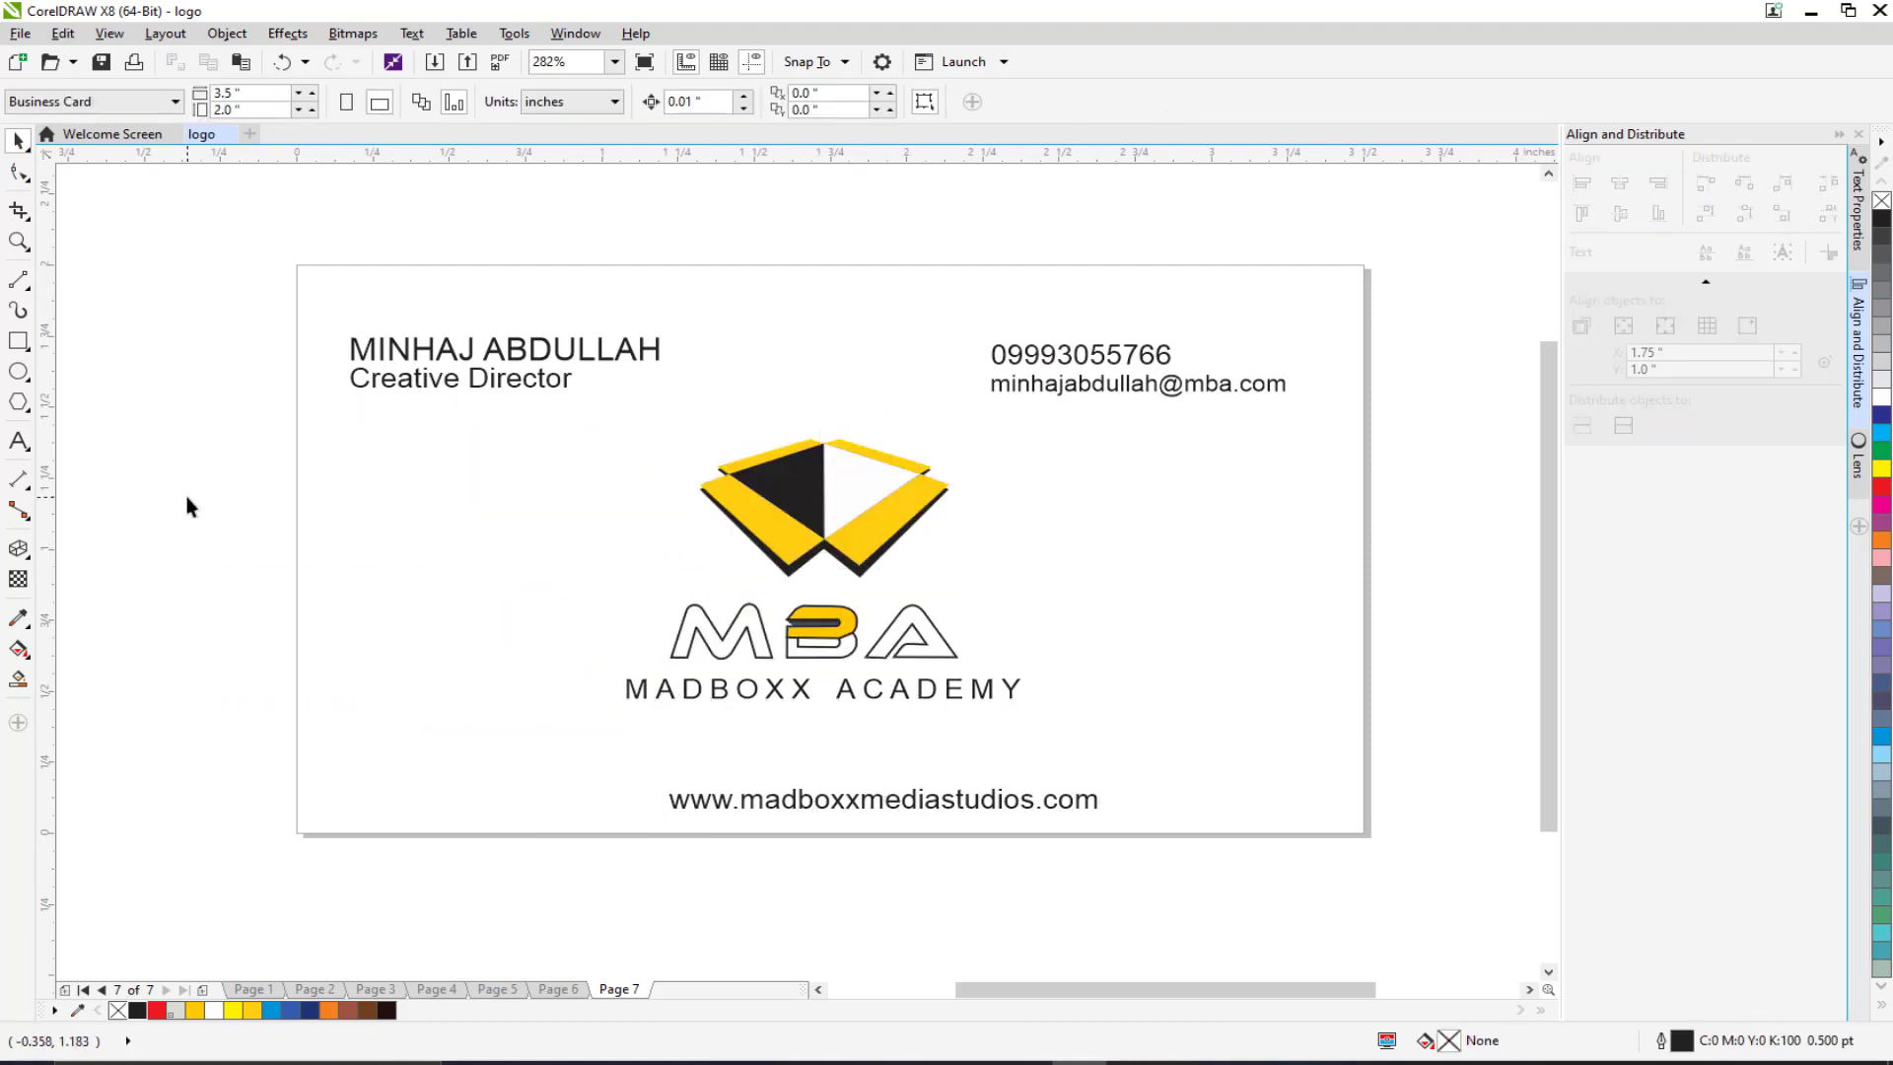
left_click_drag(966, 248, 1370, 460)
scroll(690, 399, "up", 1)
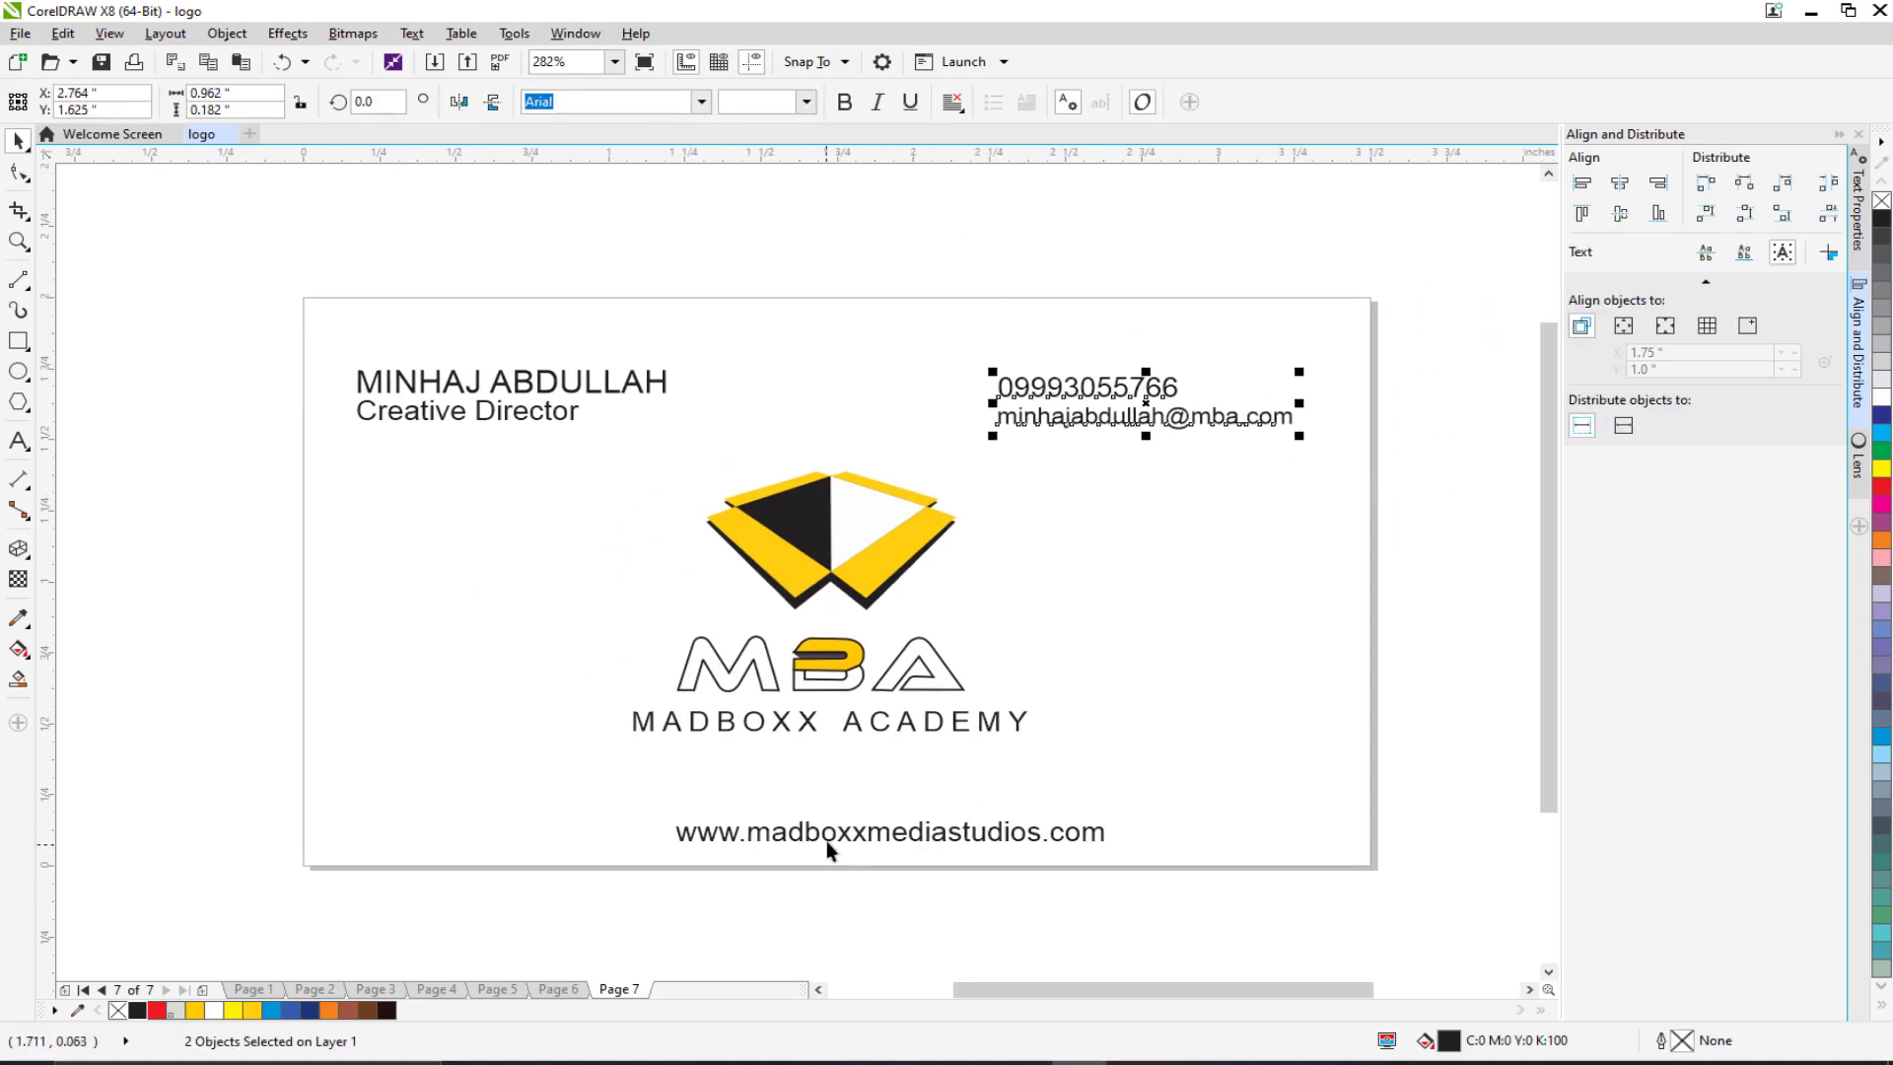
left_click_drag(826, 841, 759, 844)
scroll(253, 612, "down", 1)
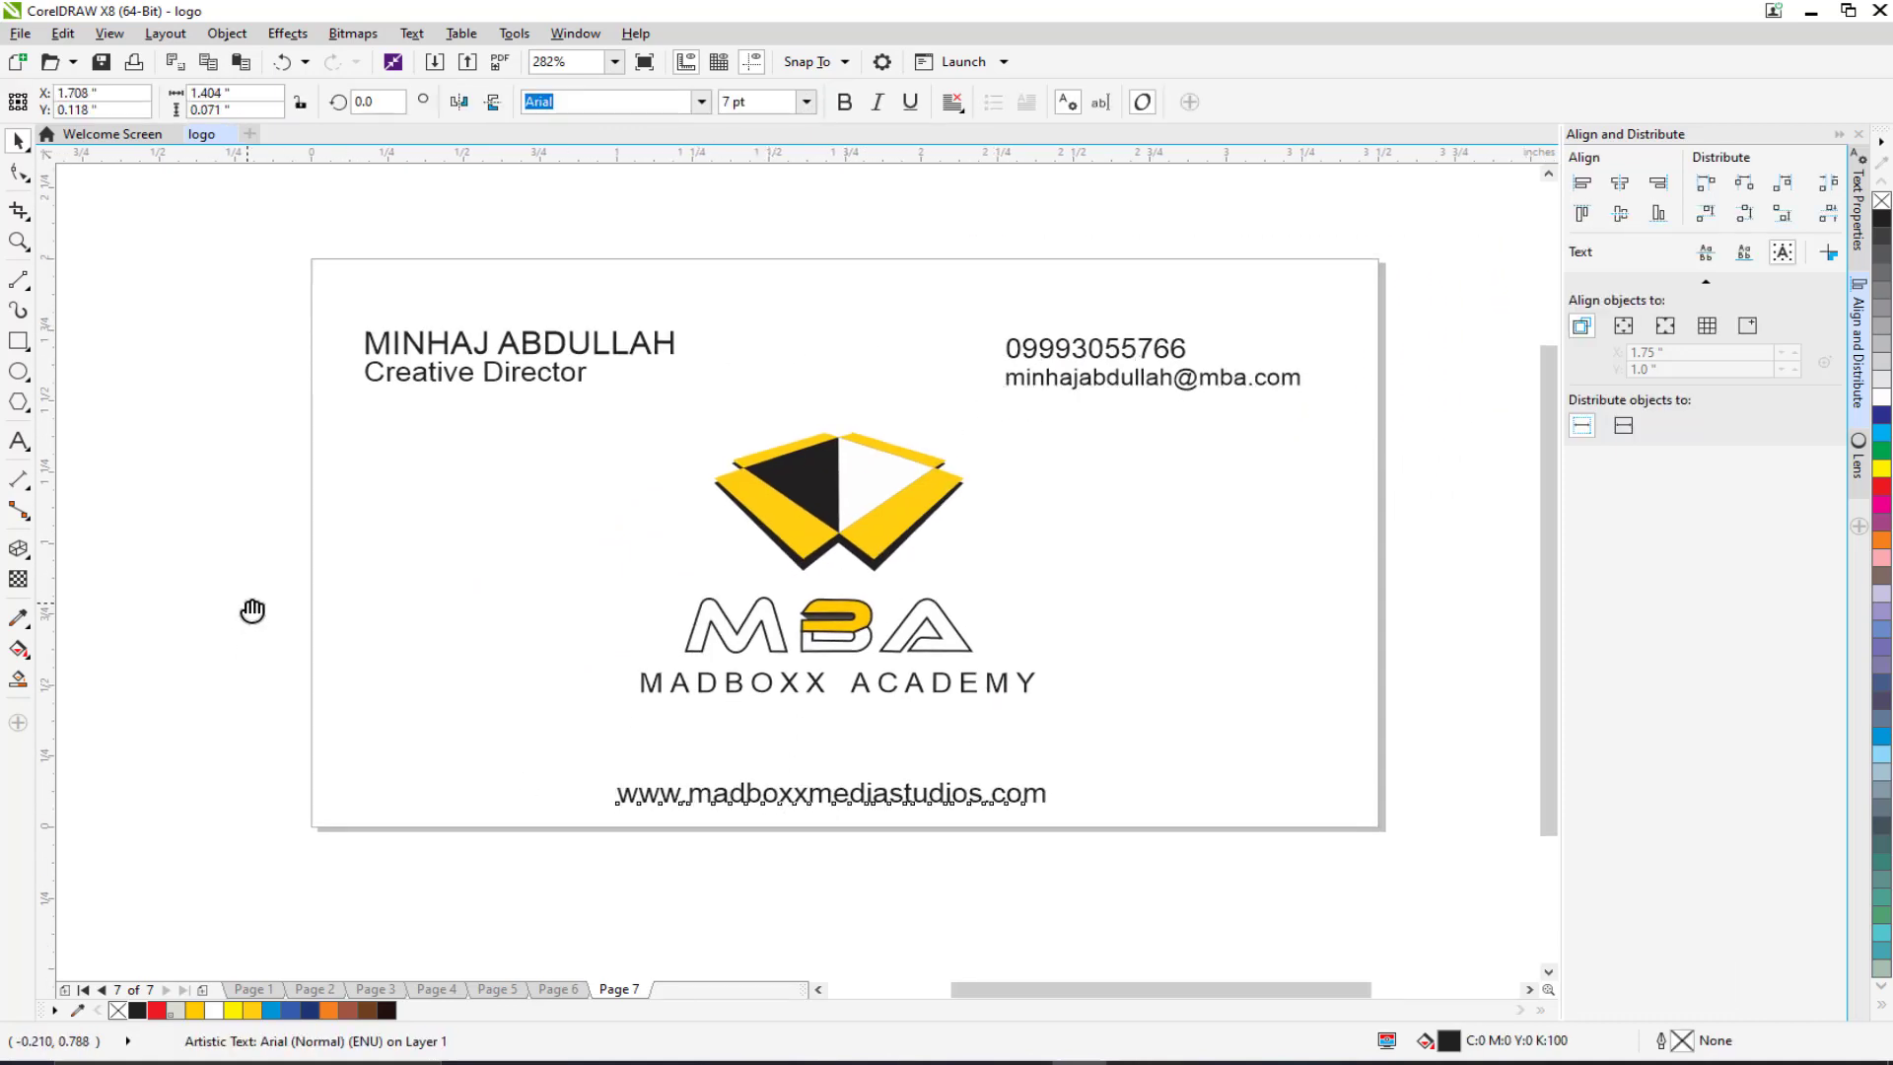
left_click(251, 607)
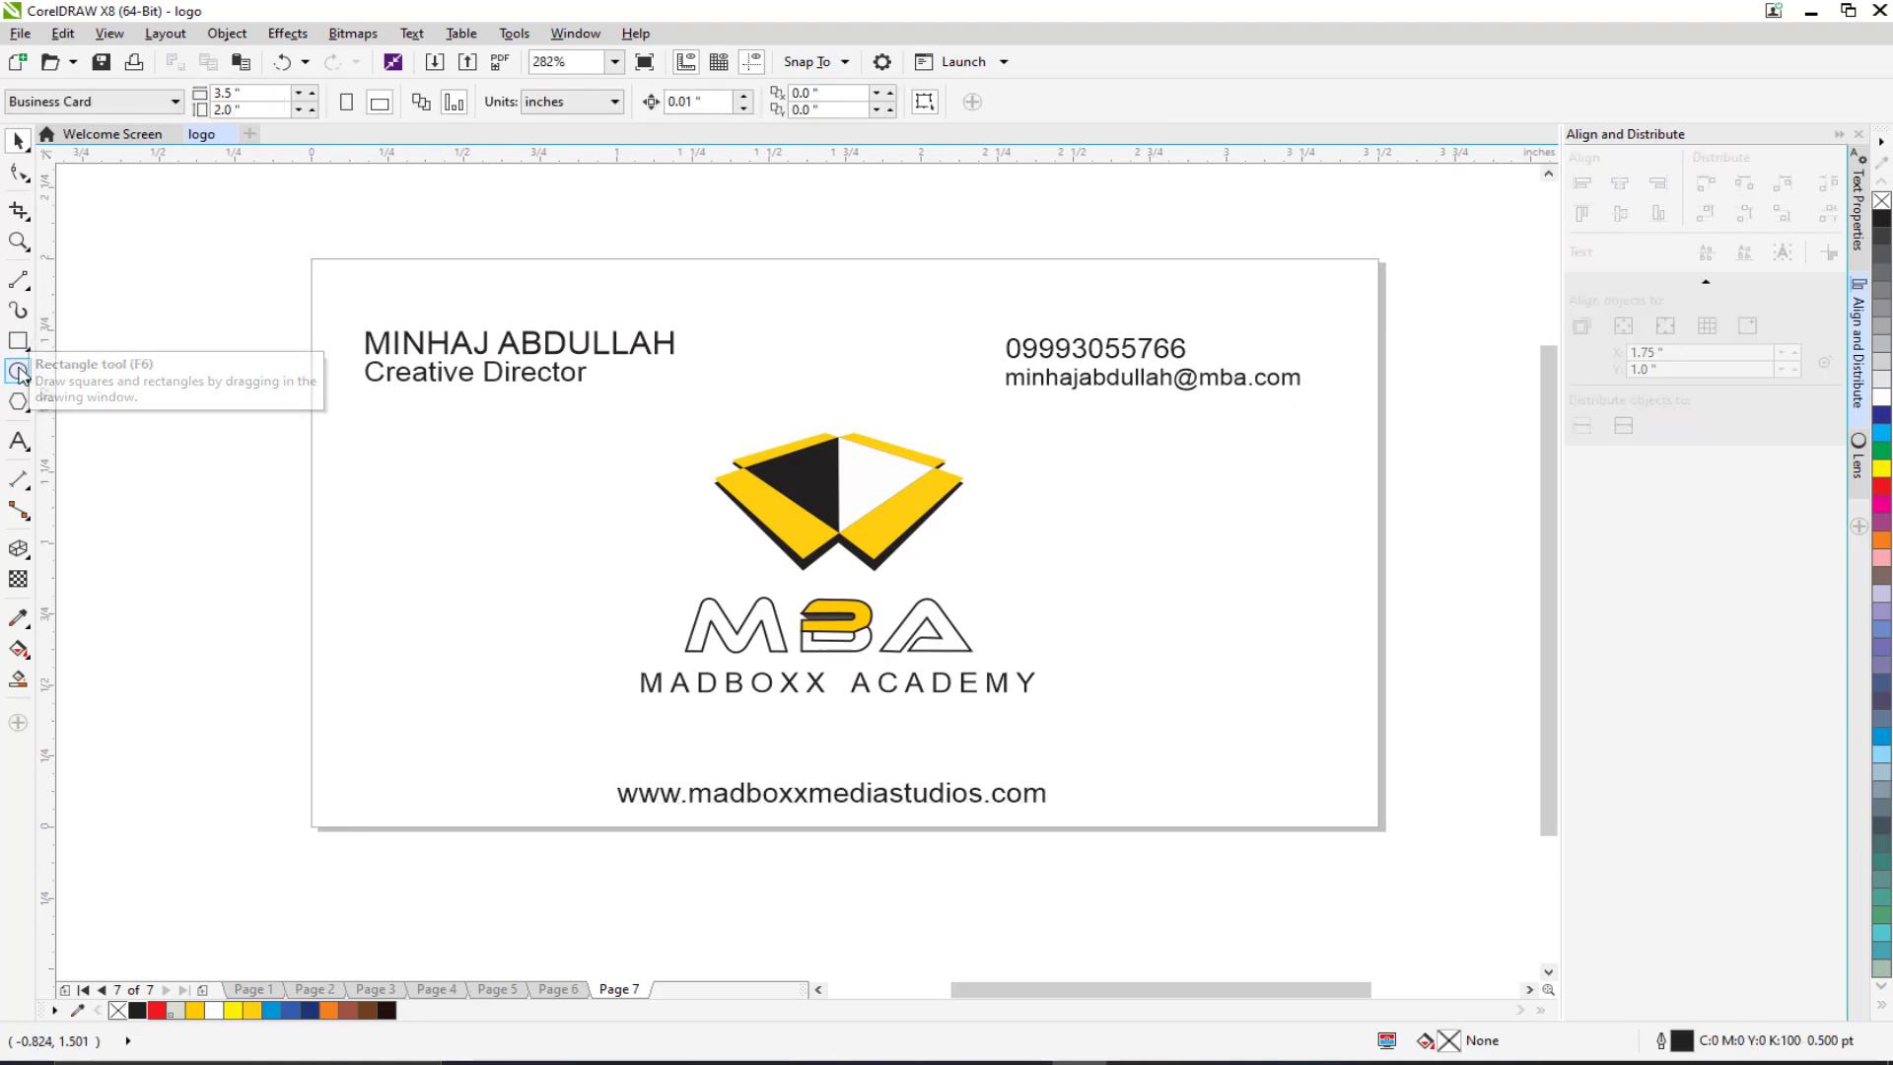
Step: Draw a rectangle spanning the card's bottom edge
left_click(19, 342)
scroll(271, 680, "down", 1)
left_click_drag(277, 706, 1349, 764)
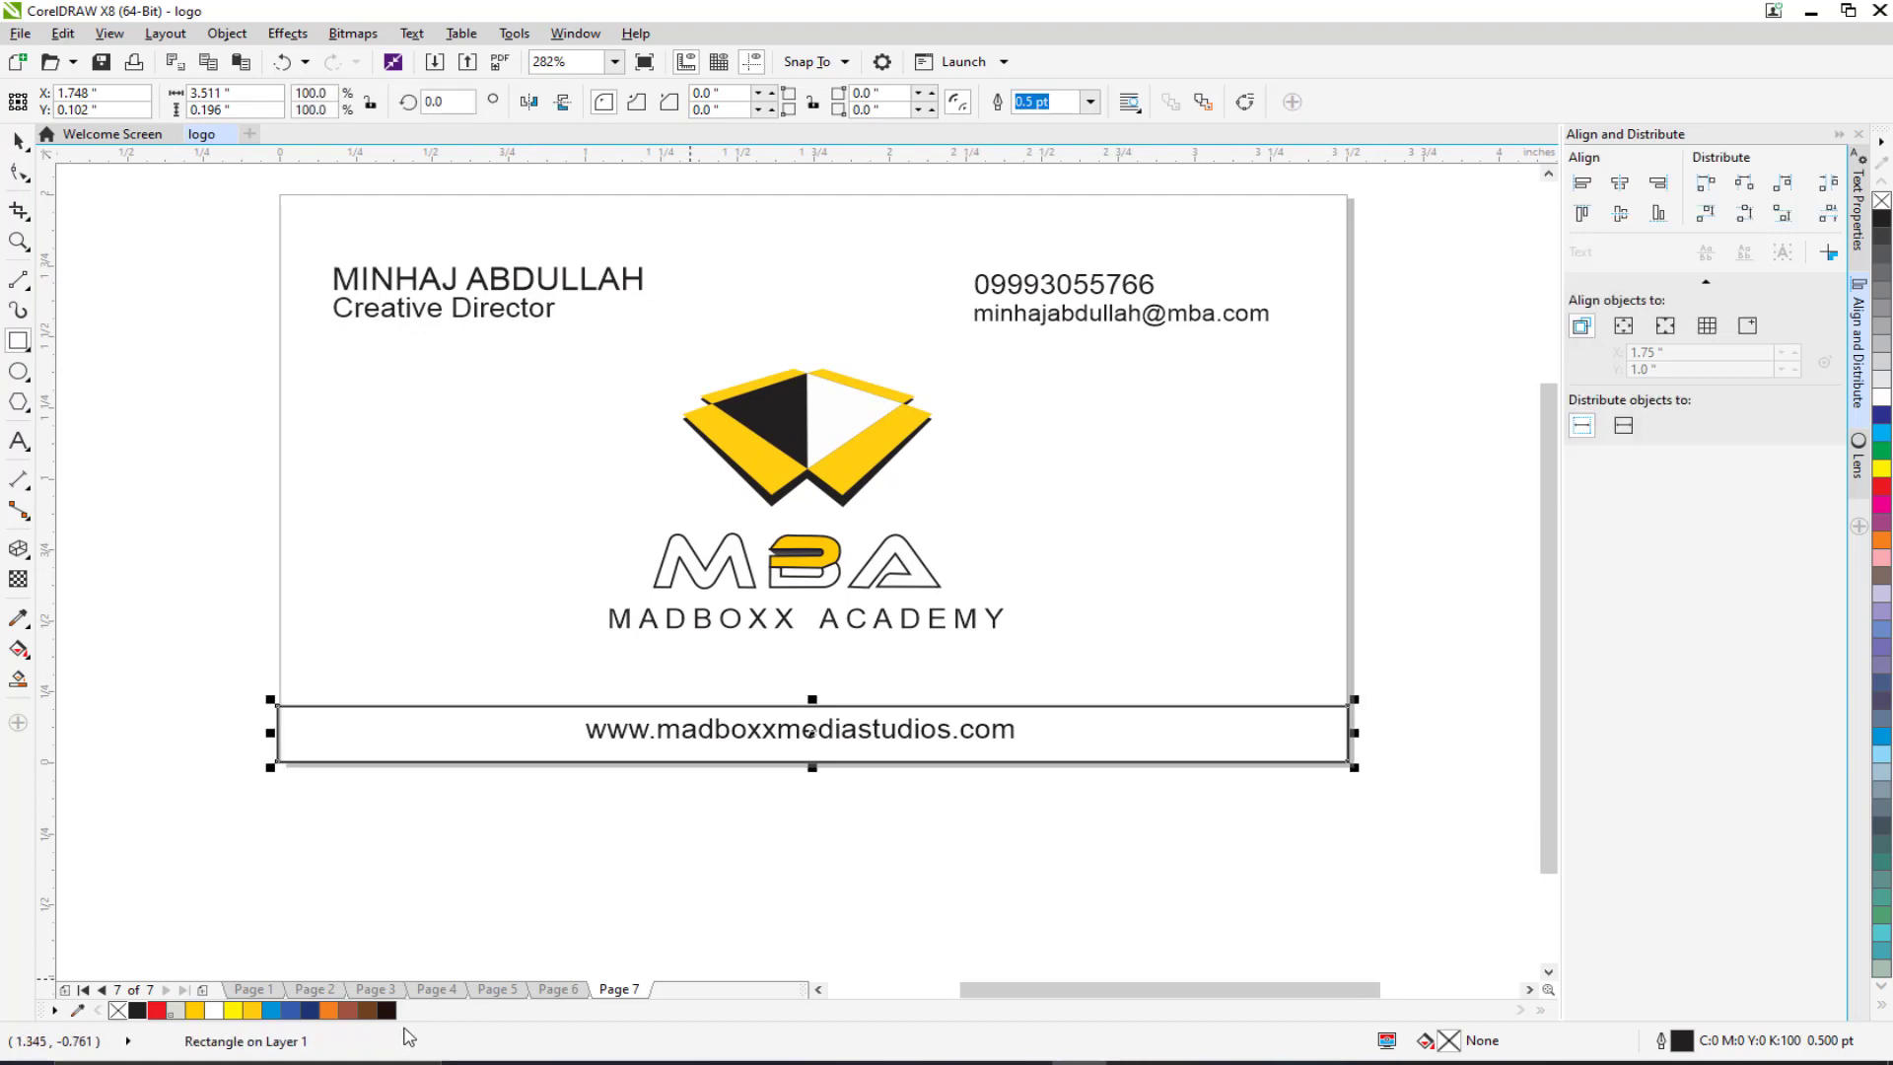
Step: Fill the bottom rectangle black and convert it to curves
left_click(137, 1010)
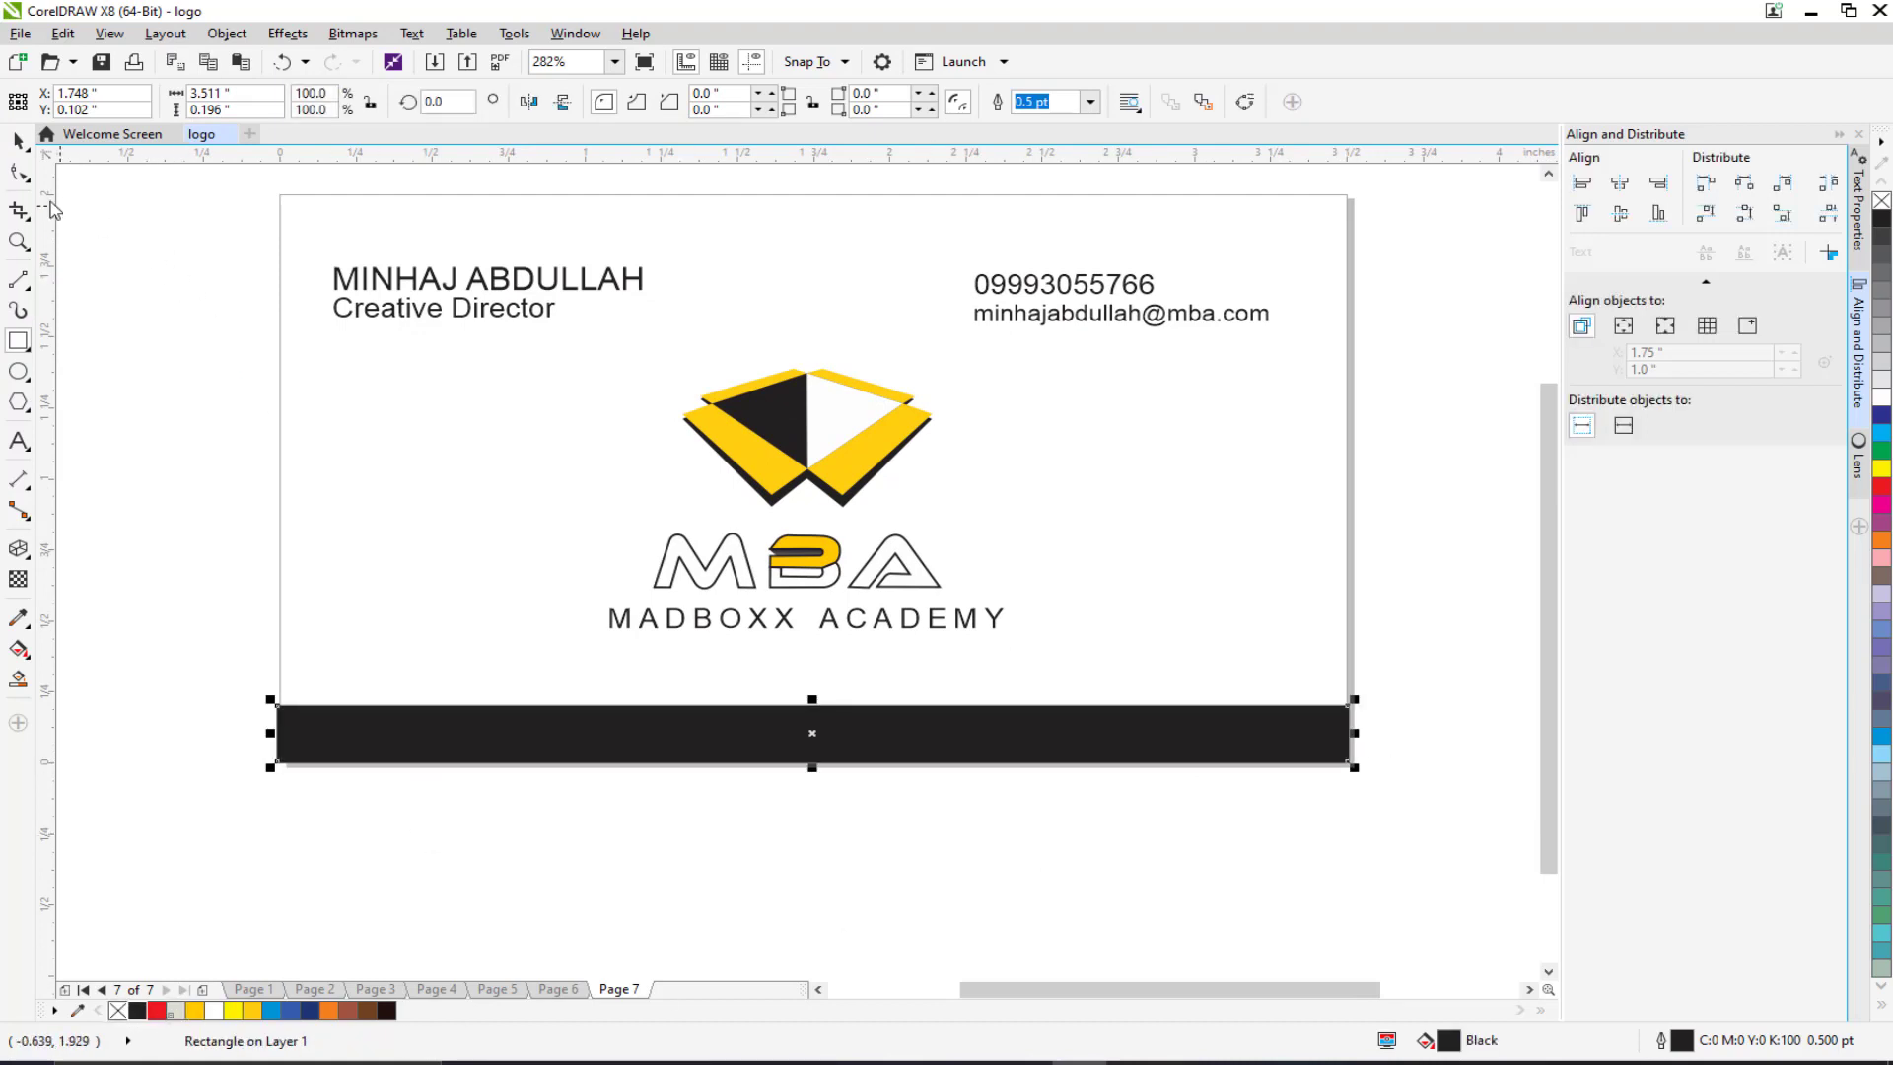
left_click(19, 172)
left_click(1245, 103)
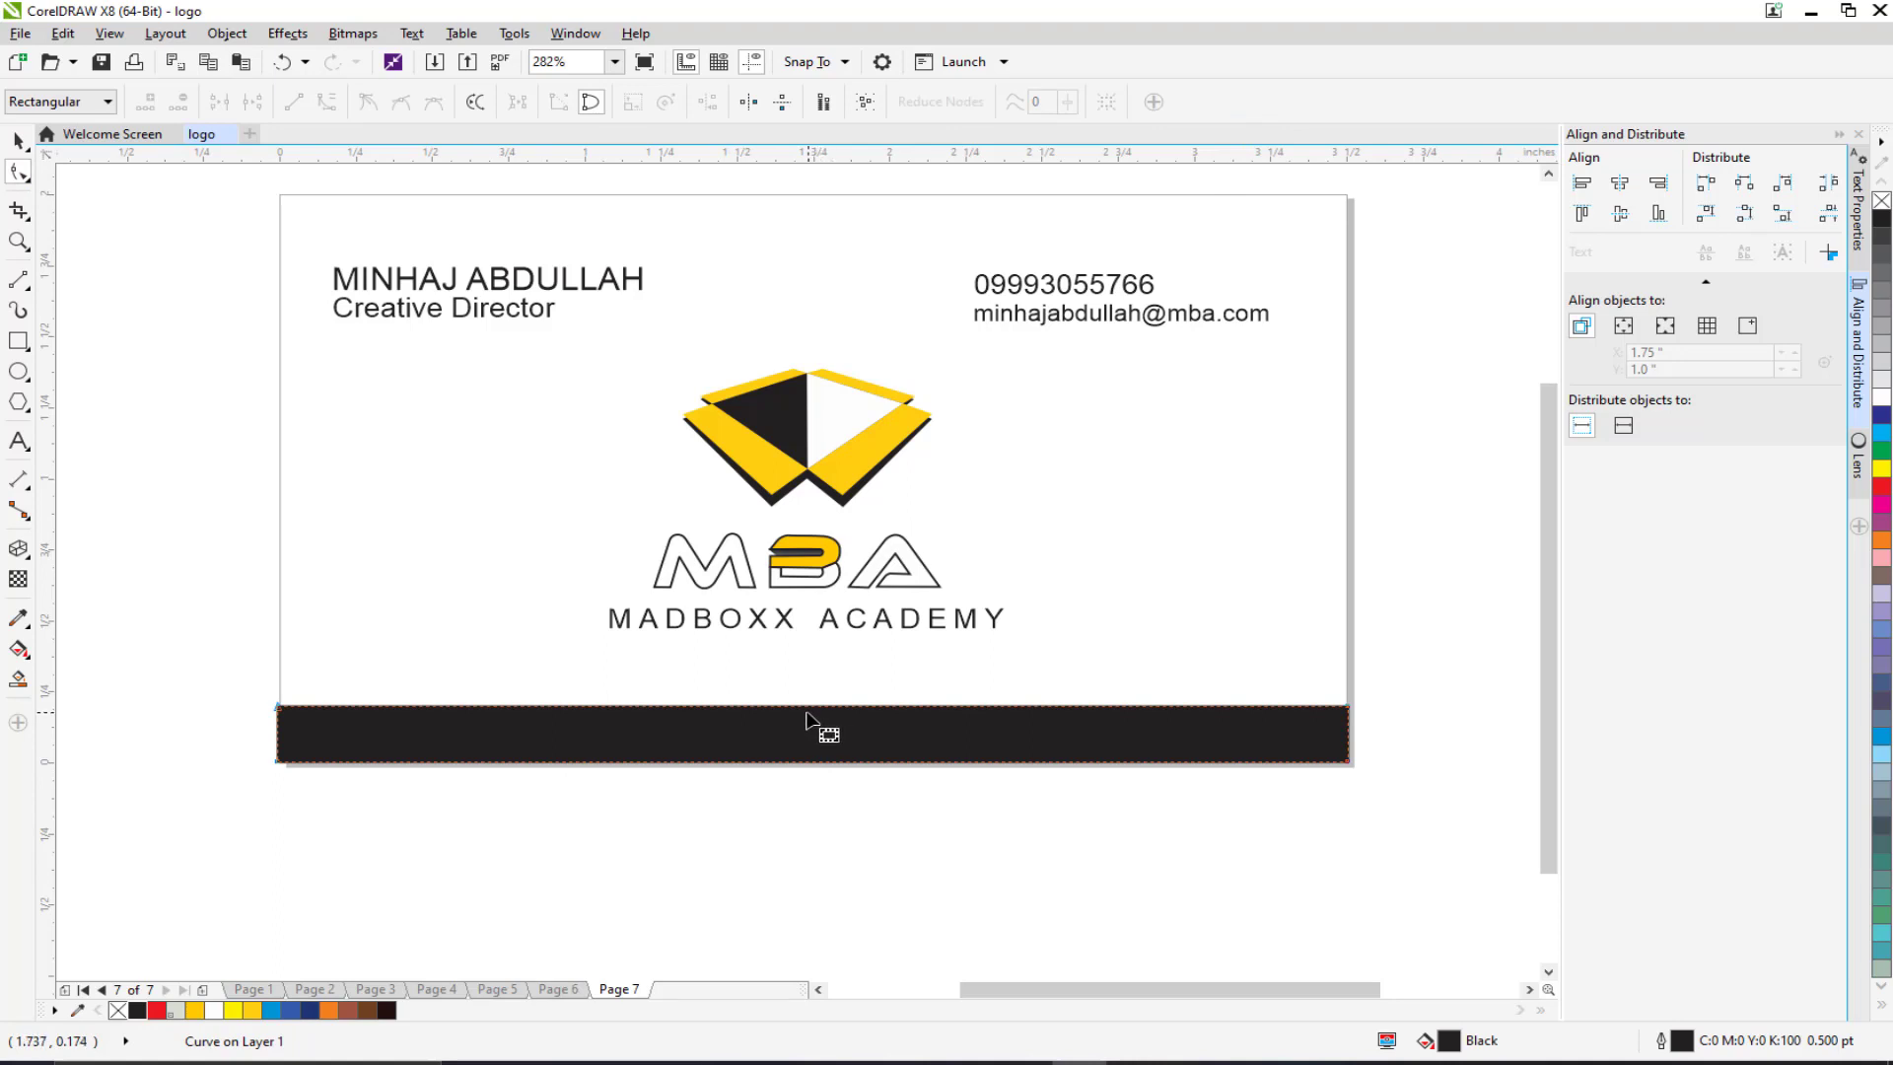
Step: Make the band's segments curves and bend its top edge downward in the middle
left_click_drag(806, 710, 808, 723)
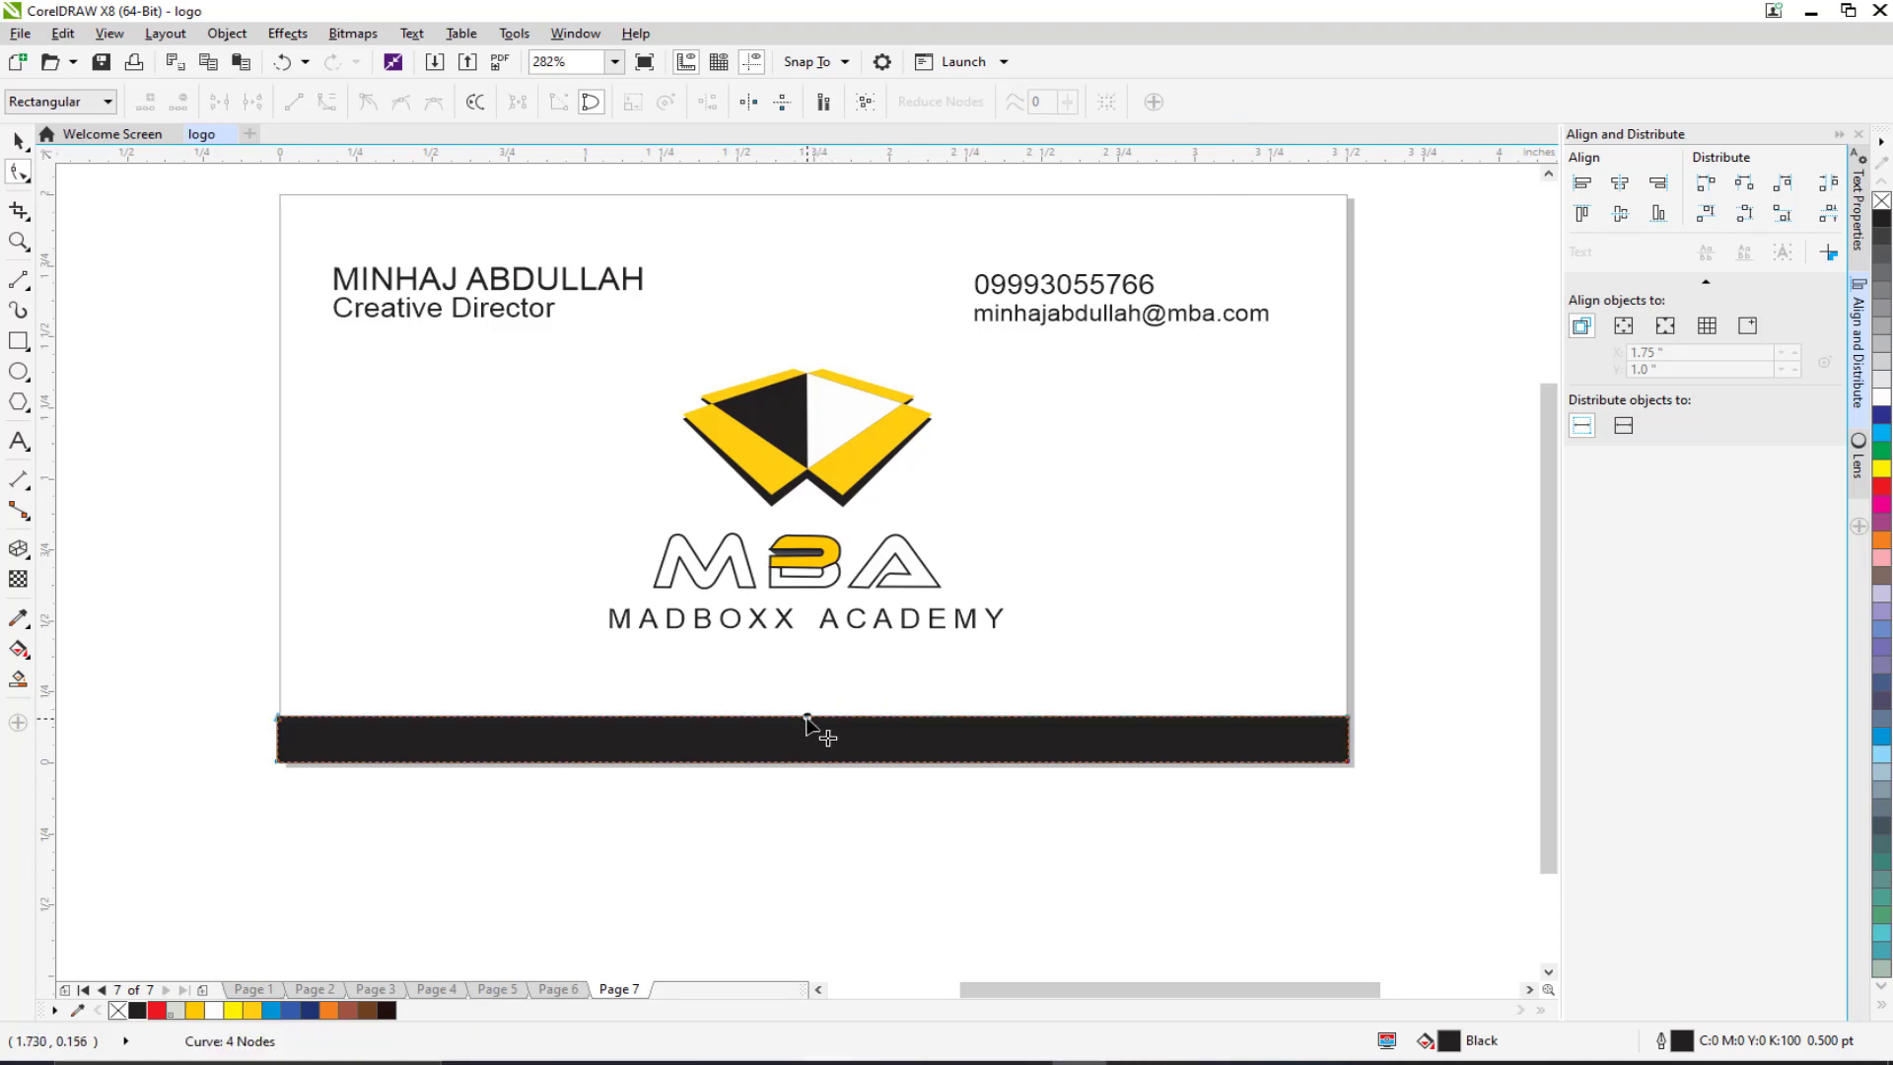
key("ctrl+z")
left_click_drag(232, 655, 1463, 820)
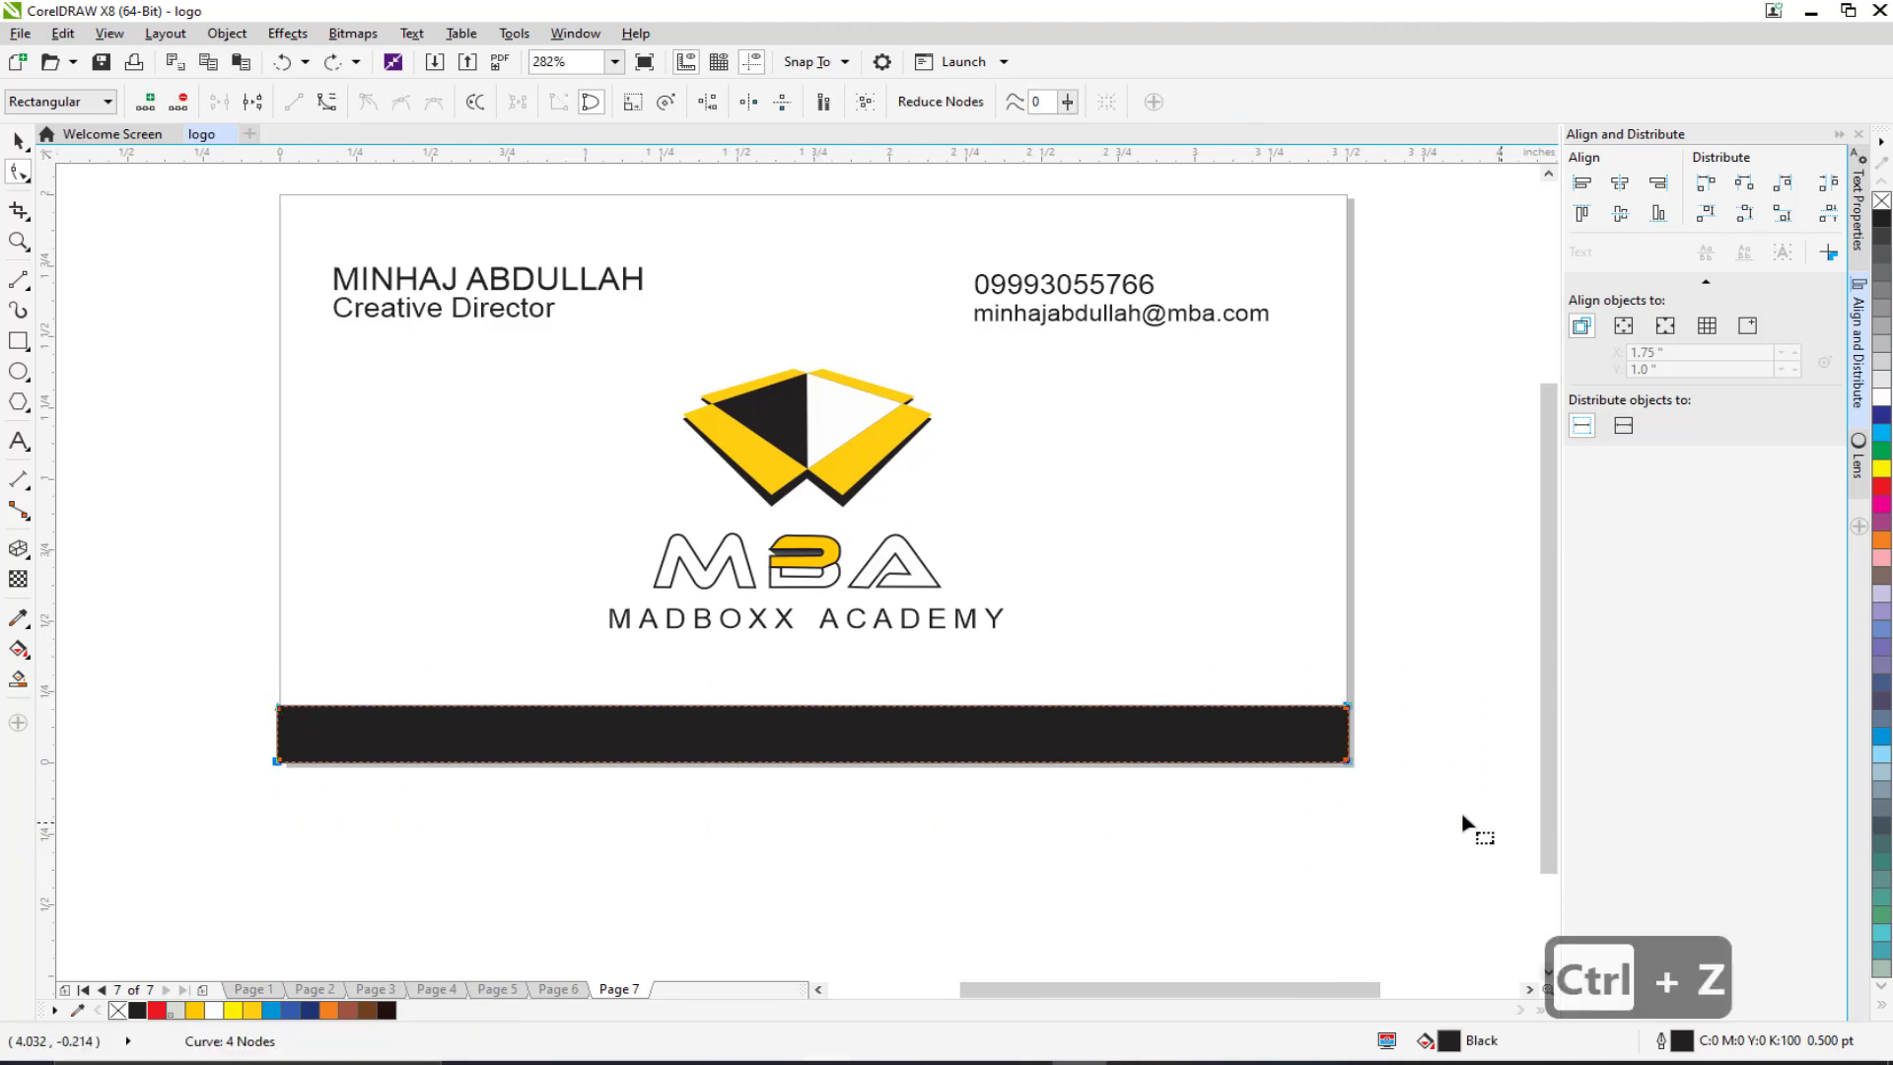
left_click(330, 108)
left_click(107, 641)
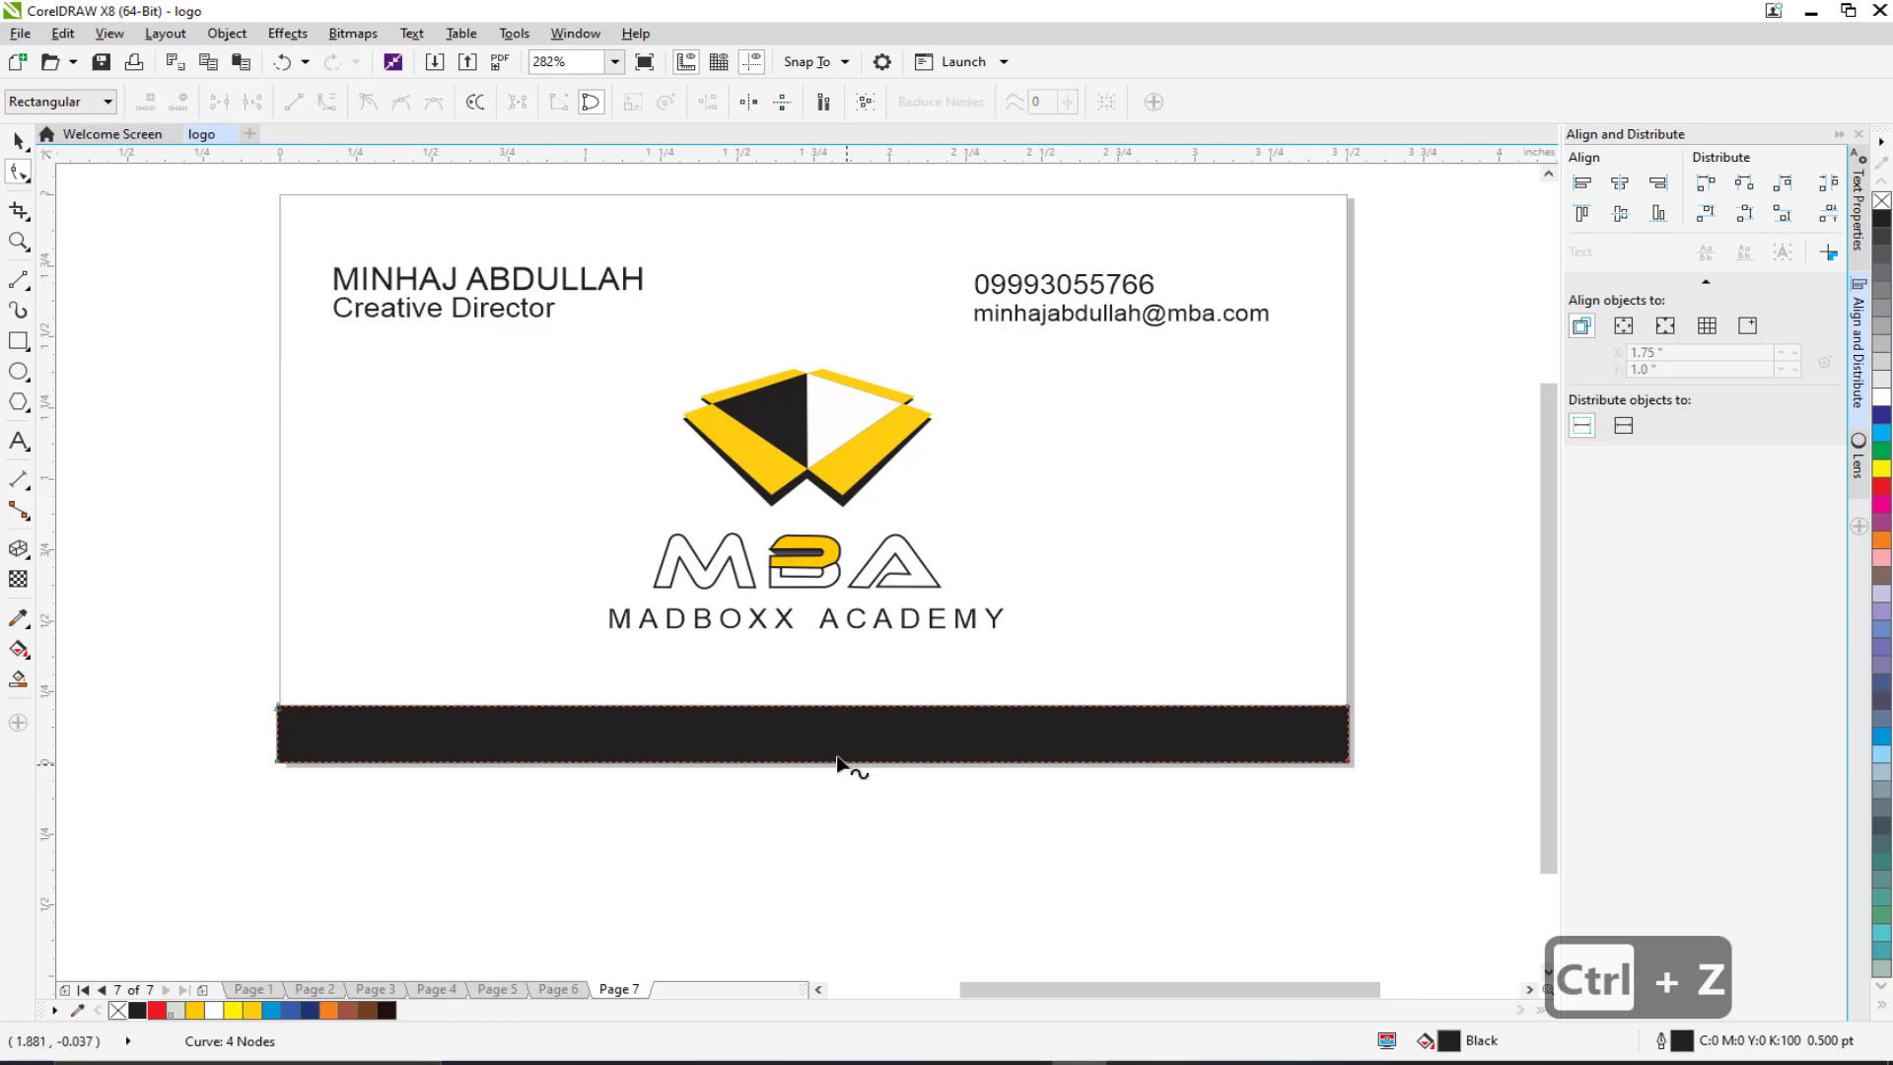
left_click_drag(813, 705, 812, 734)
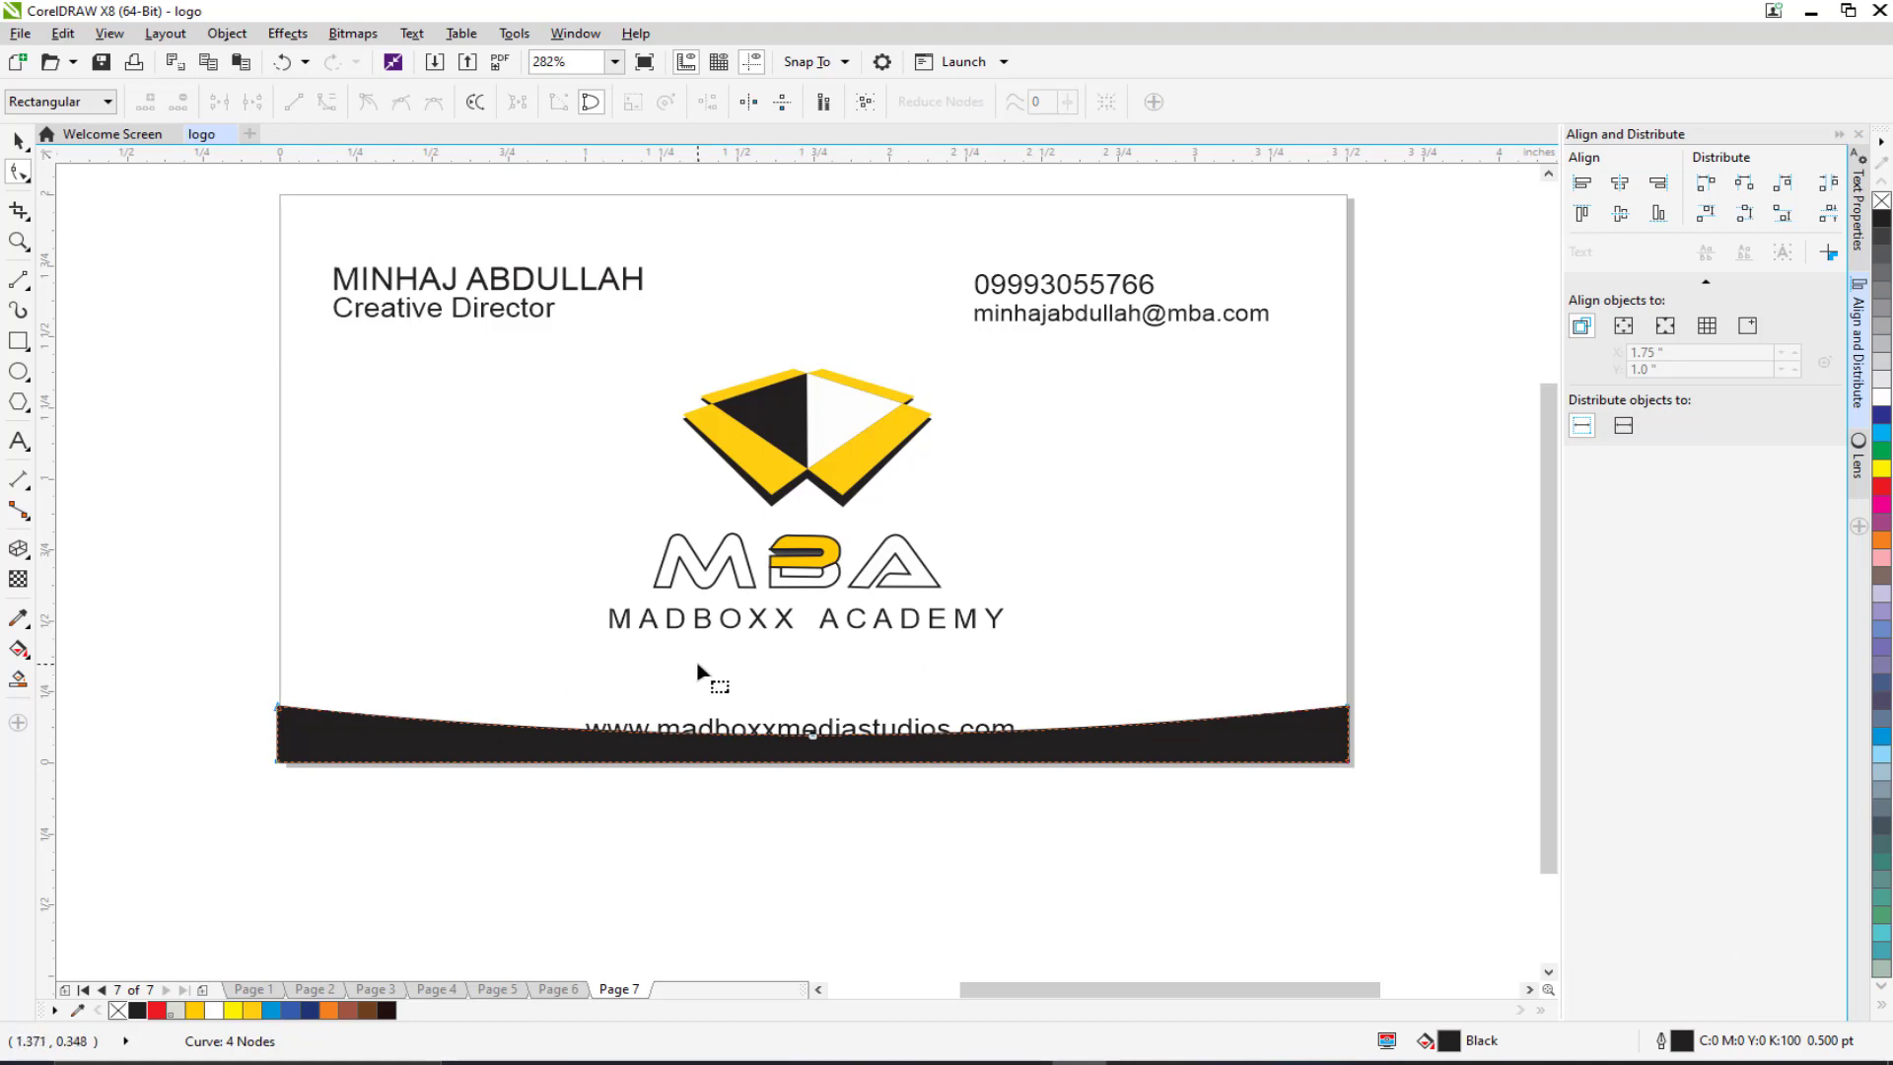
scroll(219, 554, "up", 1)
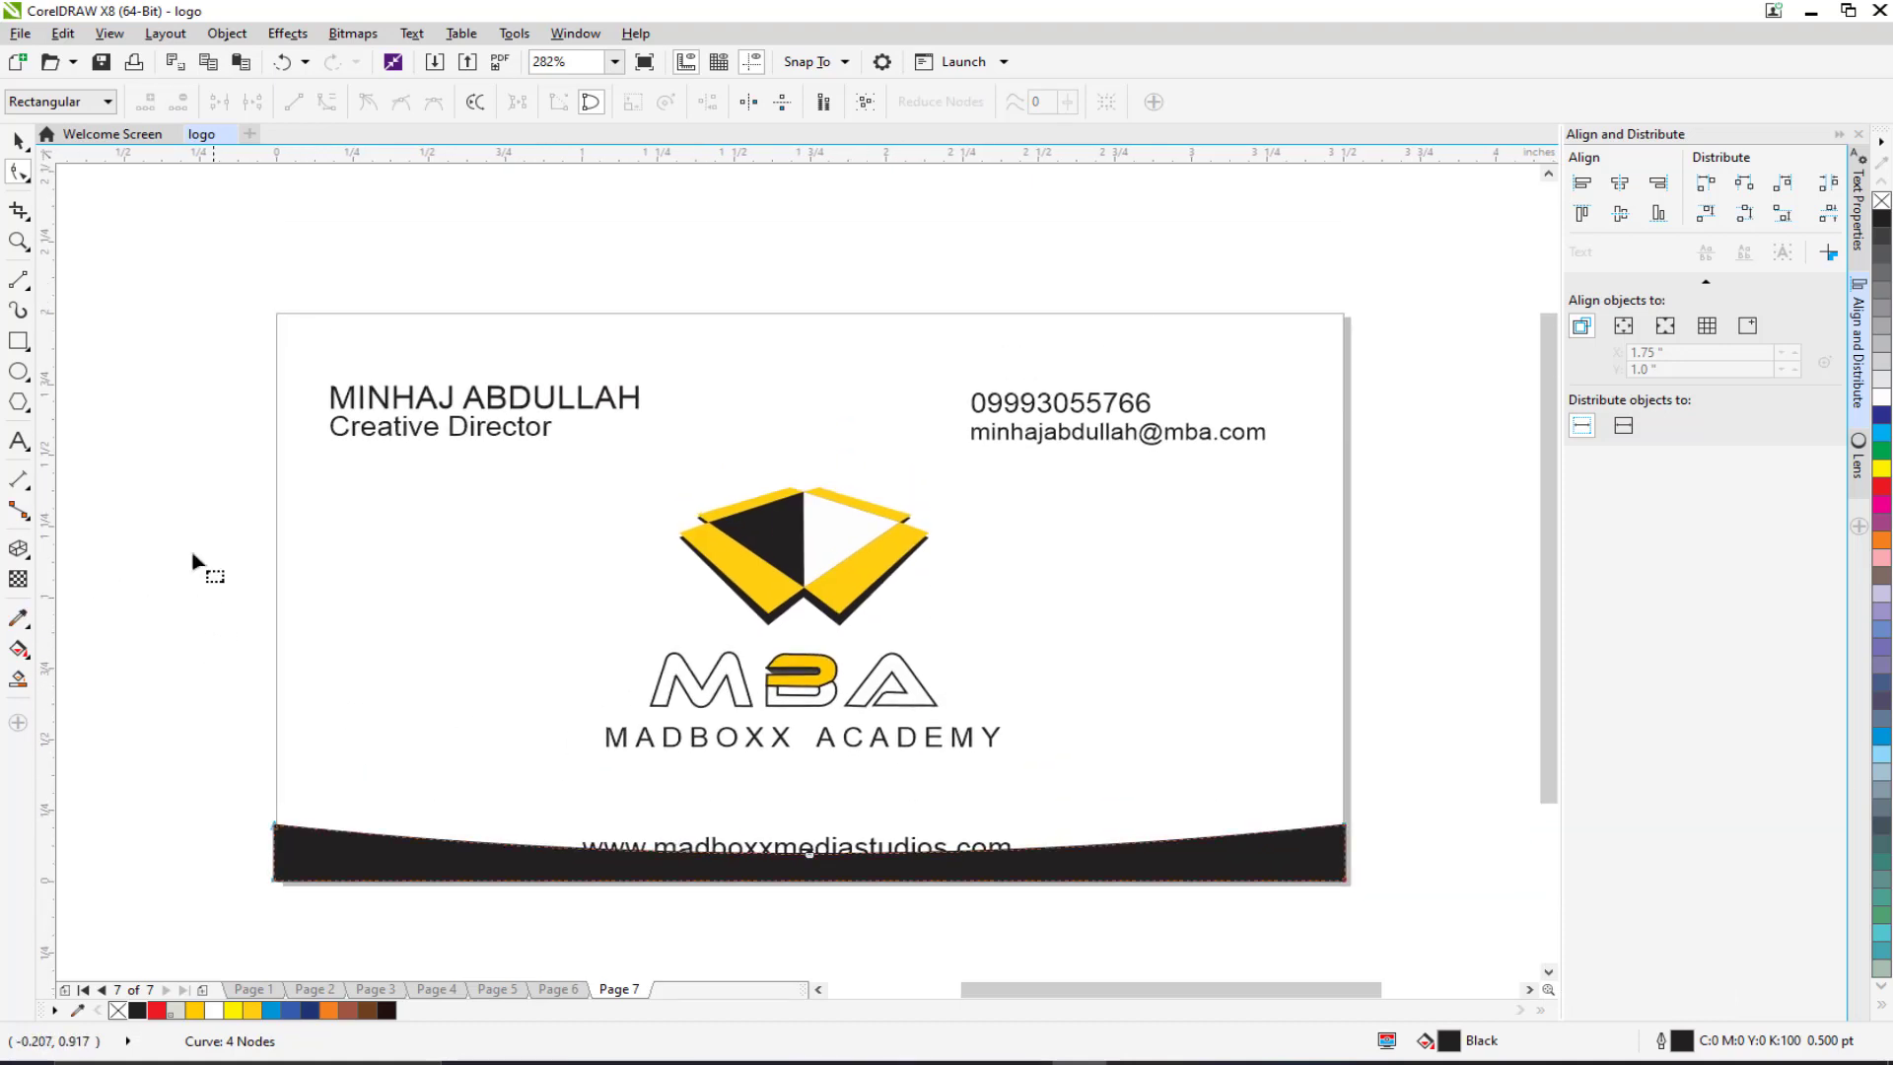
left_click(18, 141)
left_click(1145, 262)
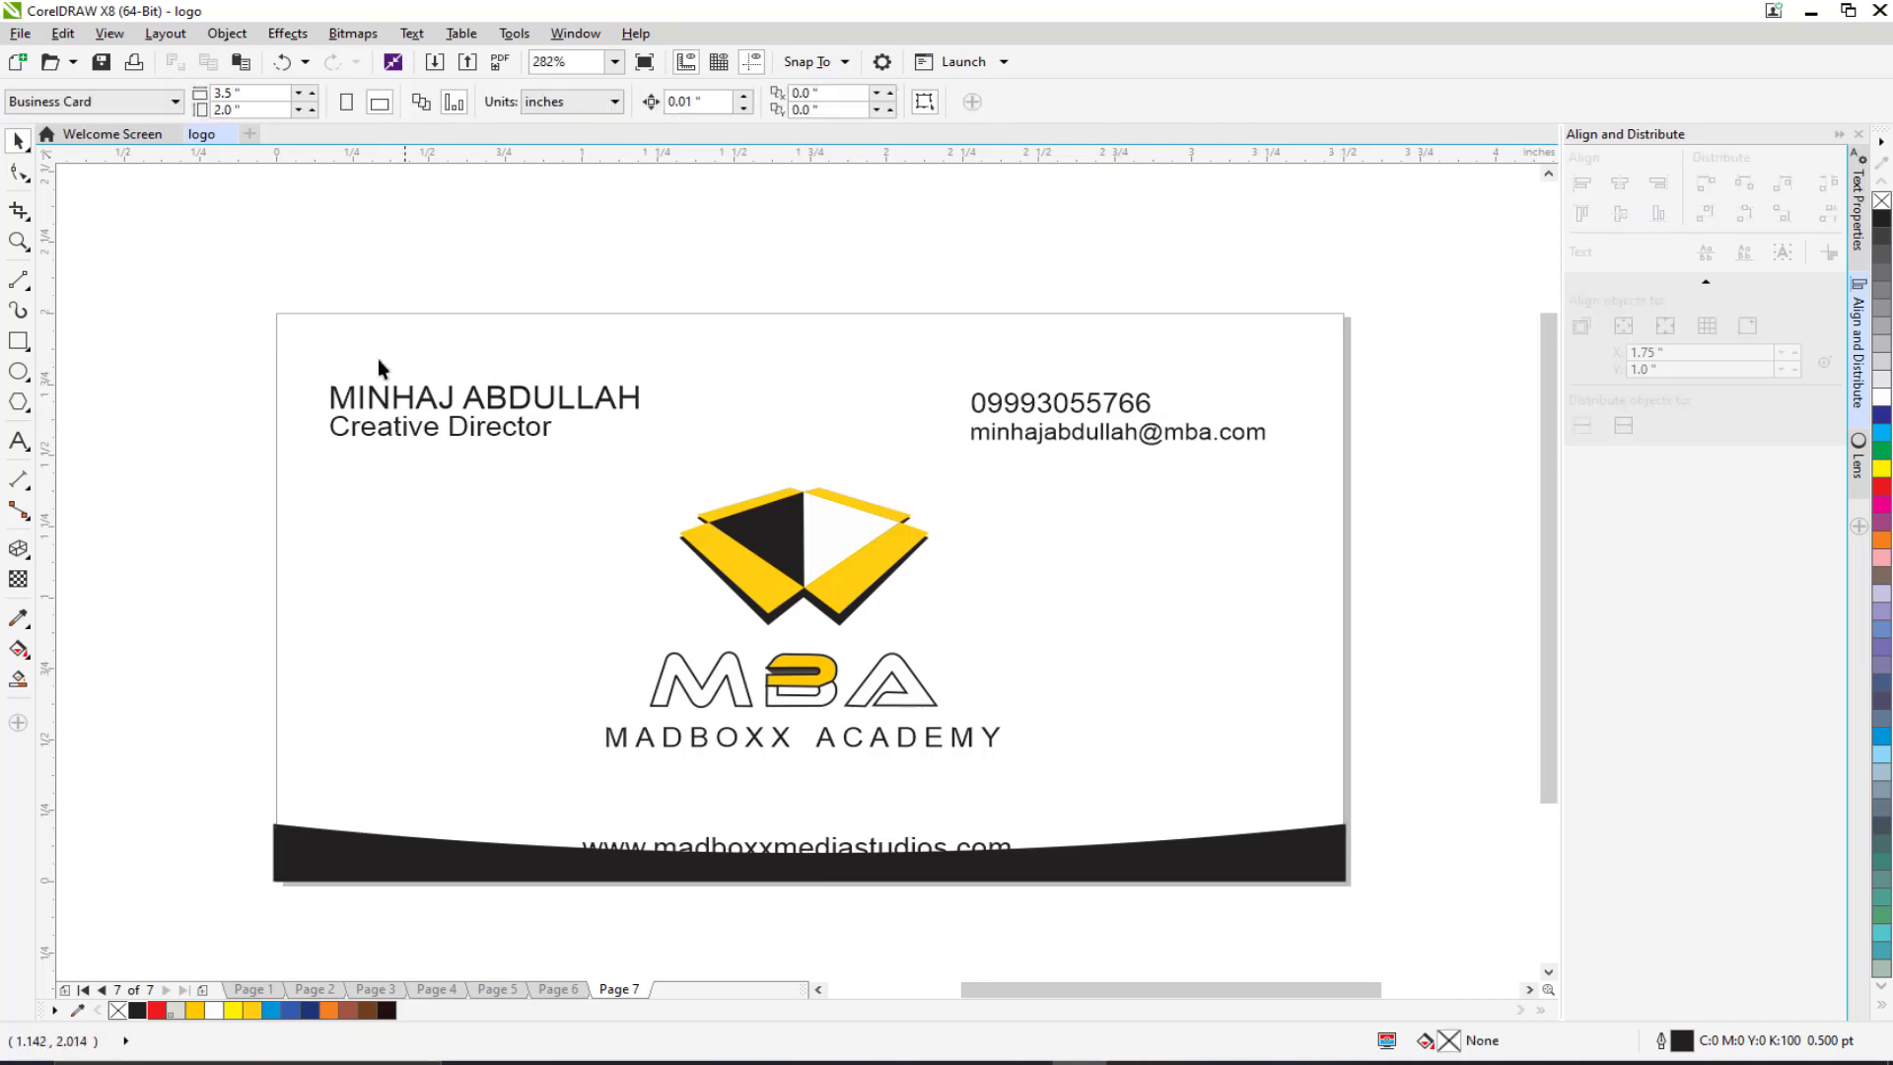
Step: Draw a rectangle over the card's top-left area and convert it to curves
left_click(18, 340)
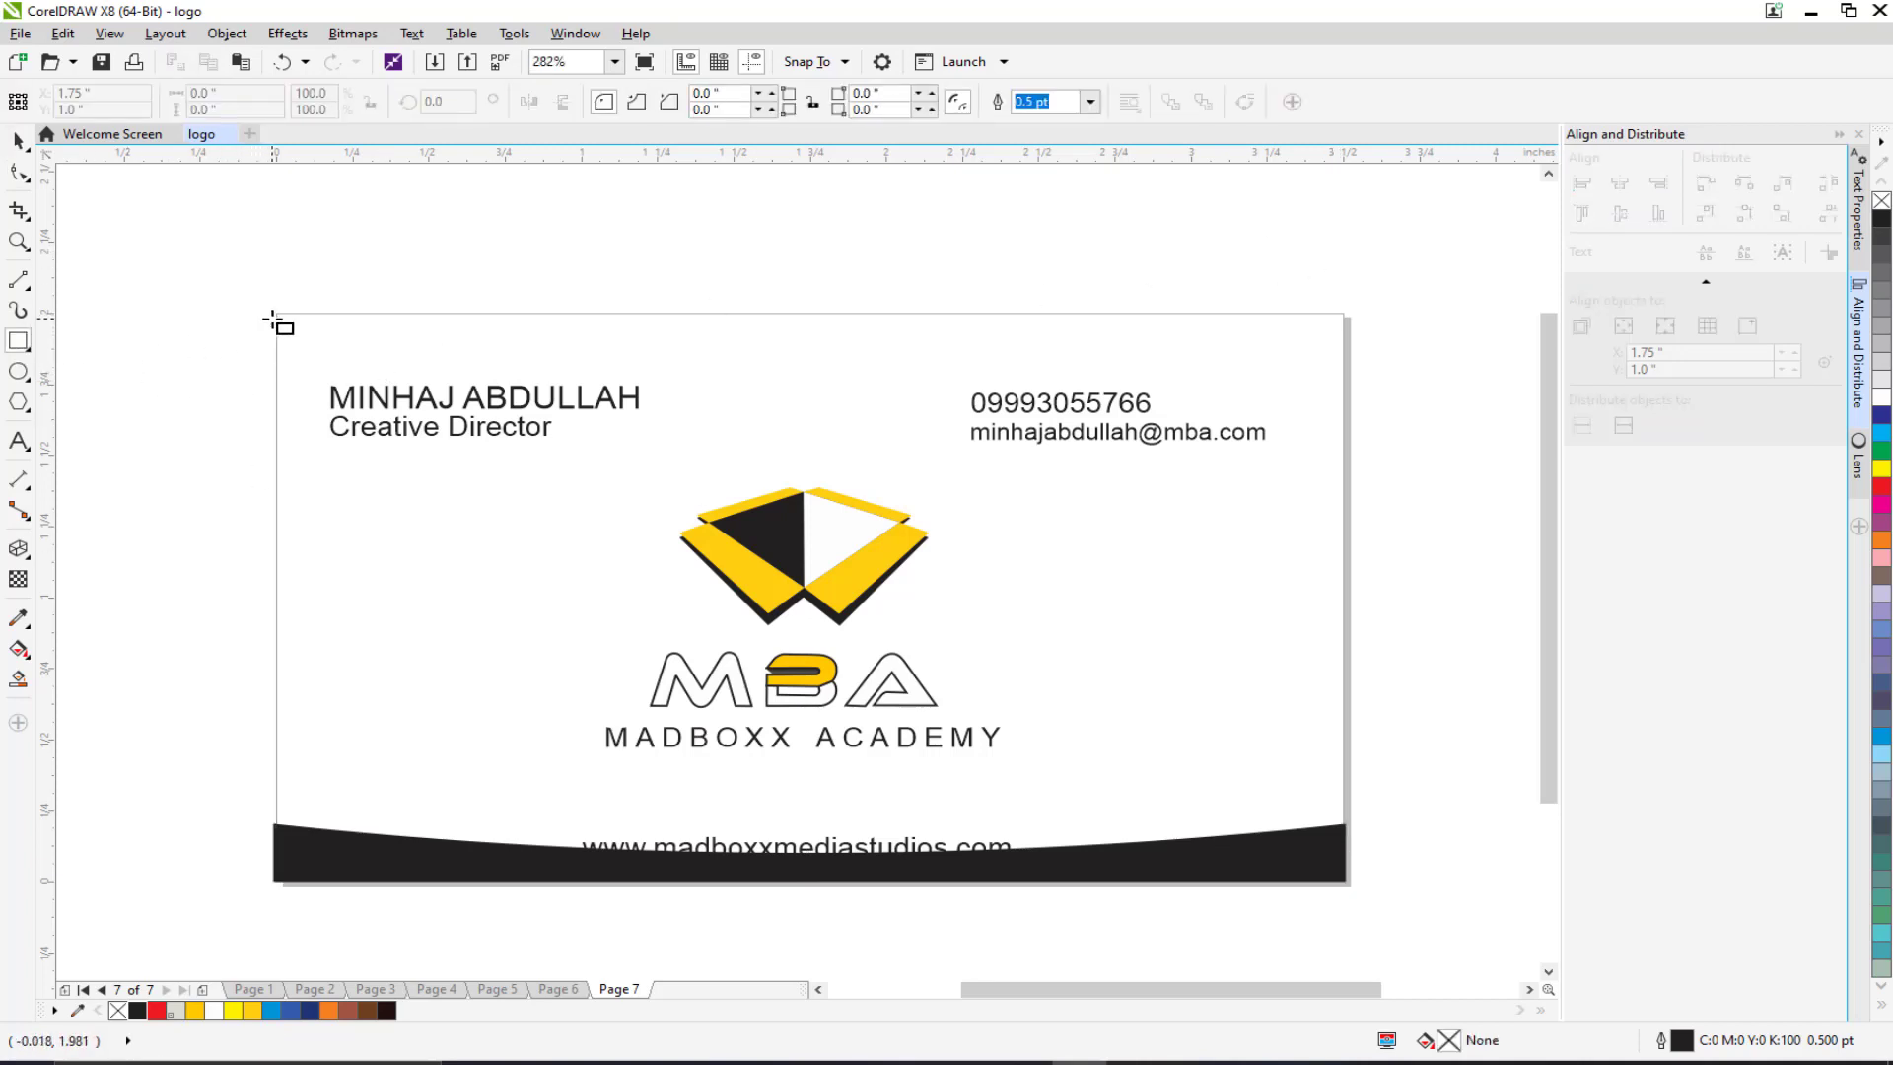
left_click_drag(273, 313, 904, 490)
left_click(17, 141)
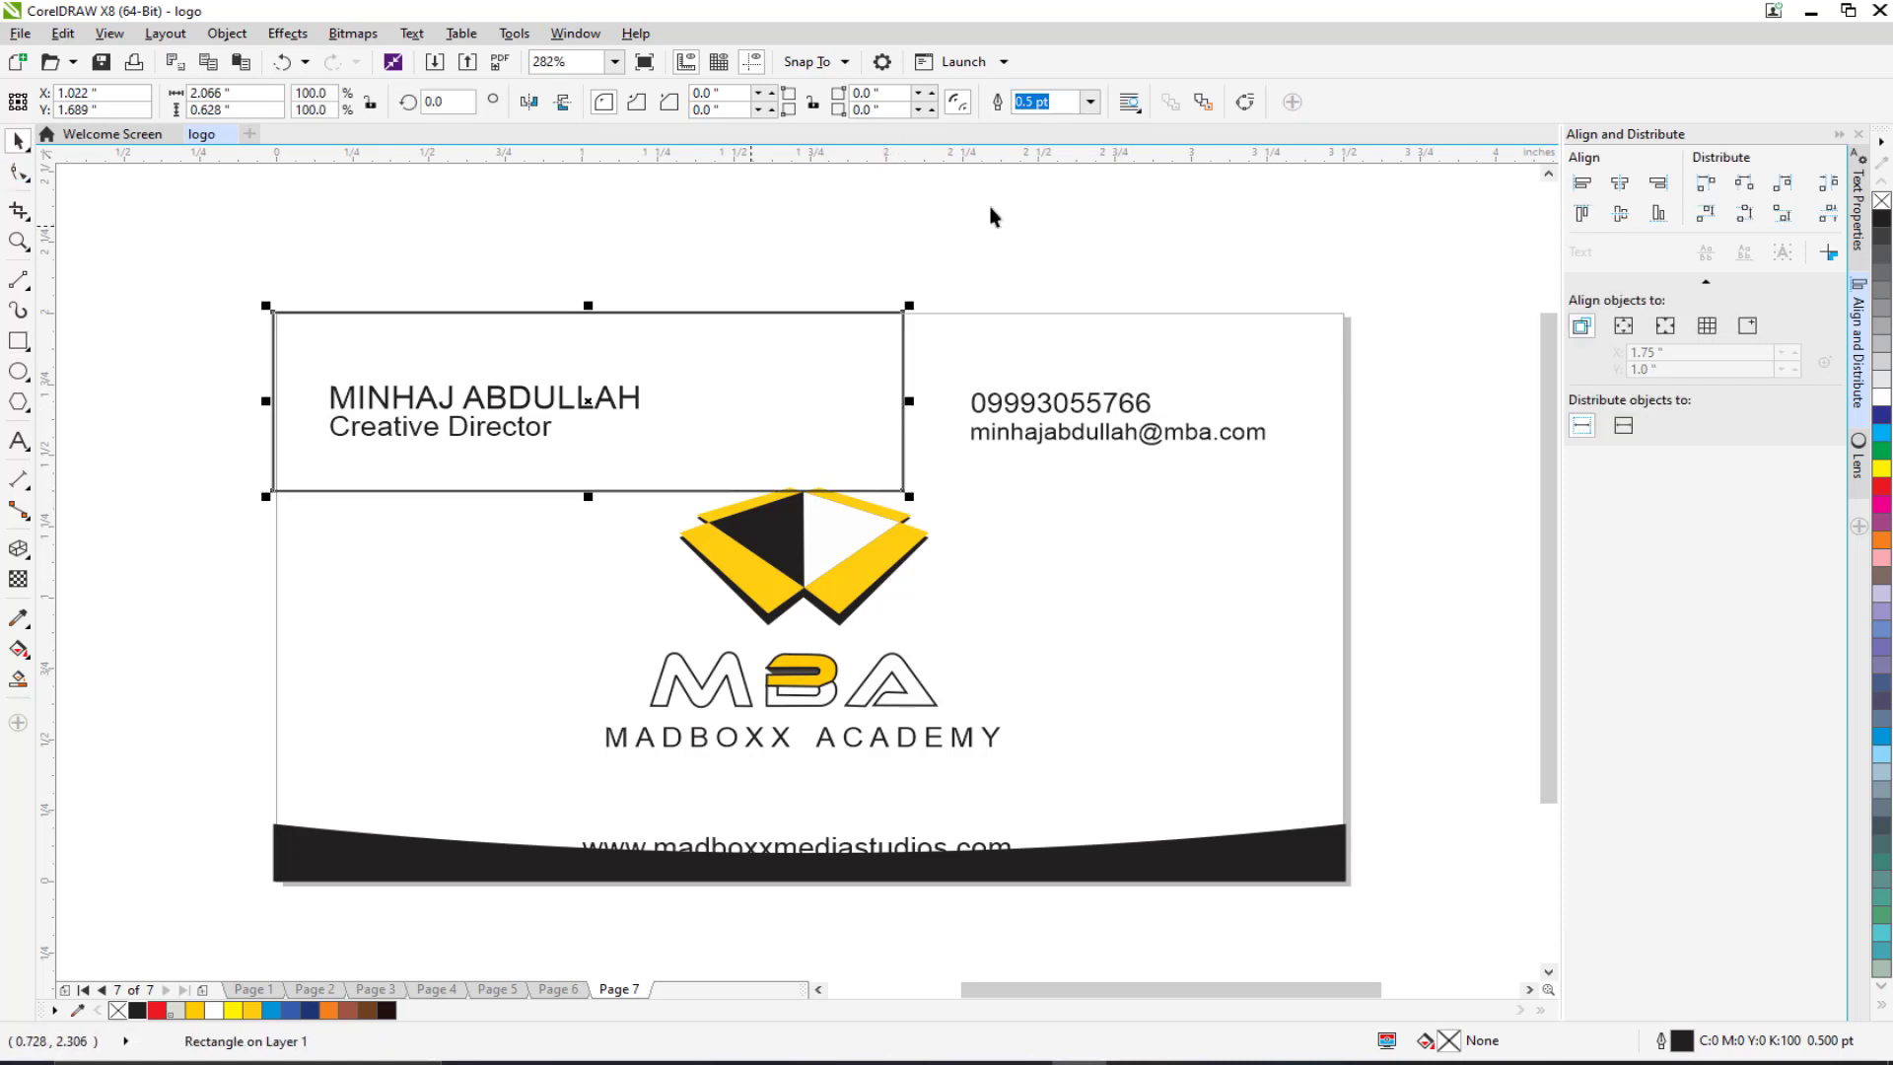
key("ctrl+q")
Step: Reshape the curve into a slanted triangle and fill it yellow
left_click(20, 175)
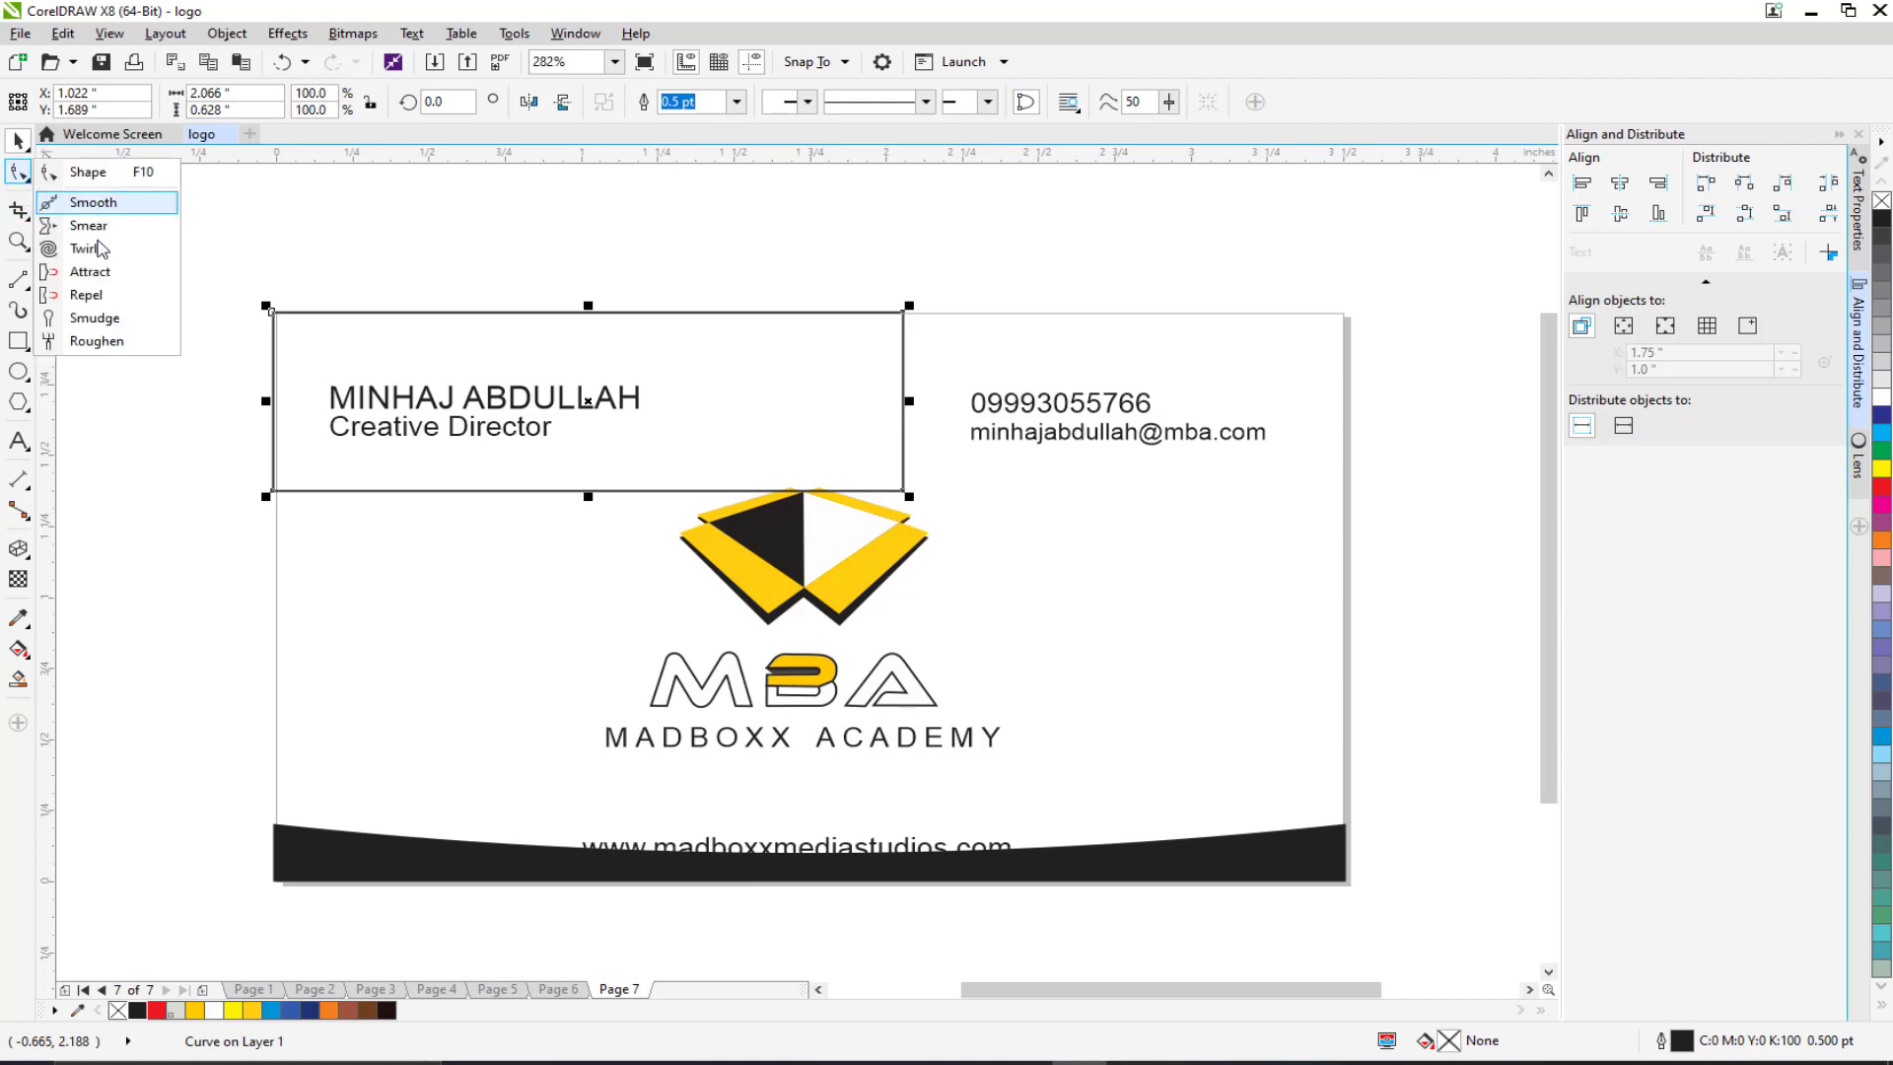
left_click(87, 172)
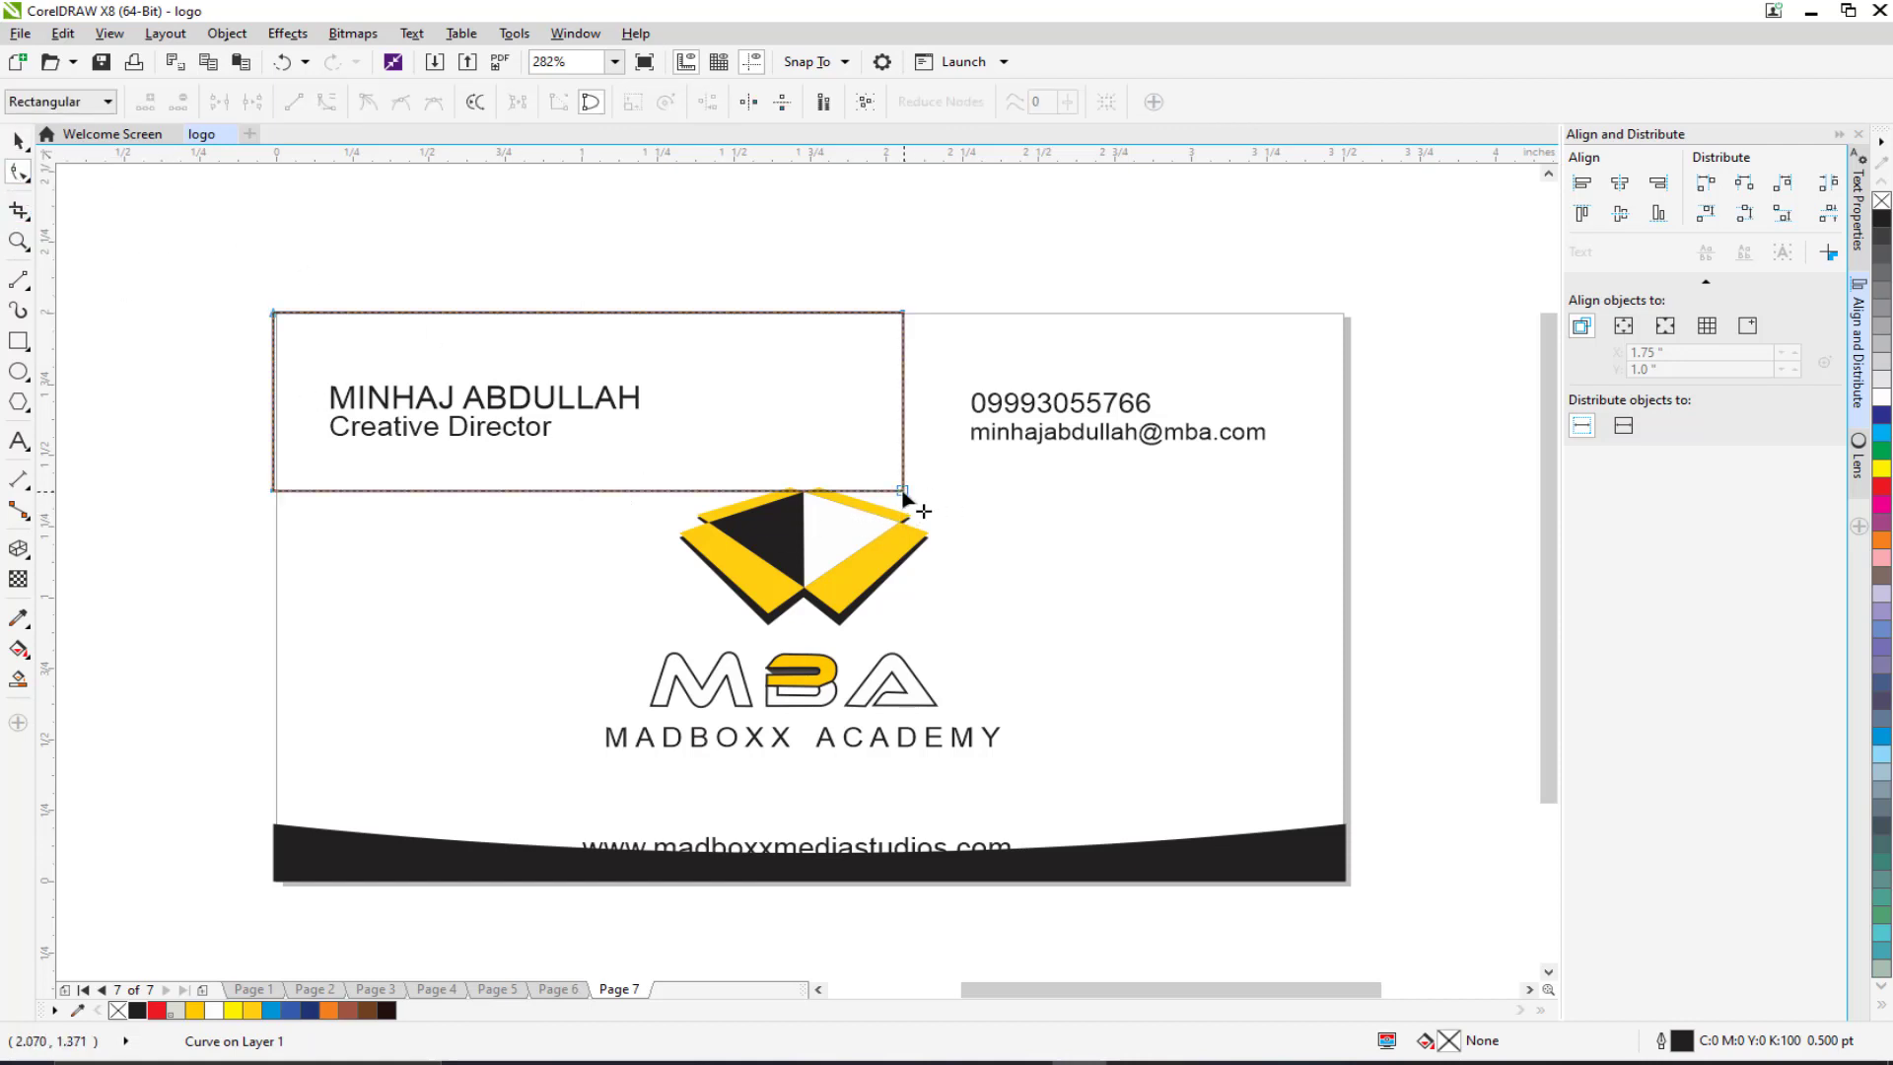
left_click_drag(905, 498, 1140, 315)
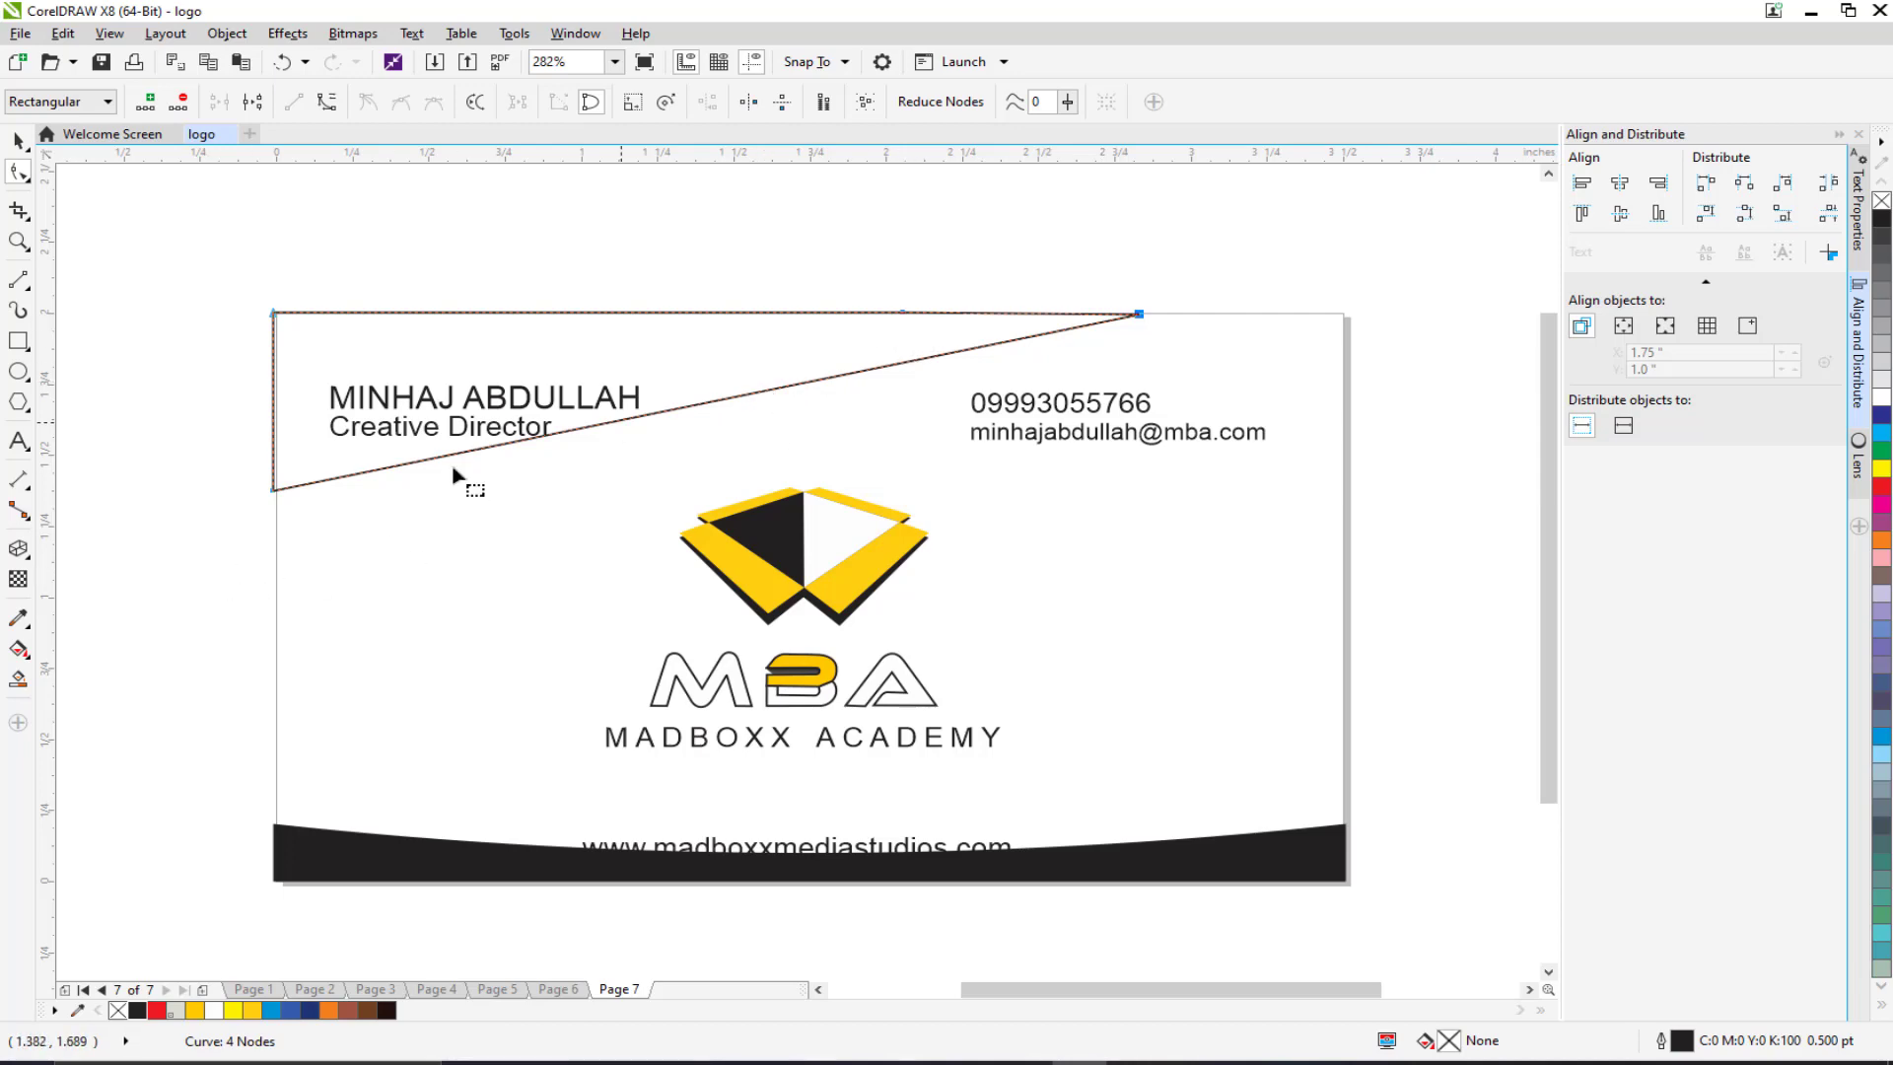
left_click_drag(276, 495, 277, 530)
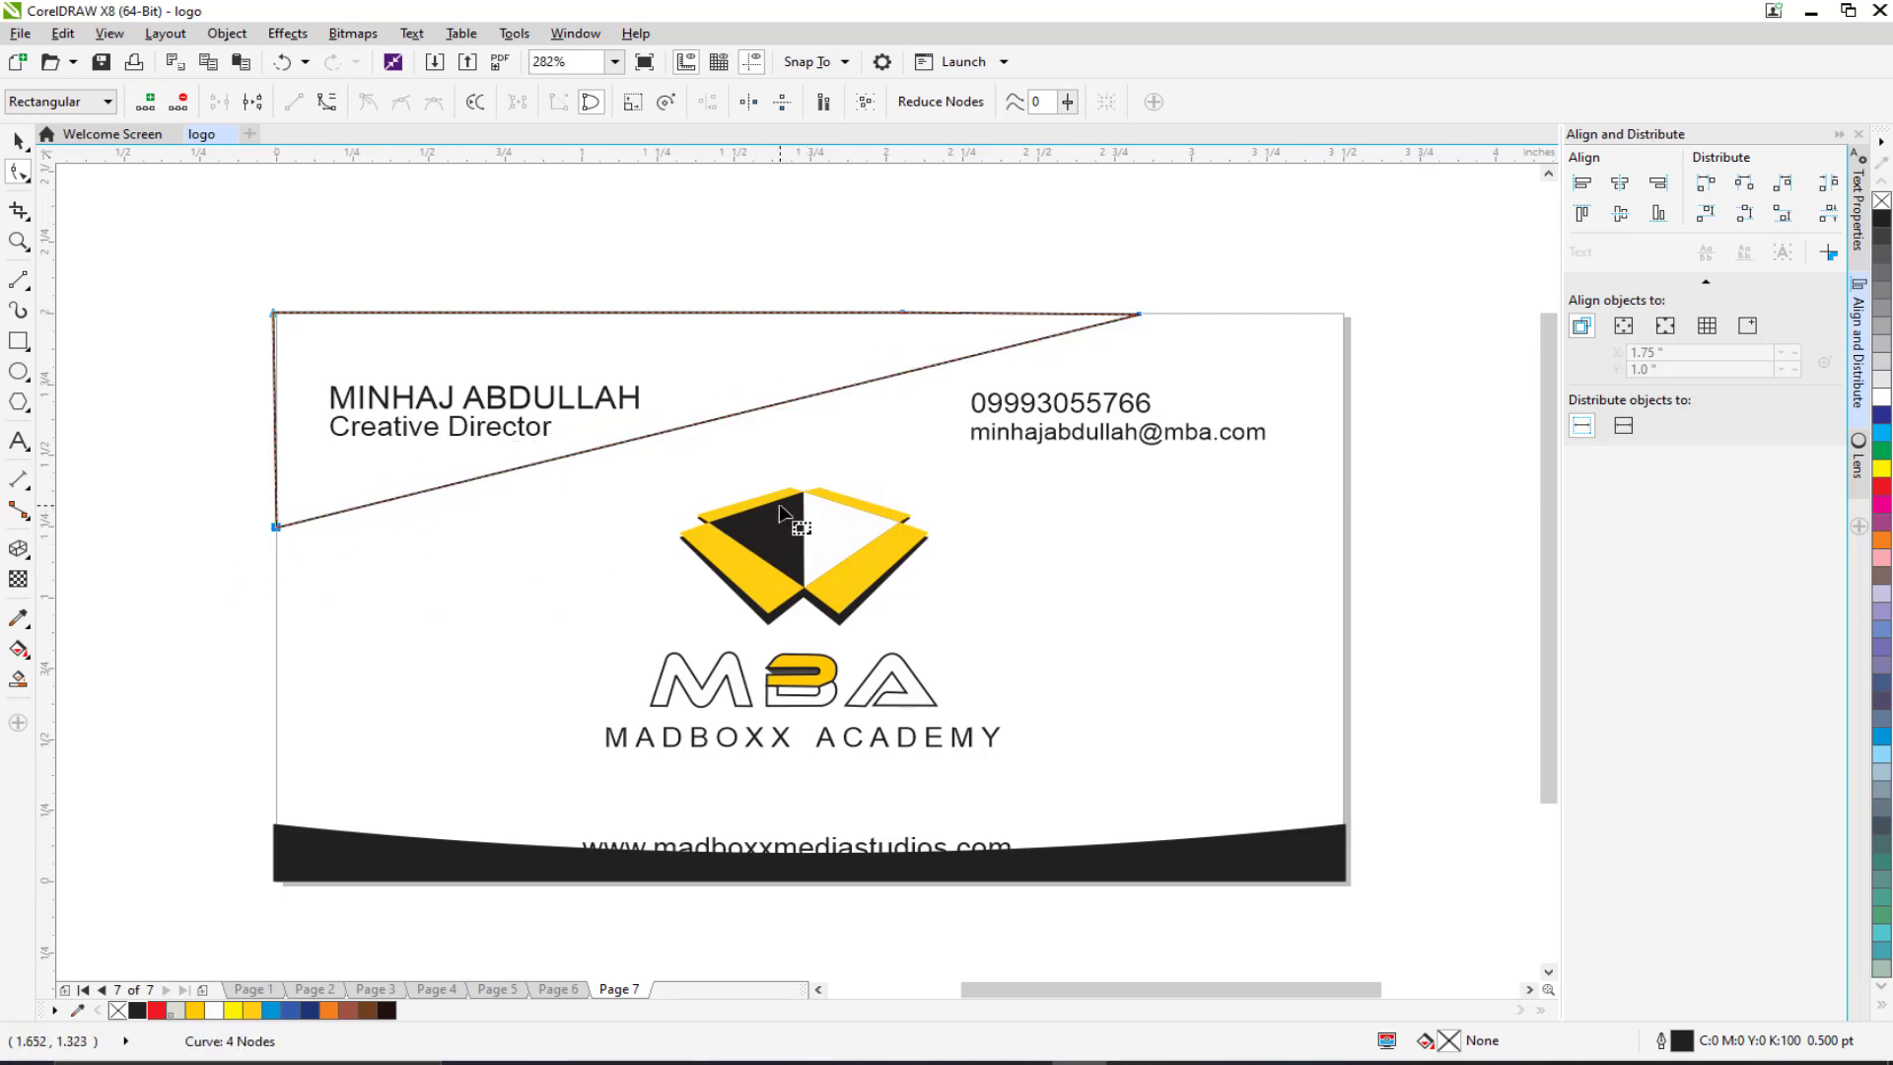
left_click(19, 142)
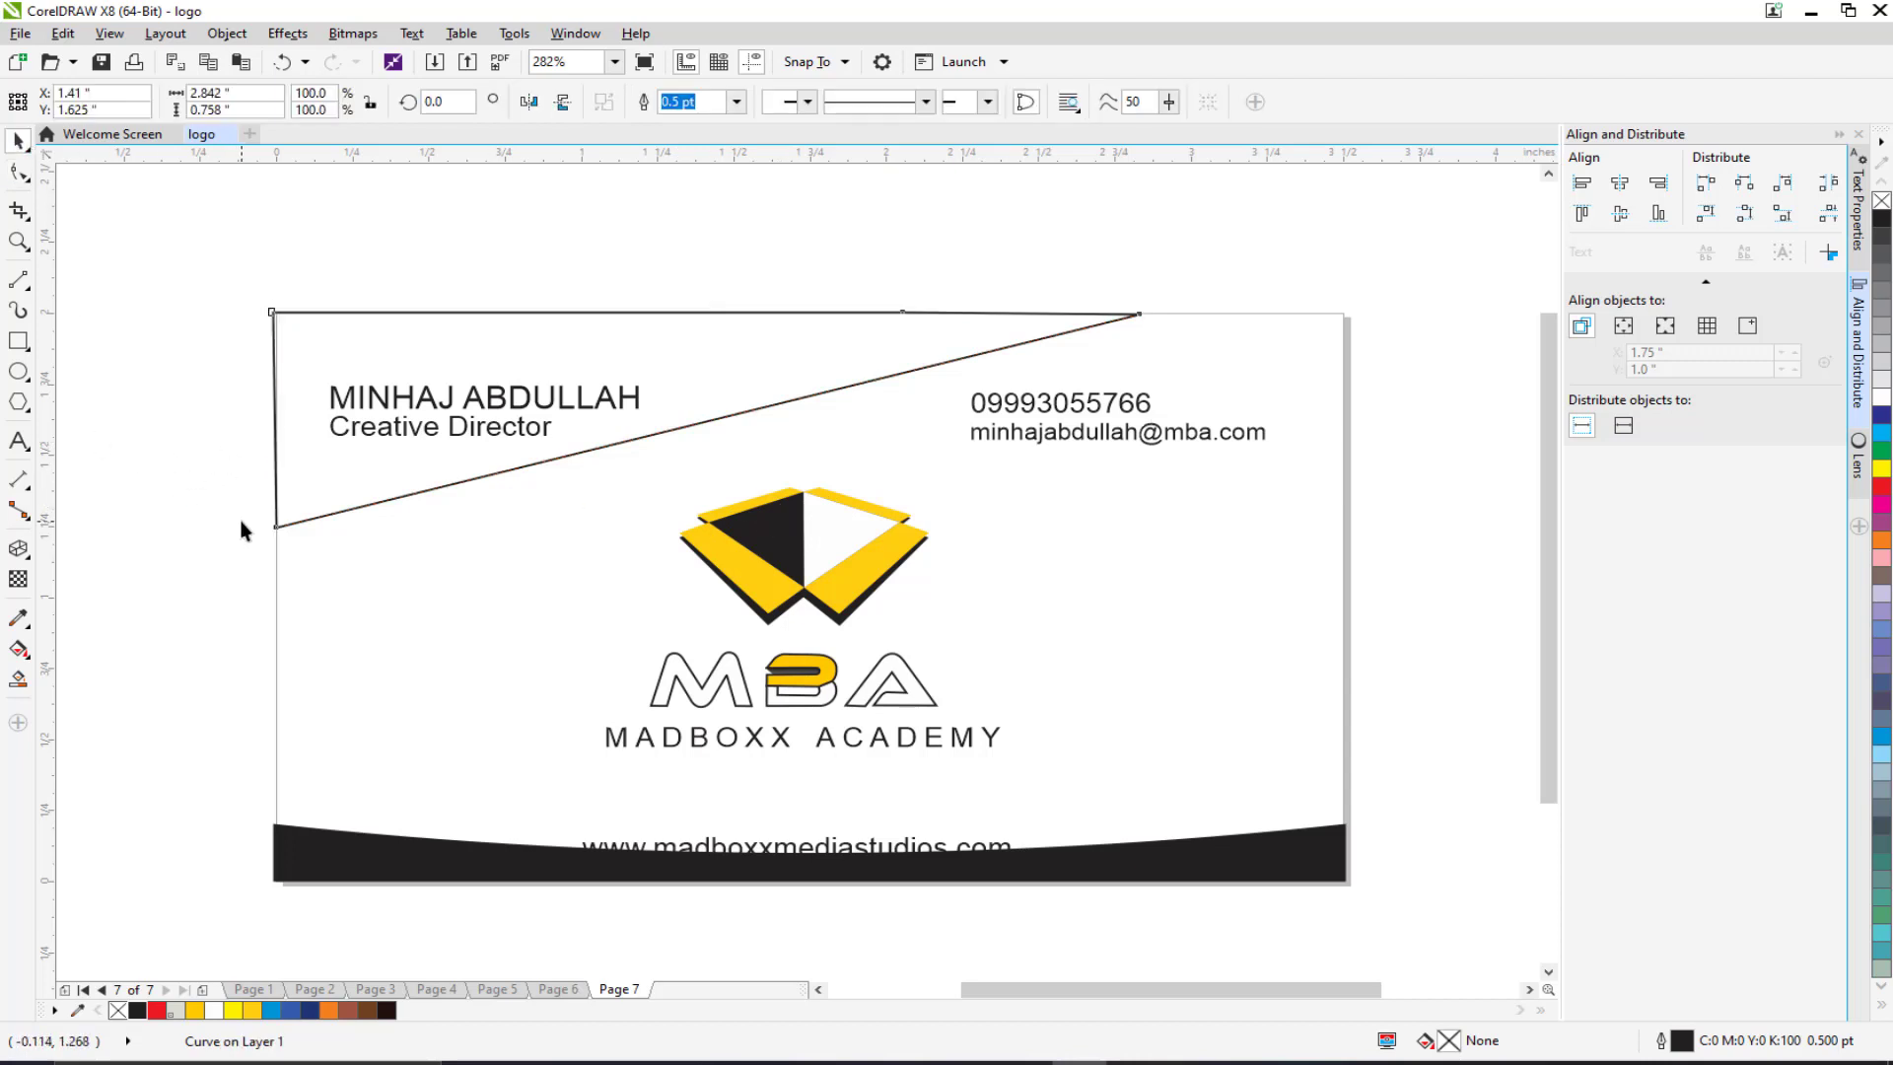
left_click(251, 1010)
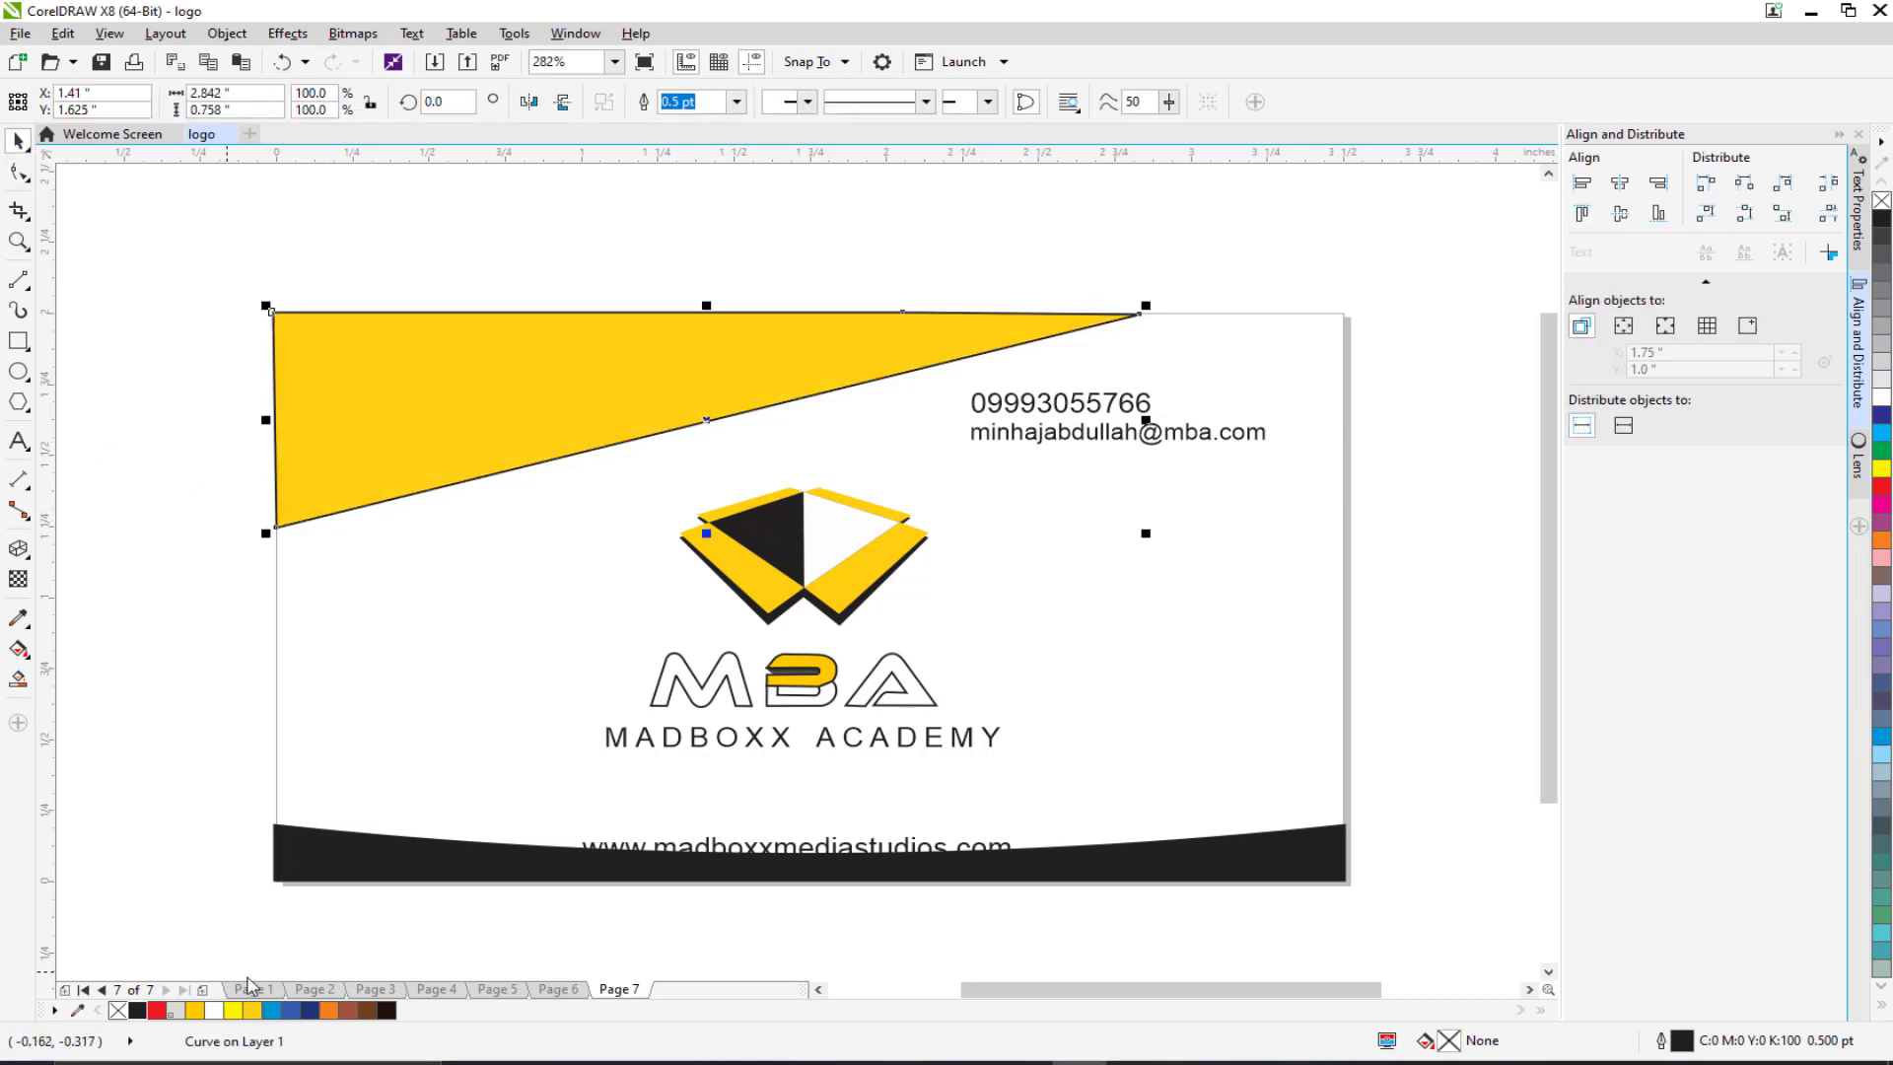
left_click(244, 580)
left_click(326, 434)
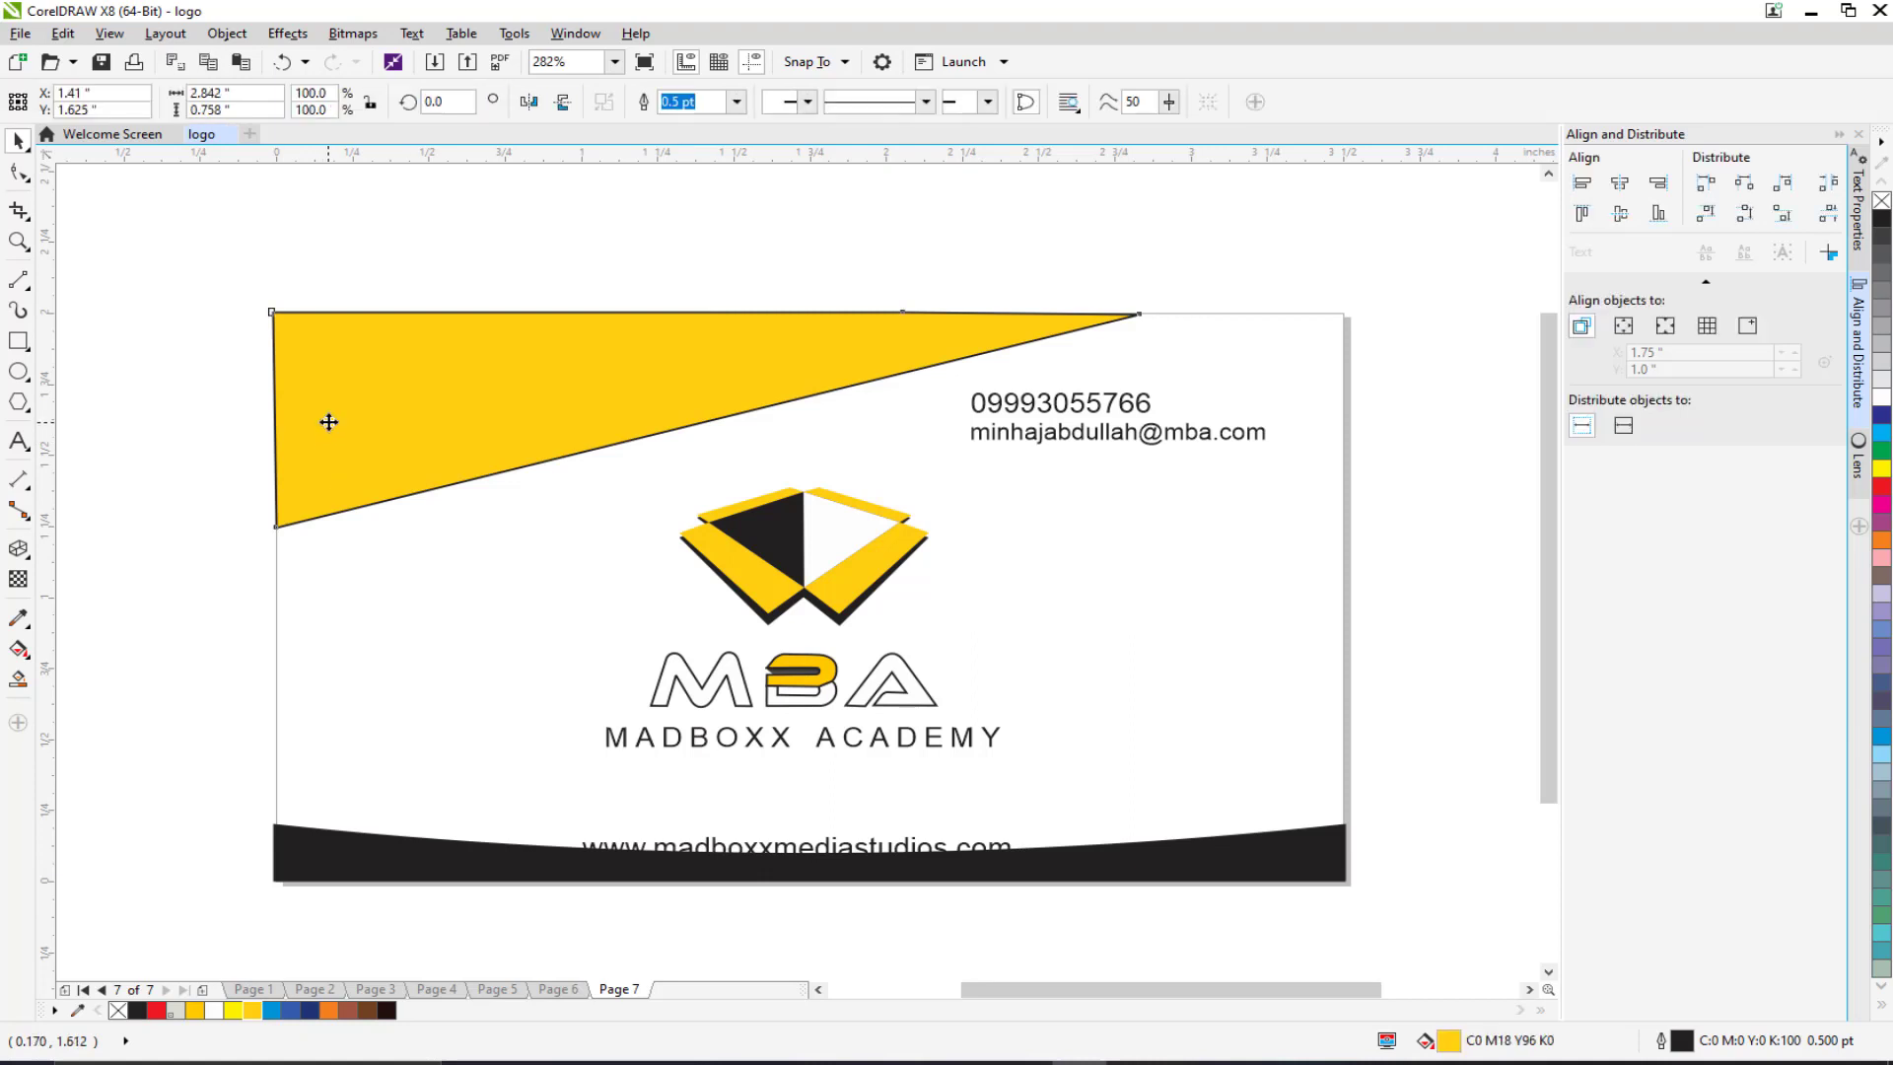
Step: Duplicate the yellow triangle, fill the copy black, and place it behind the yellow one
key("ctrl+d")
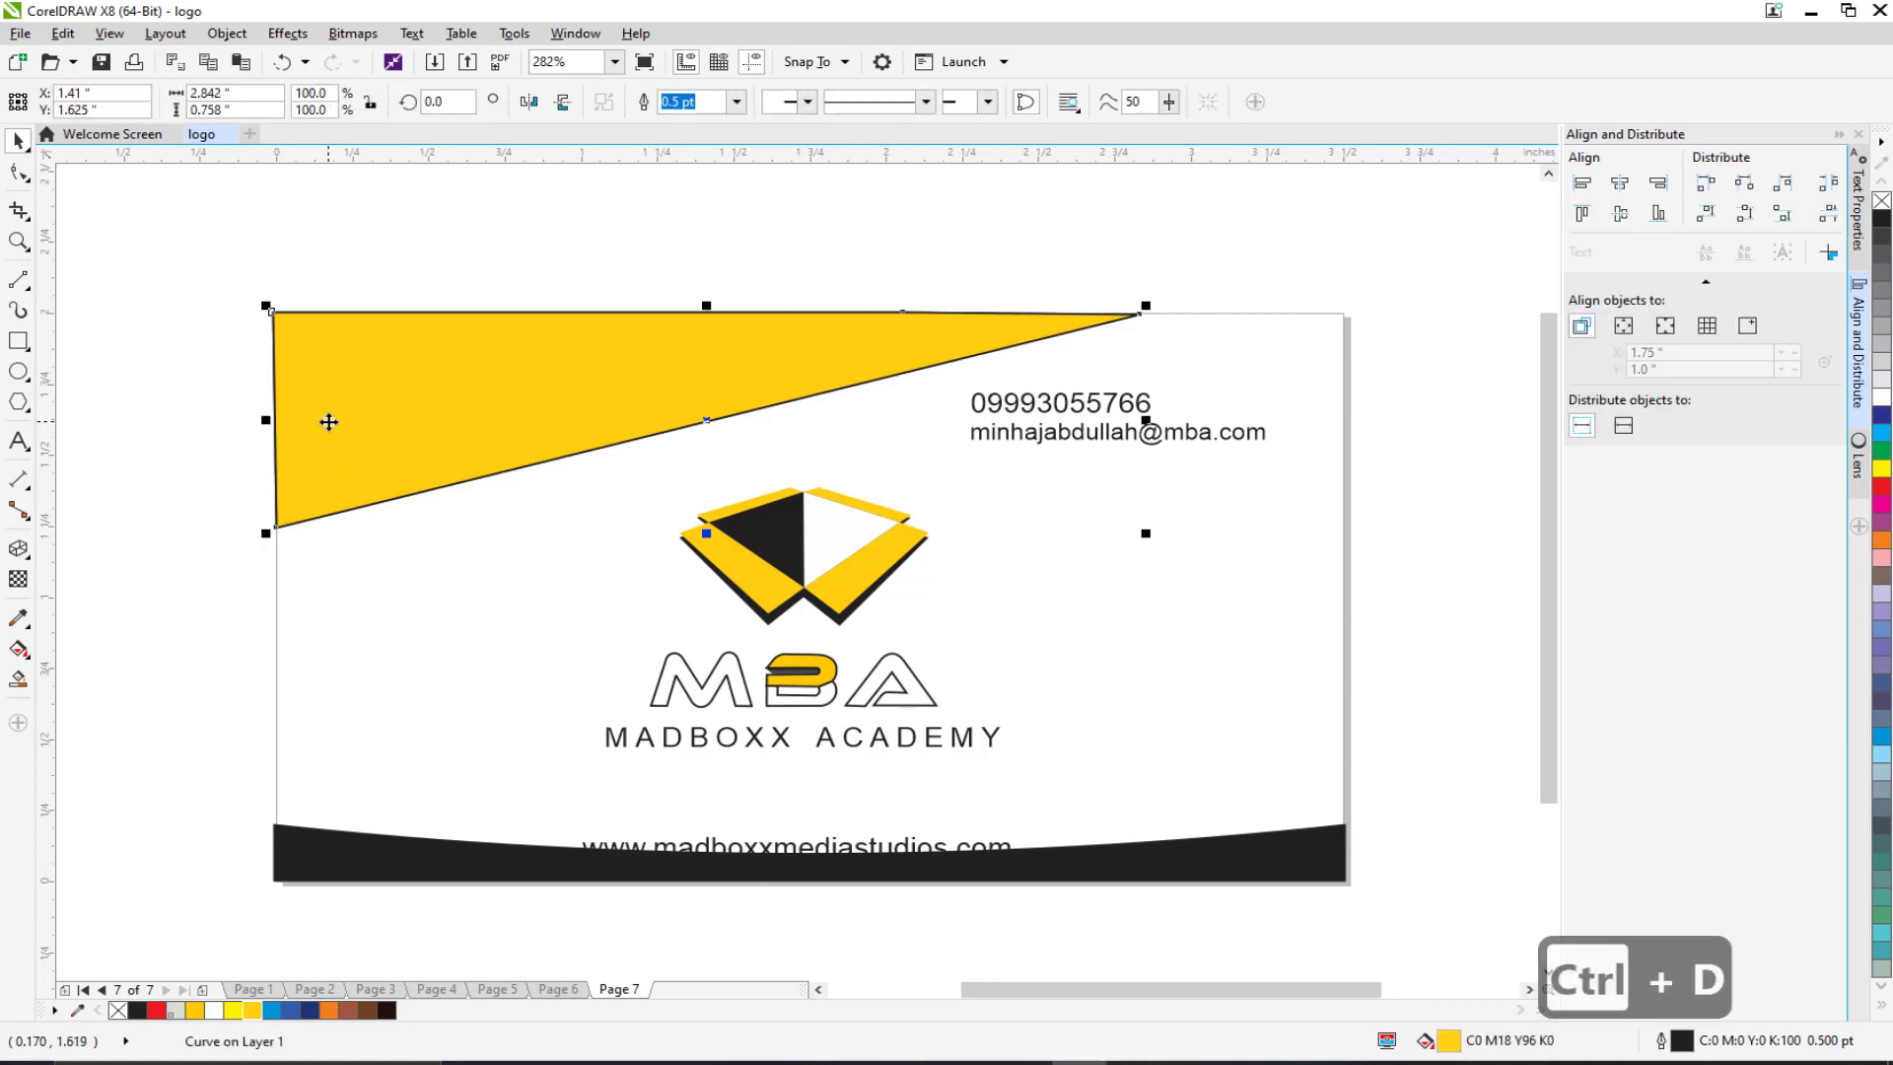
left_click_drag(329, 422, 325, 450)
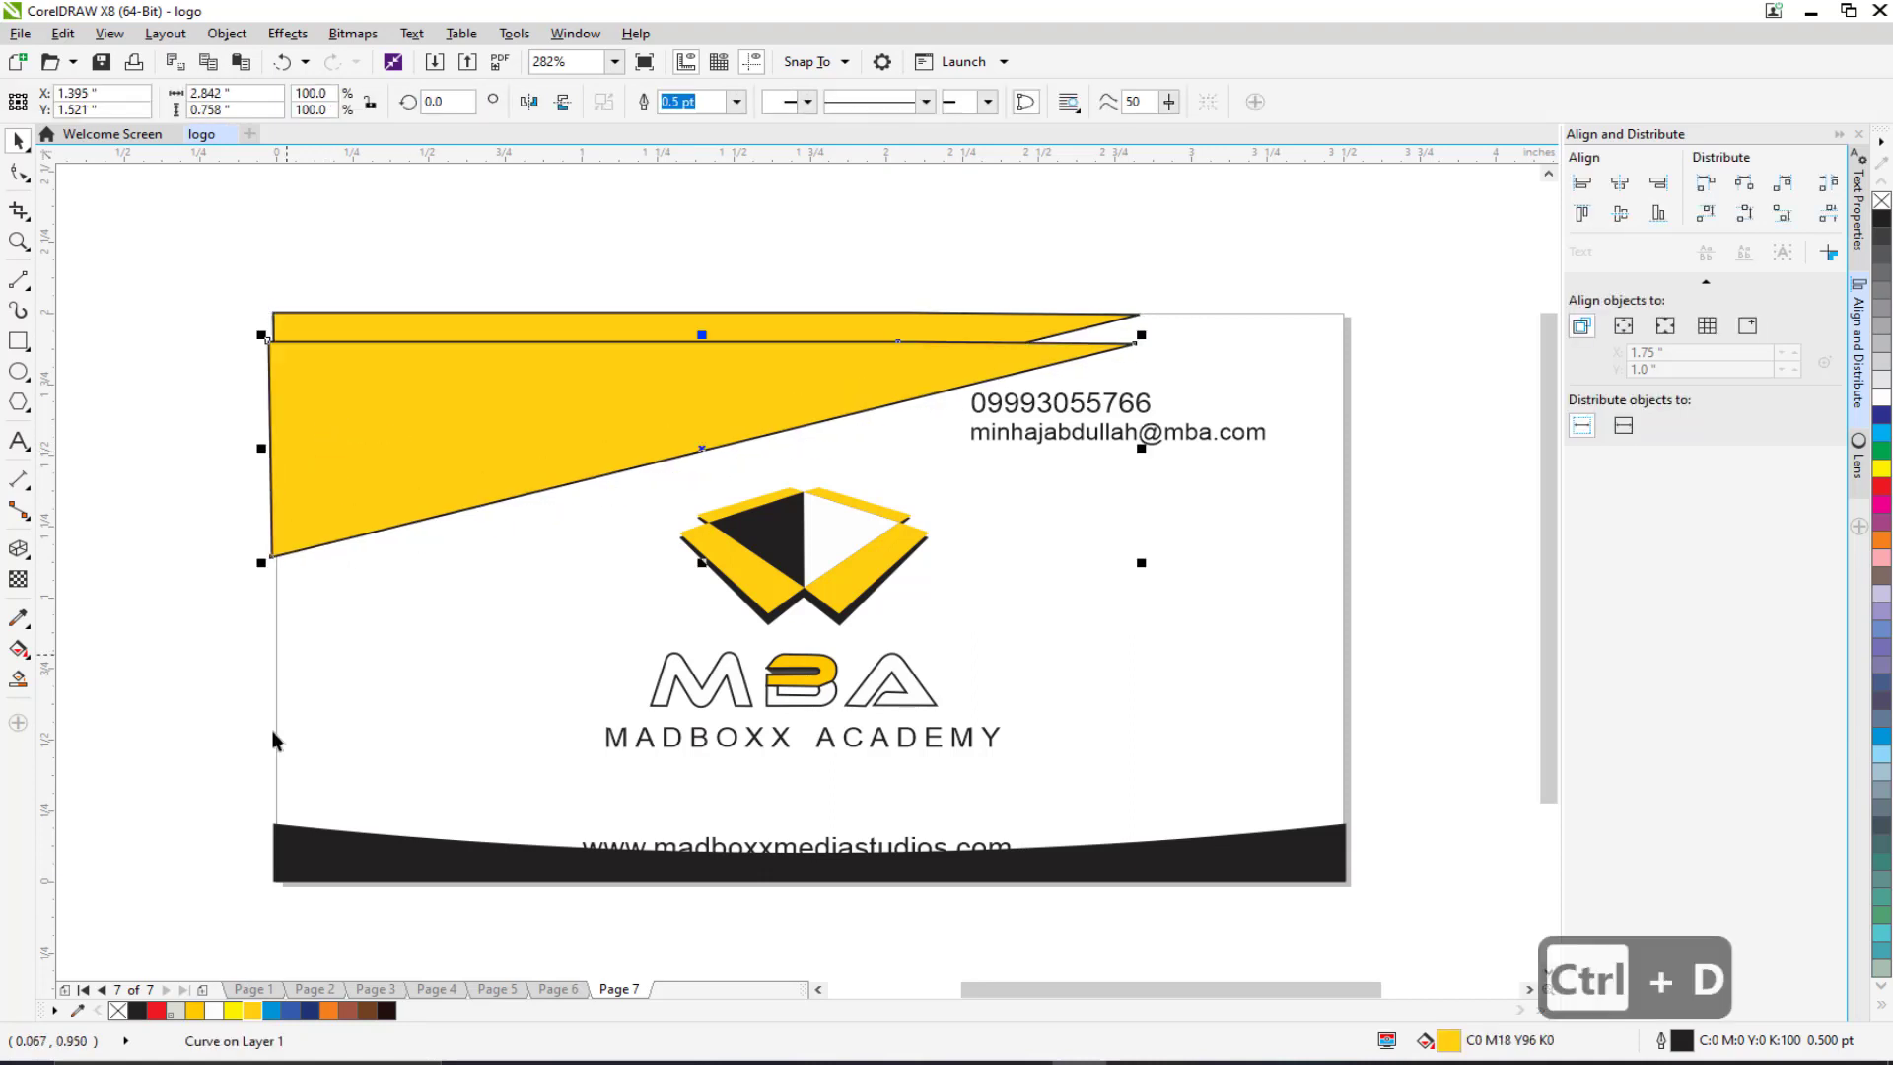
left_click(139, 1009)
right_click(739, 387)
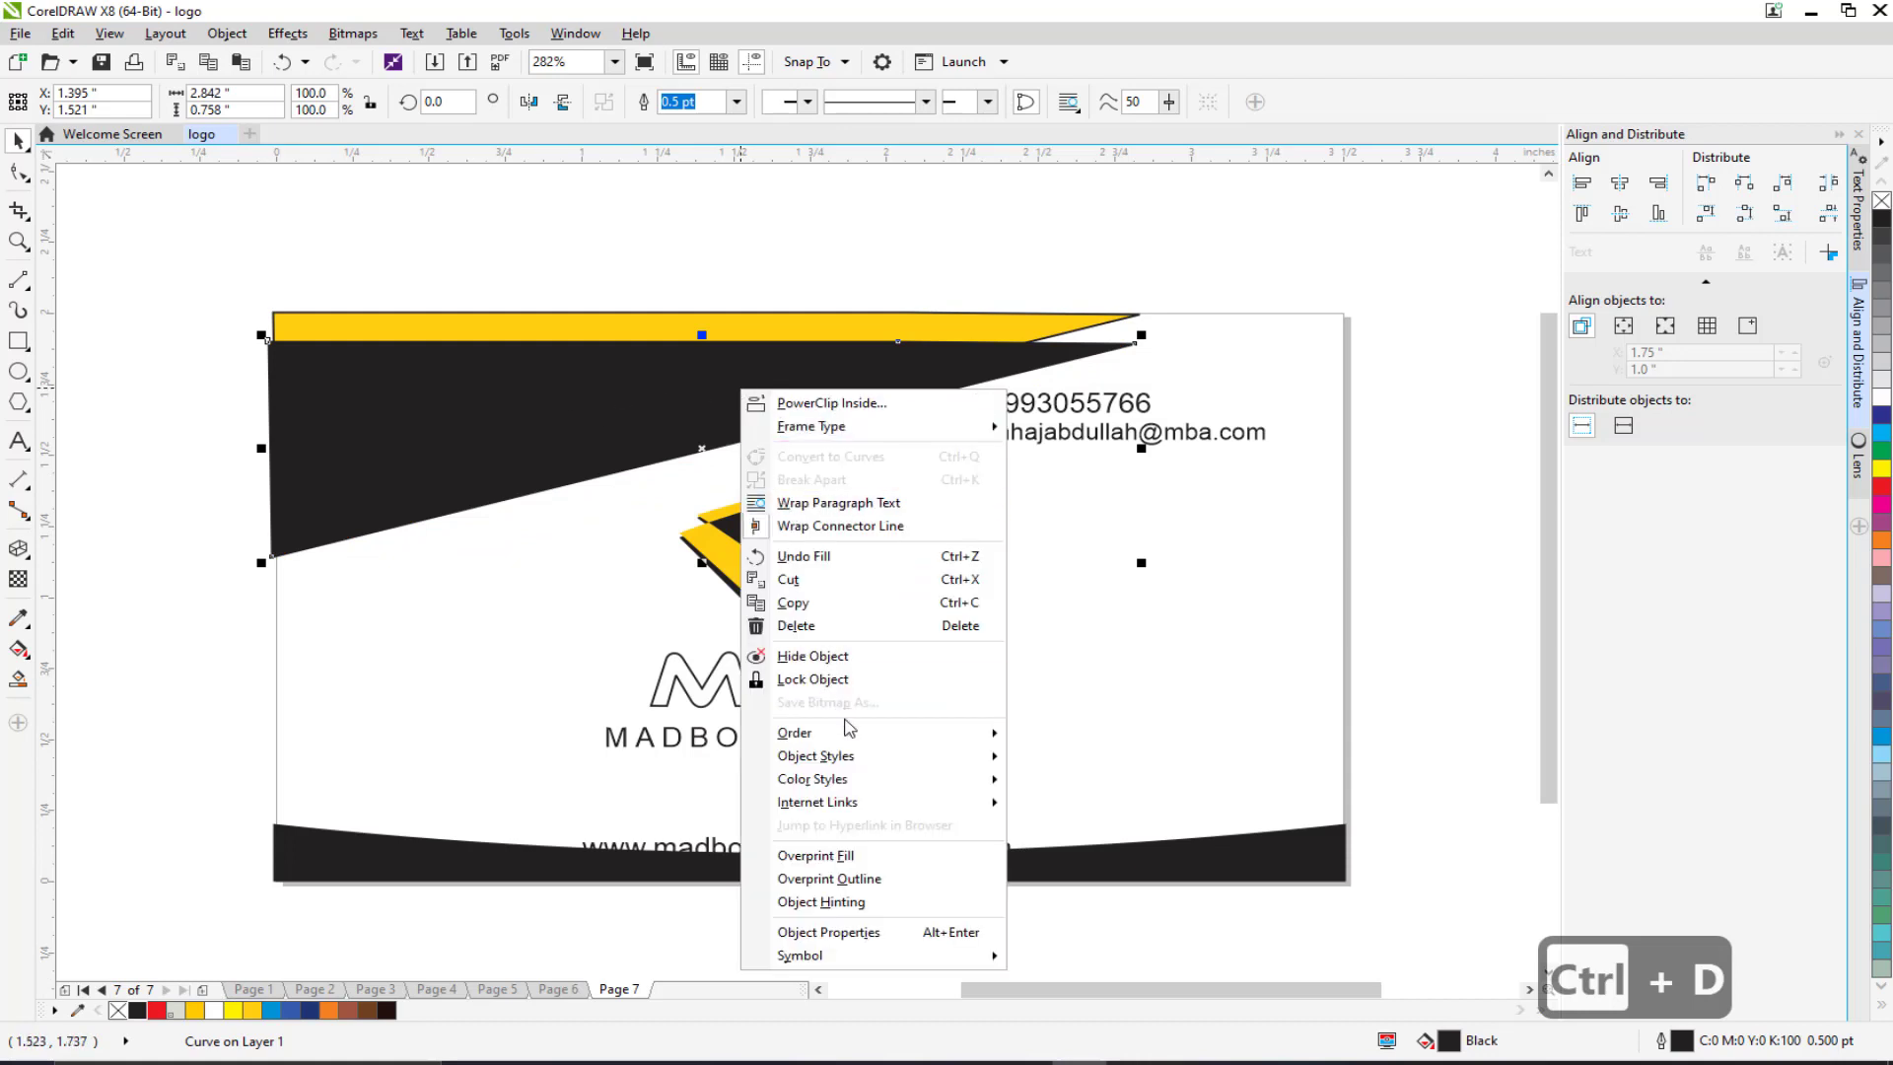
mouse_move(870, 735)
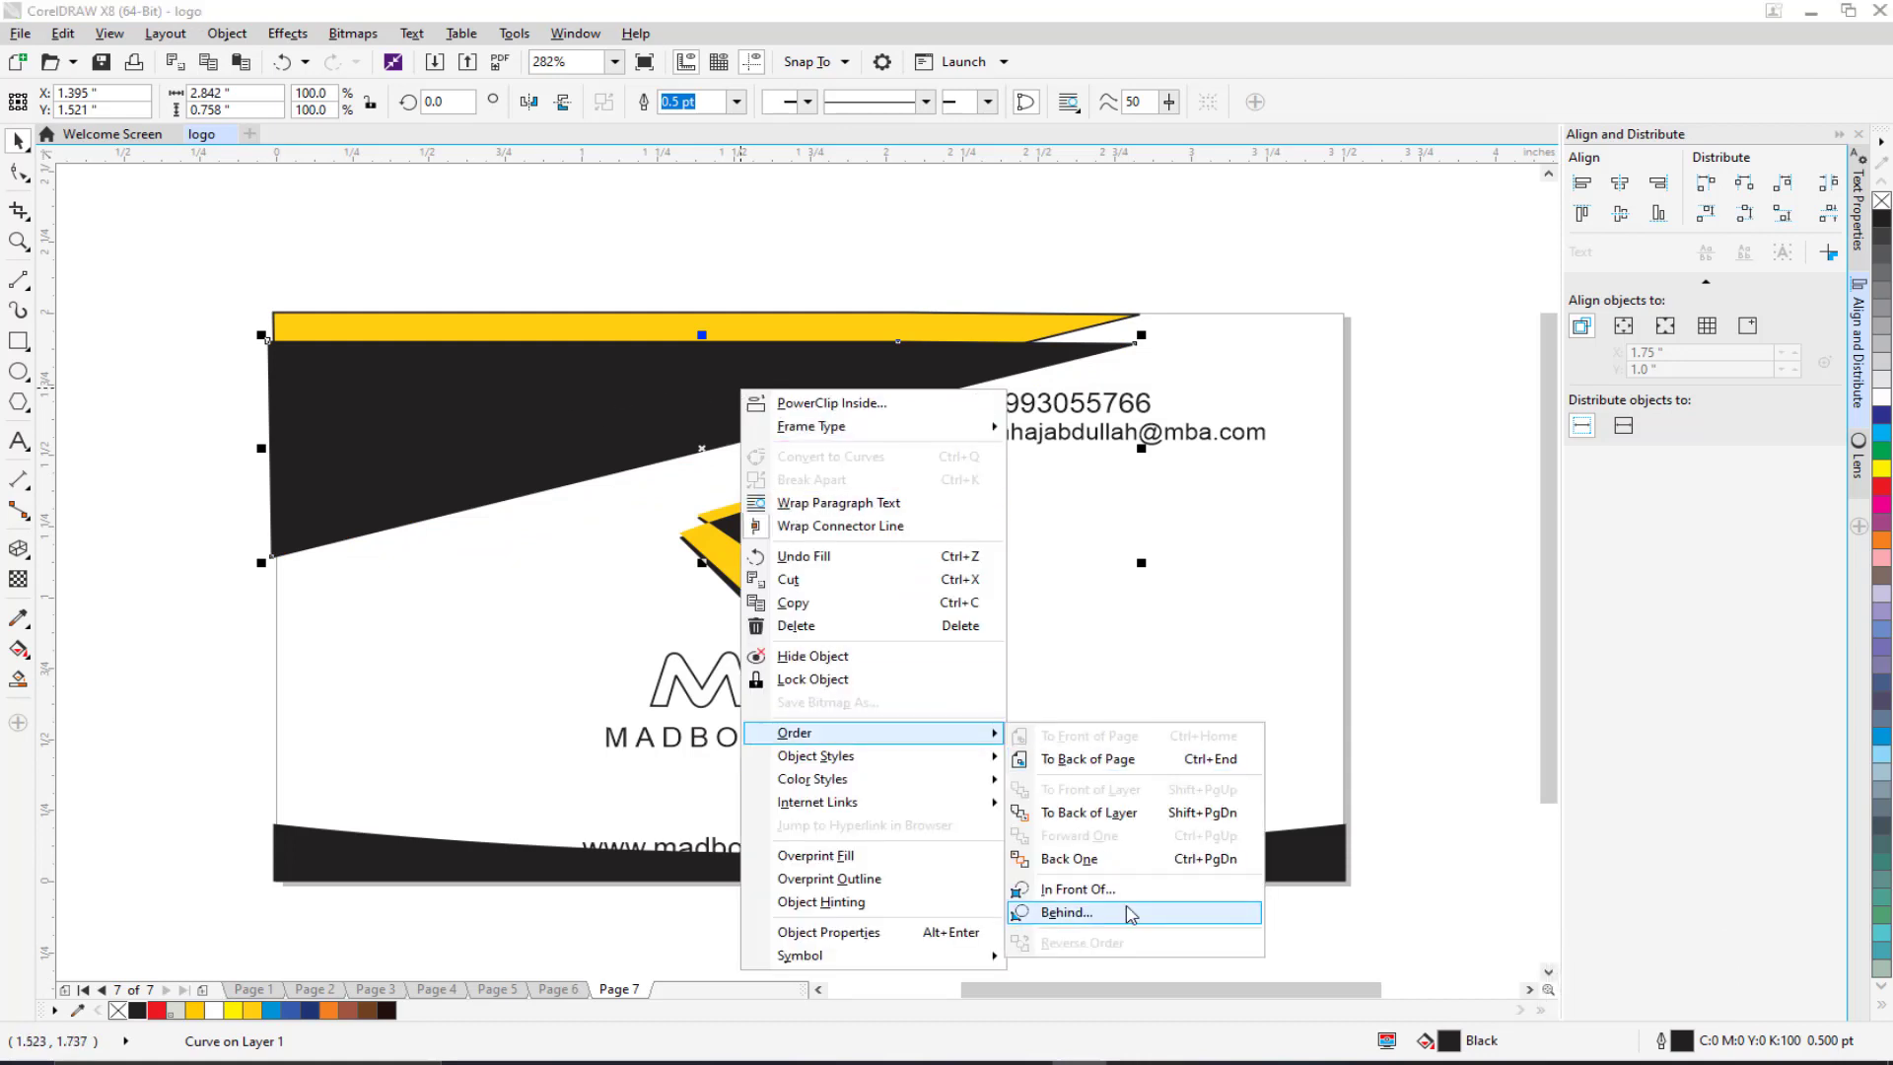
left_click(1069, 911)
left_click(942, 325)
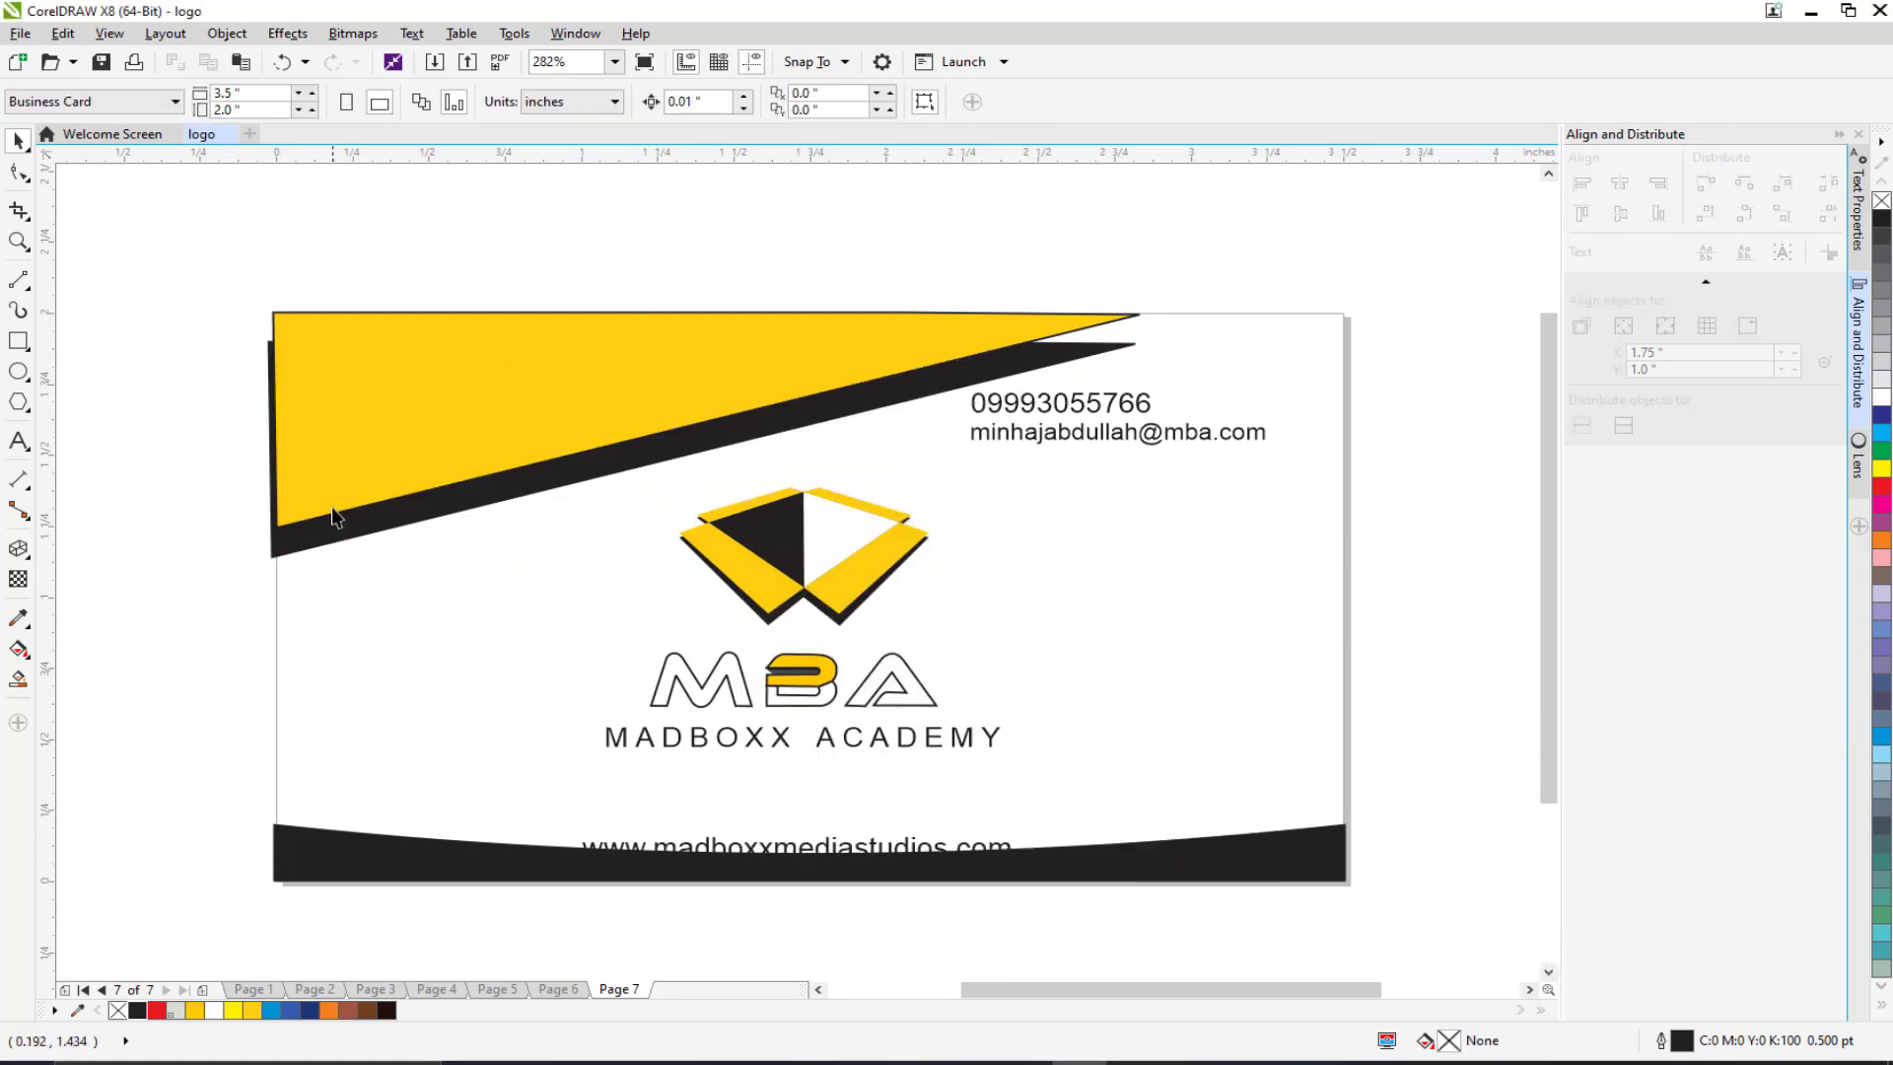
Step: Nudge the black copy right and up and raise its top-right node slightly
key("Right")
key("Right")
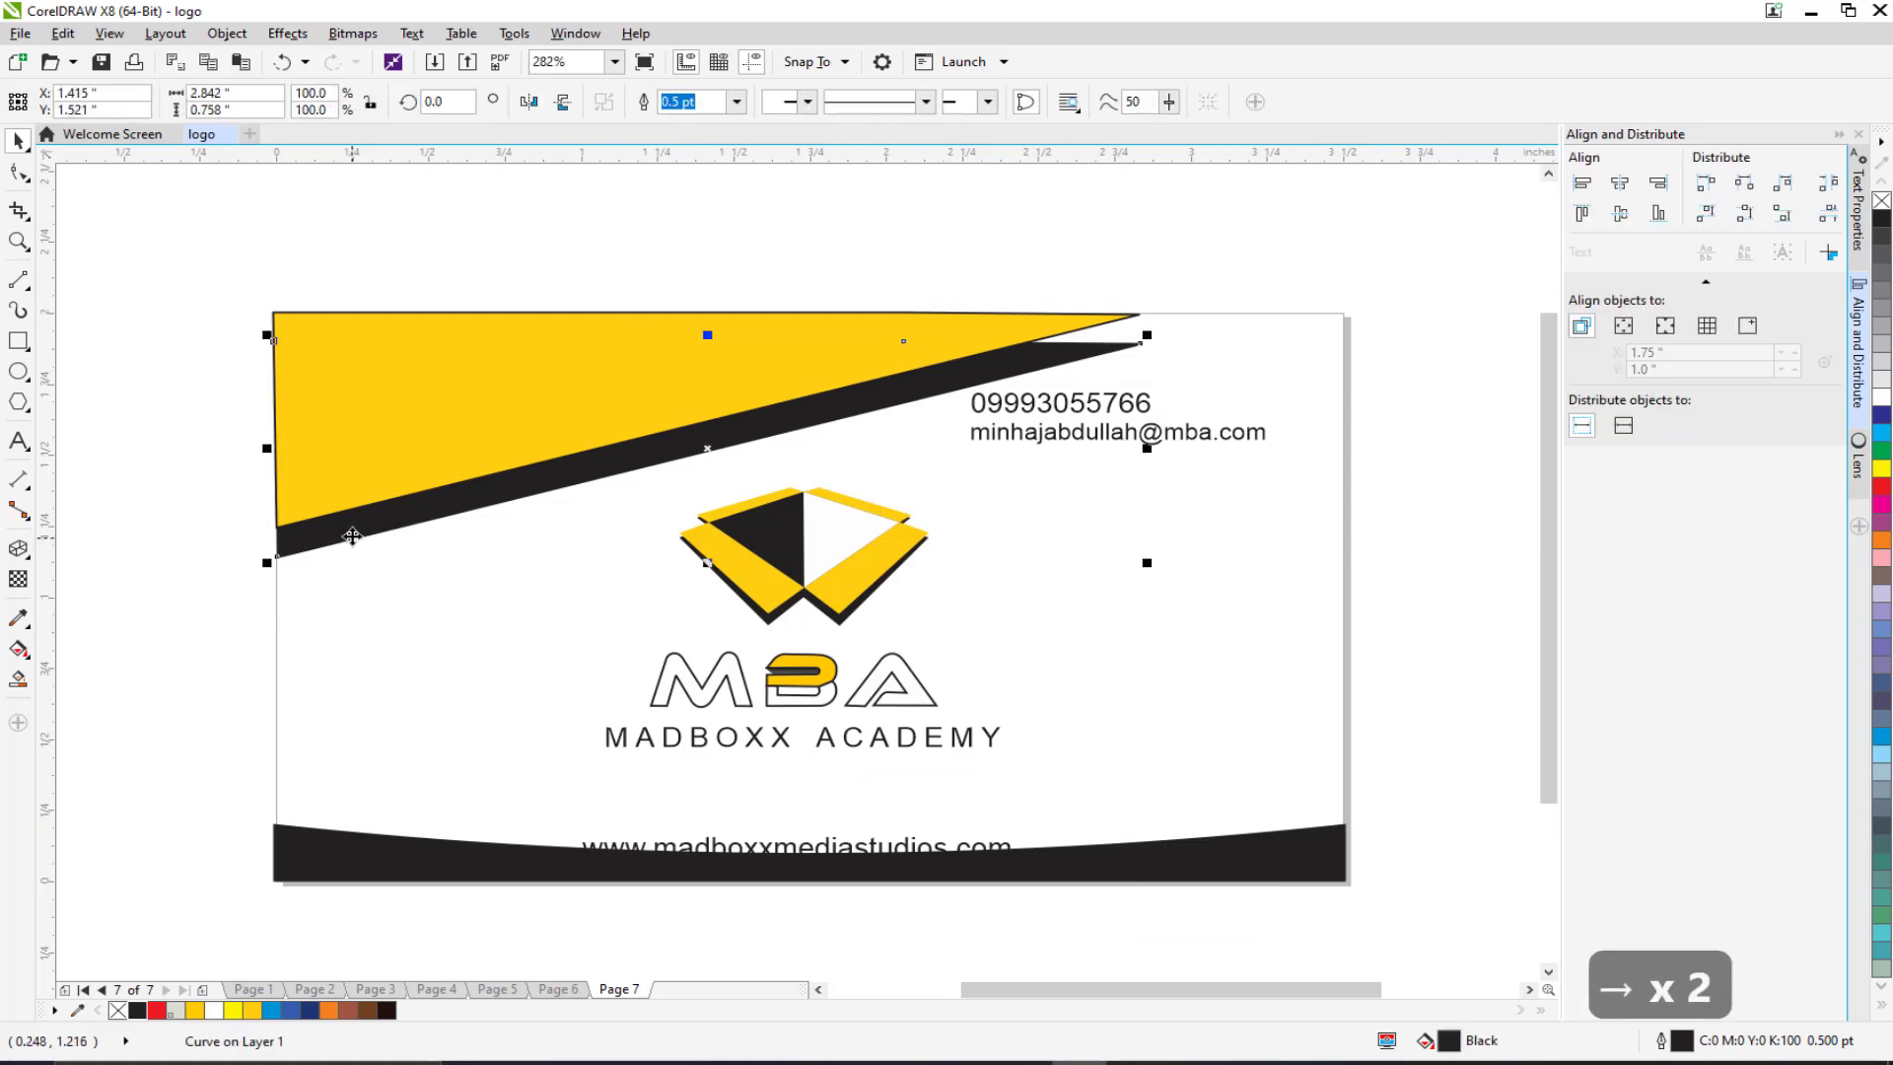
key("Up")
key("Up")
key("Up")
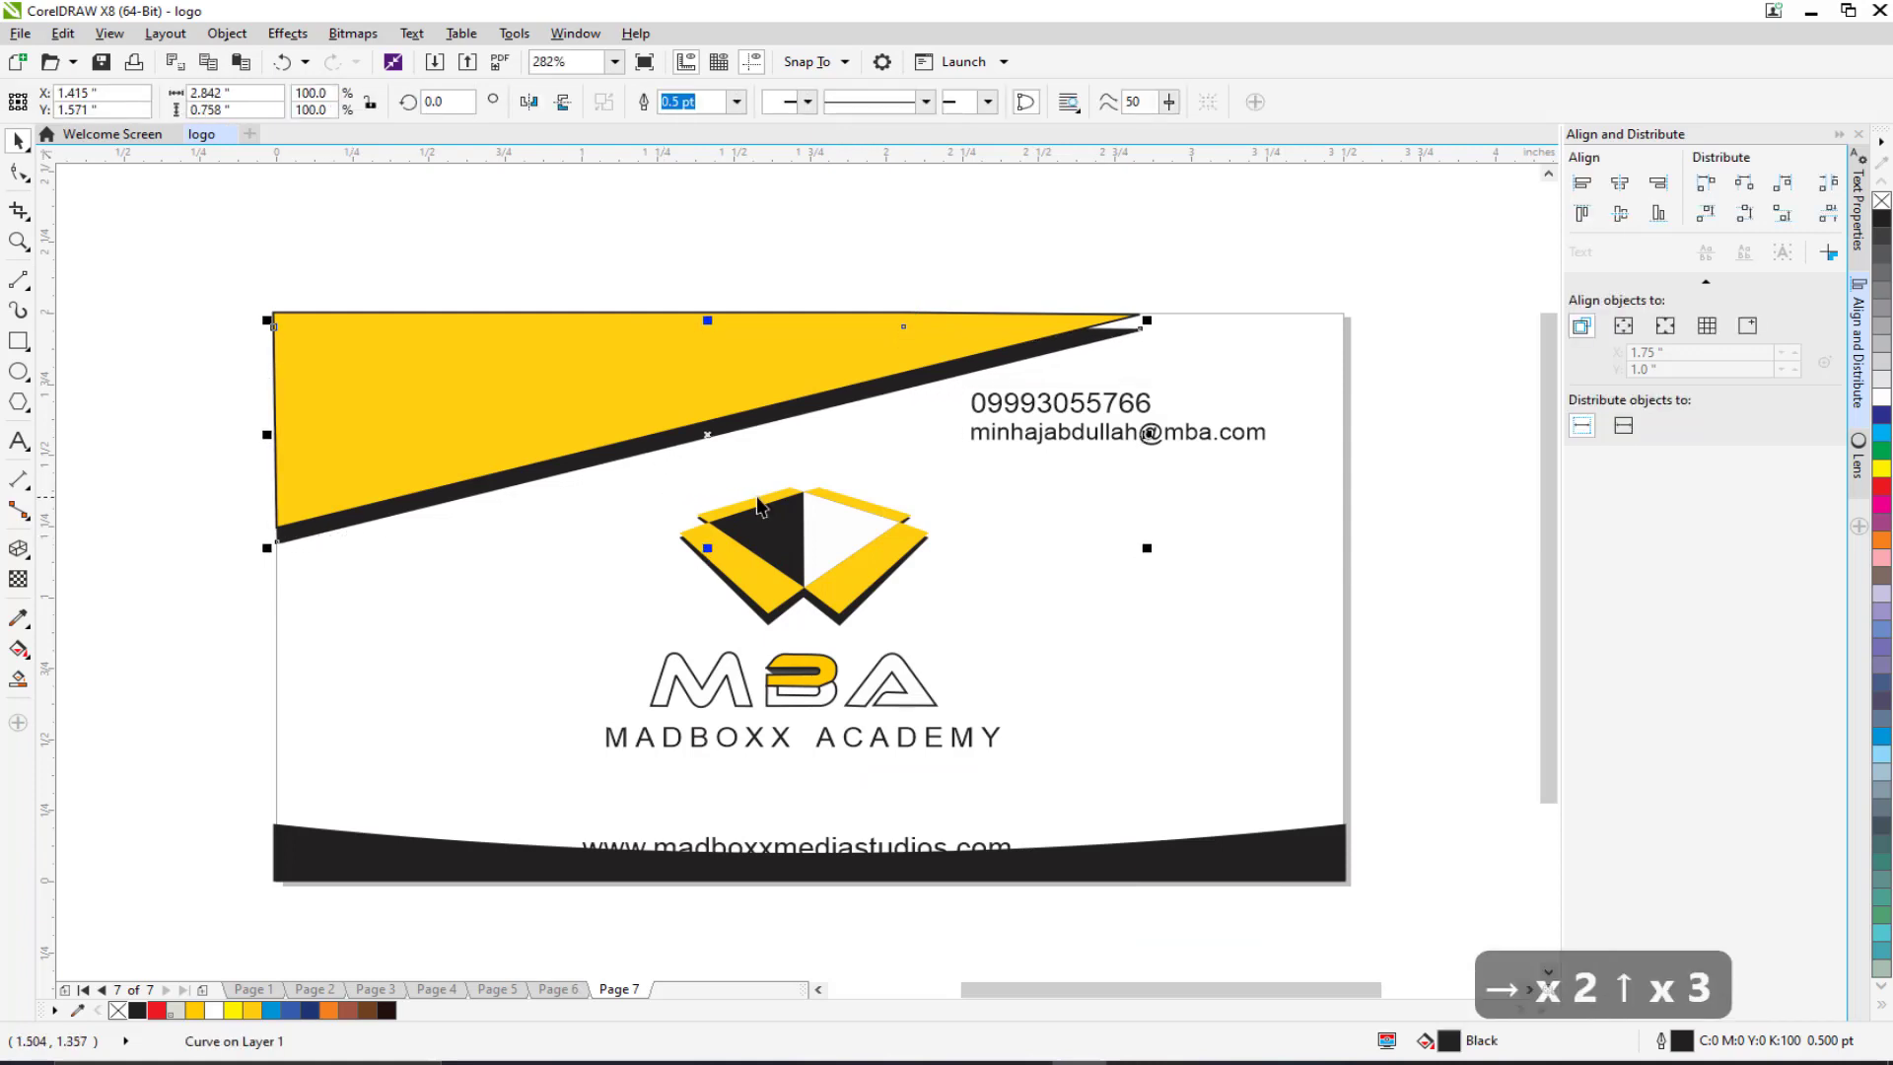
left_click(19, 182)
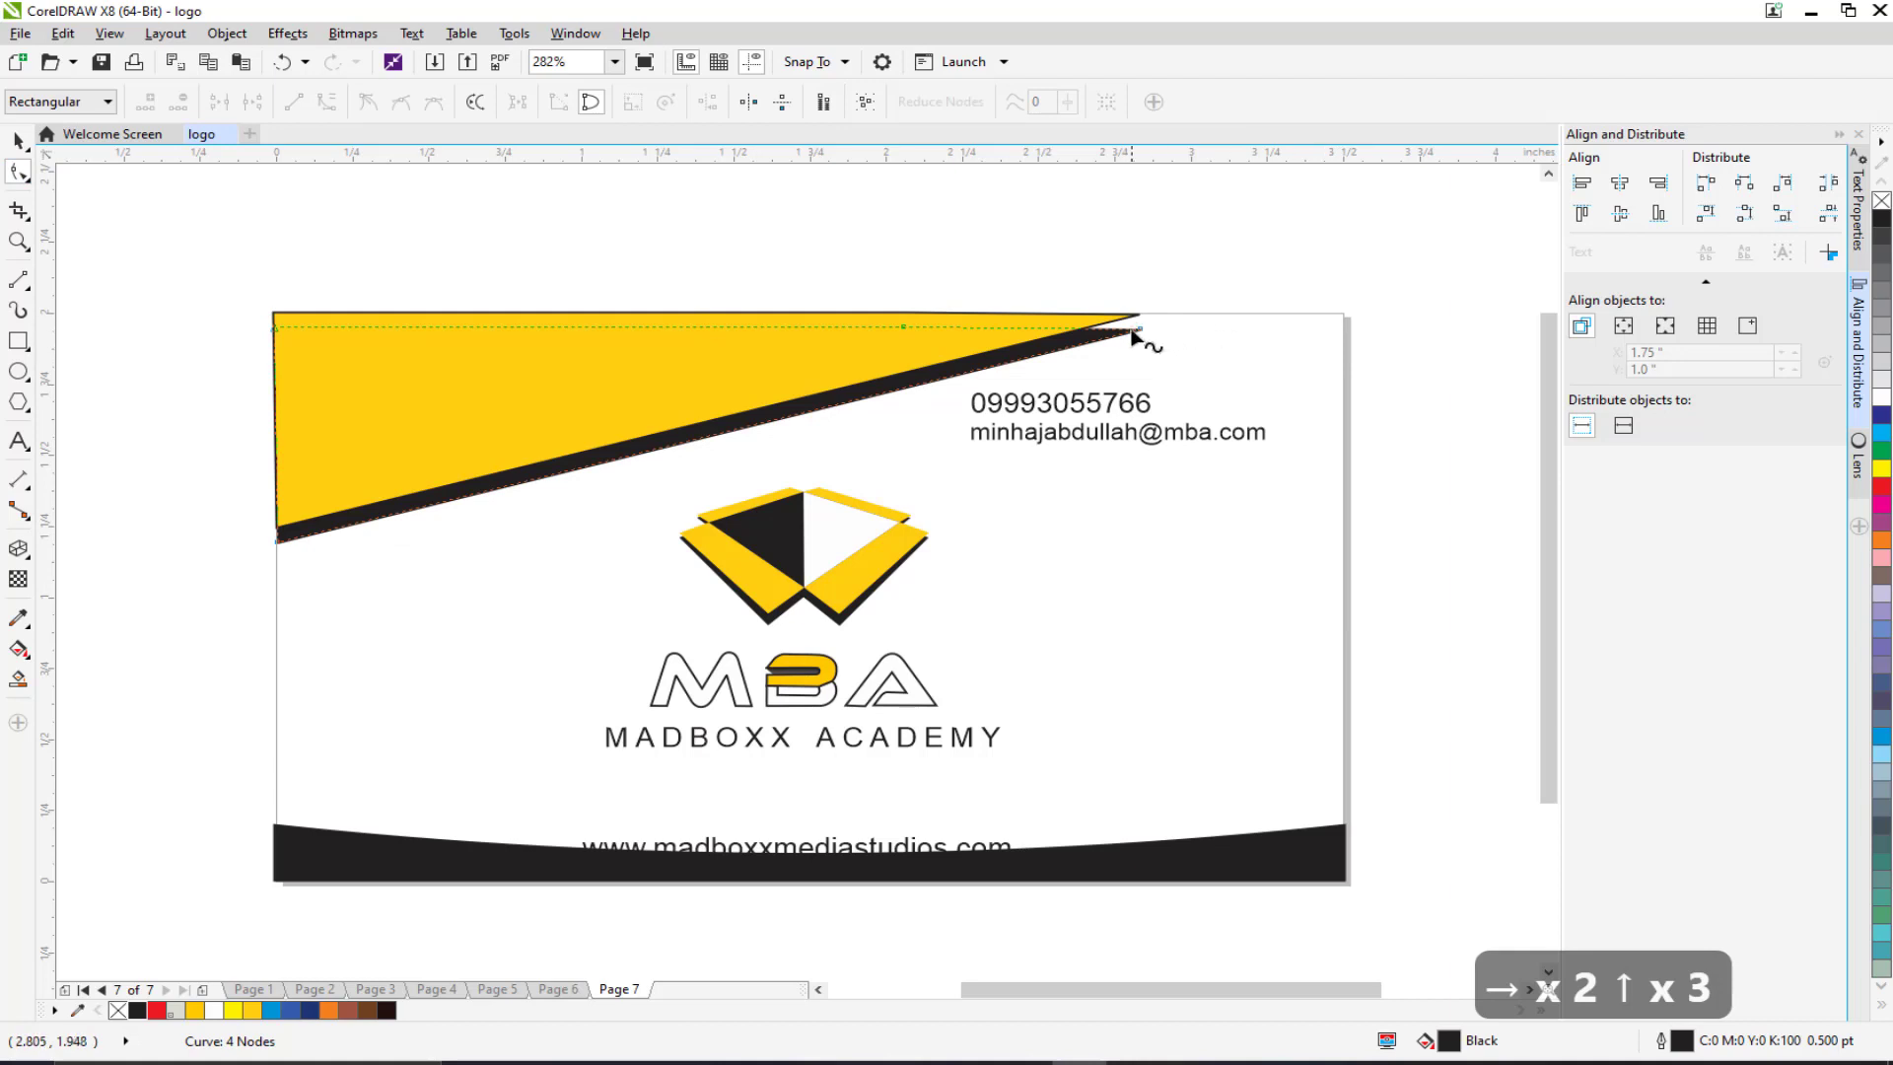
left_click_drag(1143, 339, 1143, 326)
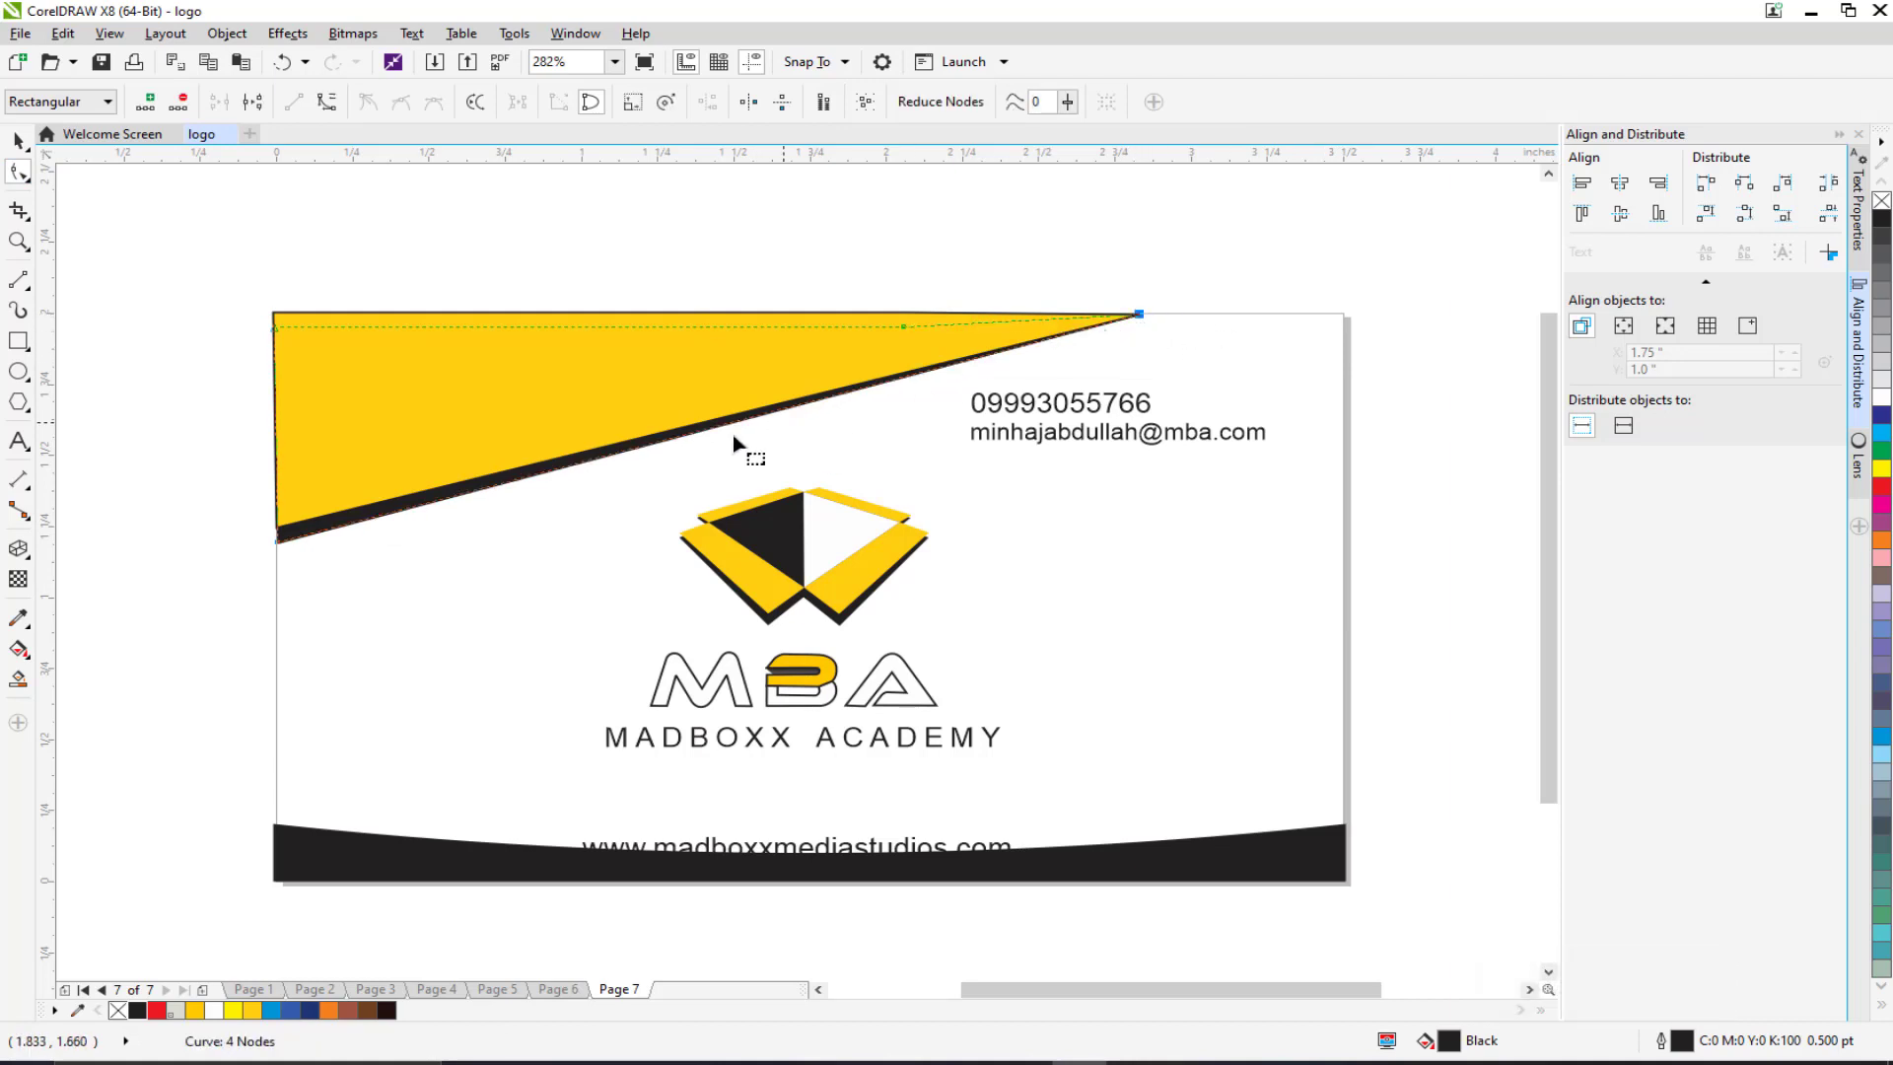
left_click(212, 345)
left_click(18, 141)
left_click(187, 399)
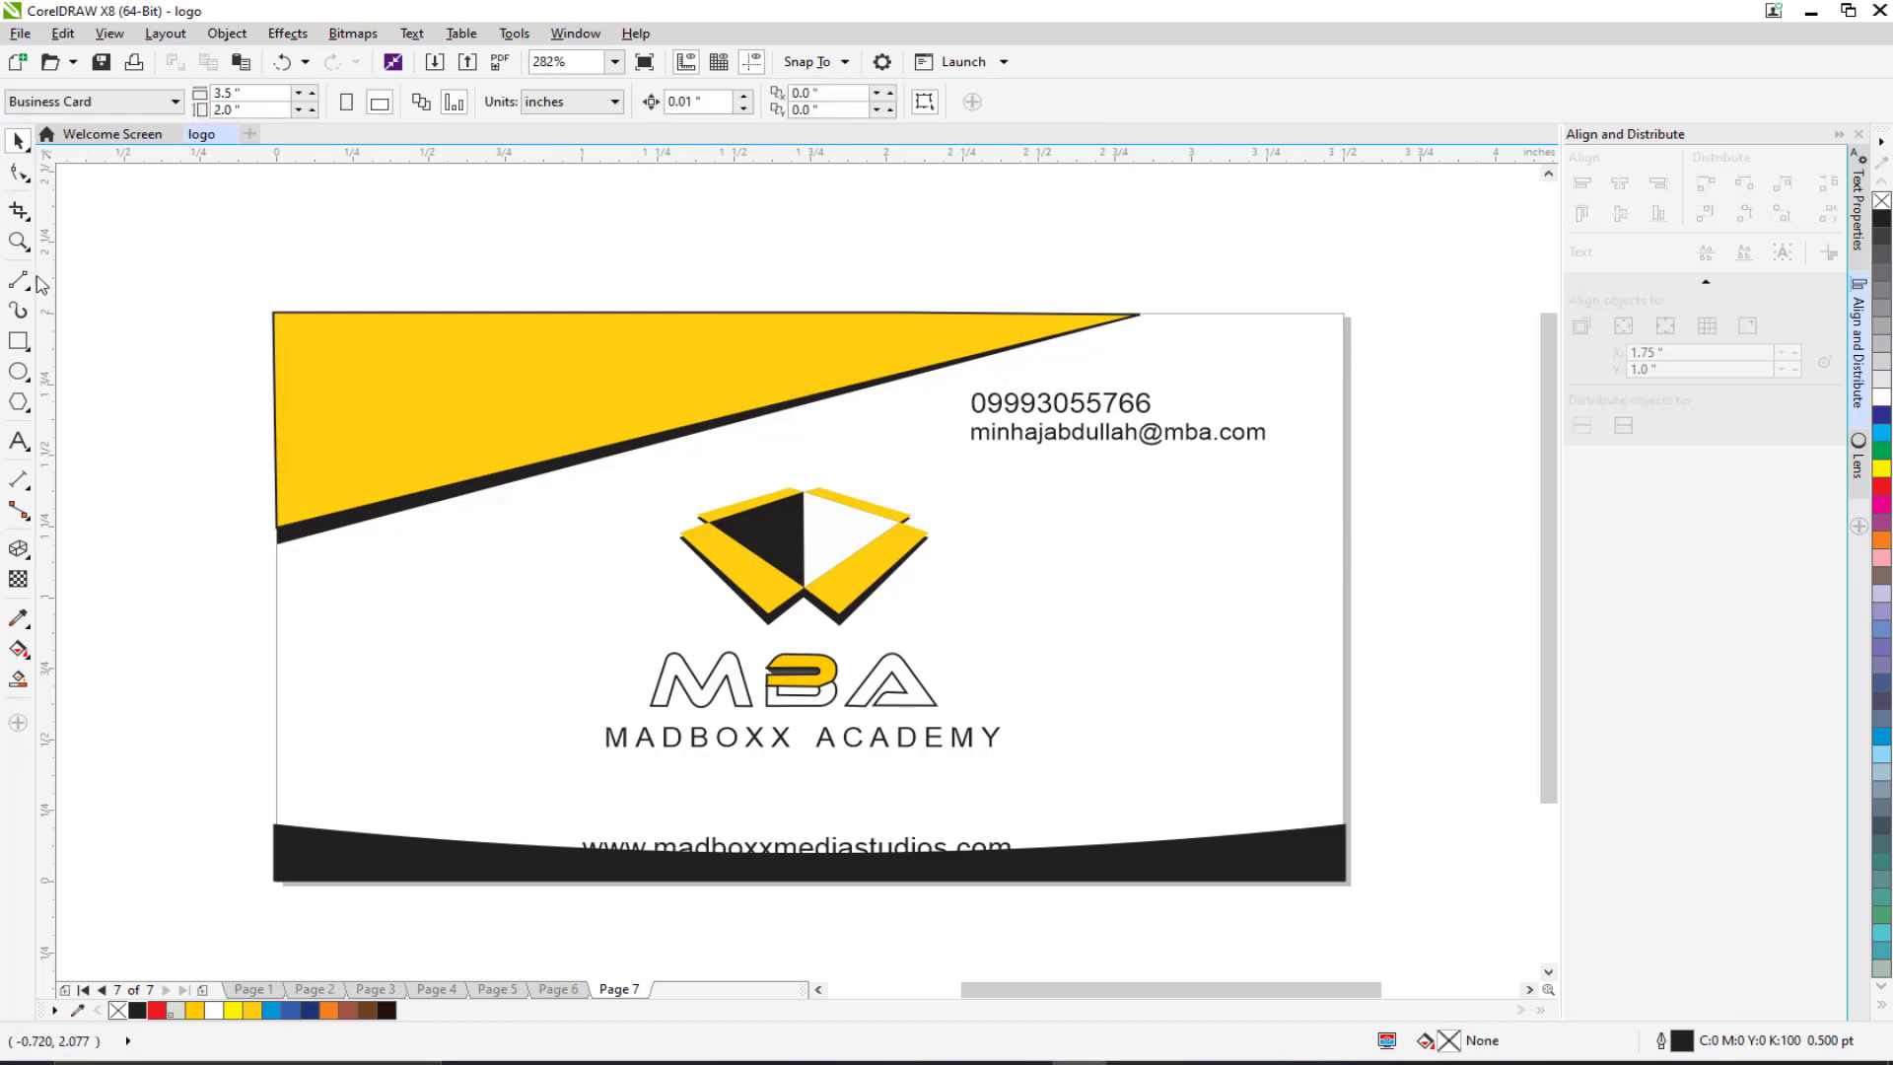
Step: Draw a rectangle over the card's top-right area and convert it to curves
left_click(18, 340)
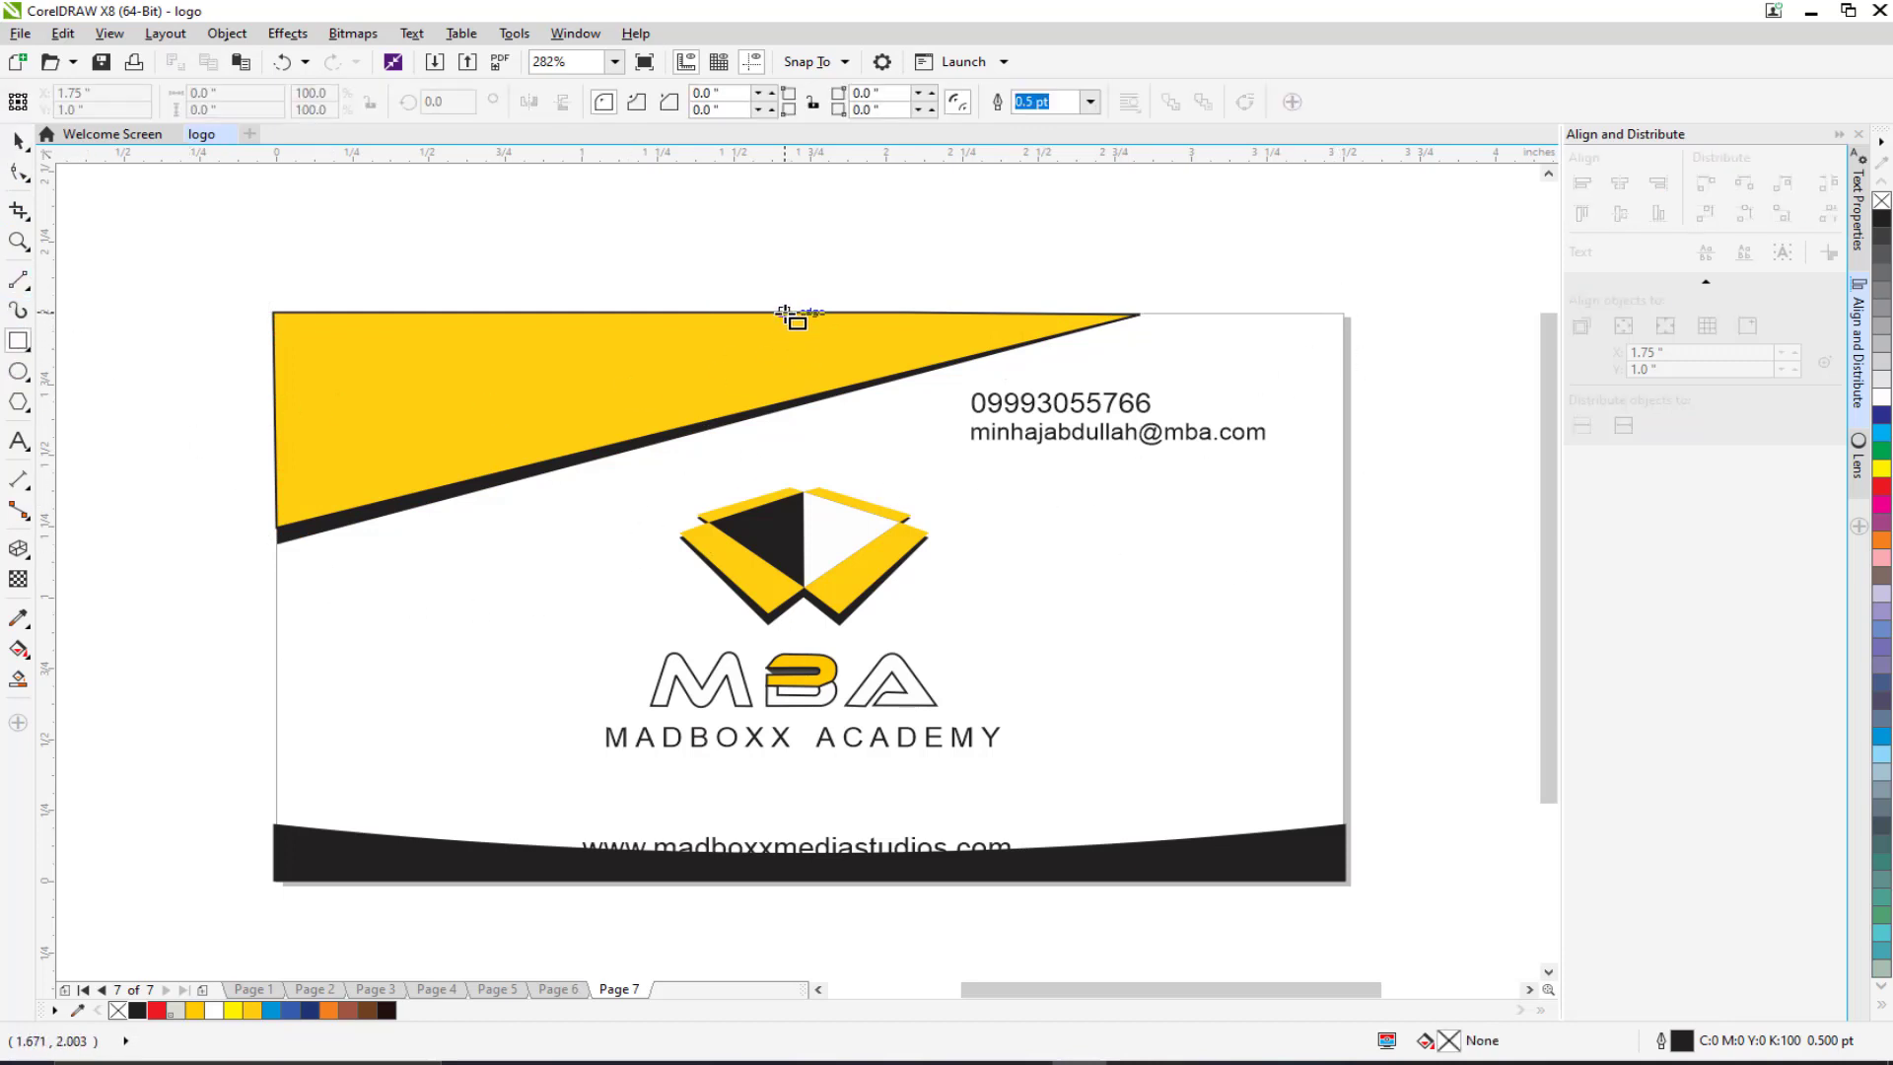
left_click_drag(784, 314, 1348, 490)
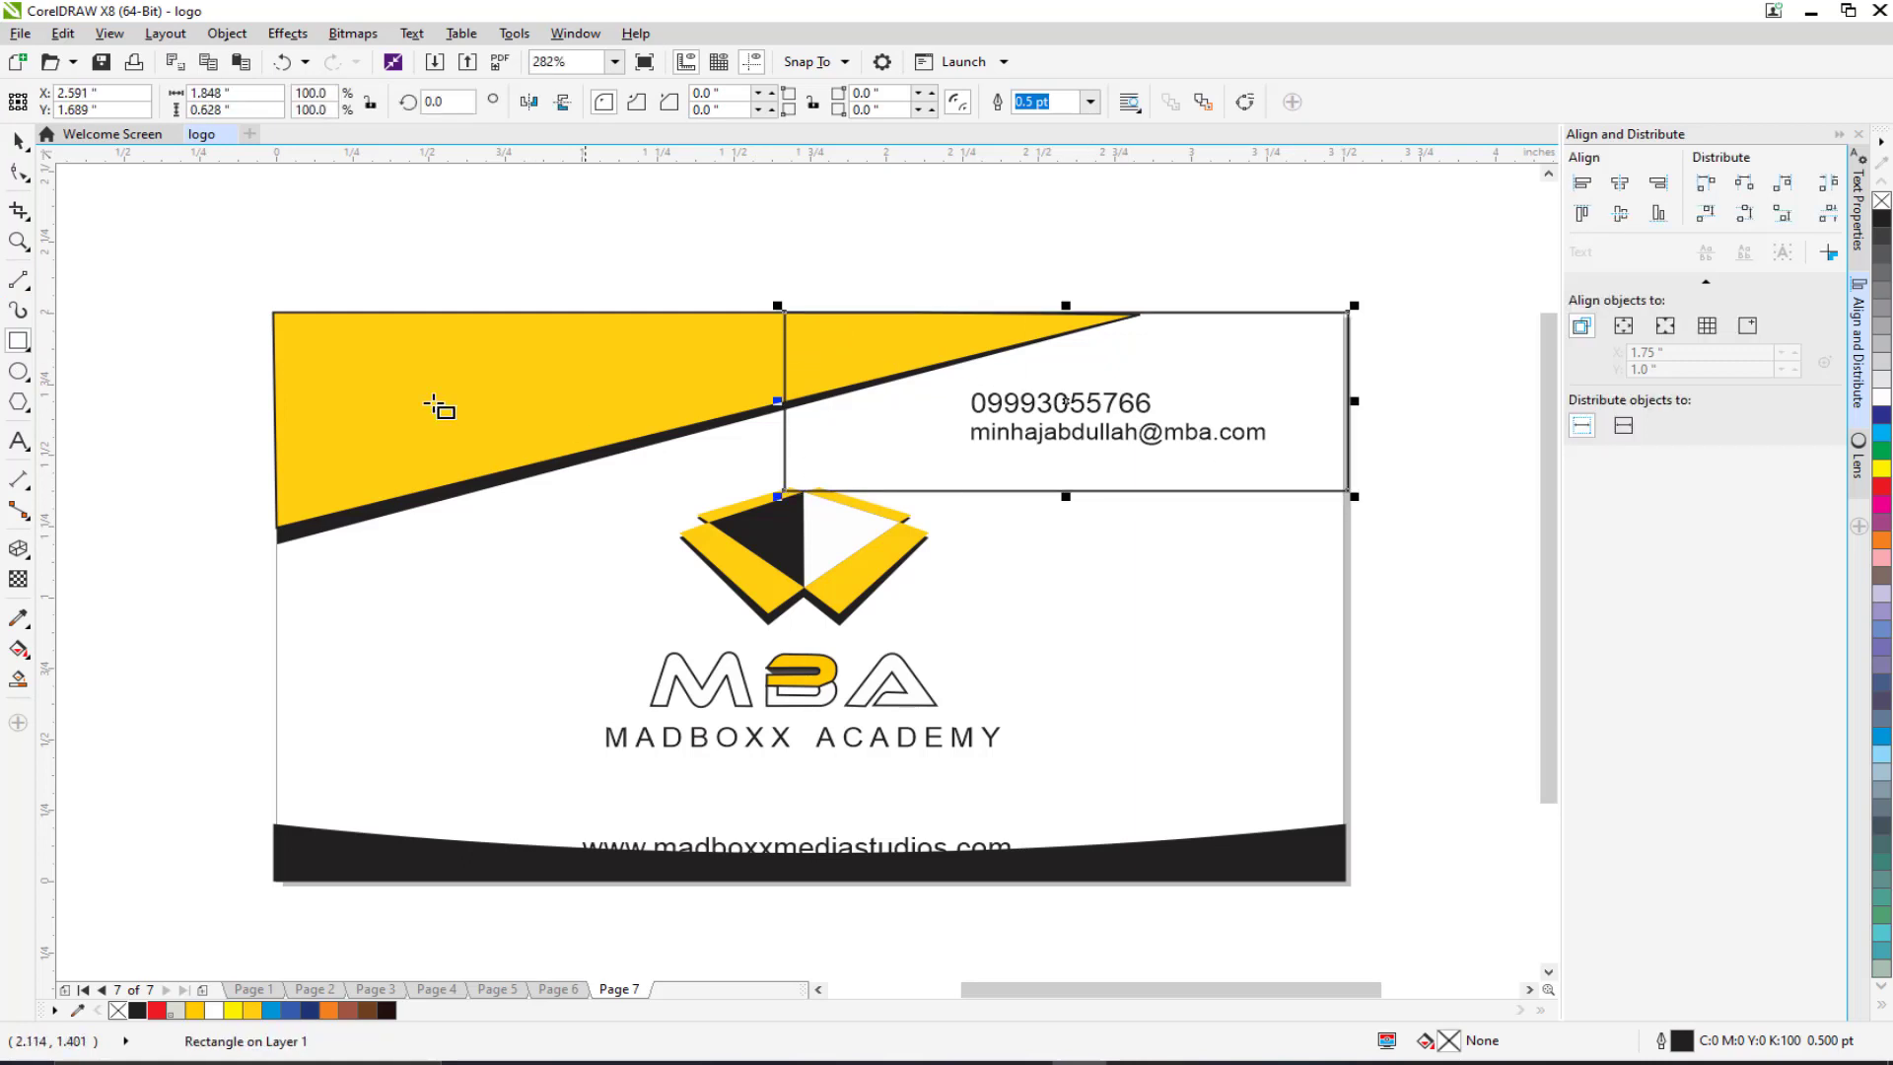
left_click(1242, 104)
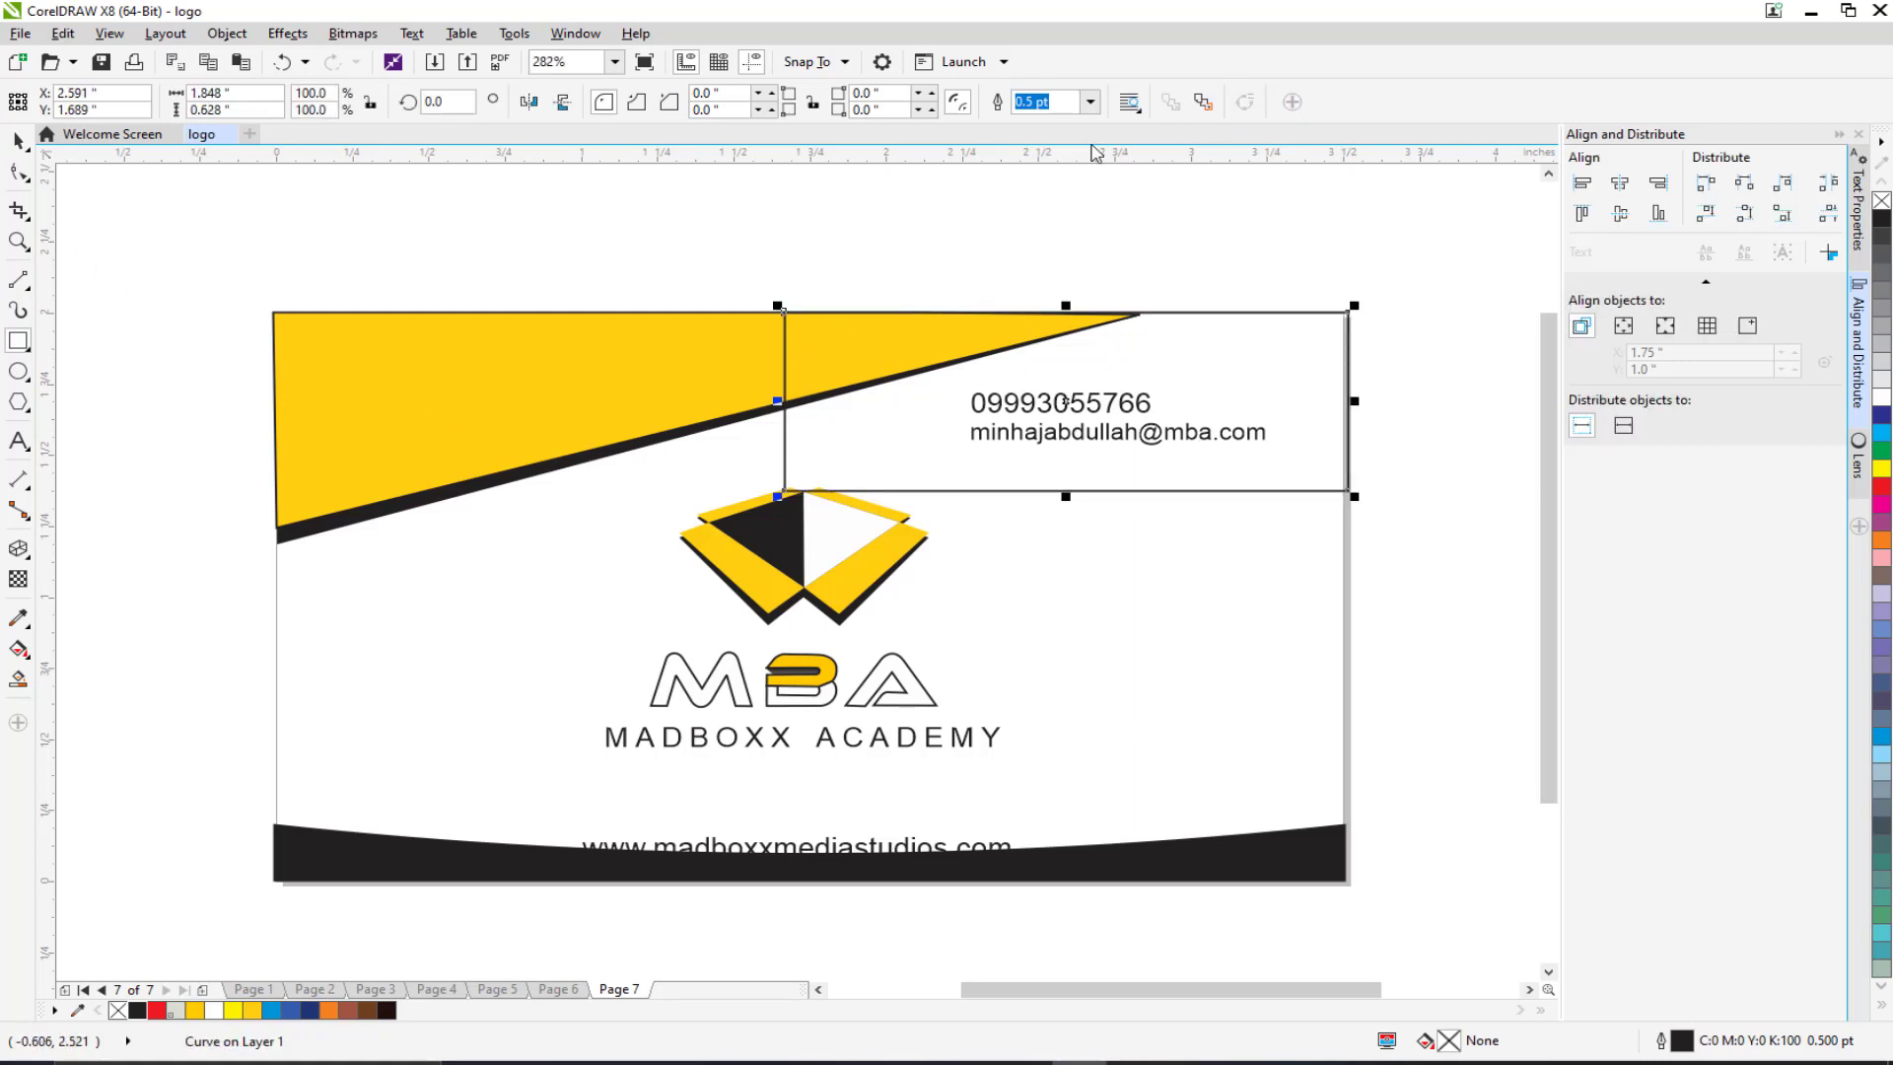
left_click(28, 177)
key("F10")
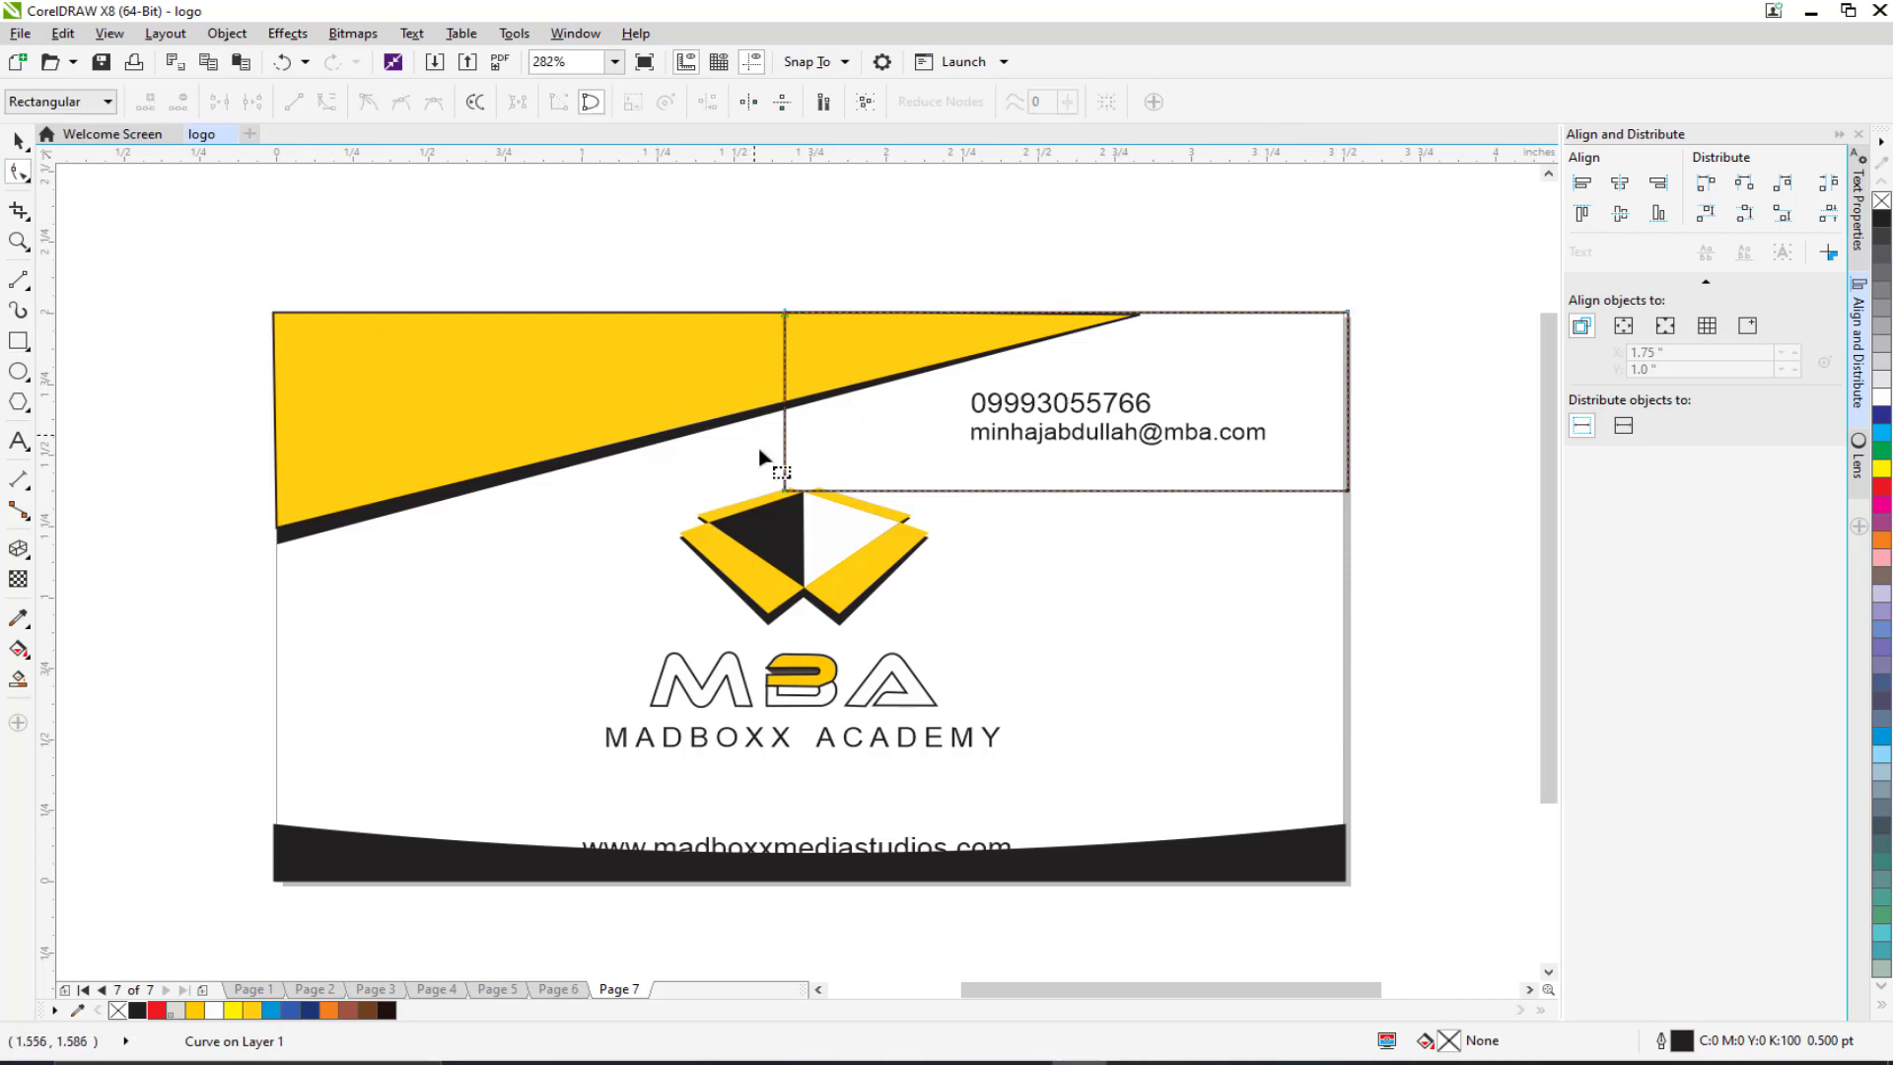
Step: Slant its lower edge from the triangle's edge down to the card's right side
left_click_drag(784, 493, 784, 376)
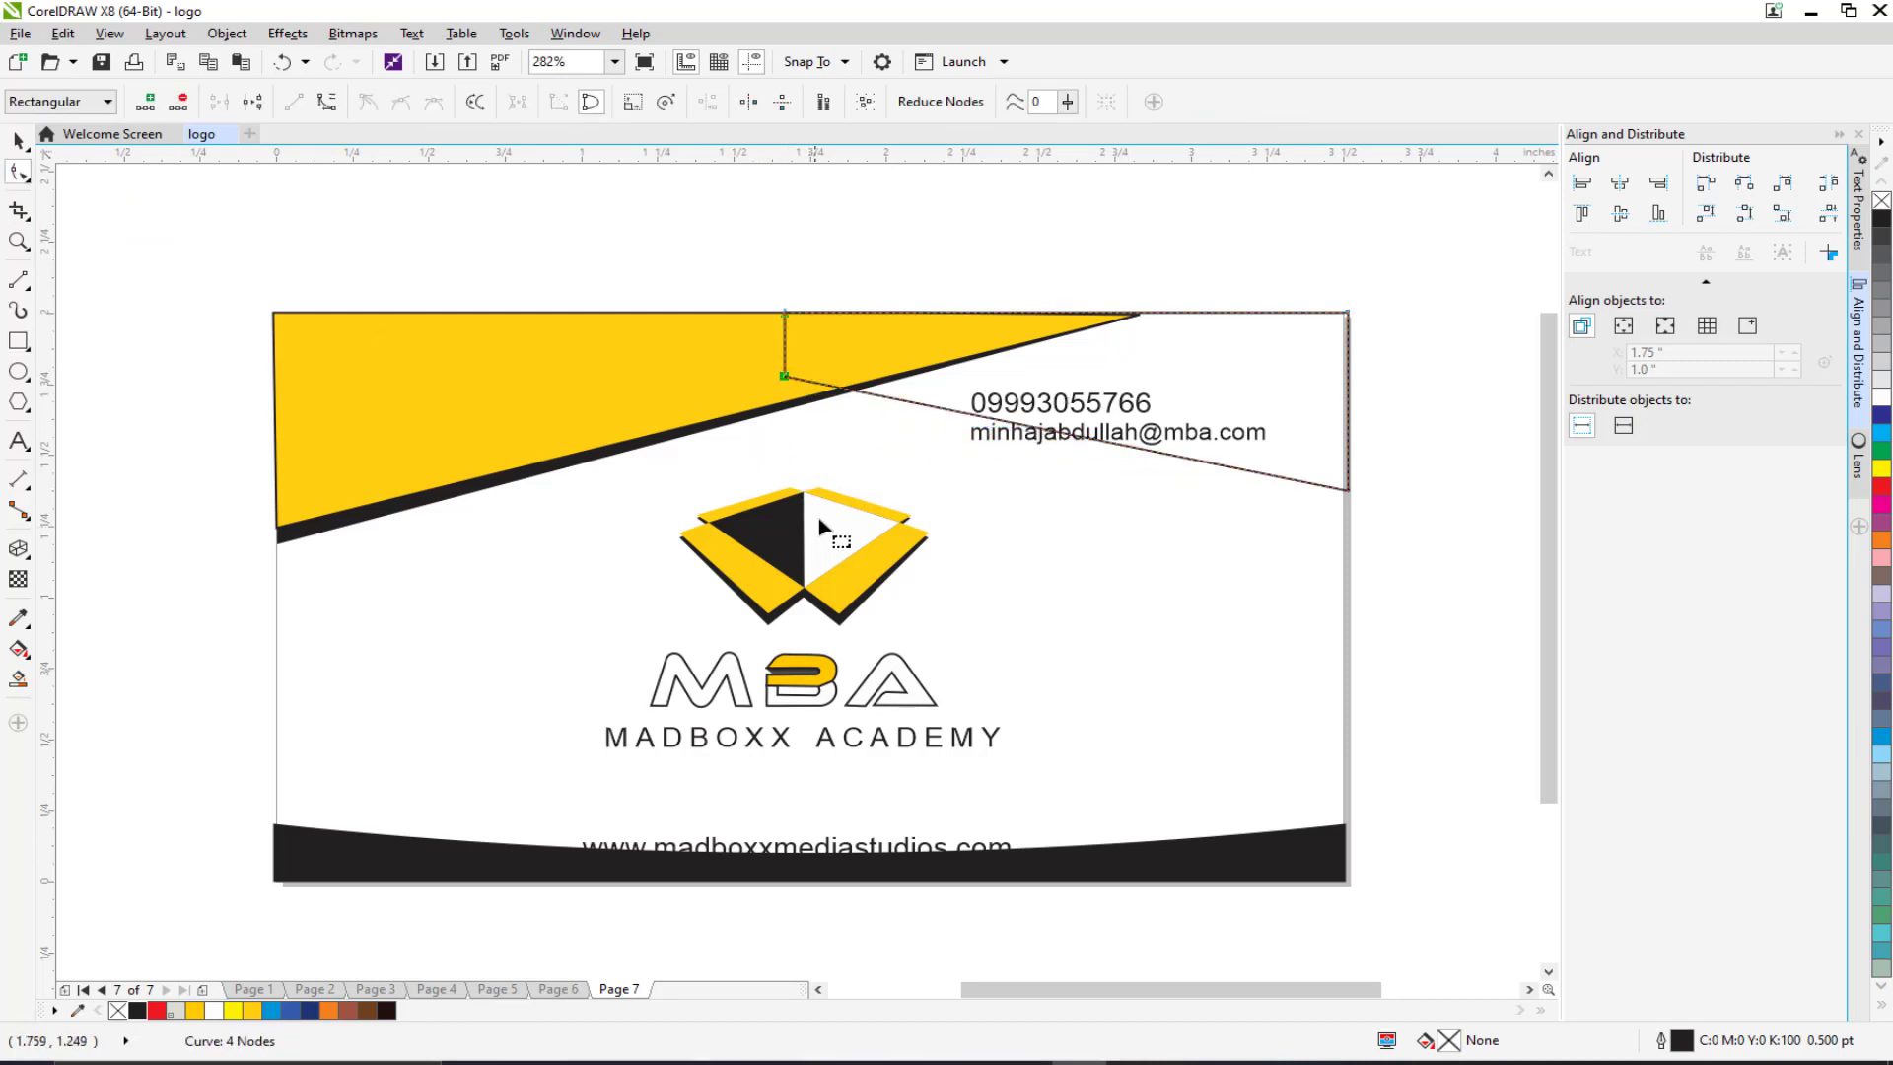
left_click(1348, 491)
left_click_drag(1348, 491, 1346, 560)
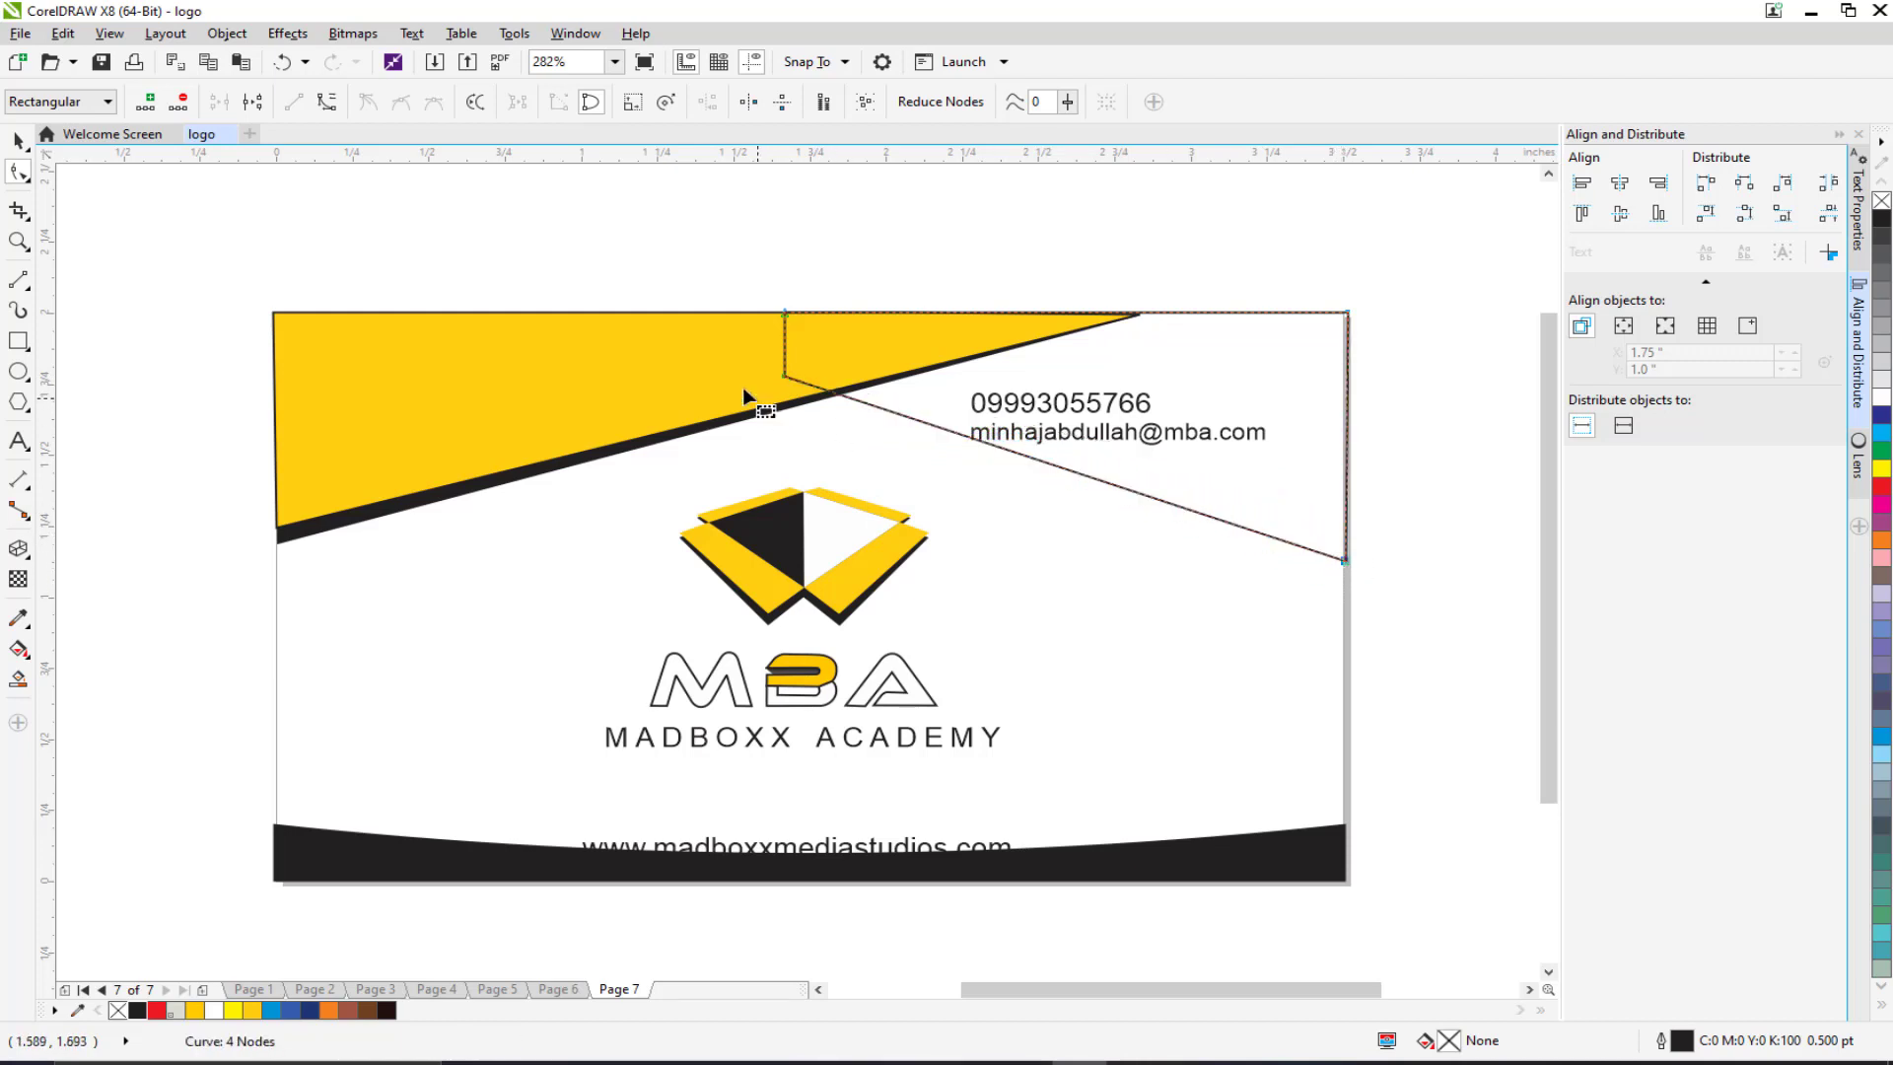
left_click_drag(778, 371, 776, 389)
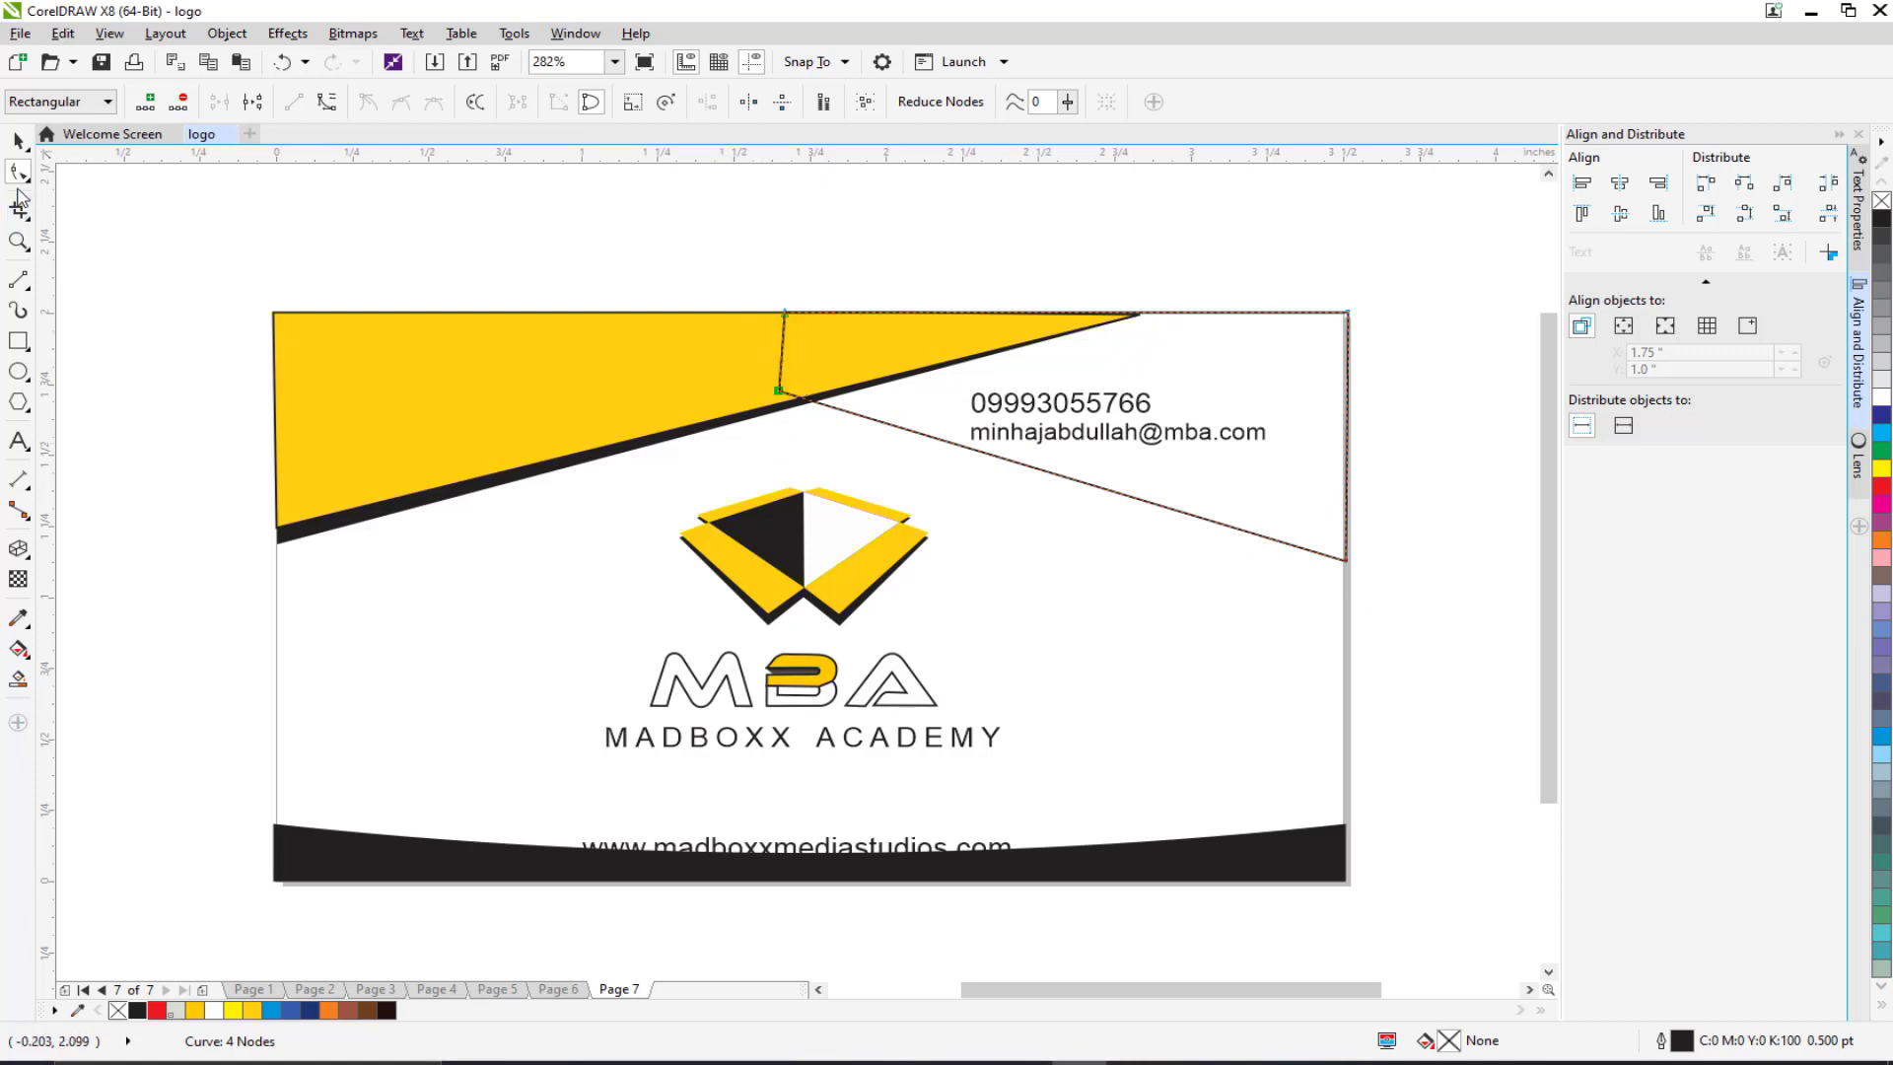
key("space")
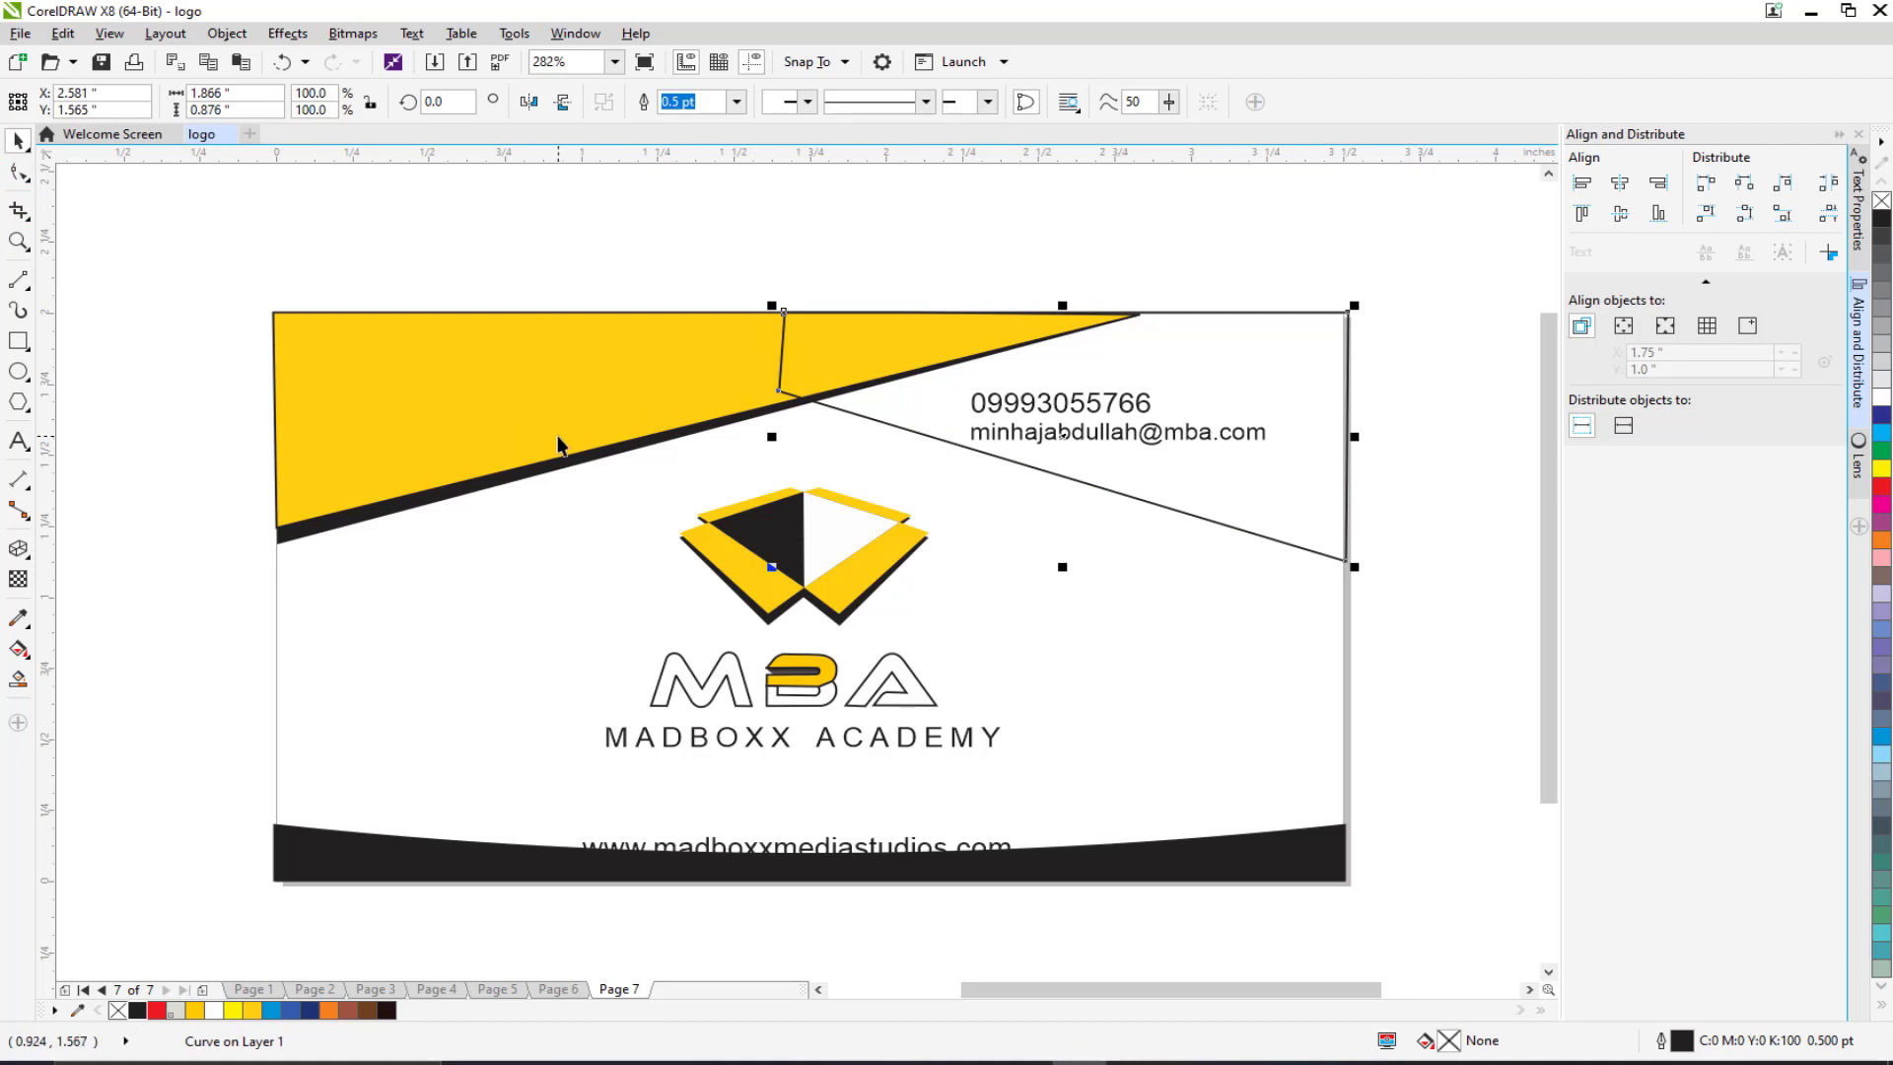
Step: Fill the top-right shape with a light orange shade
left_click(252, 1011)
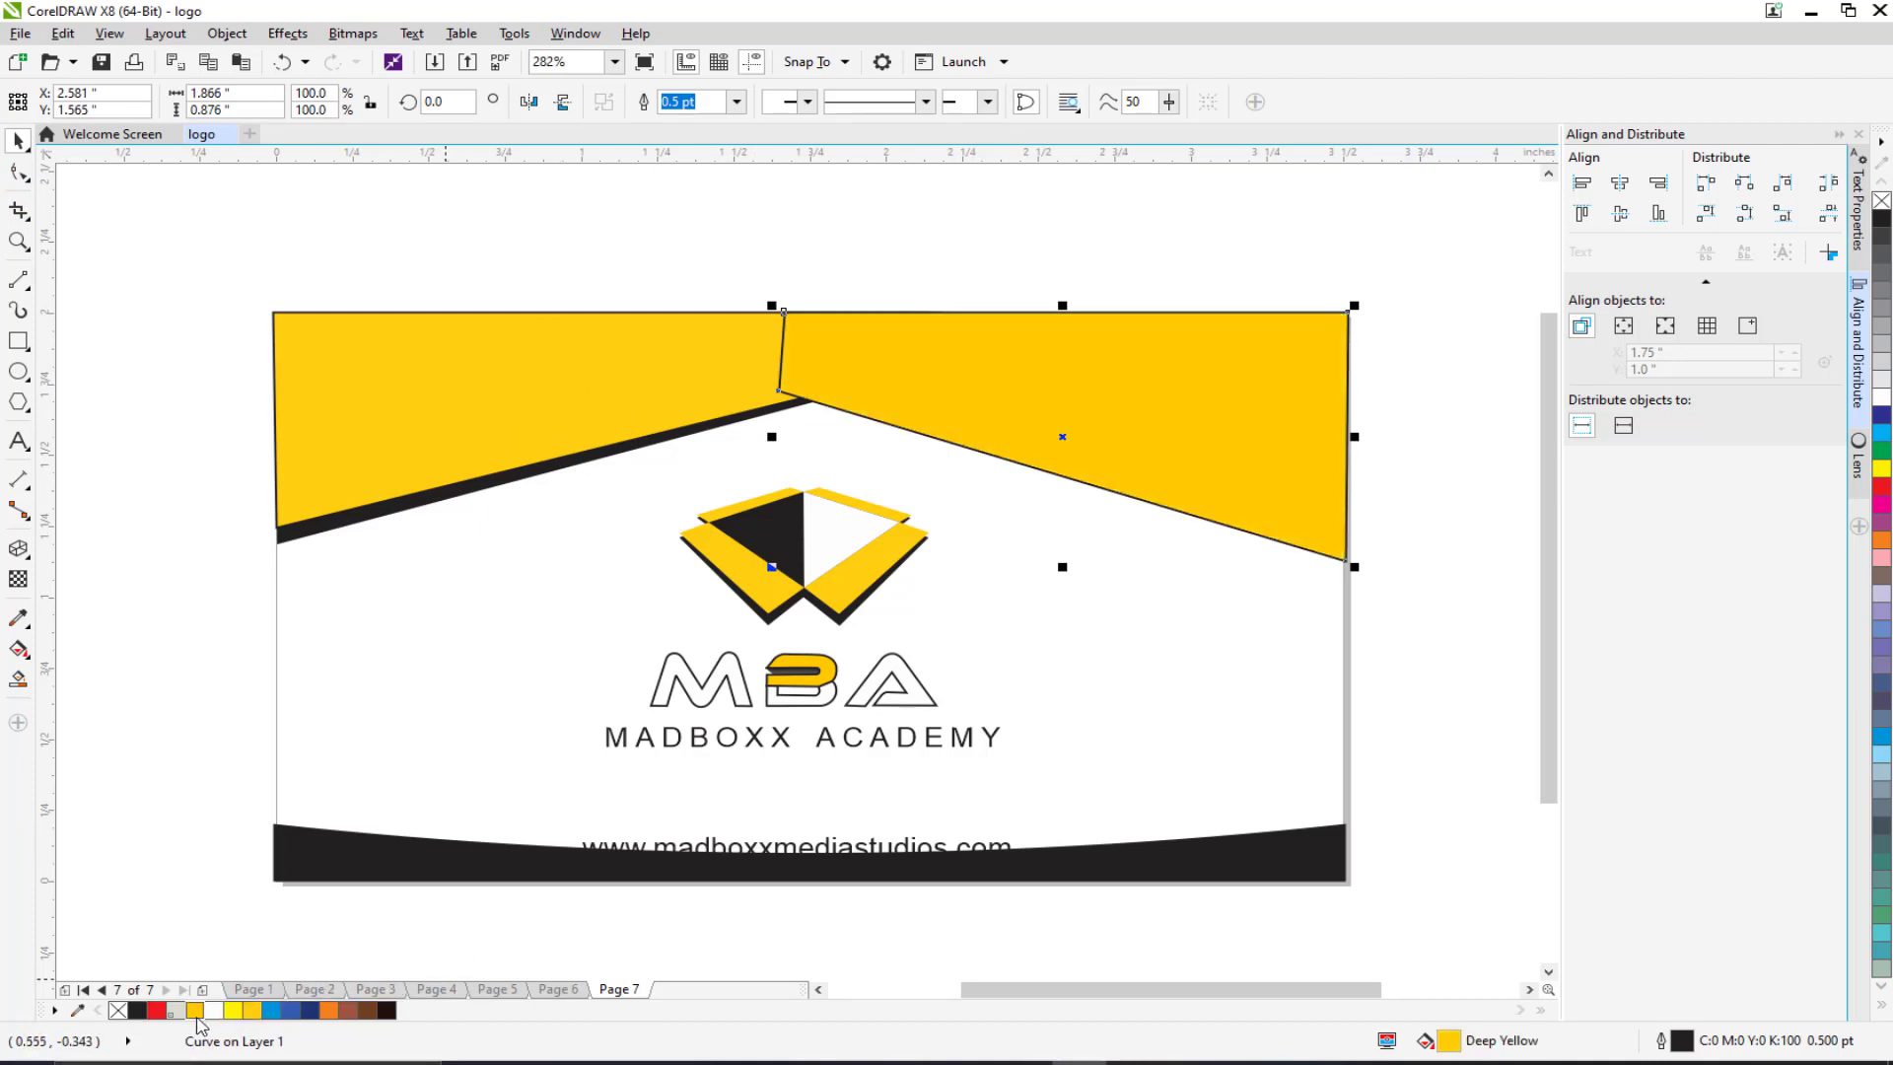
left_click(252, 1012)
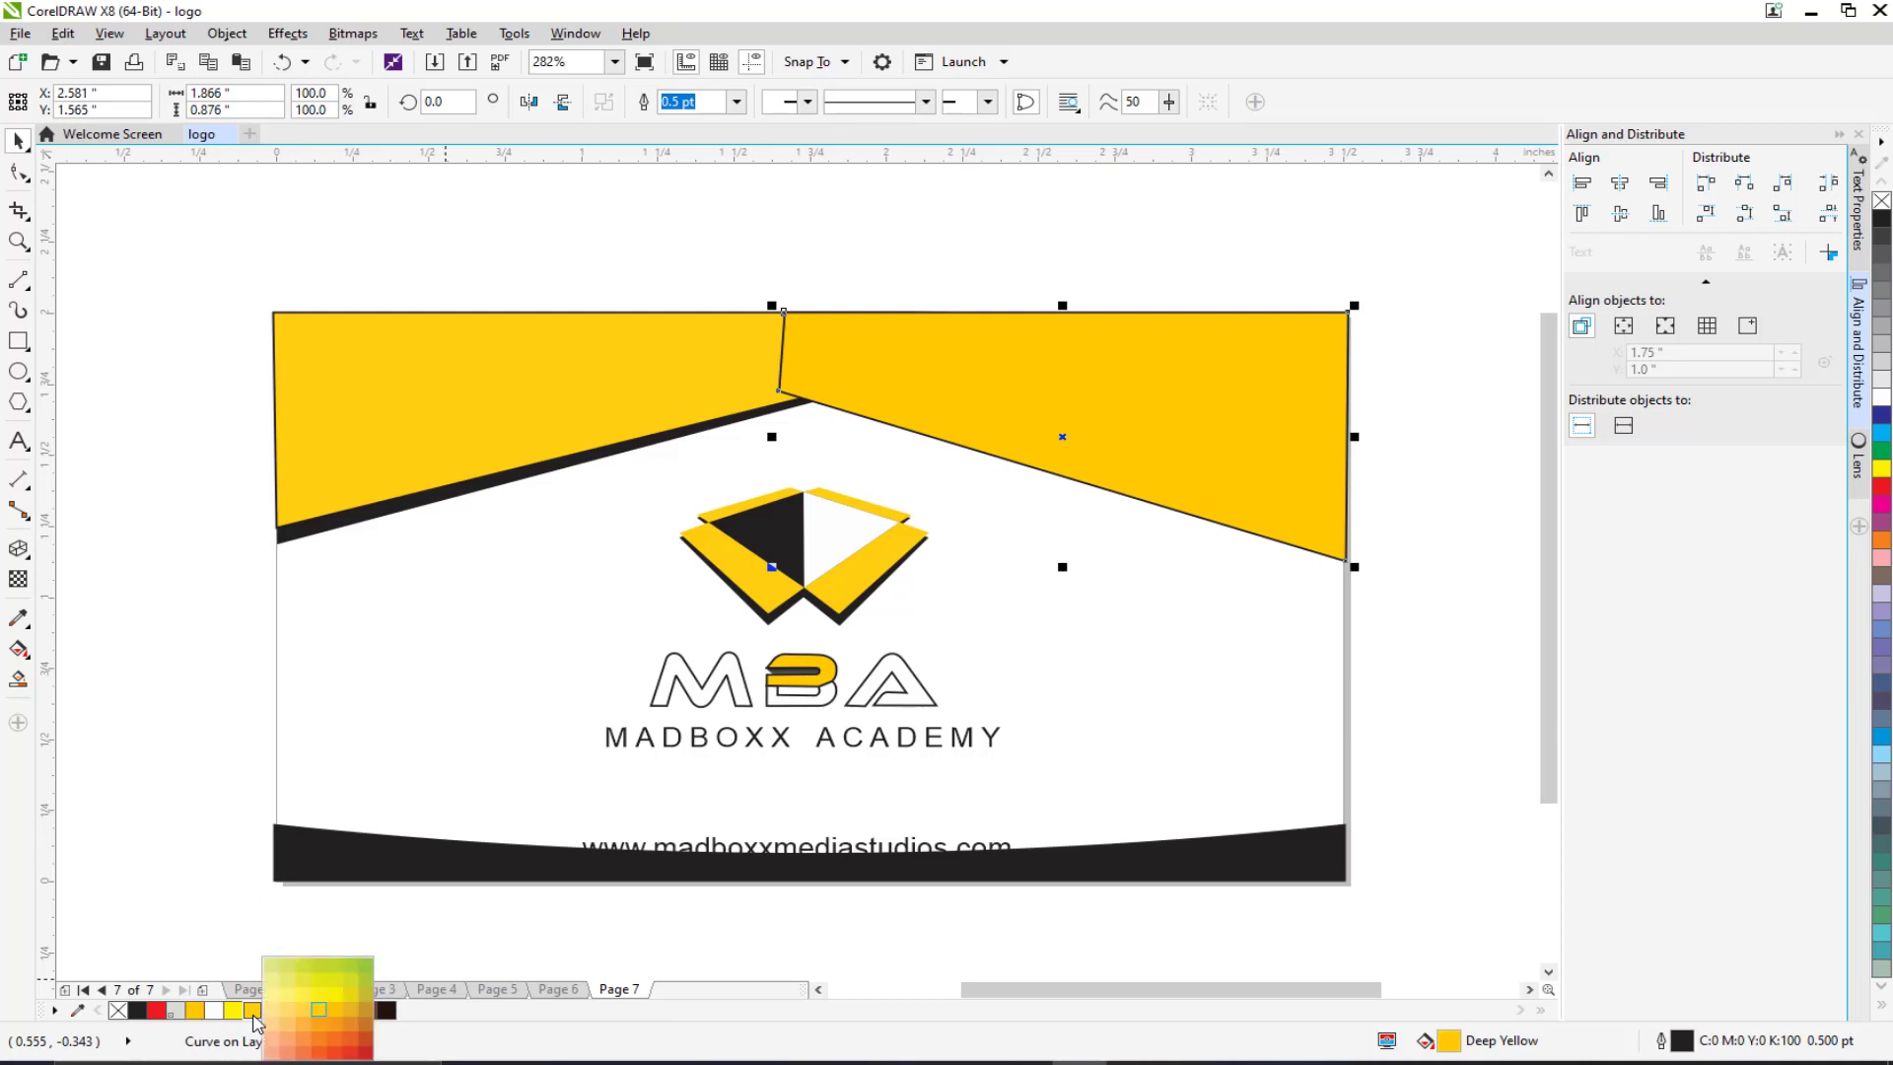
left_click(350, 1033)
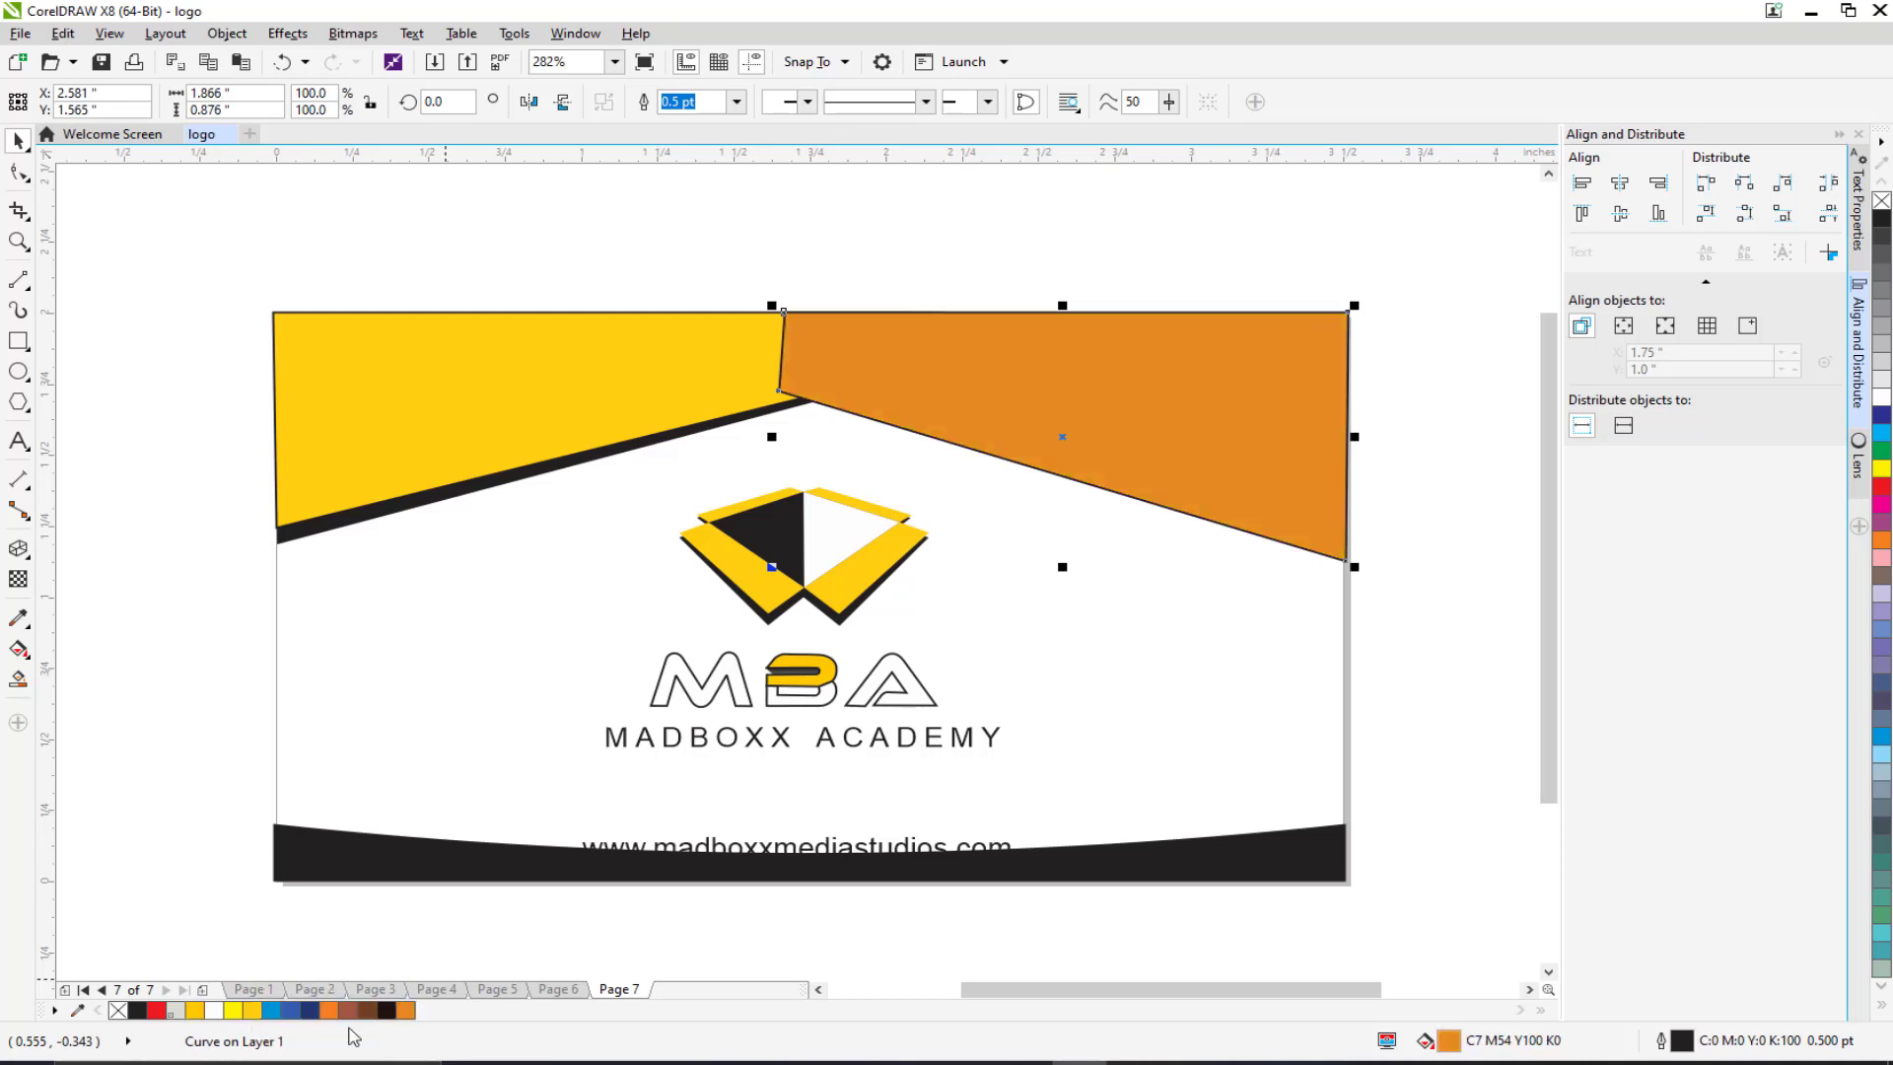
left_click(402, 1013)
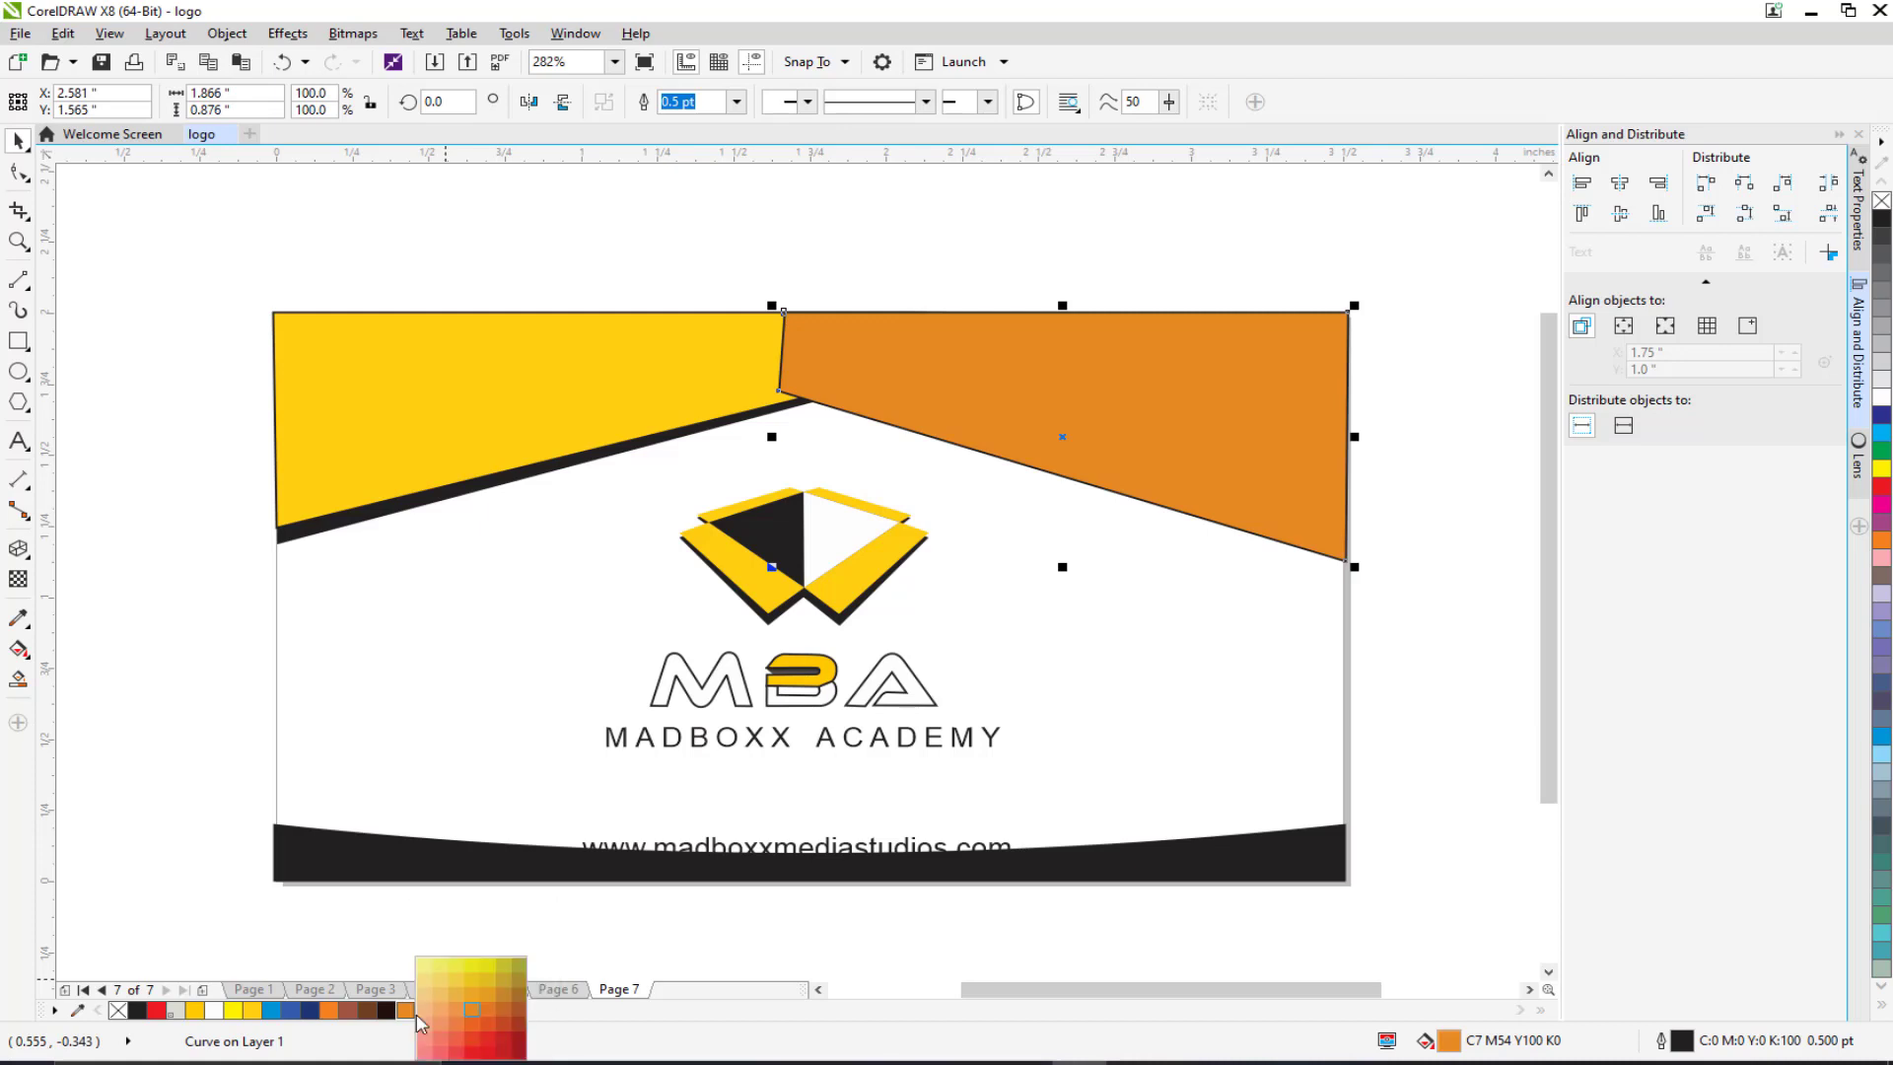
left_click(488, 997)
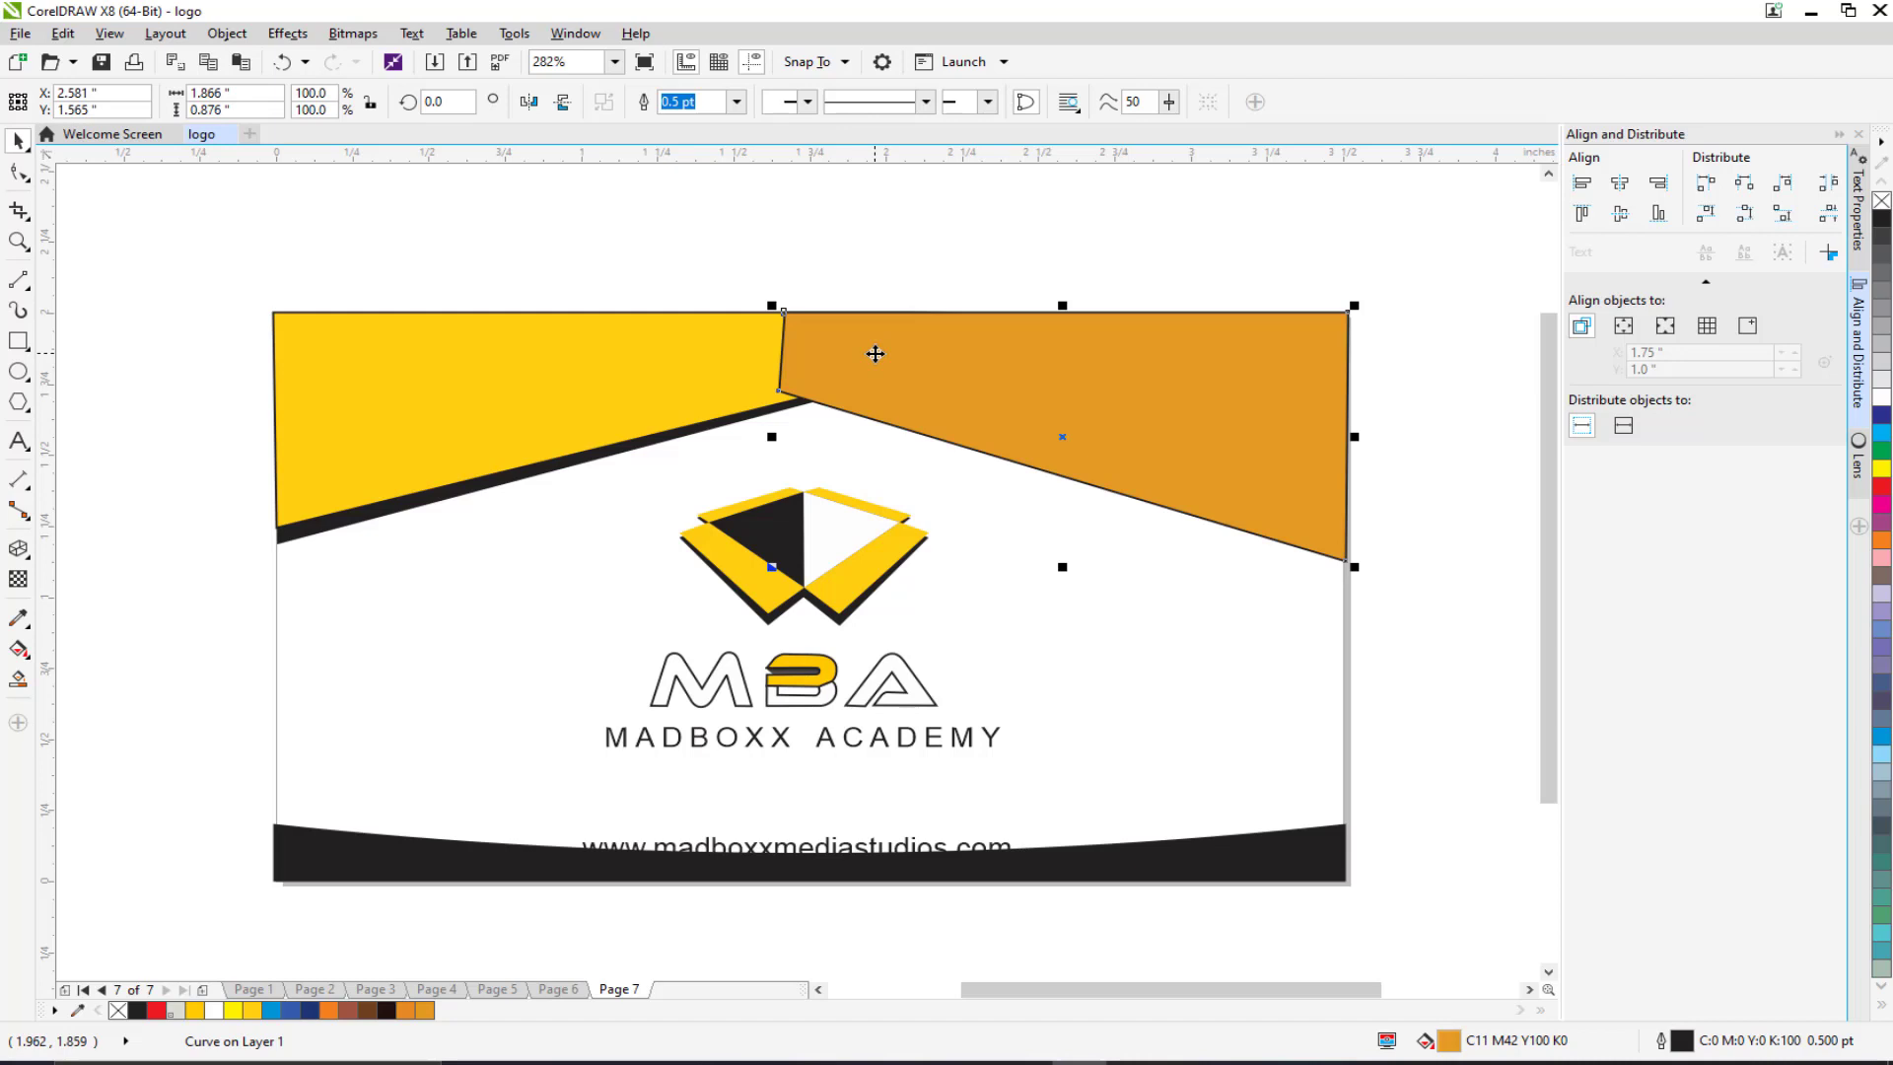
Step: Place the orange shape behind the yellow triangle
right_click(875, 353)
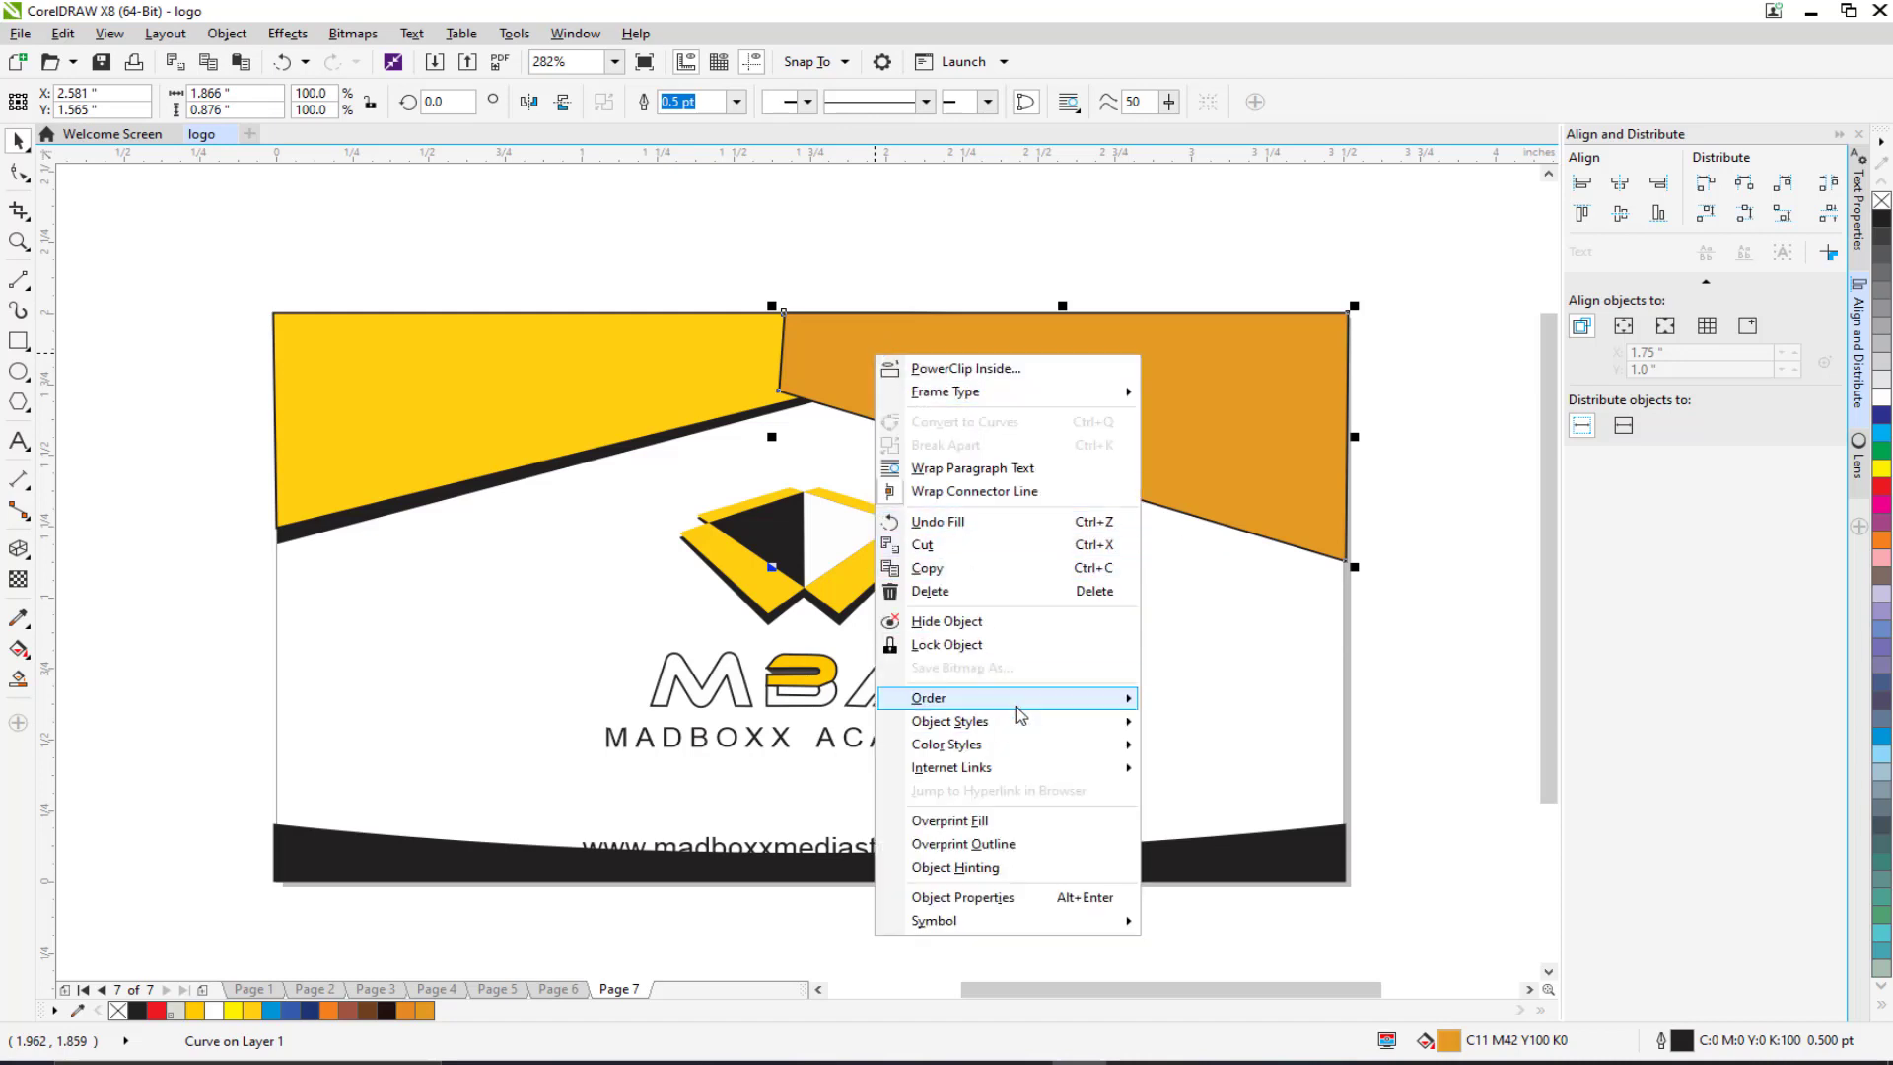
mouse_move(1020, 700)
left_click(1183, 874)
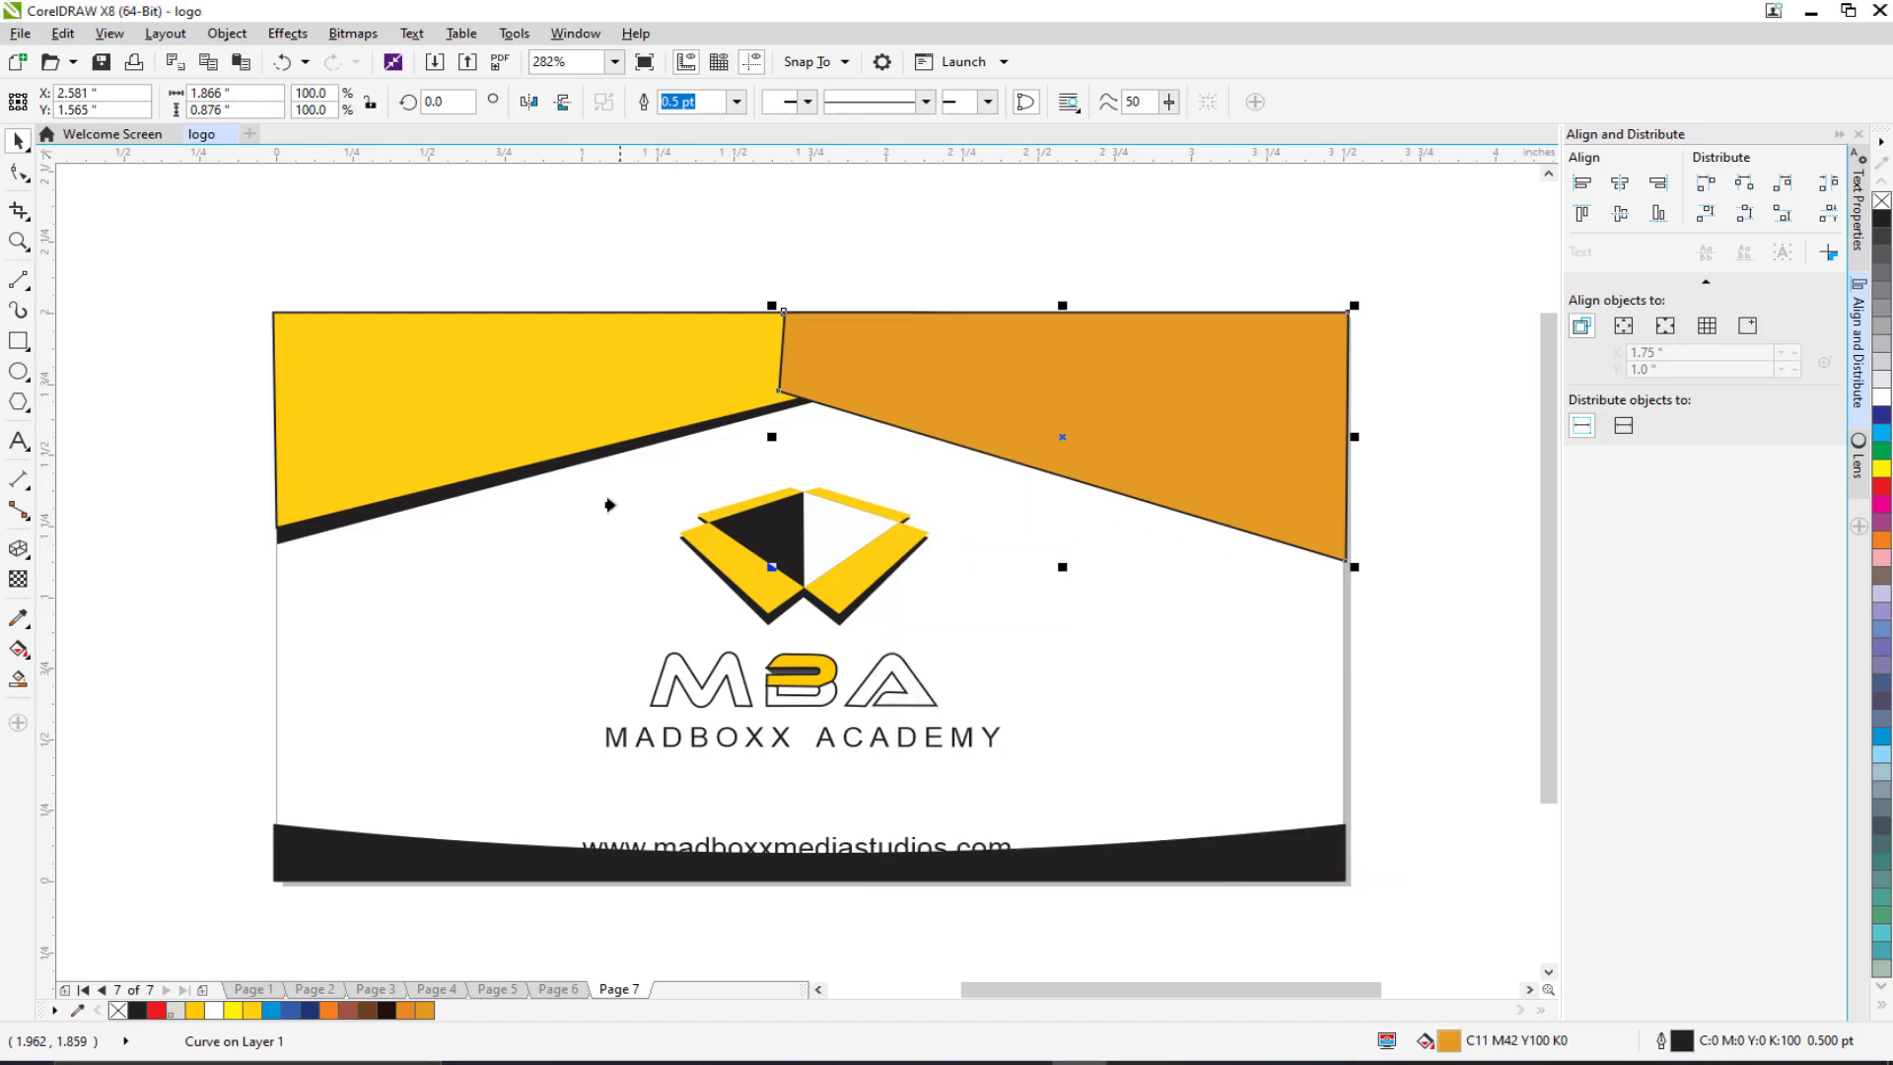
left_click(585, 458)
left_click(631, 284)
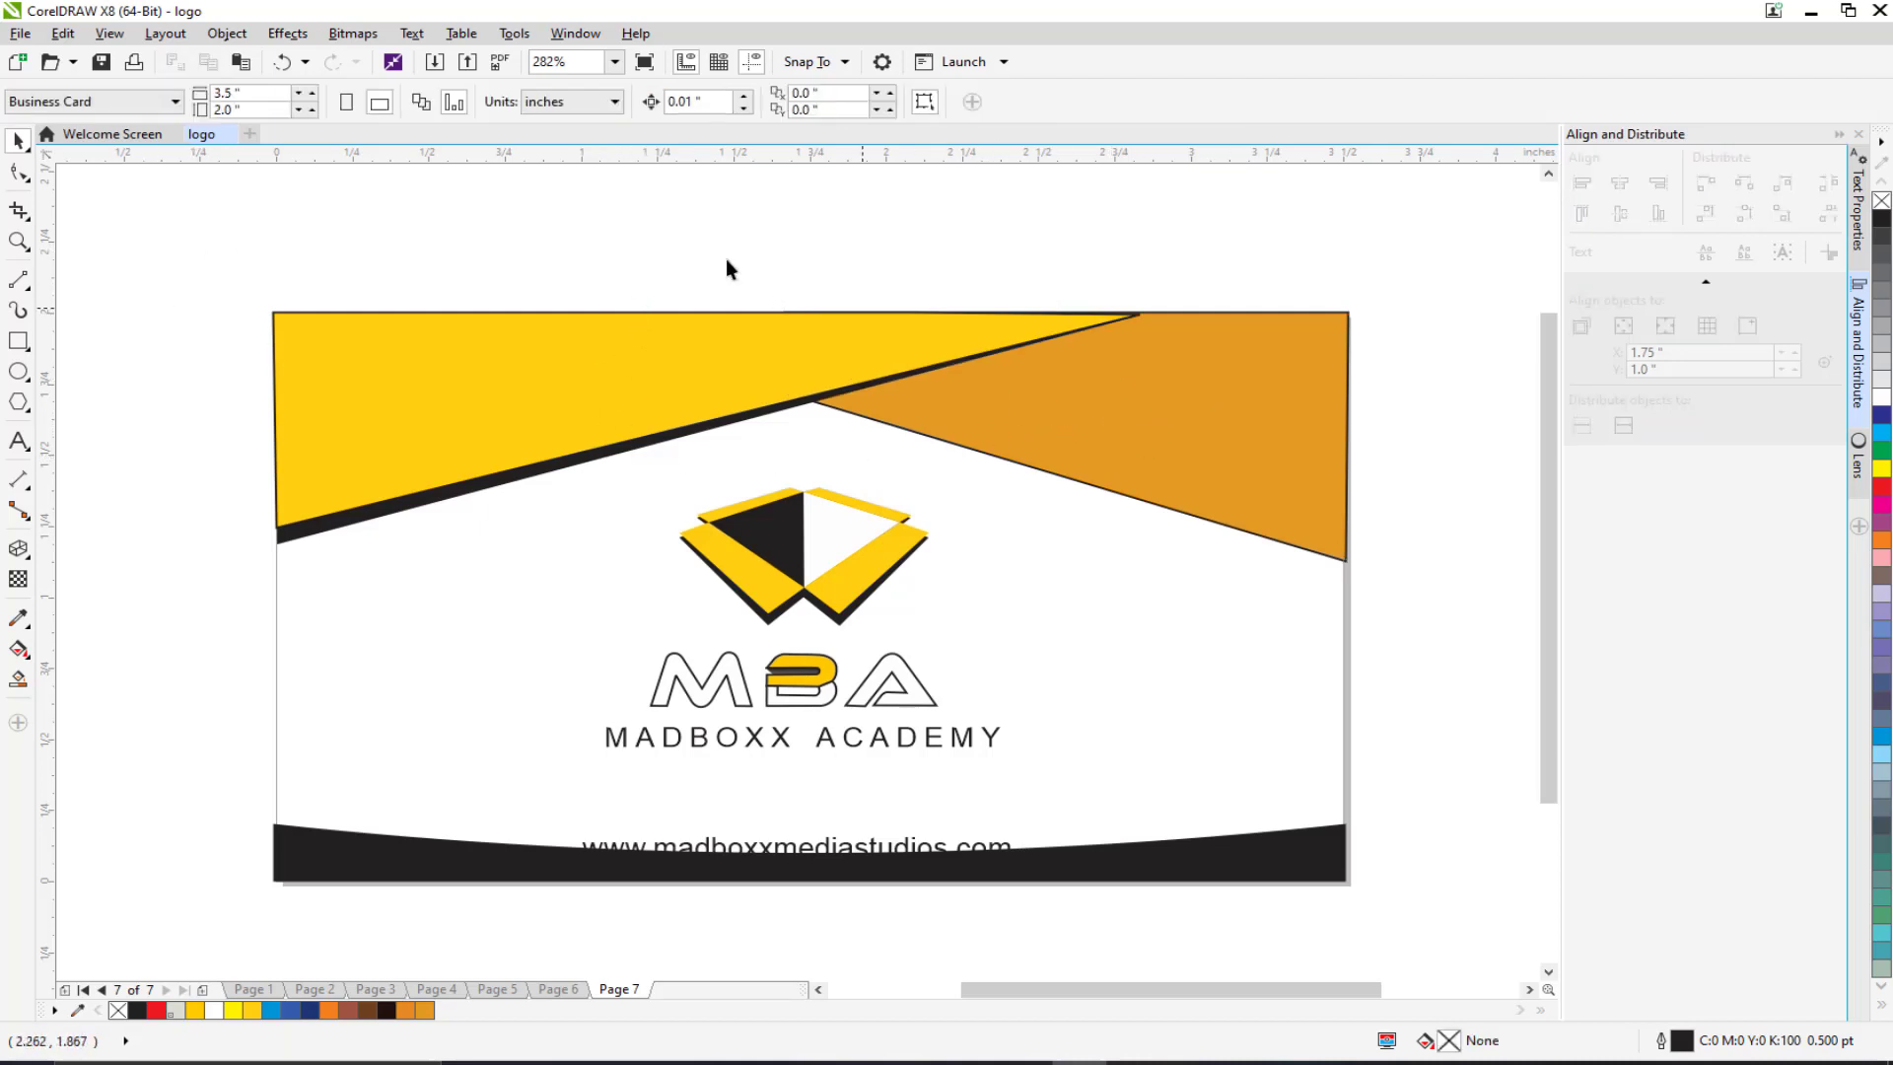
Step: Duplicate the orange triangle, fill the copy black, and place it behind the orange one
left_click(1134, 416)
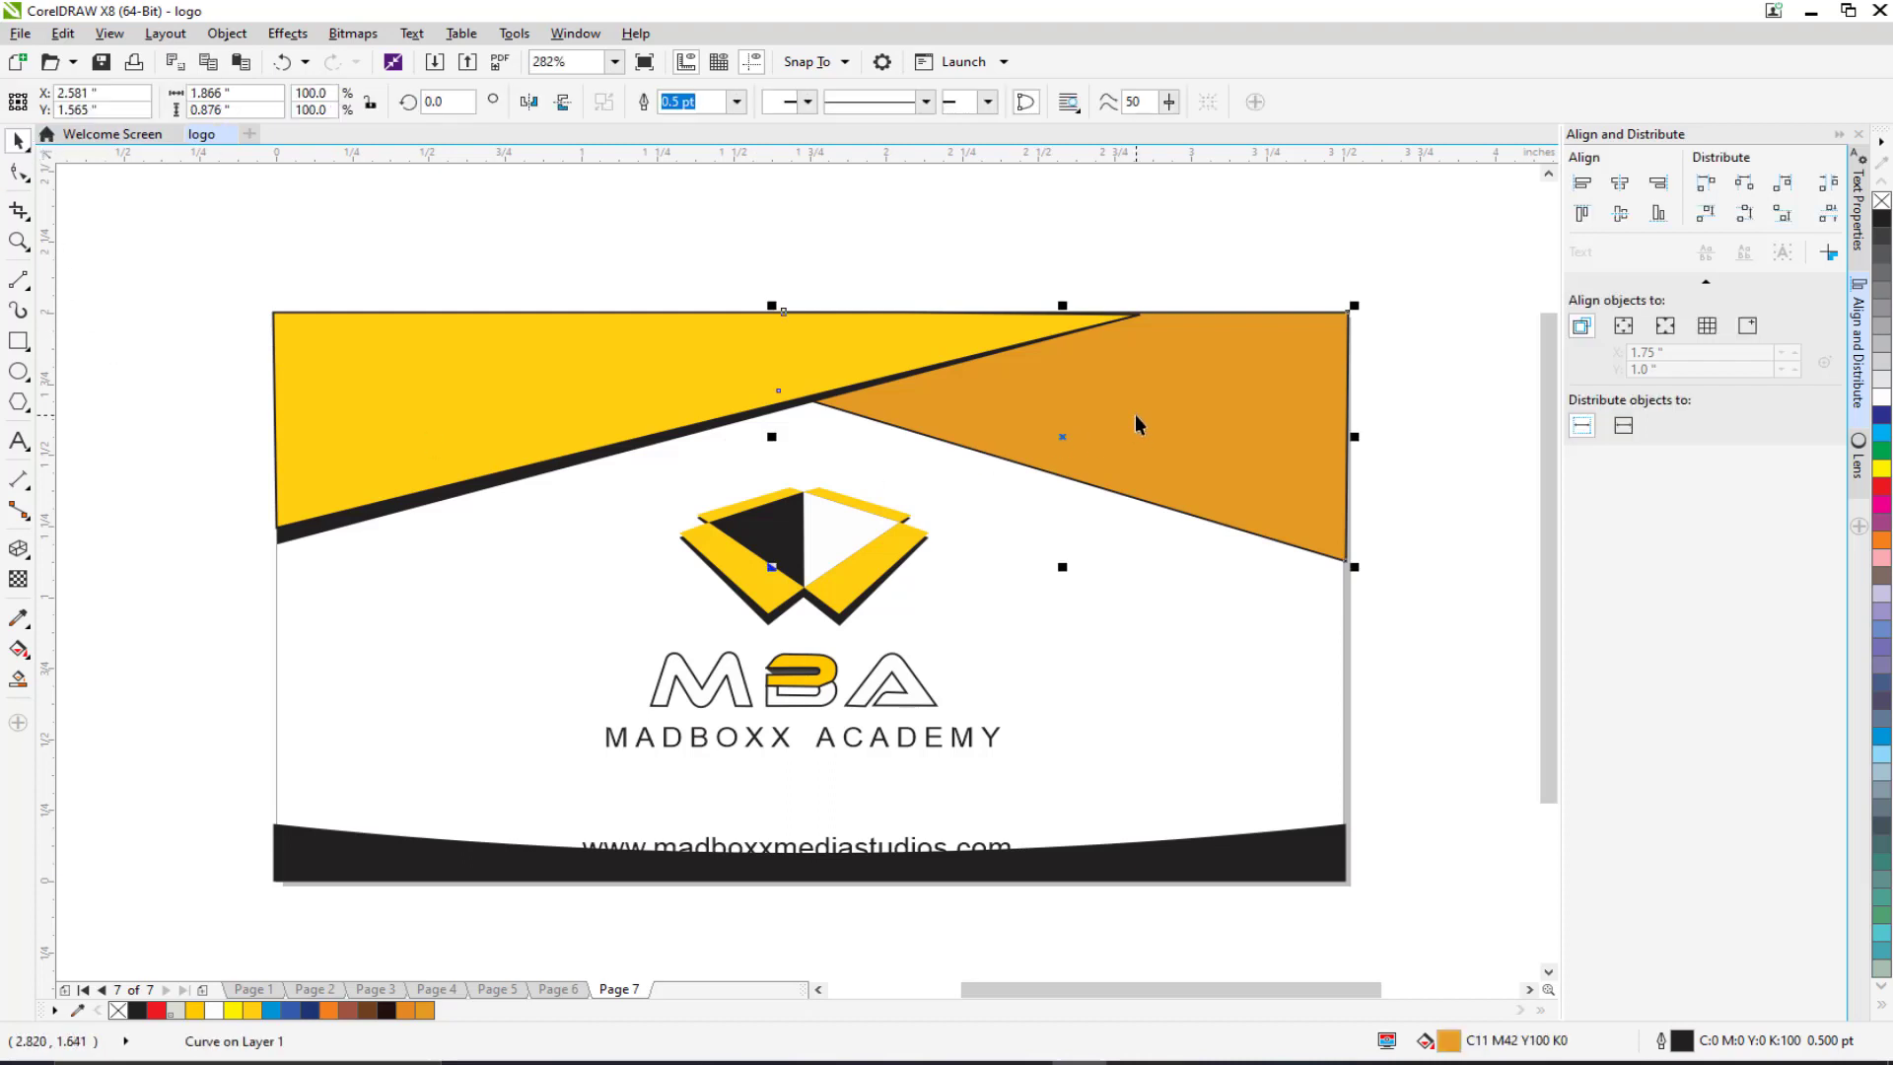
key("Up")
key("Up")
key("ctrl+d")
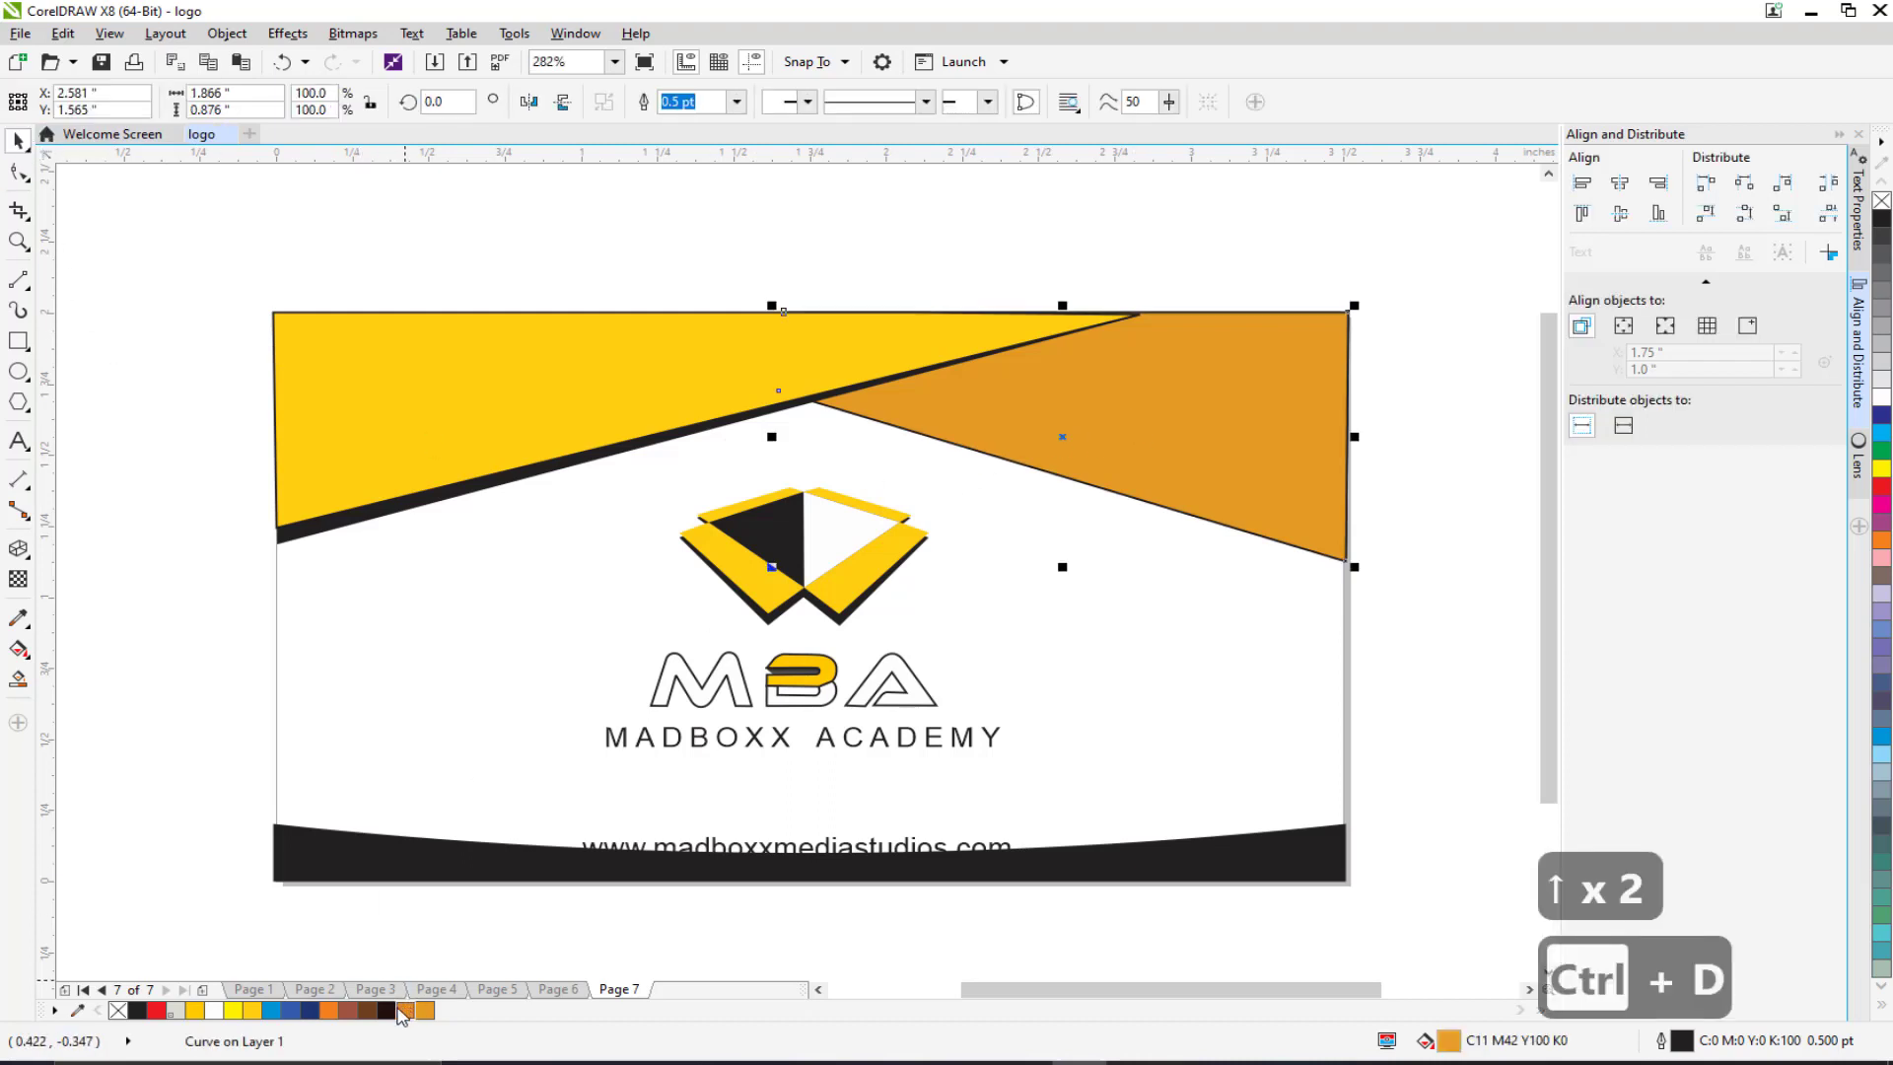
left_click(388, 1011)
left_click_drag(1002, 414, 992, 424)
left_click(139, 1012)
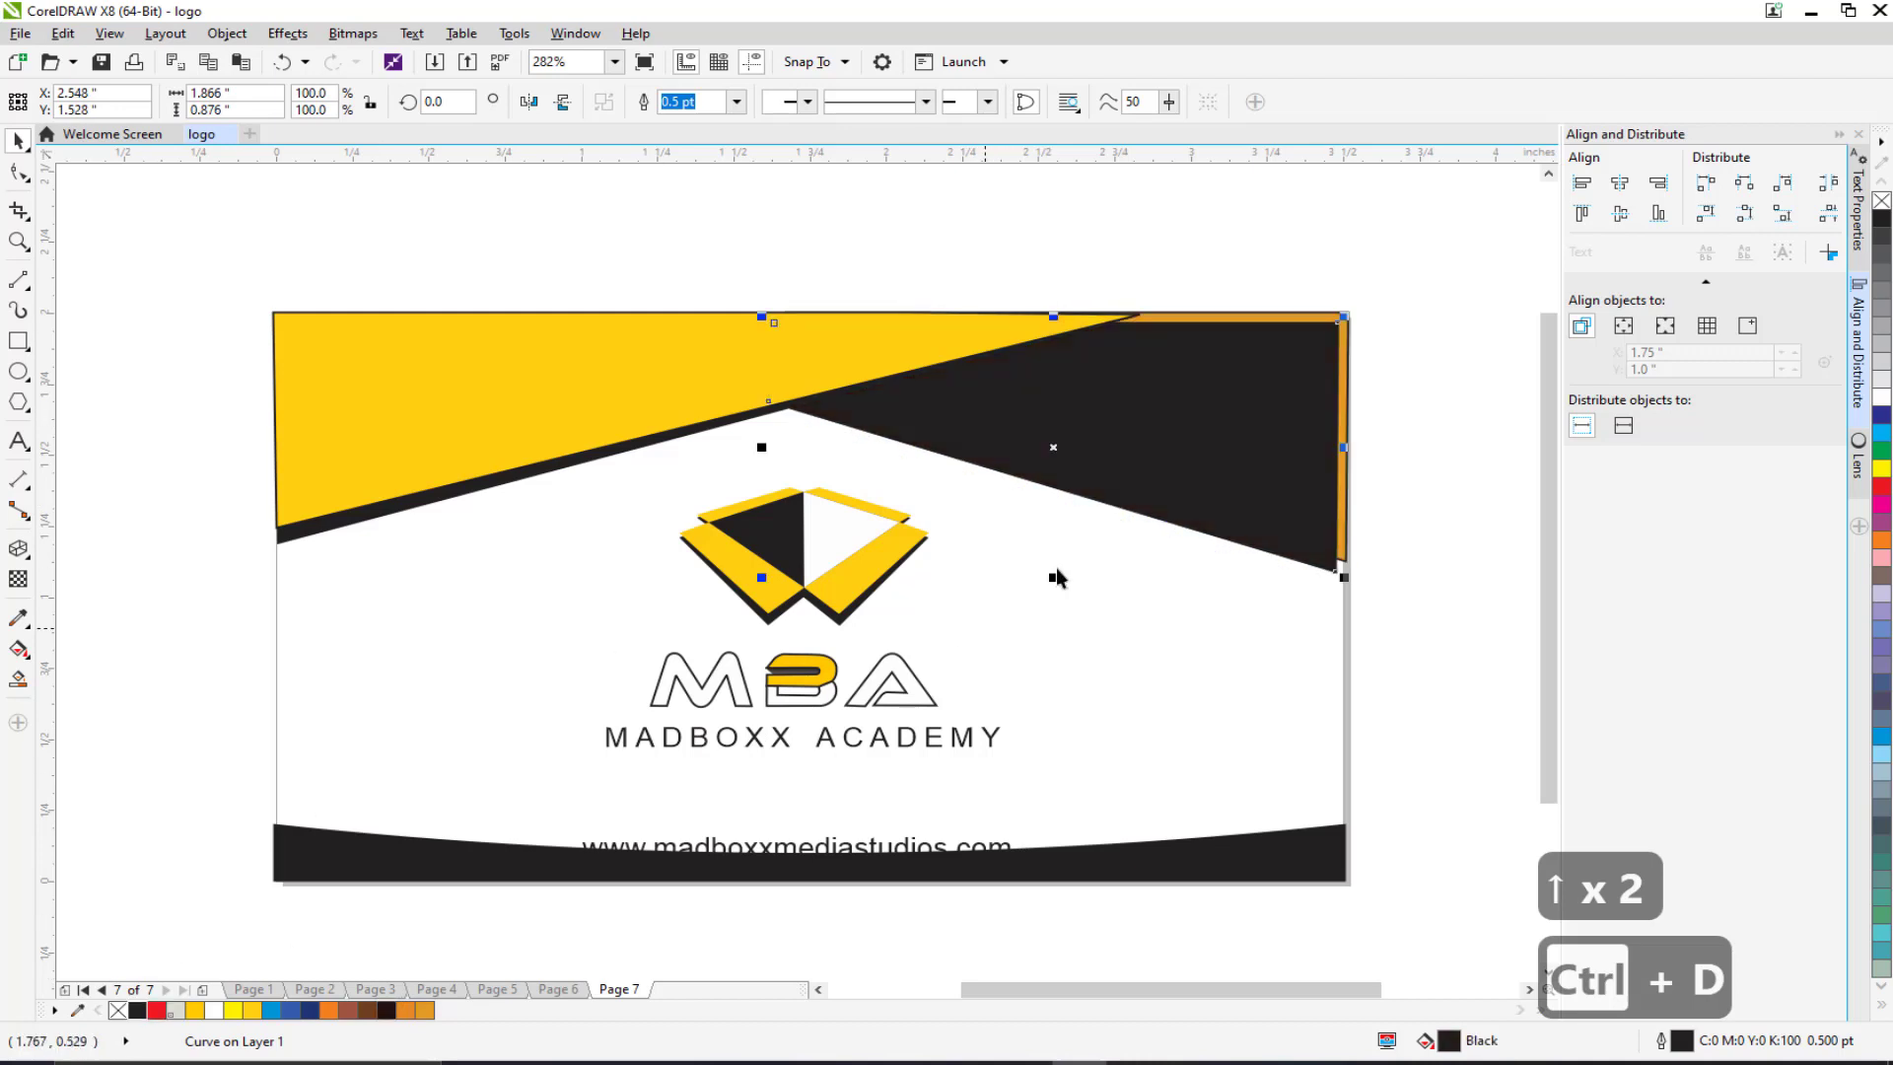
right_click(1205, 408)
mouse_move(1301, 752)
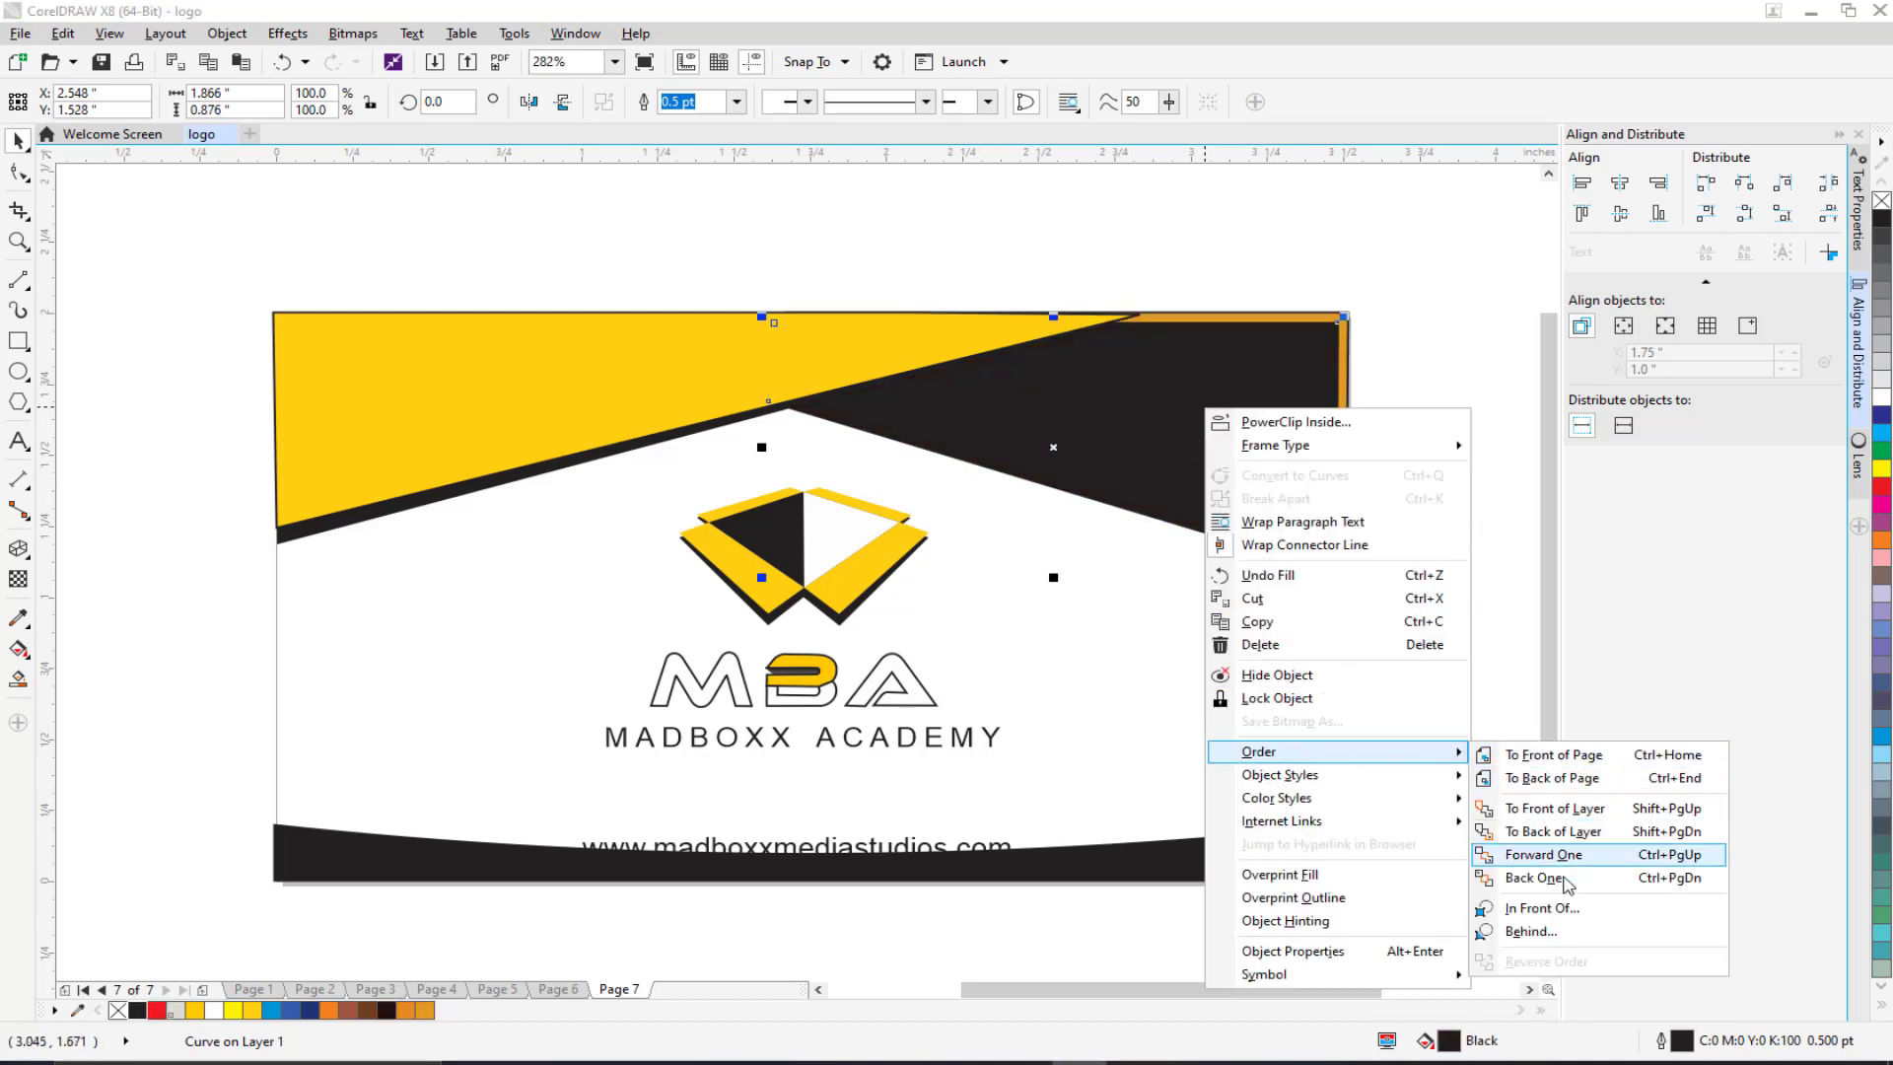
left_click(1556, 933)
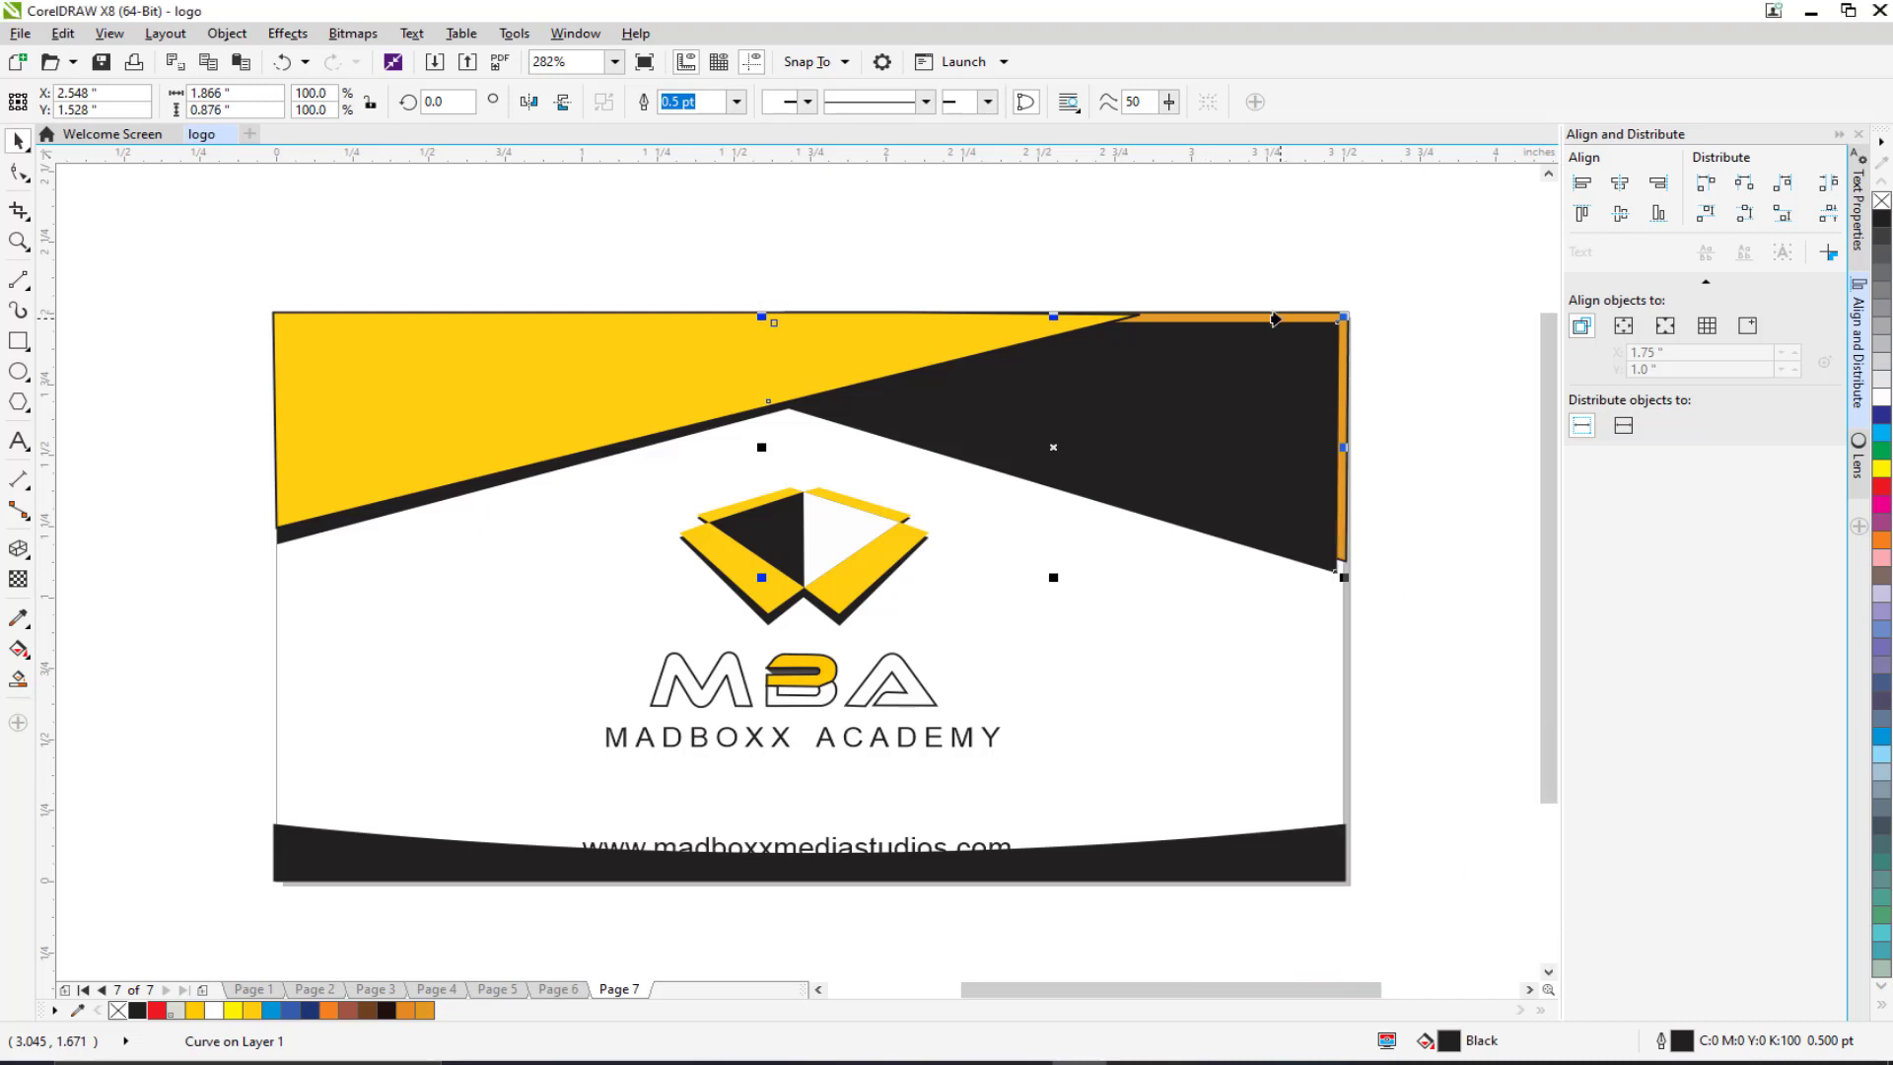
left_click(1273, 318)
key("Escape")
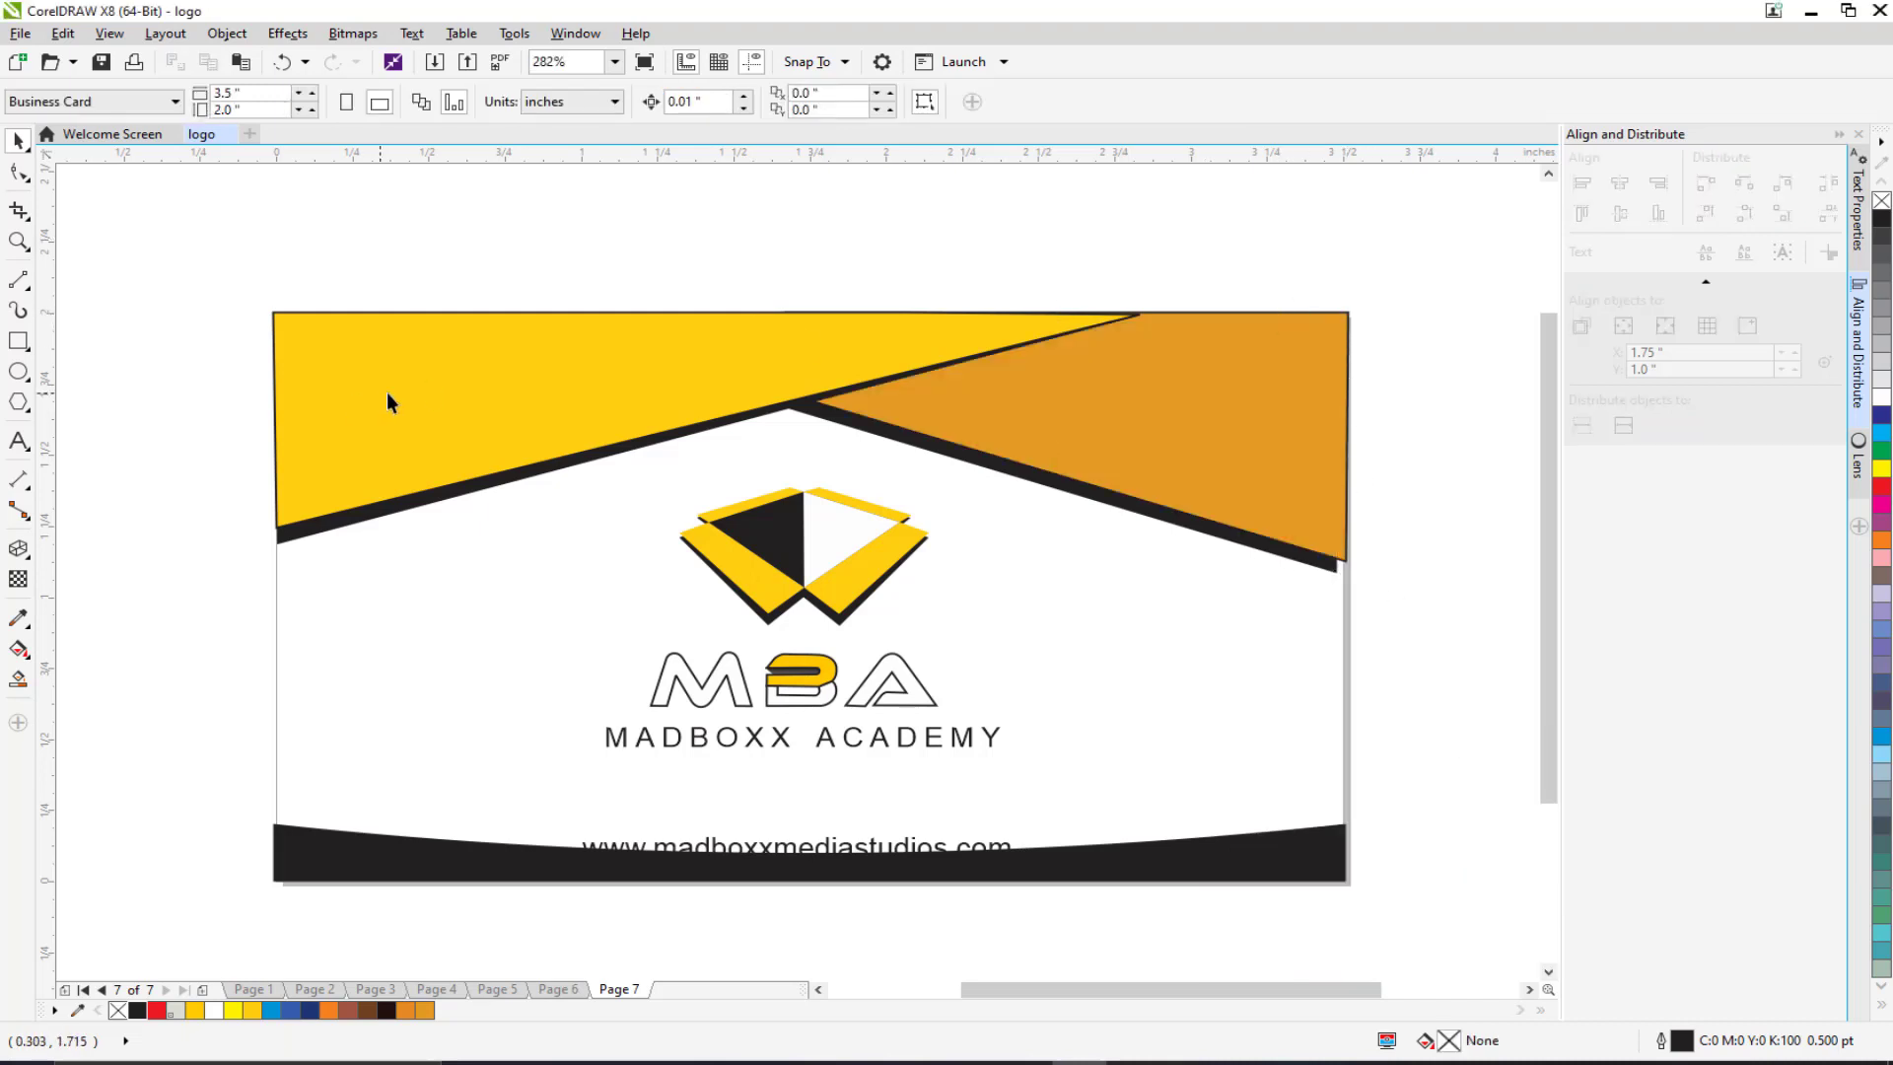
Step: Reshape the black copy's corners so it shows as a shadow band under the orange edge
left_click(819, 416)
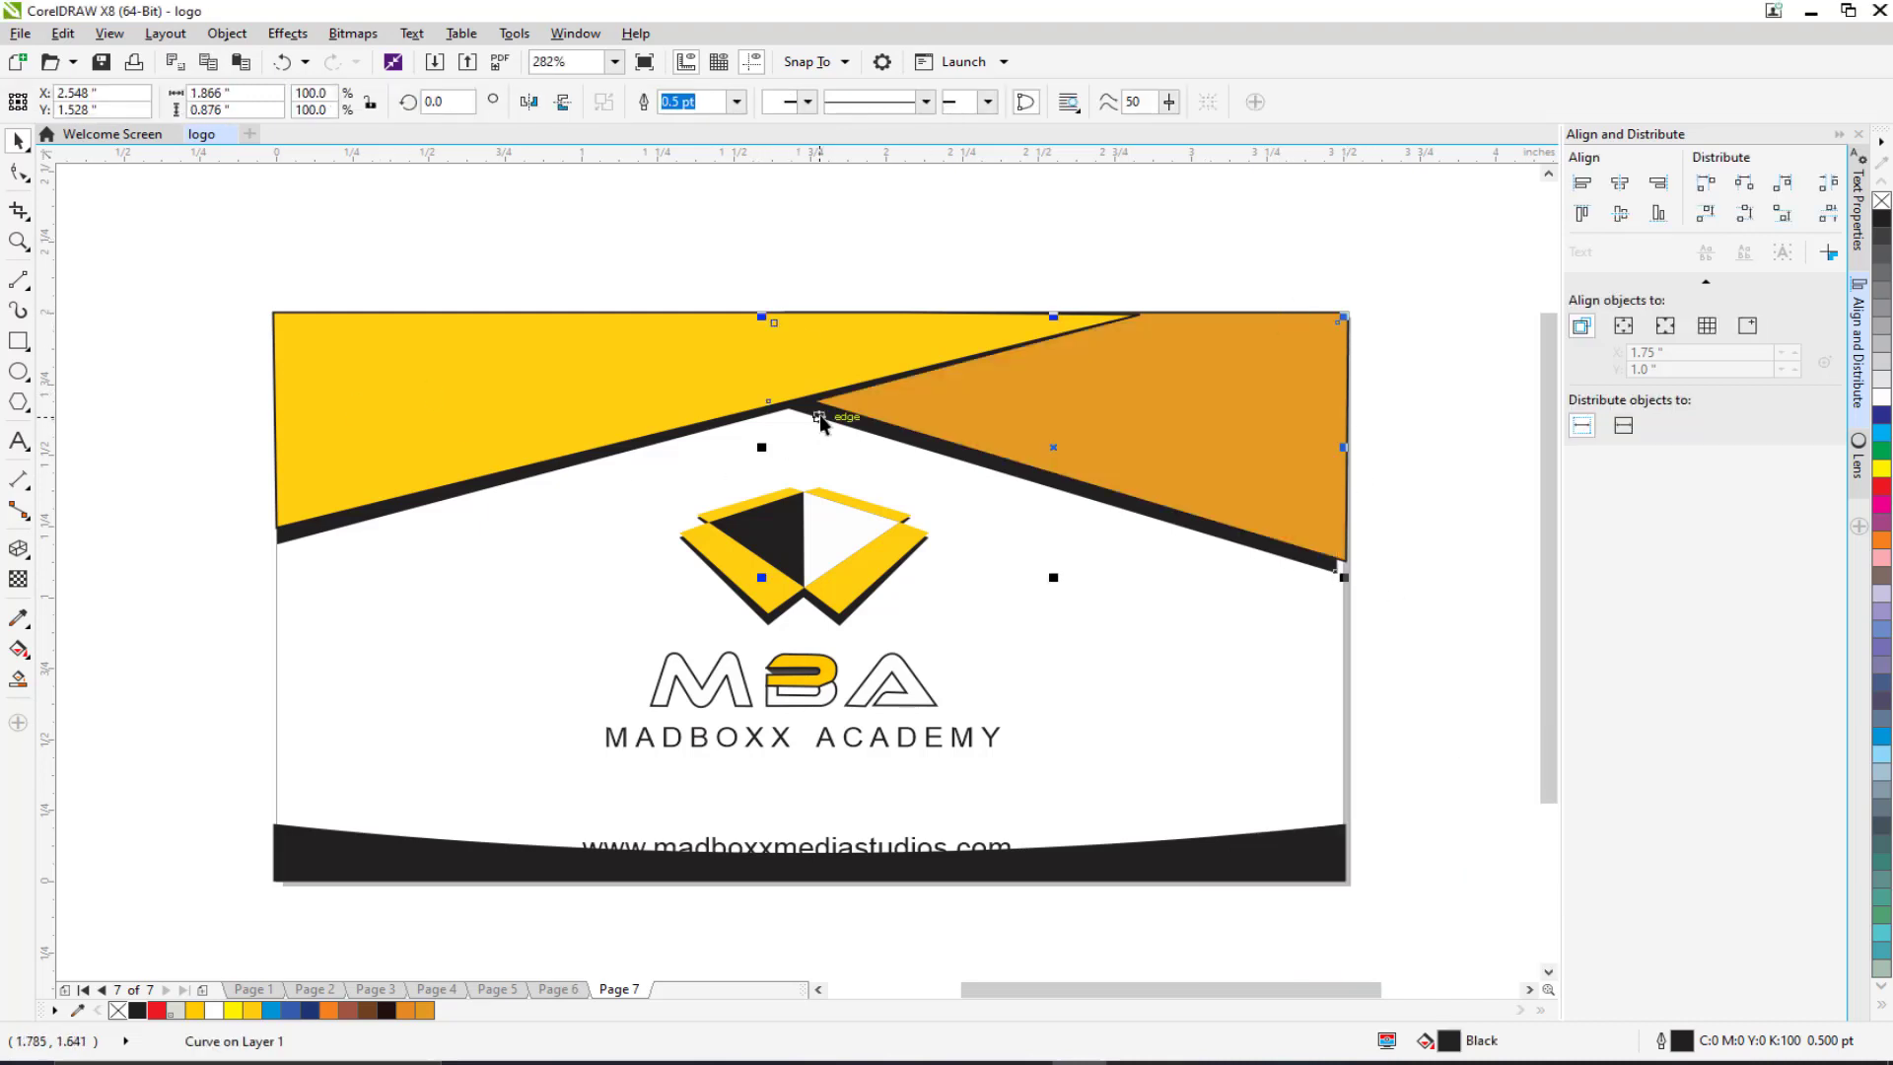
left_click(20, 174)
left_click_drag(1336, 569, 1343, 587)
left_click_drag(772, 406, 773, 401)
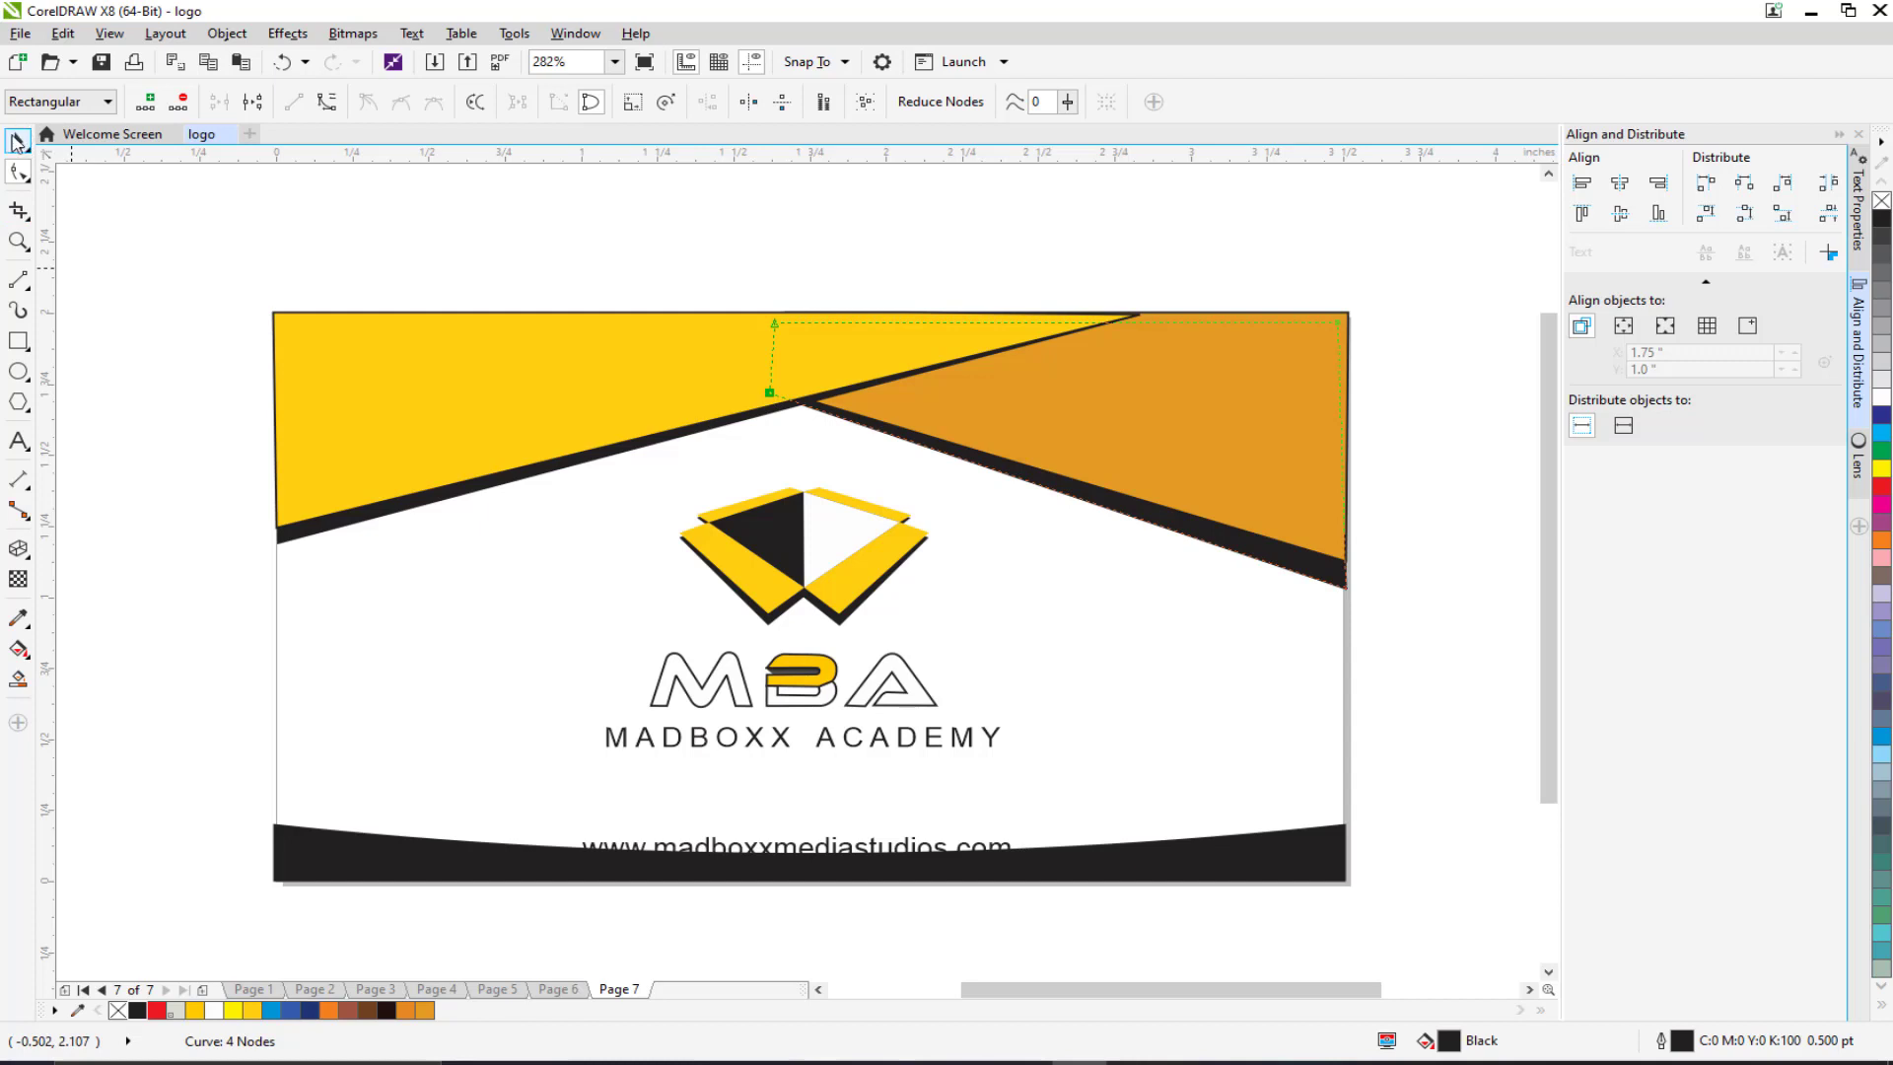
left_click(17, 143)
left_click_drag(169, 243, 1384, 497)
scroll(1015, 371, "left", 3)
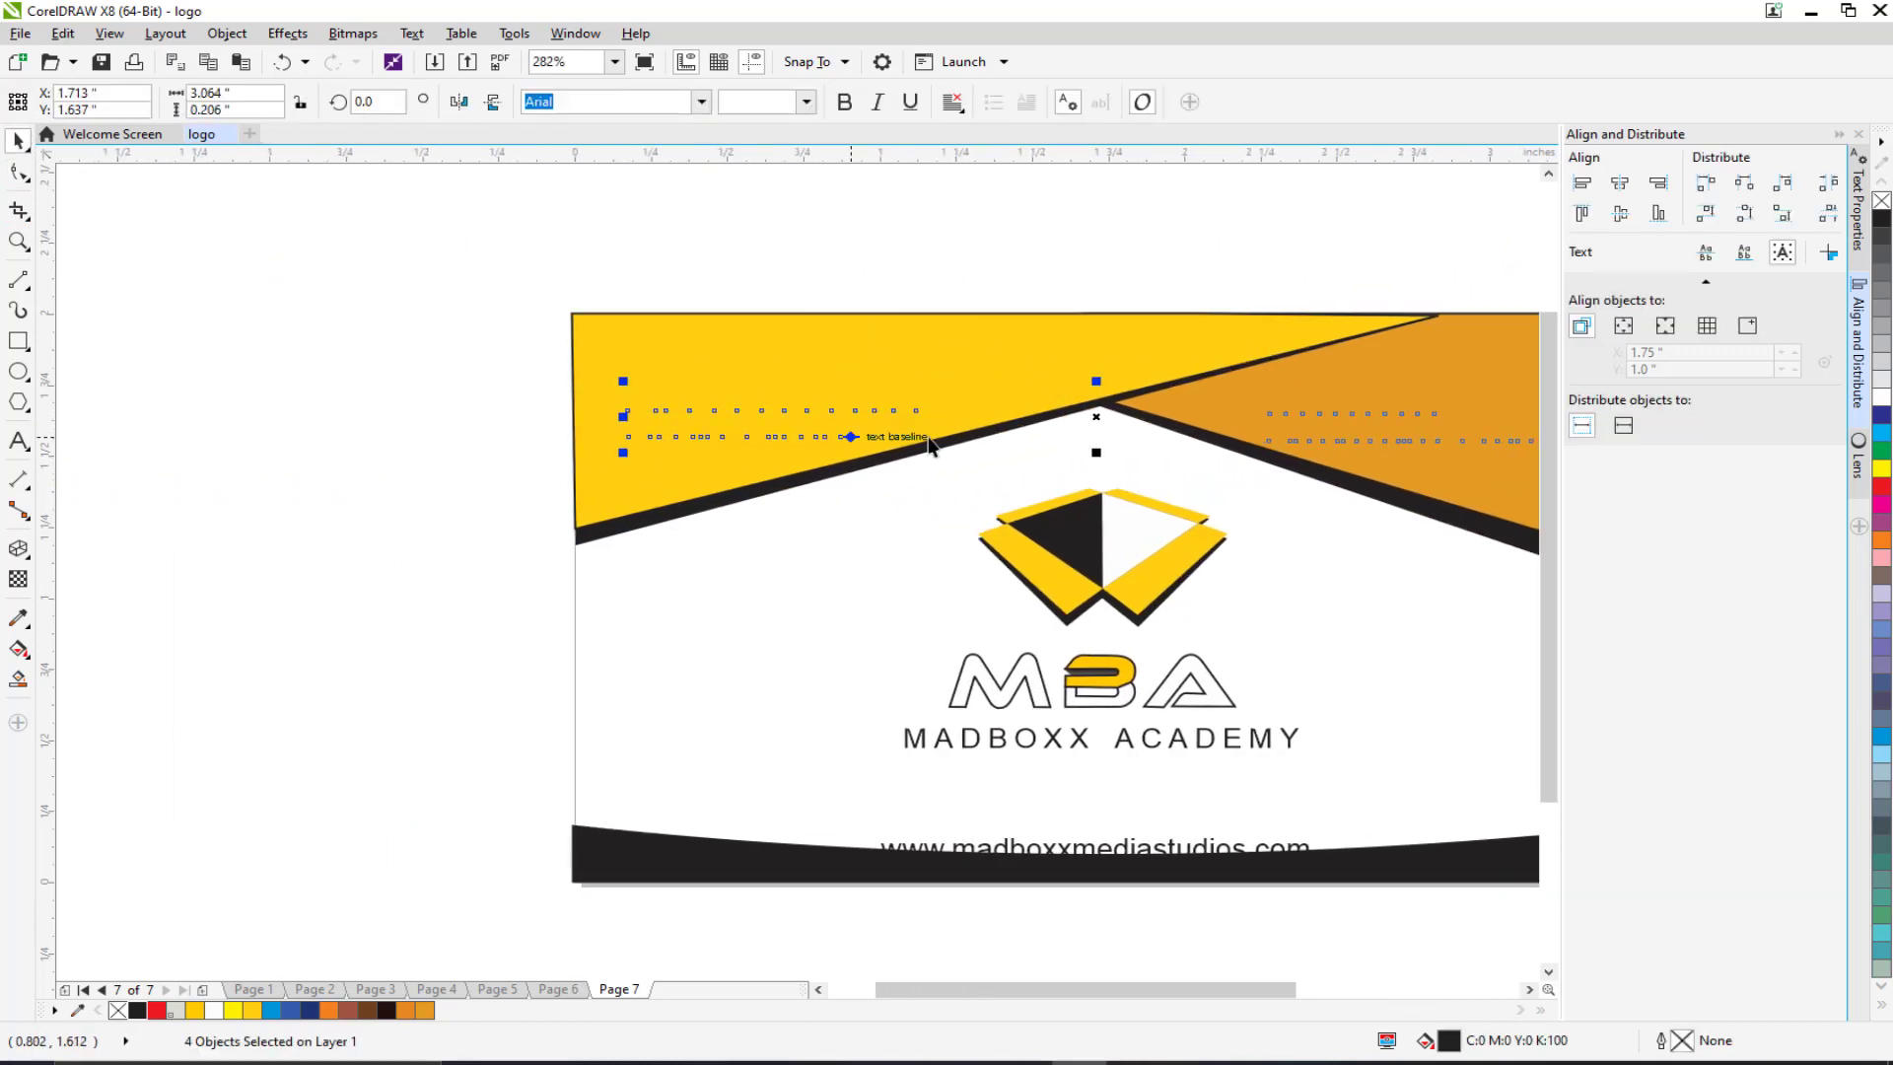
Step: Bring the name, job title, phone and e-mail text in front of the yellow shape
right_click(1097, 415)
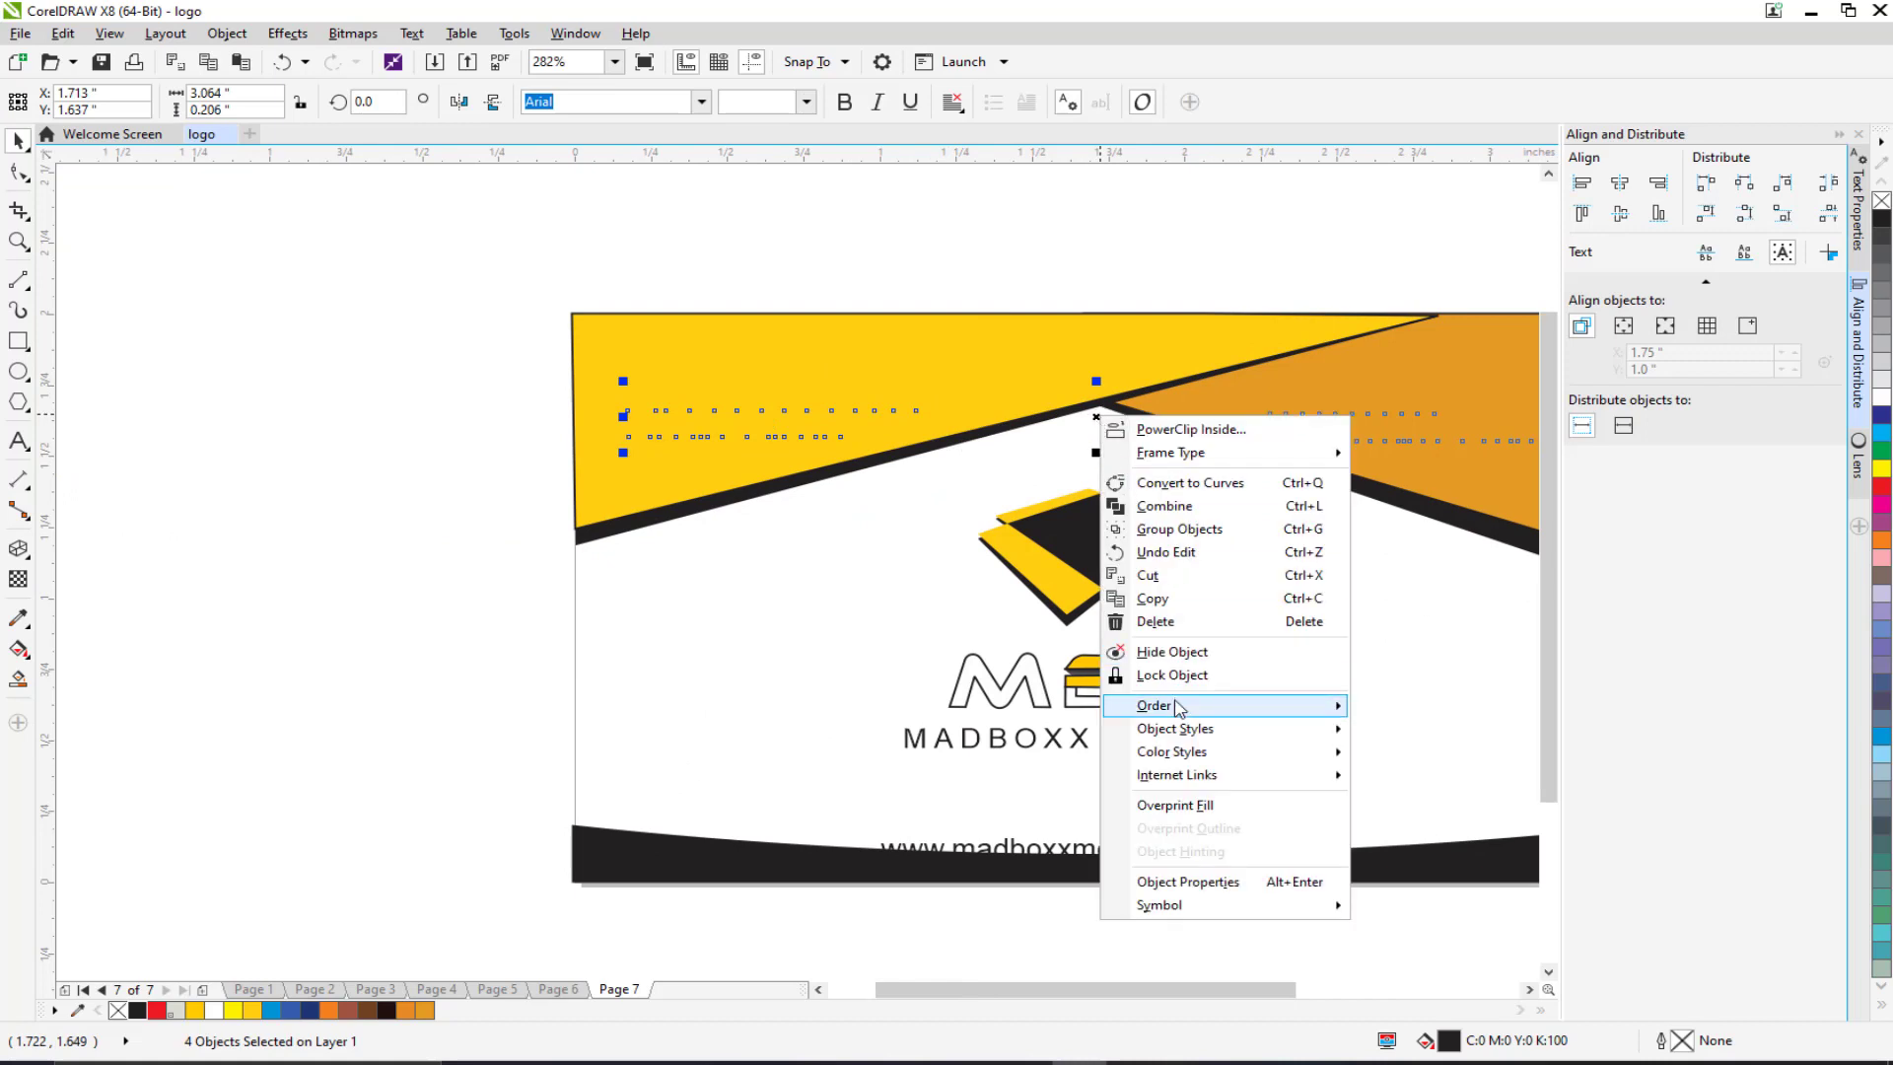
mouse_move(1175, 706)
left_click(1433, 861)
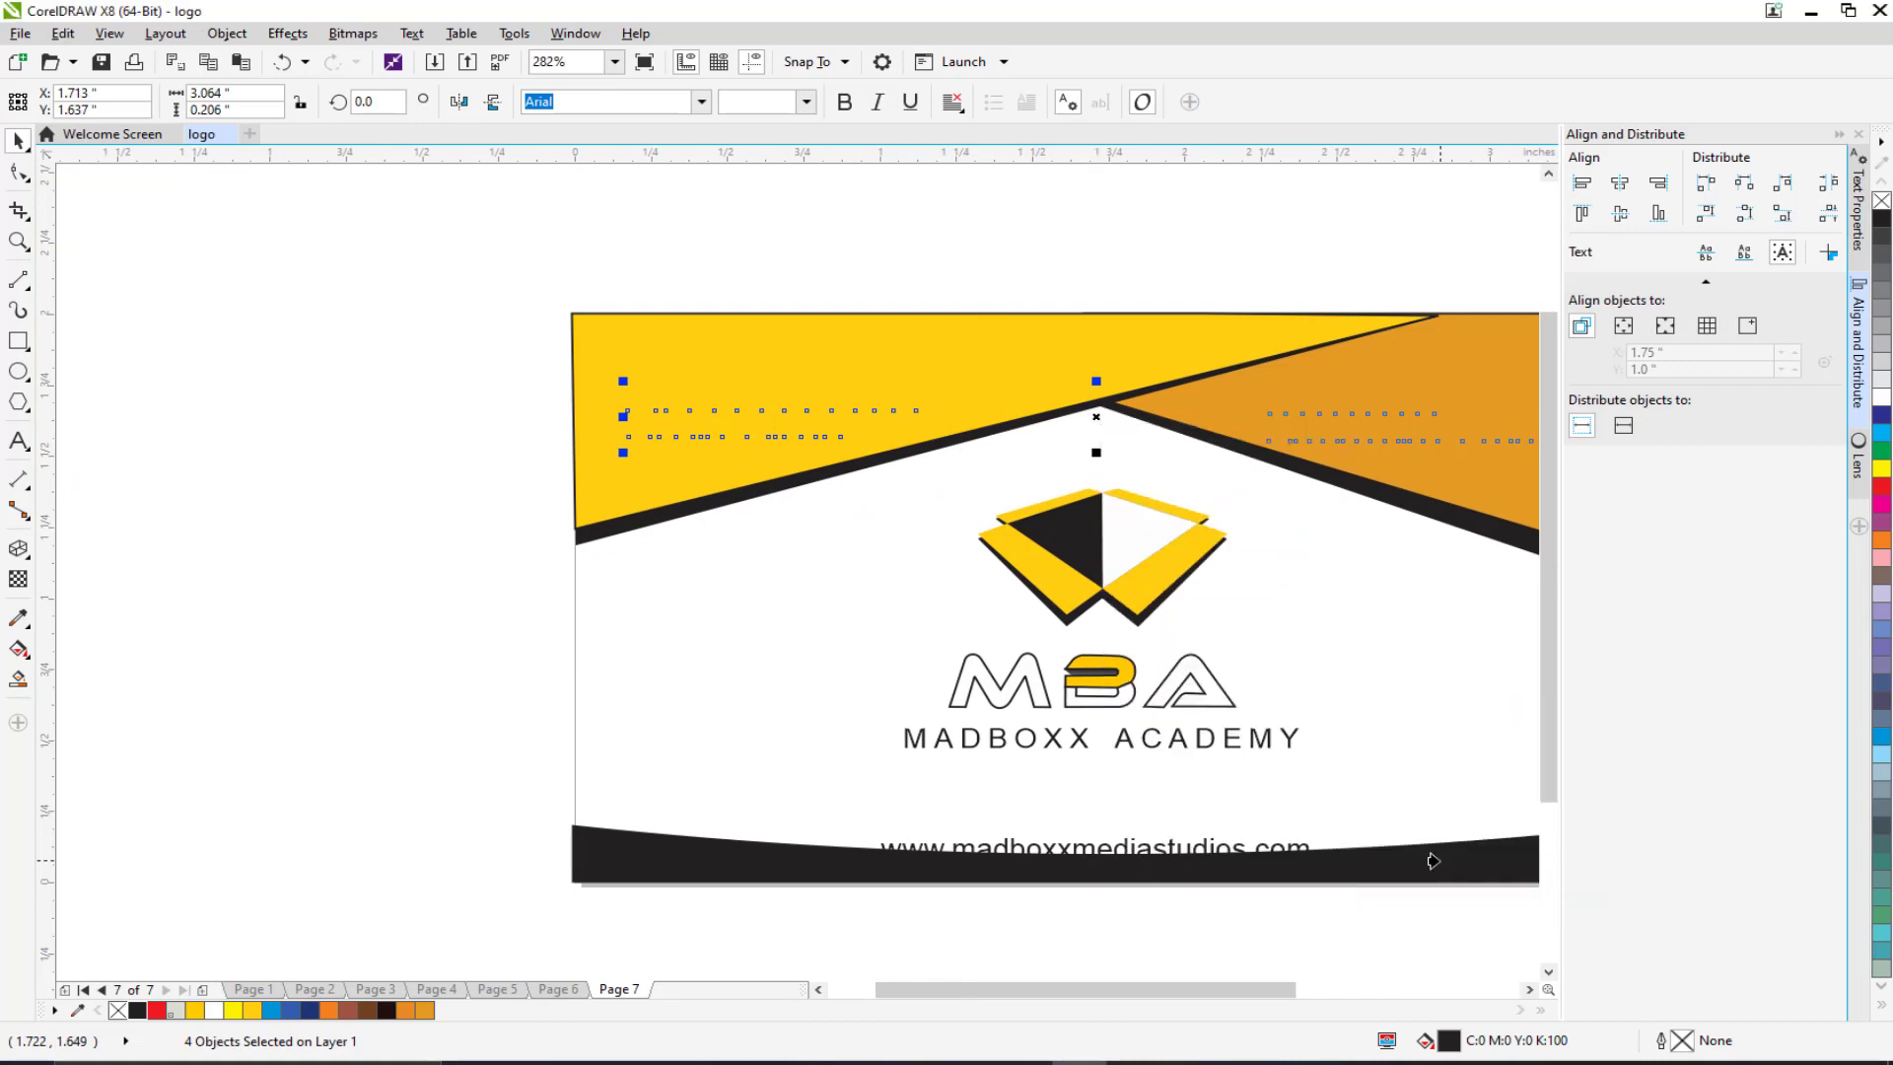
left_click(644, 494)
scroll(631, 389, "right", 3)
left_click(578, 280)
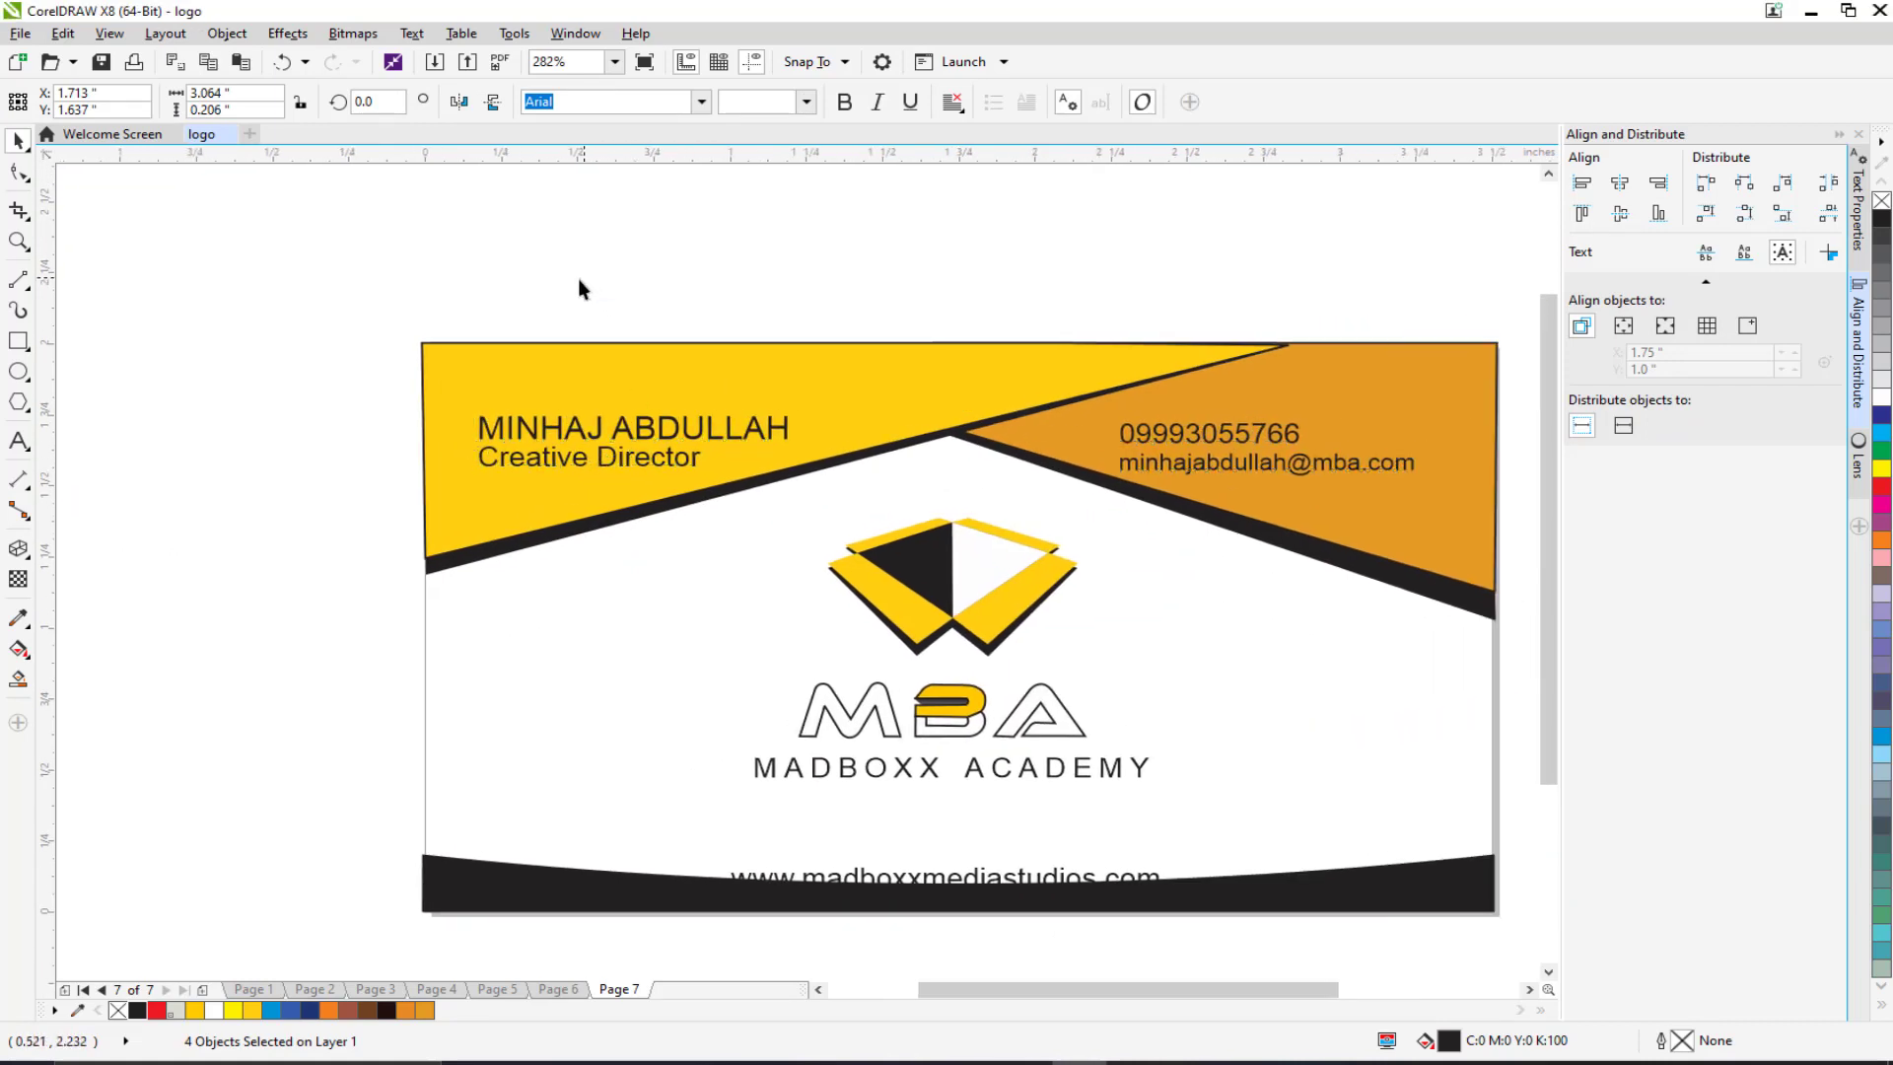
scroll(592, 404, "down", 2)
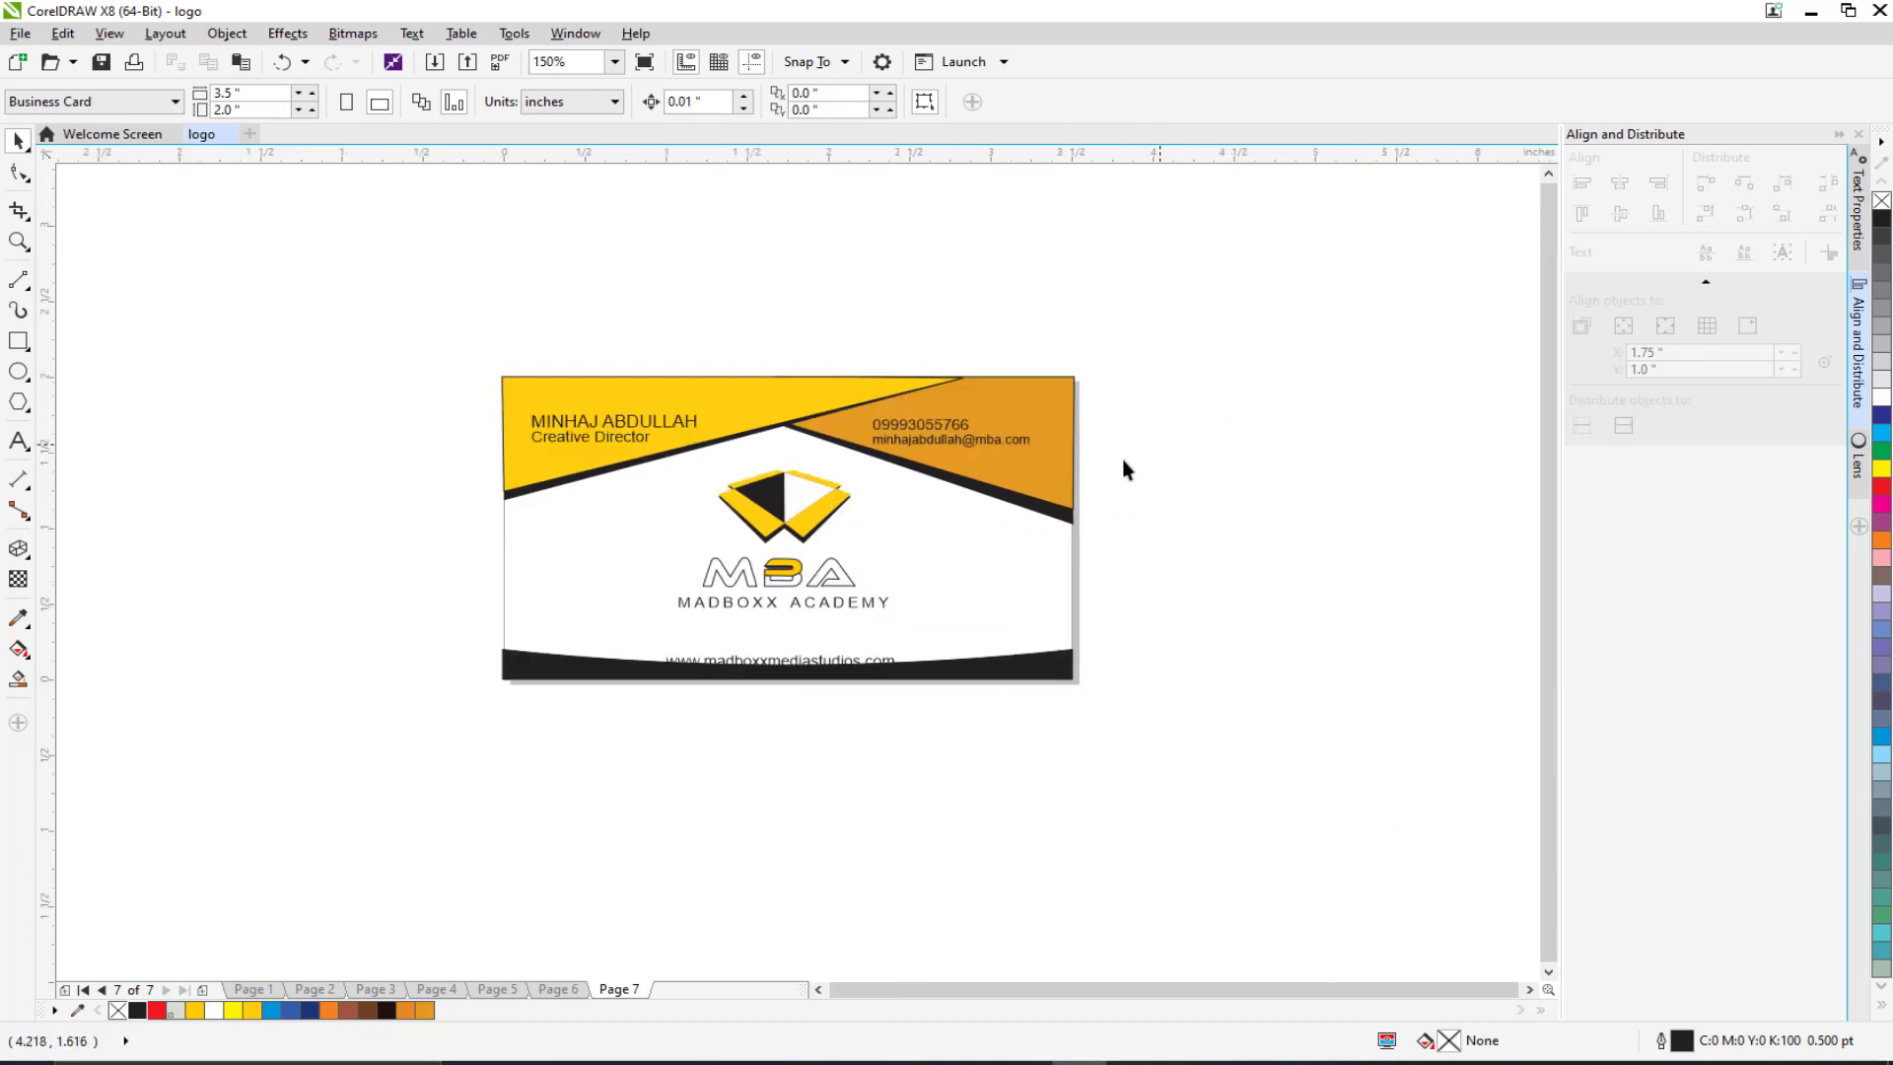
scroll(772, 435, "up", 2)
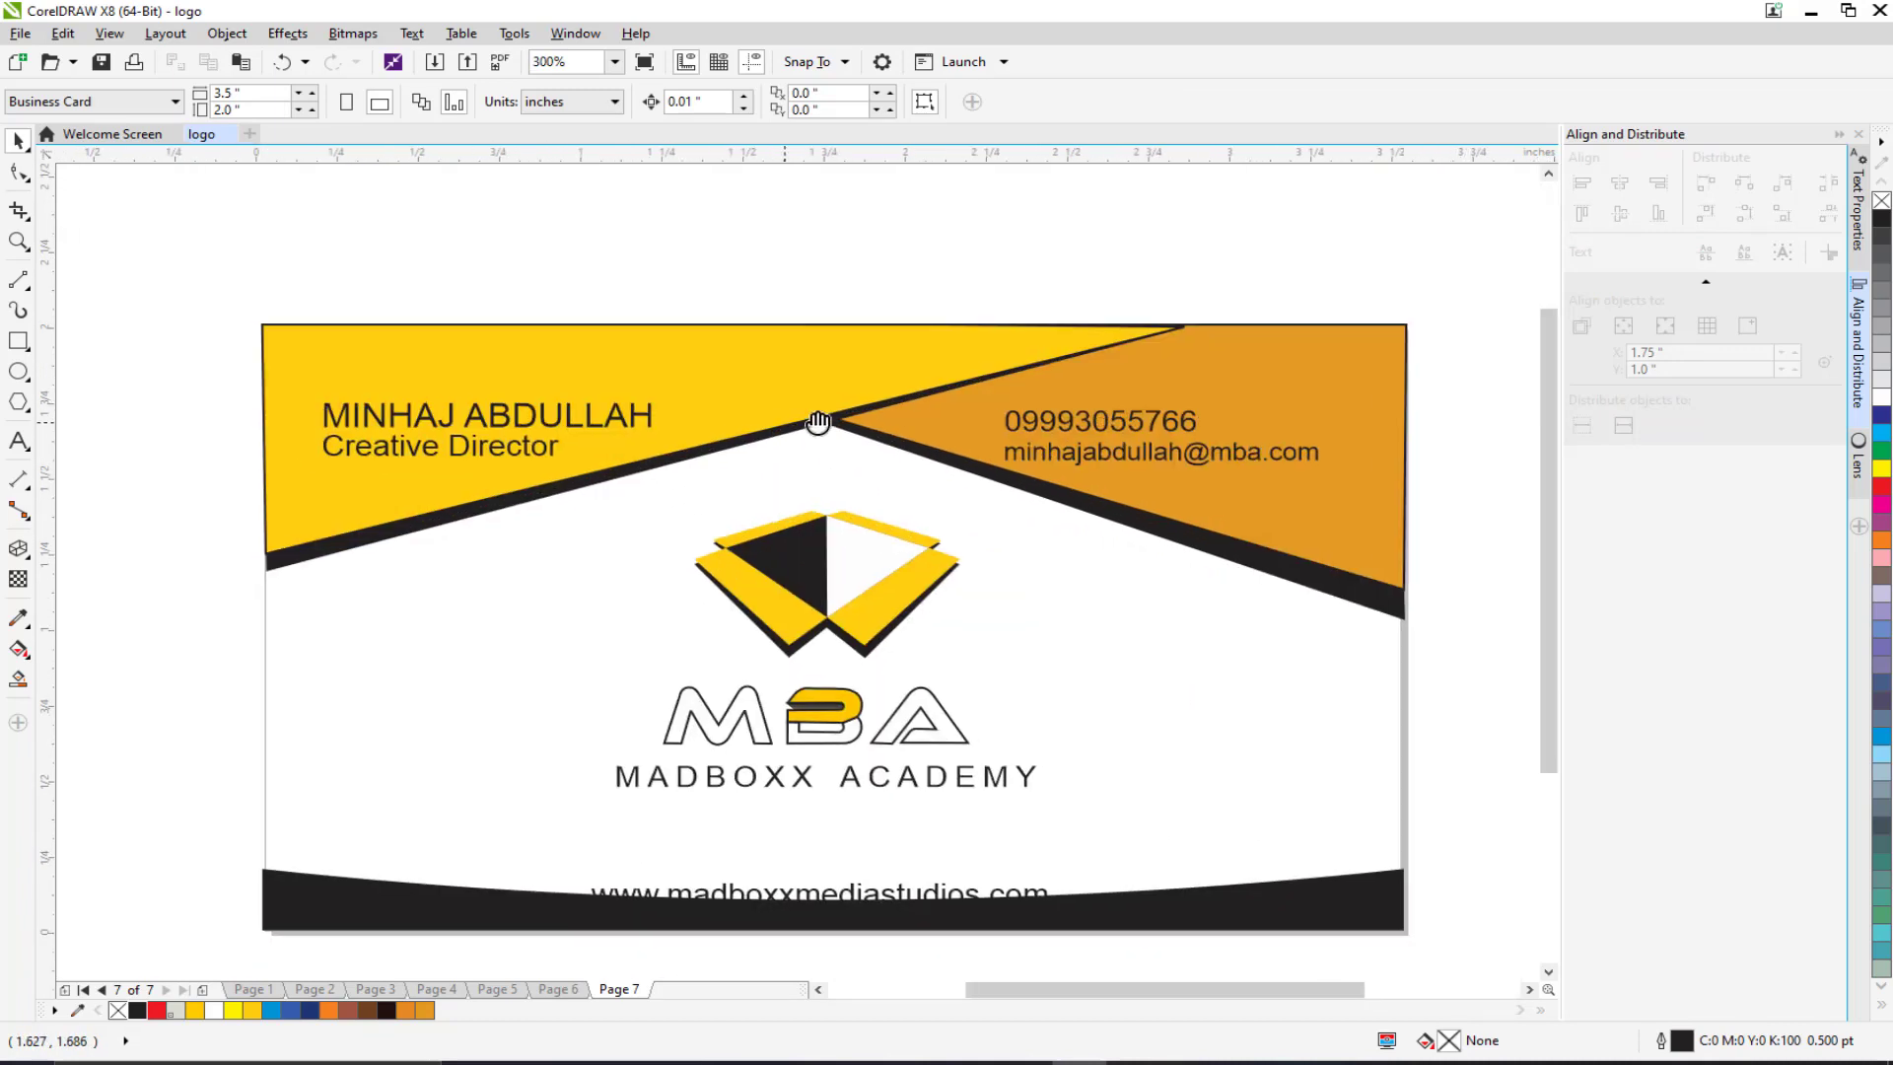
left_click(788, 359)
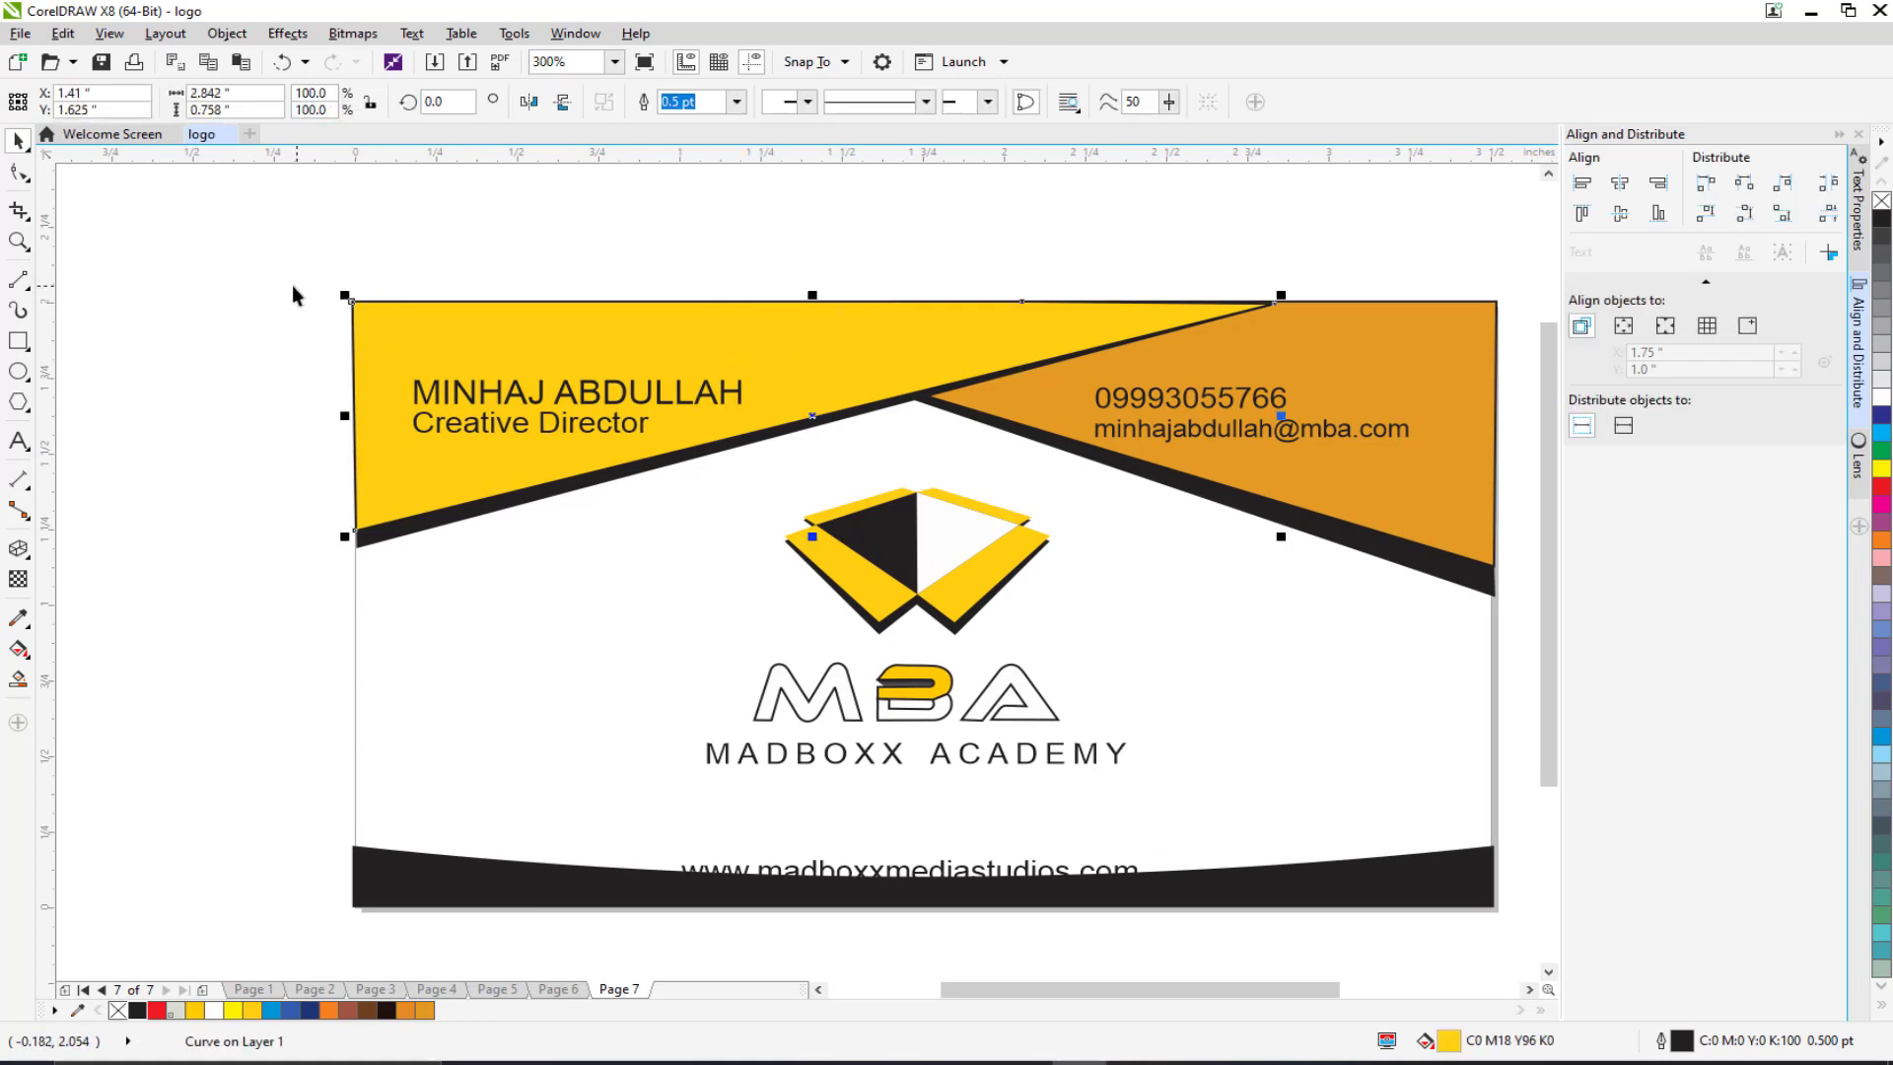
Step: Bend the lower edges of the yellow shape and its black band into curves
left_click(19, 172)
left_click_drag(278, 265, 1412, 570)
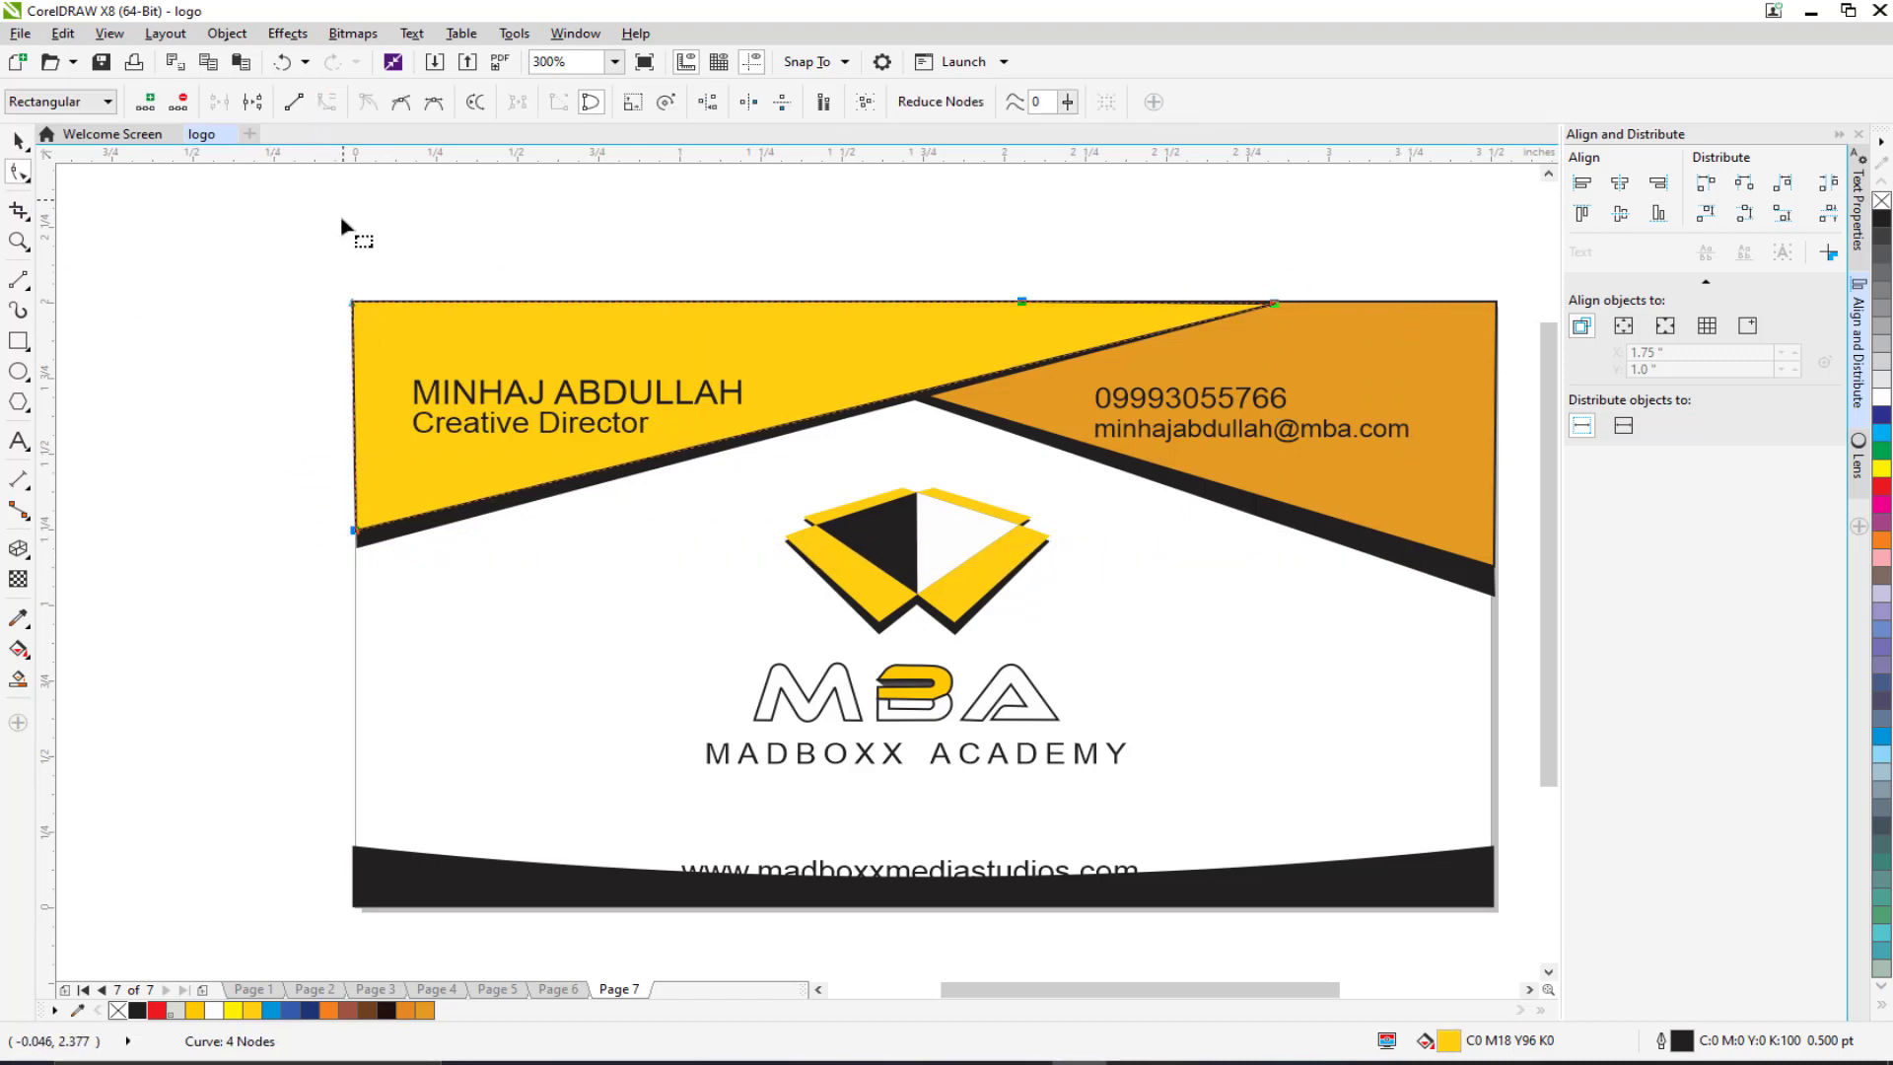
left_click_drag(826, 420, 815, 405)
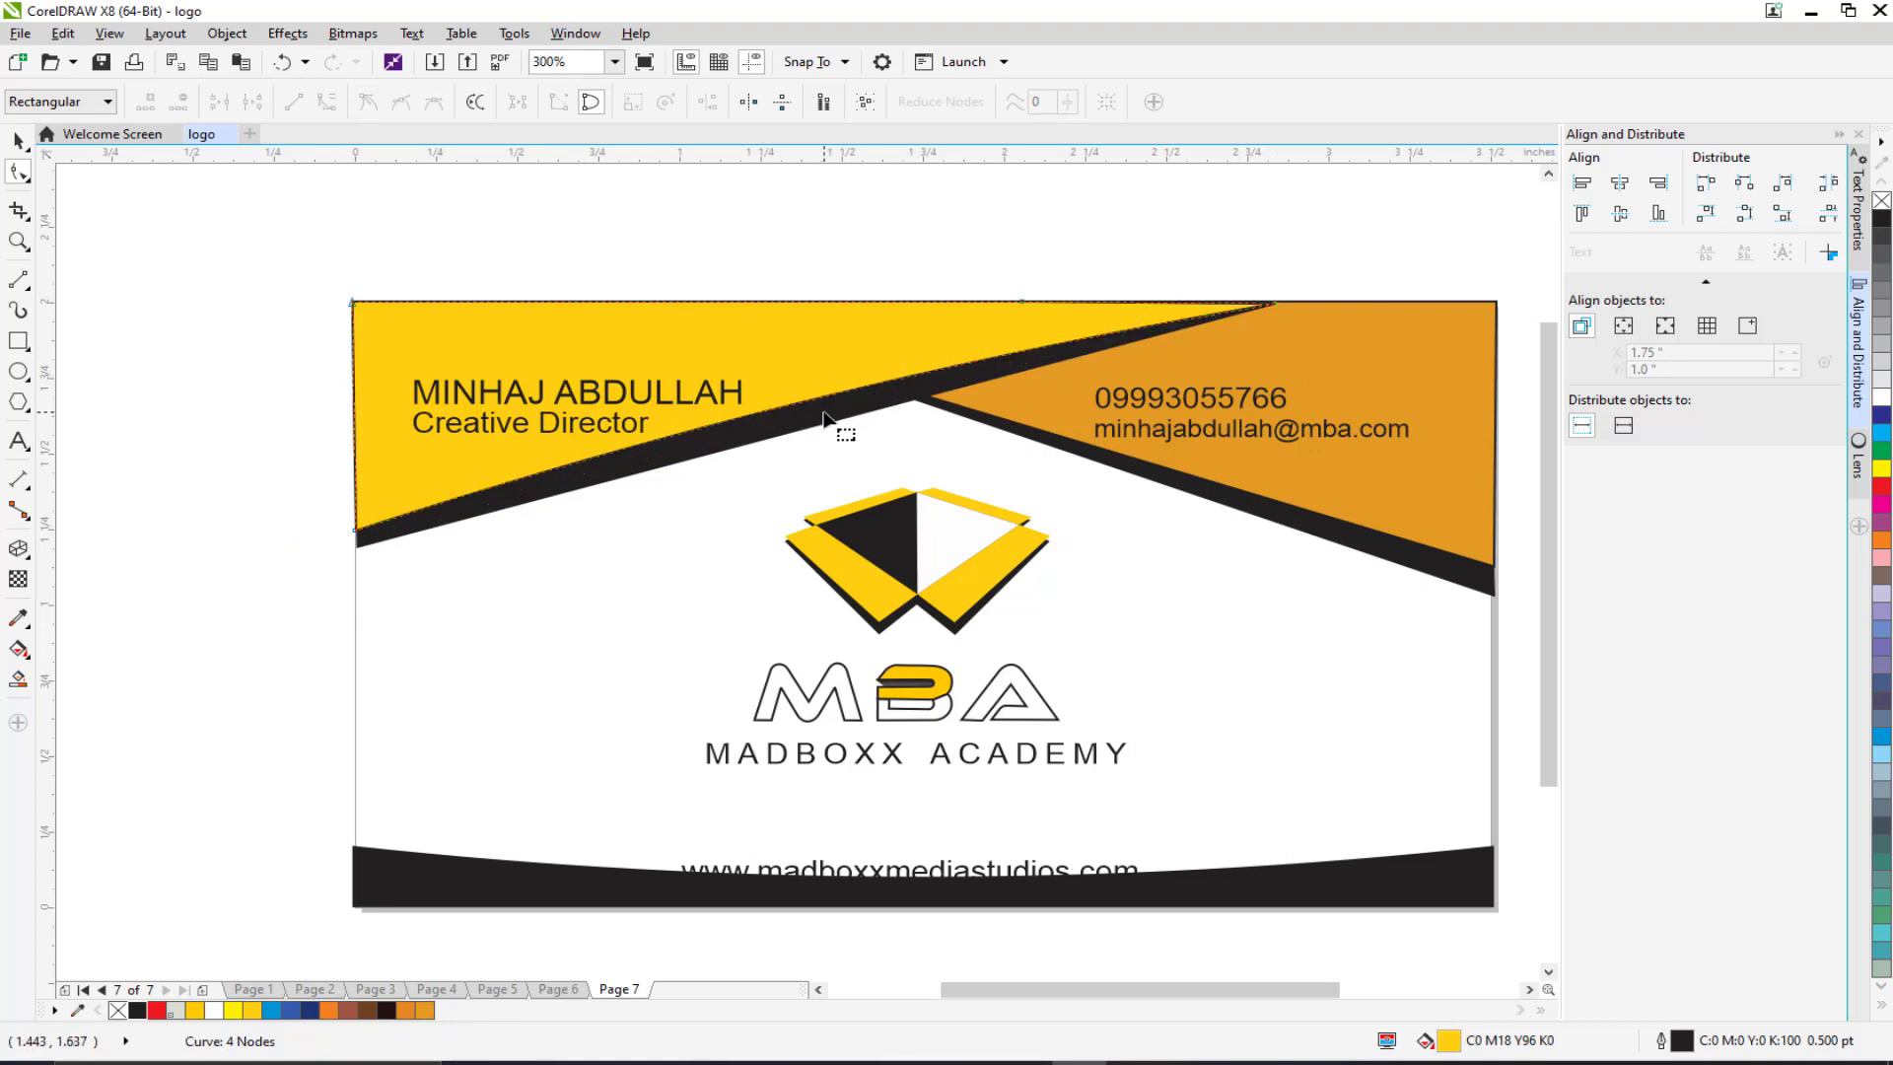
left_click(843, 422)
left_click_drag(268, 229, 1418, 601)
left_click(327, 104)
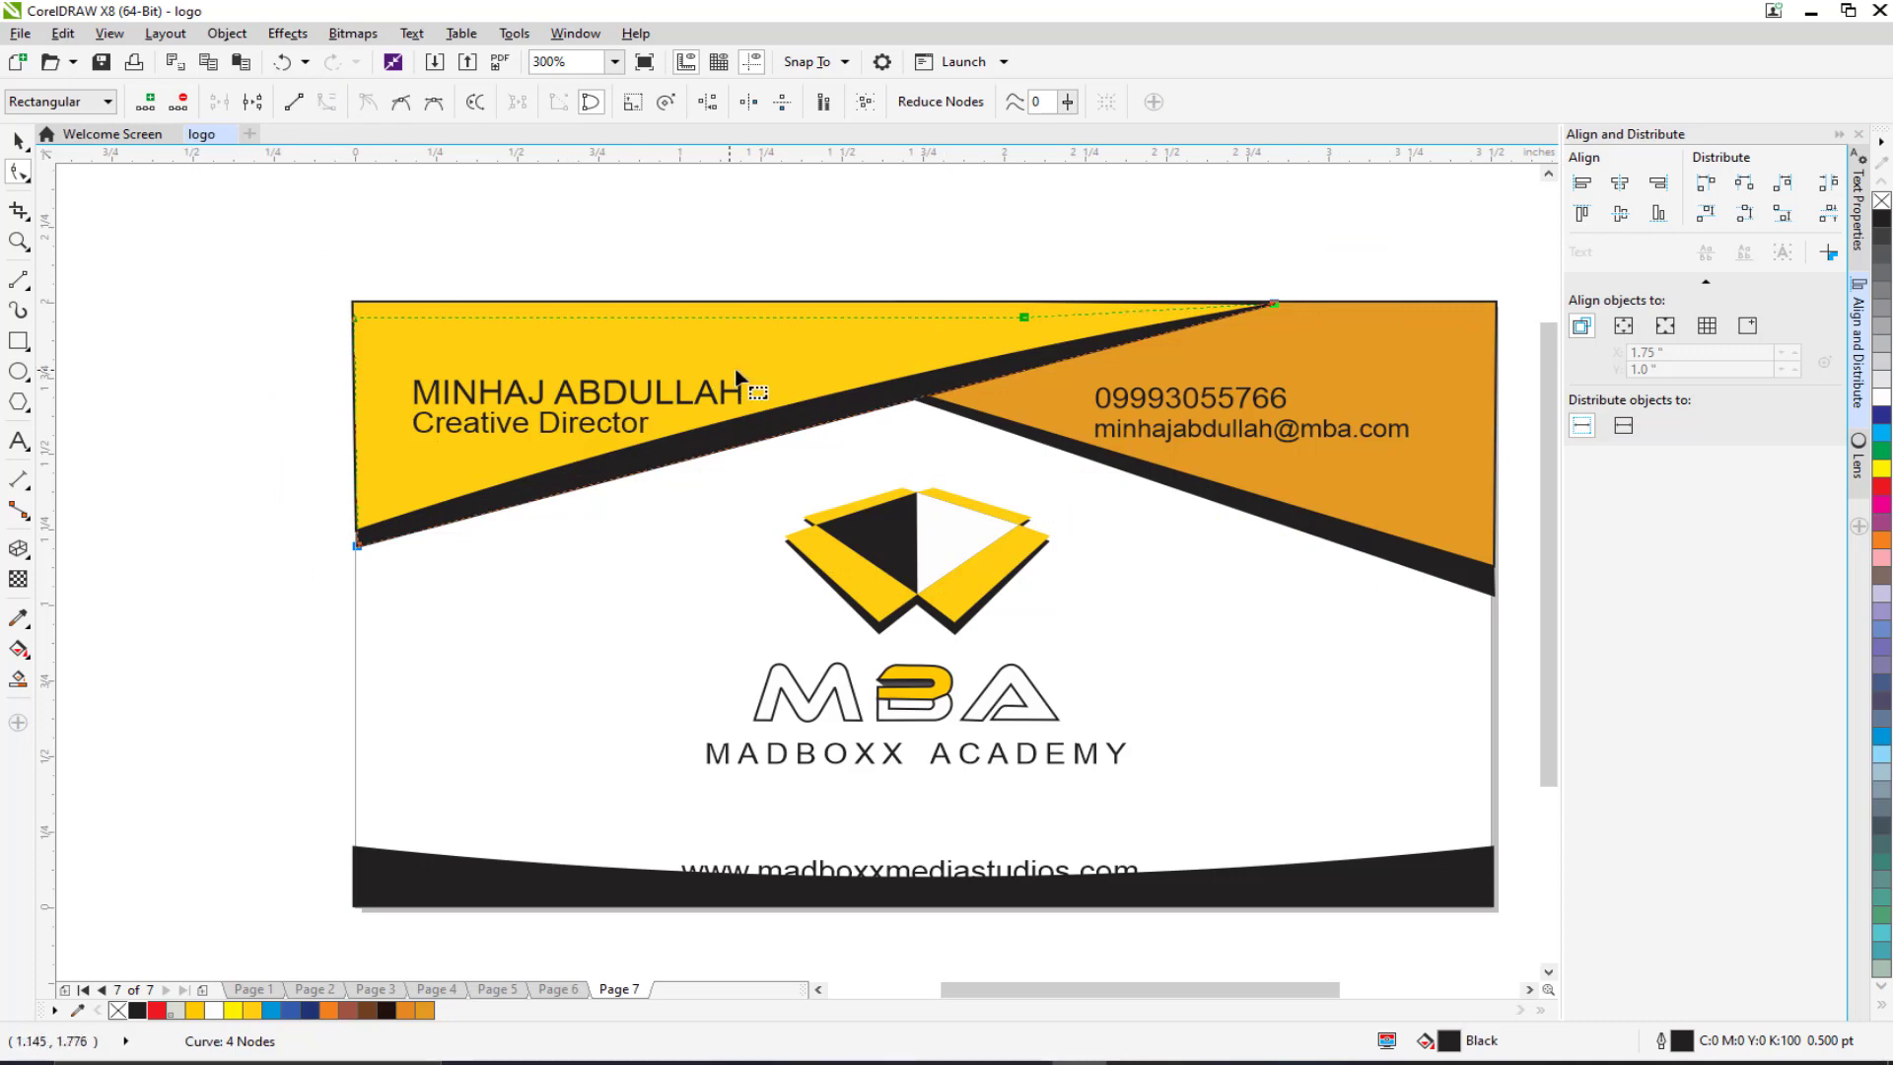
left_click_drag(824, 425, 760, 418)
scroll(815, 427, "up", 2)
scroll(676, 487, "down", 2)
scroll(1016, 458, "right", 2)
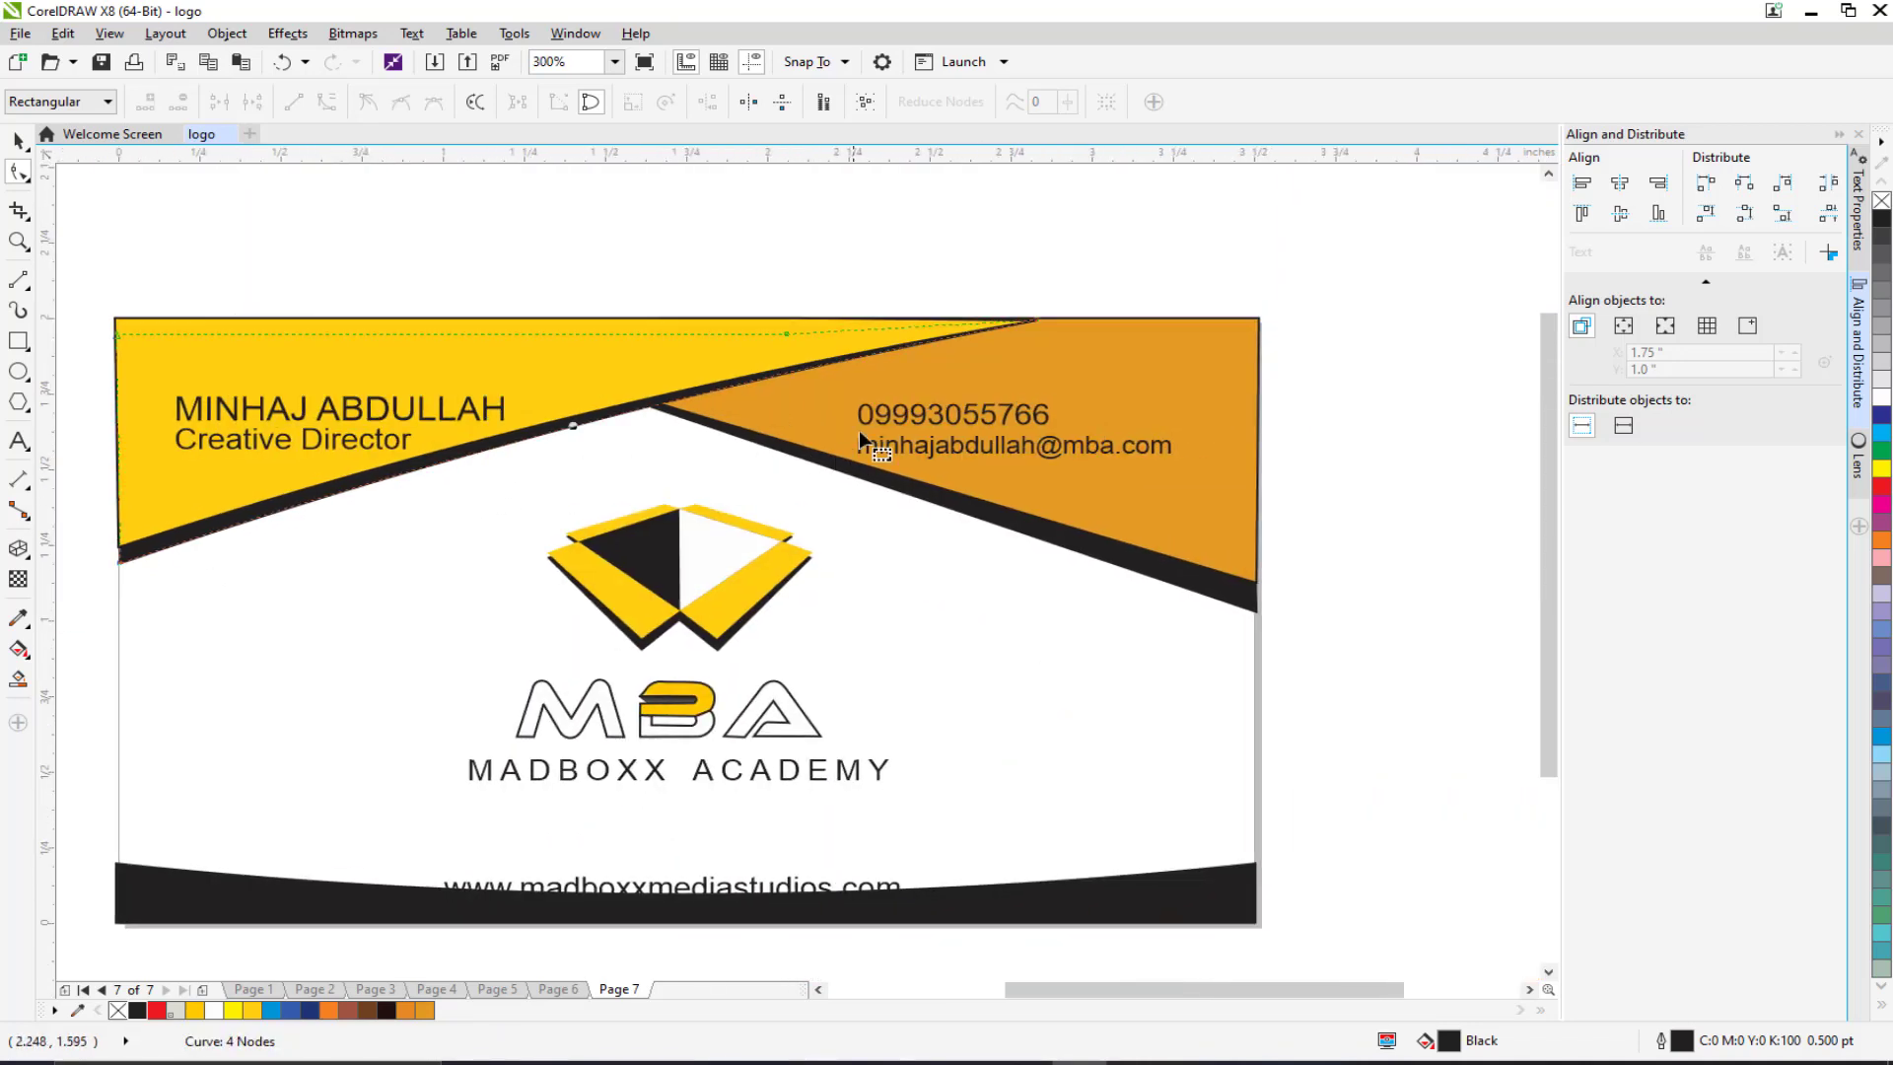
Step: Curve the orange shape's lower edge and its black shadow, undoing a stray move
left_click(1087, 357)
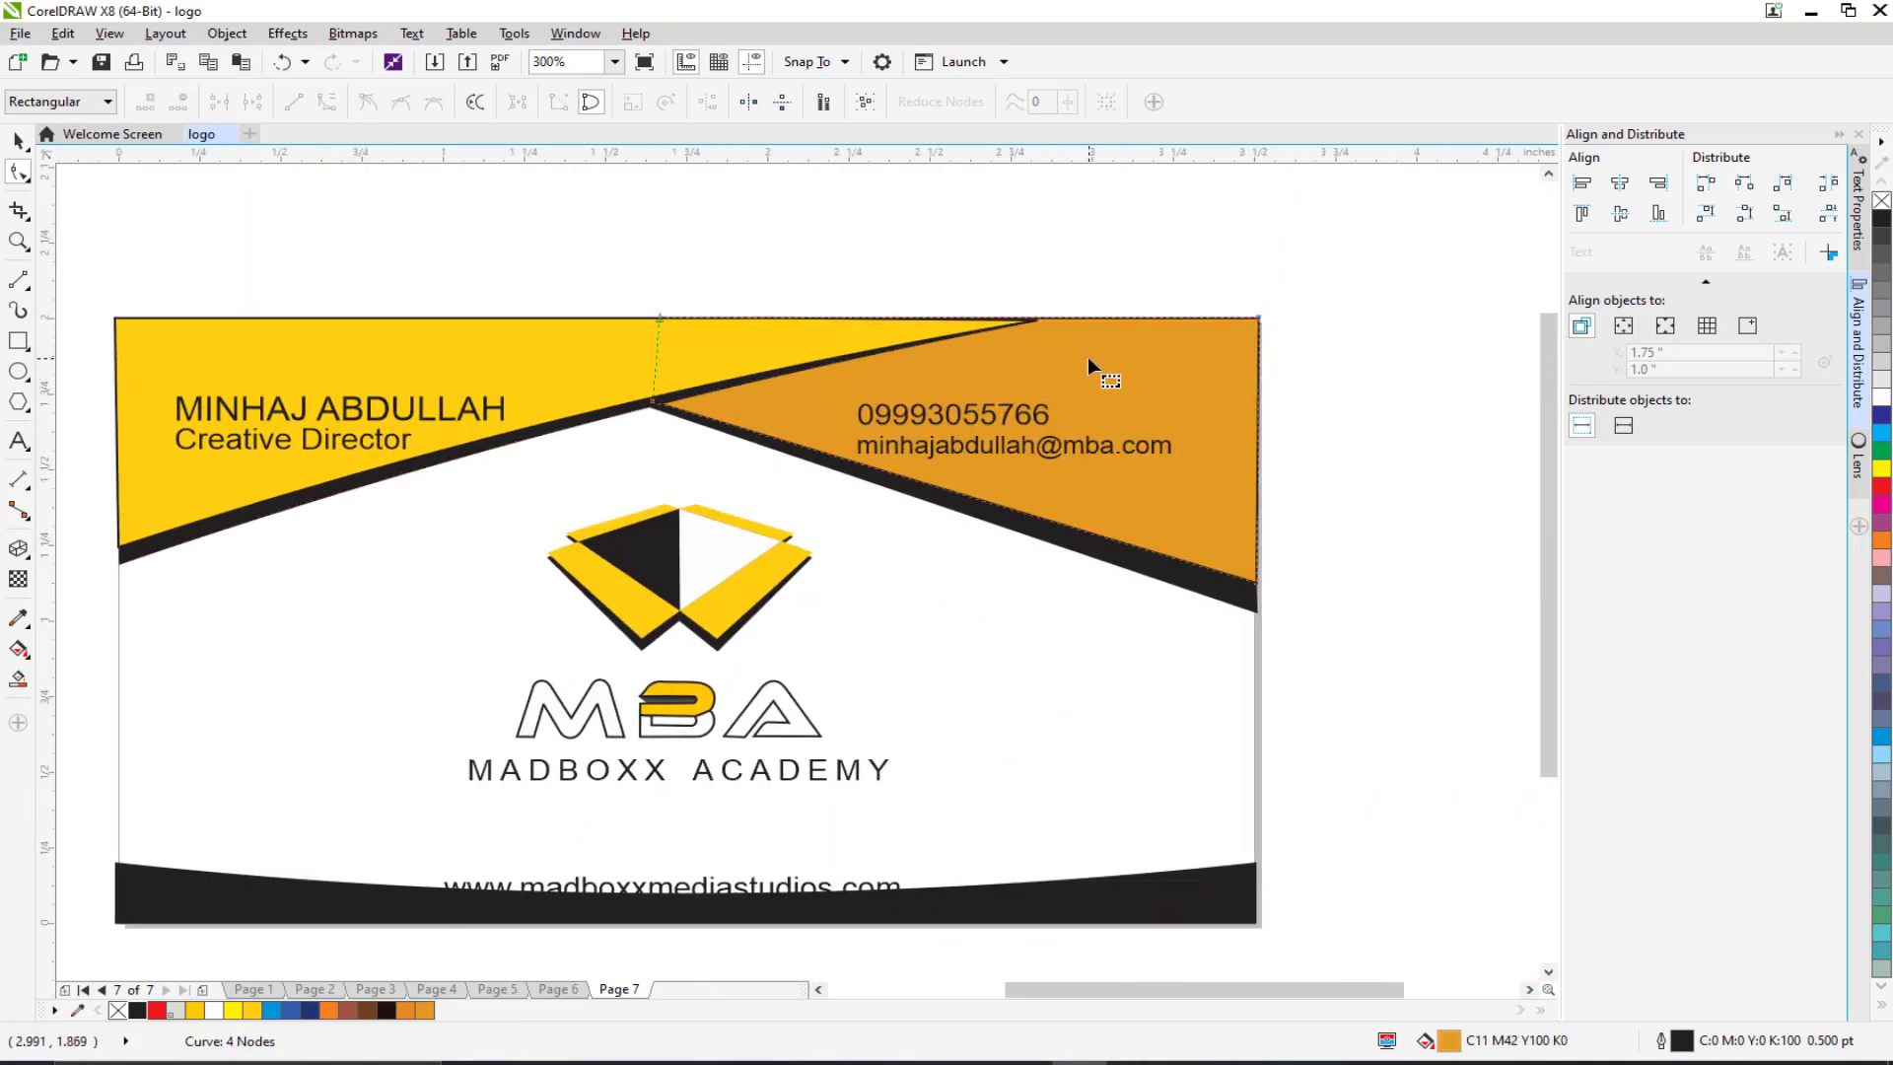
left_click_drag(559, 254, 1322, 612)
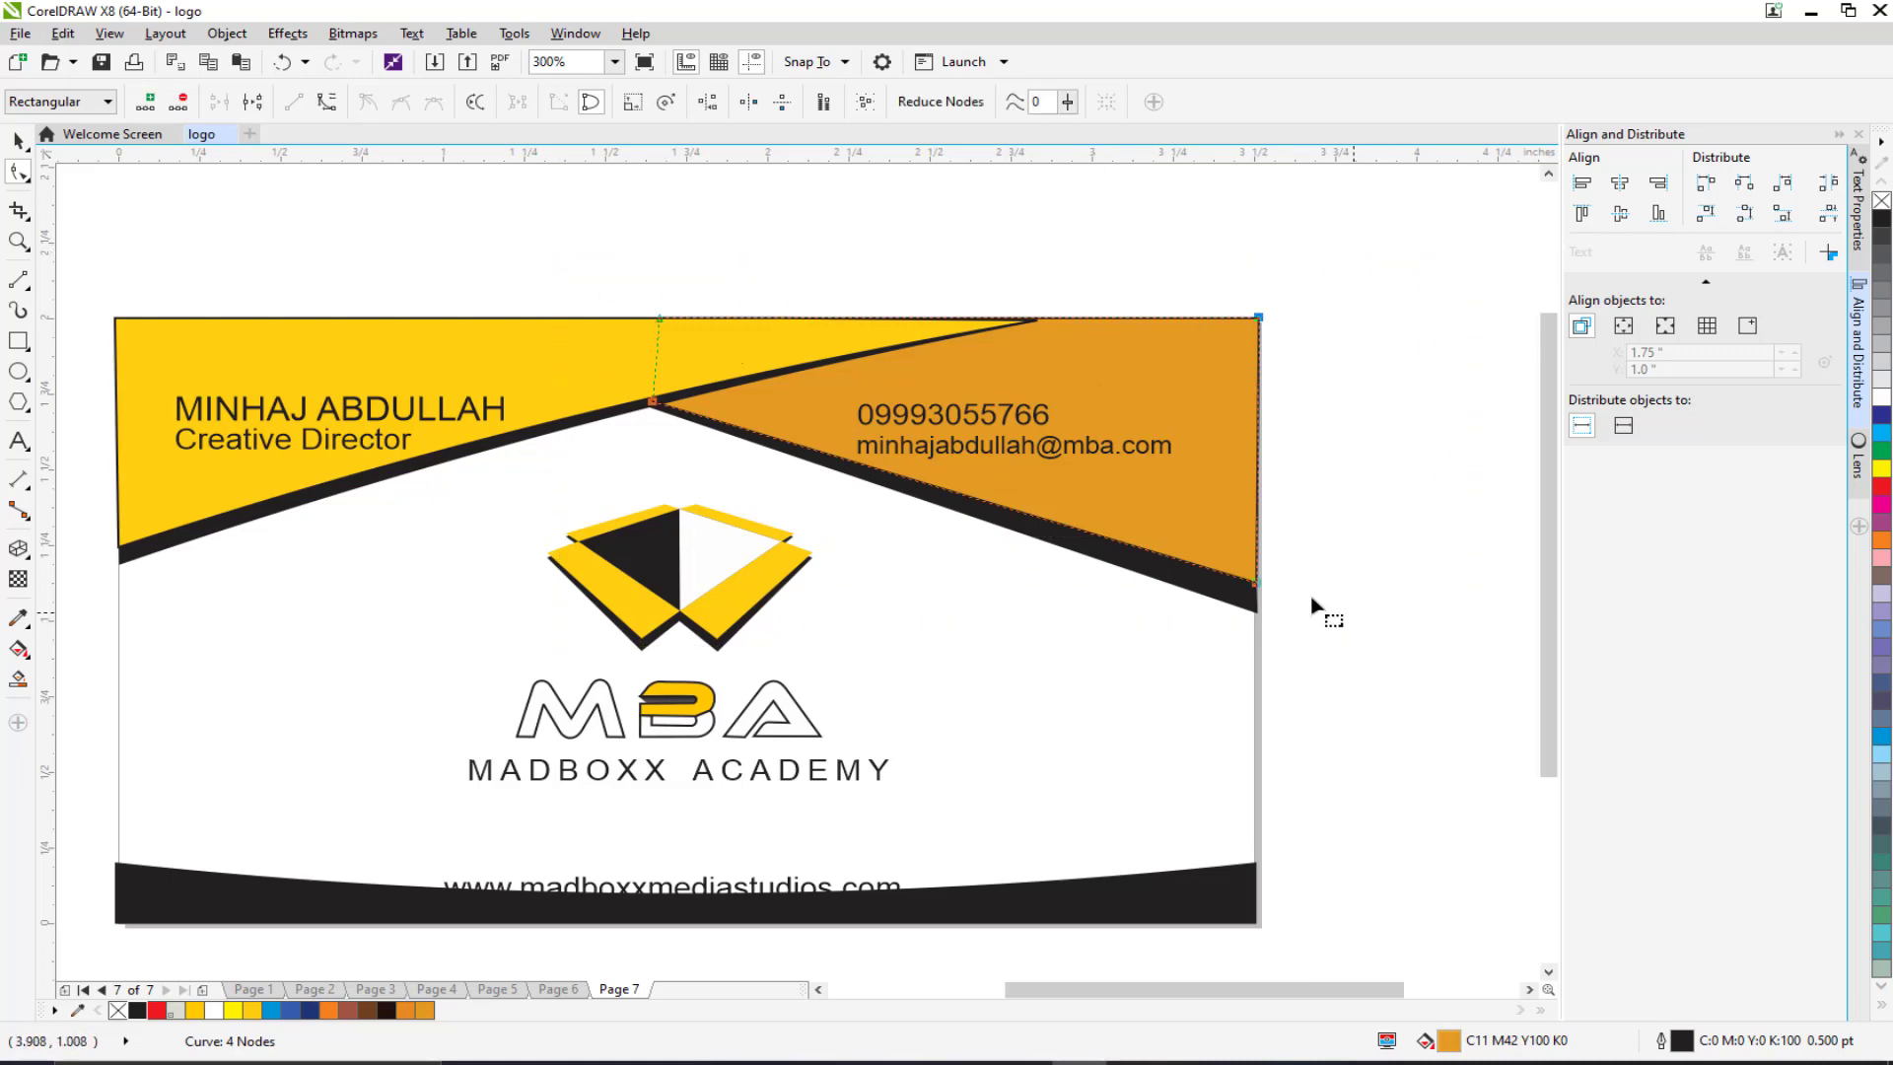
left_click(603, 258)
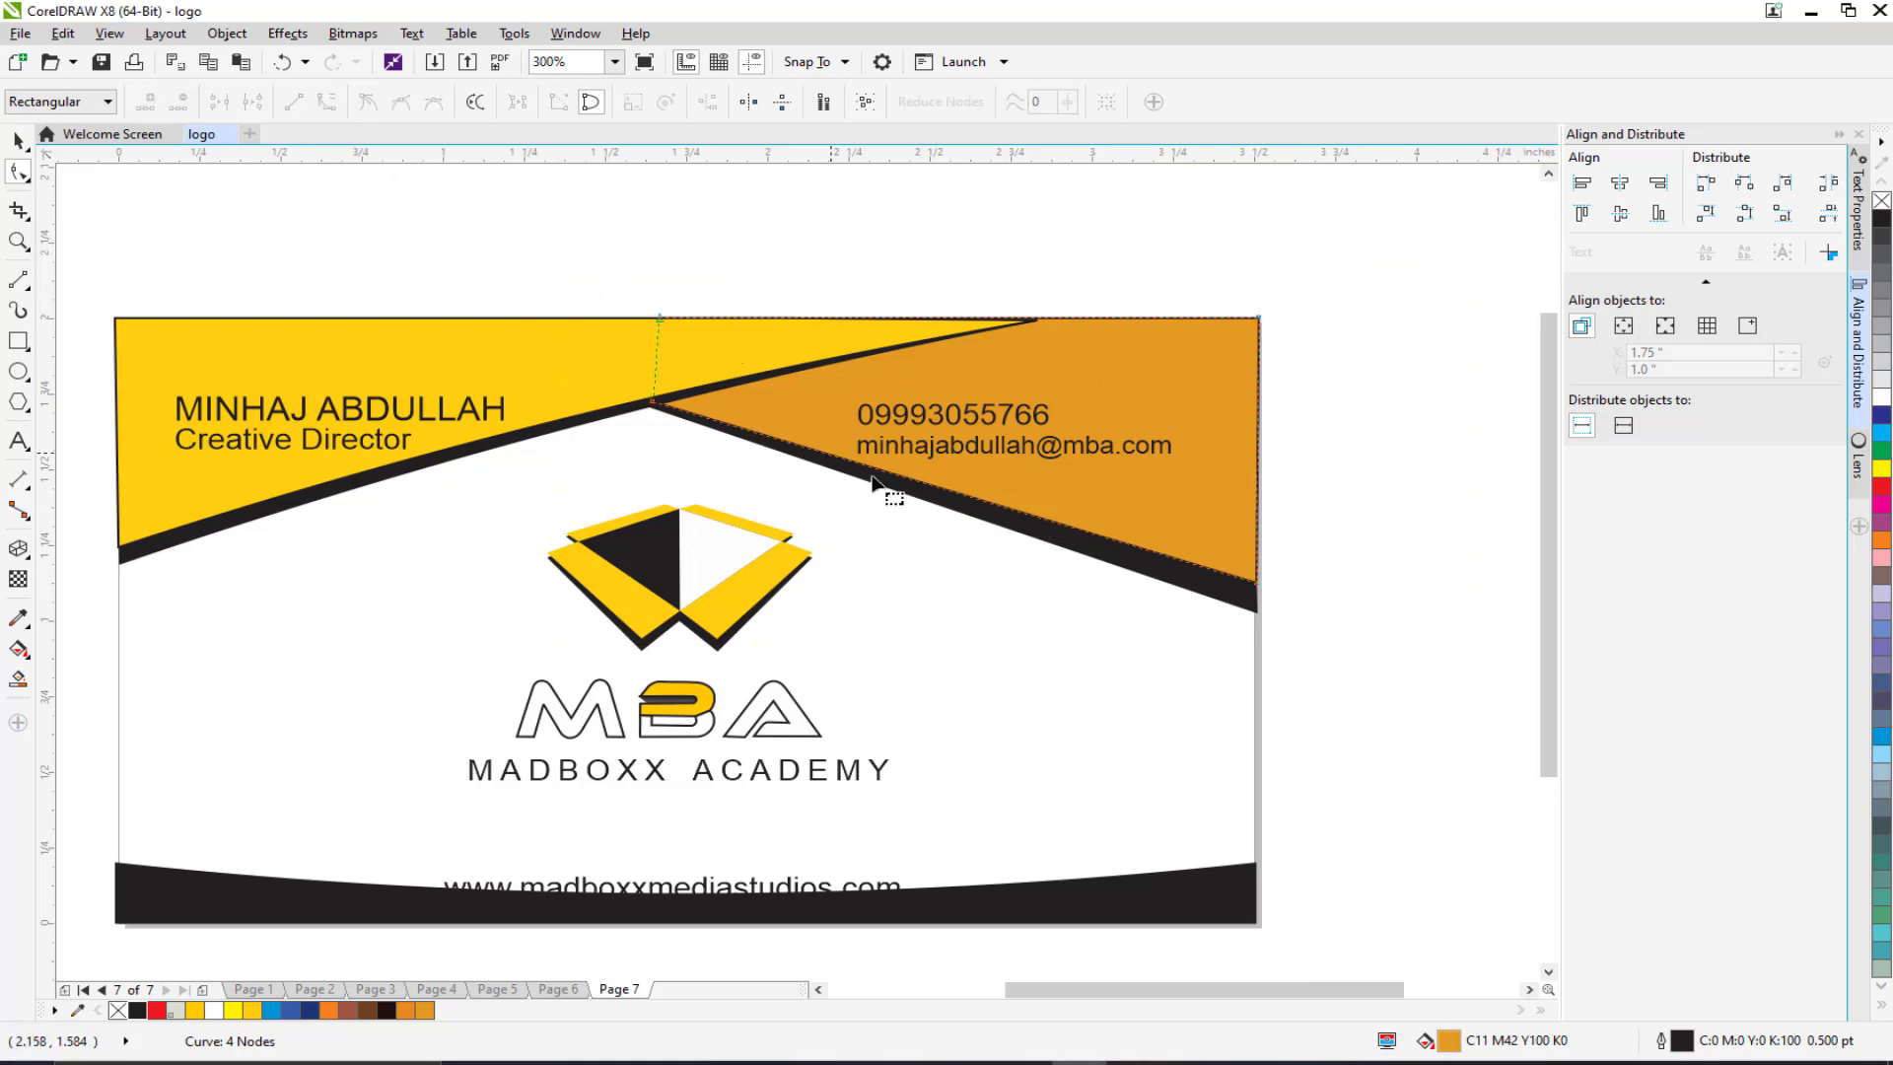
left_click_drag(952, 490, 954, 472)
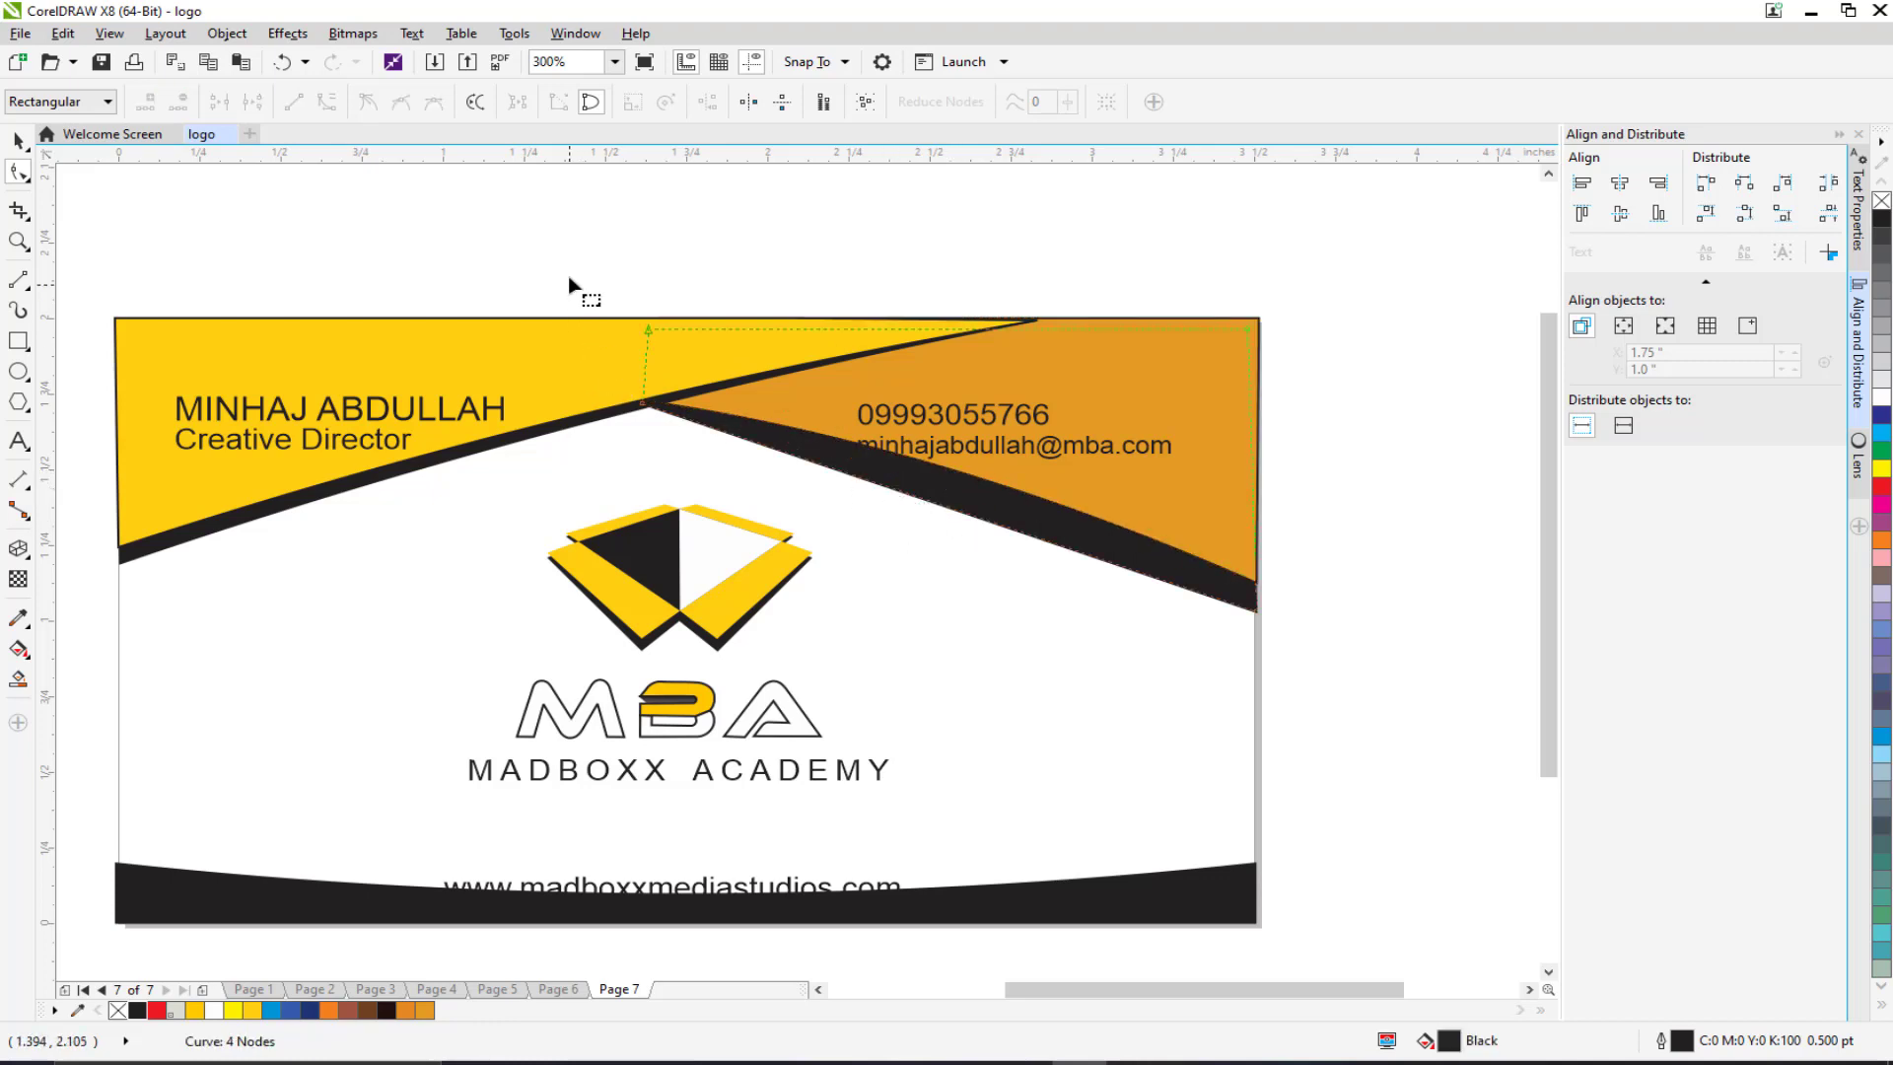
left_click_drag(570, 285, 1410, 678)
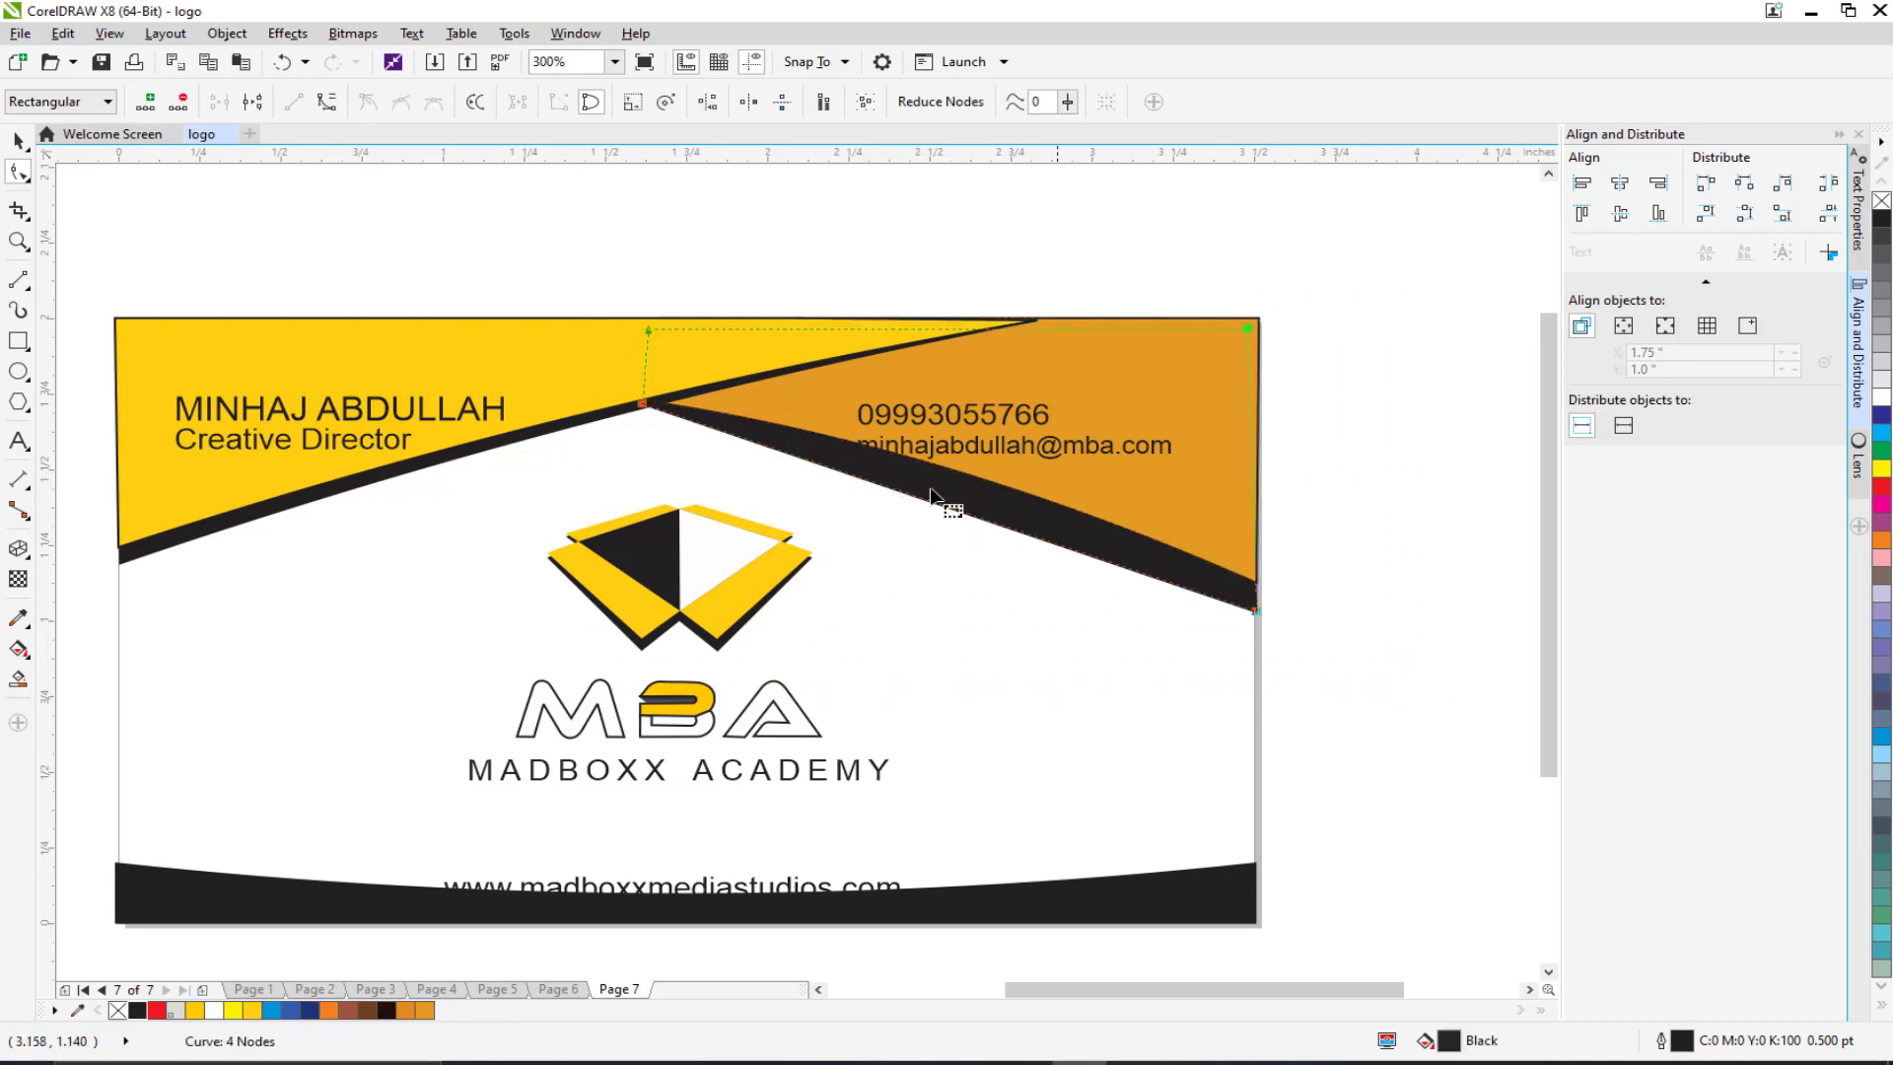
left_click(326, 102)
scroll(648, 412, "up", 2)
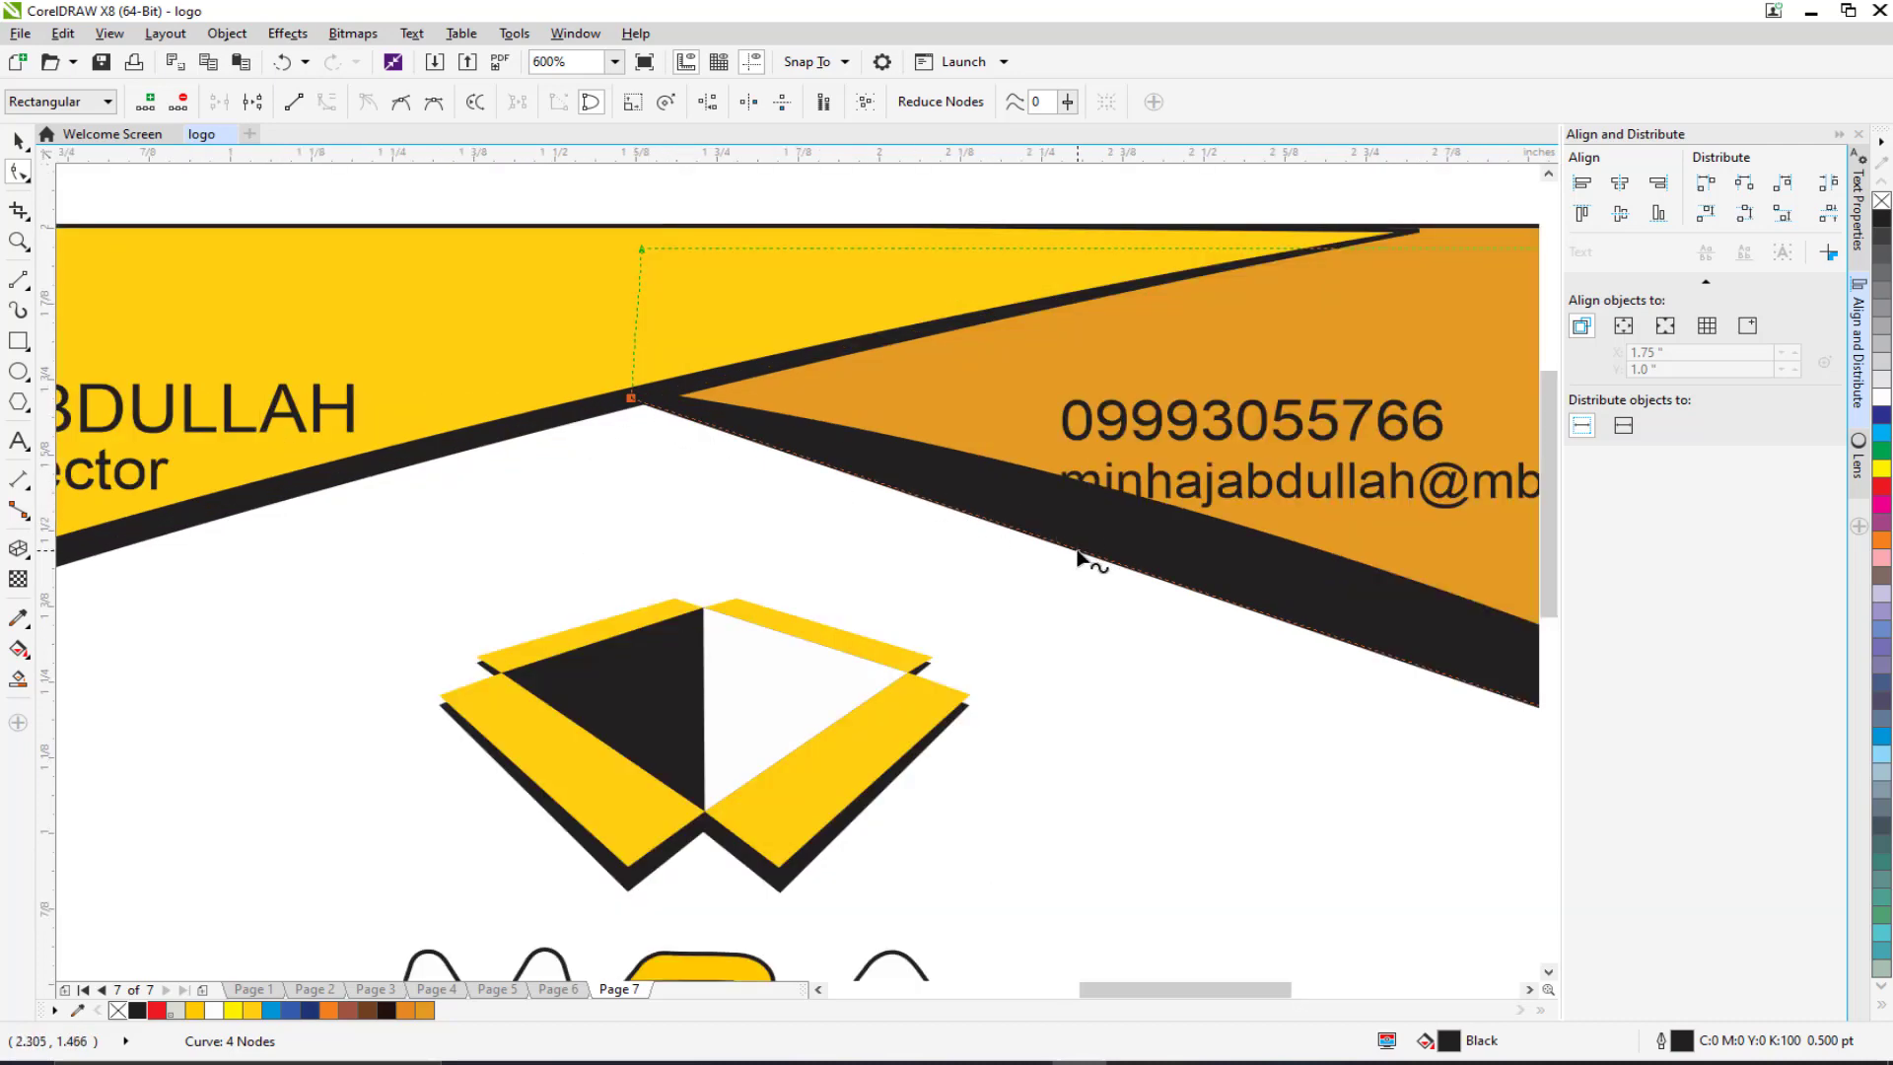
left_click_drag(1078, 555, 1084, 522)
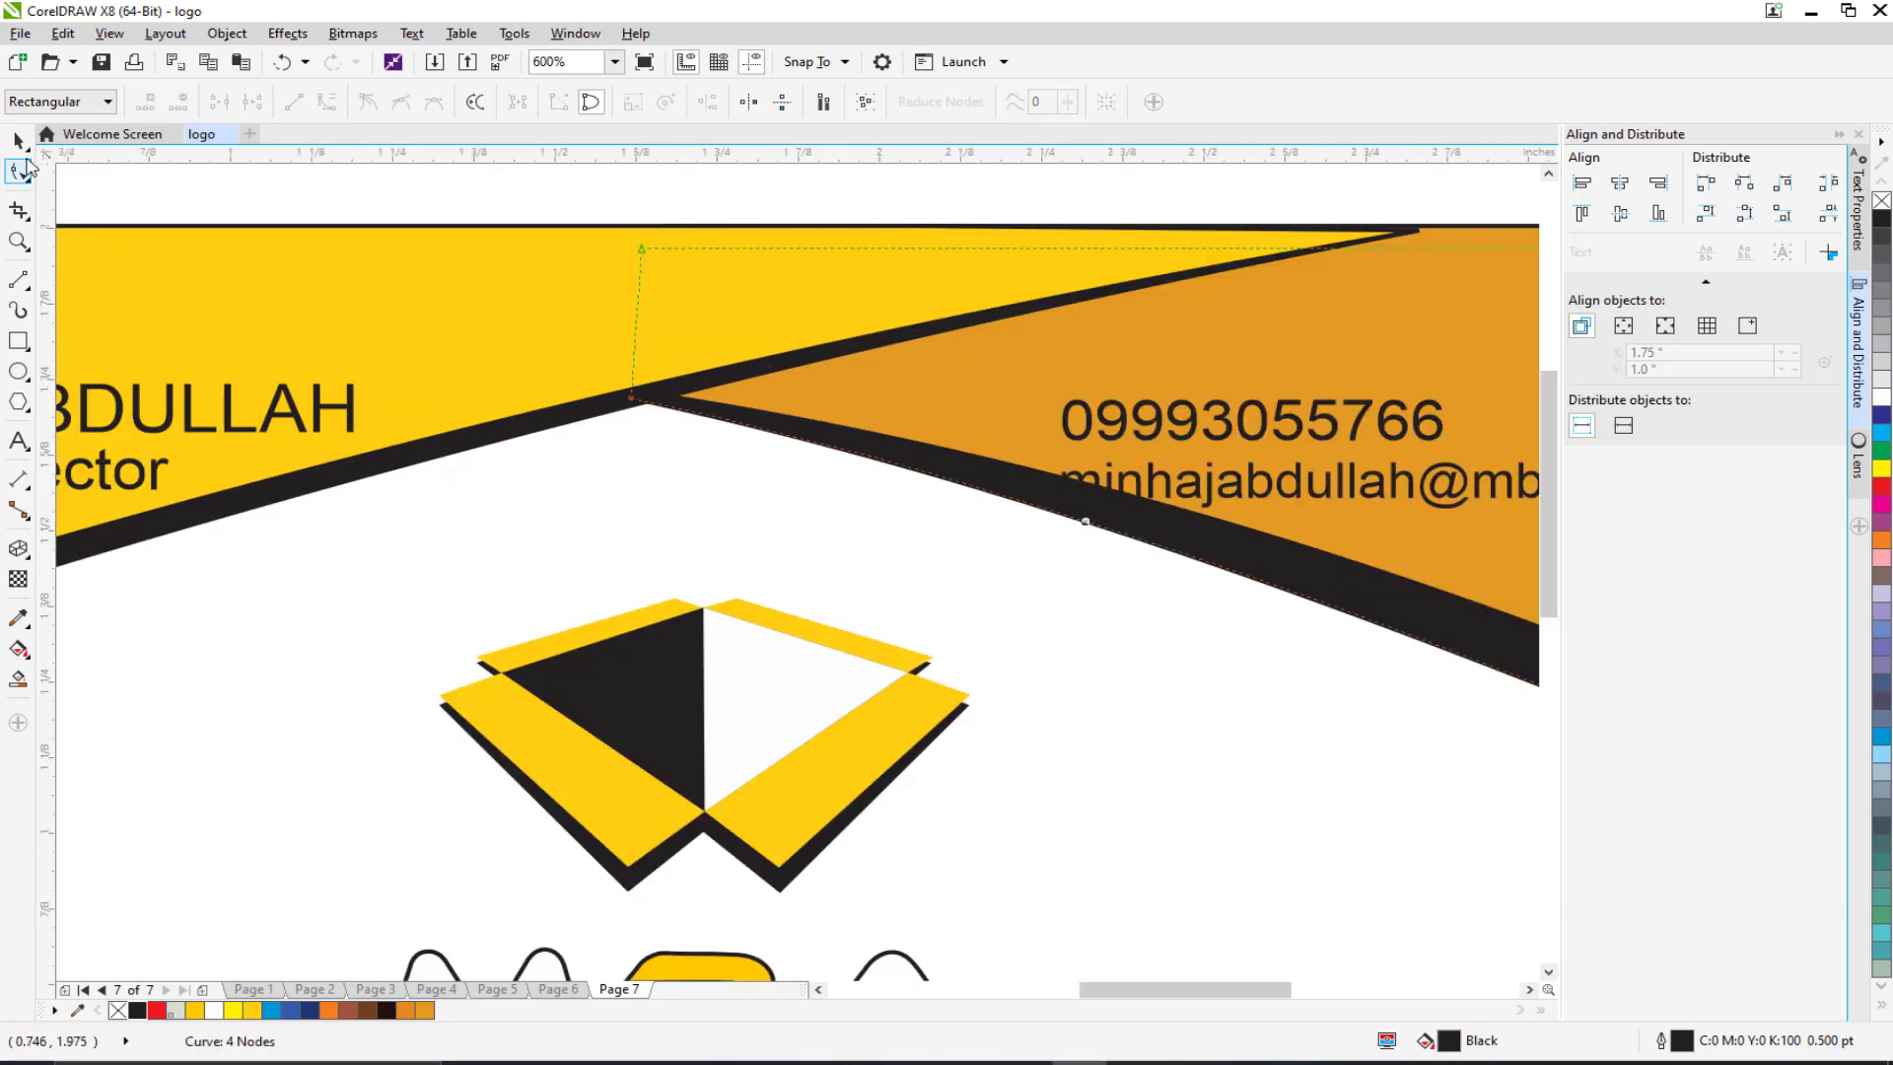
left_click(17, 140)
left_click_drag(629, 396, 636, 396)
key("ctrl+z")
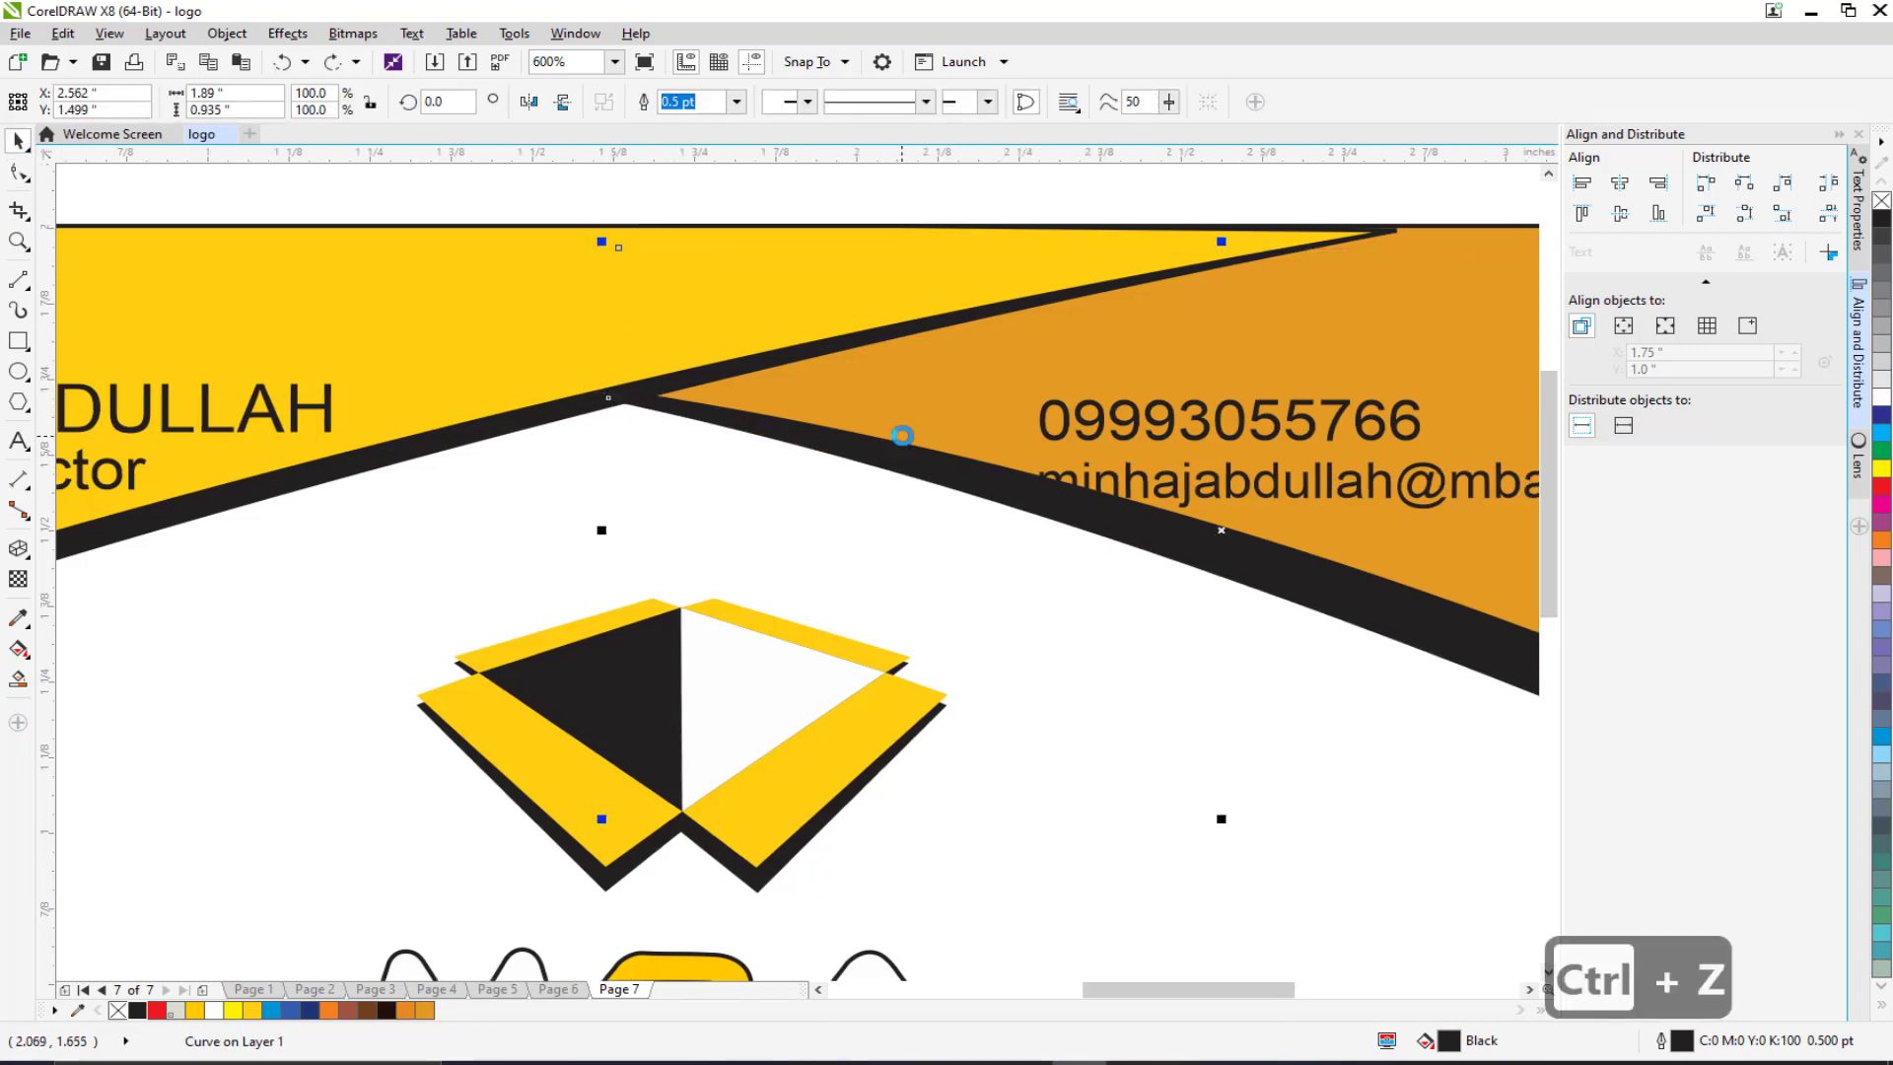
scroll(1220, 349, "down", 3)
left_click(1410, 387)
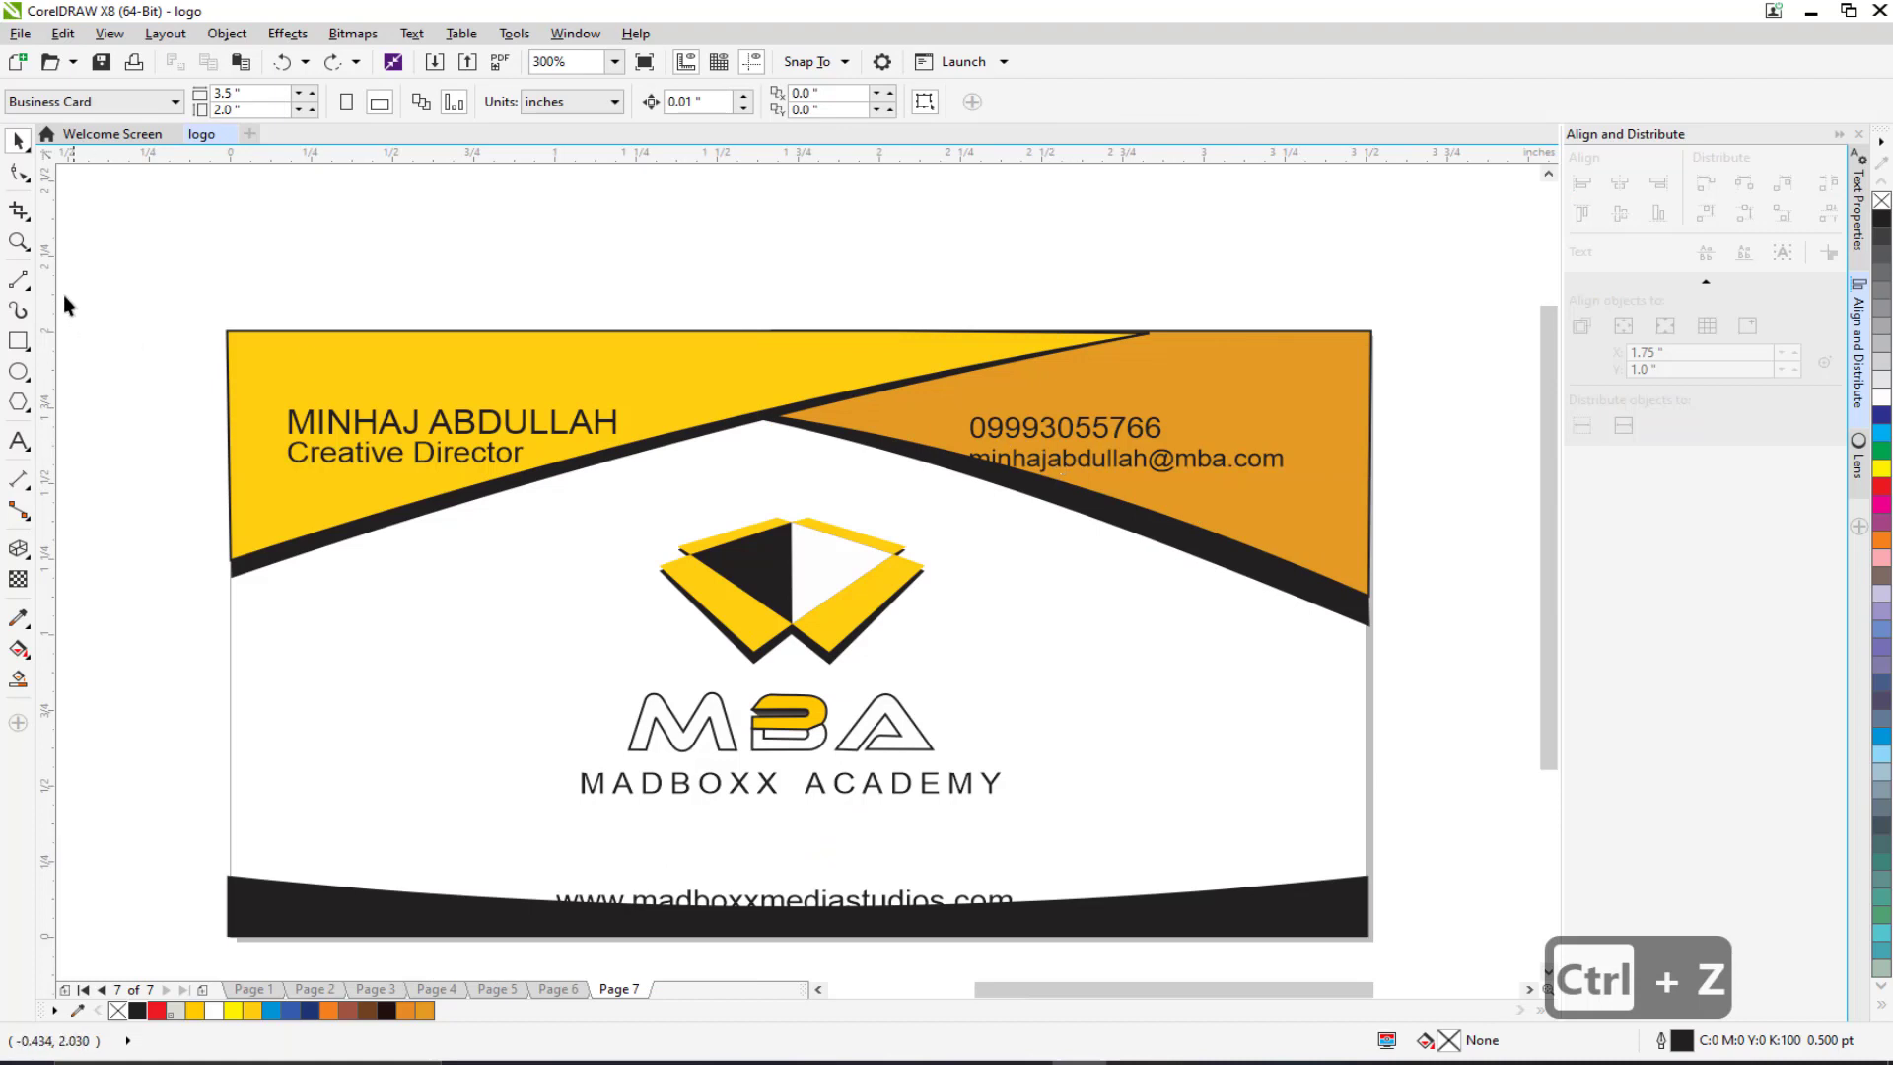
Step: Make the name and title bold, shrink them slightly, and move them up-left
left_click_drag(230, 331, 371, 456)
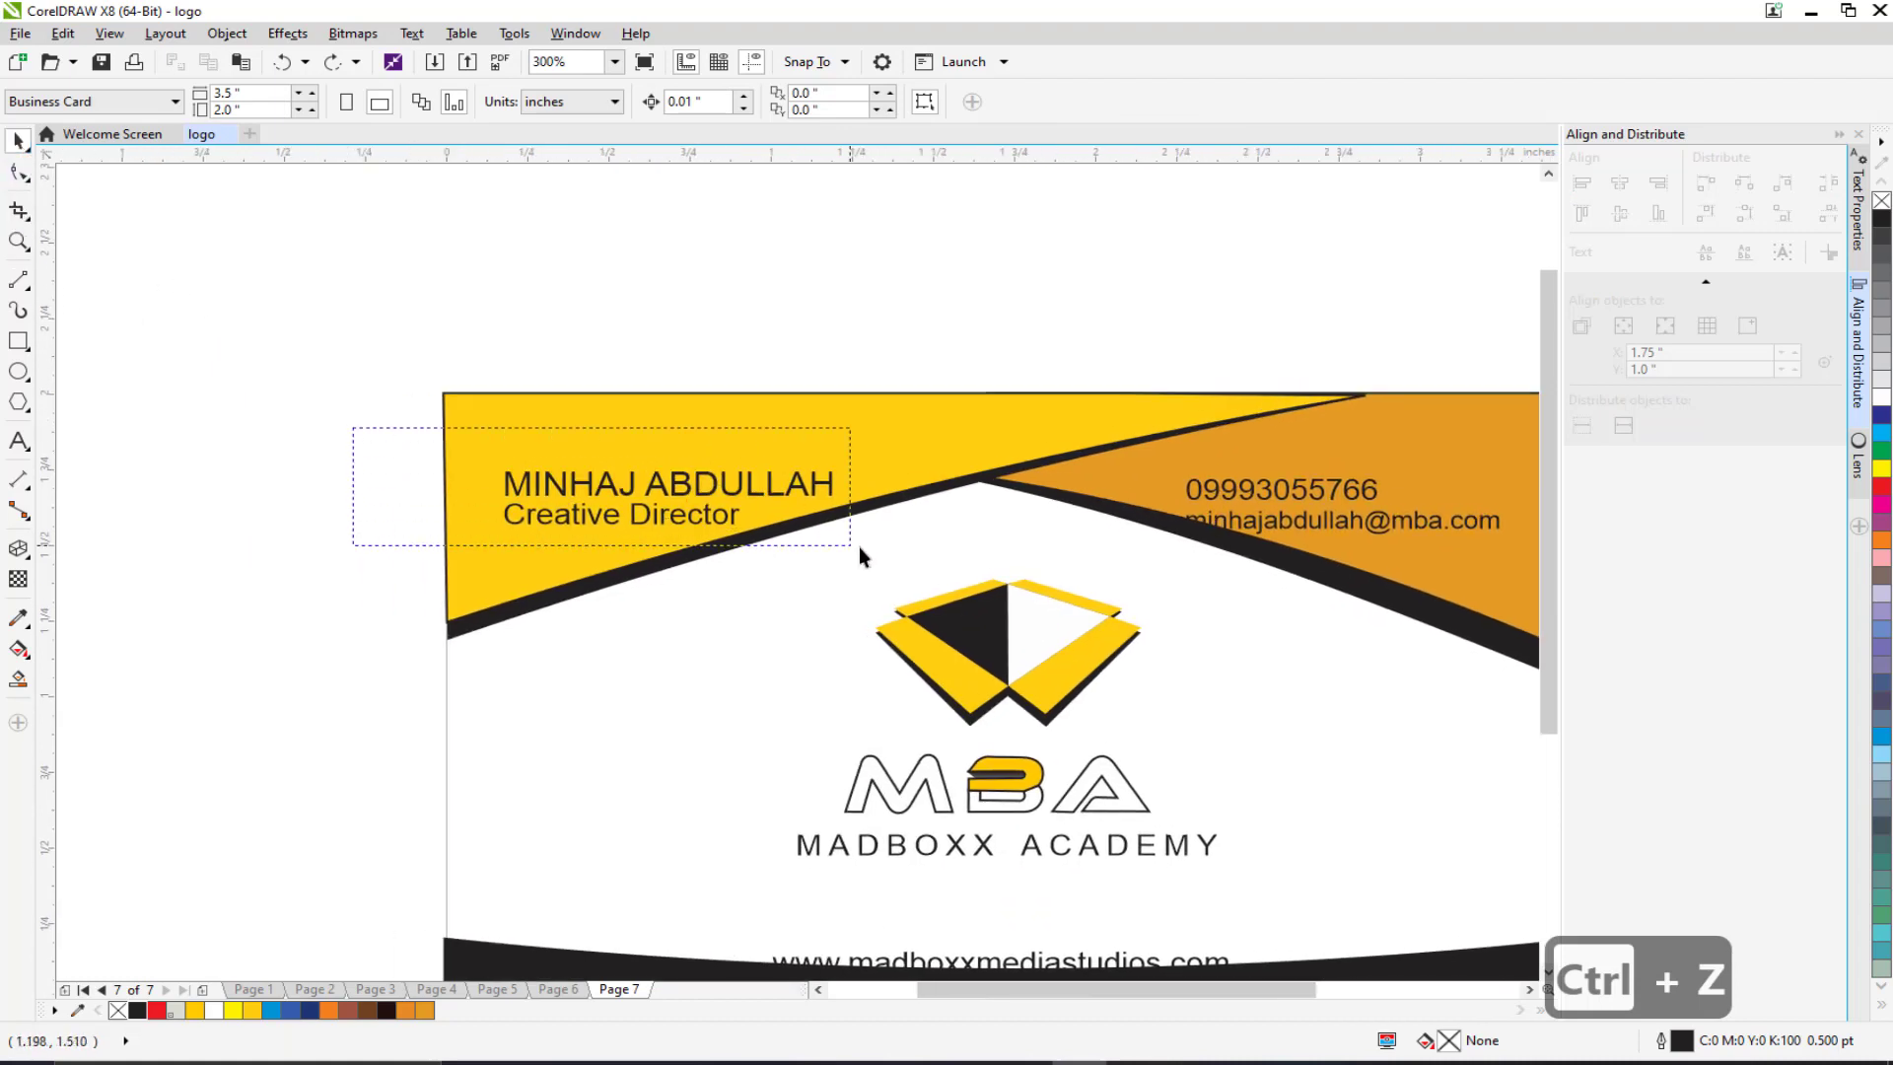
left_click_drag(860, 548, 860, 548)
left_click(844, 102)
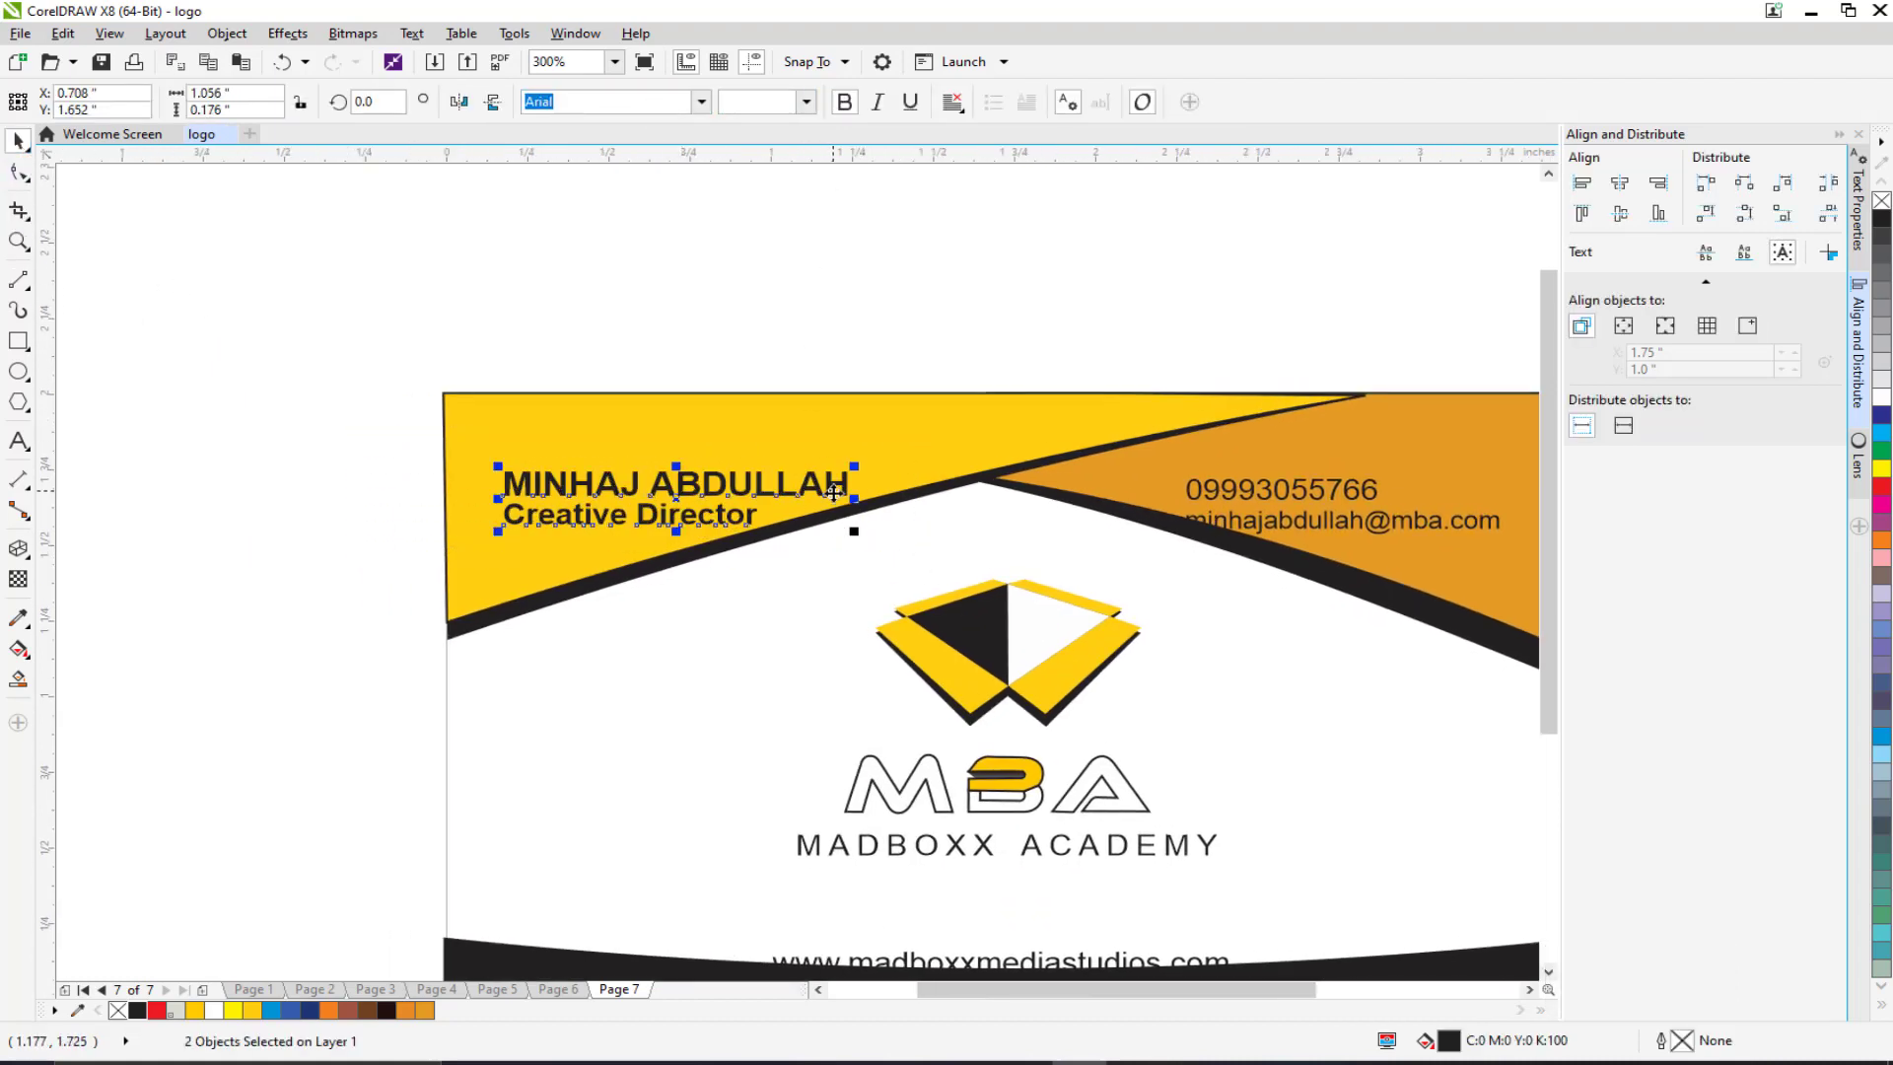
left_click_drag(853, 533, 814, 523)
scroll(609, 495, "up", 1)
left_click_drag(608, 495, 530, 468)
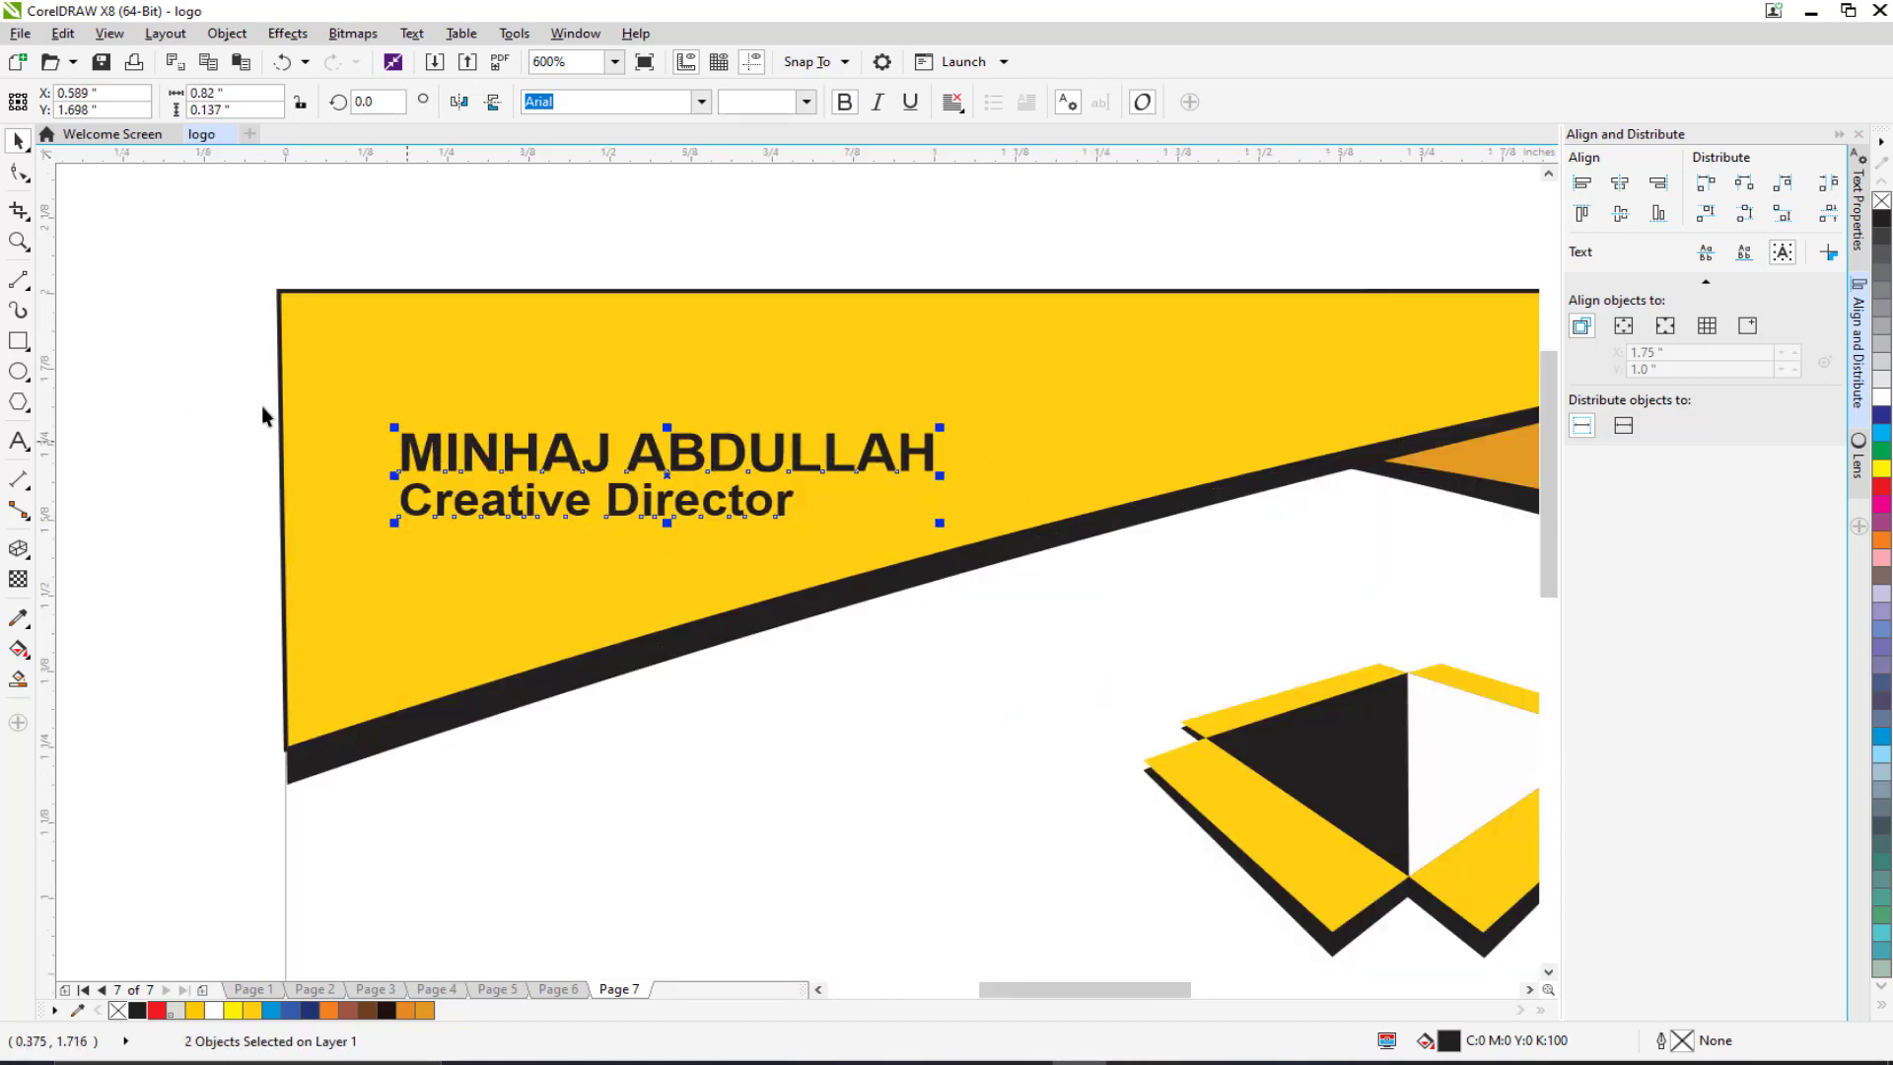
left_click(262, 405)
Step: Set the name to 6.5 pt and return Creative Director to regular weight
left_click(411, 451)
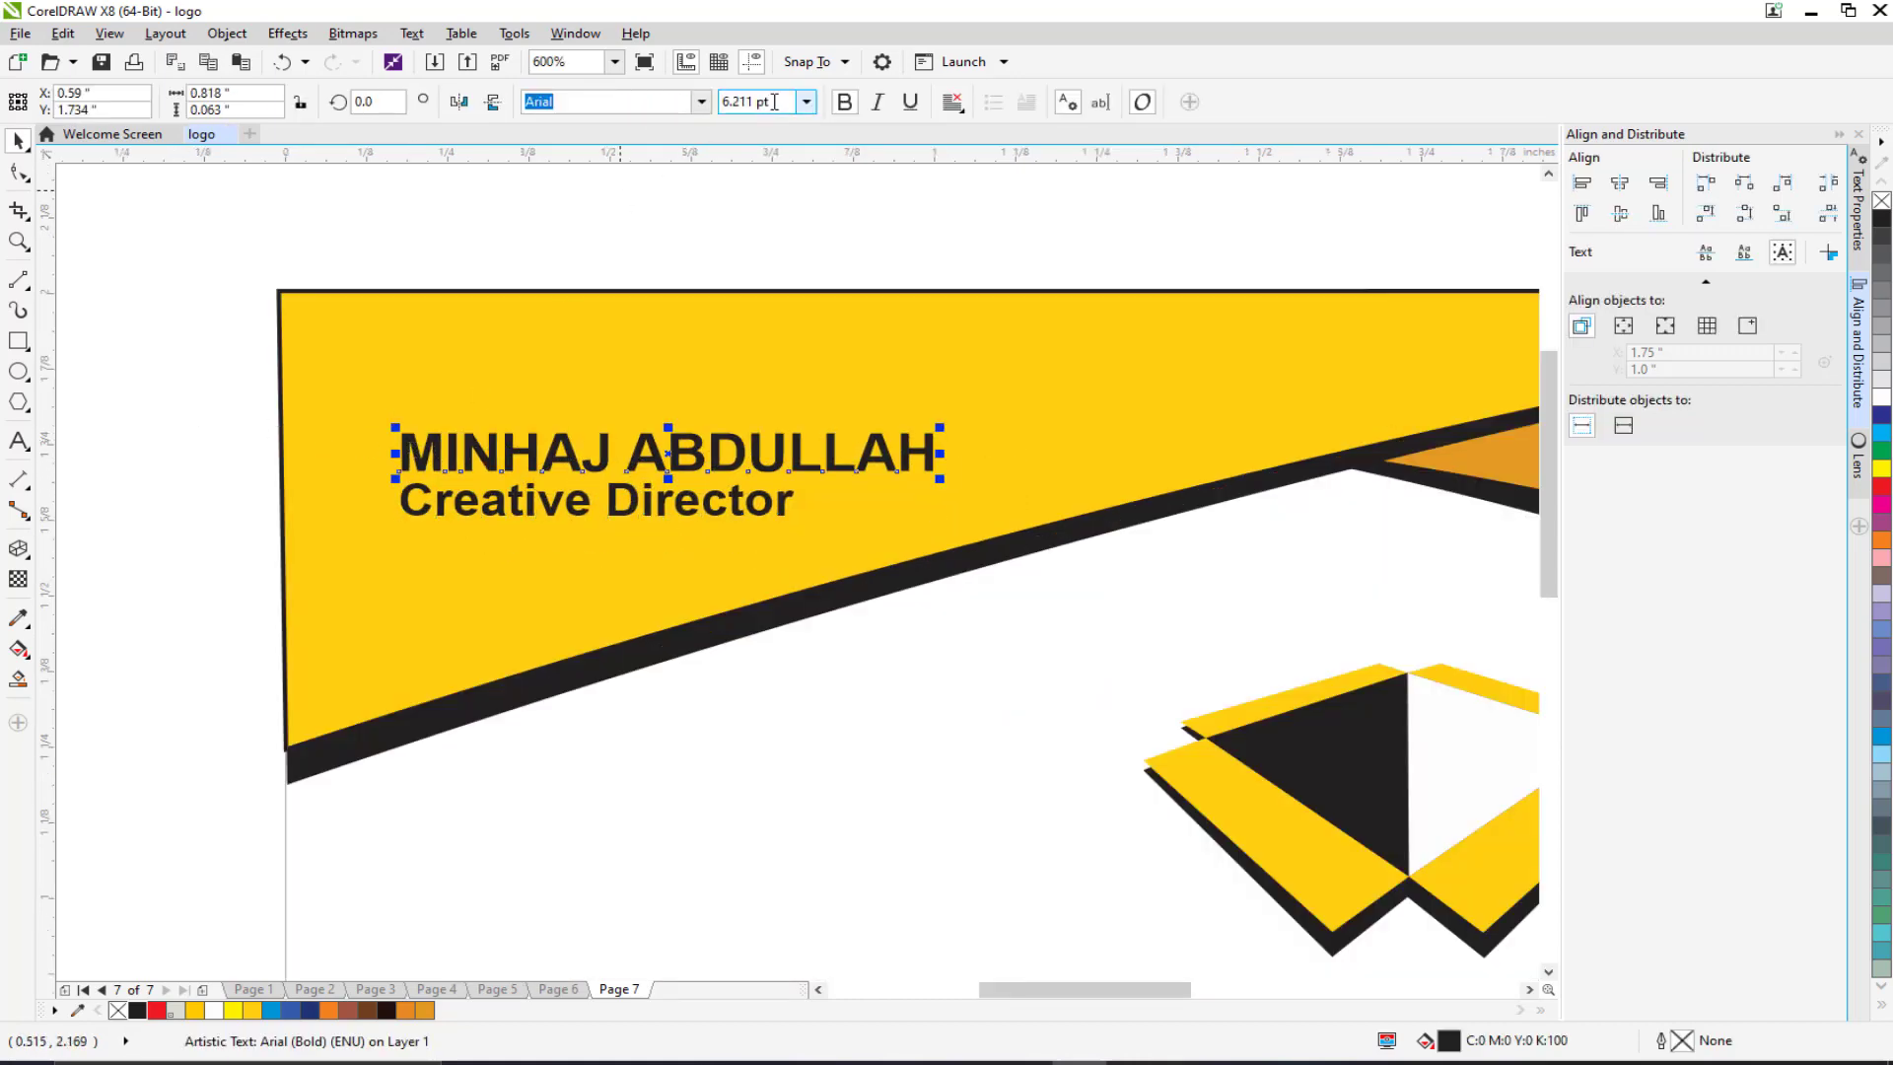
type("6.5")
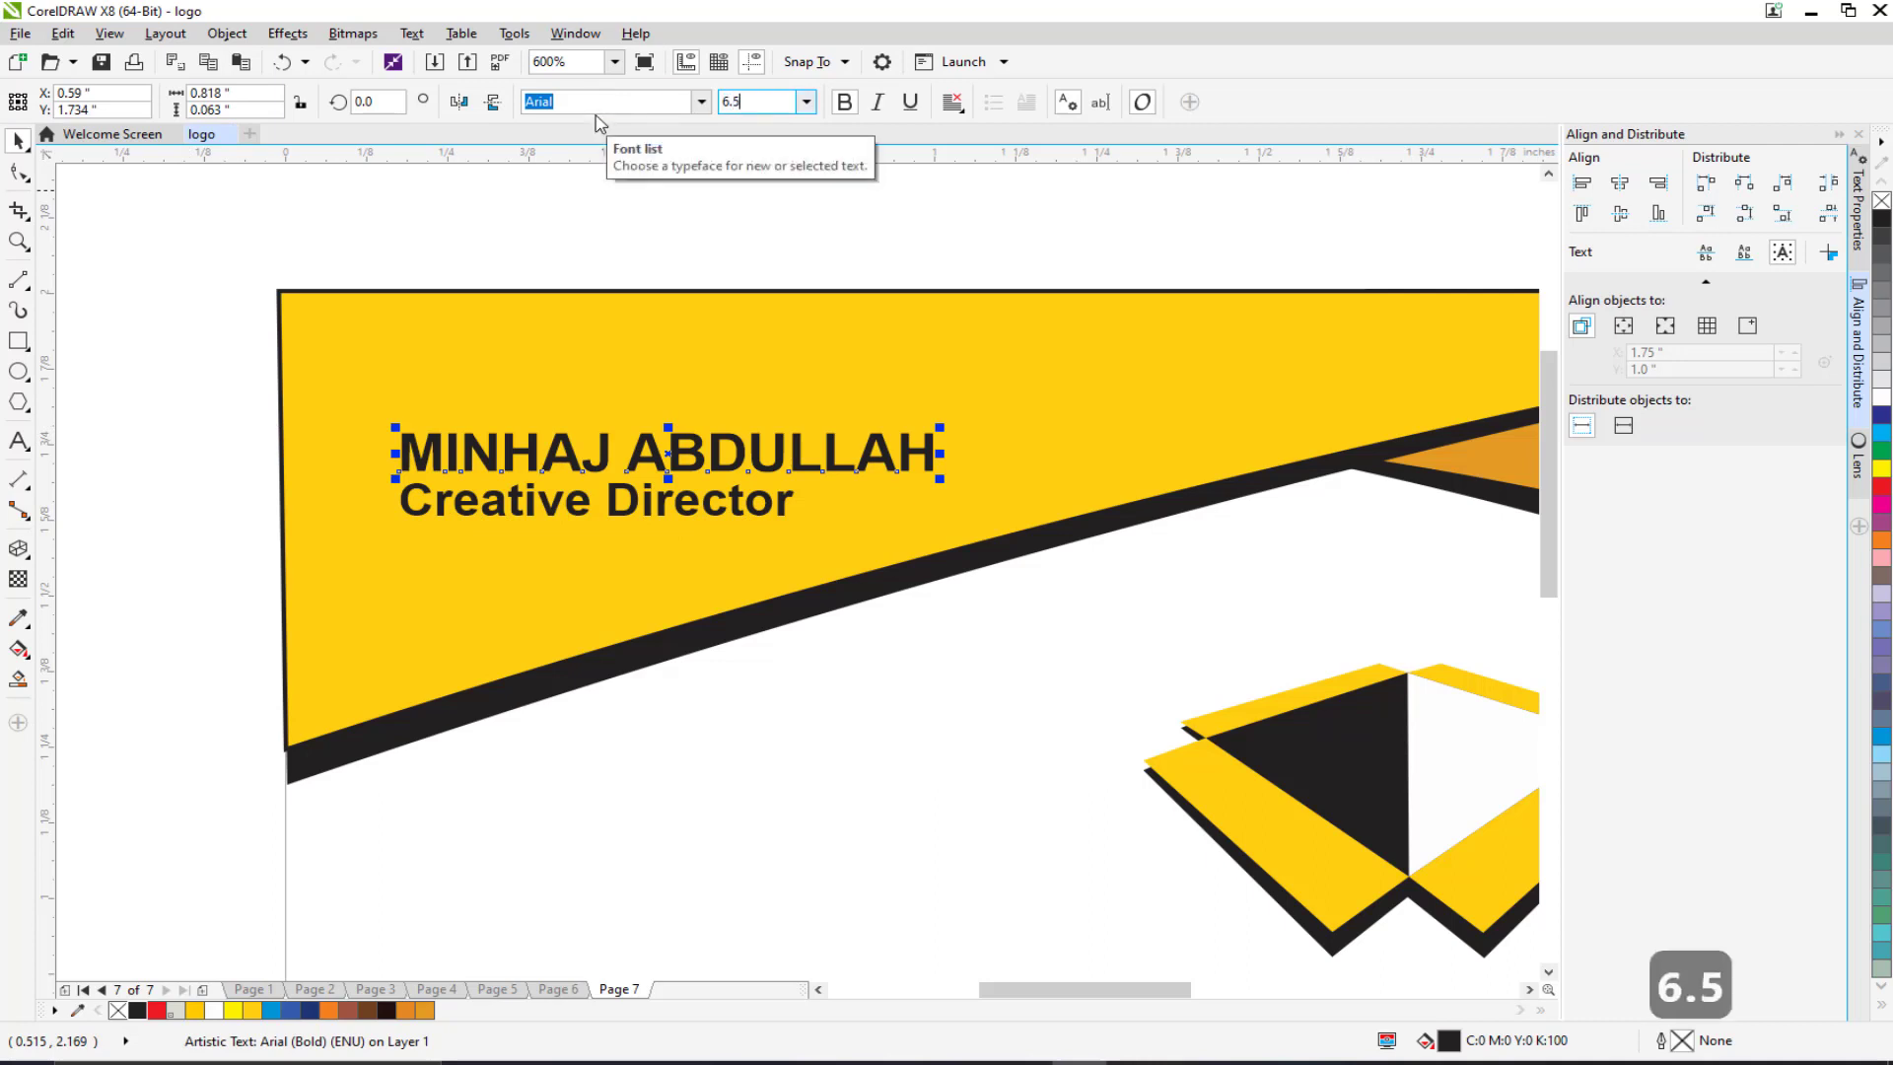
key("Return")
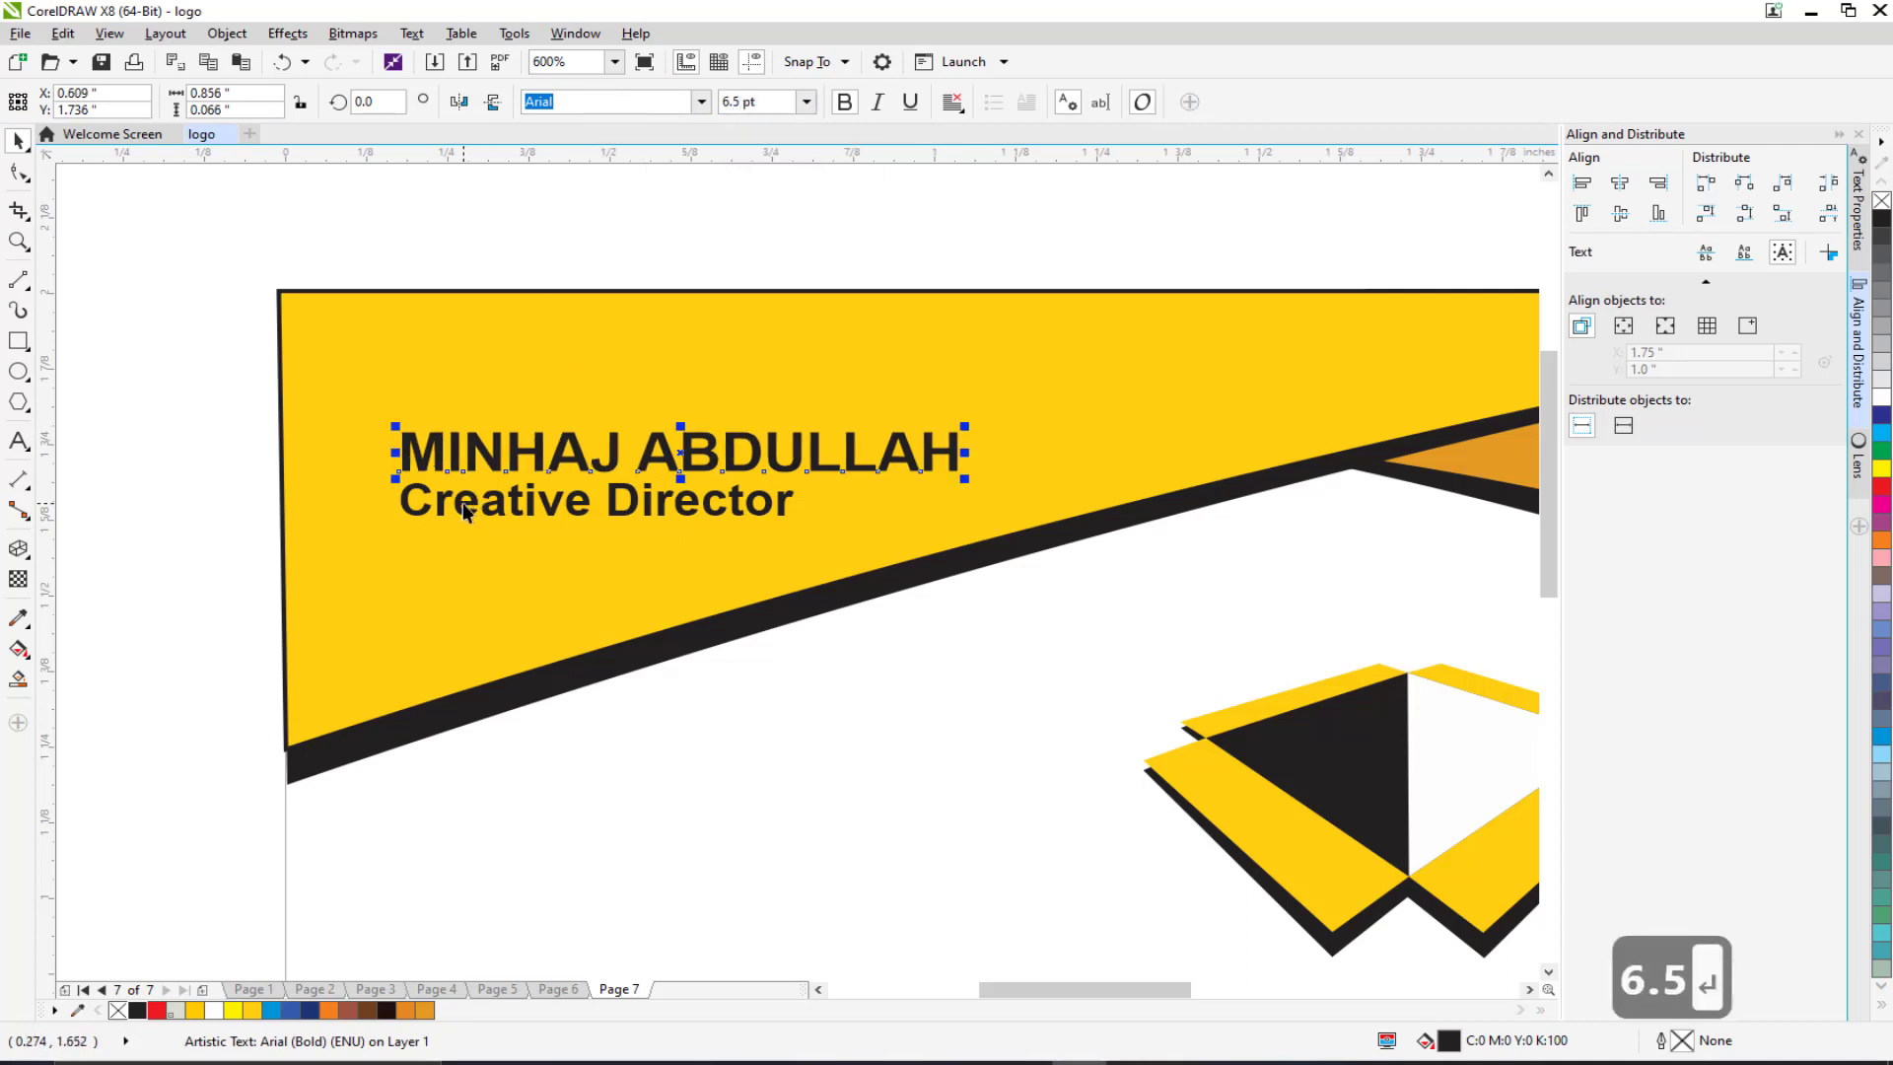
left_click(463, 505)
left_click(844, 101)
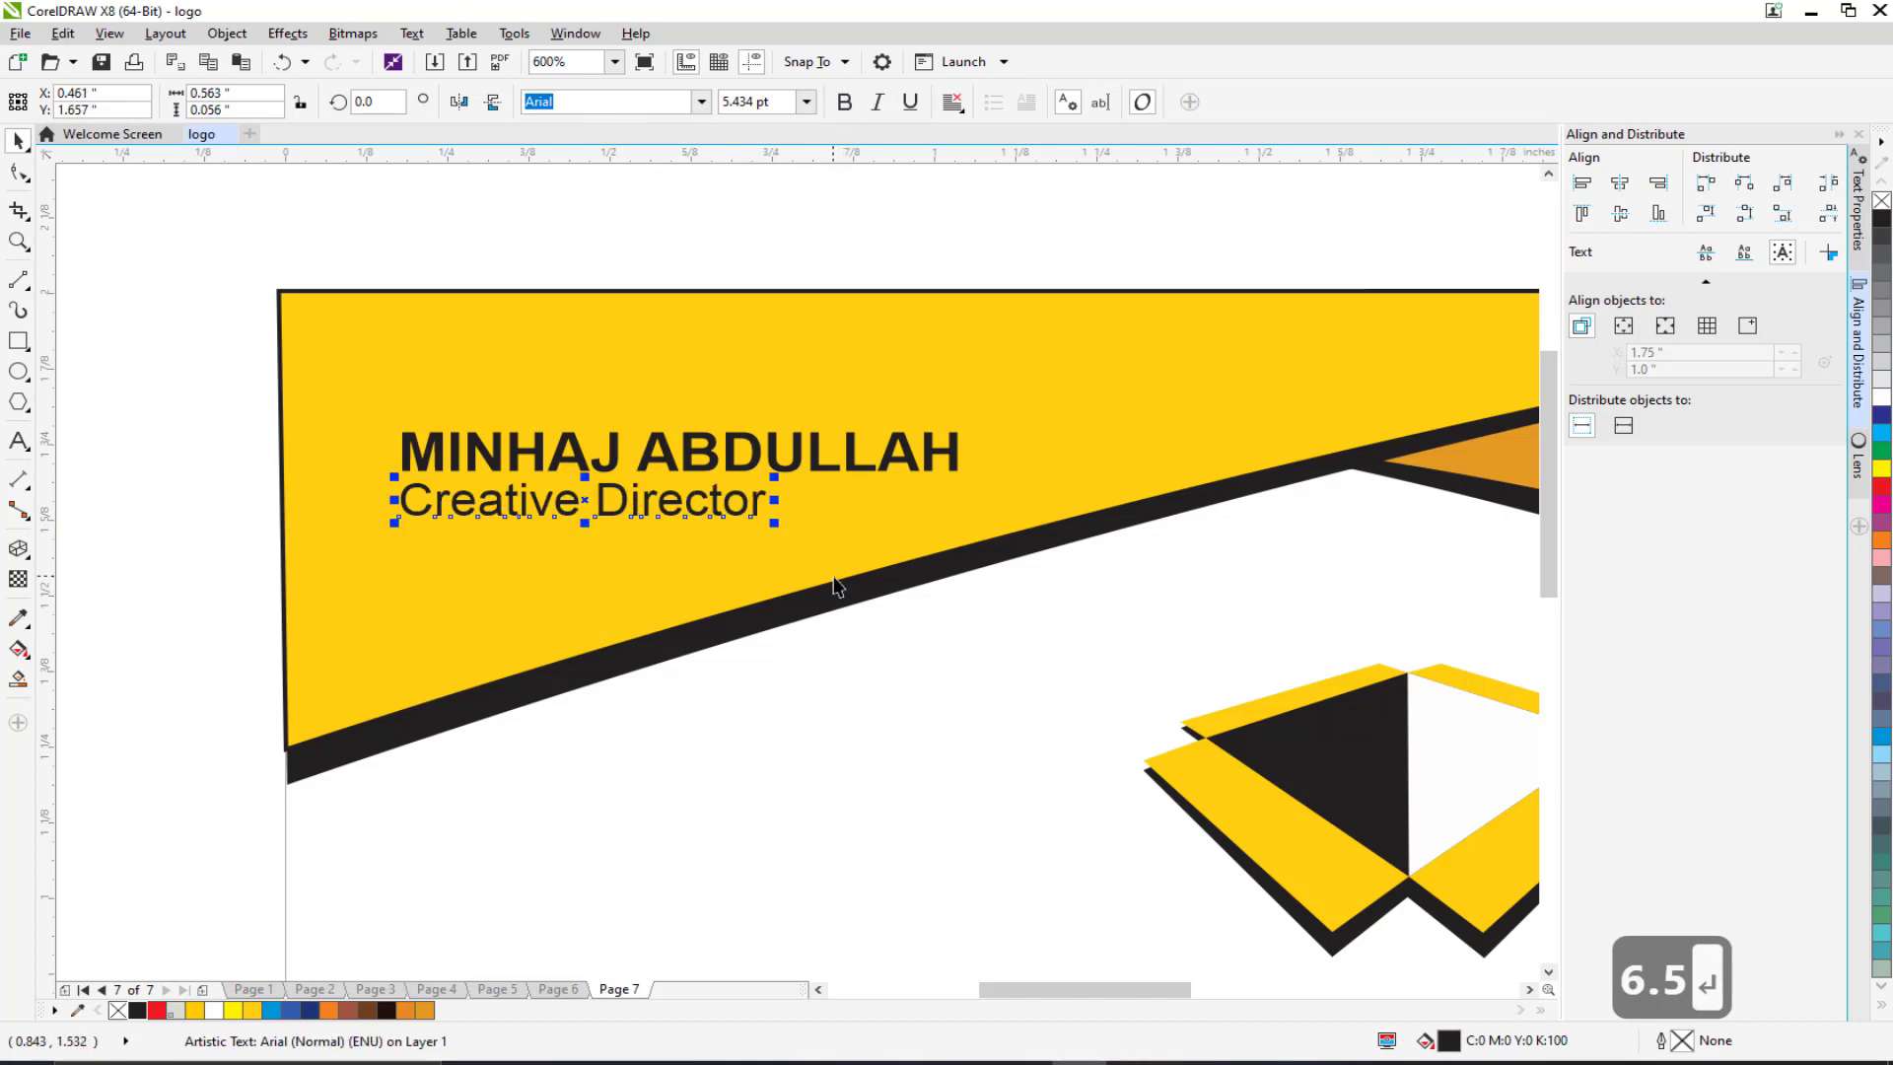
scroll(840, 588, "down", 2)
scroll(882, 523, "right", 3)
left_click(1262, 480)
scroll(655, 549, "left", 3)
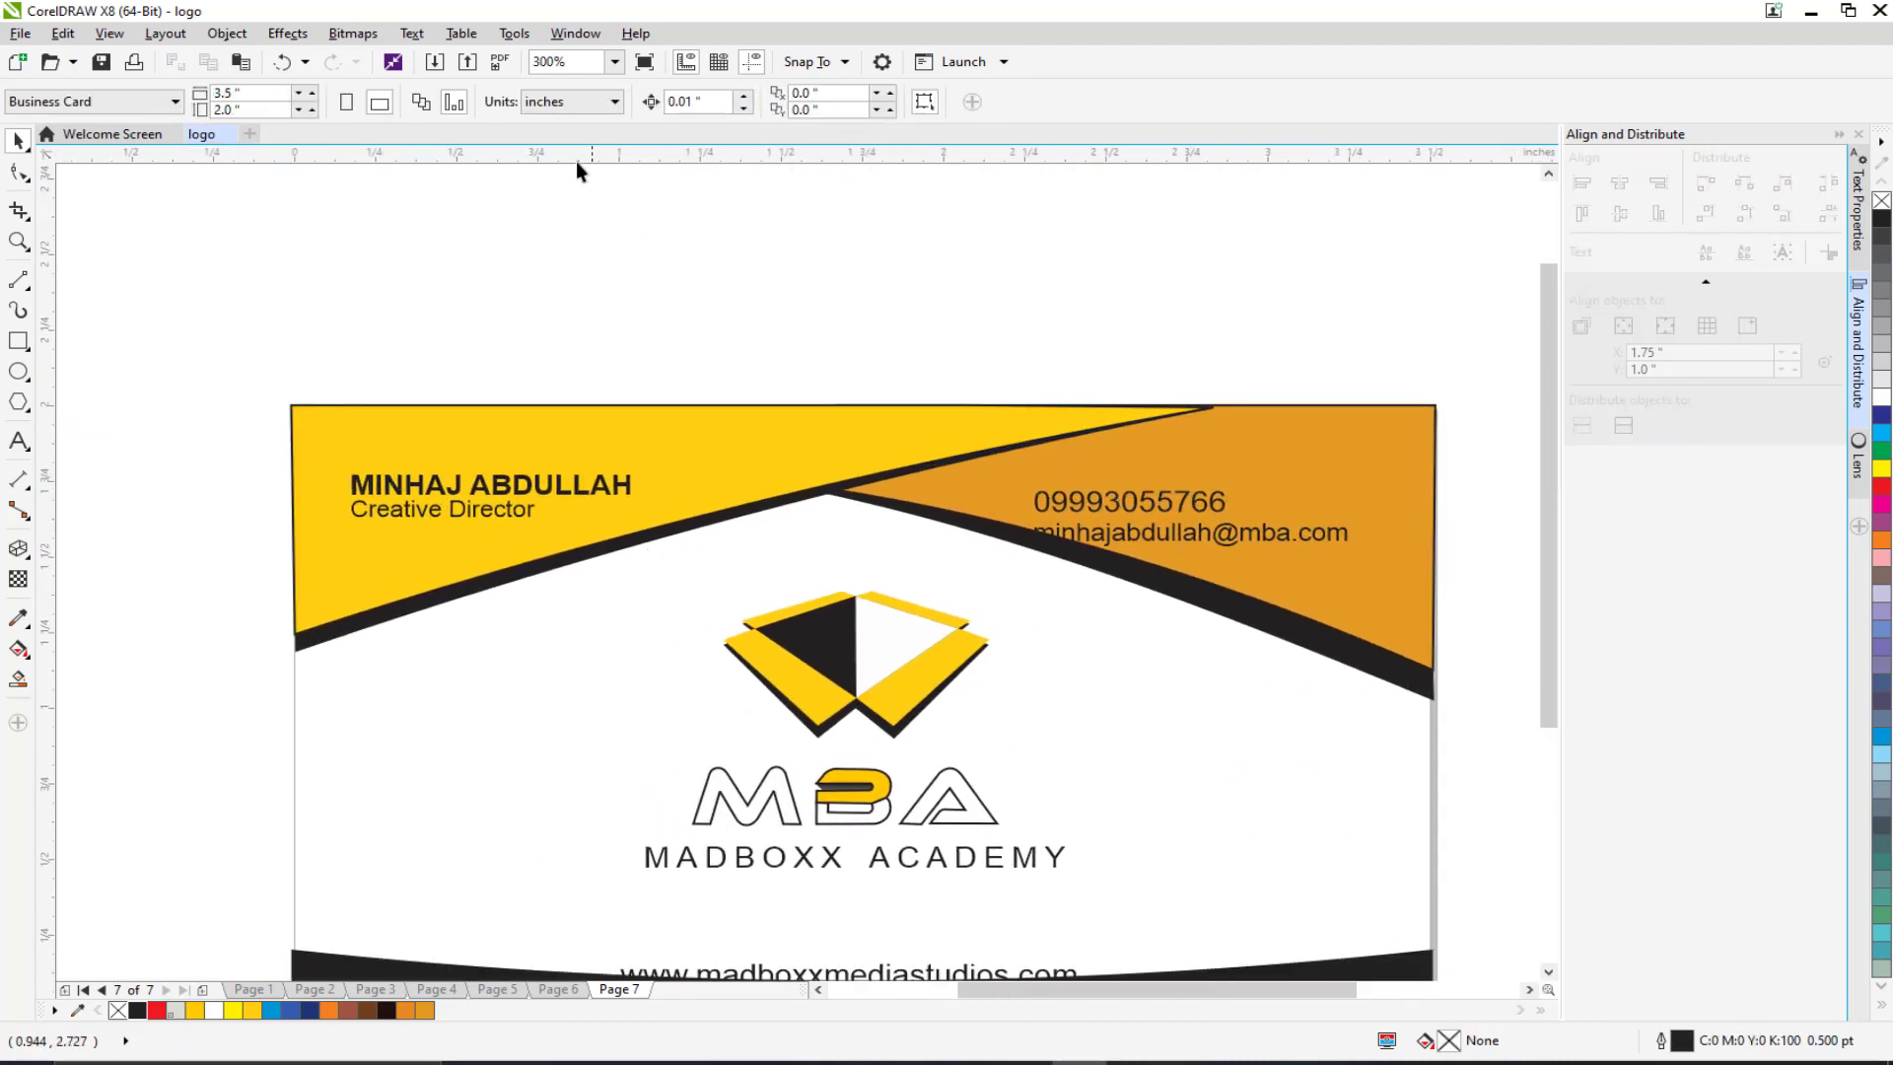
Step: Add a horizontal guideline at the name's top and raise the phone and e-mail lines to it
left_click_drag(543, 247, 624, 492)
scroll(592, 516, "right", 3)
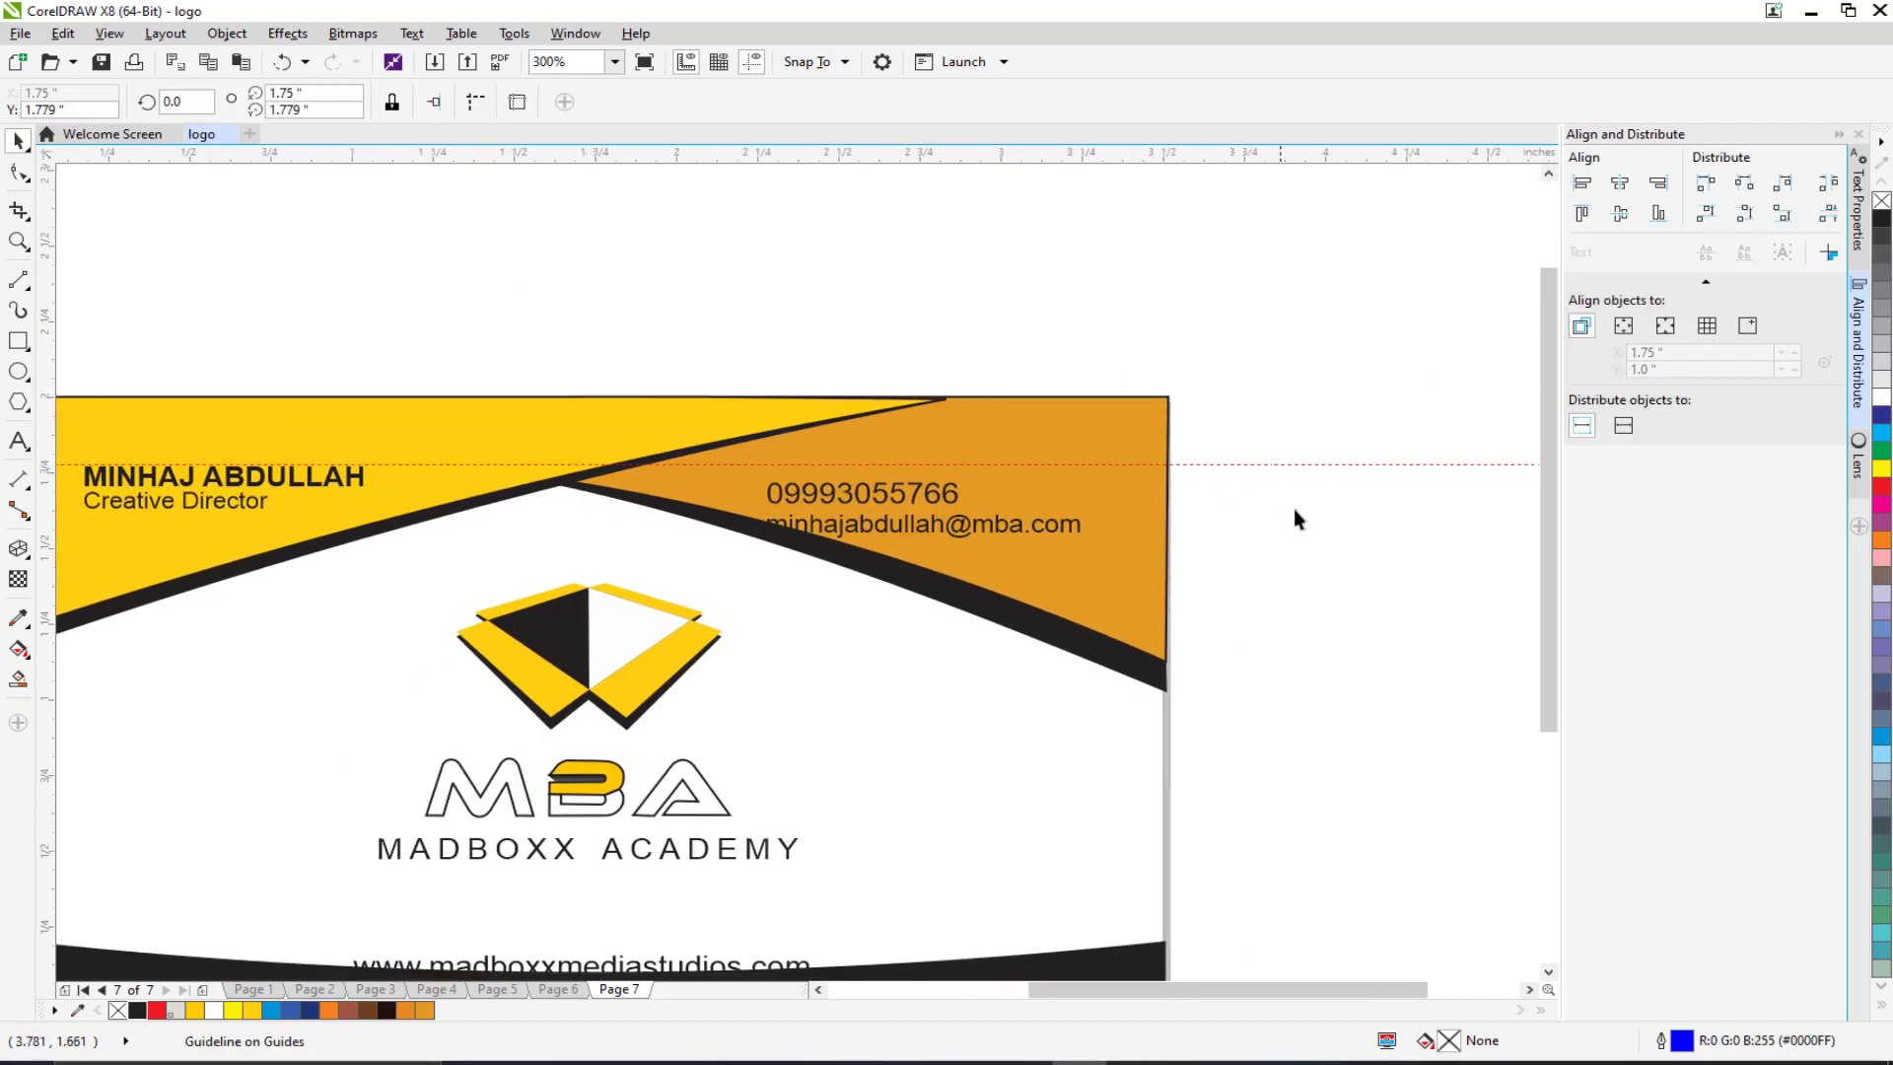
left_click_drag(1300, 476, 669, 580)
scroll(747, 495, "up", 2)
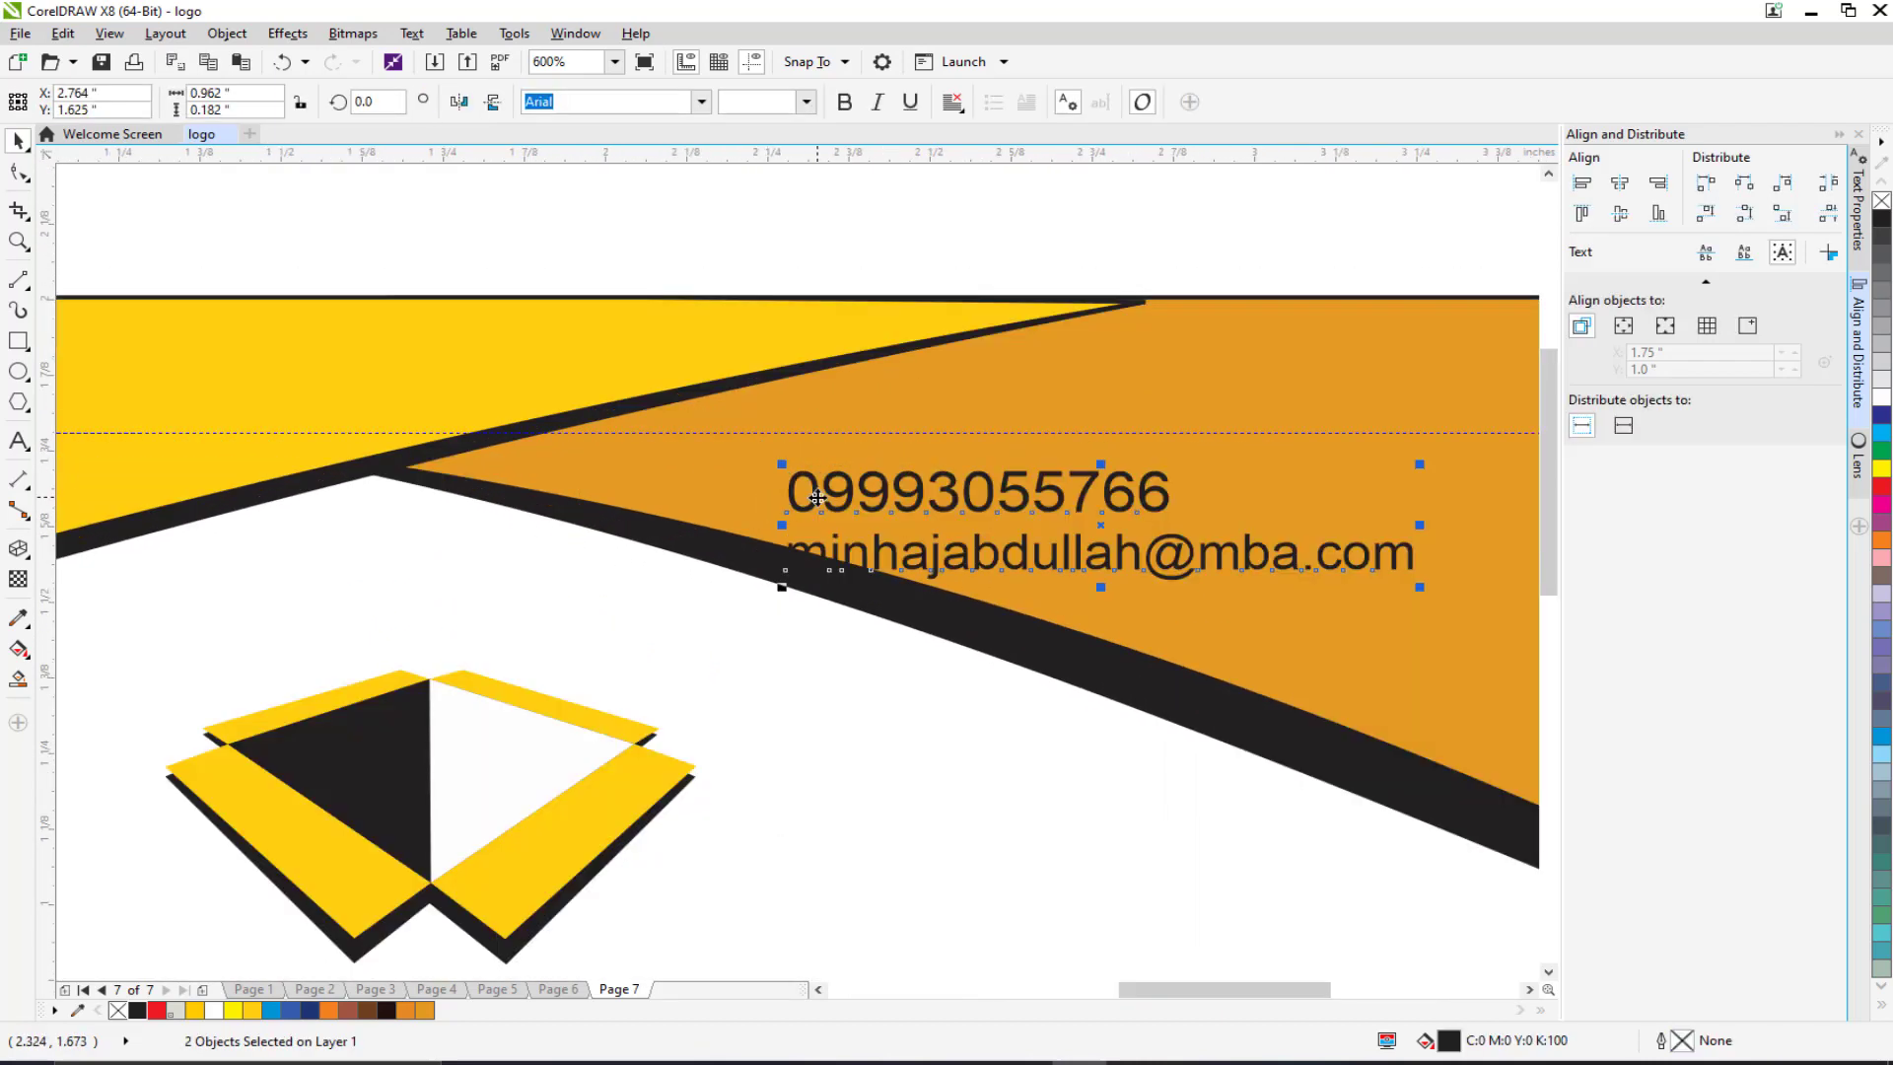
left_click_drag(817, 497, 883, 459)
scroll(883, 460, "down", 2)
left_click(1299, 562)
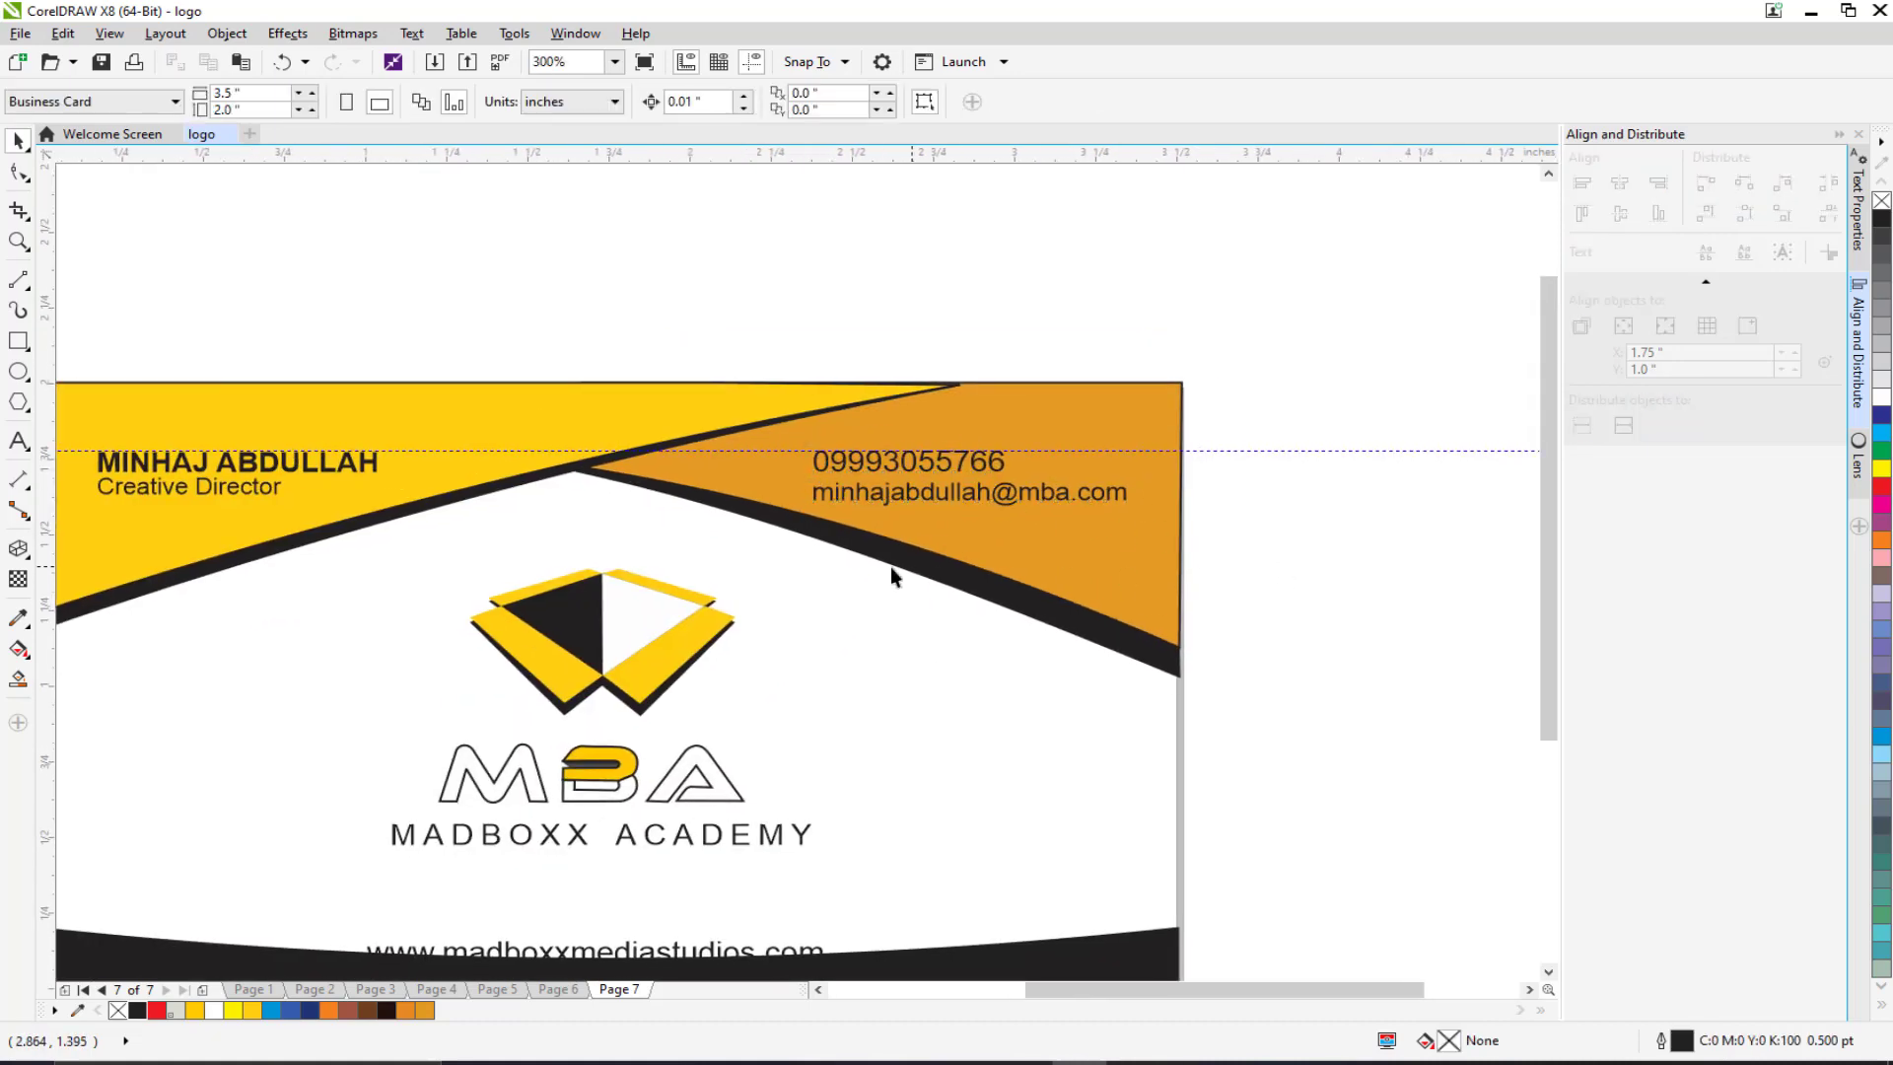
left_click_drag(868, 588, 938, 460)
left_click_drag(788, 602, 890, 569)
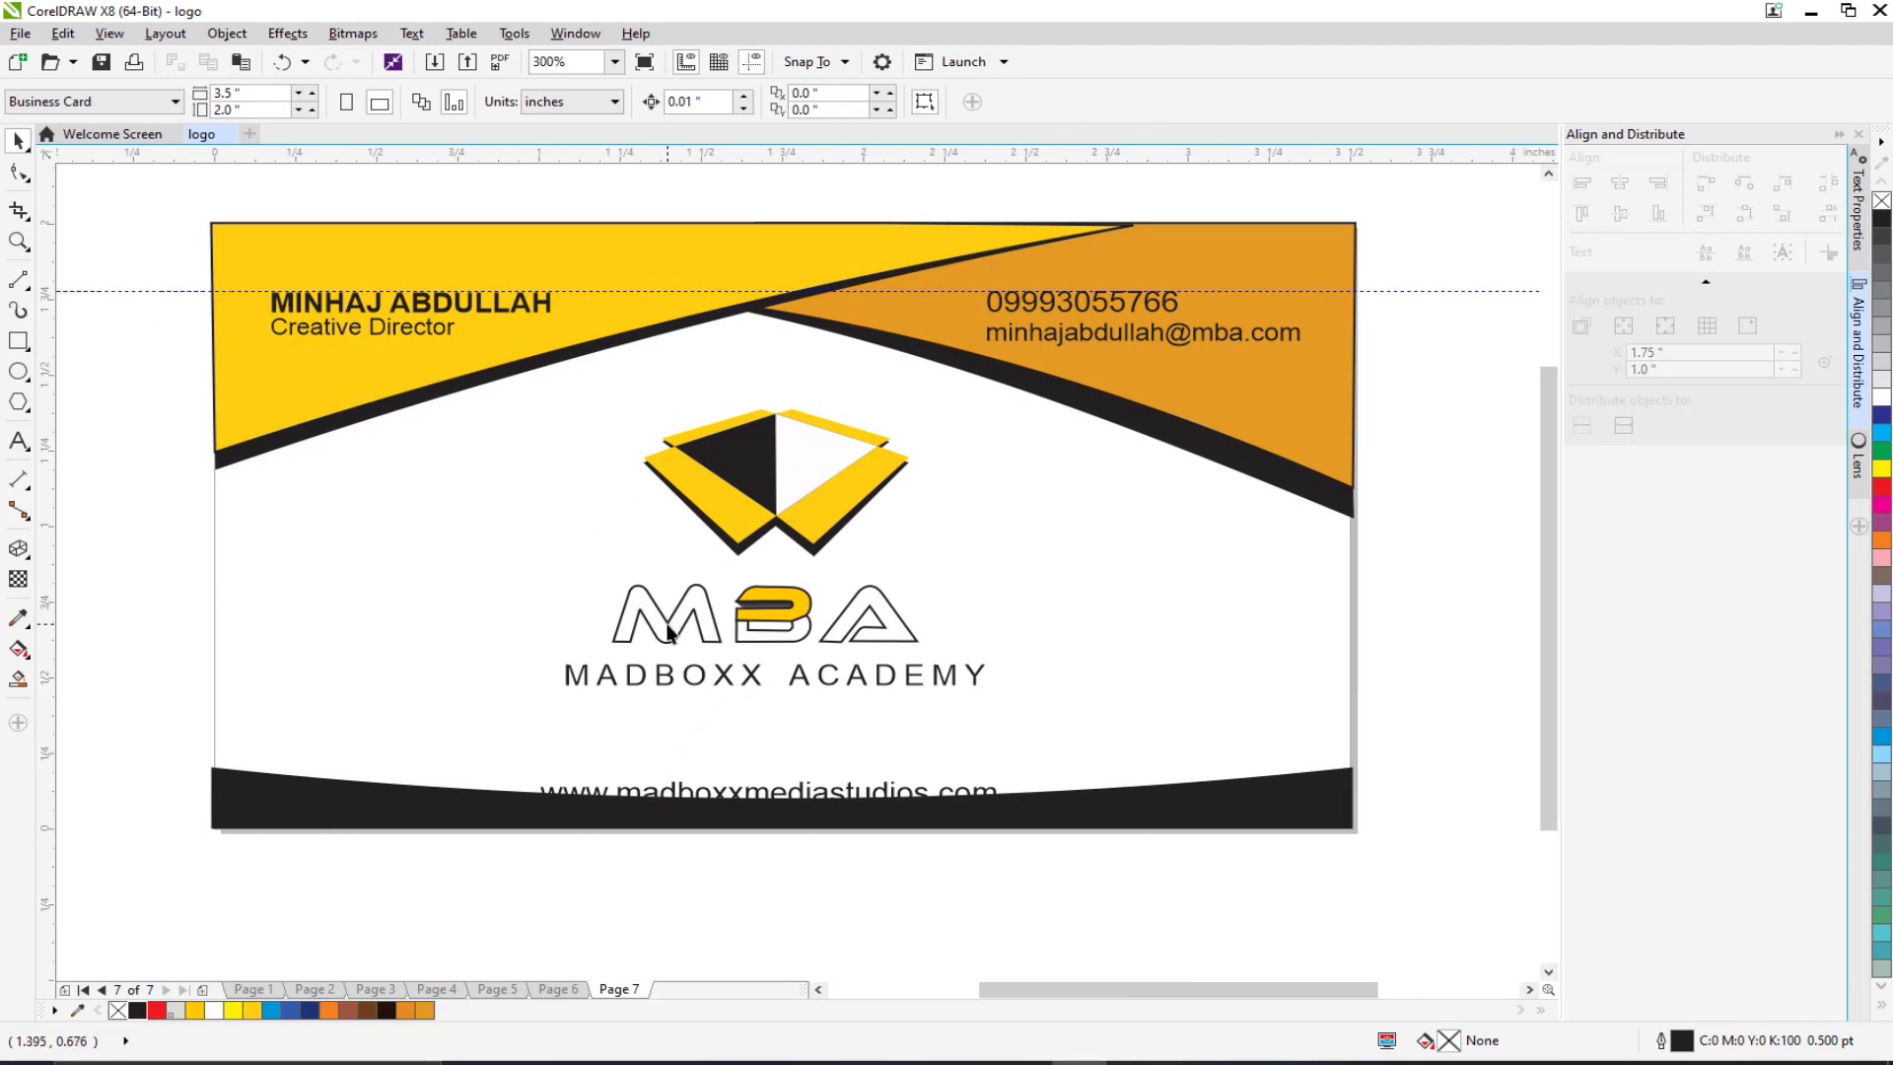
left_click(668, 628)
scroll(754, 604, "up", 6)
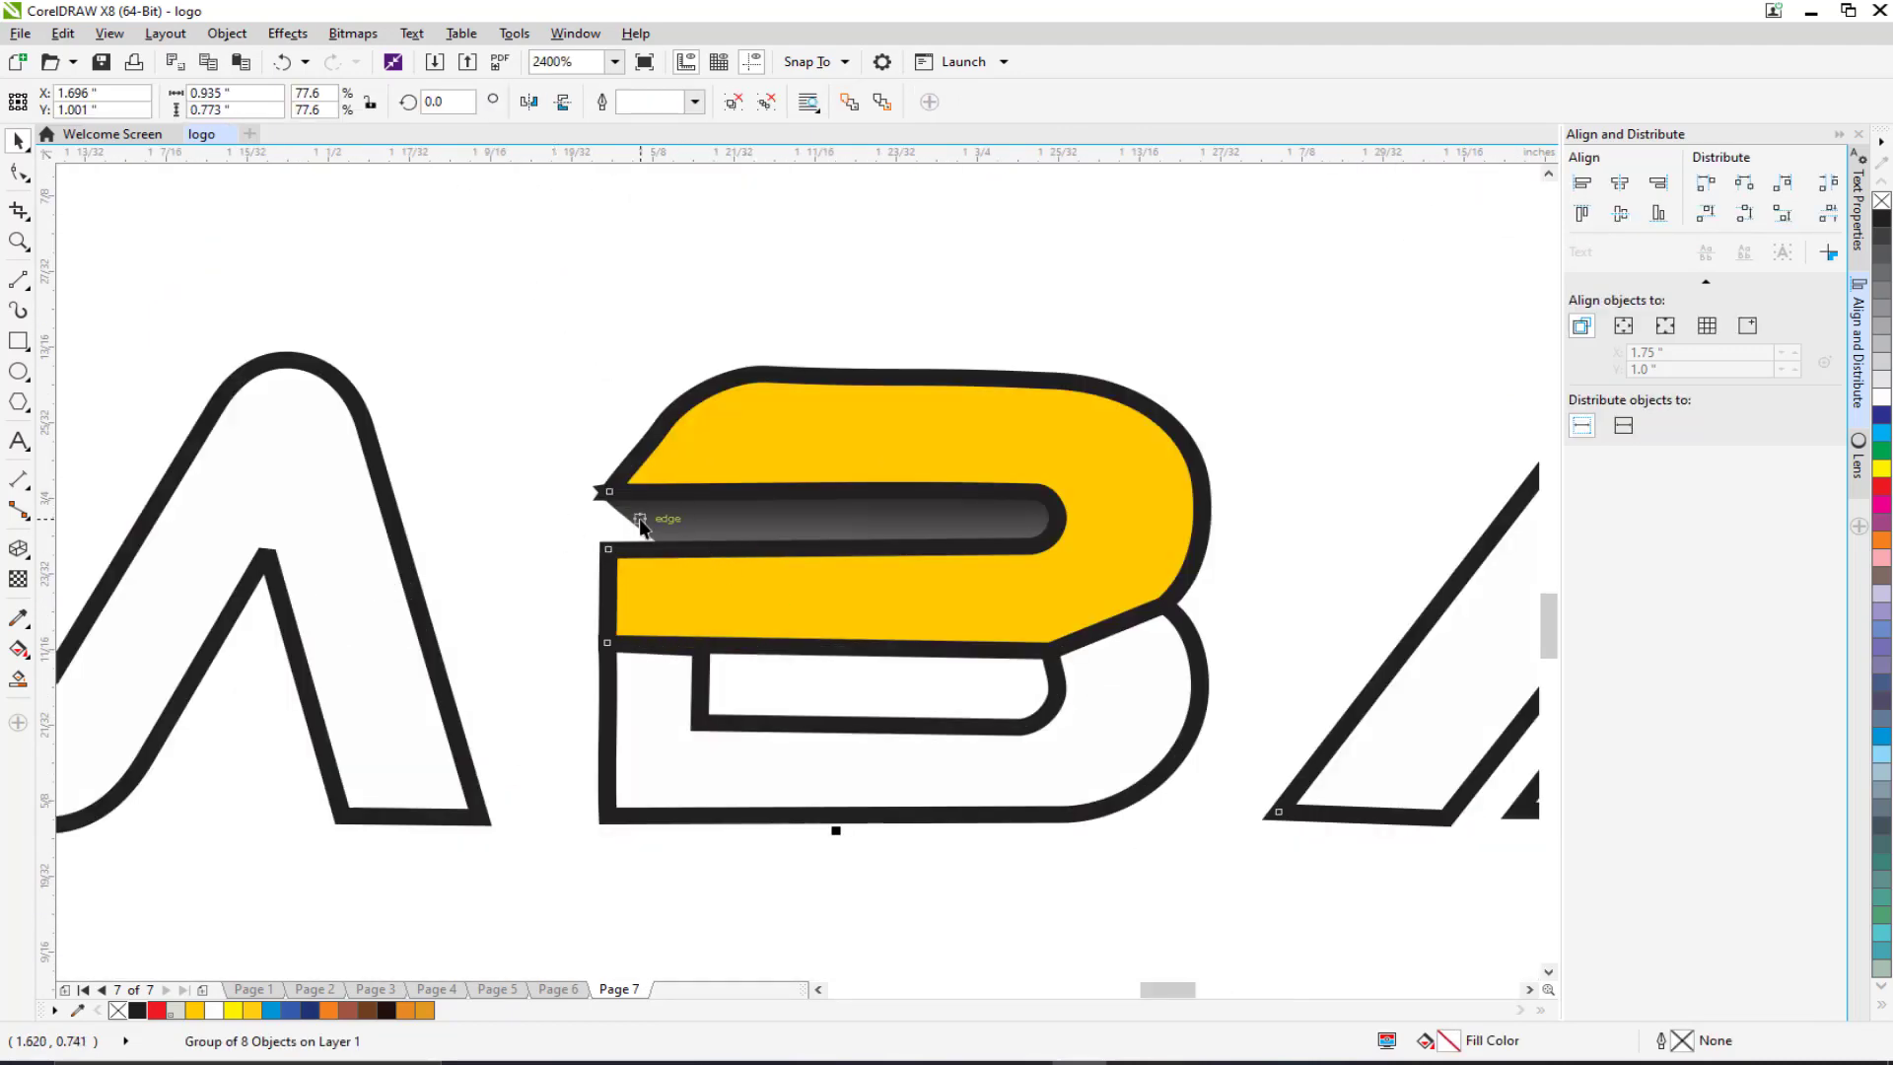
Step: Ungroup the MBA logo and delete the dark gradient streak in the B
key("Delete")
key("ctrl+z")
right_click(740, 484)
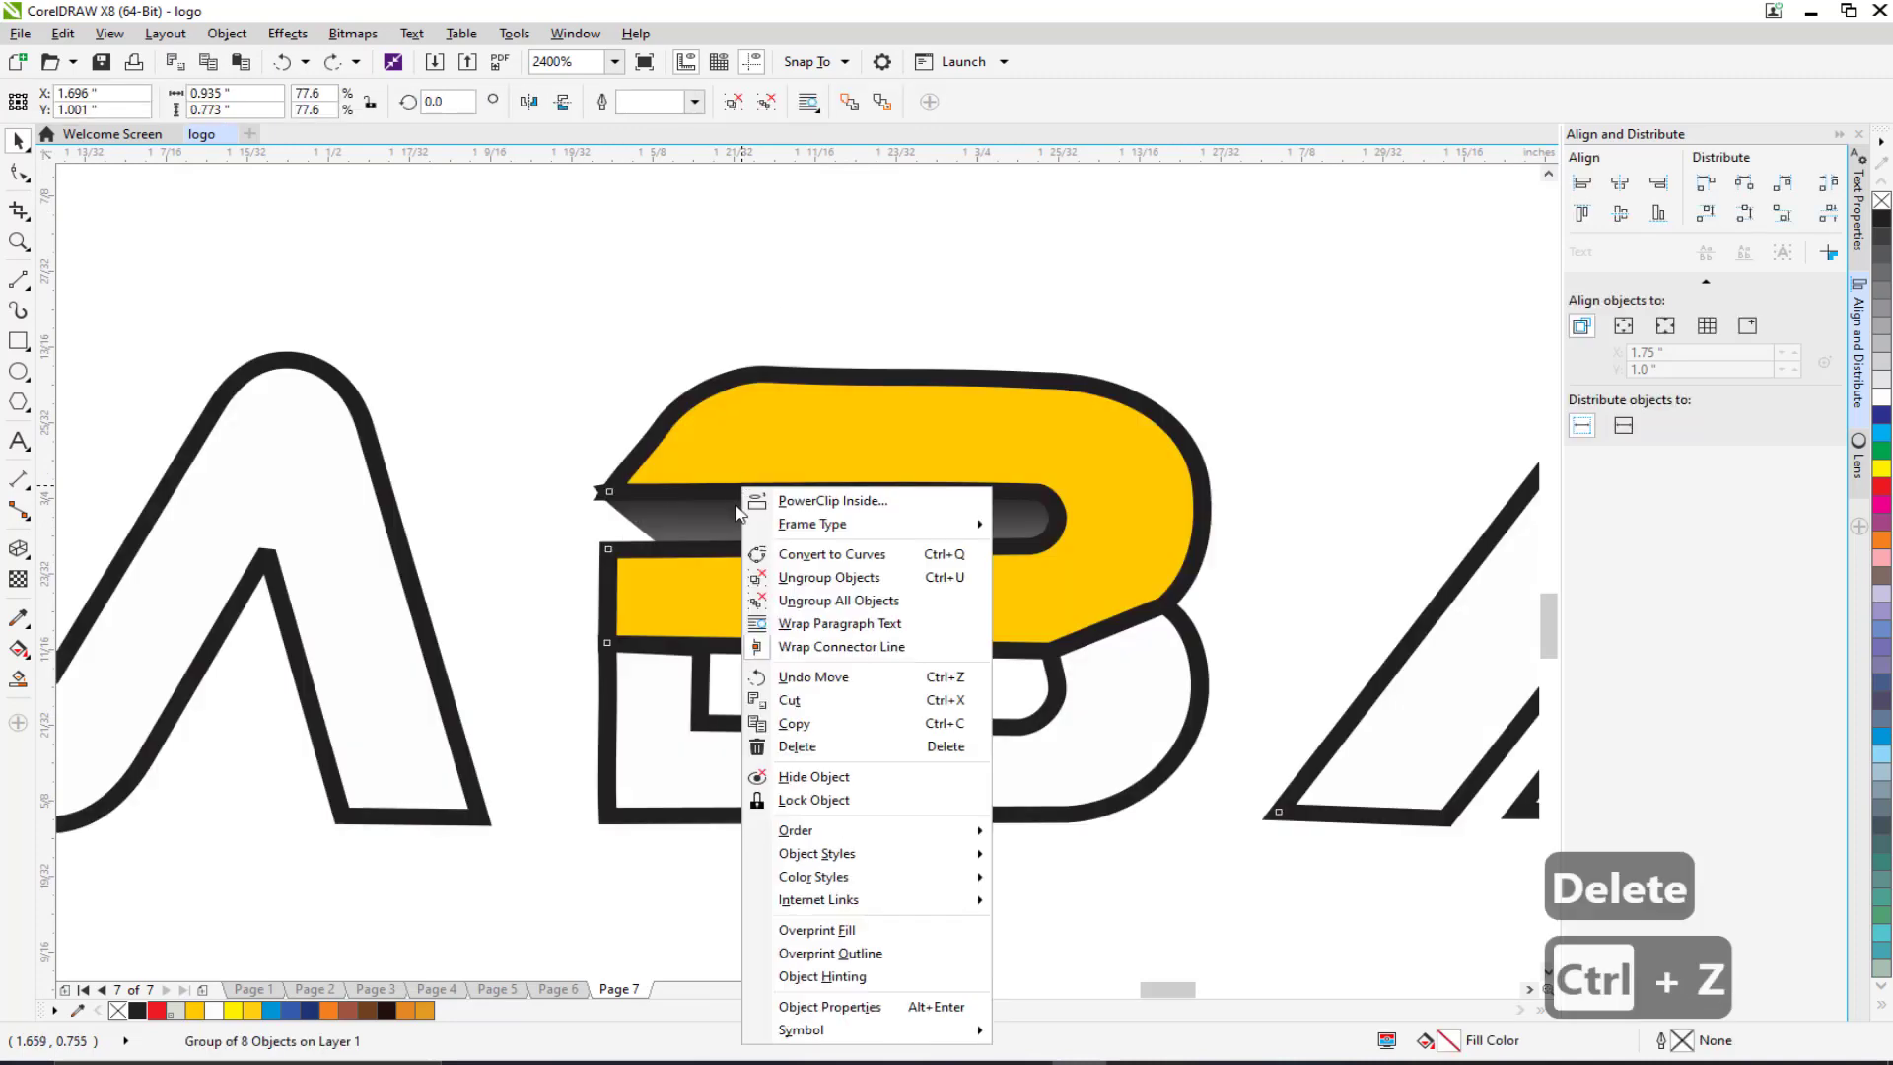
left_click(780, 588)
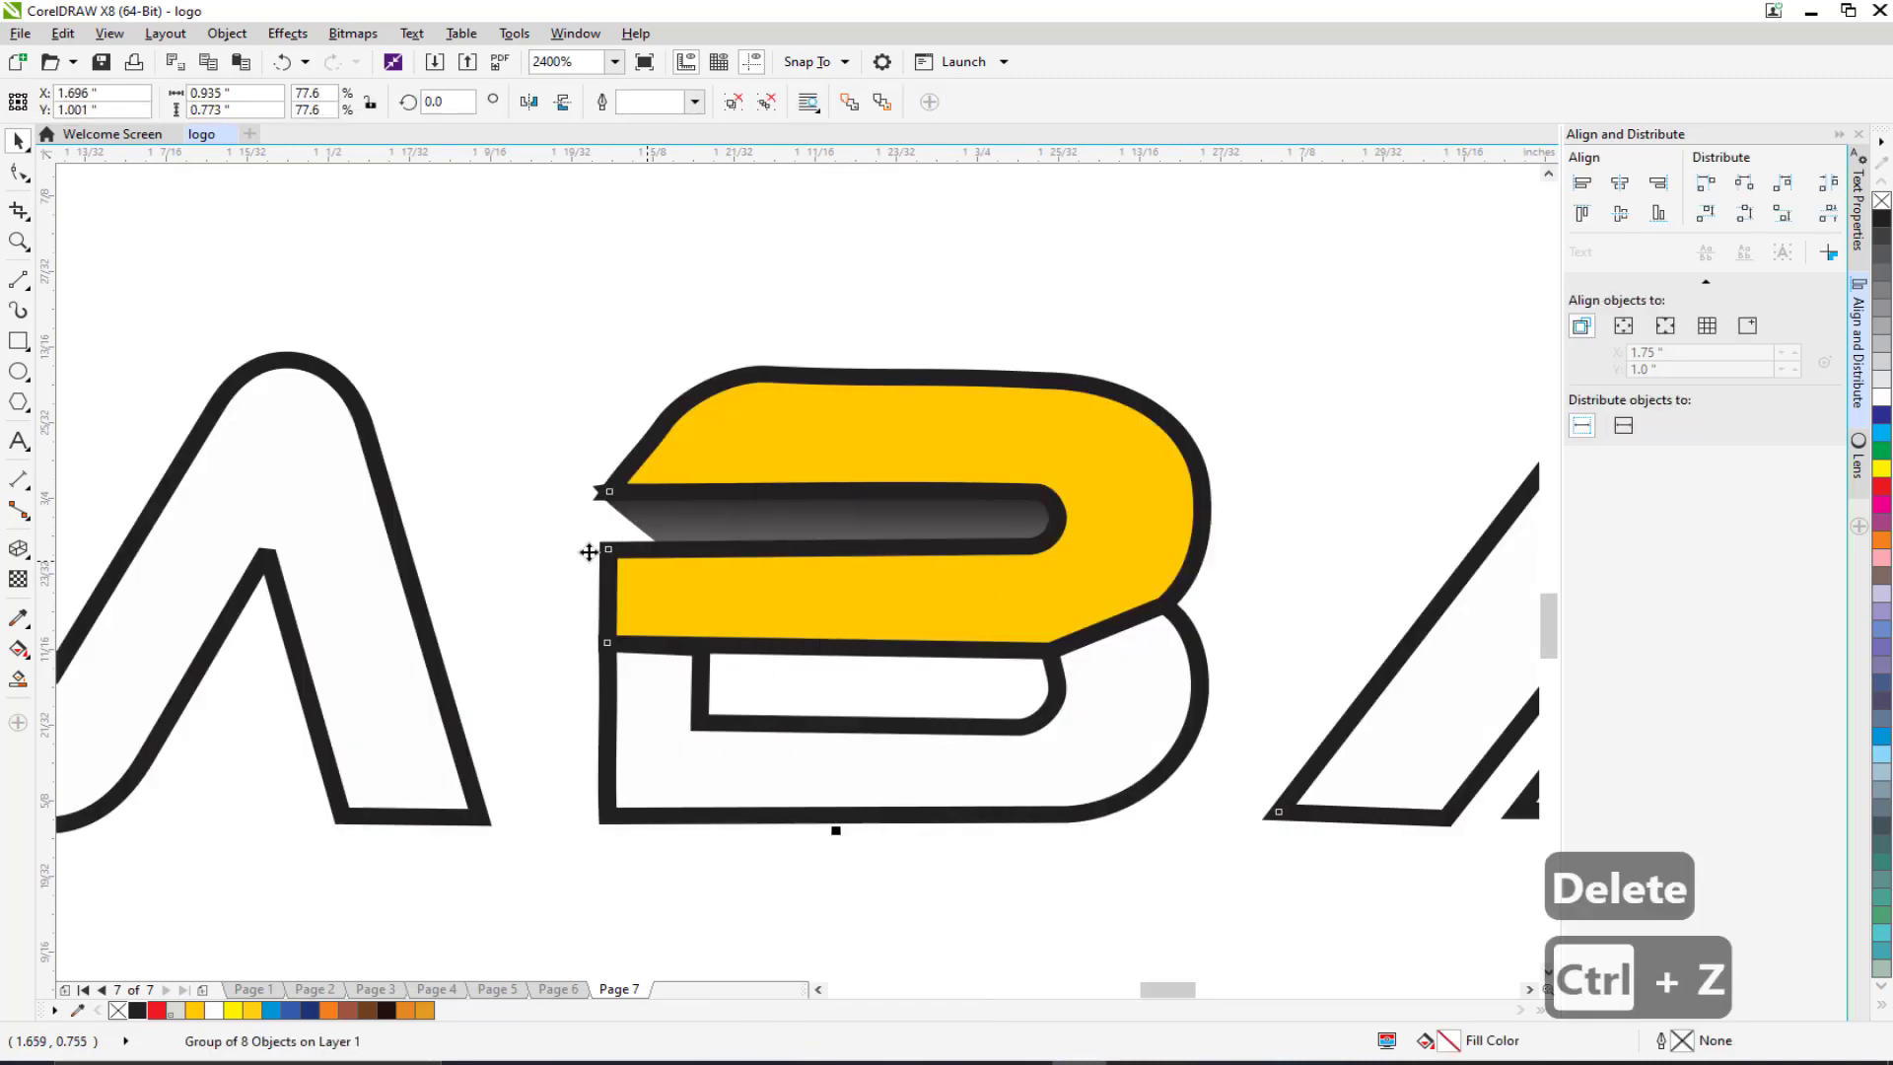
left_click(671, 530)
key("Delete")
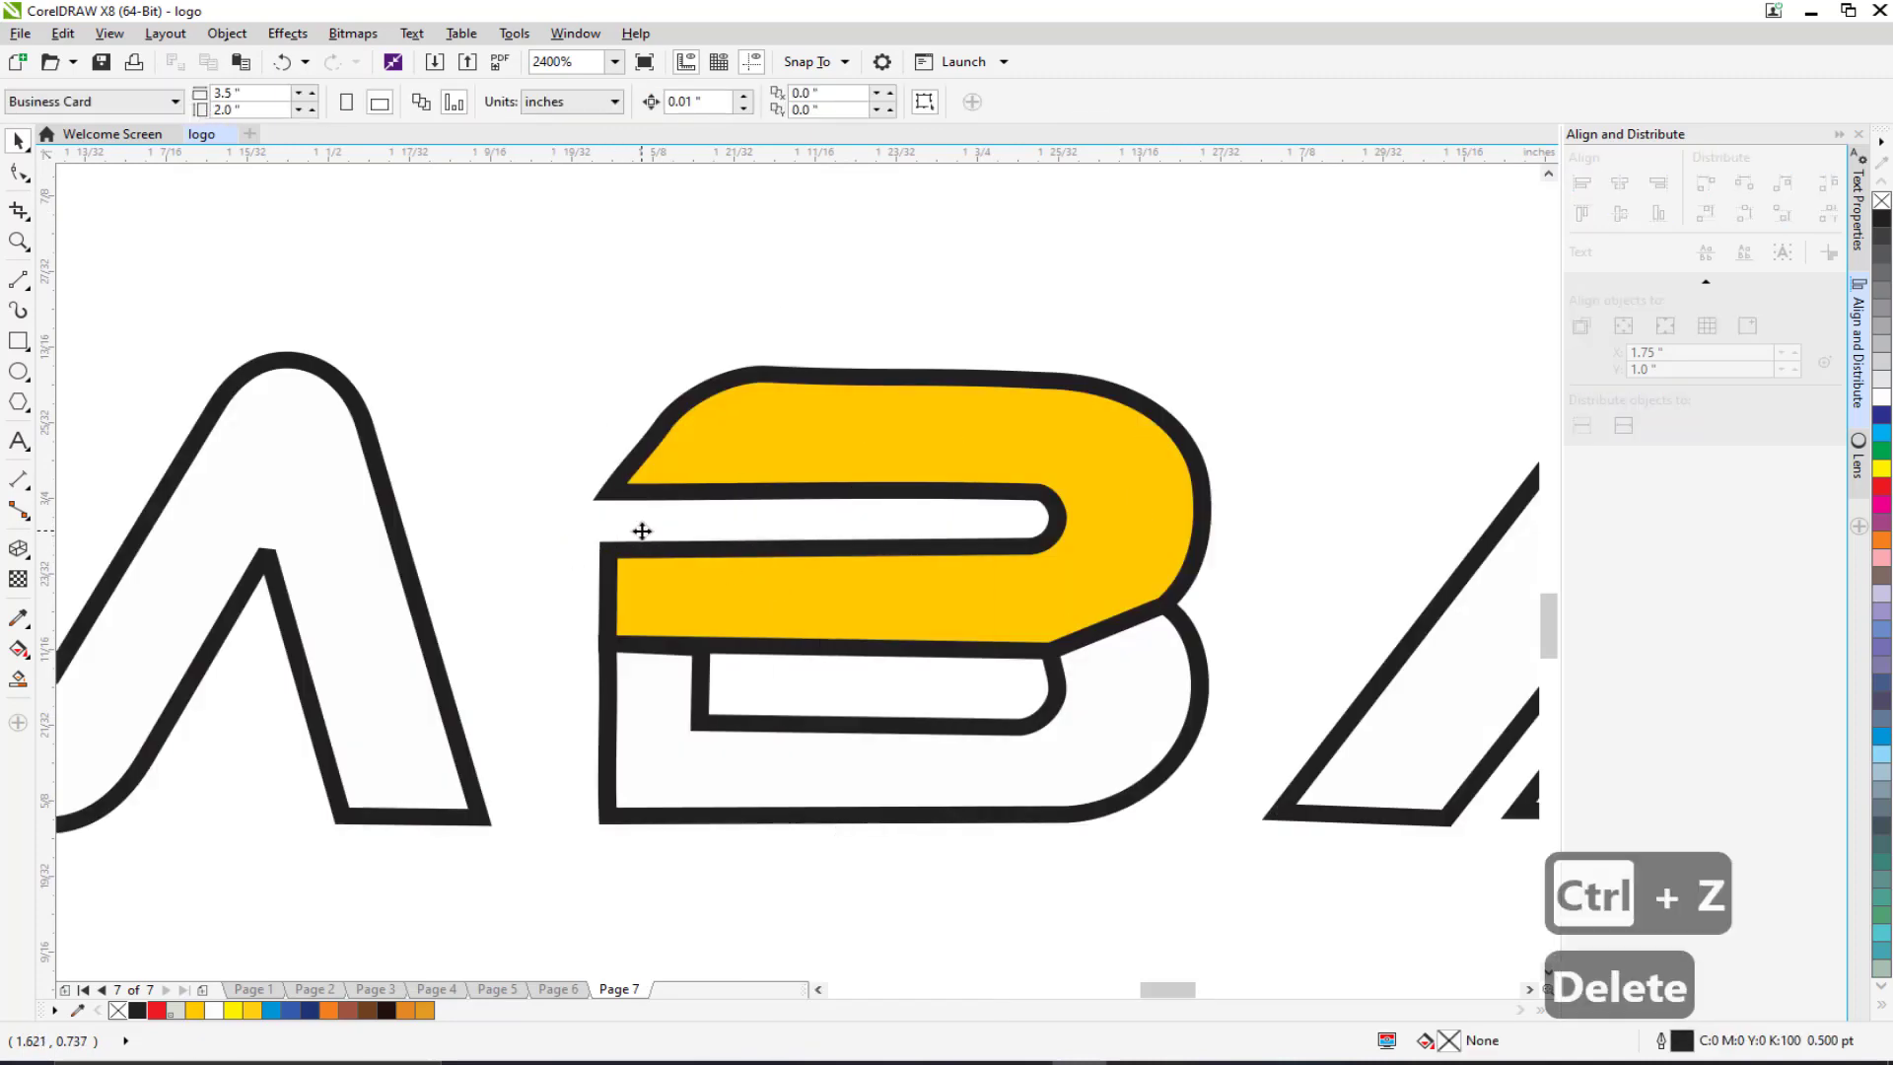
scroll(660, 534, "down", 3)
left_click_drag(662, 534, 743, 552)
Step: Fill M, B and A black, remove the outline from the B's yellow top, and regroup the logo
left_click(581, 592)
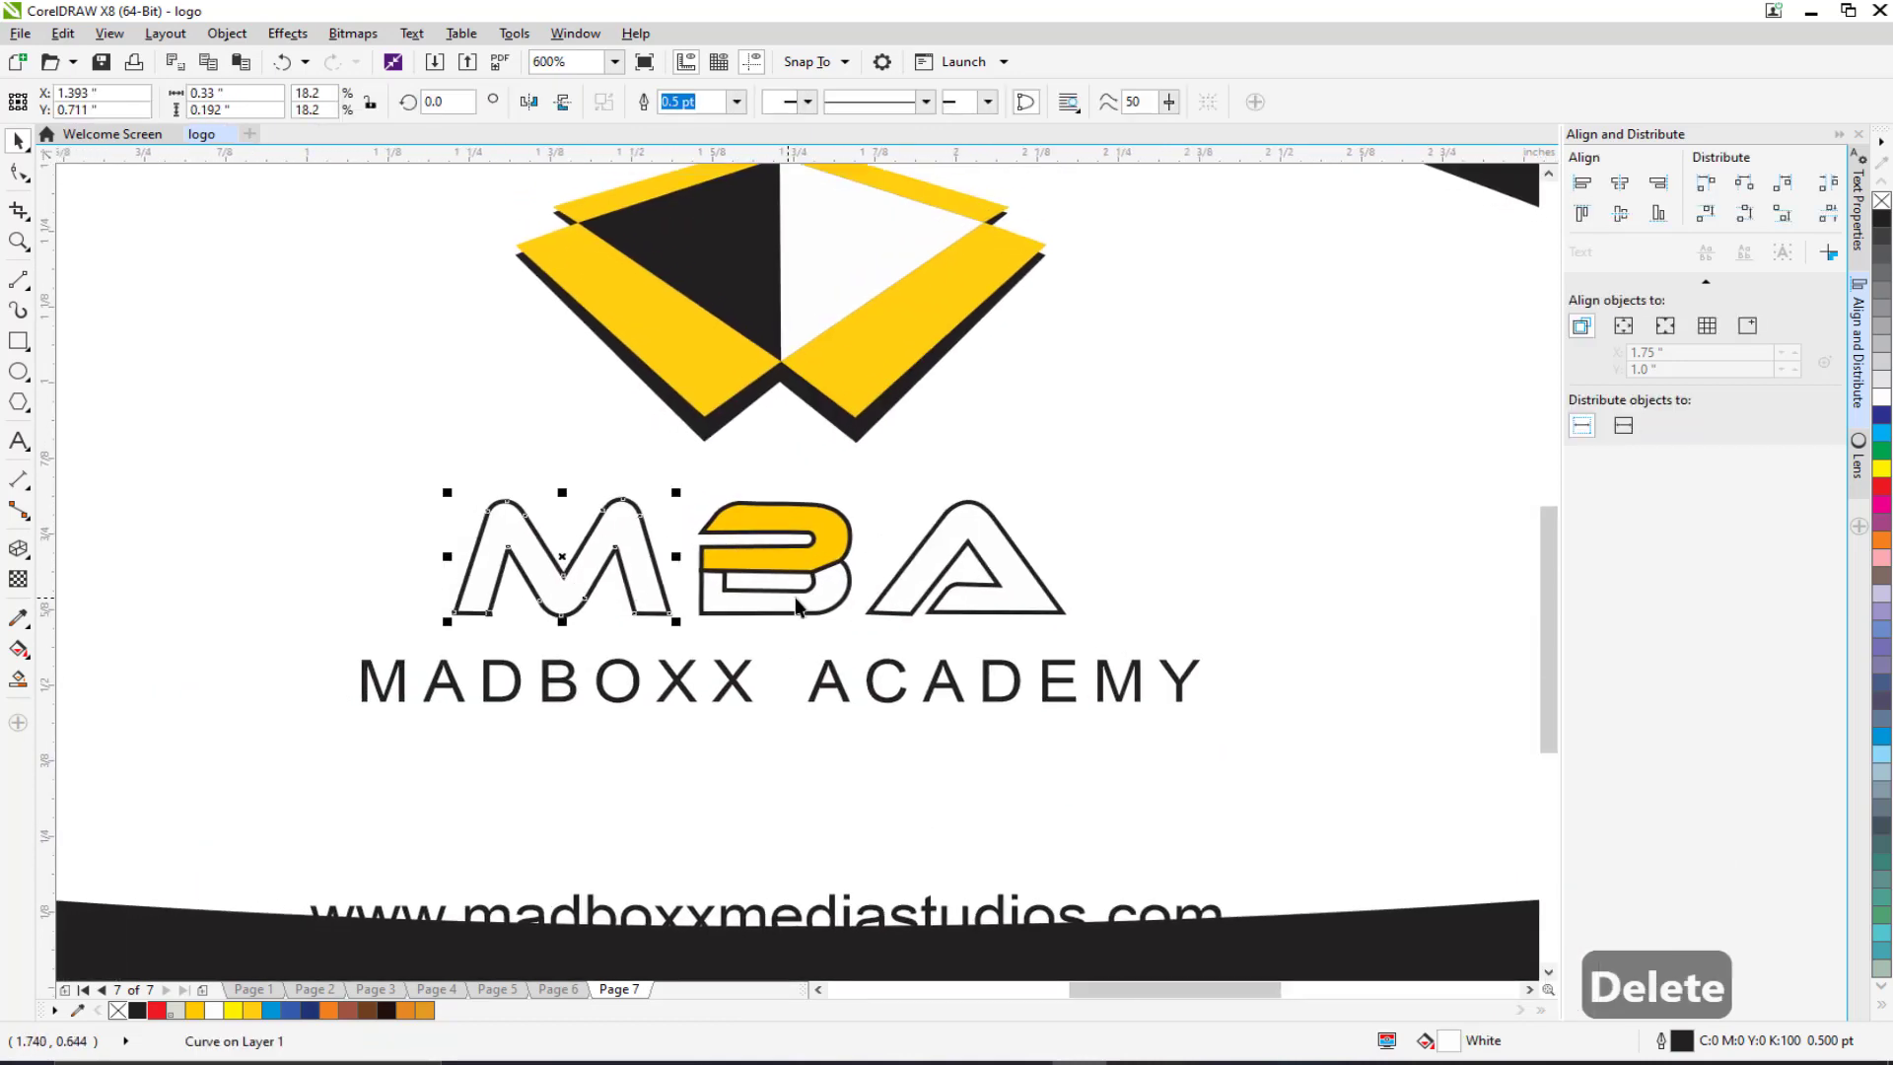
left_click(803, 606, "shift")
left_click(915, 591, "shift")
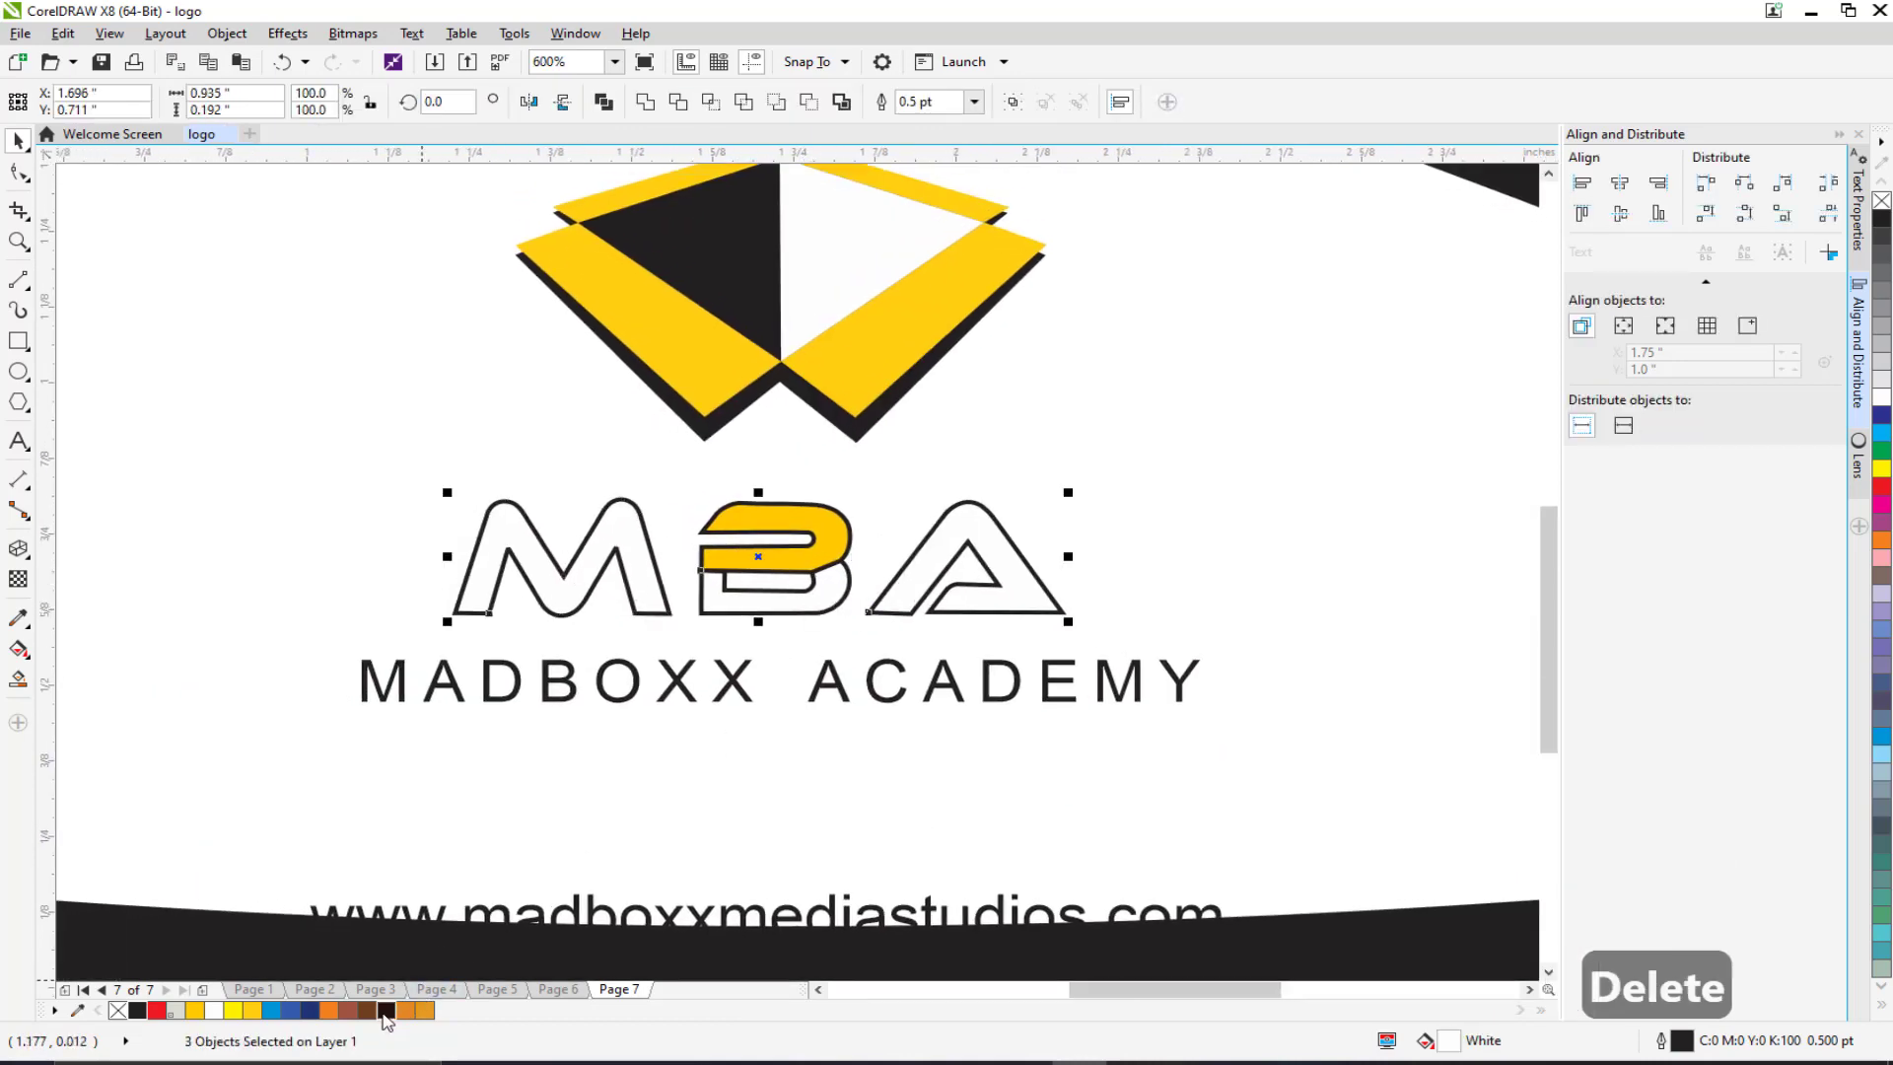
left_click(137, 1011)
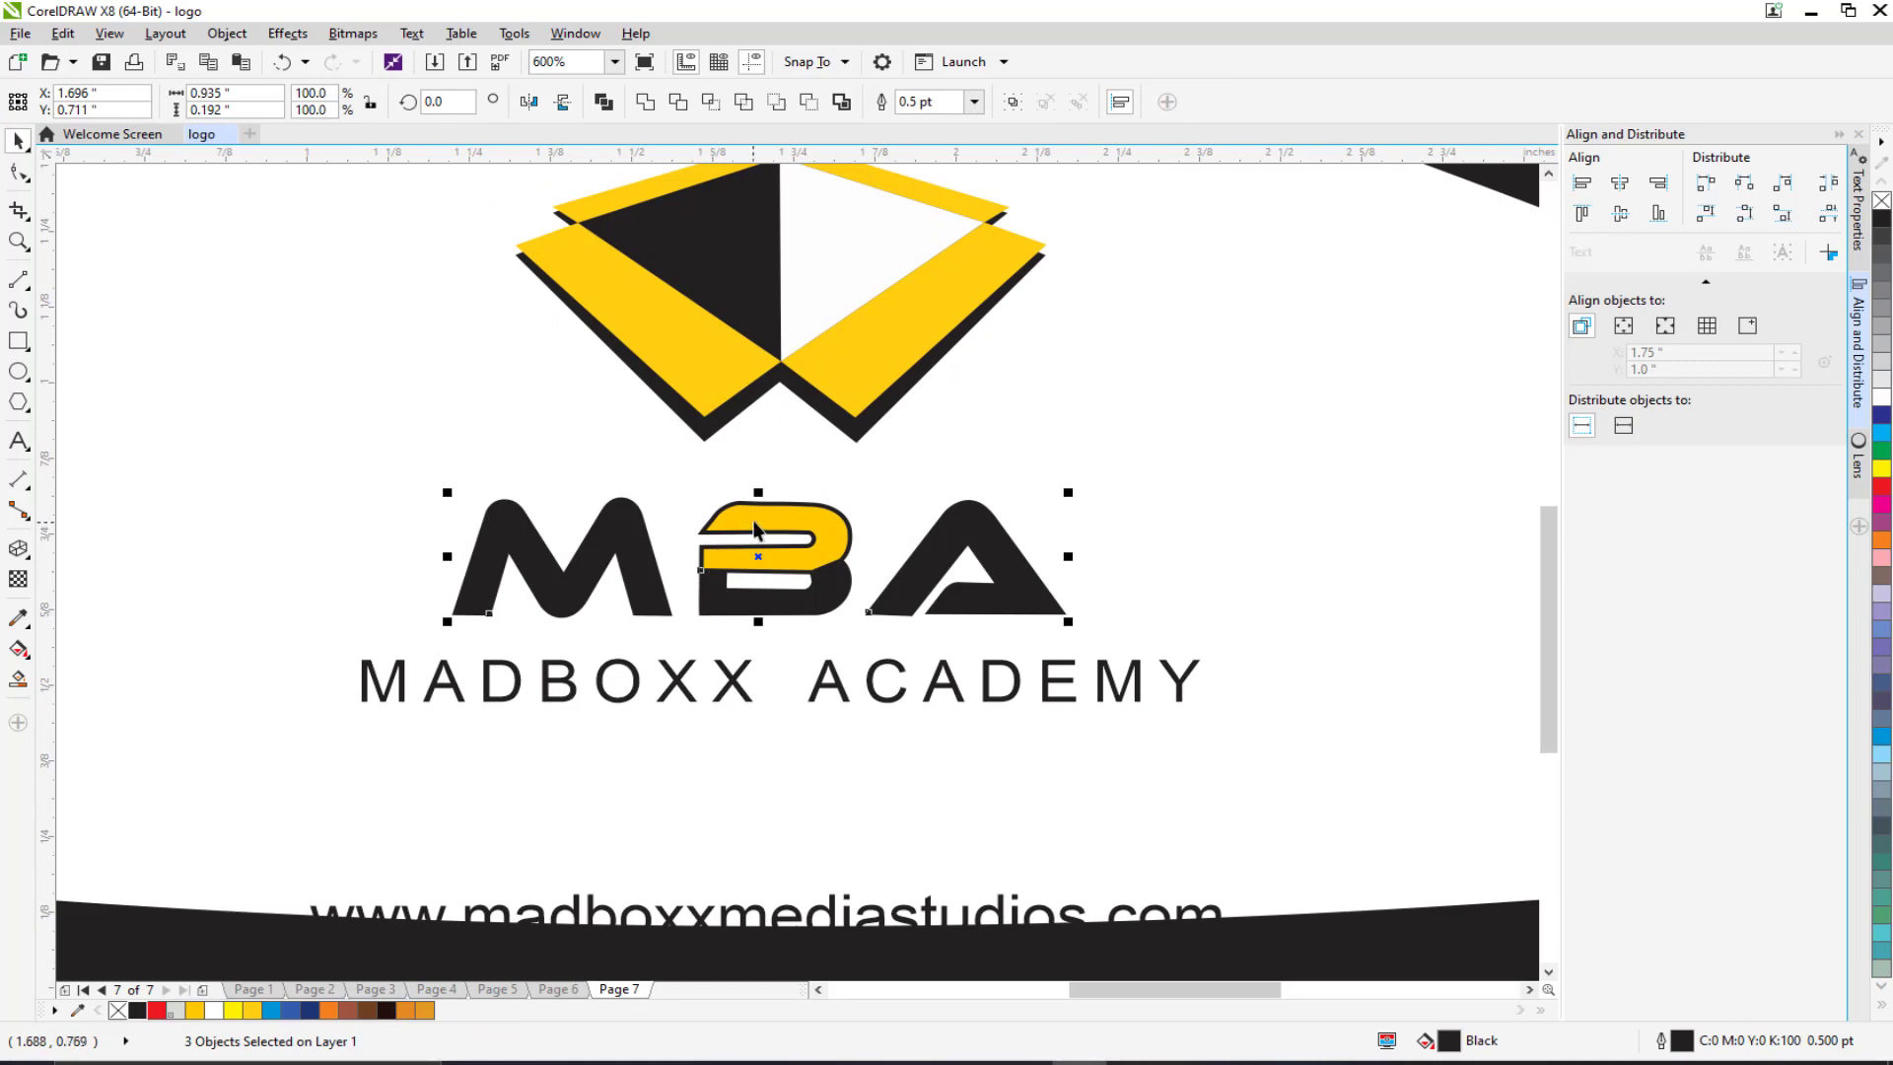
left_click(749, 523)
right_click(117, 1011)
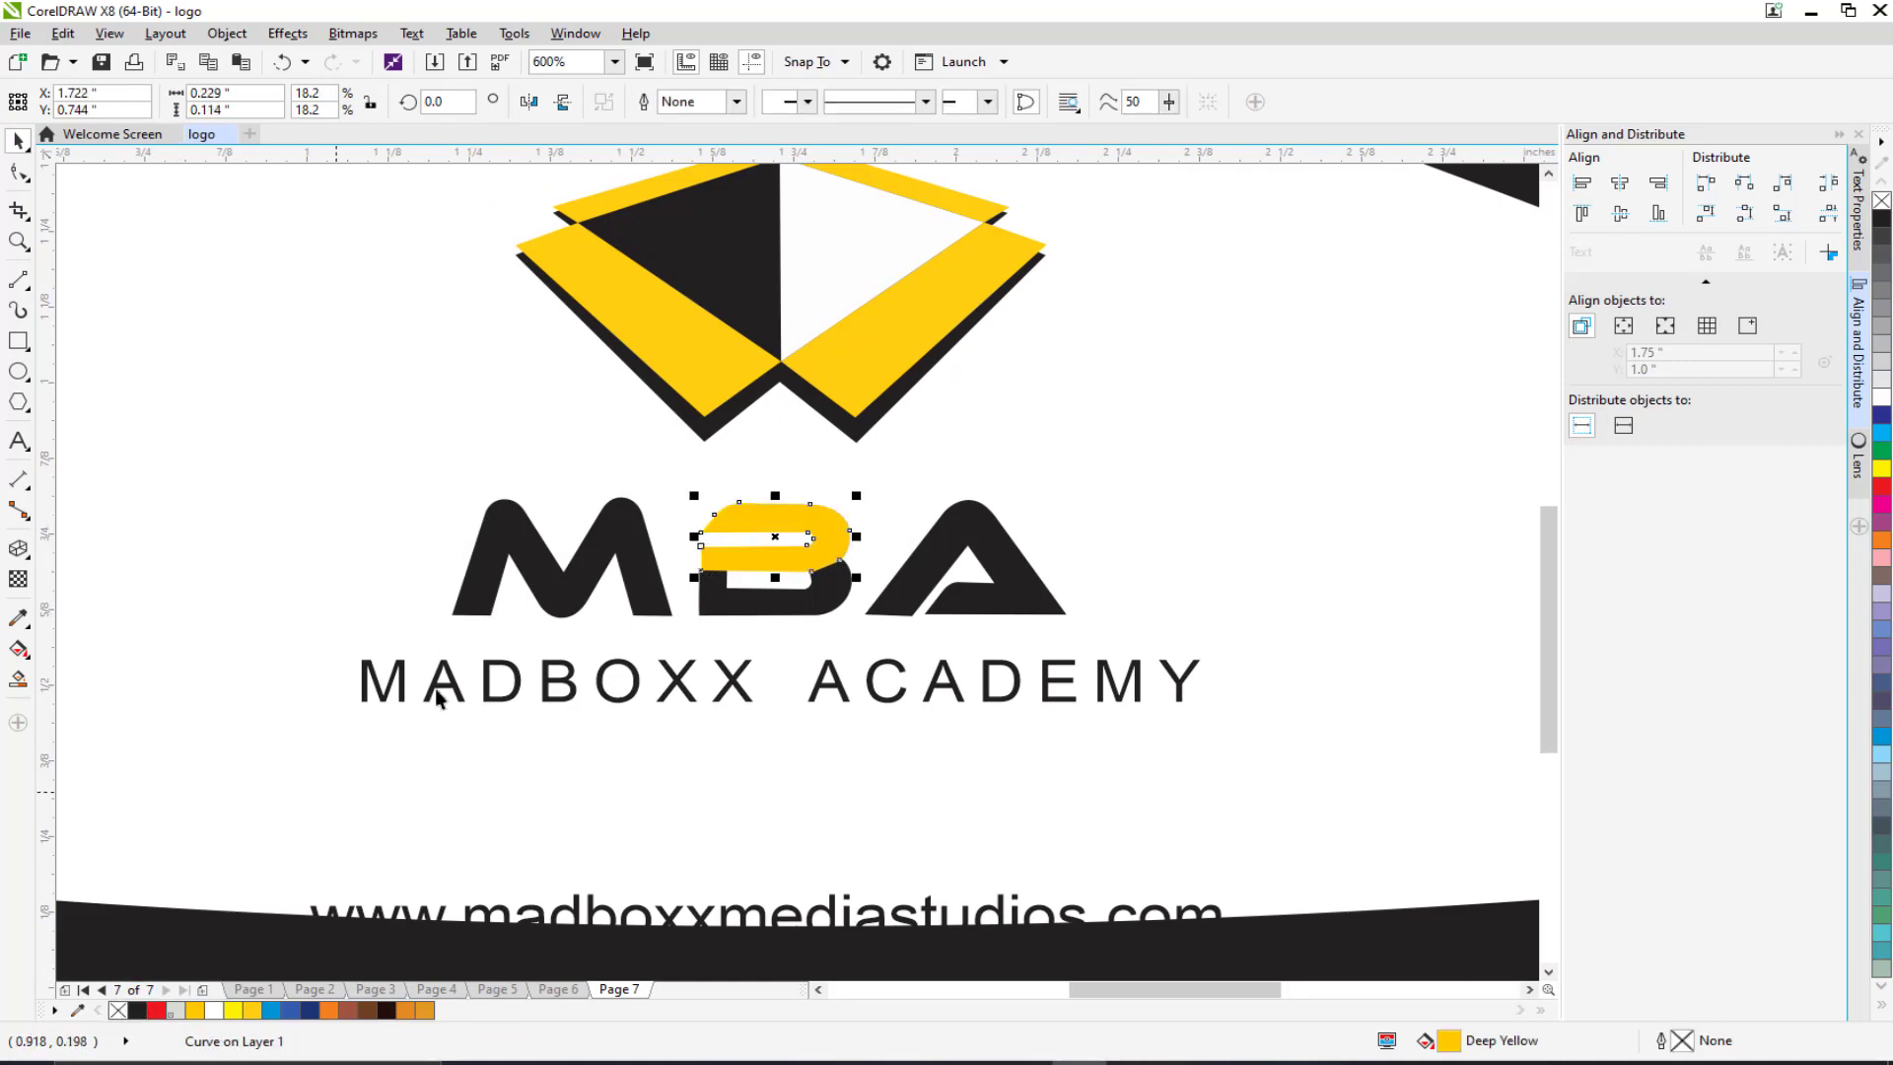
scroll(723, 648, "down", 2)
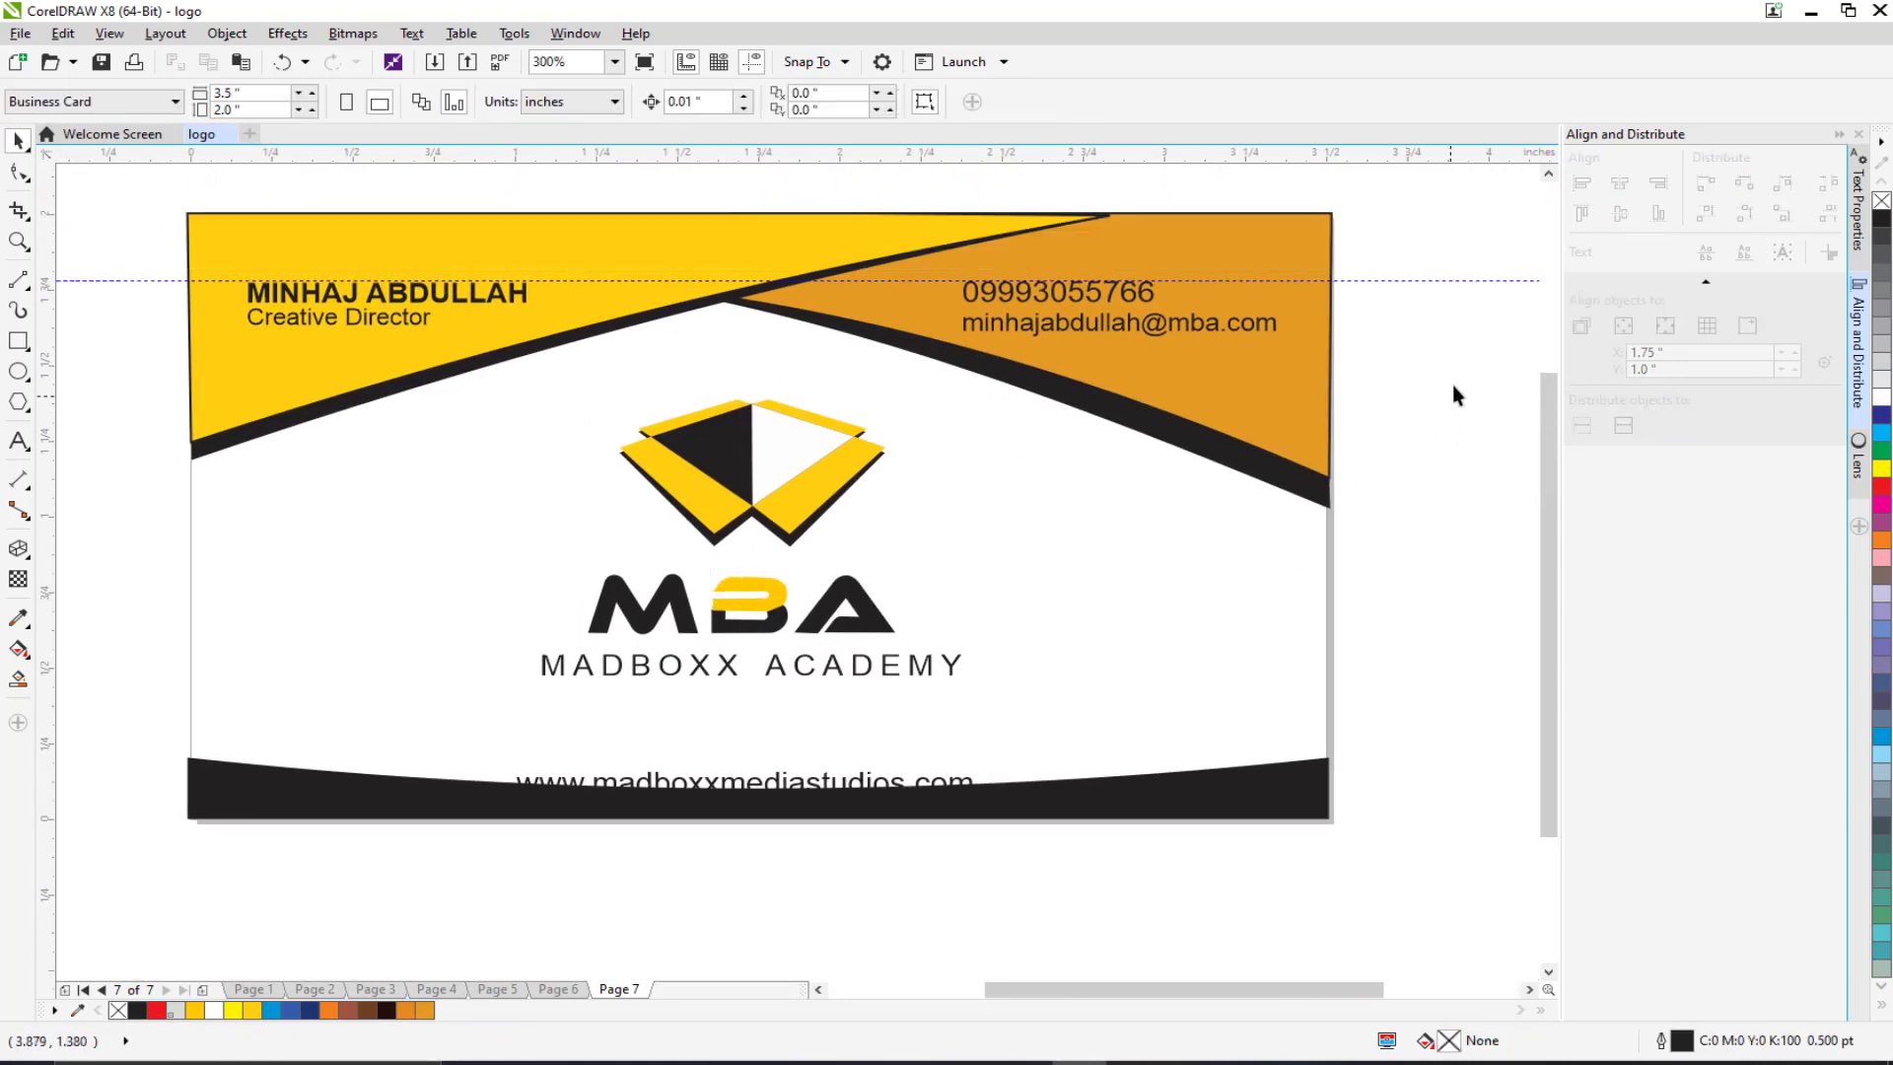
left_click_drag(1459, 369, 427, 704)
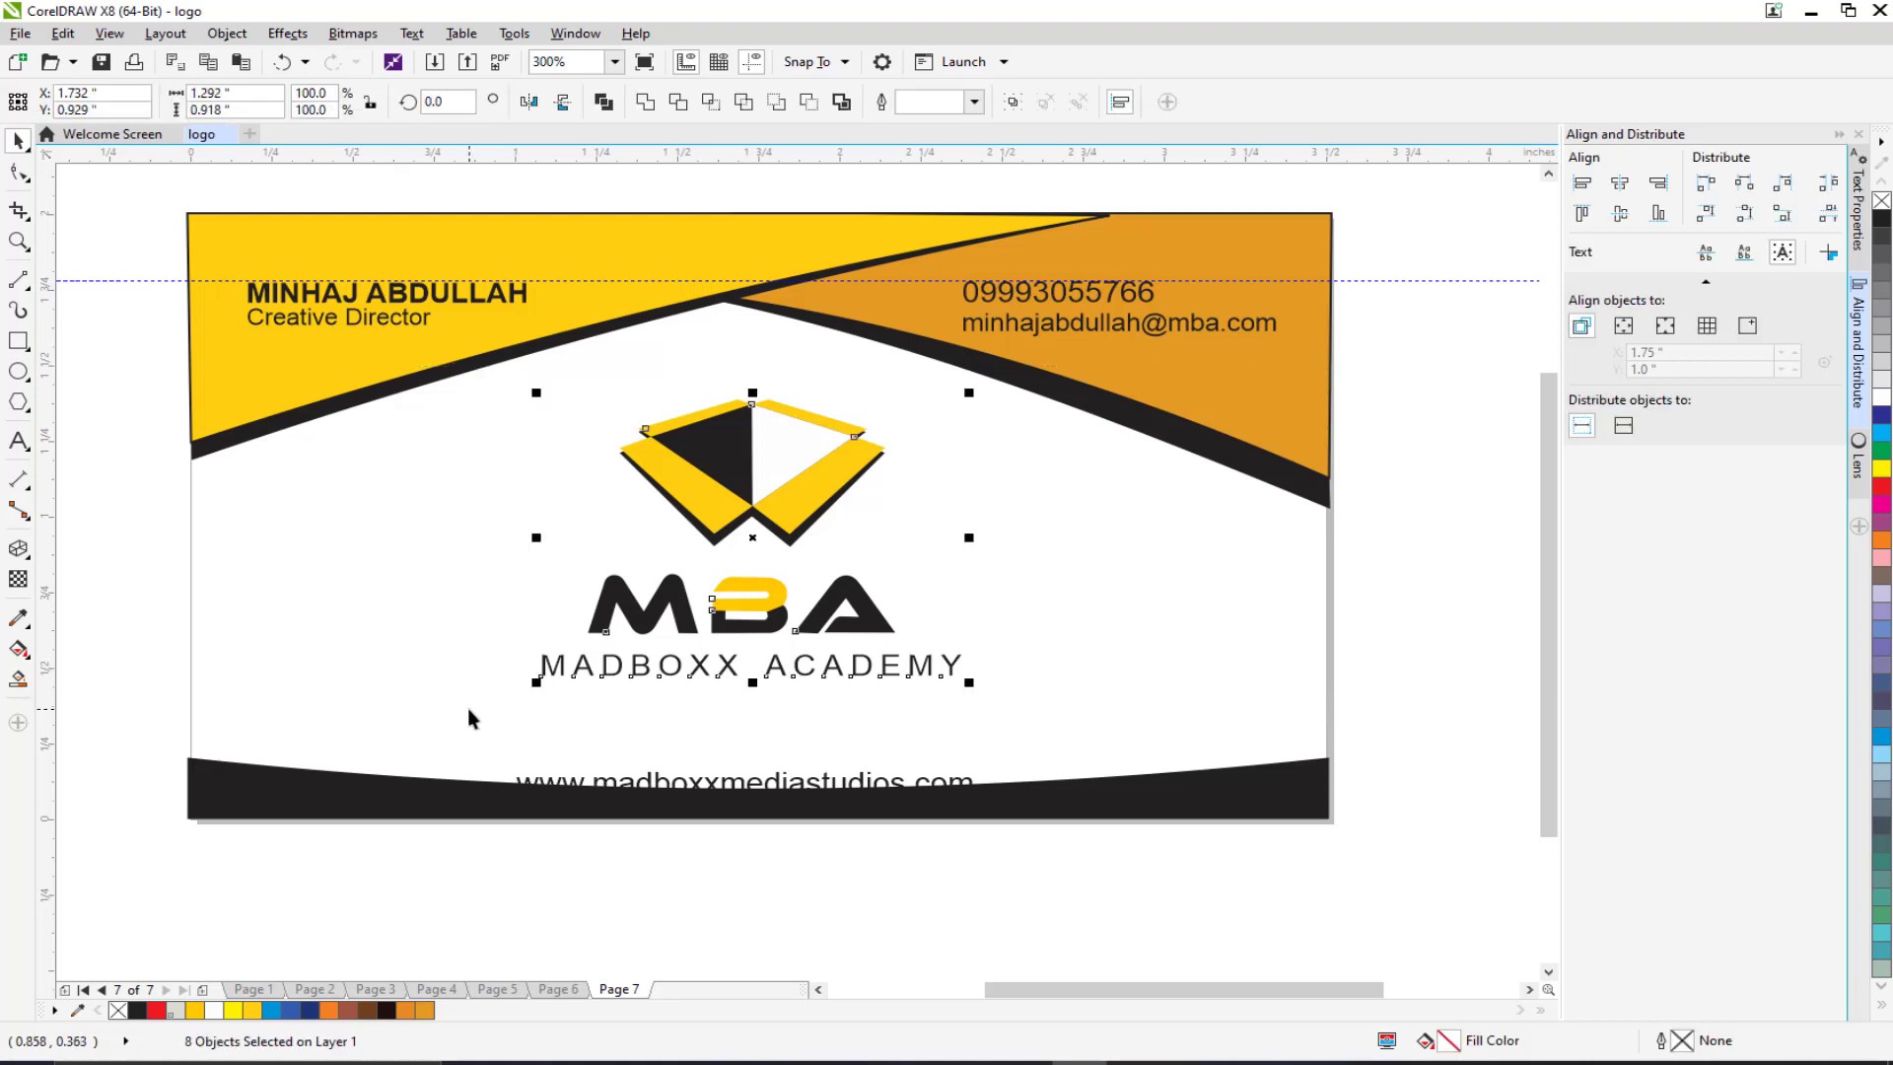
key("ctrl+g")
scroll(641, 727, "down", 1)
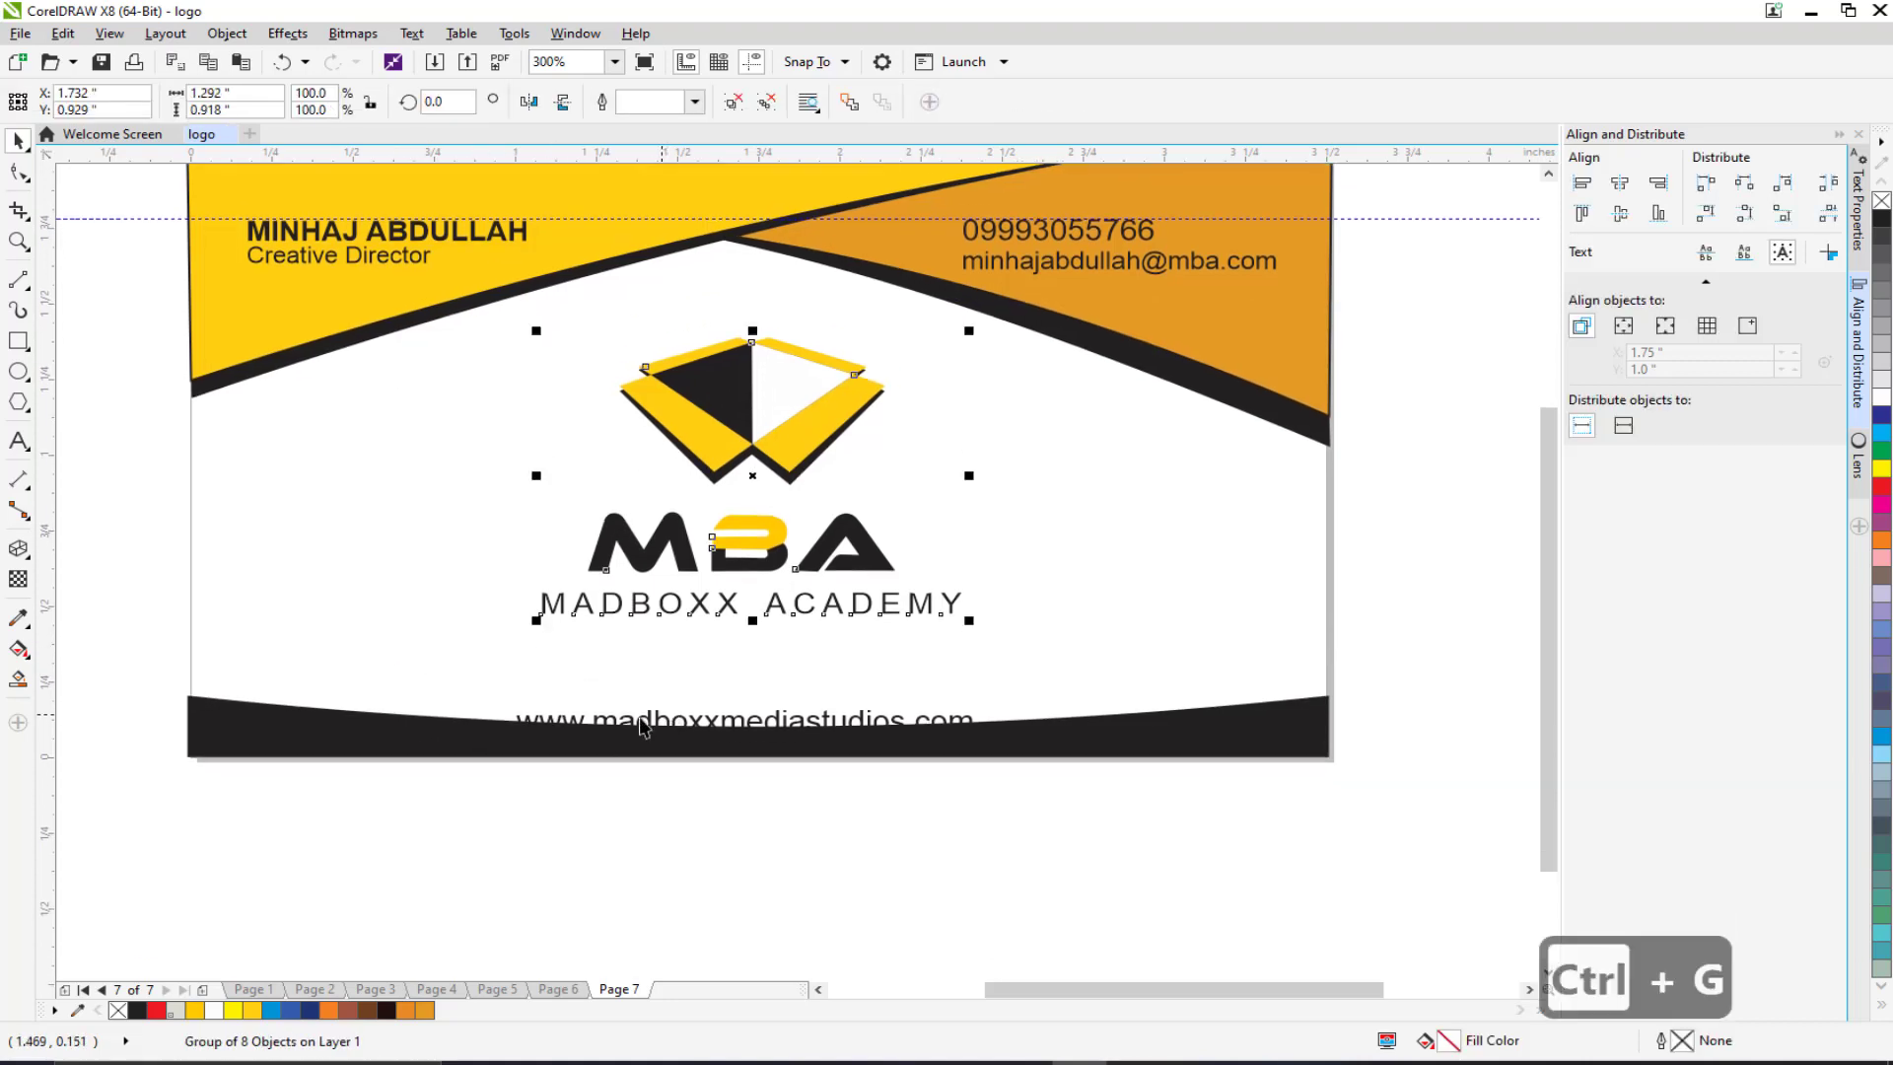
left_click(264, 731)
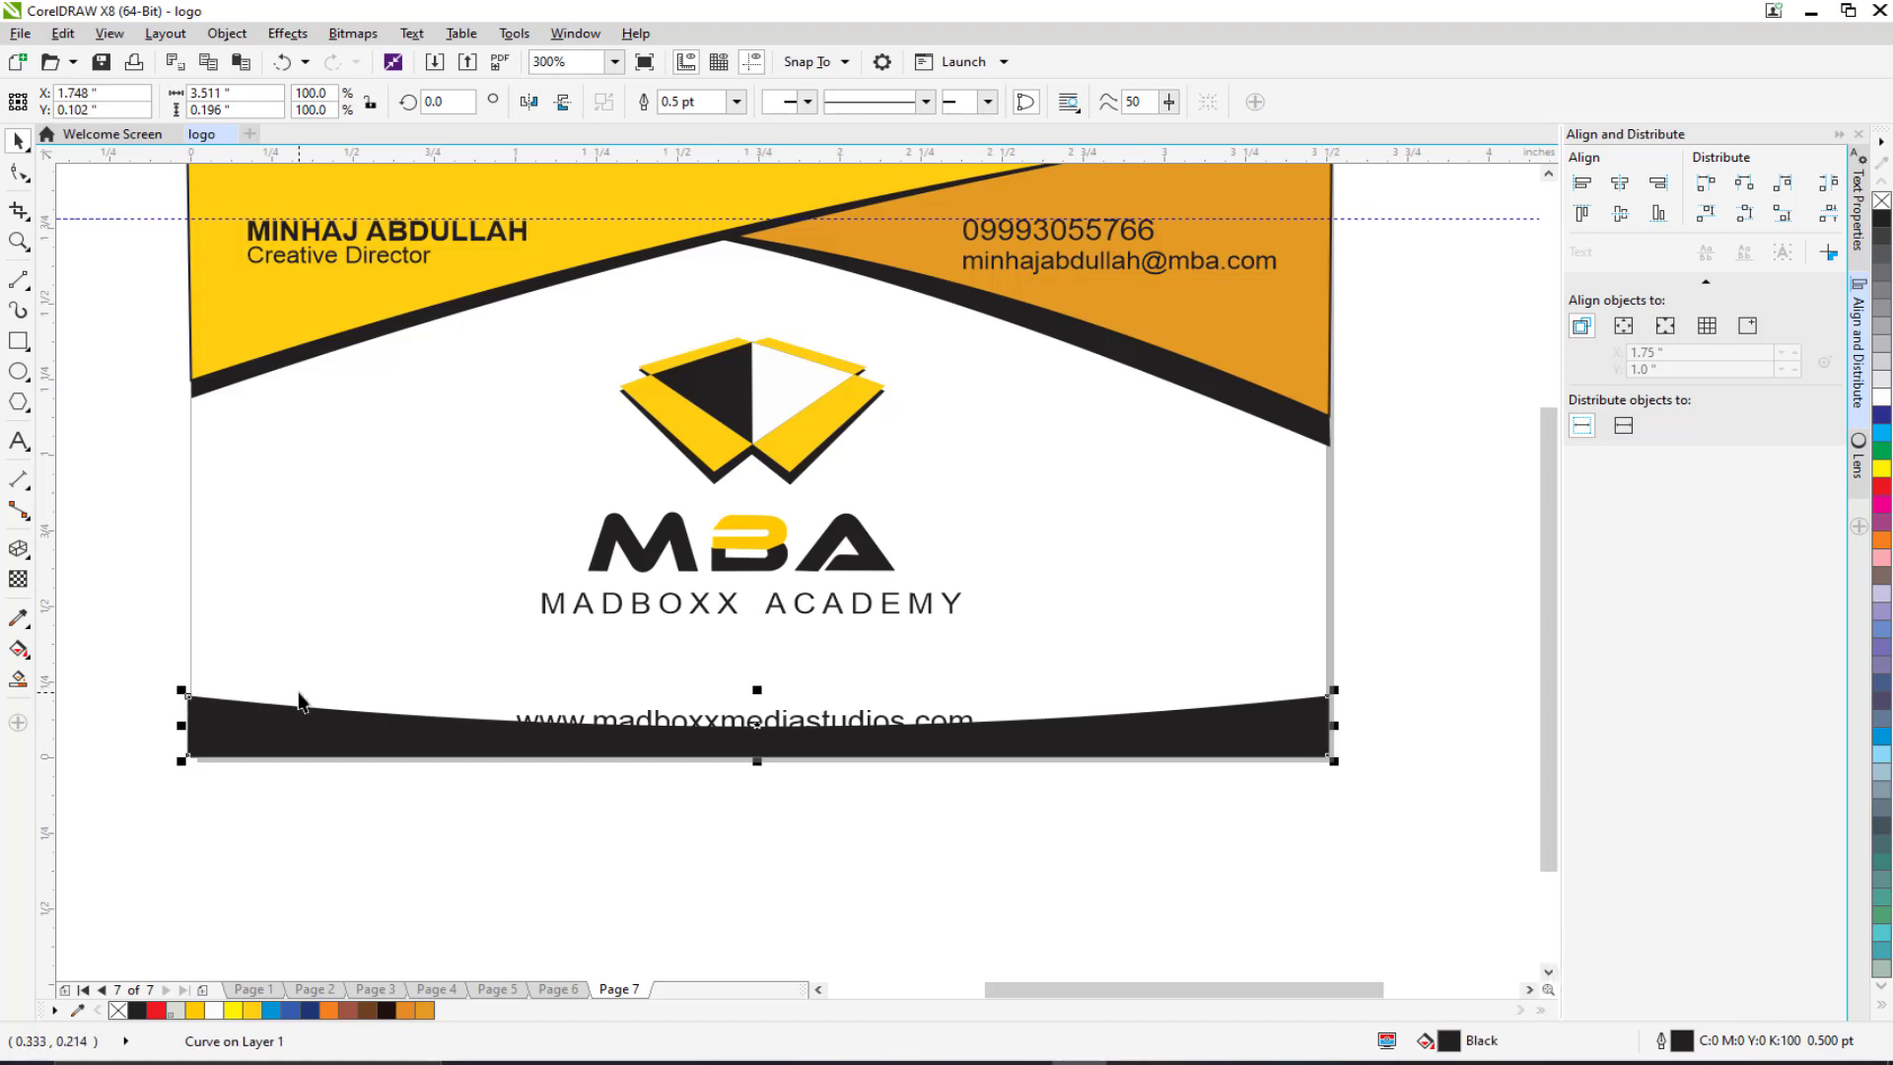
Step: Duplicate the bottom curve, fill the copy deep yellow, and send it behind the black one
key("ctrl+d")
left_click_drag(278, 724, 281, 705)
left_click(195, 1012)
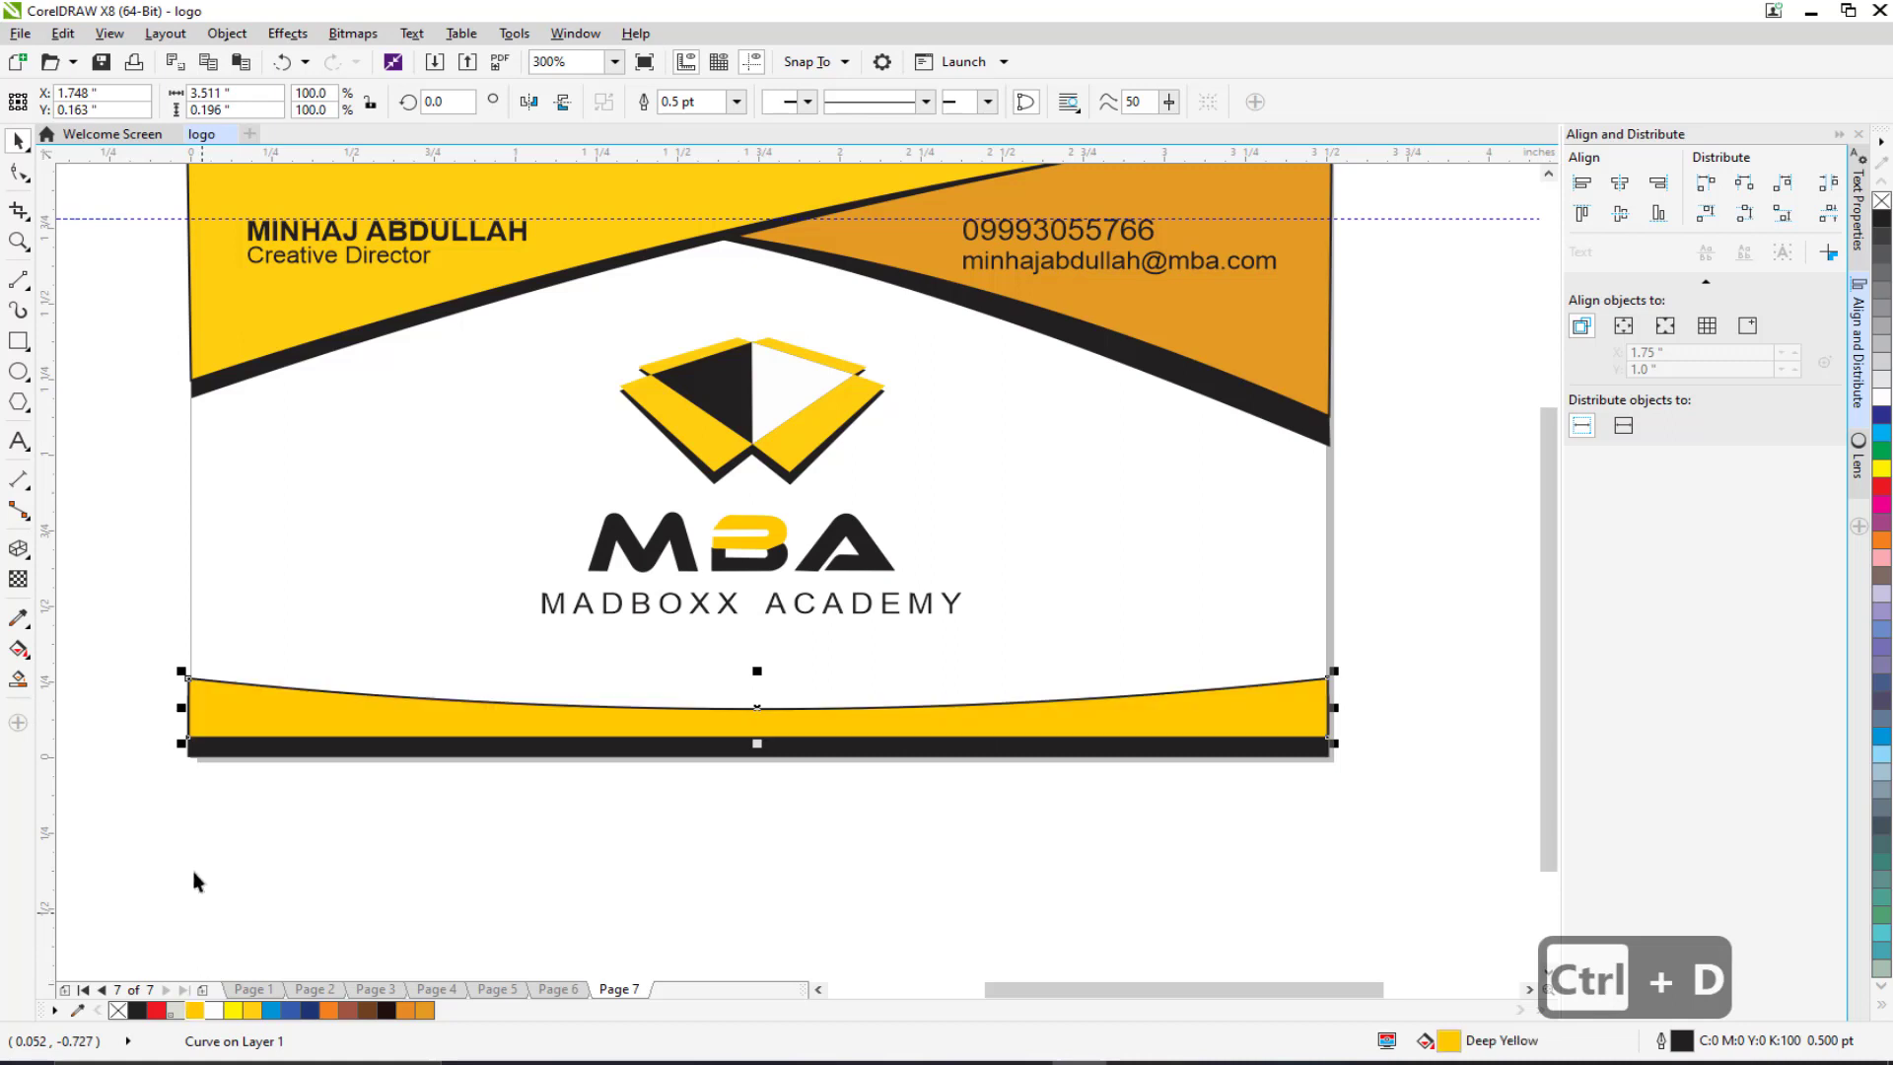
right_click(214, 712)
mouse_move(309, 474)
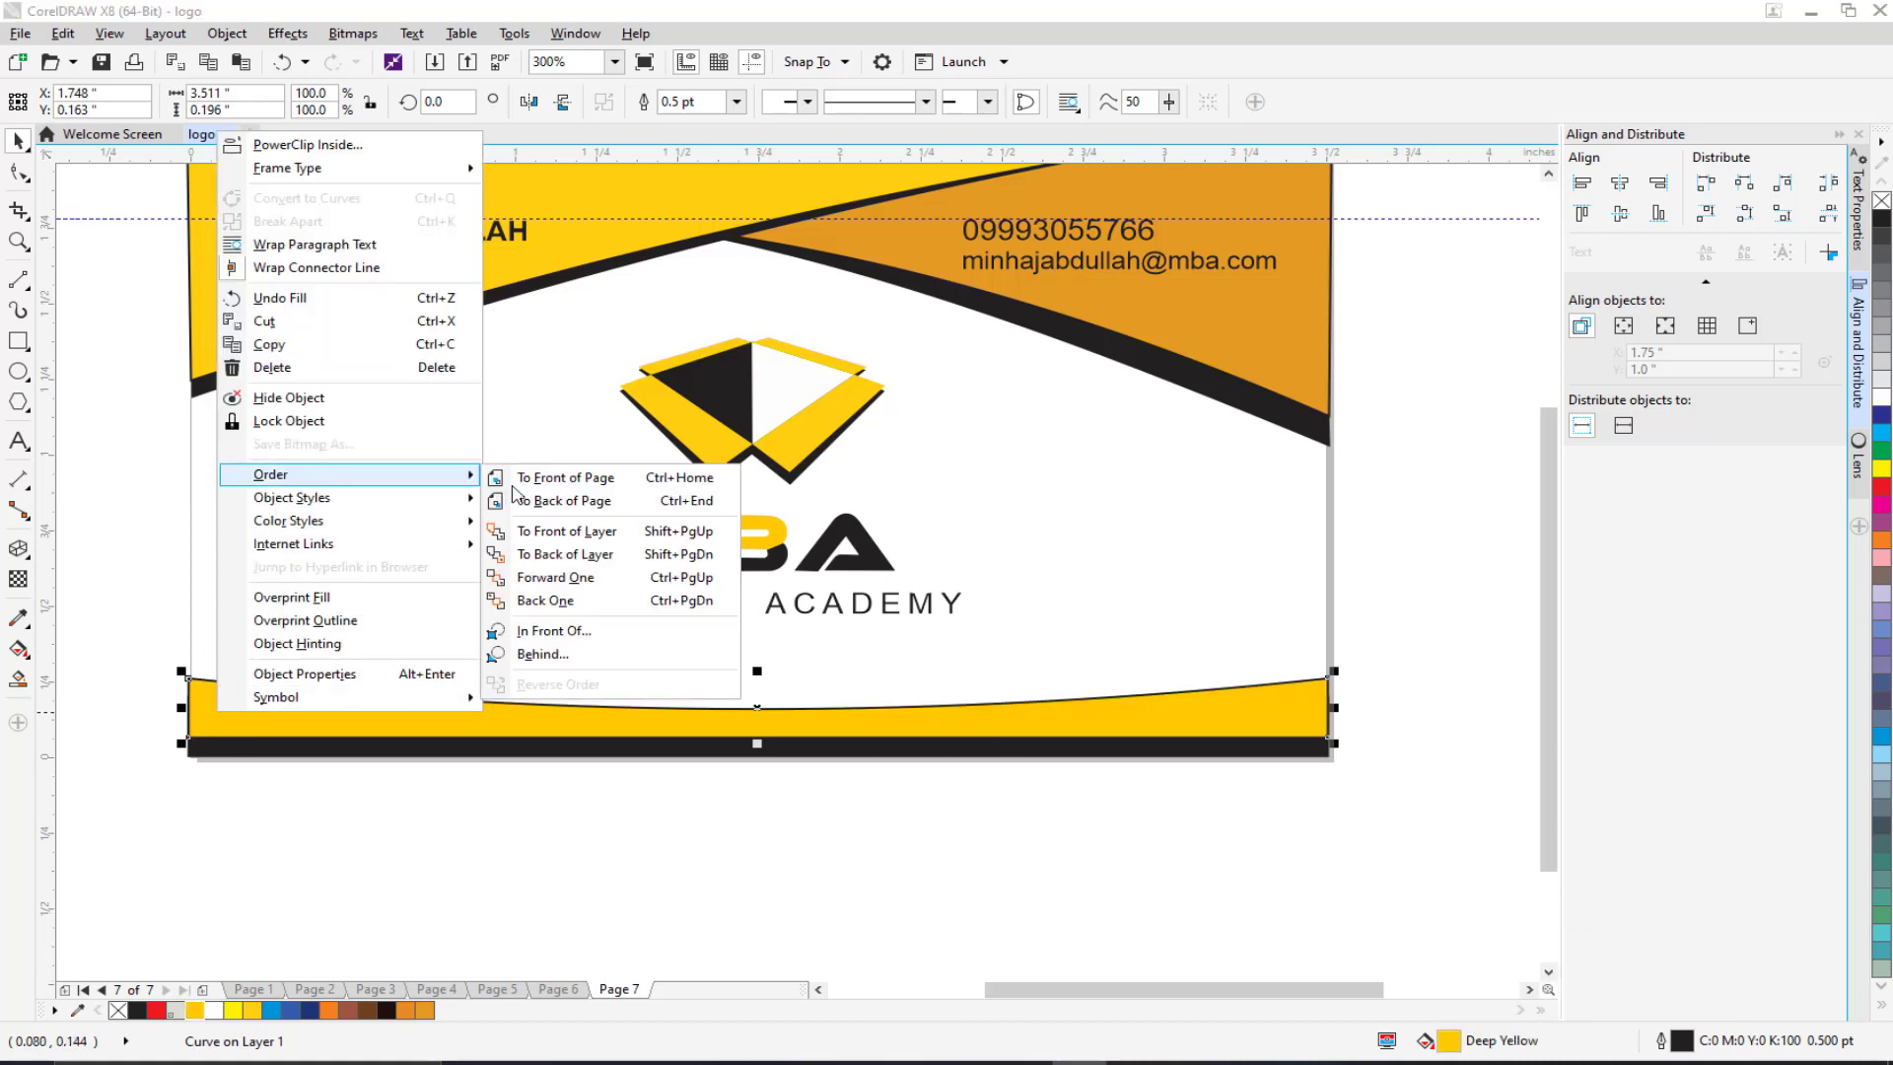
left_click(567, 653)
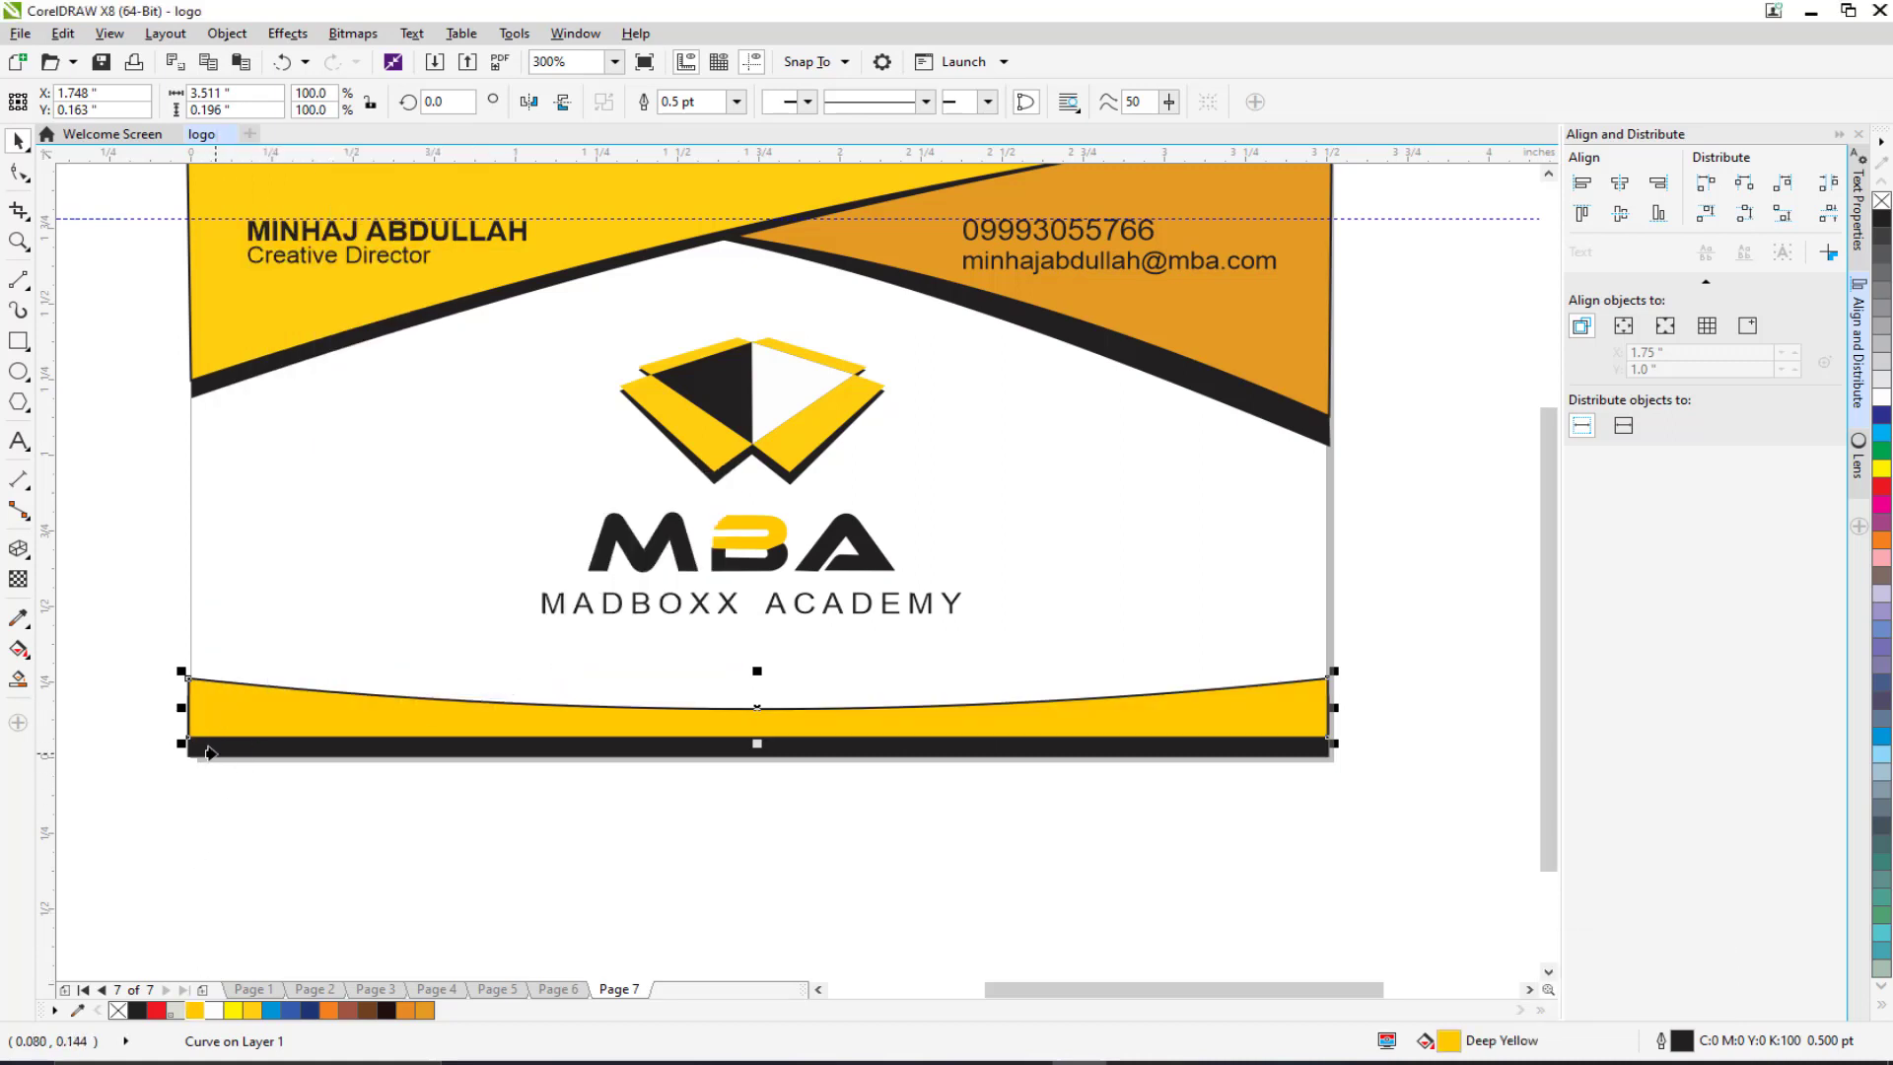
left_click(210, 752)
left_click(521, 771)
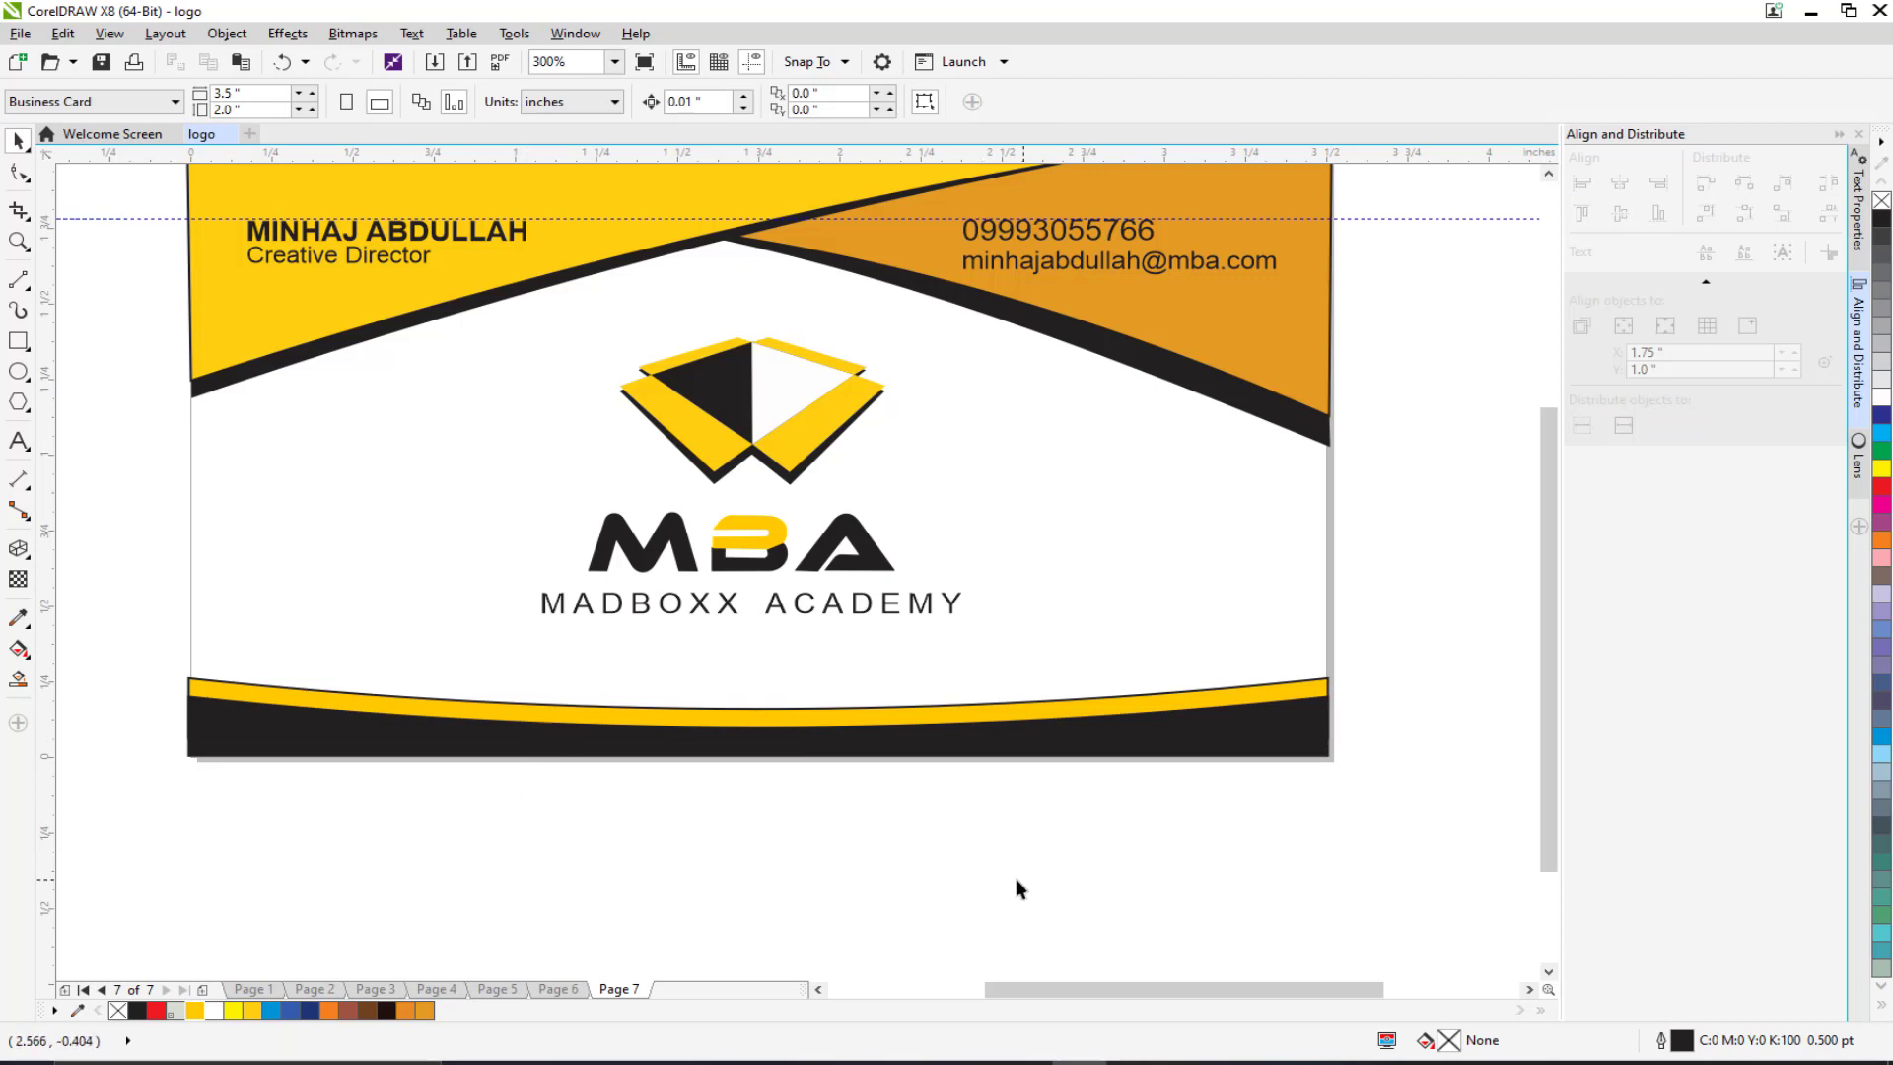
Step: Move the website text up above the yellow curve
left_click_drag(1018, 881, 298, 648)
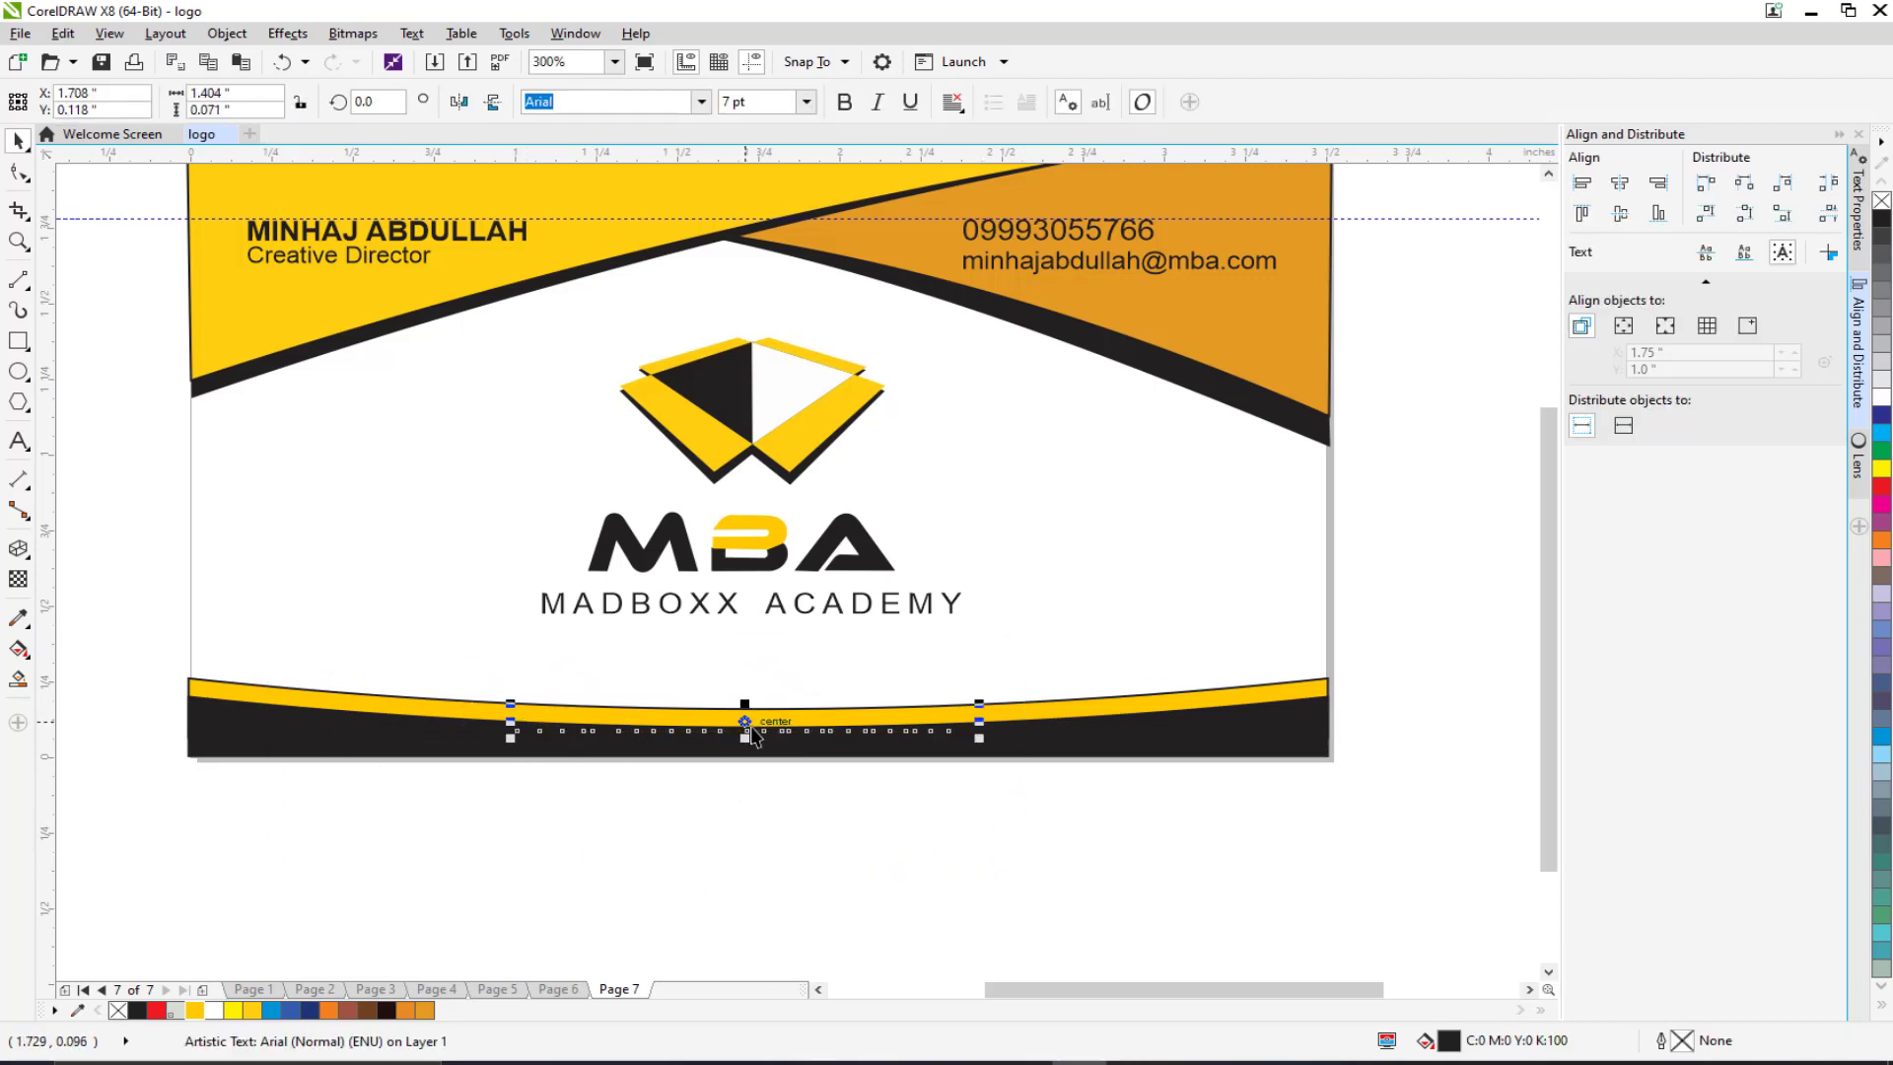
left_click_drag(745, 721, 749, 695)
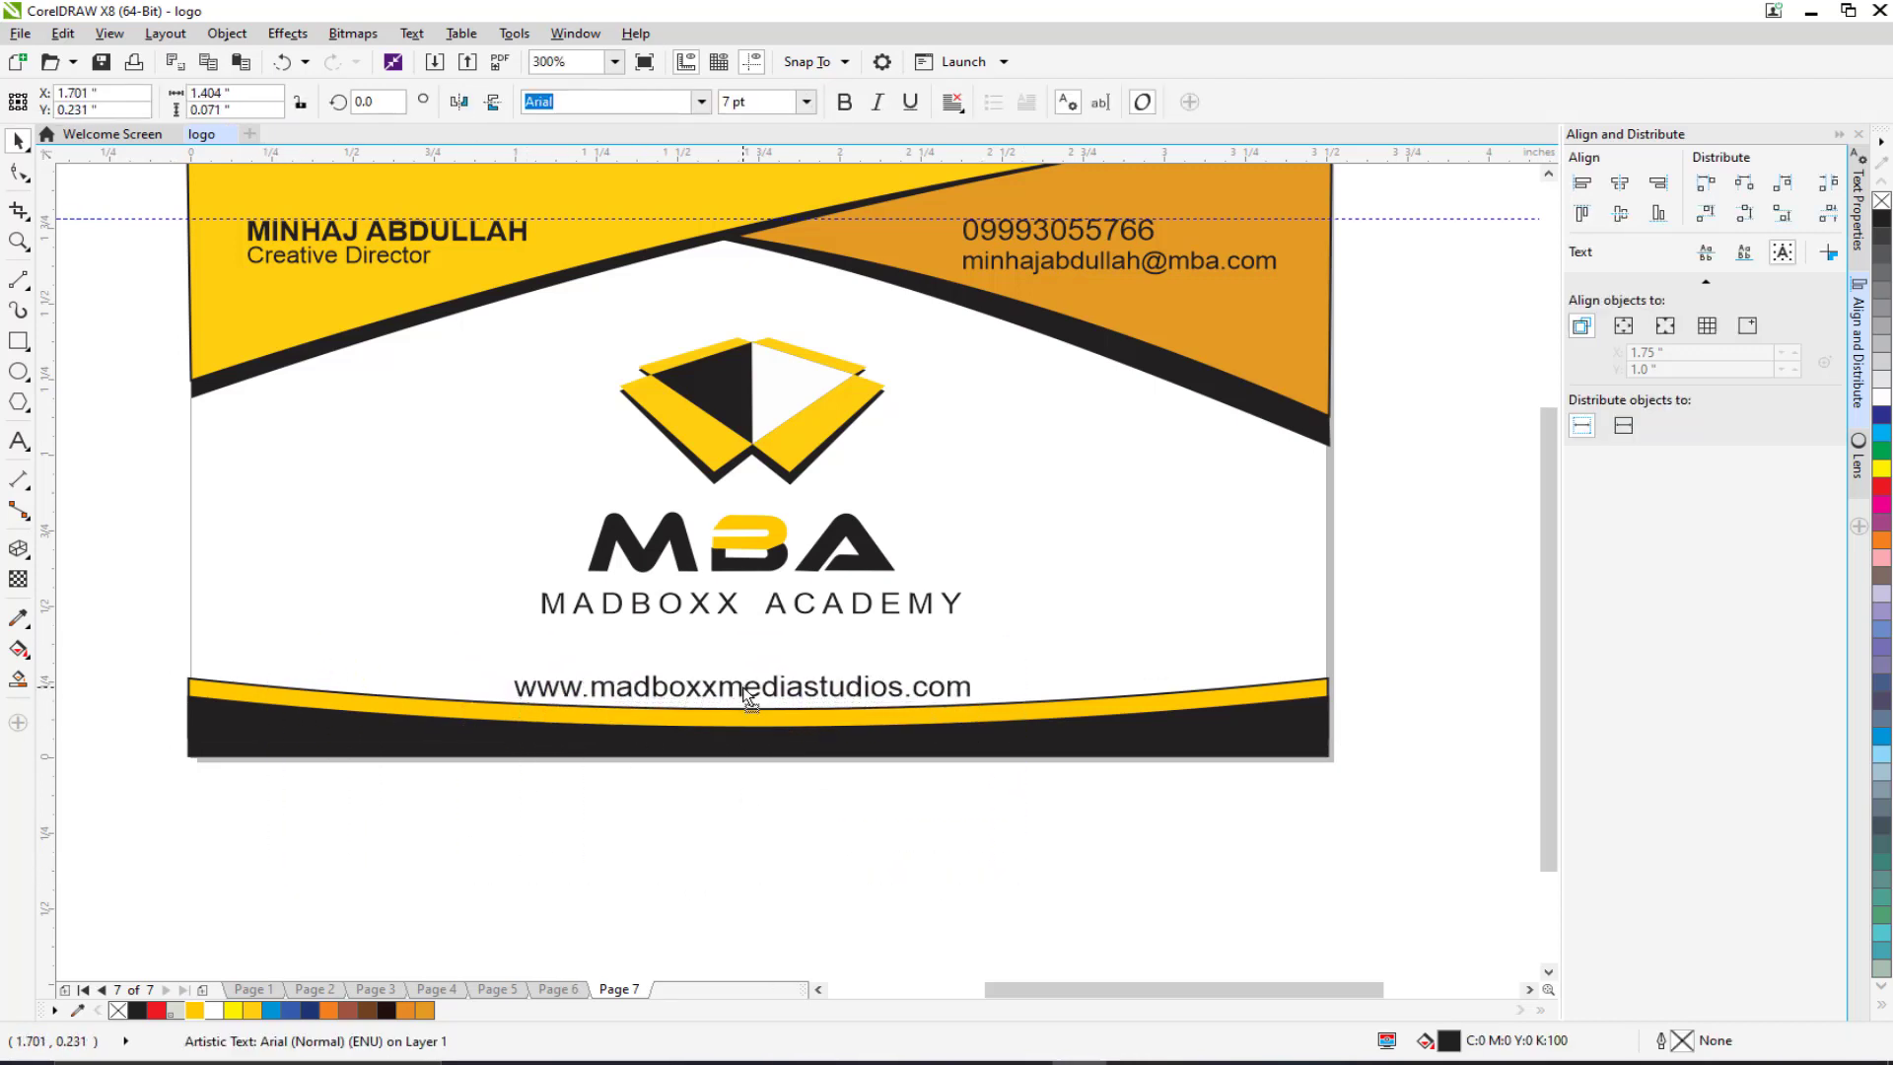
left_click(710, 826)
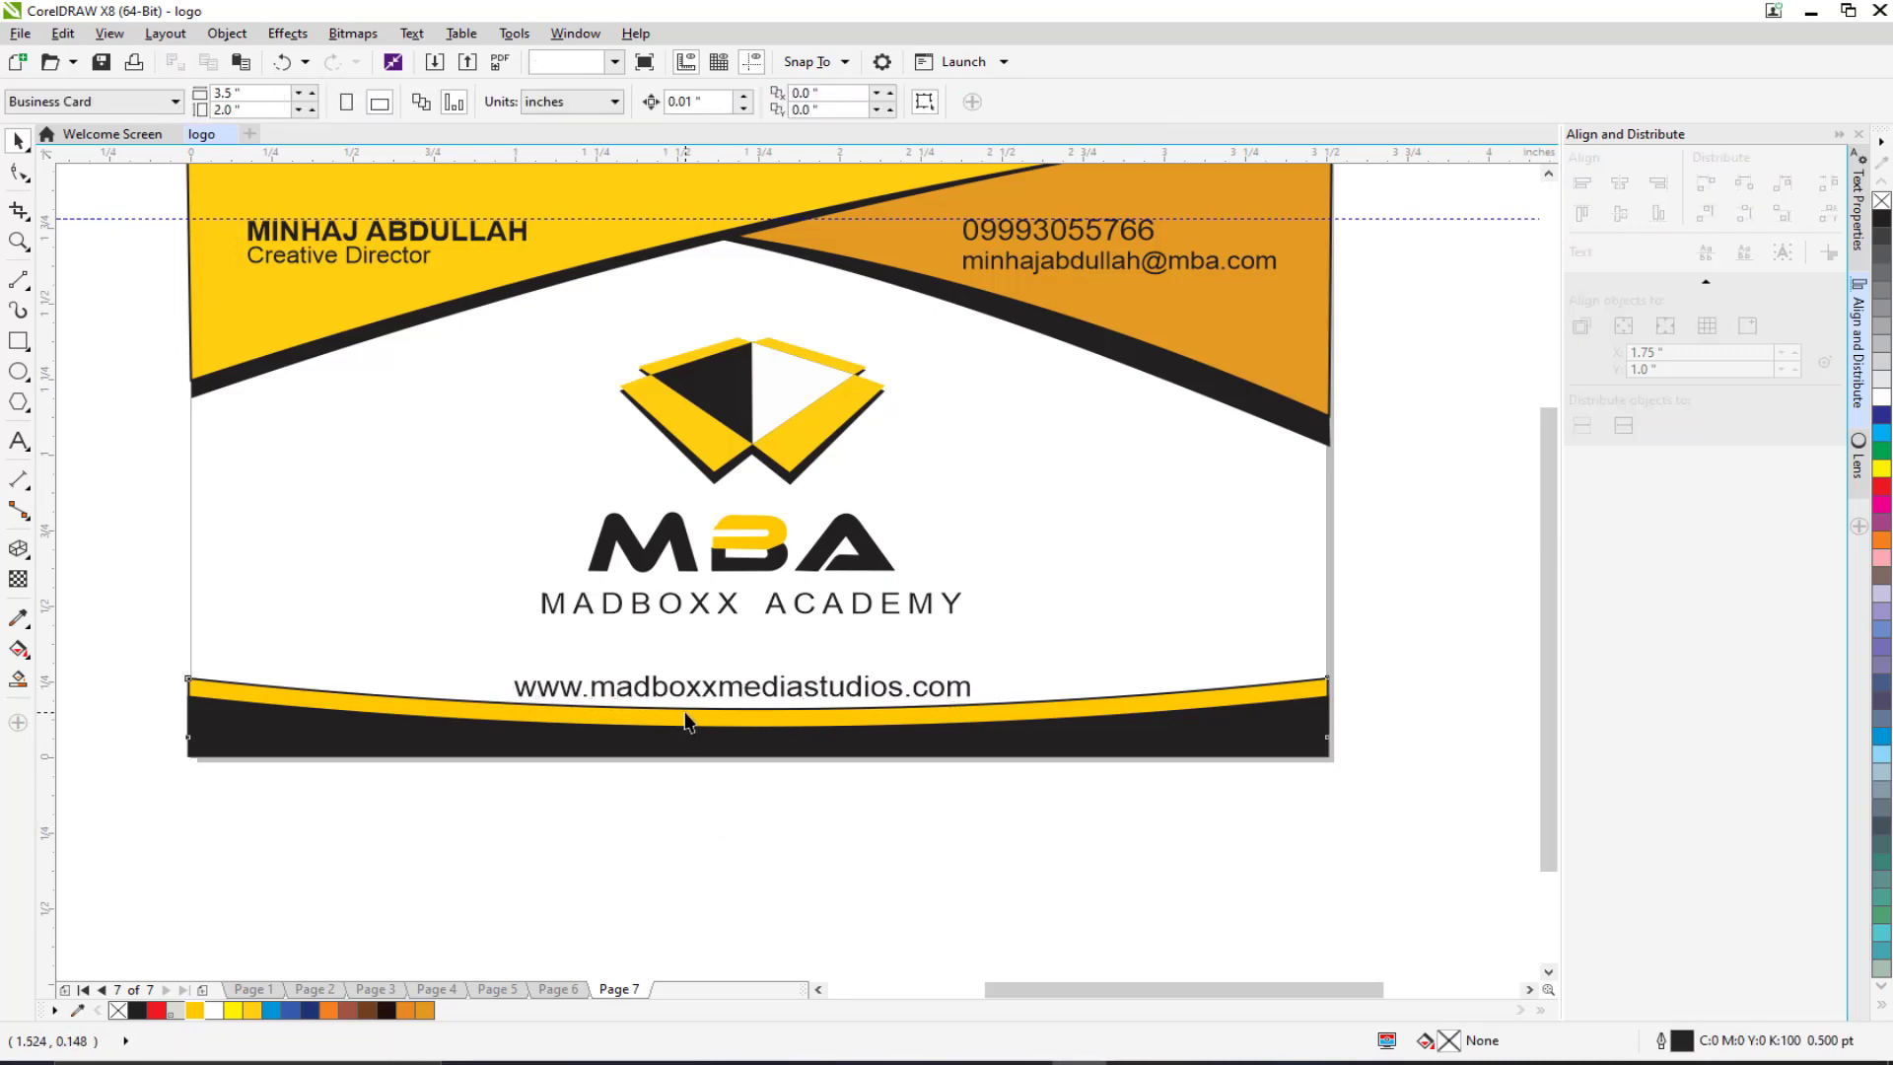
Step: Bend the yellow band's top edge down to thin it
left_click(690, 721)
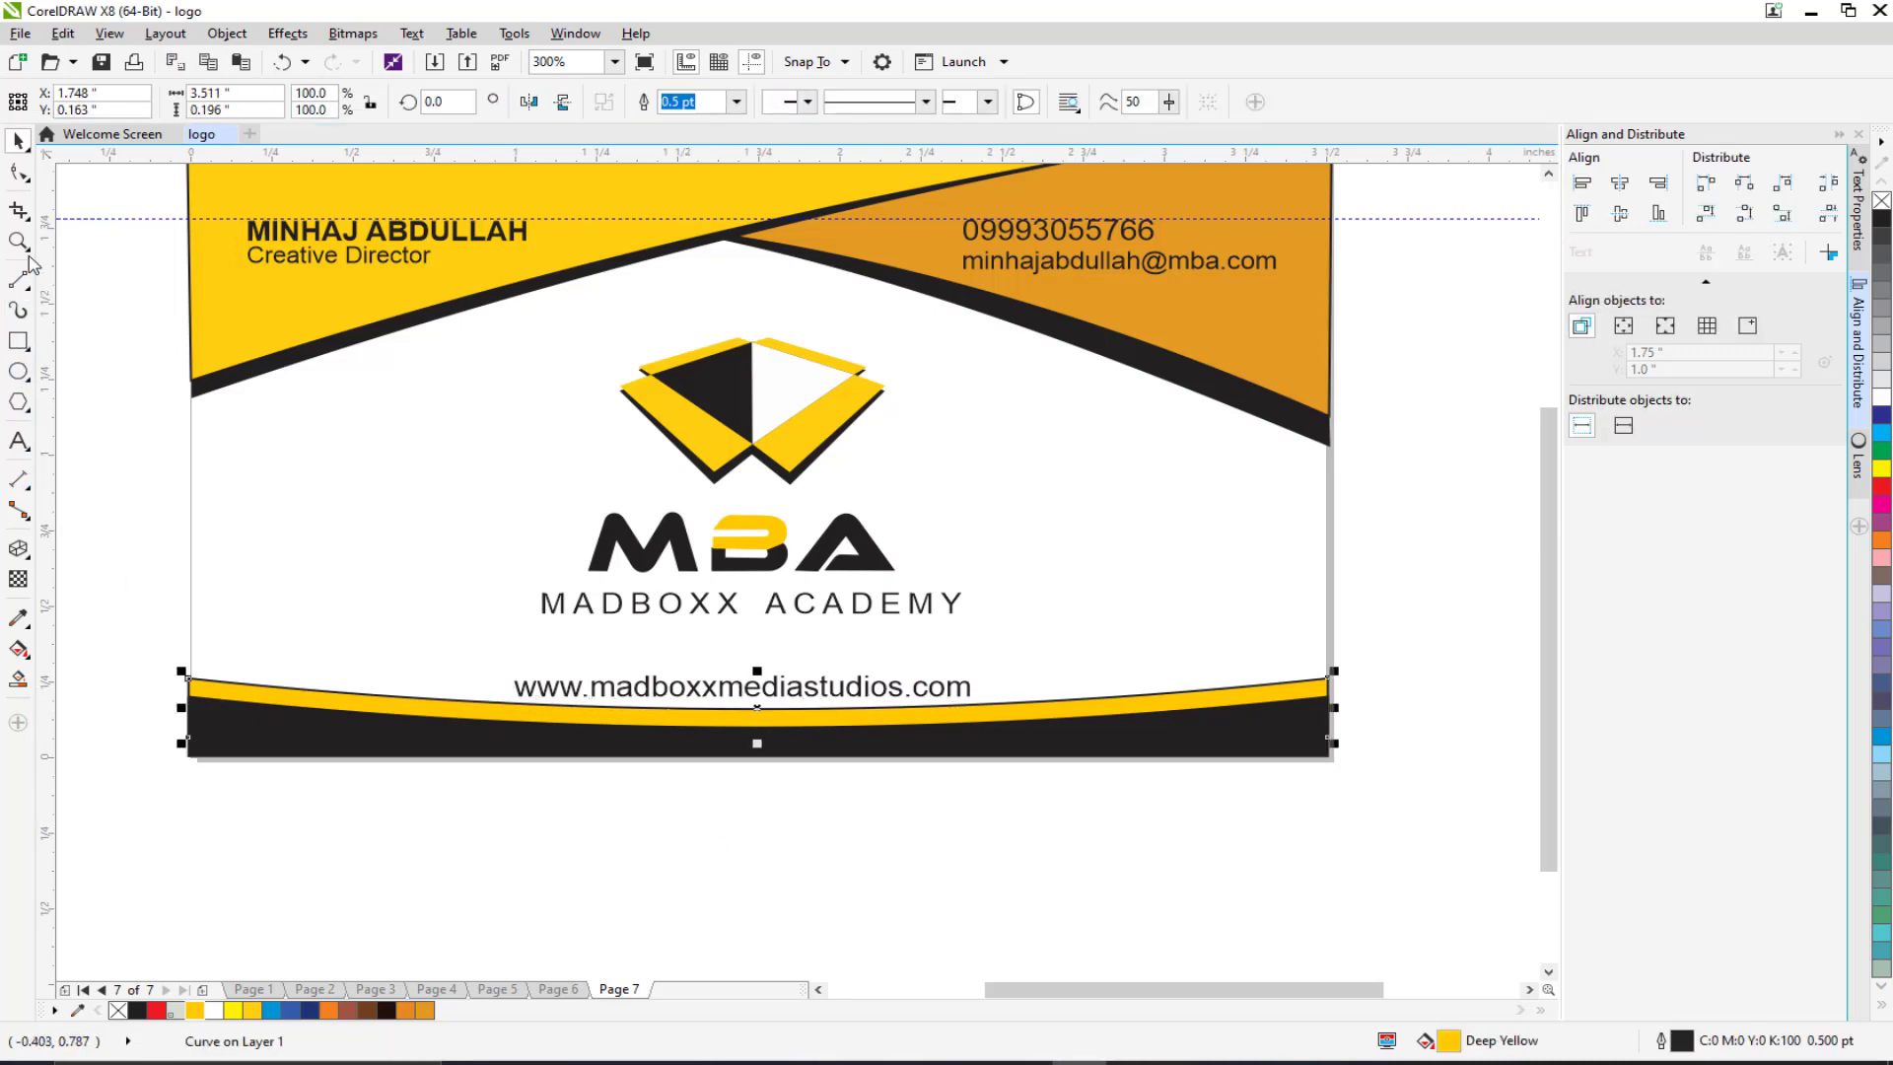
left_click(18, 172)
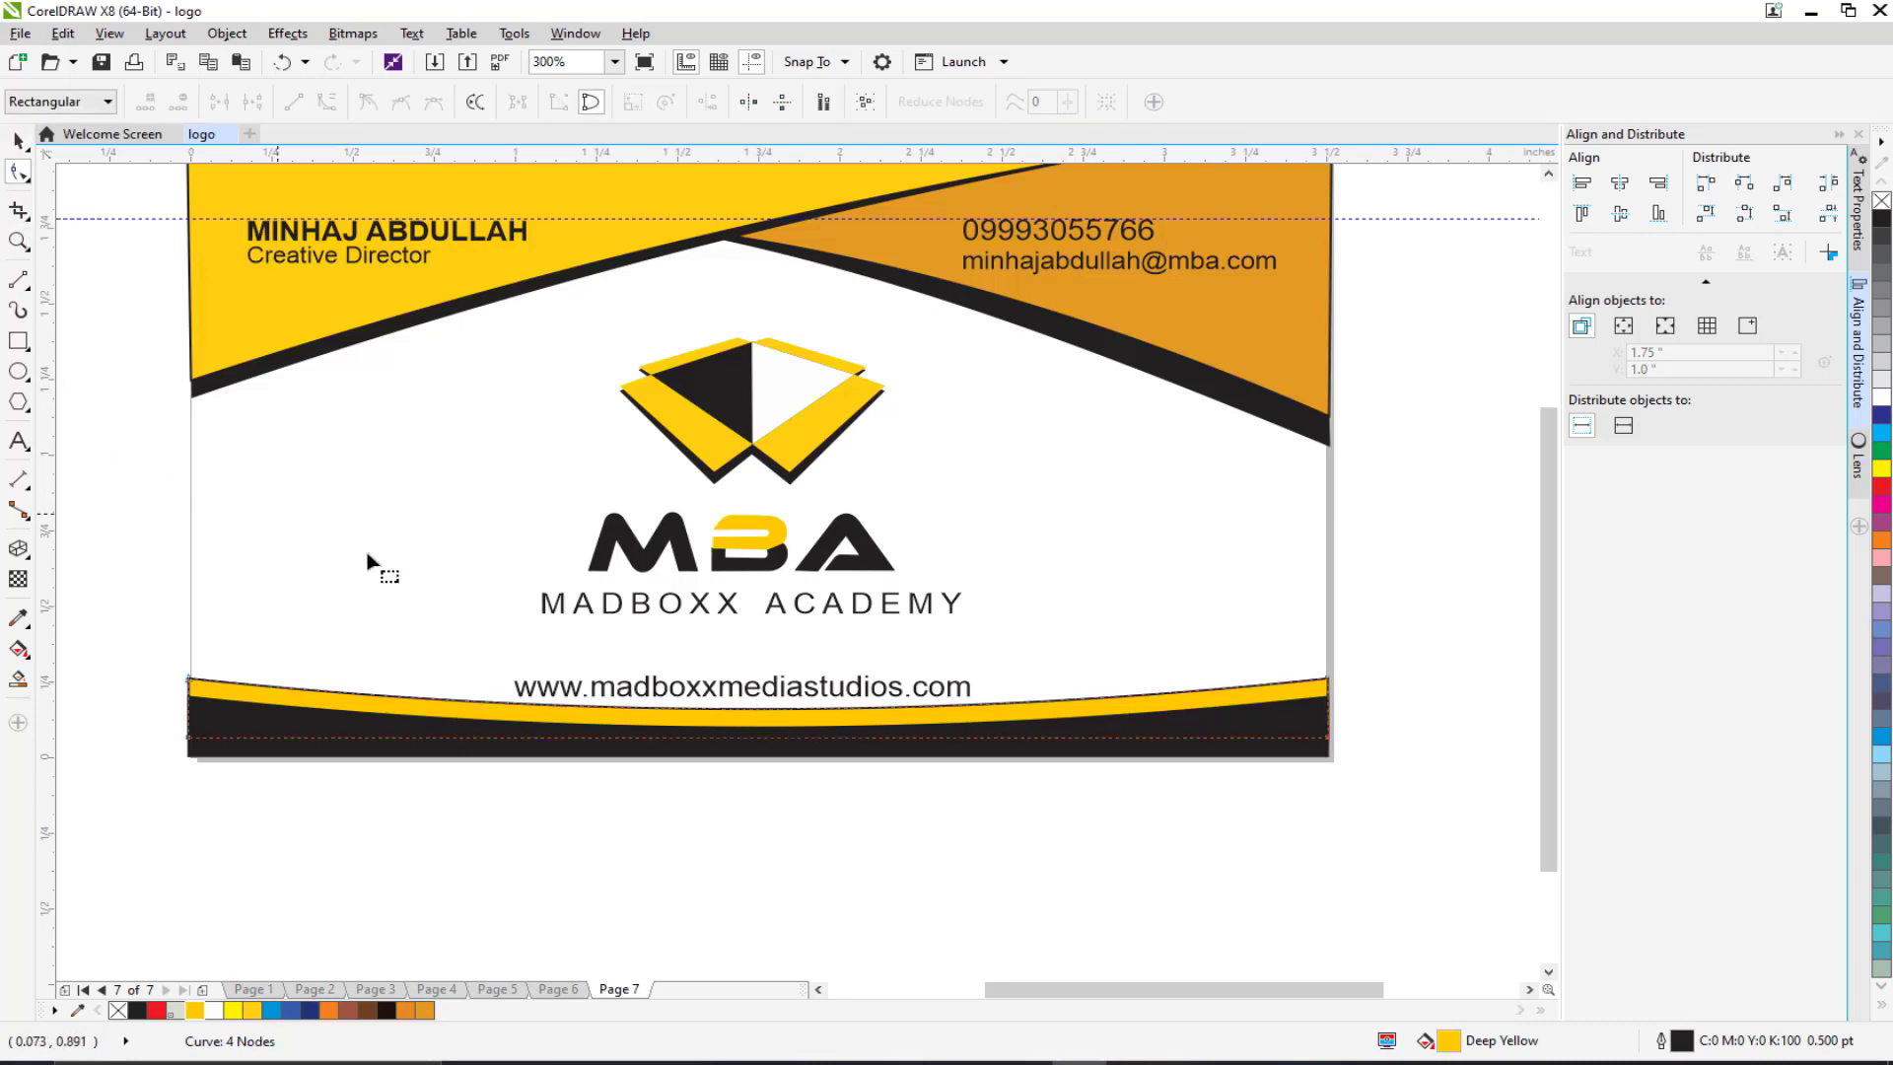
scroll(765, 739, "up", 4)
left_click_drag(726, 669, 714, 712)
scroll(714, 712, "down", 4)
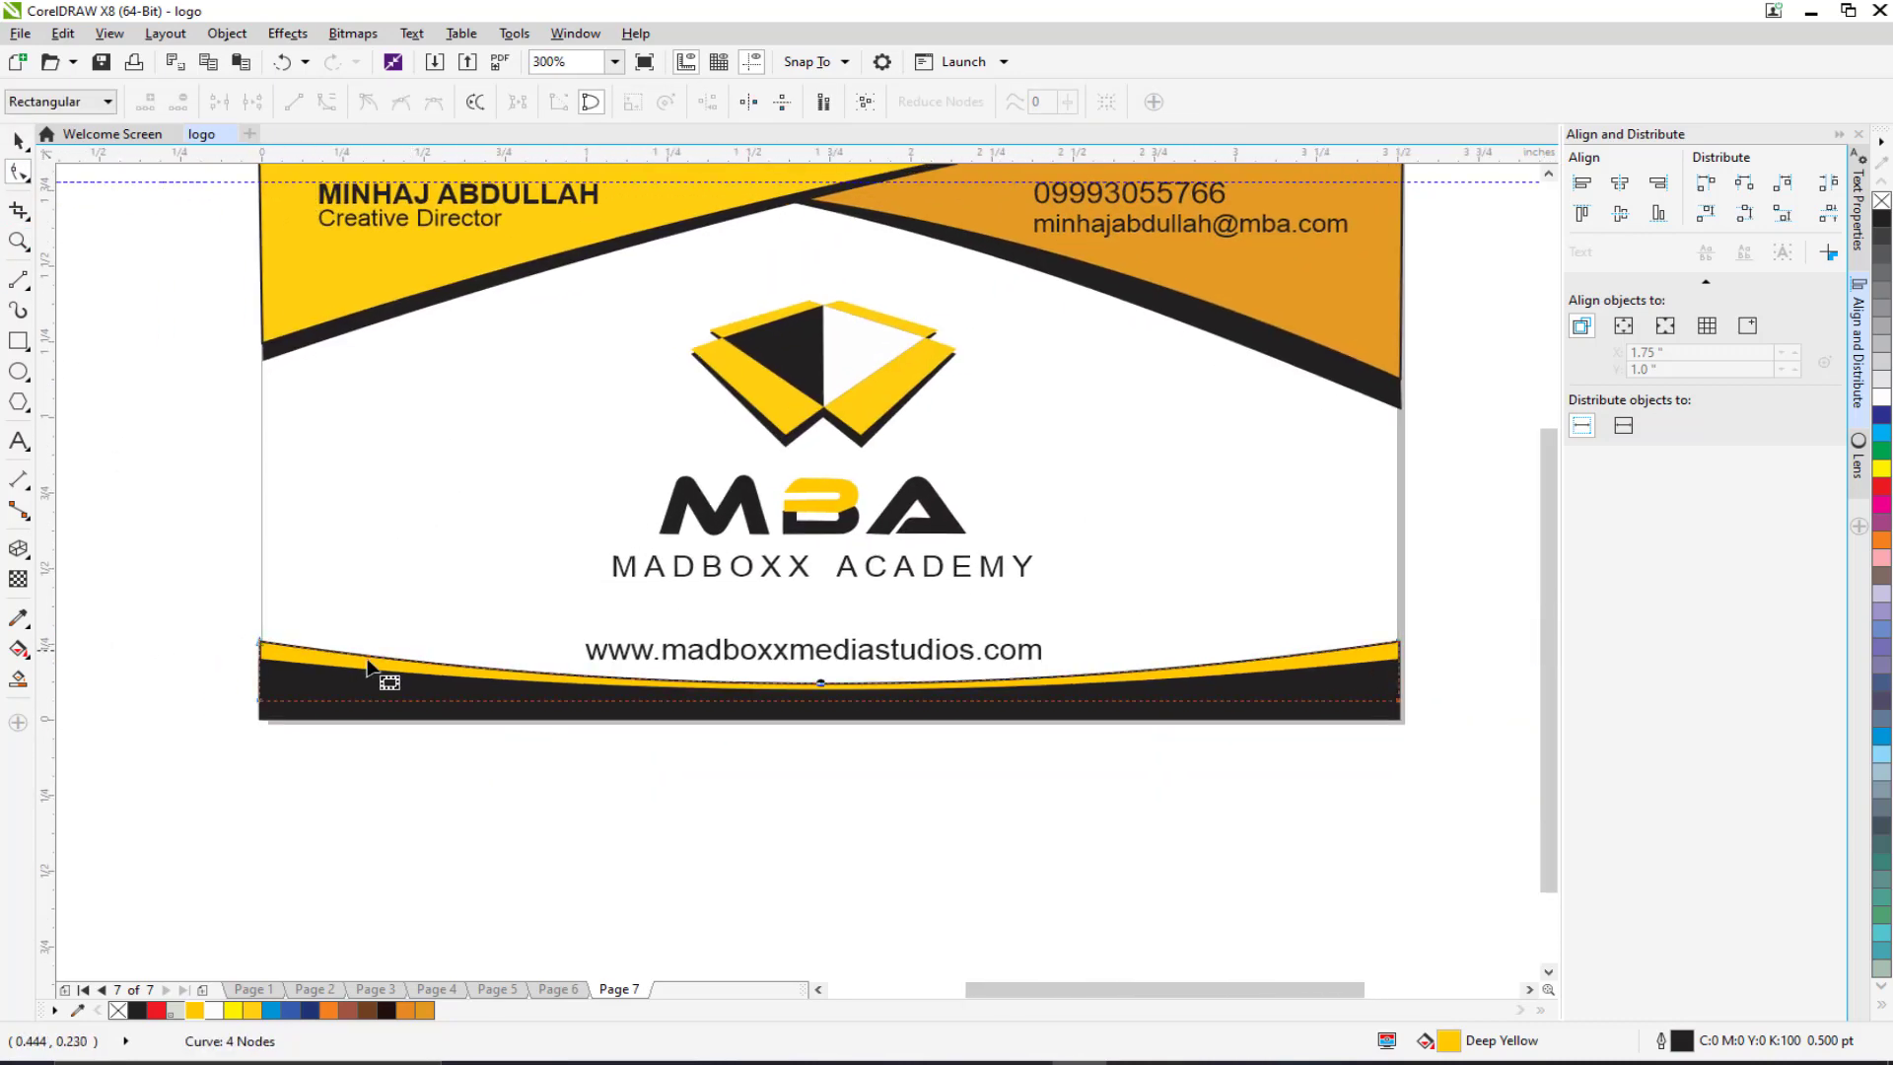
scroll(434, 453, "down", 2)
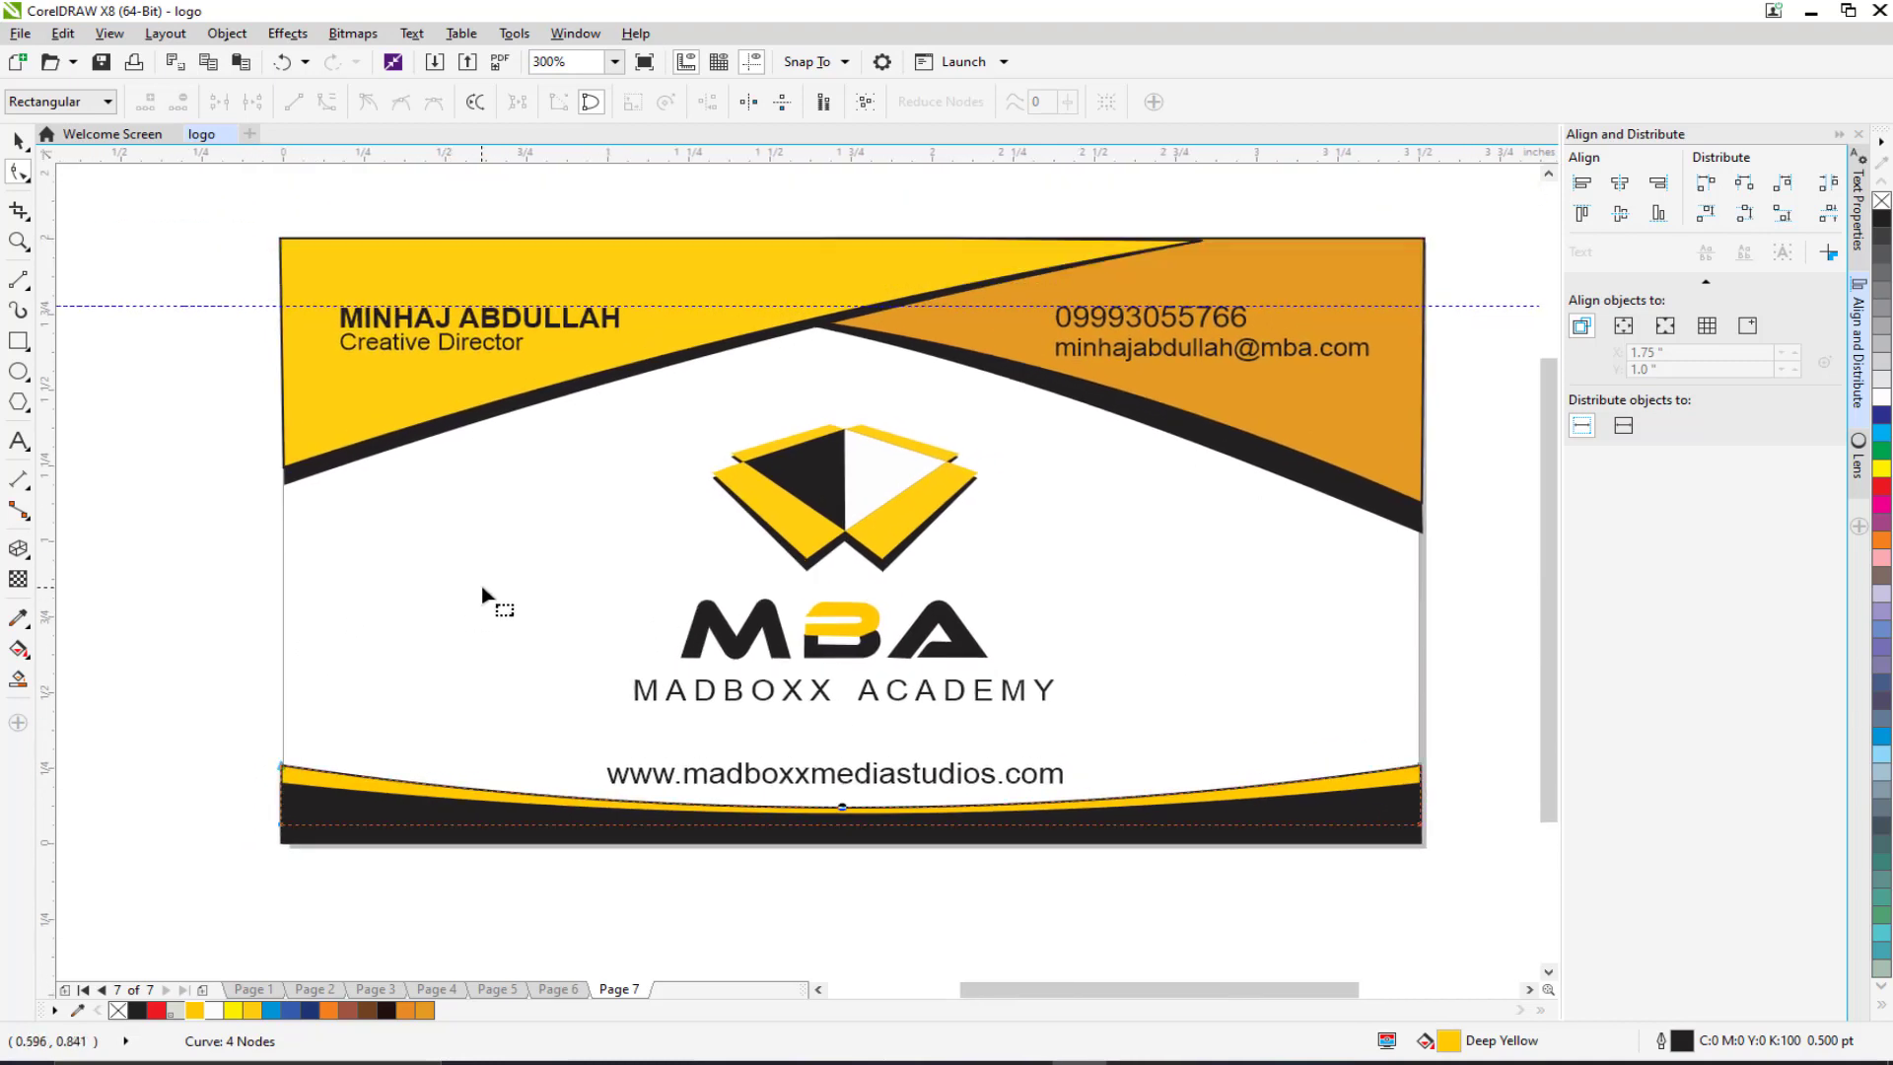
left_click(19, 141)
left_click(287, 306)
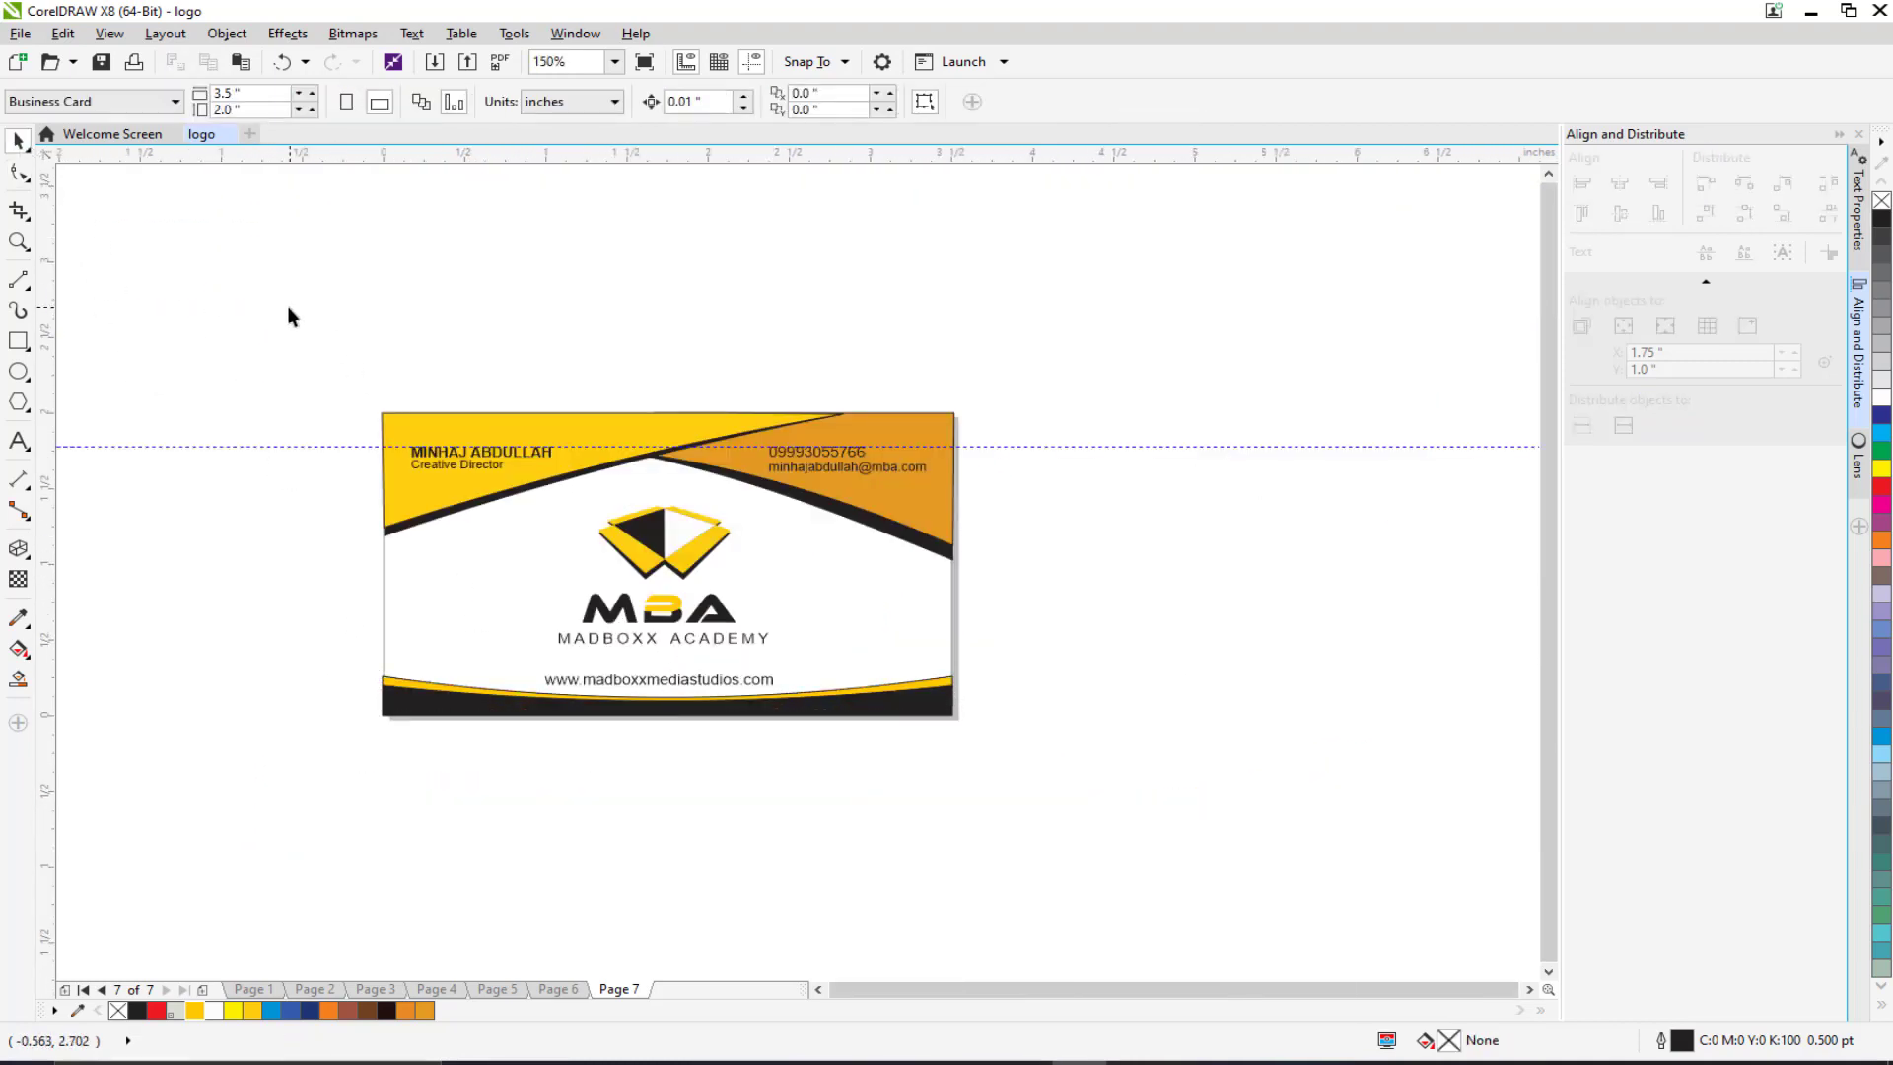
left_click_drag(305, 340, 1133, 807)
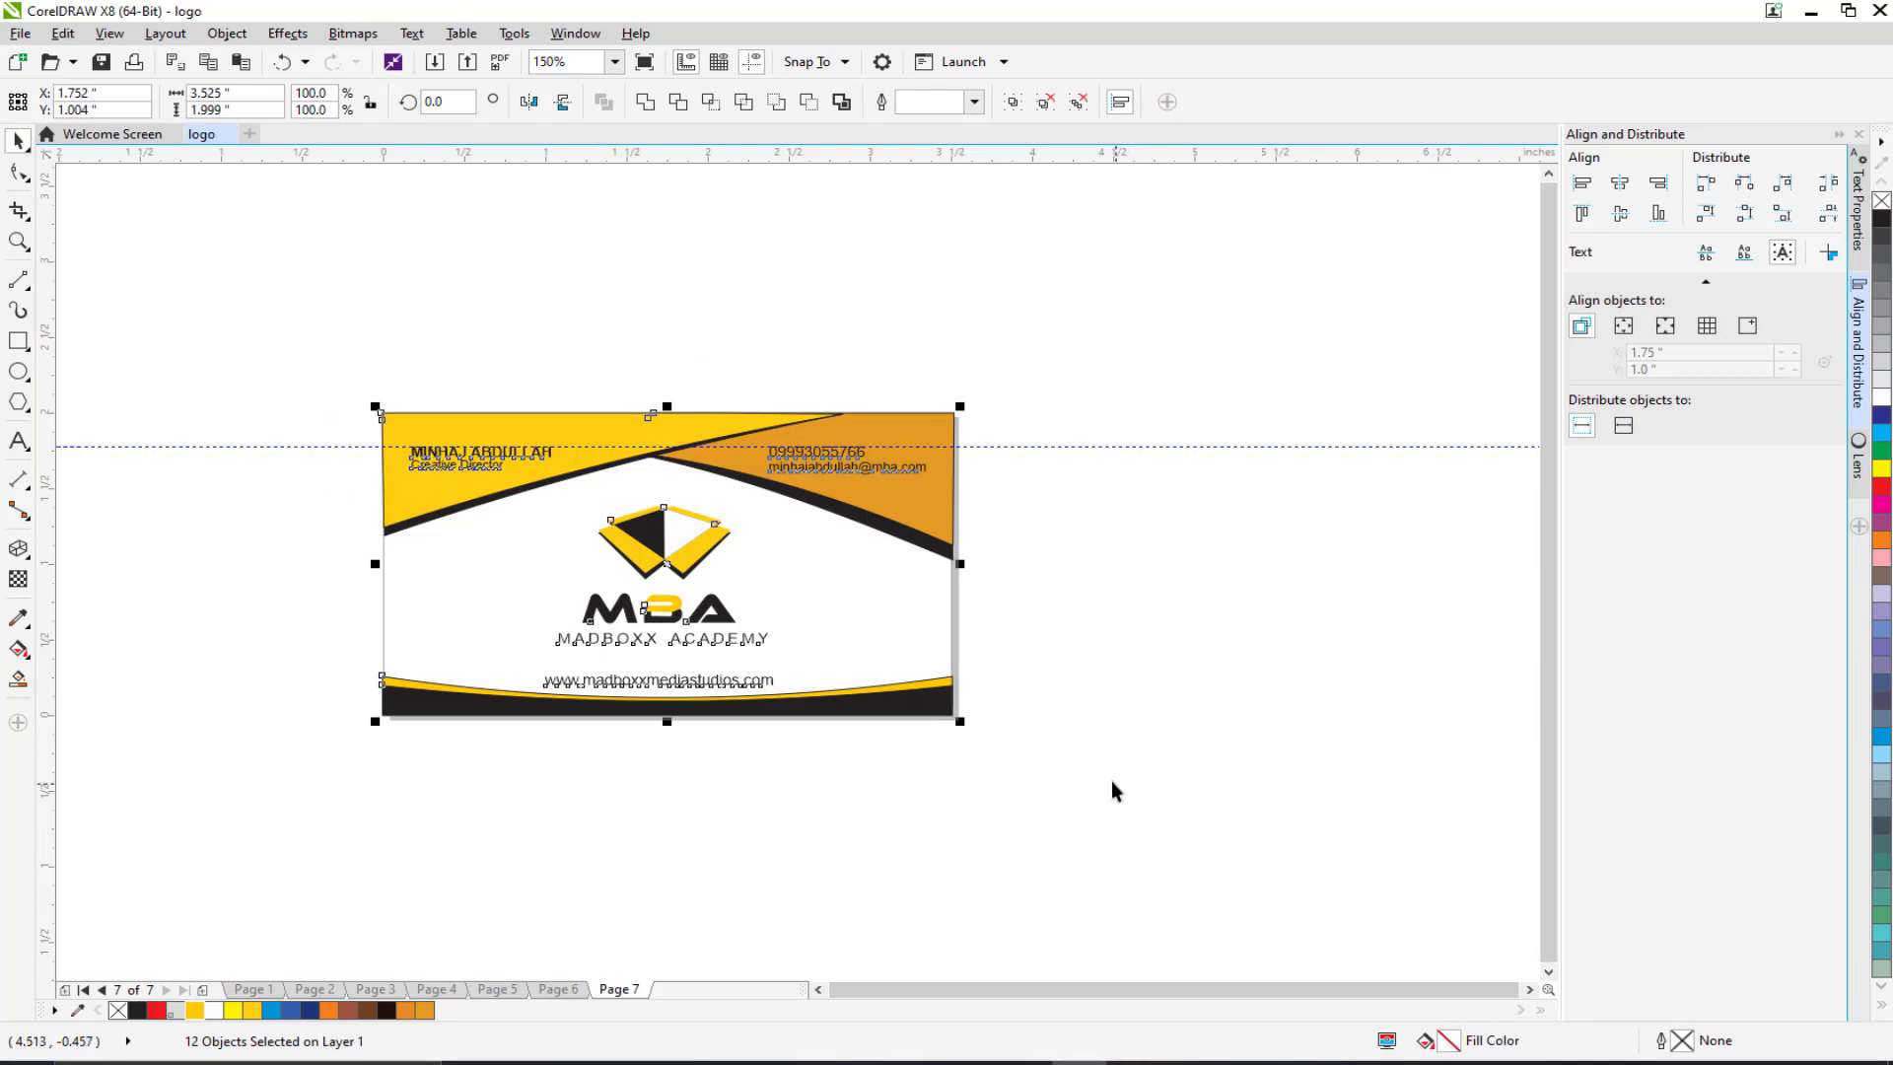
scroll(389, 542, "up", 4)
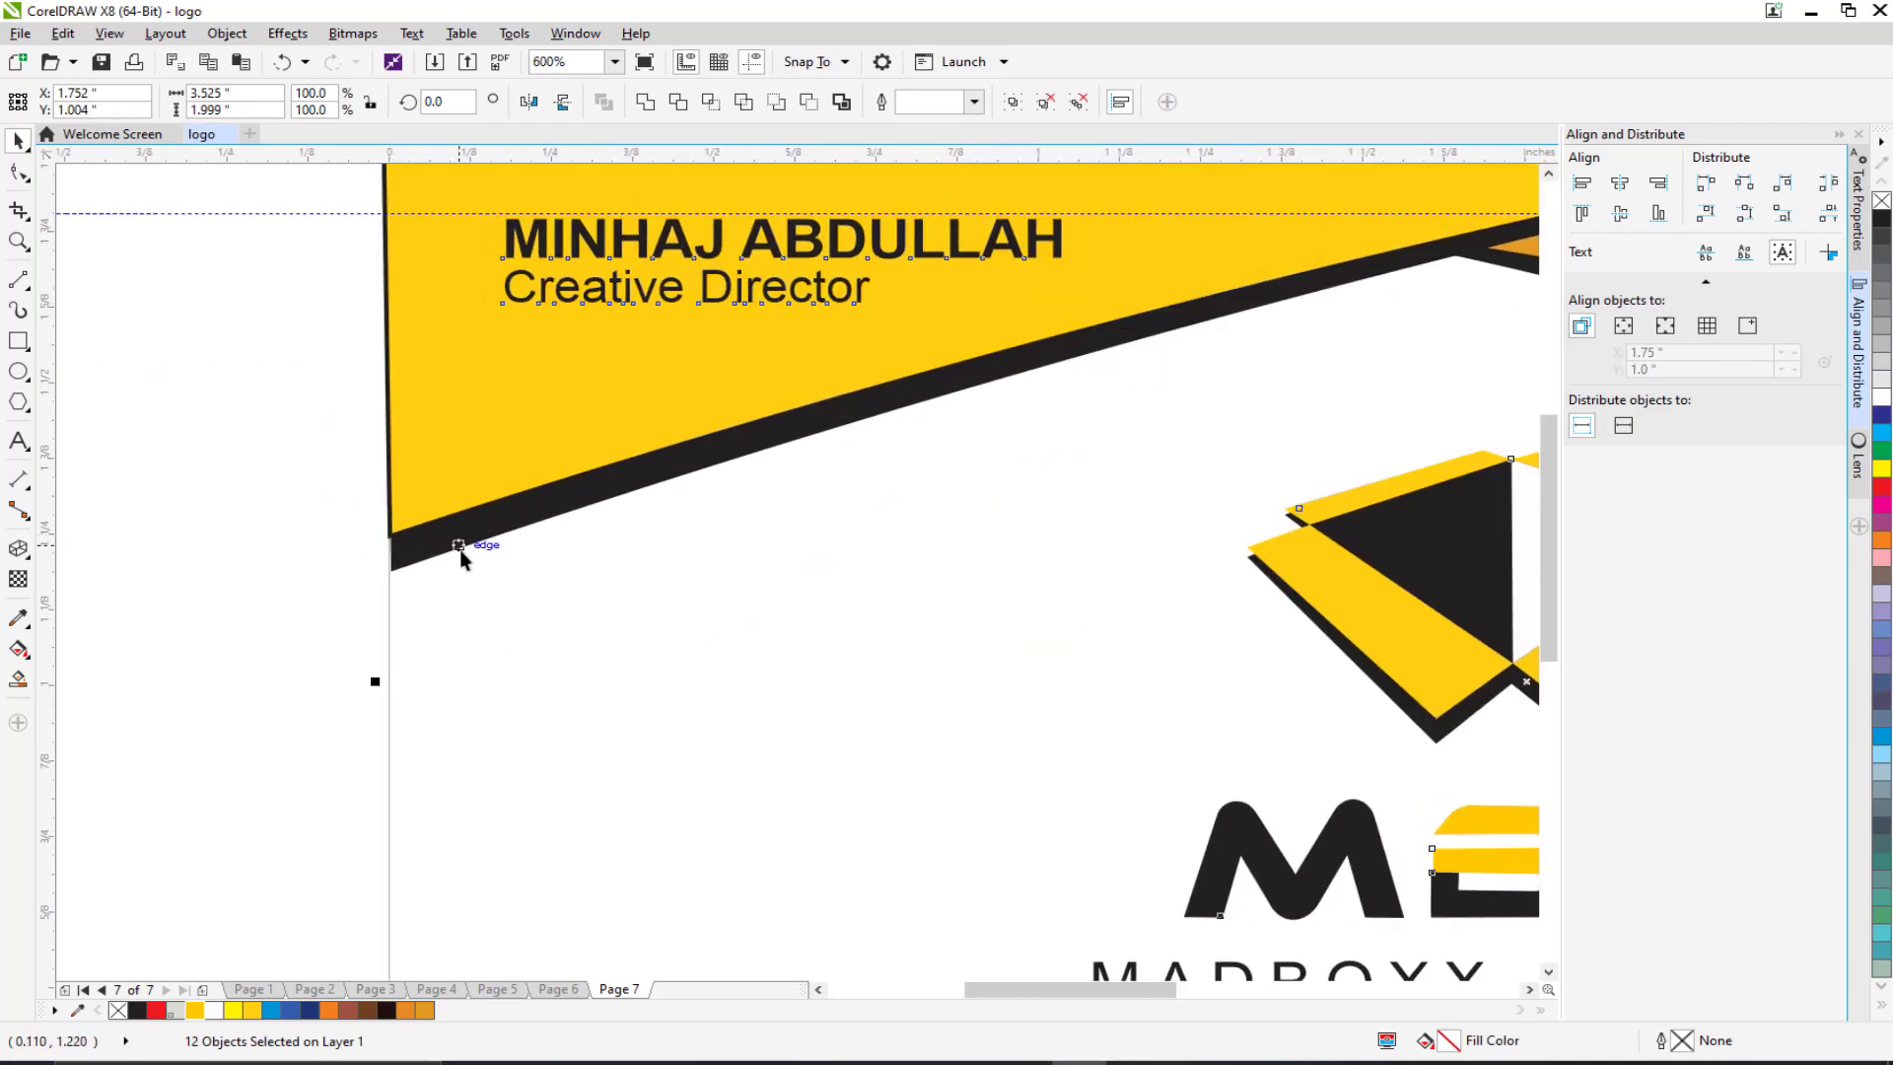
scroll(441, 447, "down", 4)
left_click(342, 357)
left_click_drag(347, 355, 1126, 802)
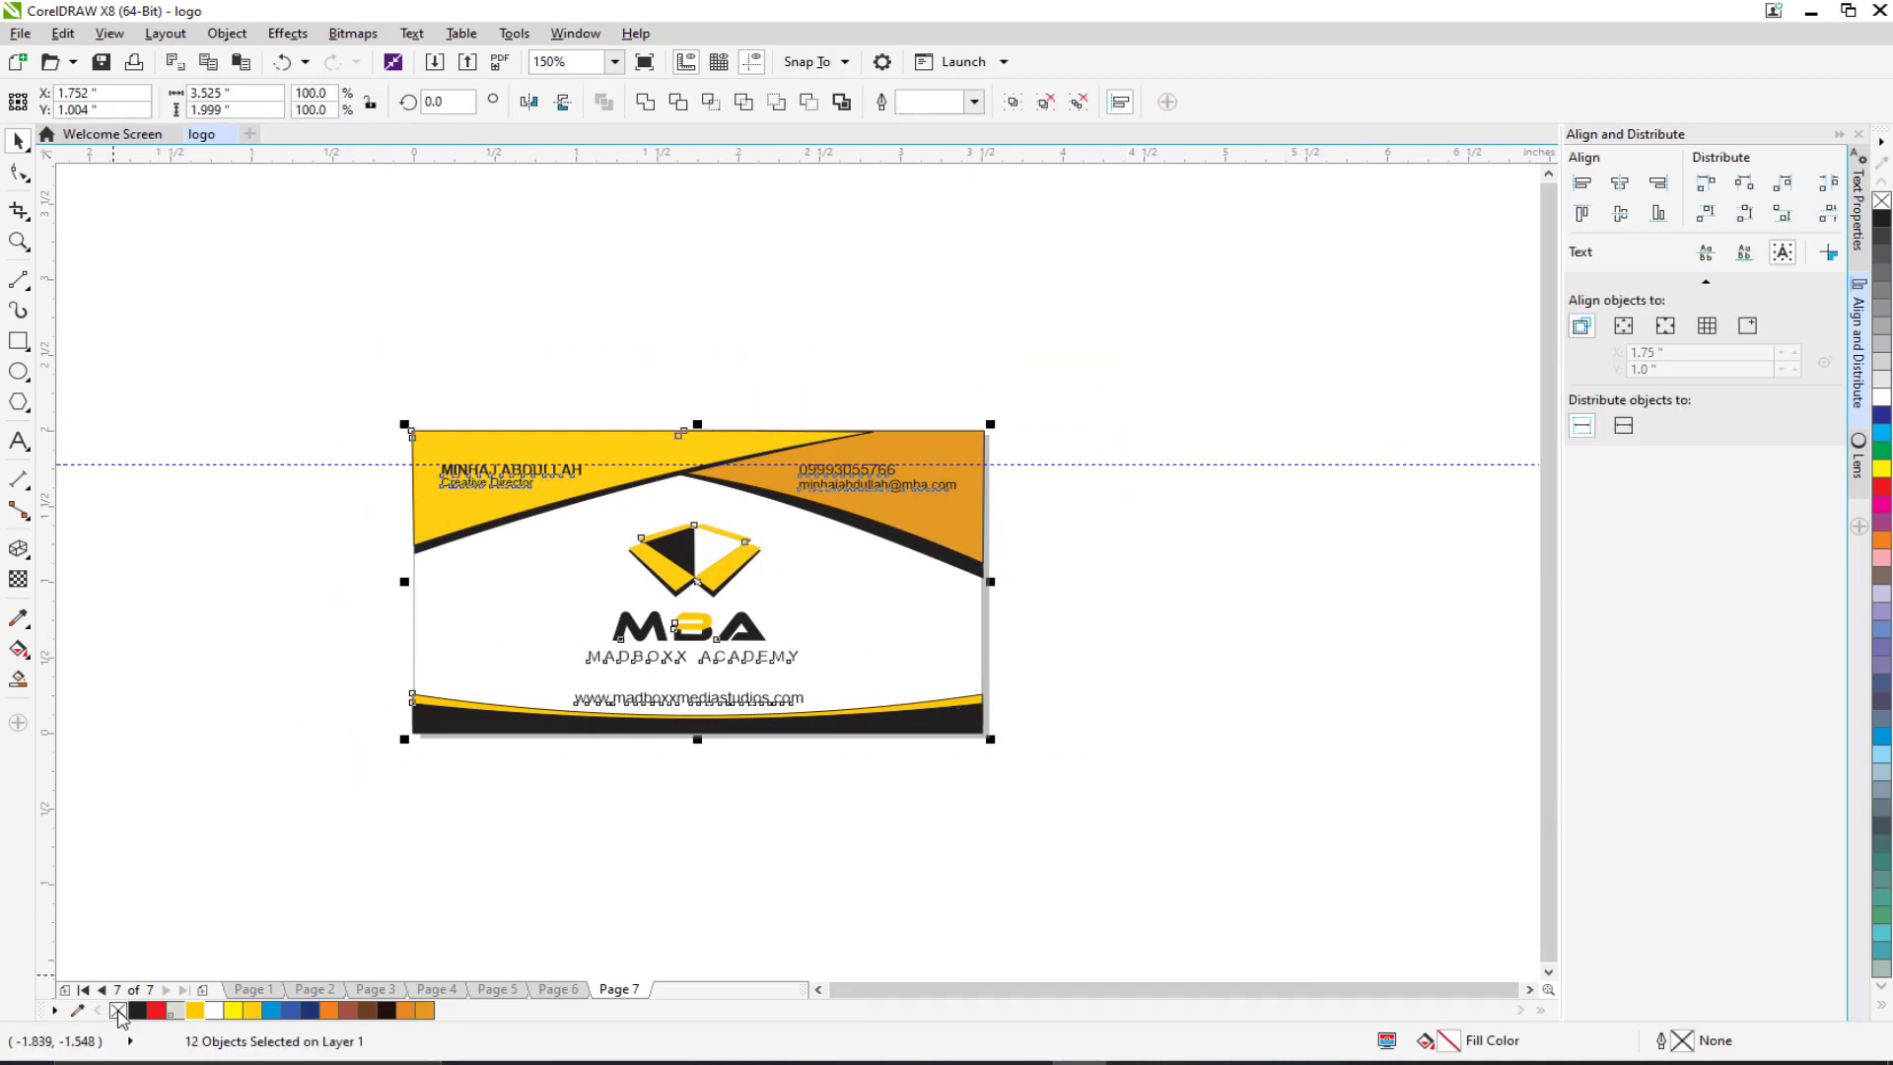
left_click(300, 725)
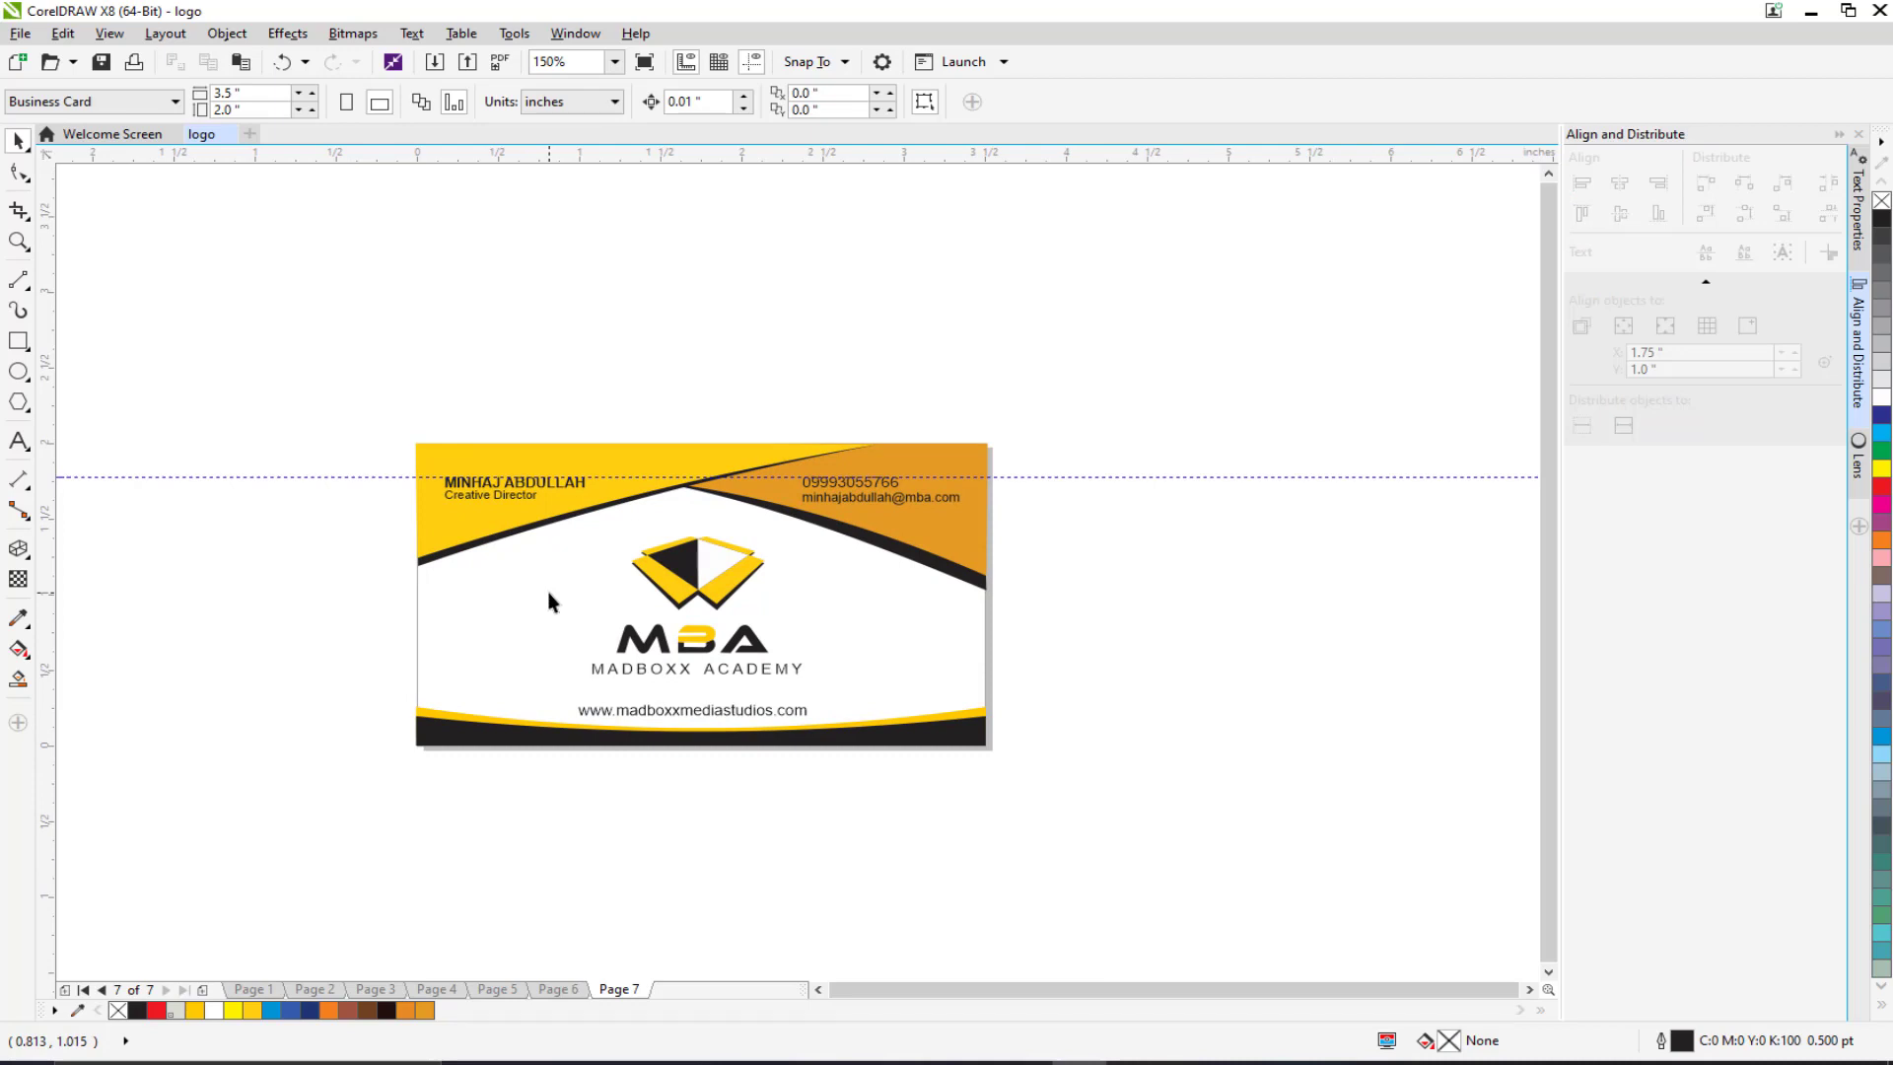
left_click_drag(549, 601, 573, 494)
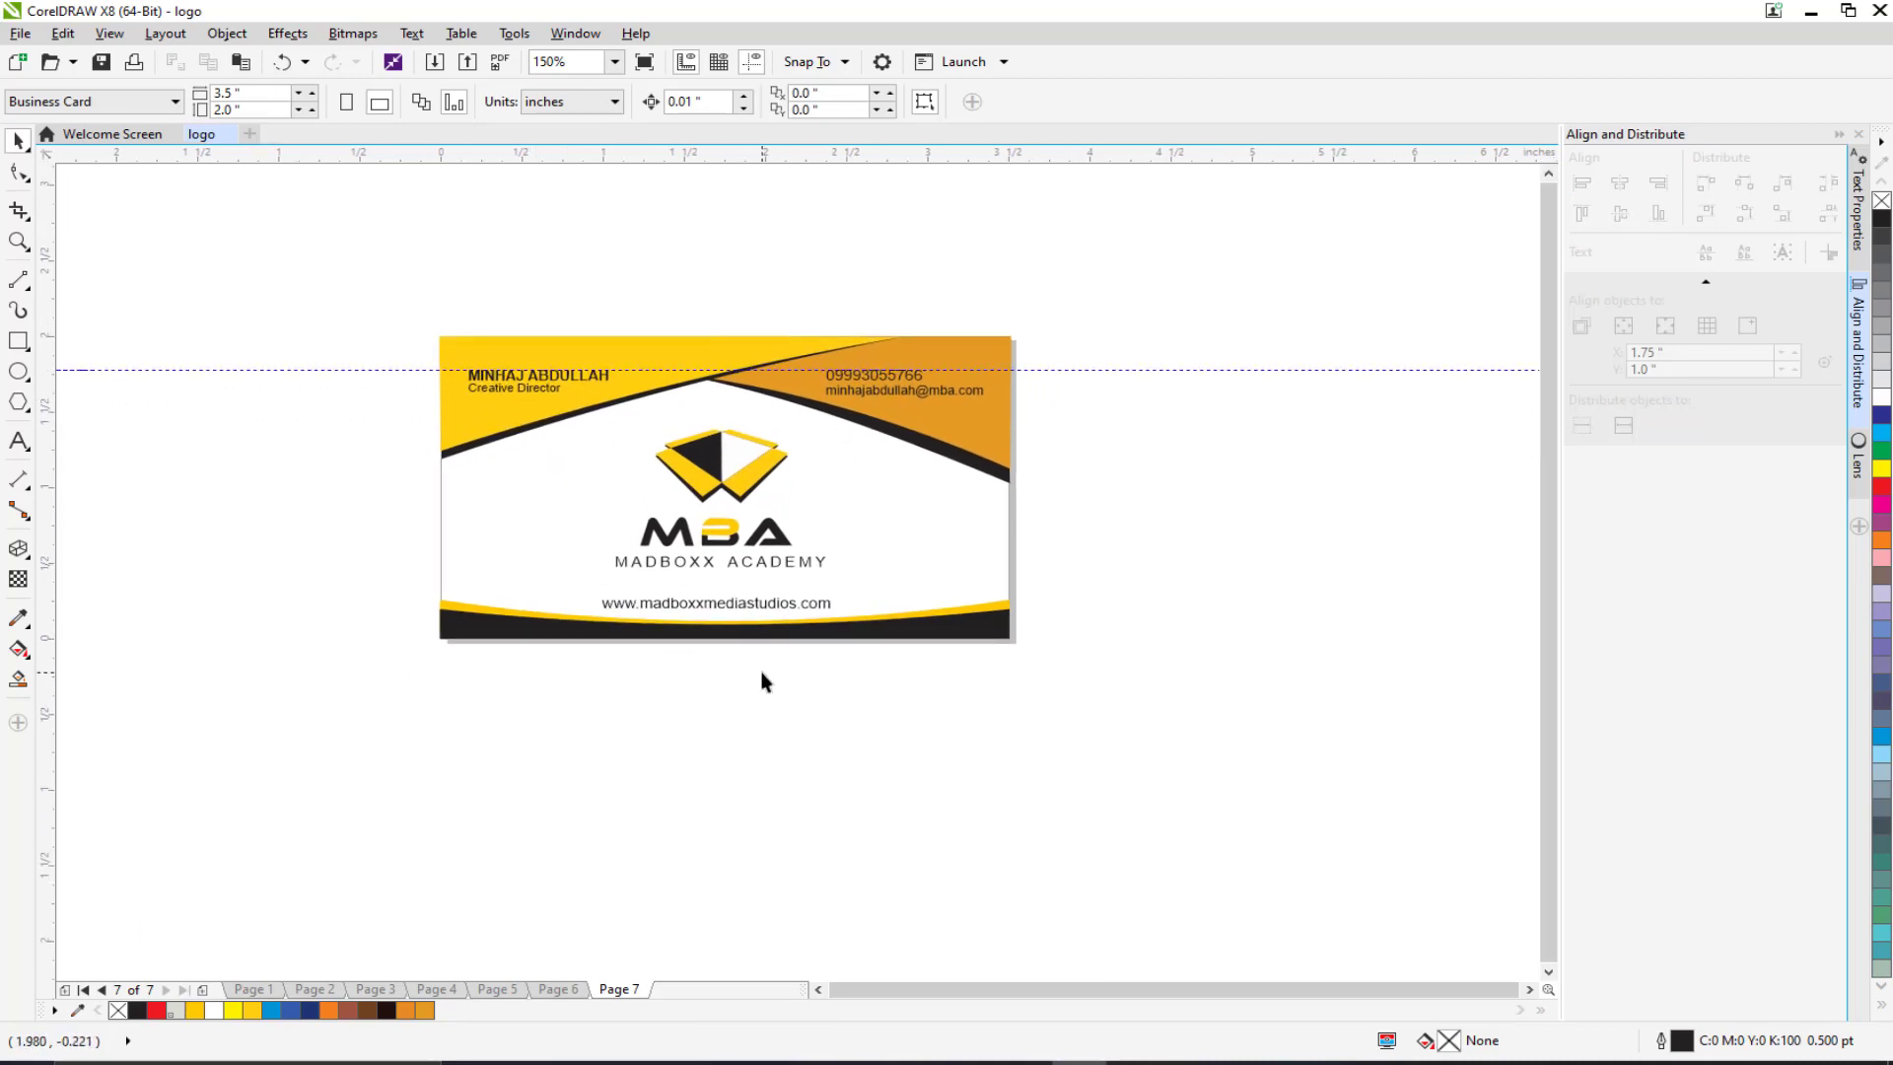
Step: On Page 6, duplicate the website text and move the copy onto the yellow bottom bar
left_click(557, 988)
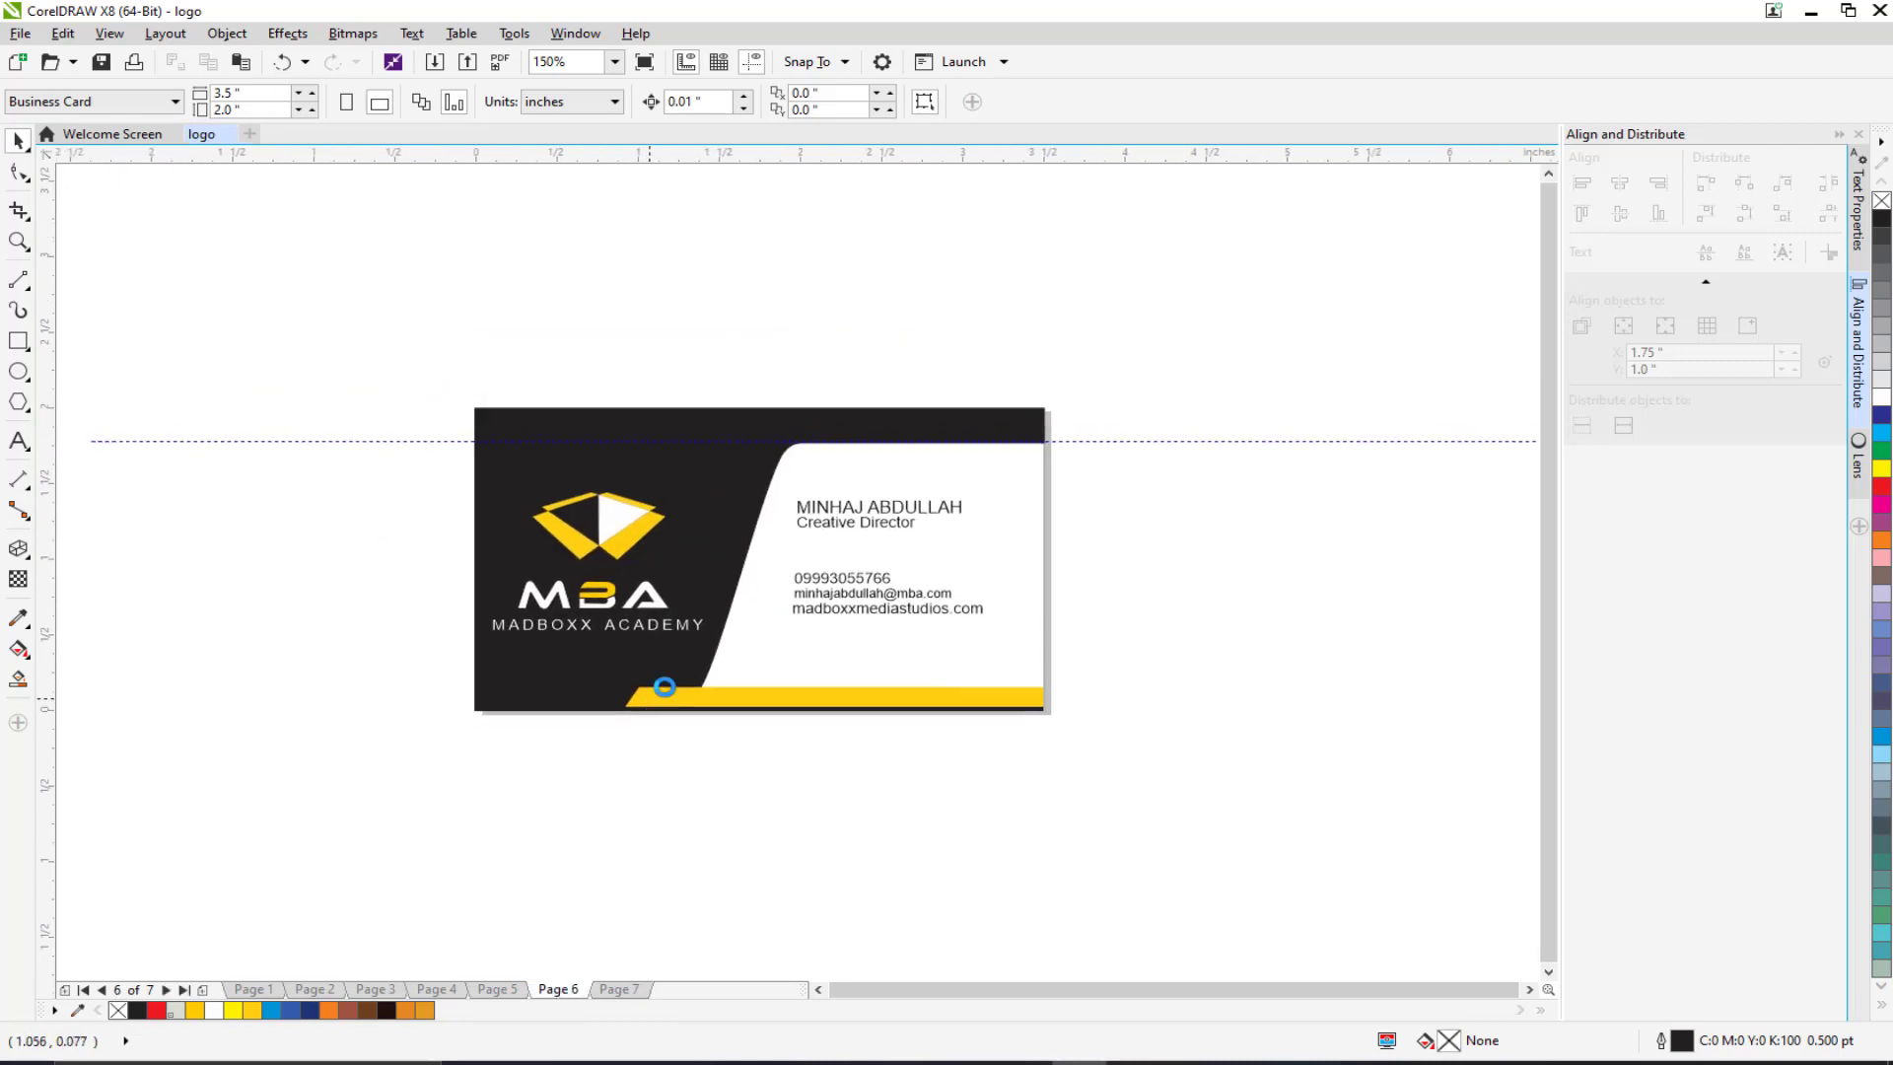
left_click(618, 989)
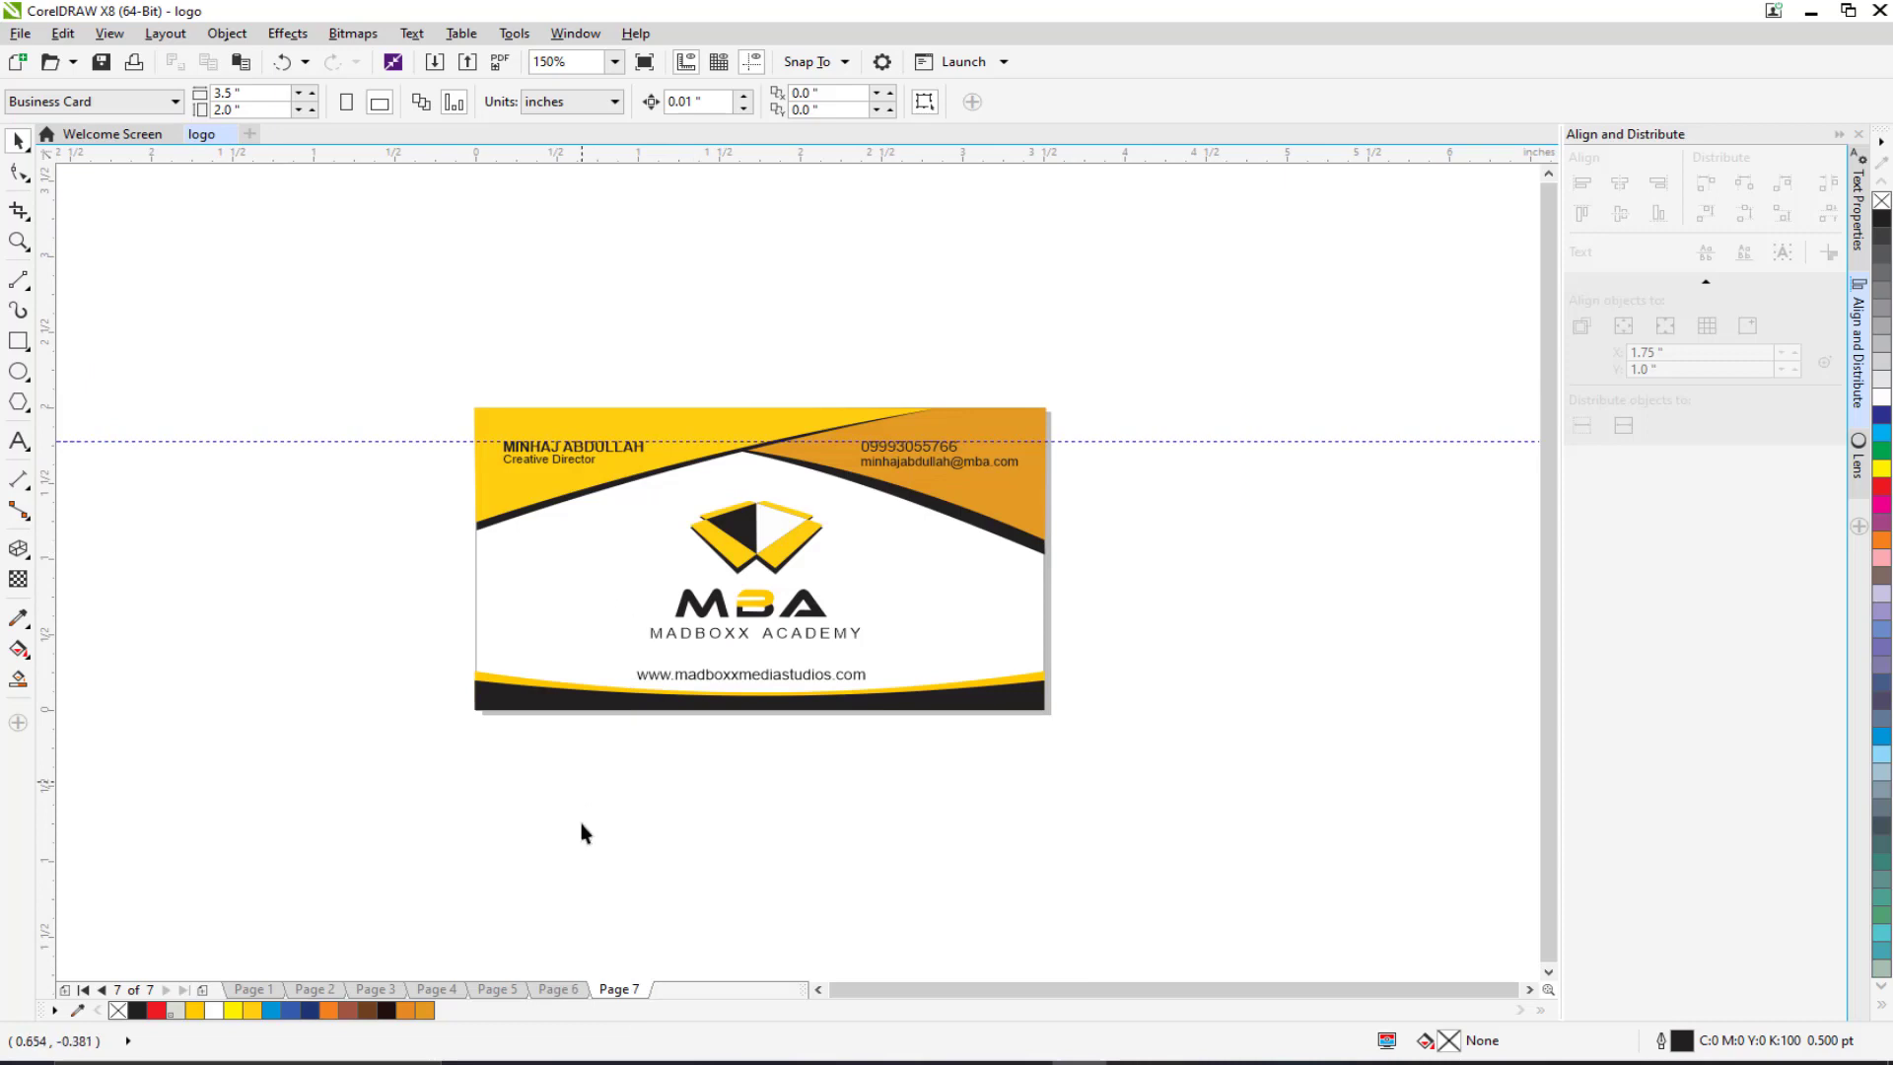
left_click(557, 989)
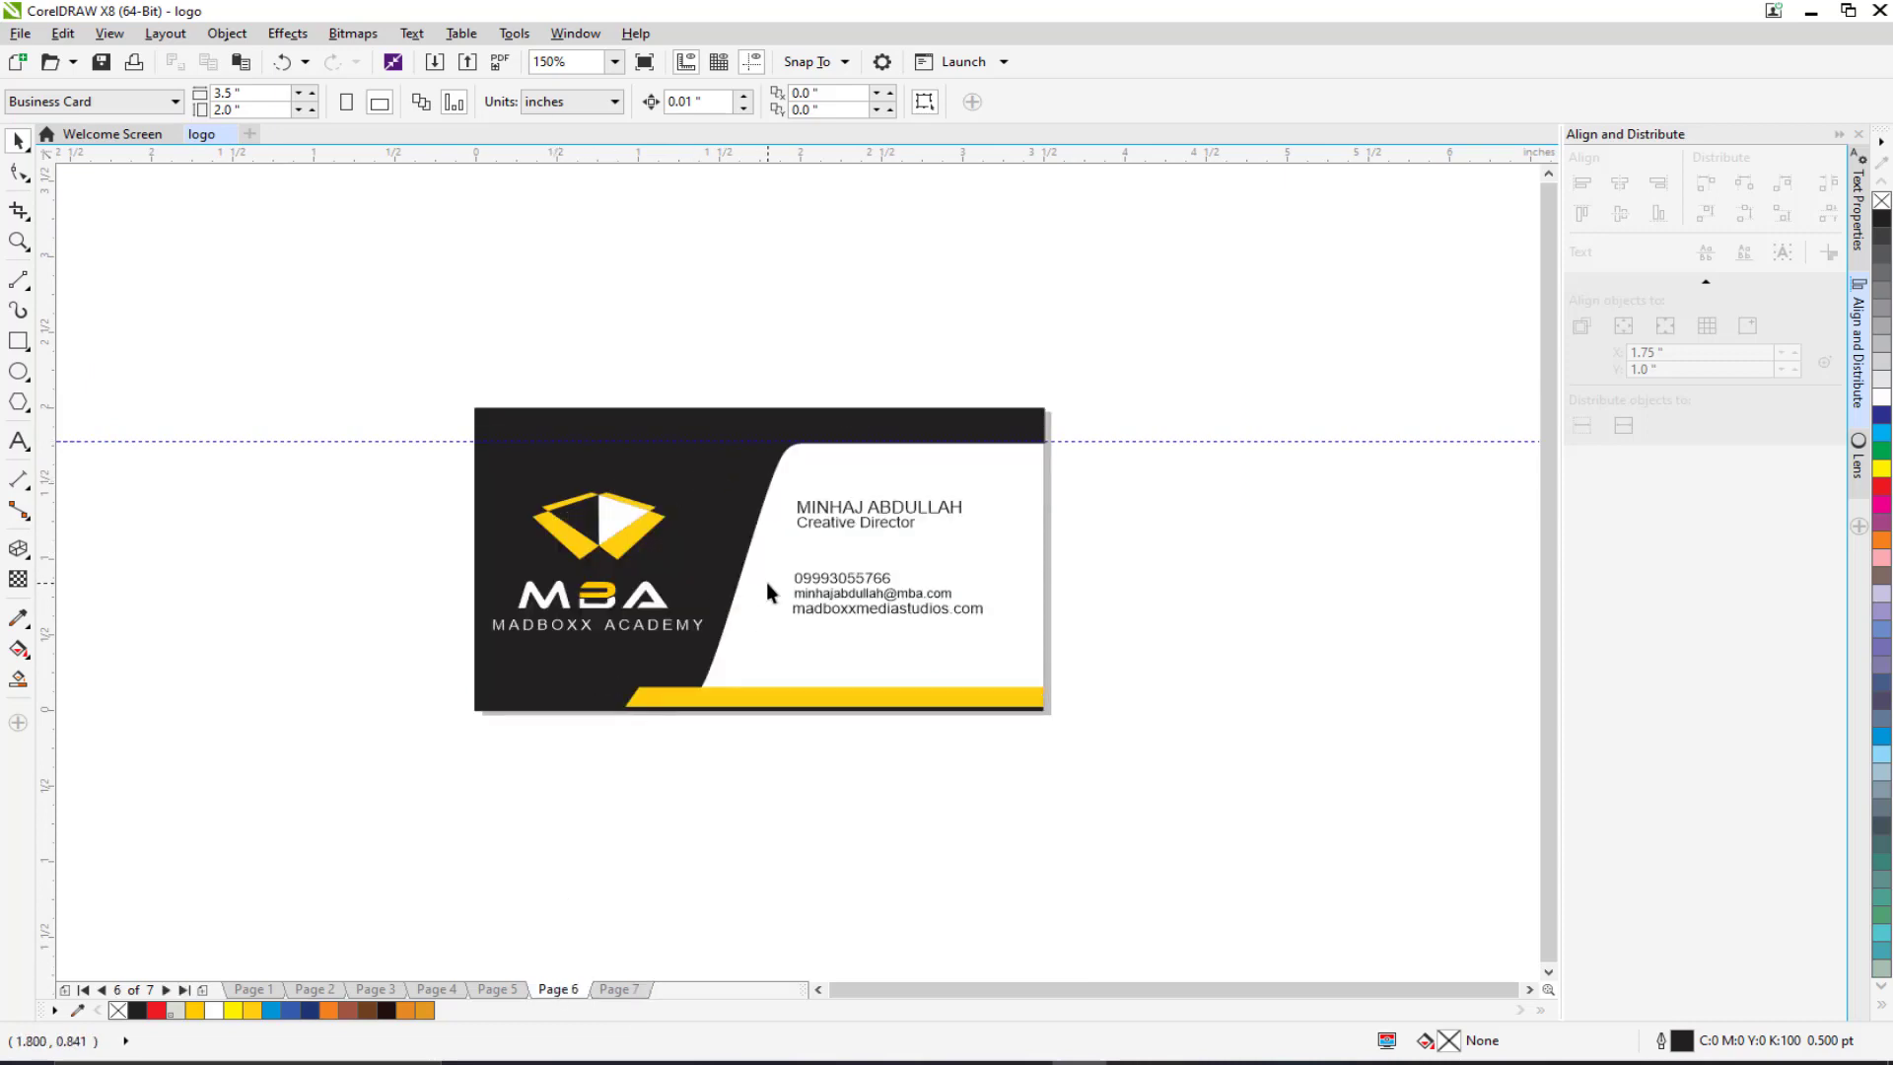
scroll(755, 543, "up", 2)
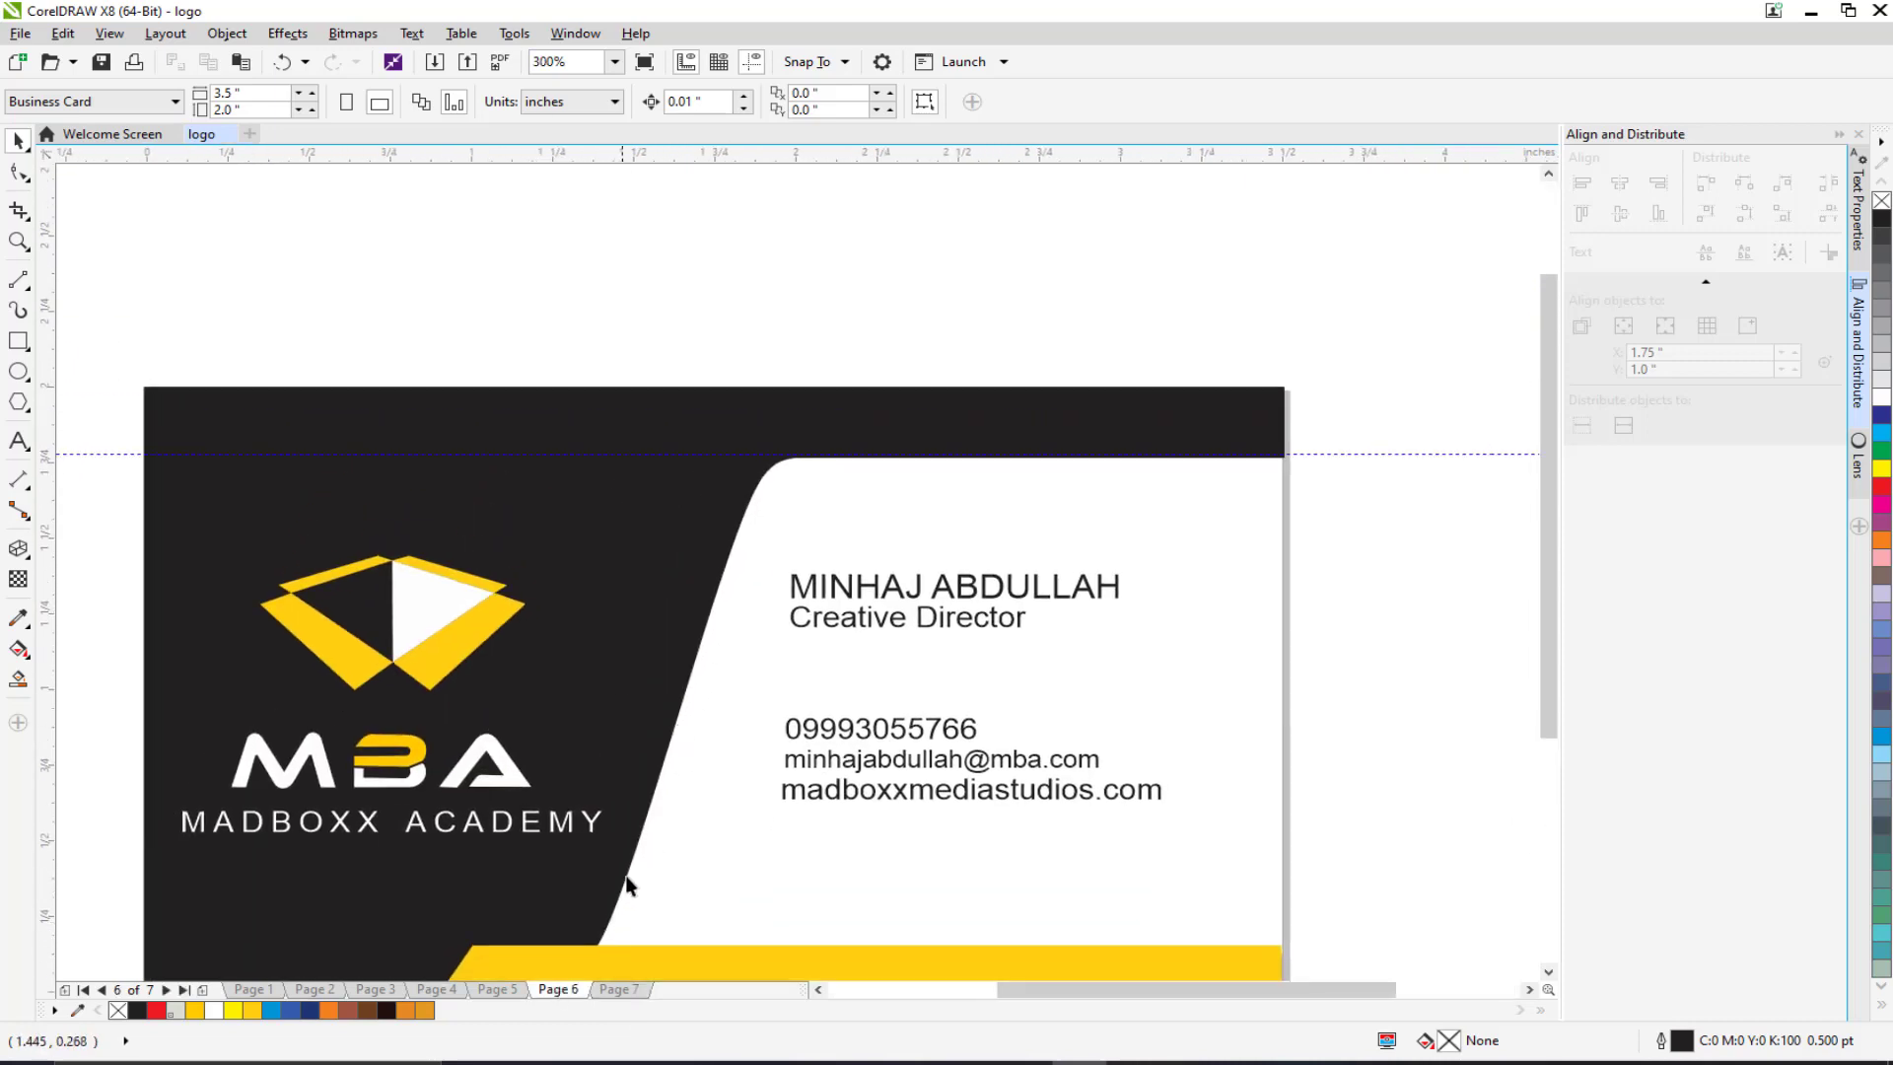
scroll(733, 763, "down", 2)
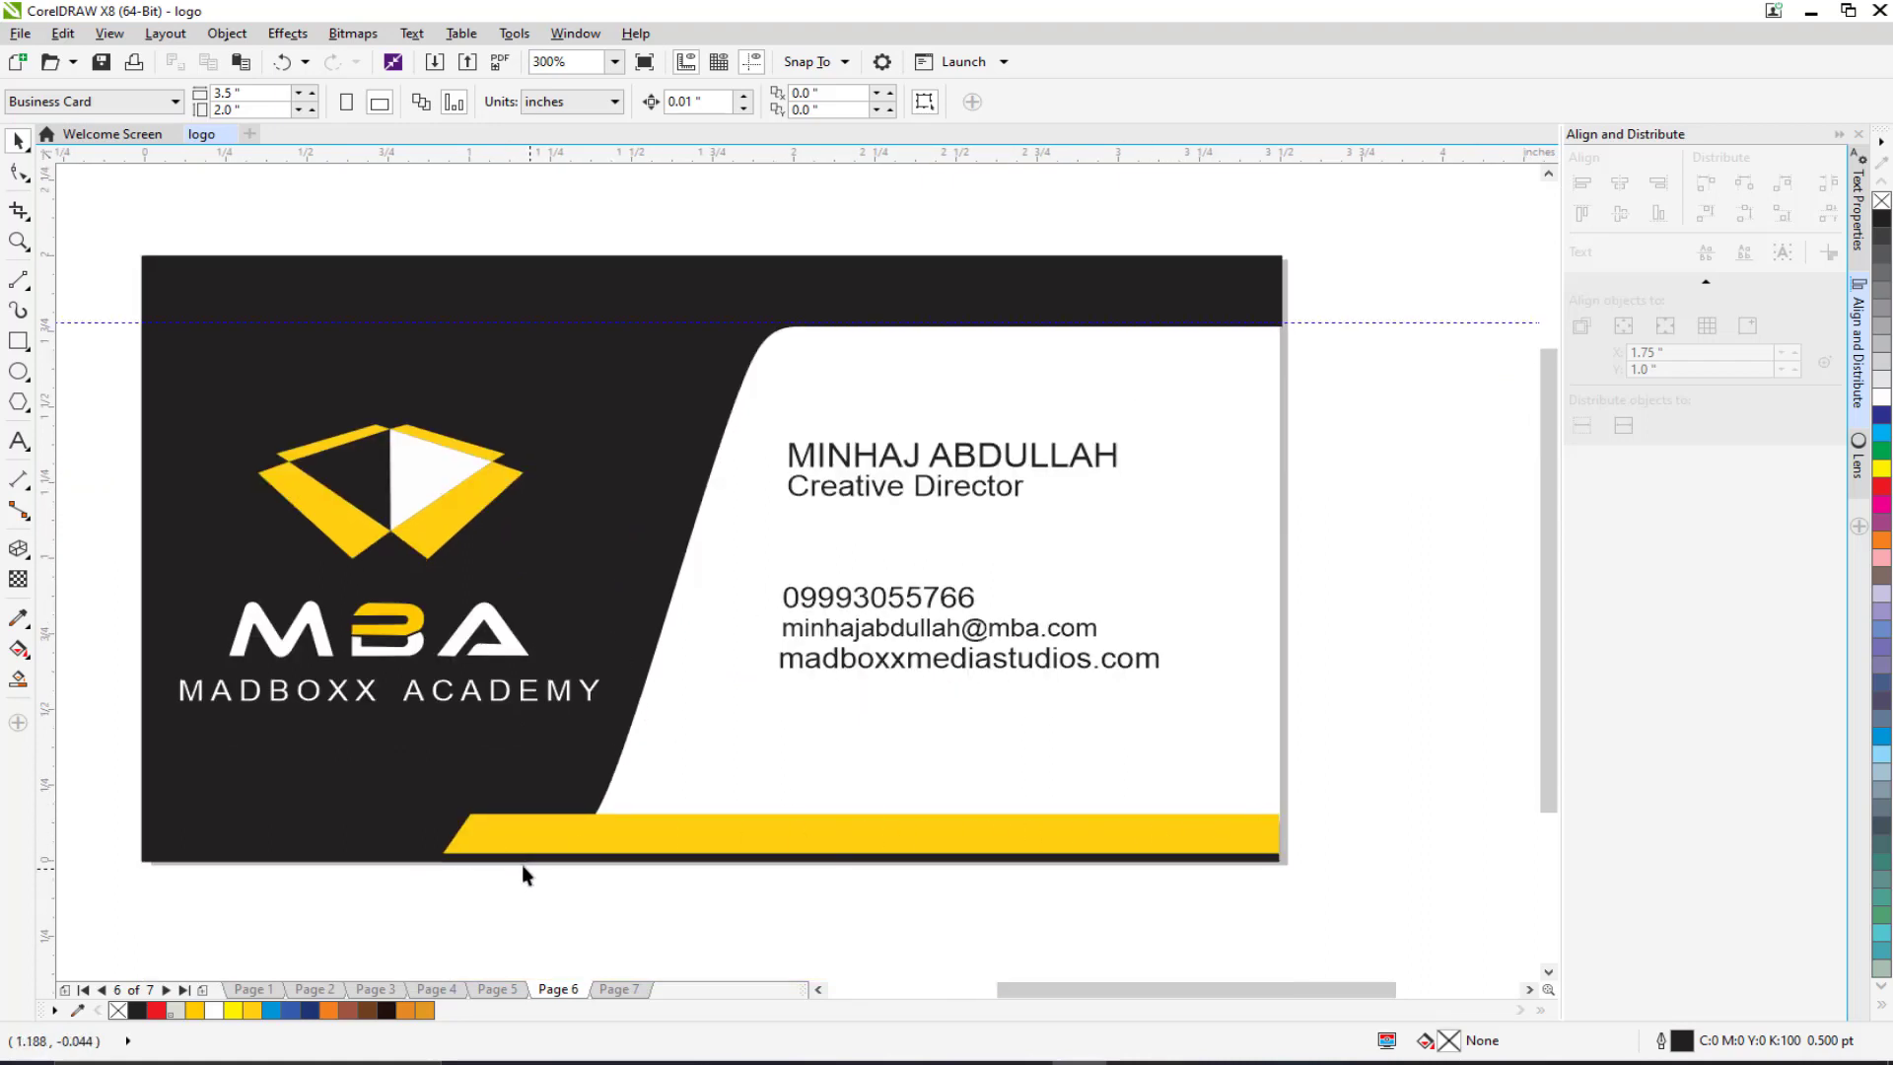
left_click(501, 834)
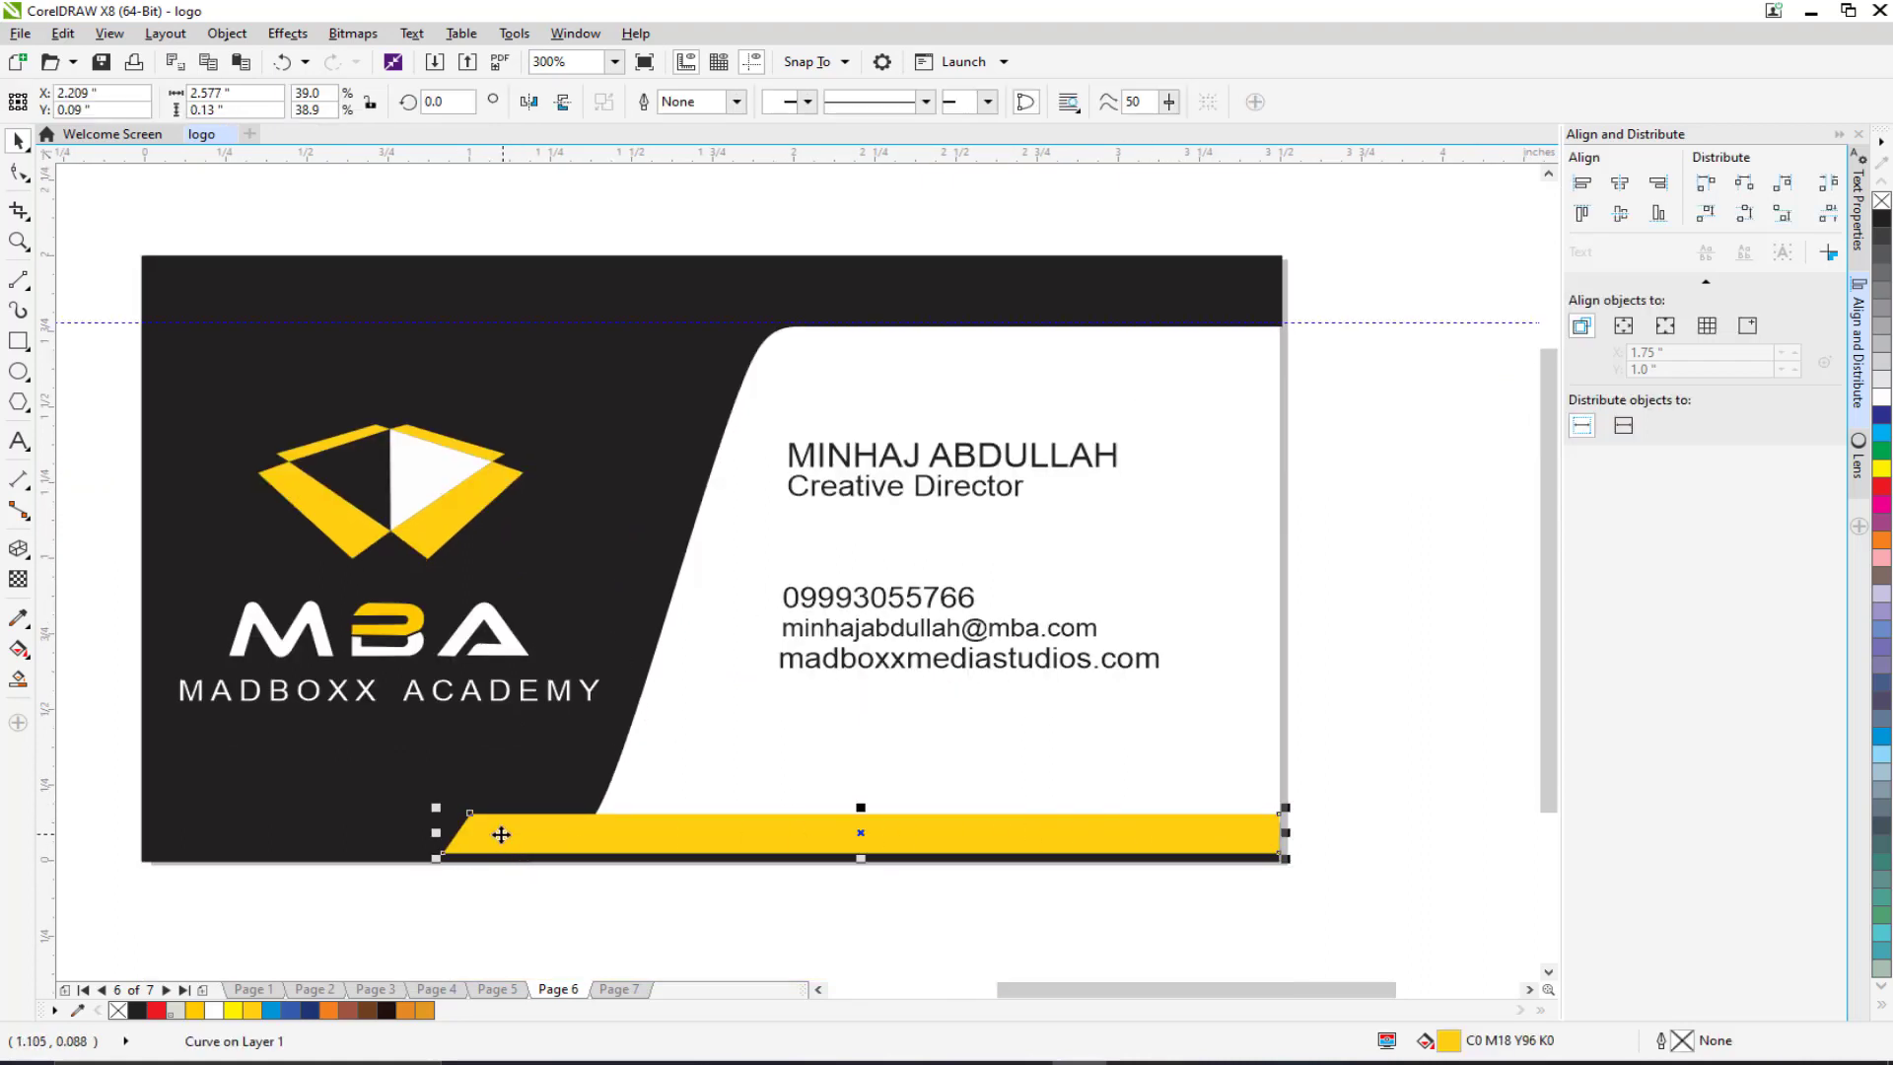
left_click(850, 674)
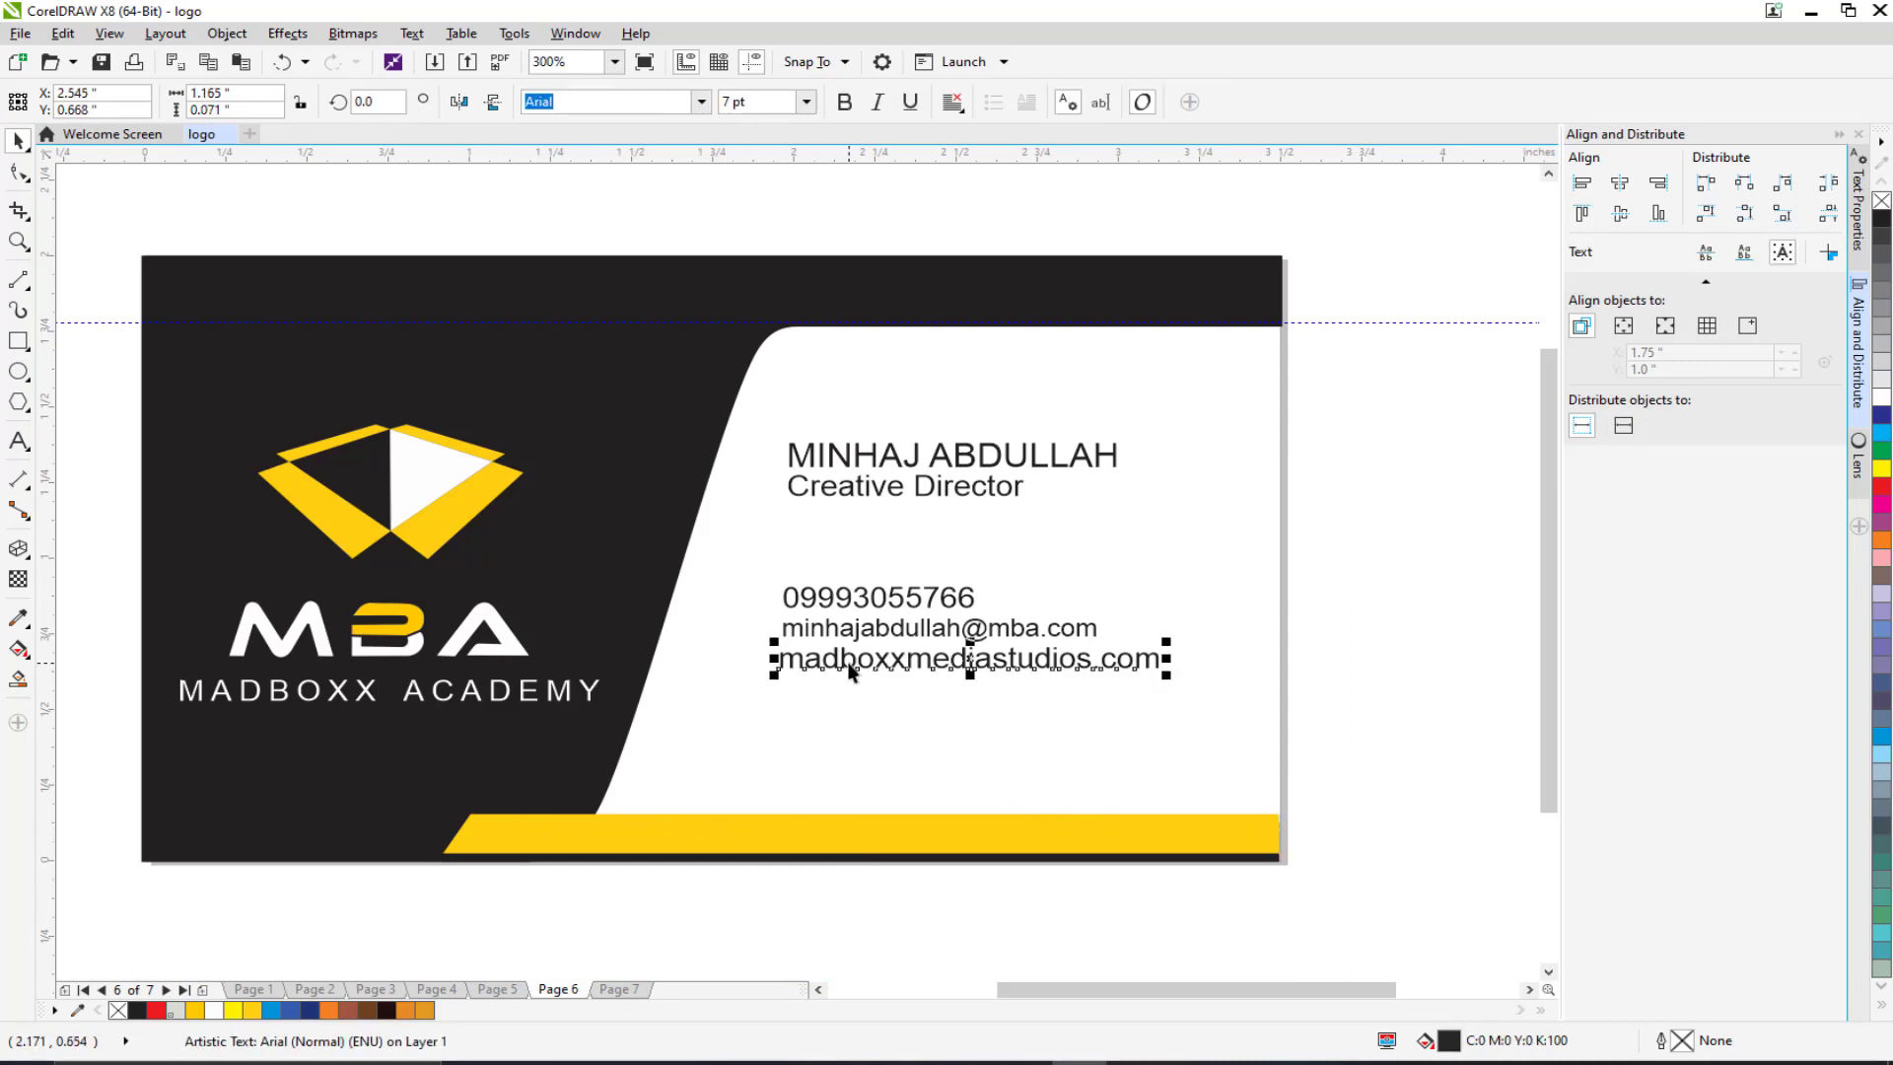
key("ctrl+d")
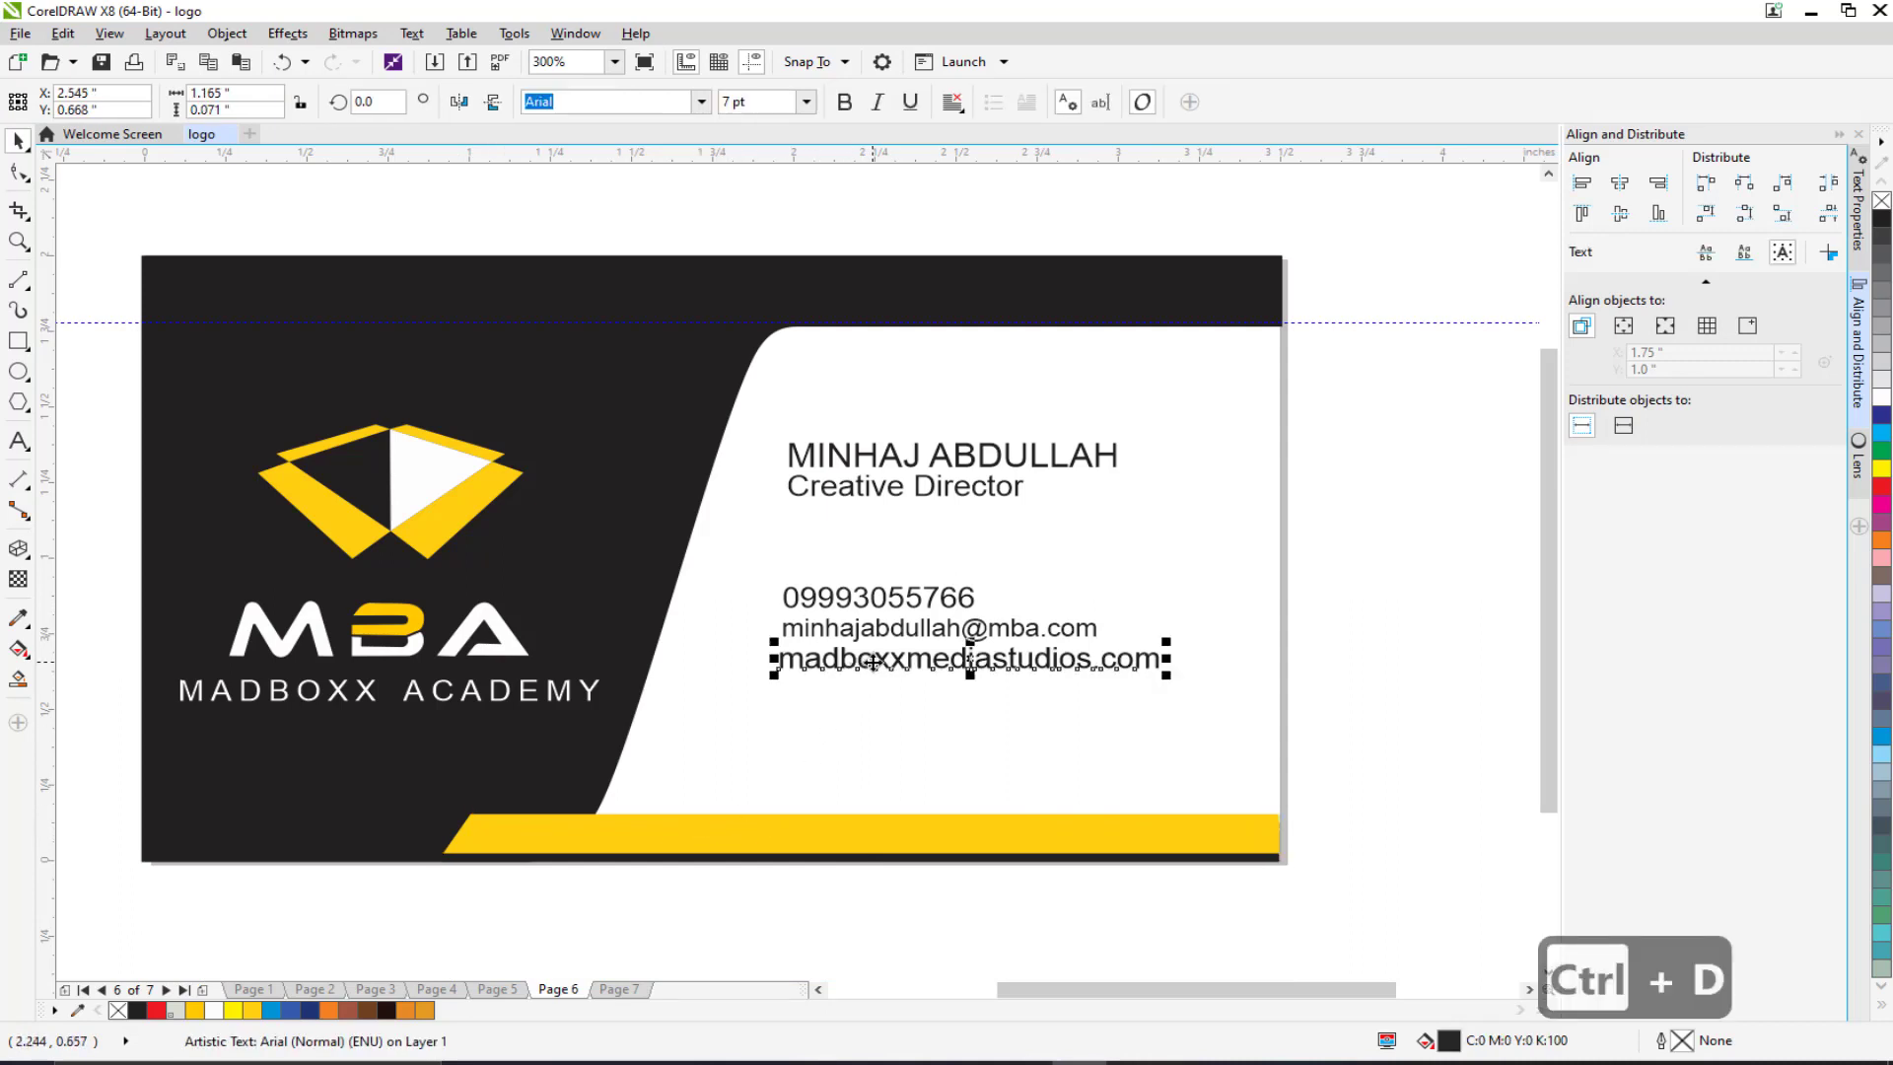
left_click_drag(873, 661, 867, 833)
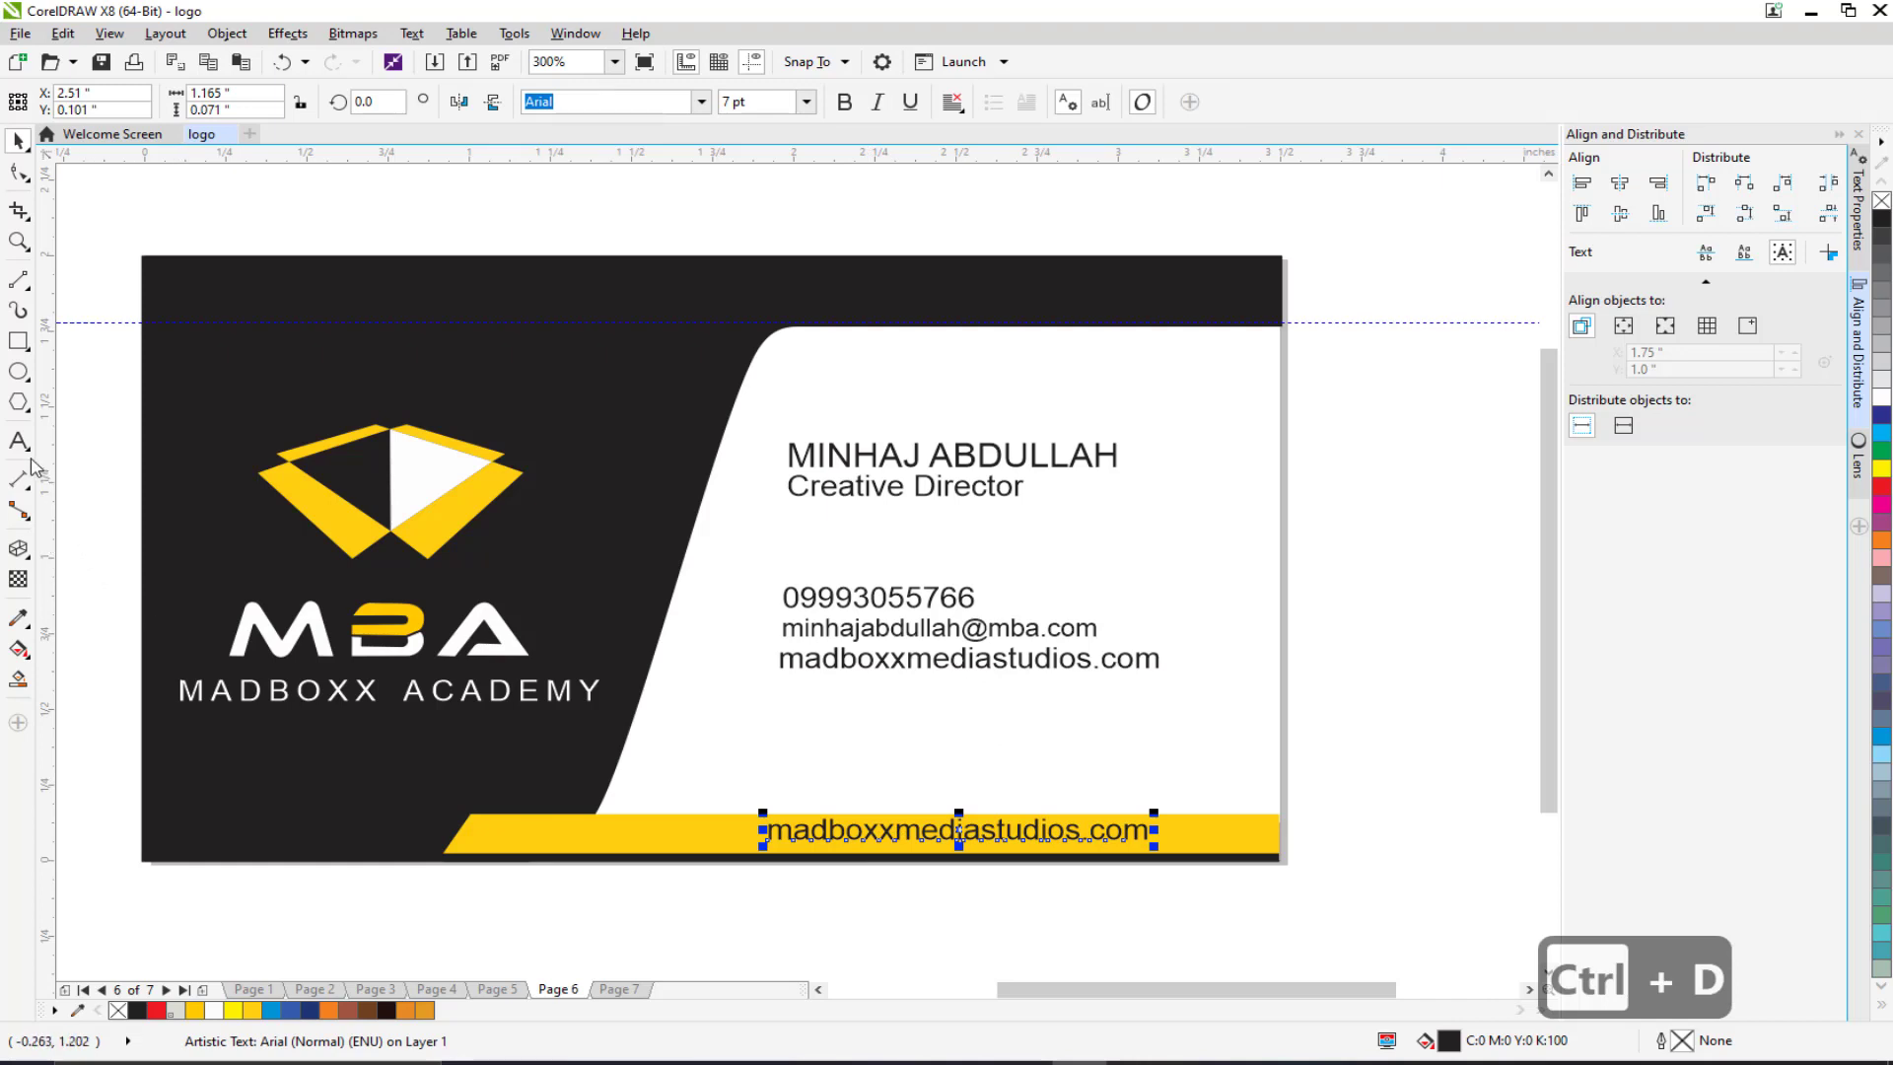
left_click(18, 441)
left_click(770, 831)
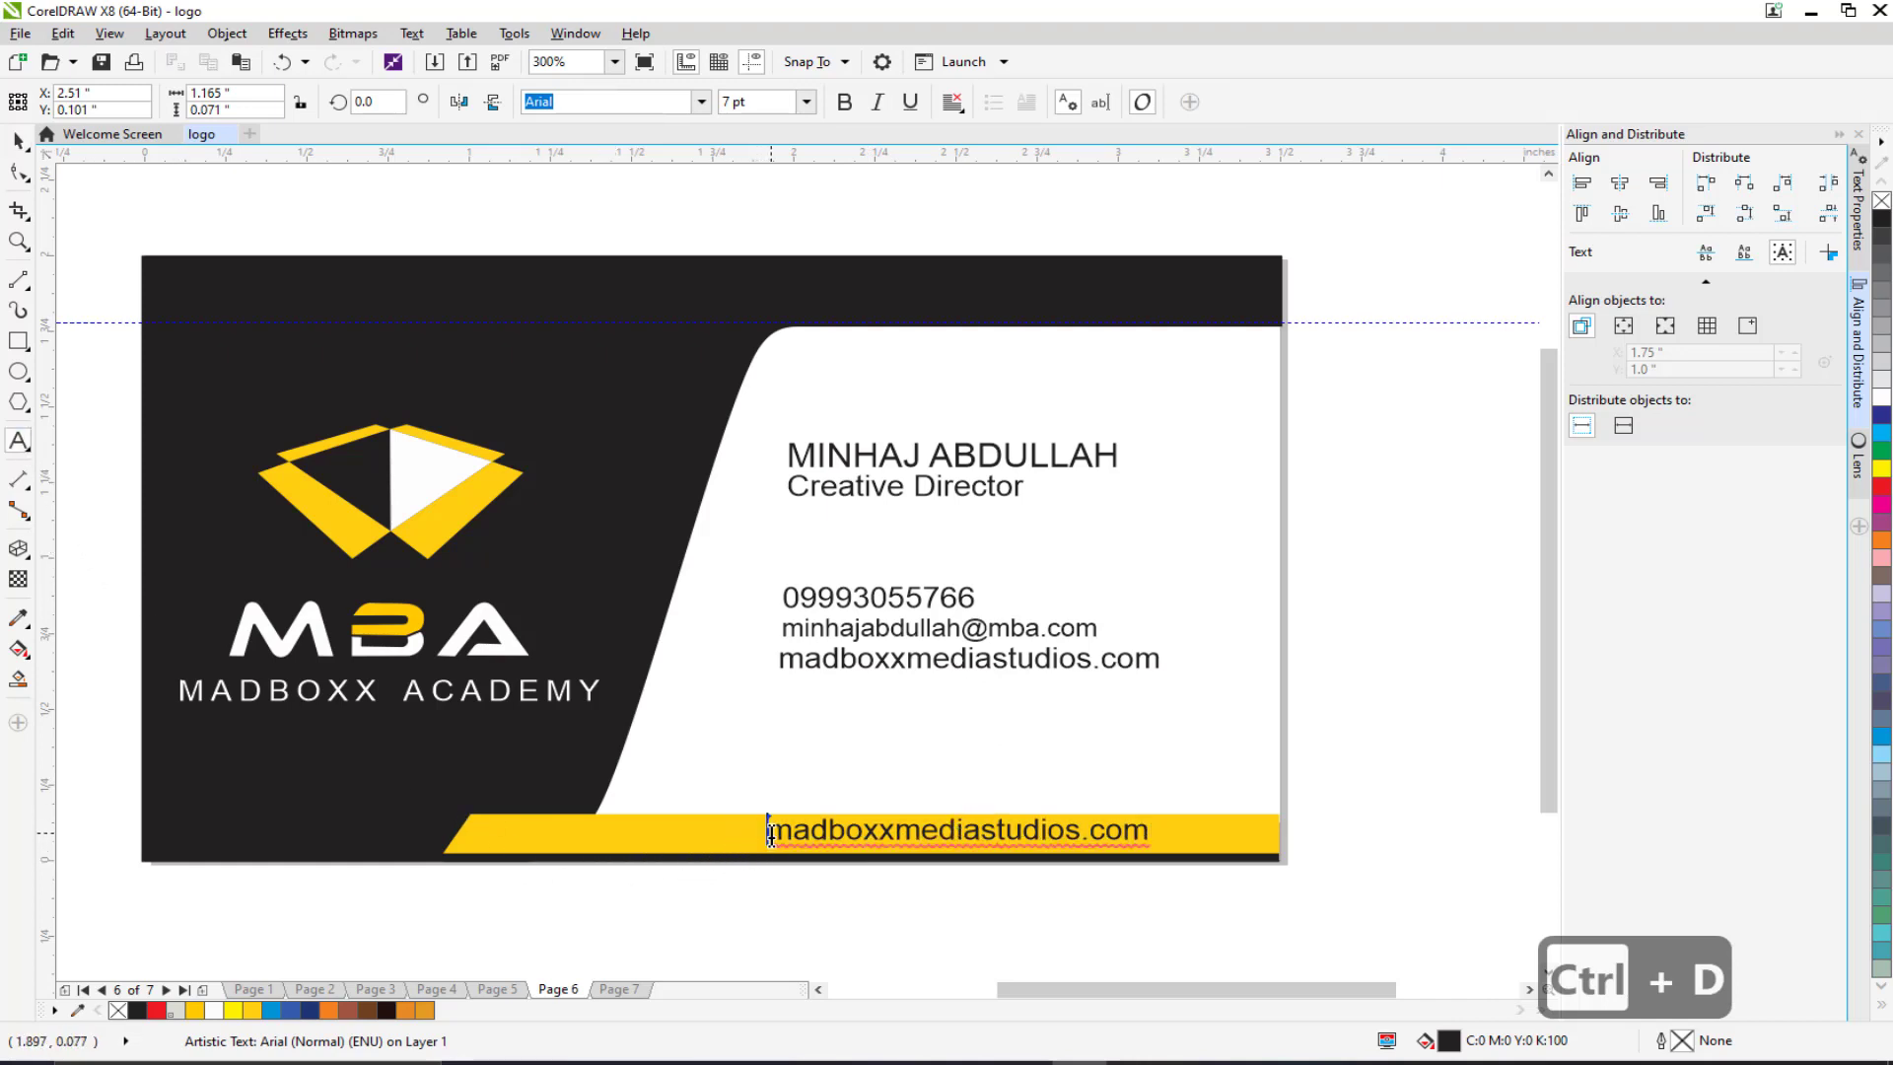
type("www.")
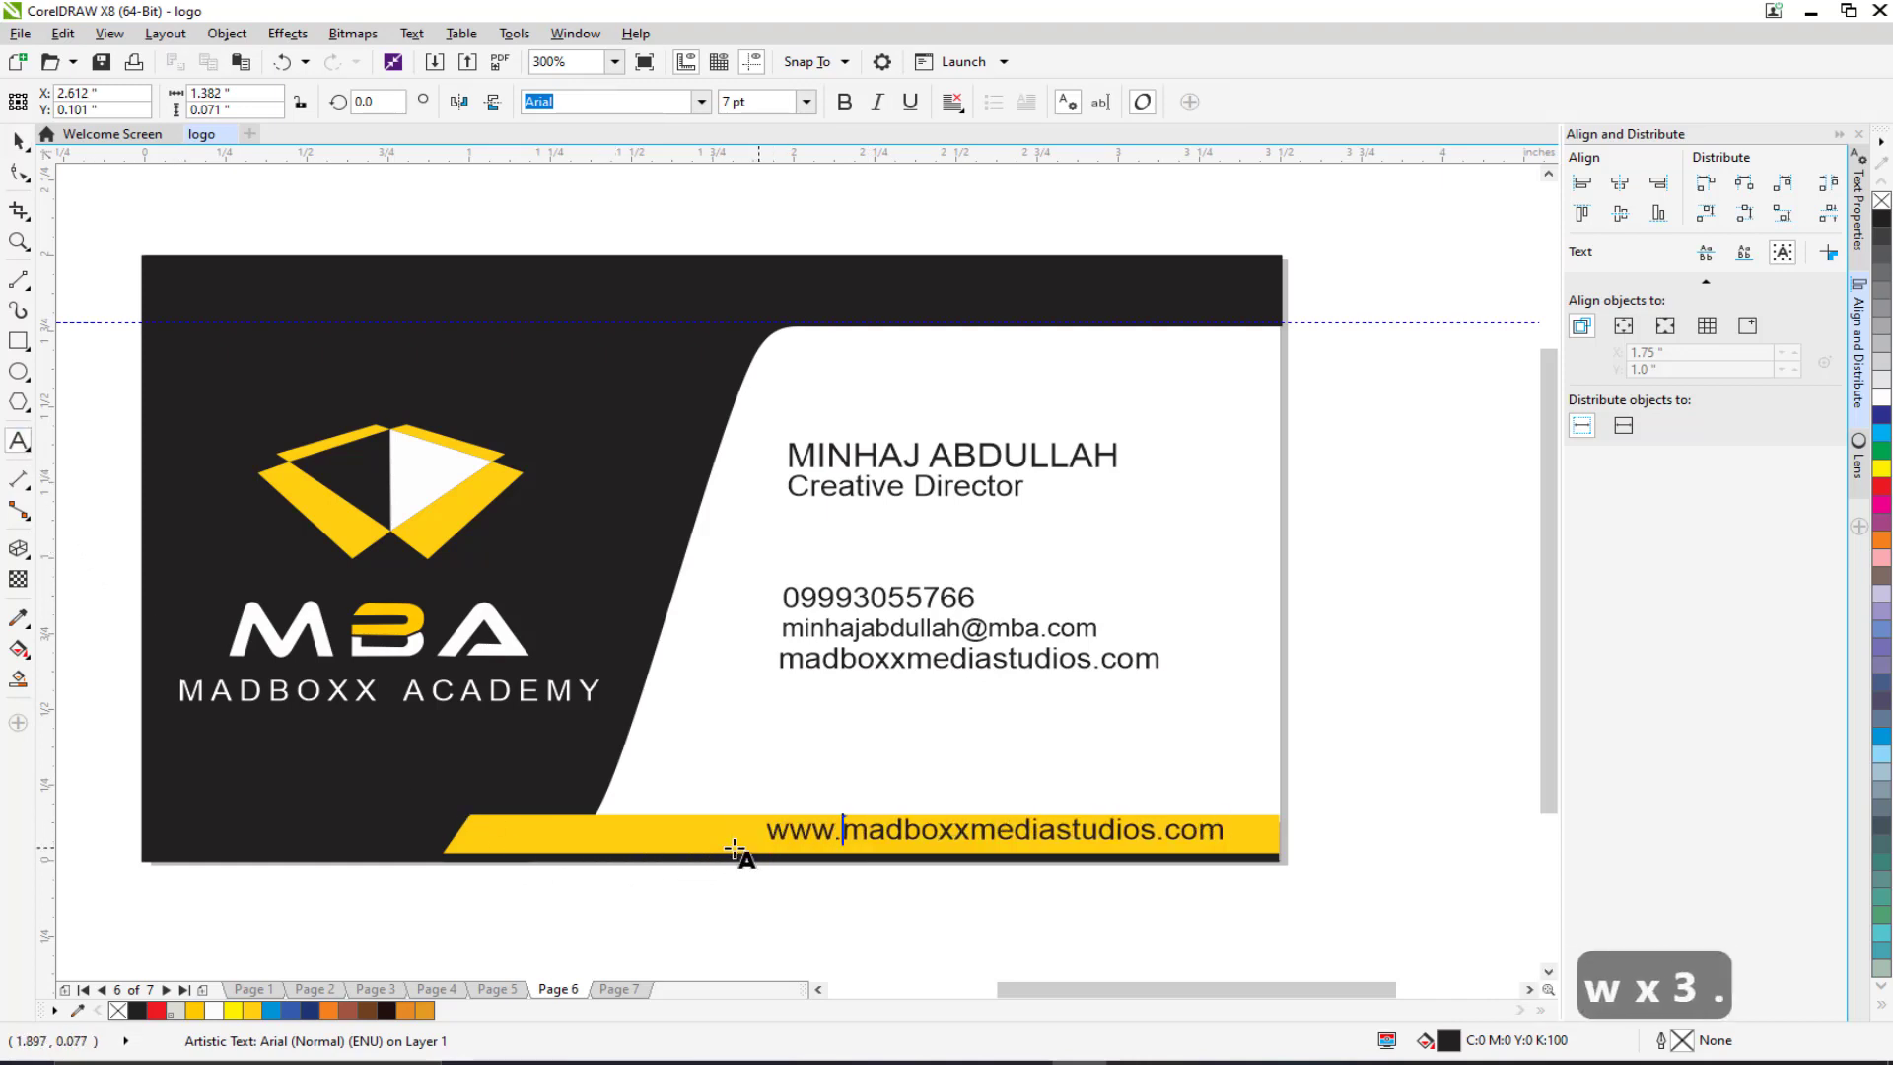
left_click(19, 140)
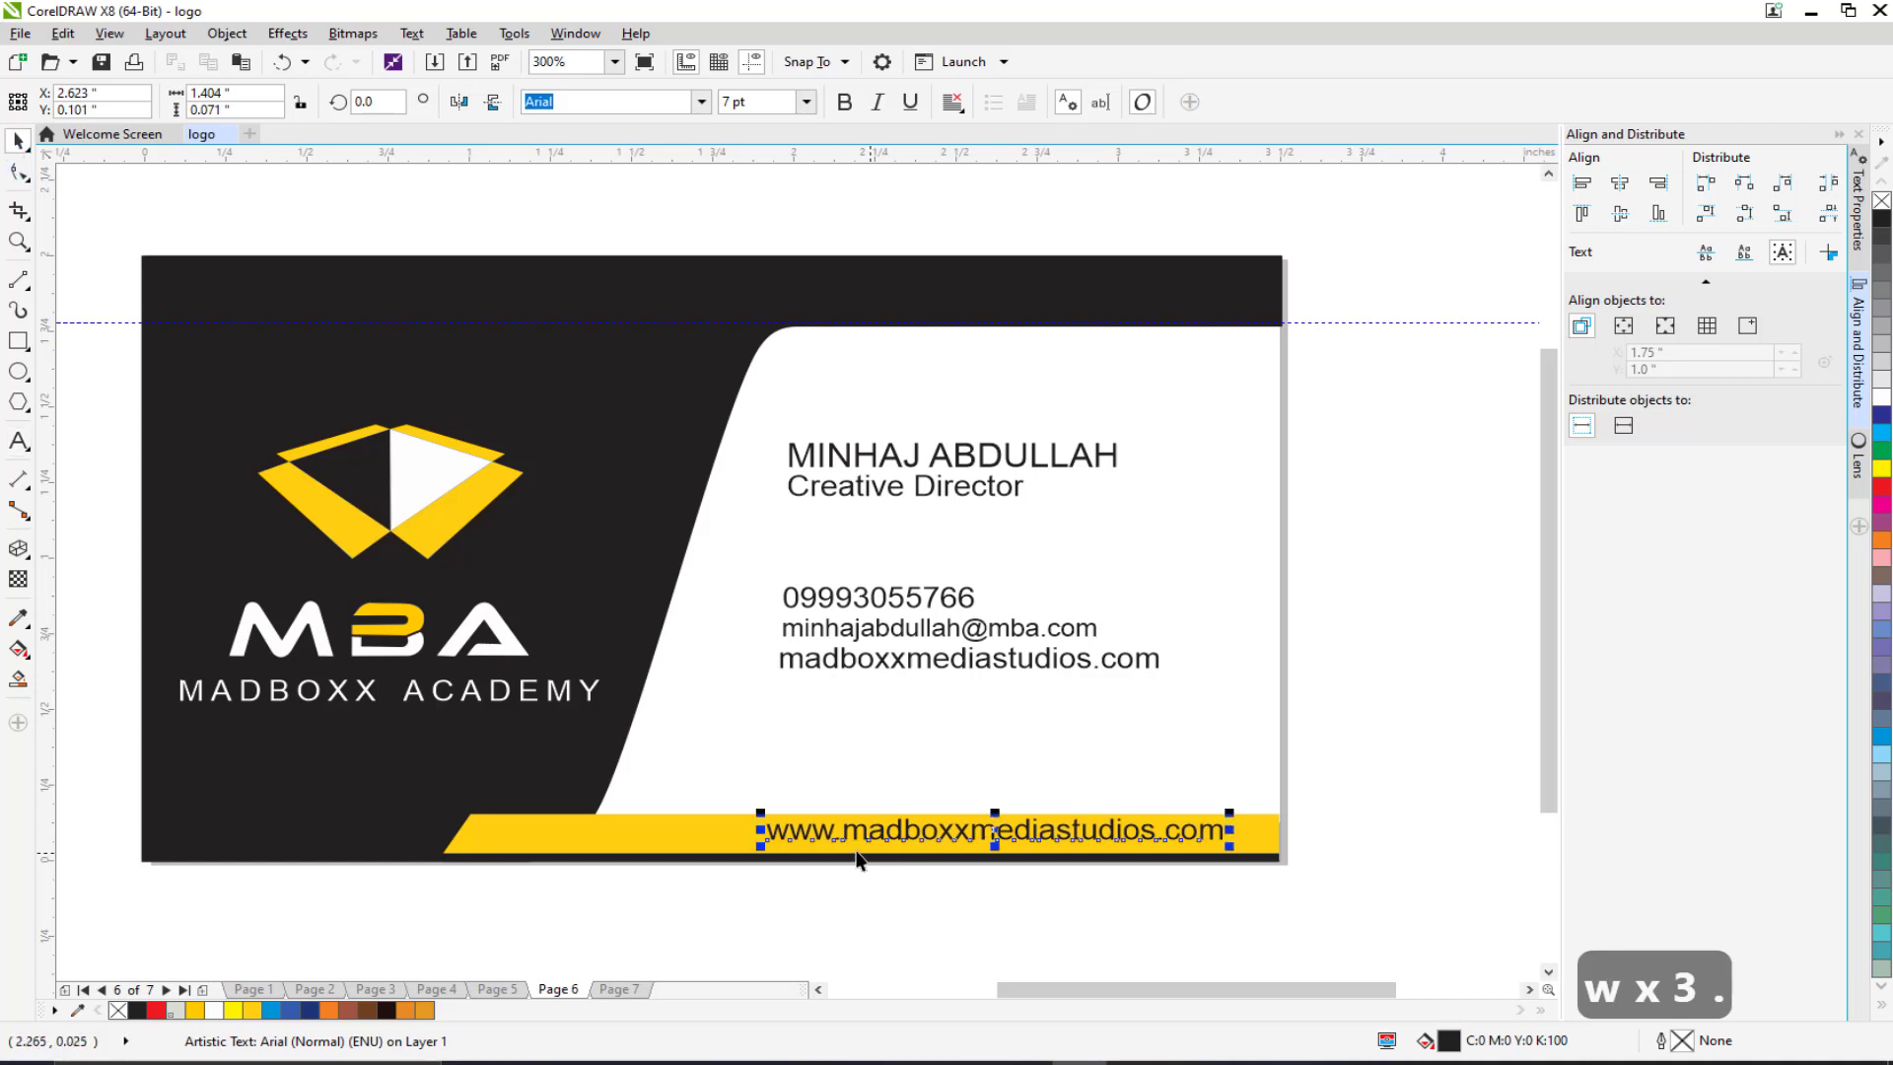
left_click_drag(857, 860, 850, 864)
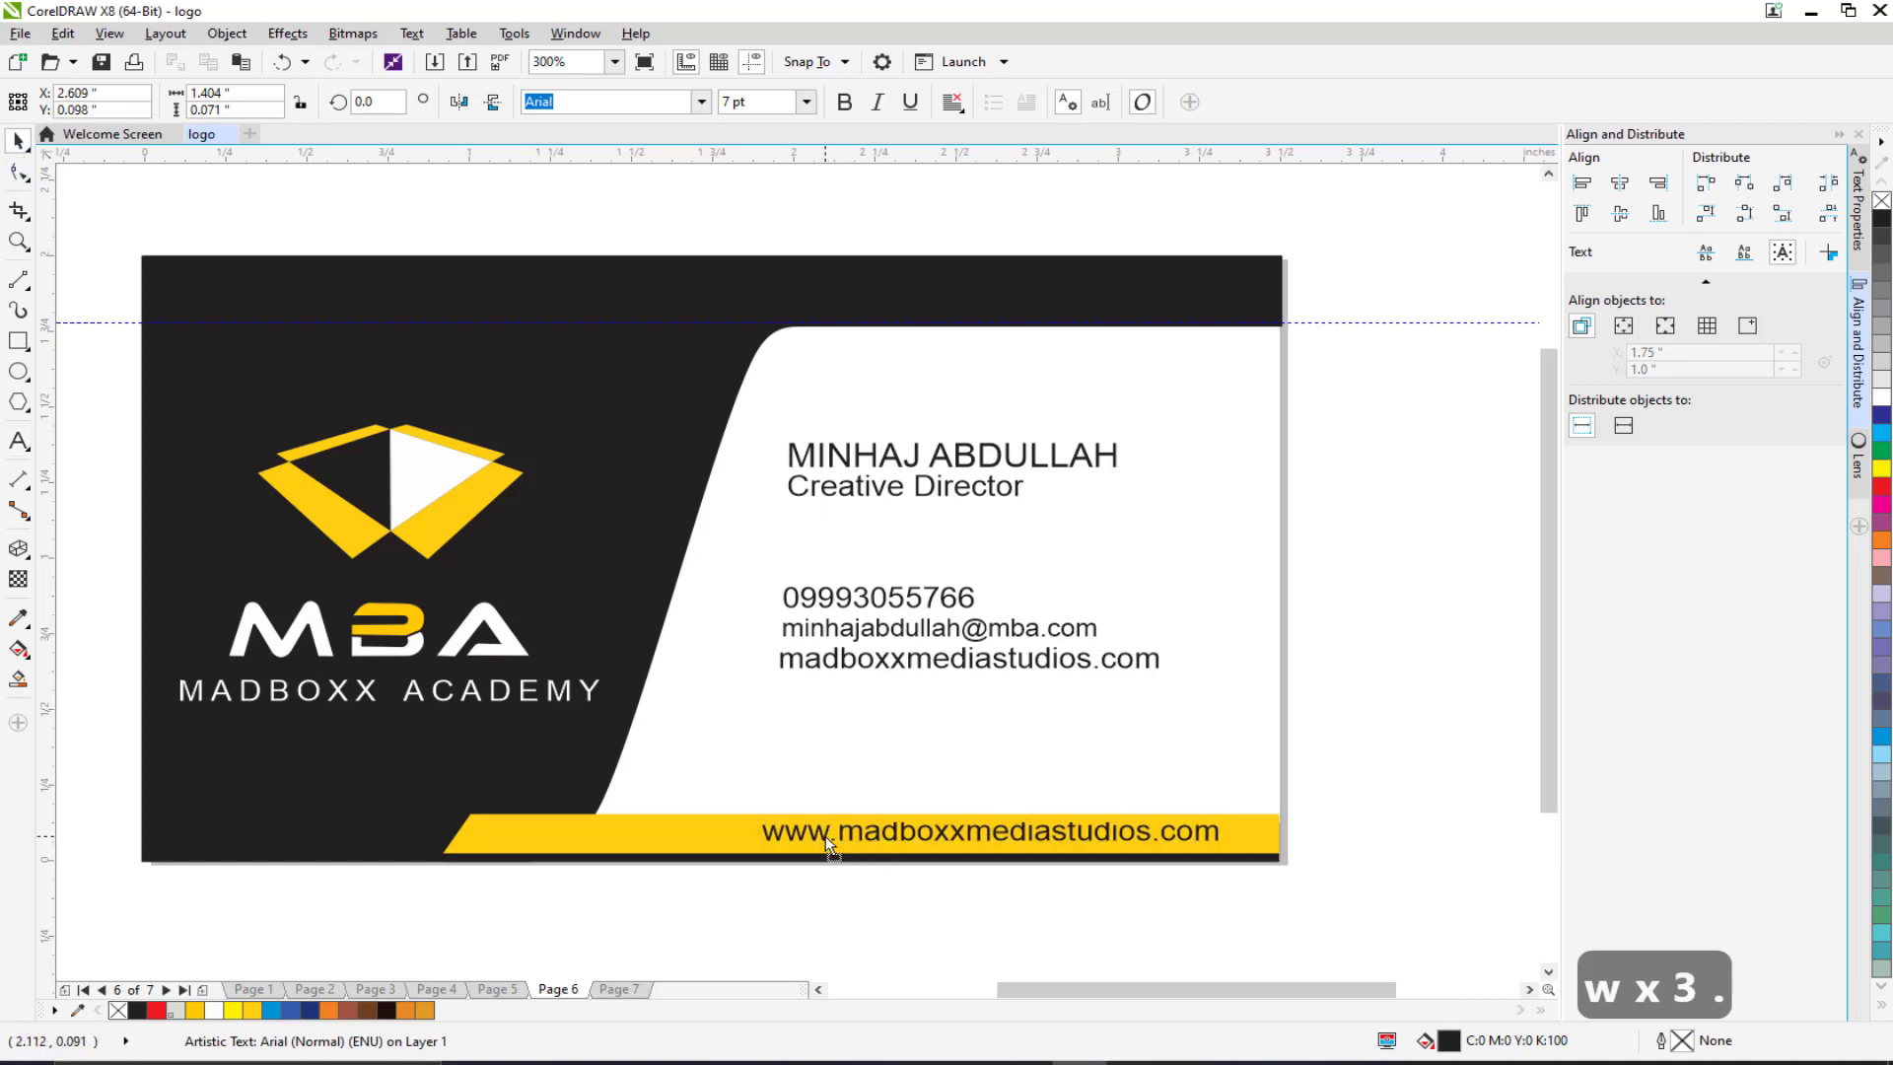
Step: Delete the original website line and return to Page 7
left_click(818, 664)
key("Delete")
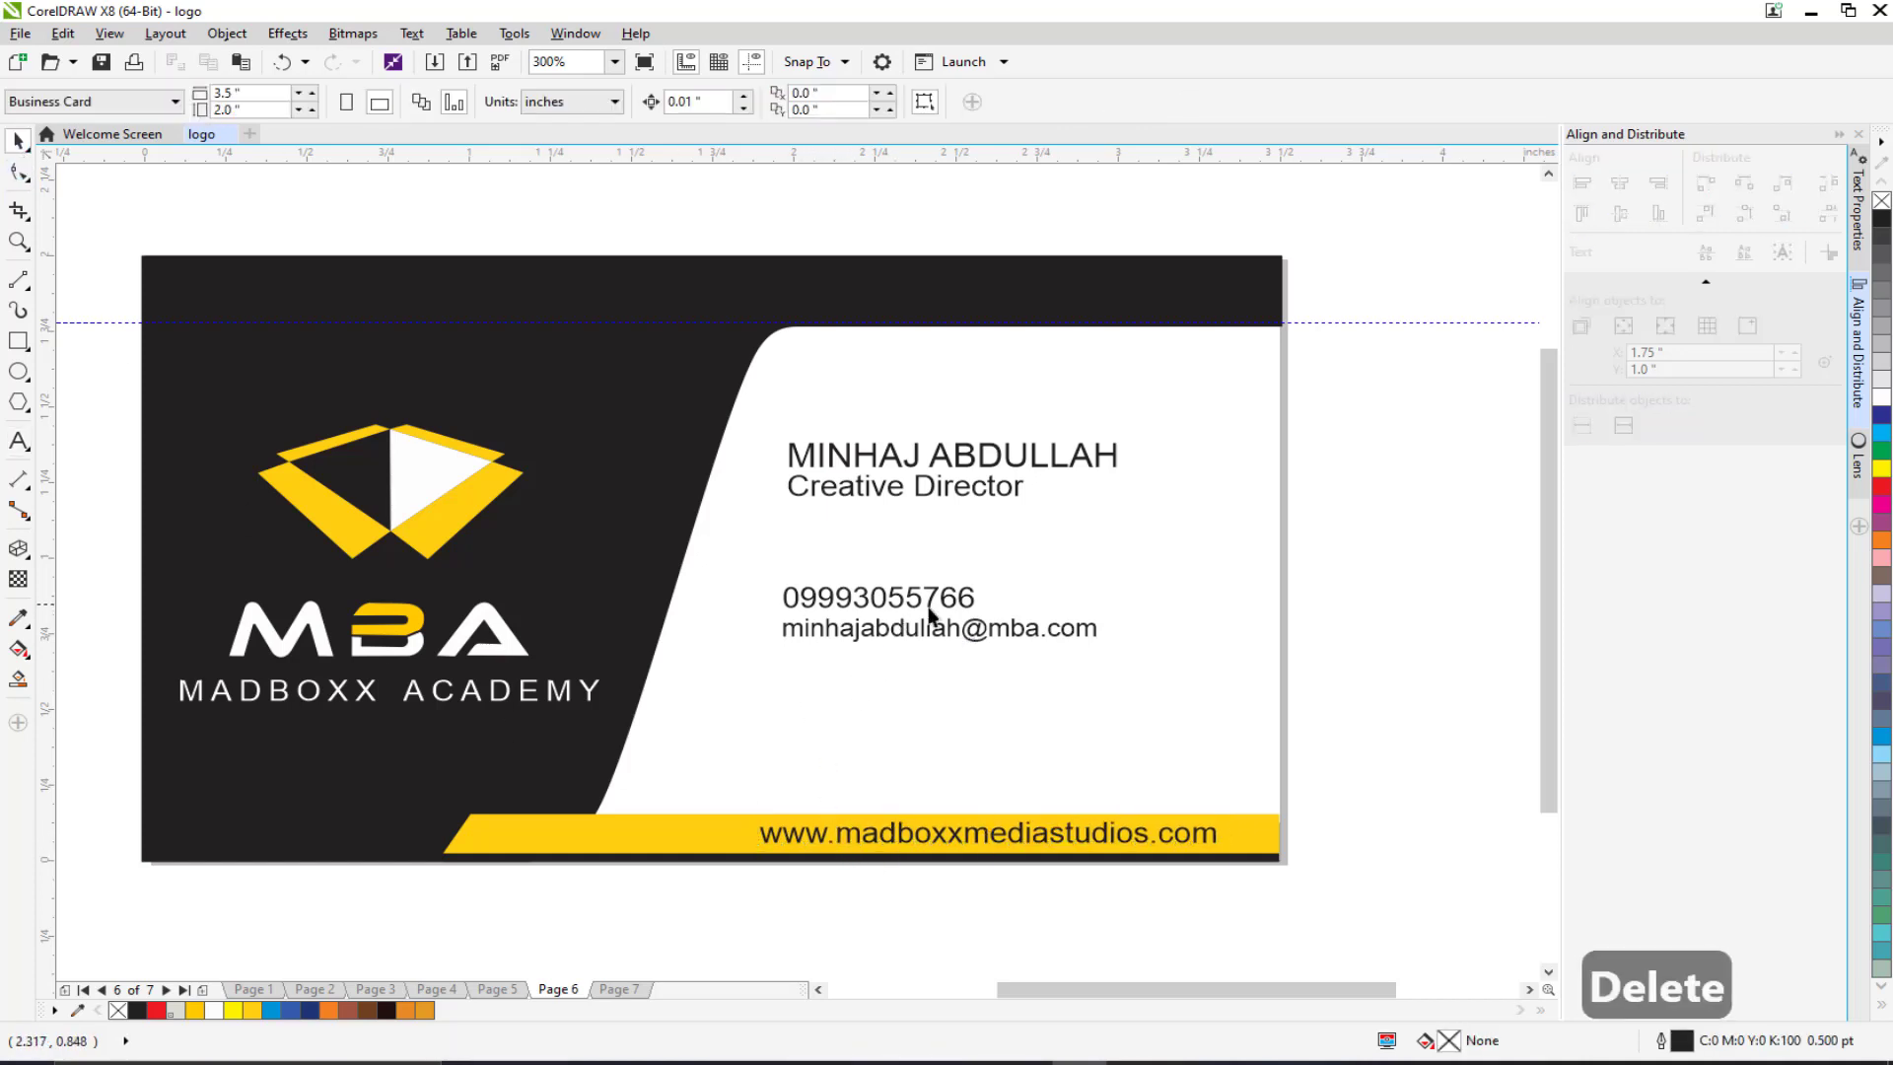
scroll(1205, 666, "down", 1)
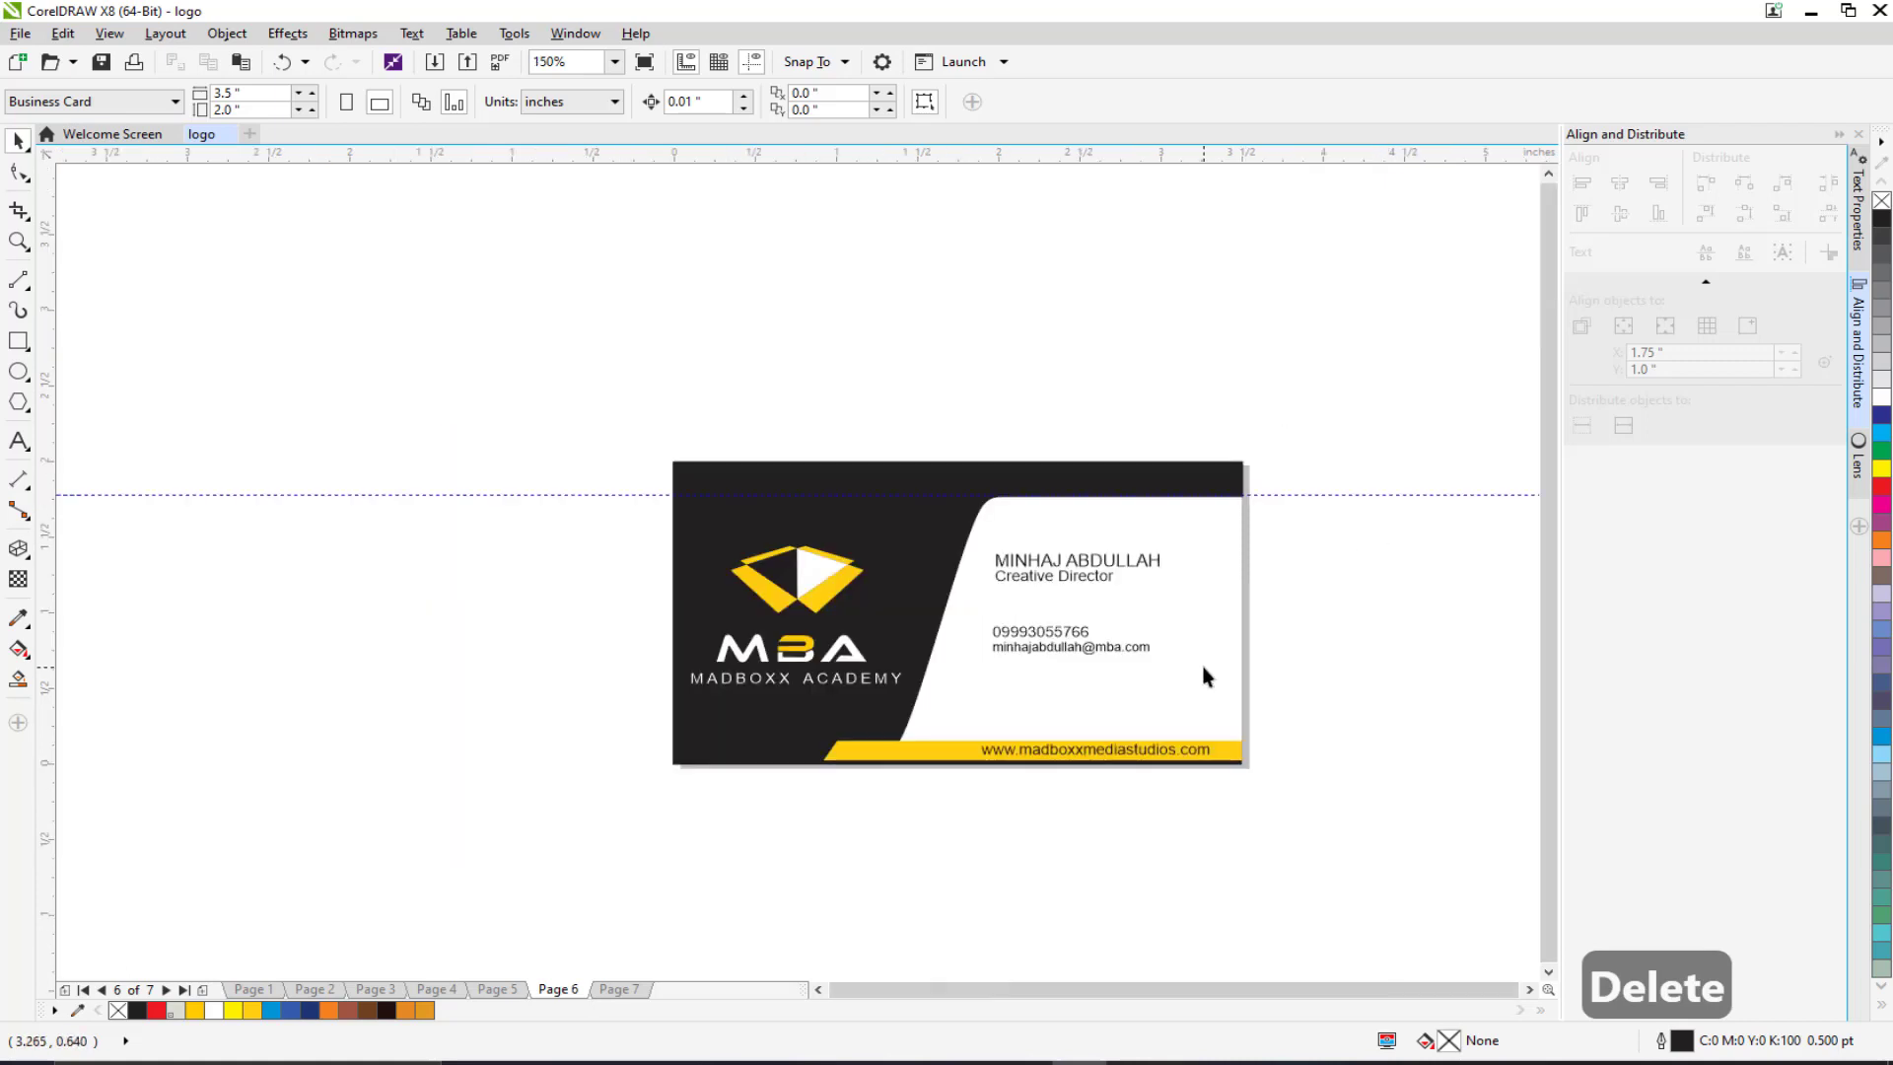
left_click(619, 989)
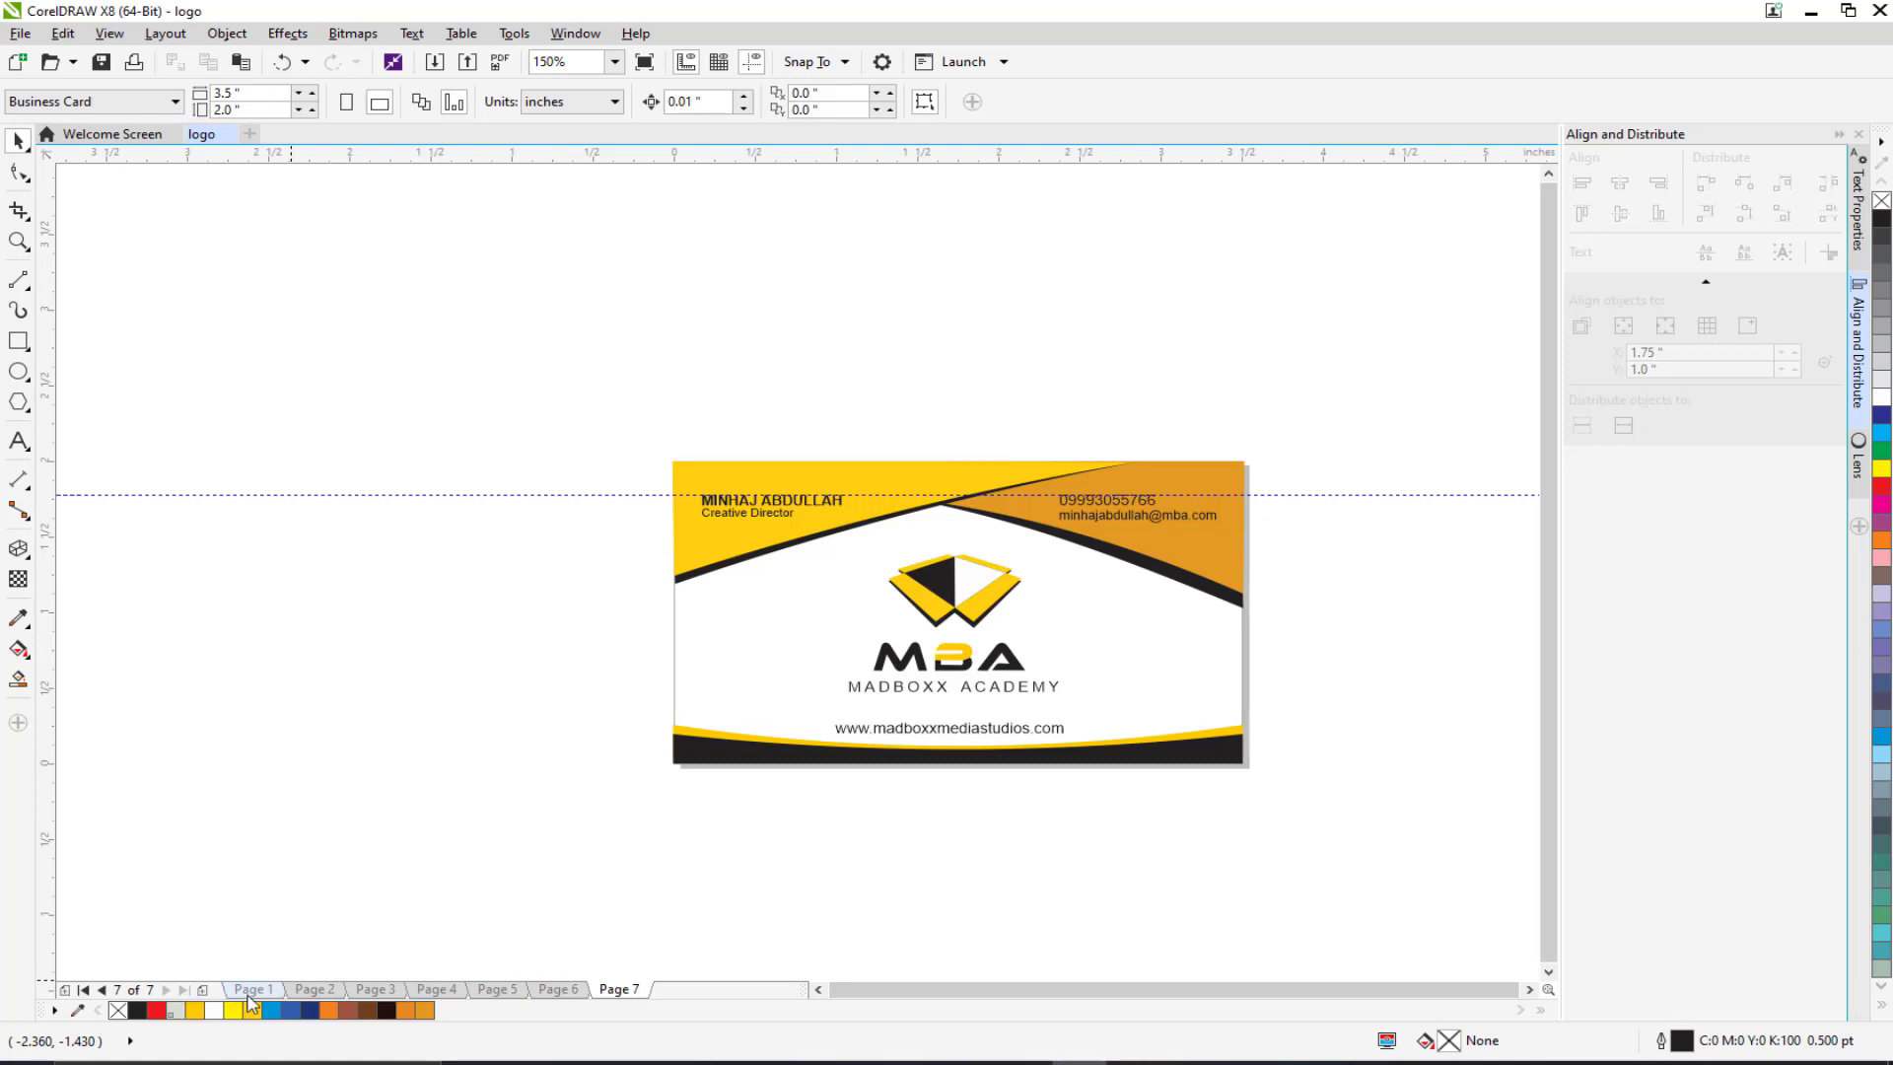
left_click(253, 989)
scroll(431, 775, "down", 1)
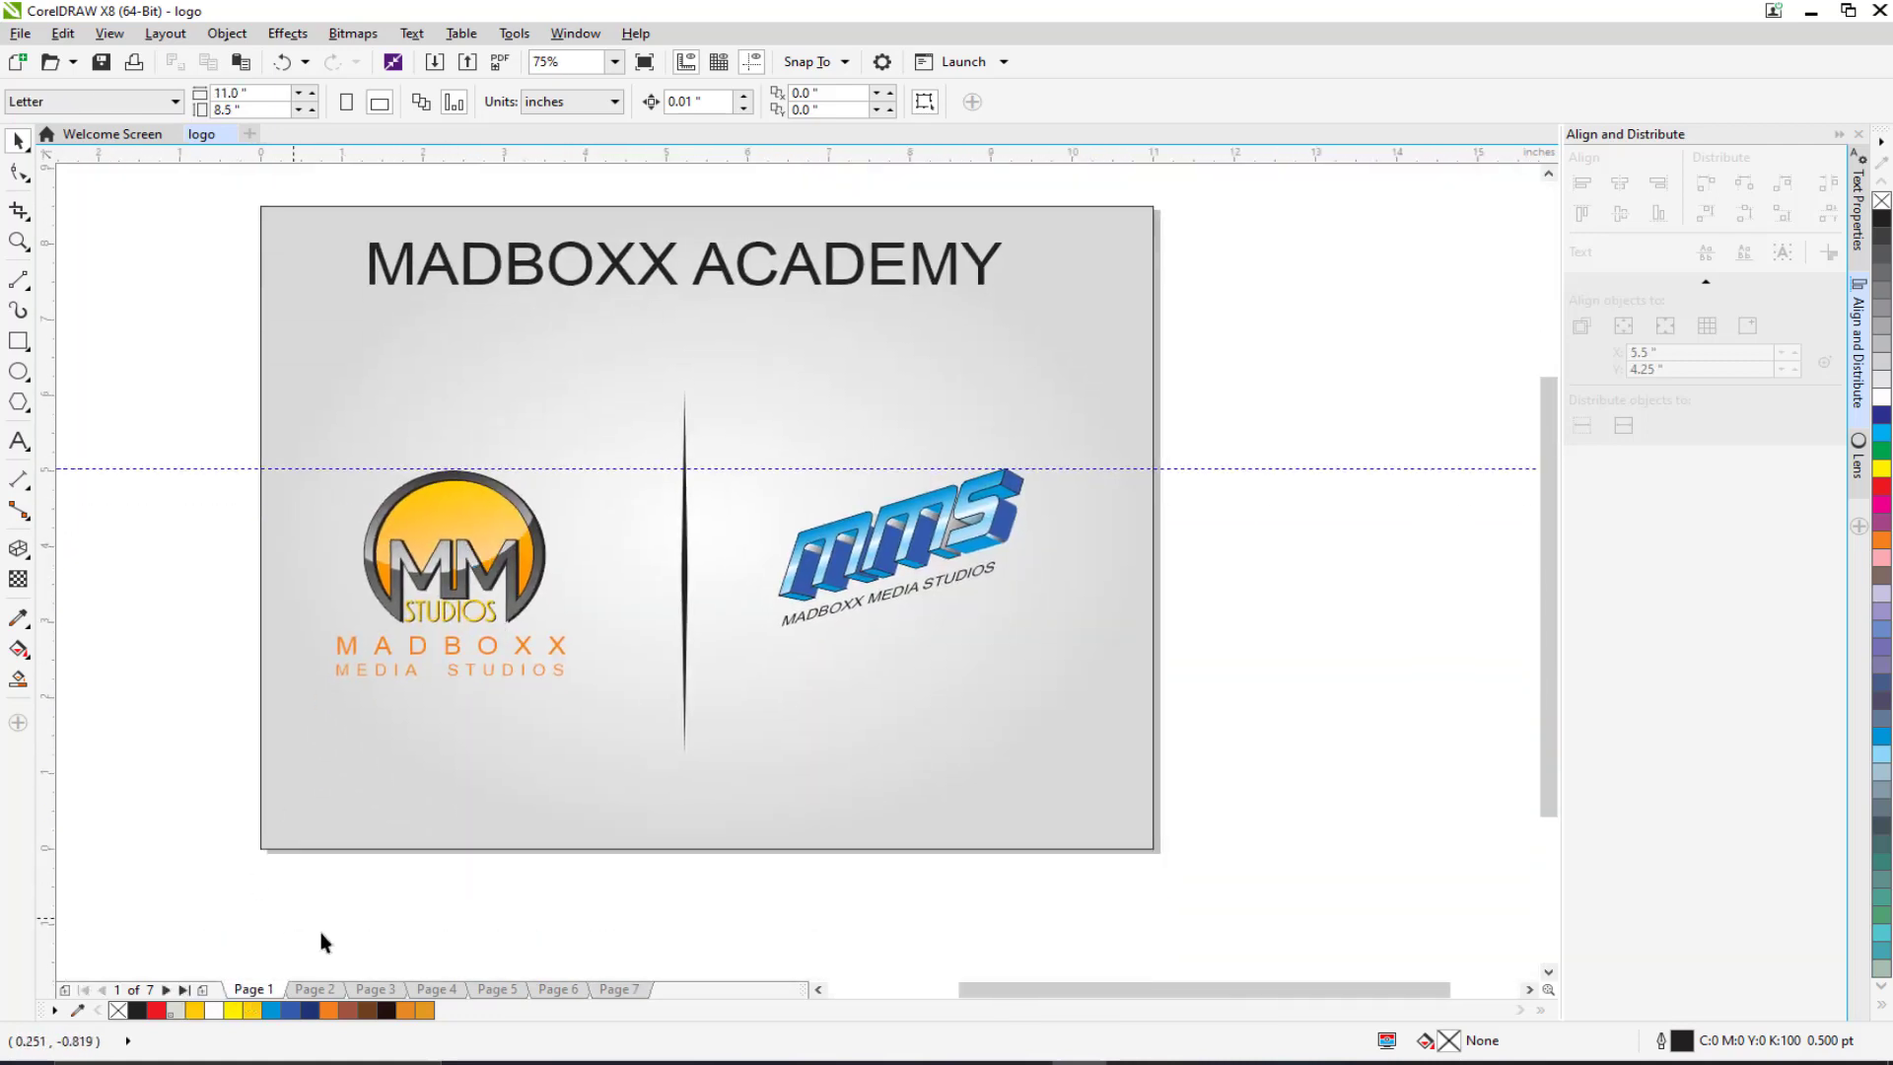
left_click(311, 989)
scroll(789, 567, "up", 1)
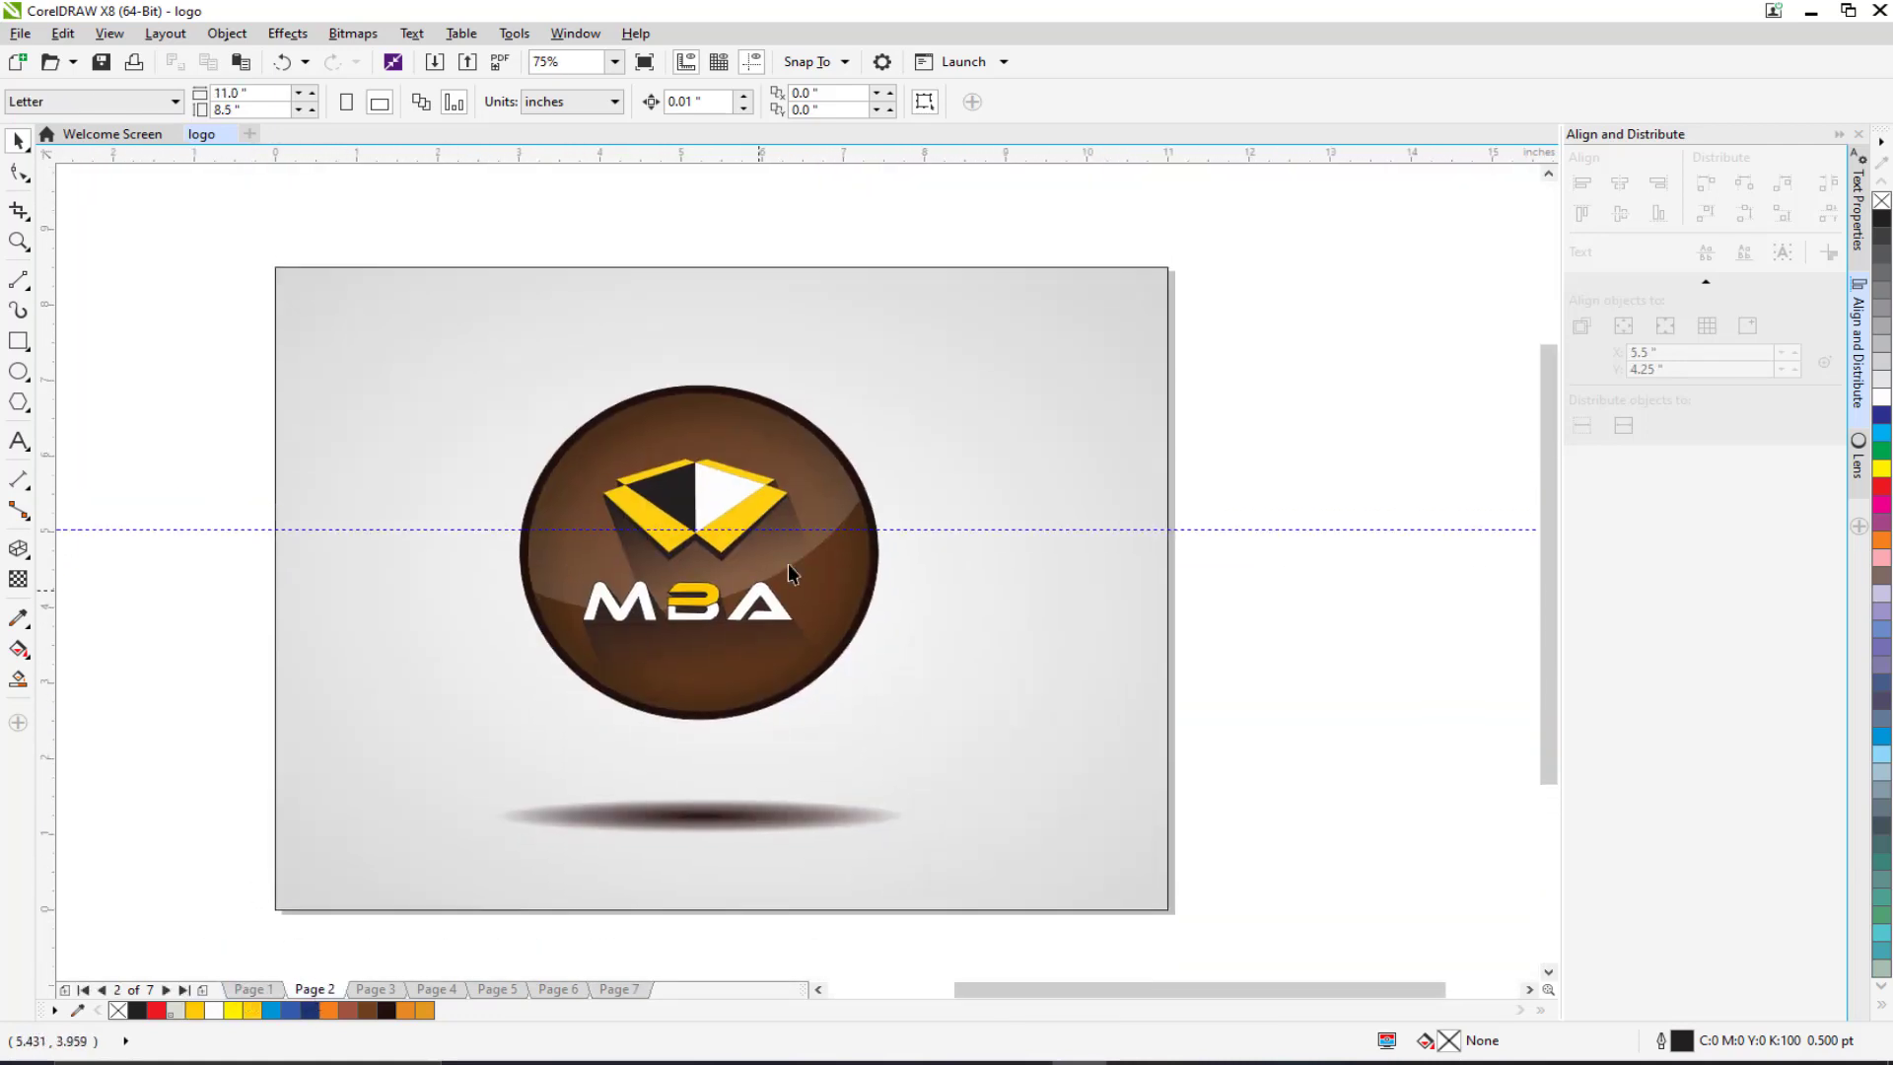
left_click(376, 991)
scroll(537, 727, "down", 2)
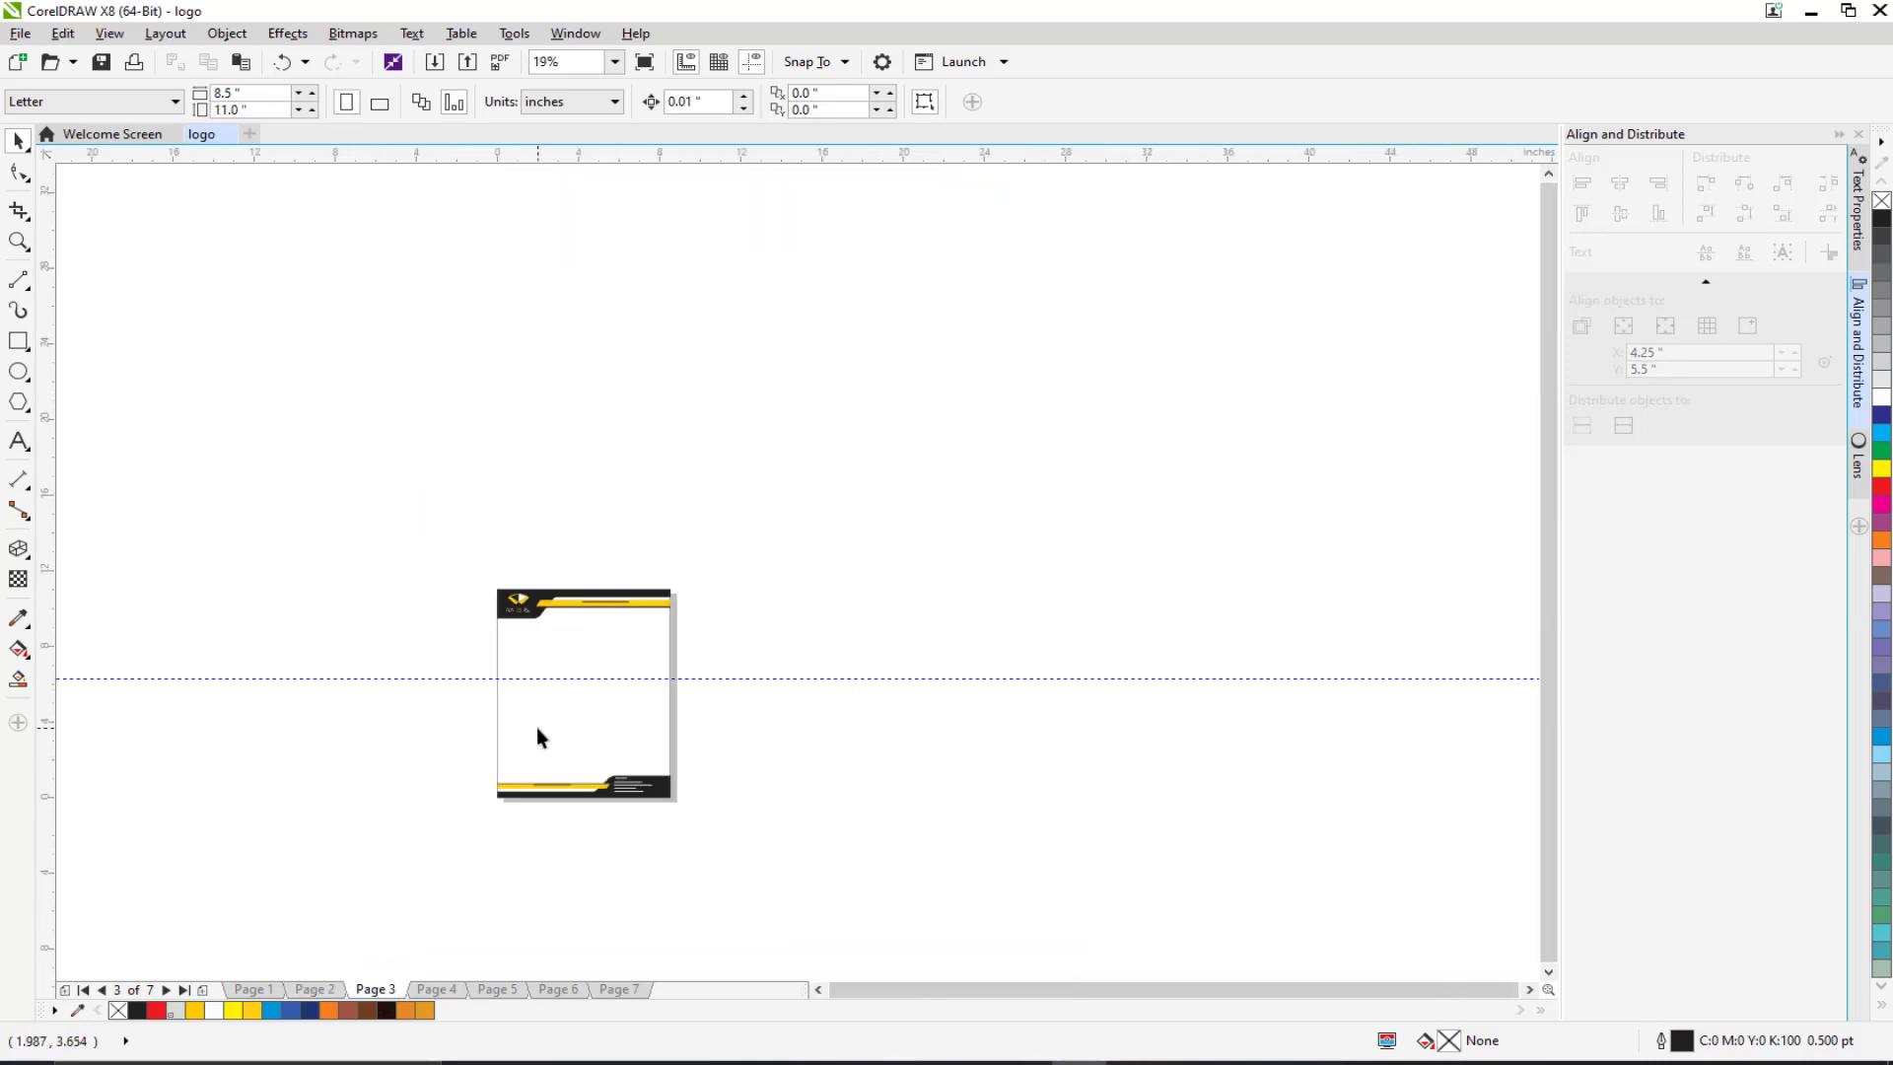
scroll(537, 727, "up", 1)
left_click_drag(529, 634, 554, 503)
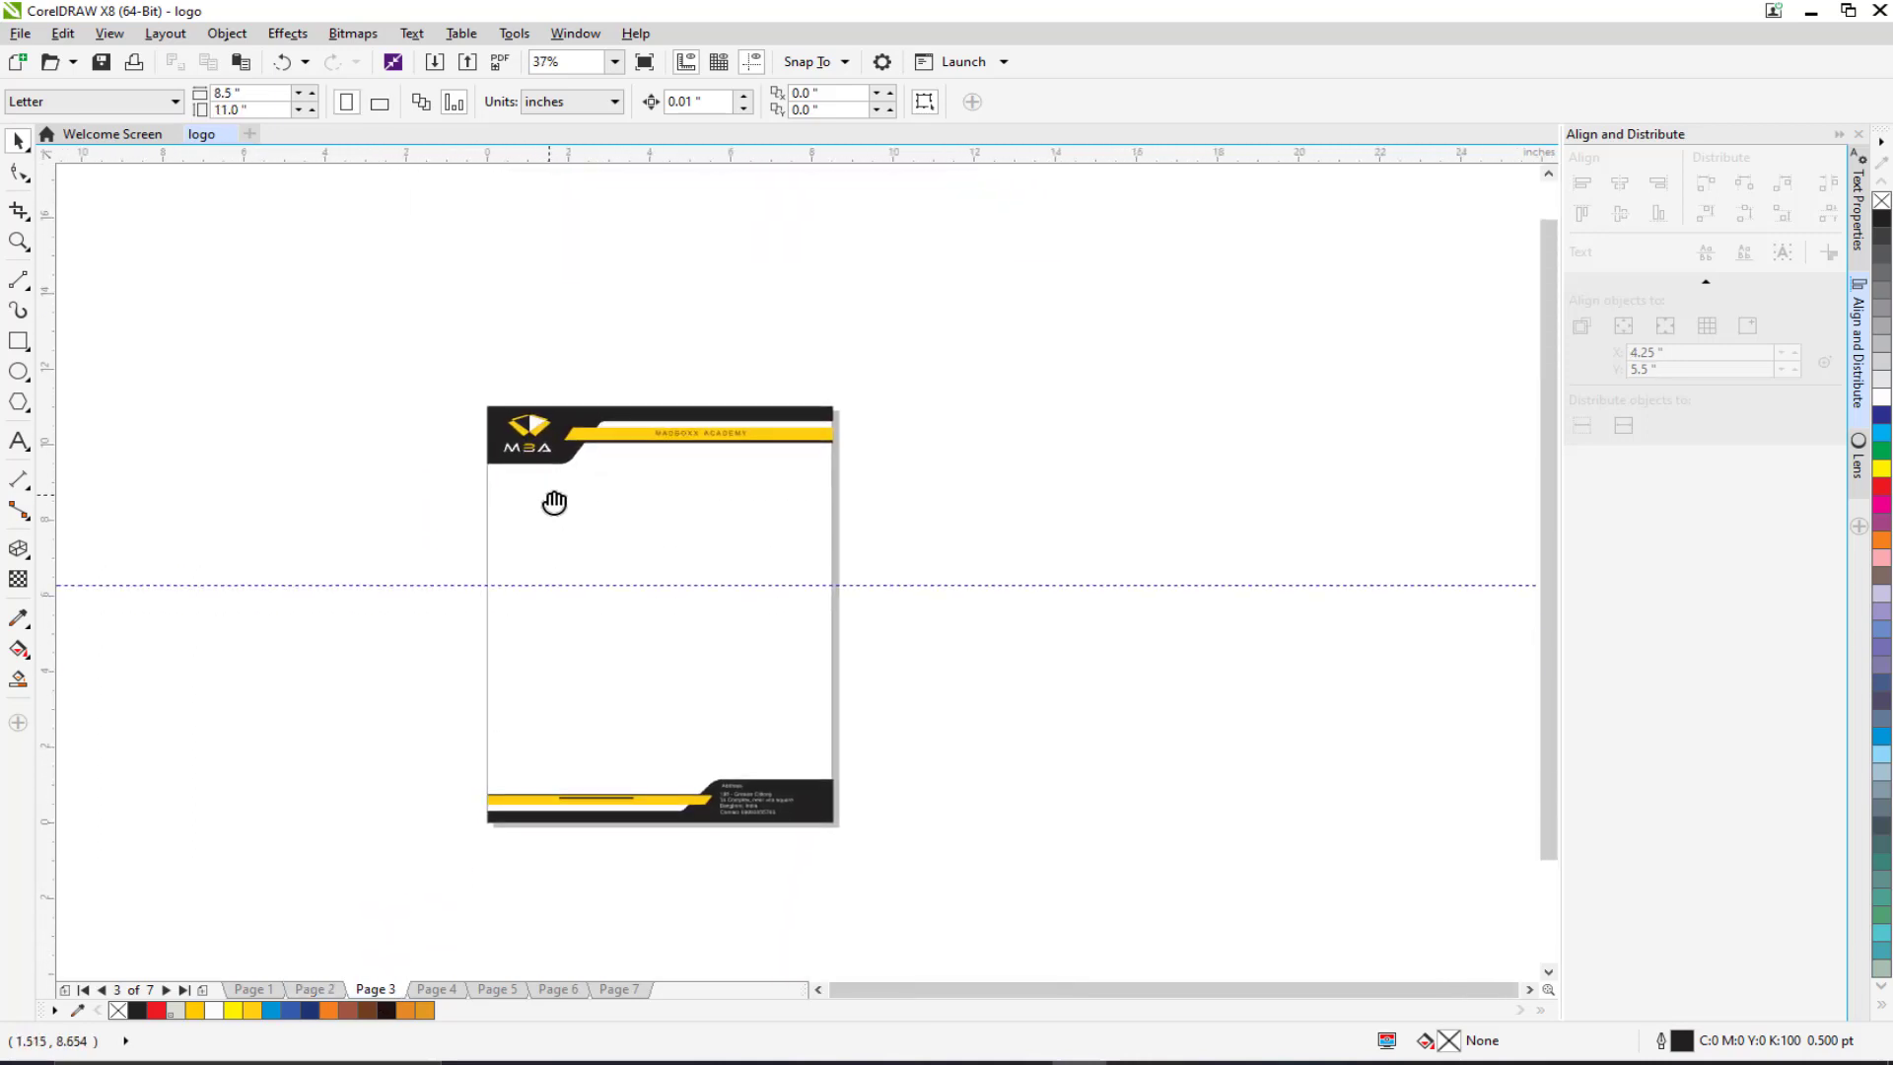
left_click(437, 990)
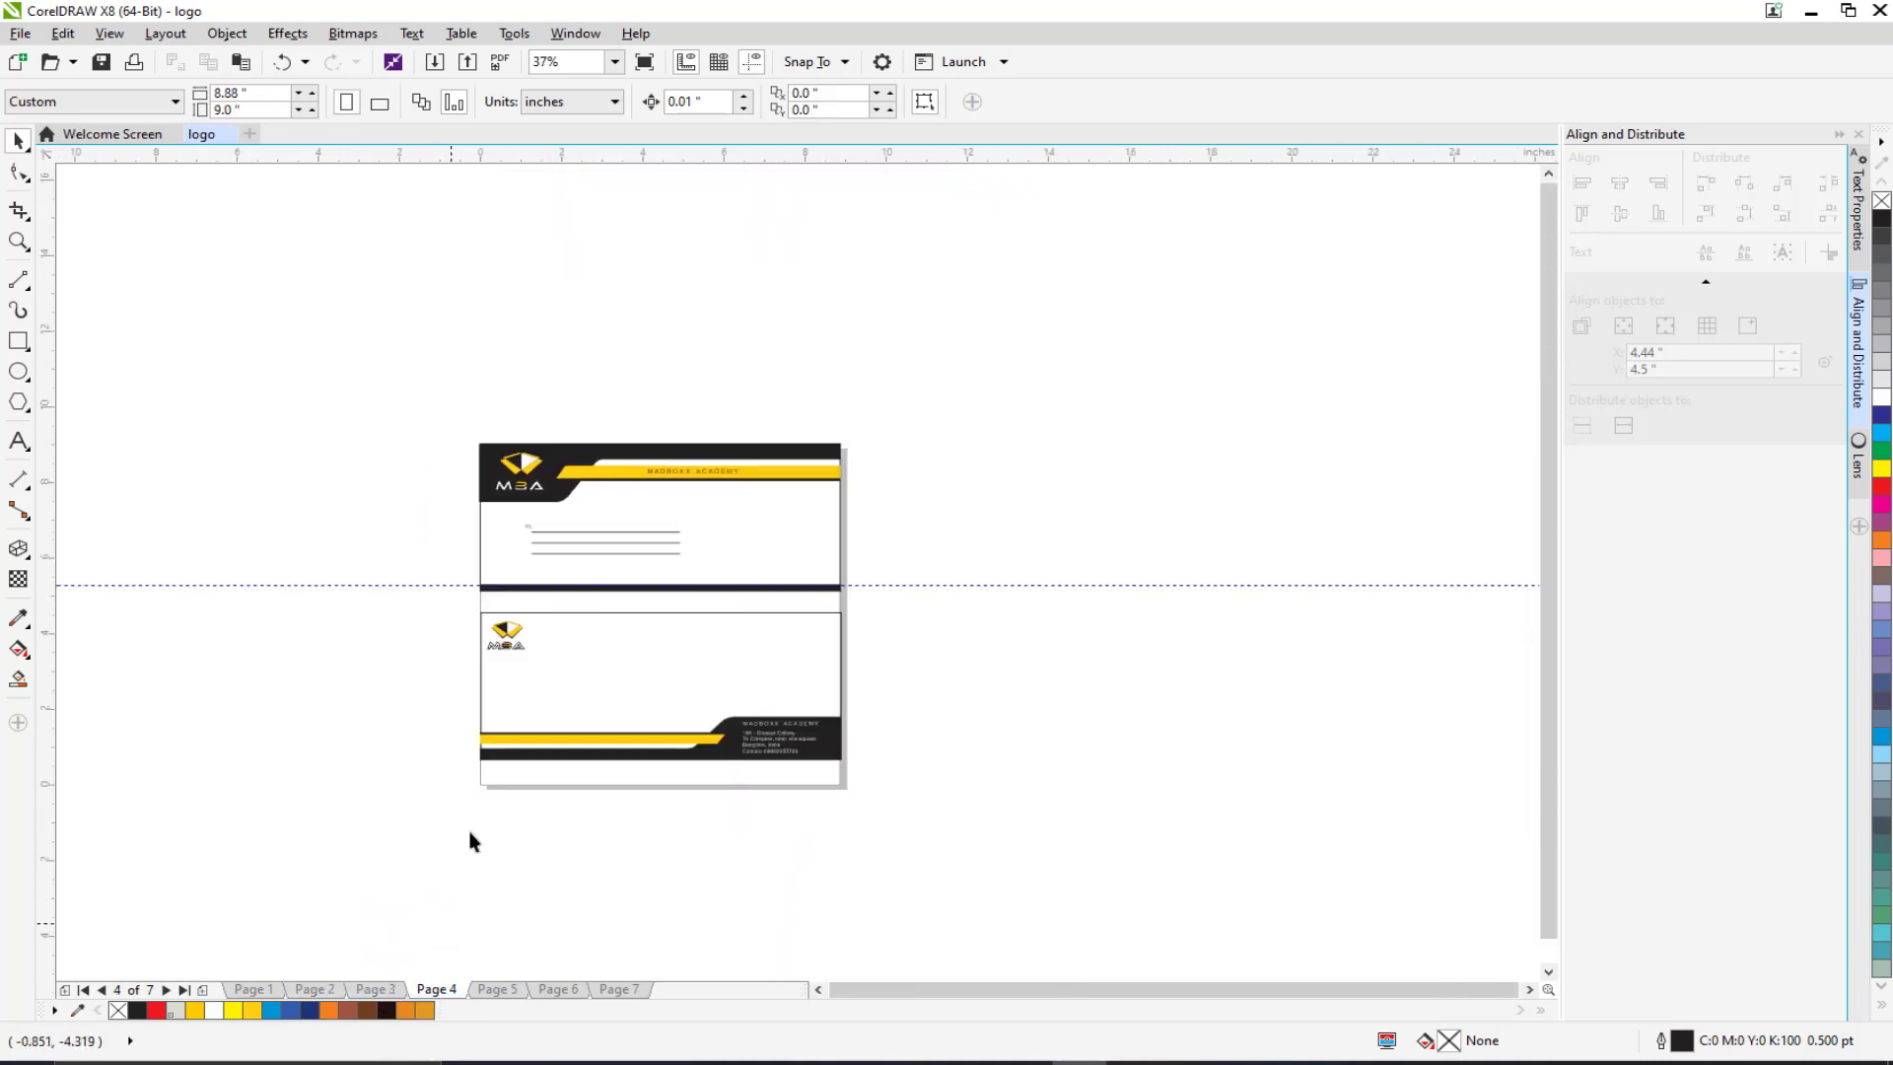
left_click(498, 990)
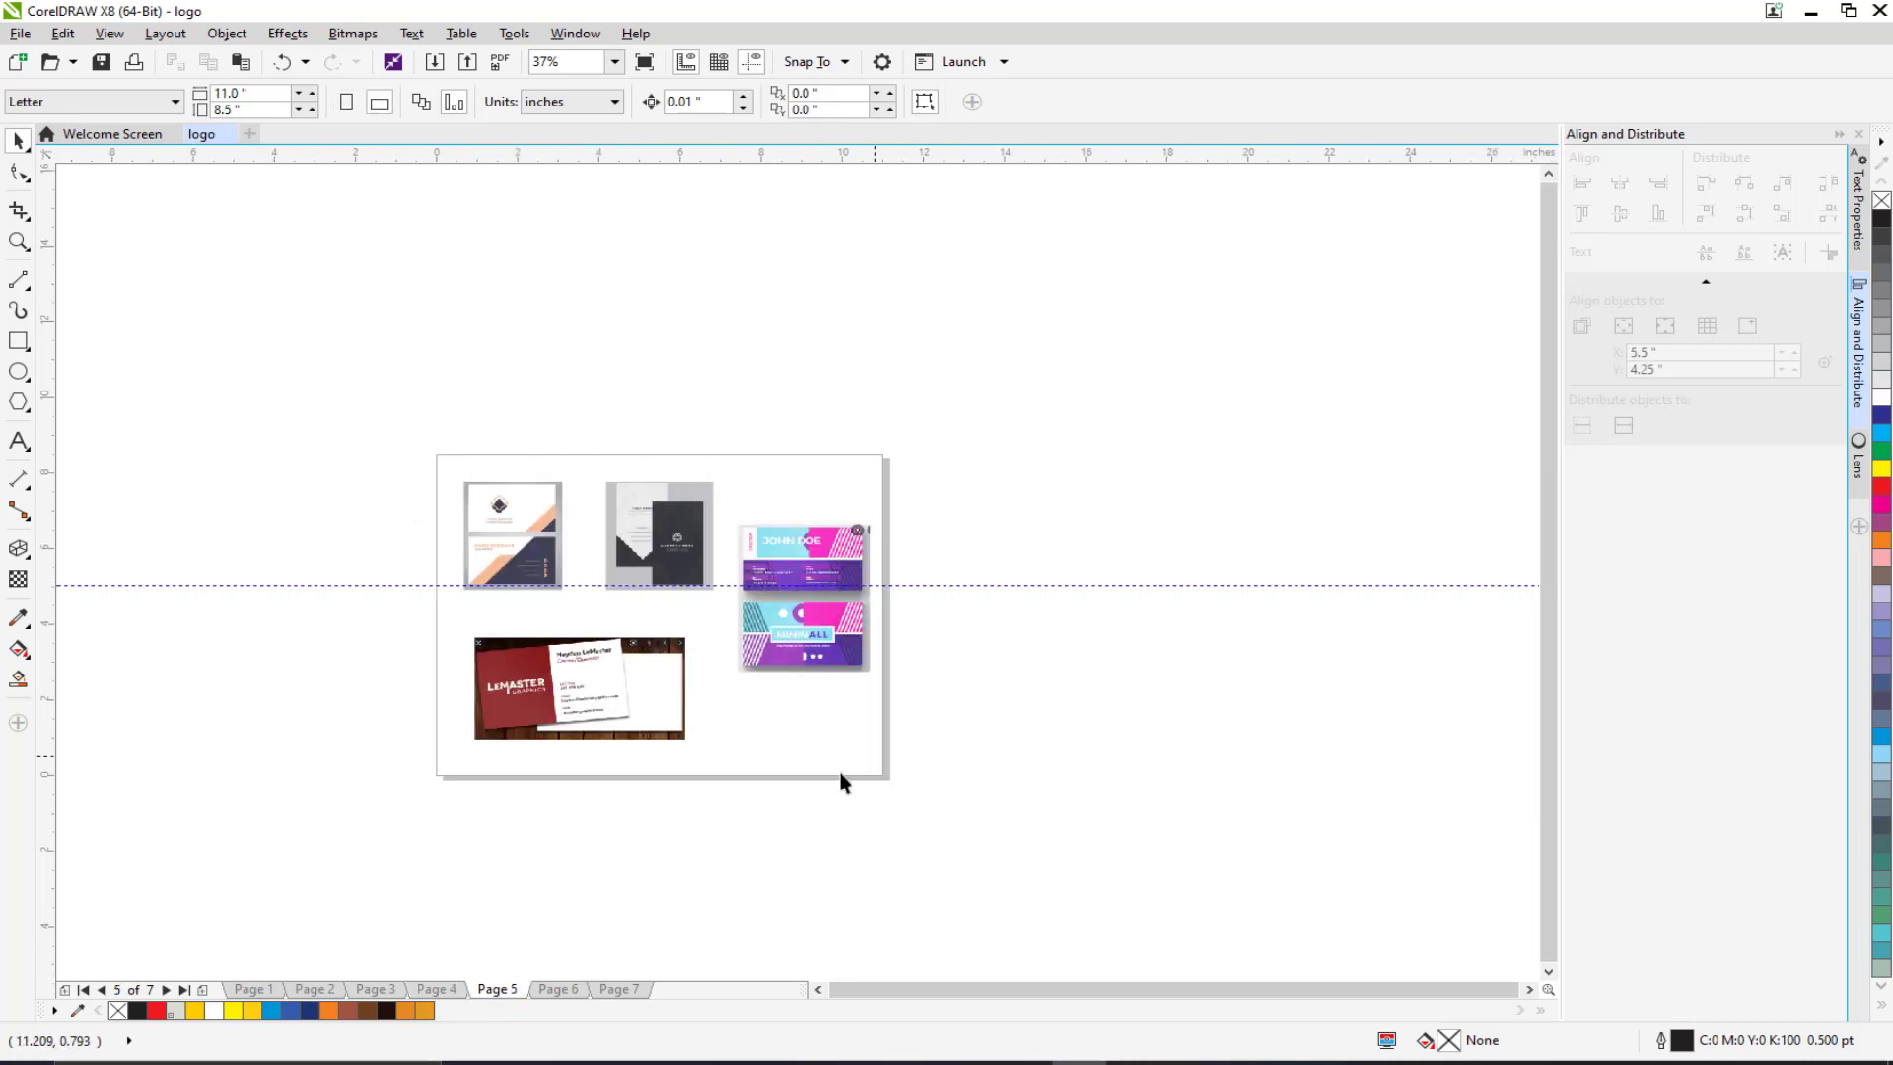
left_click(558, 990)
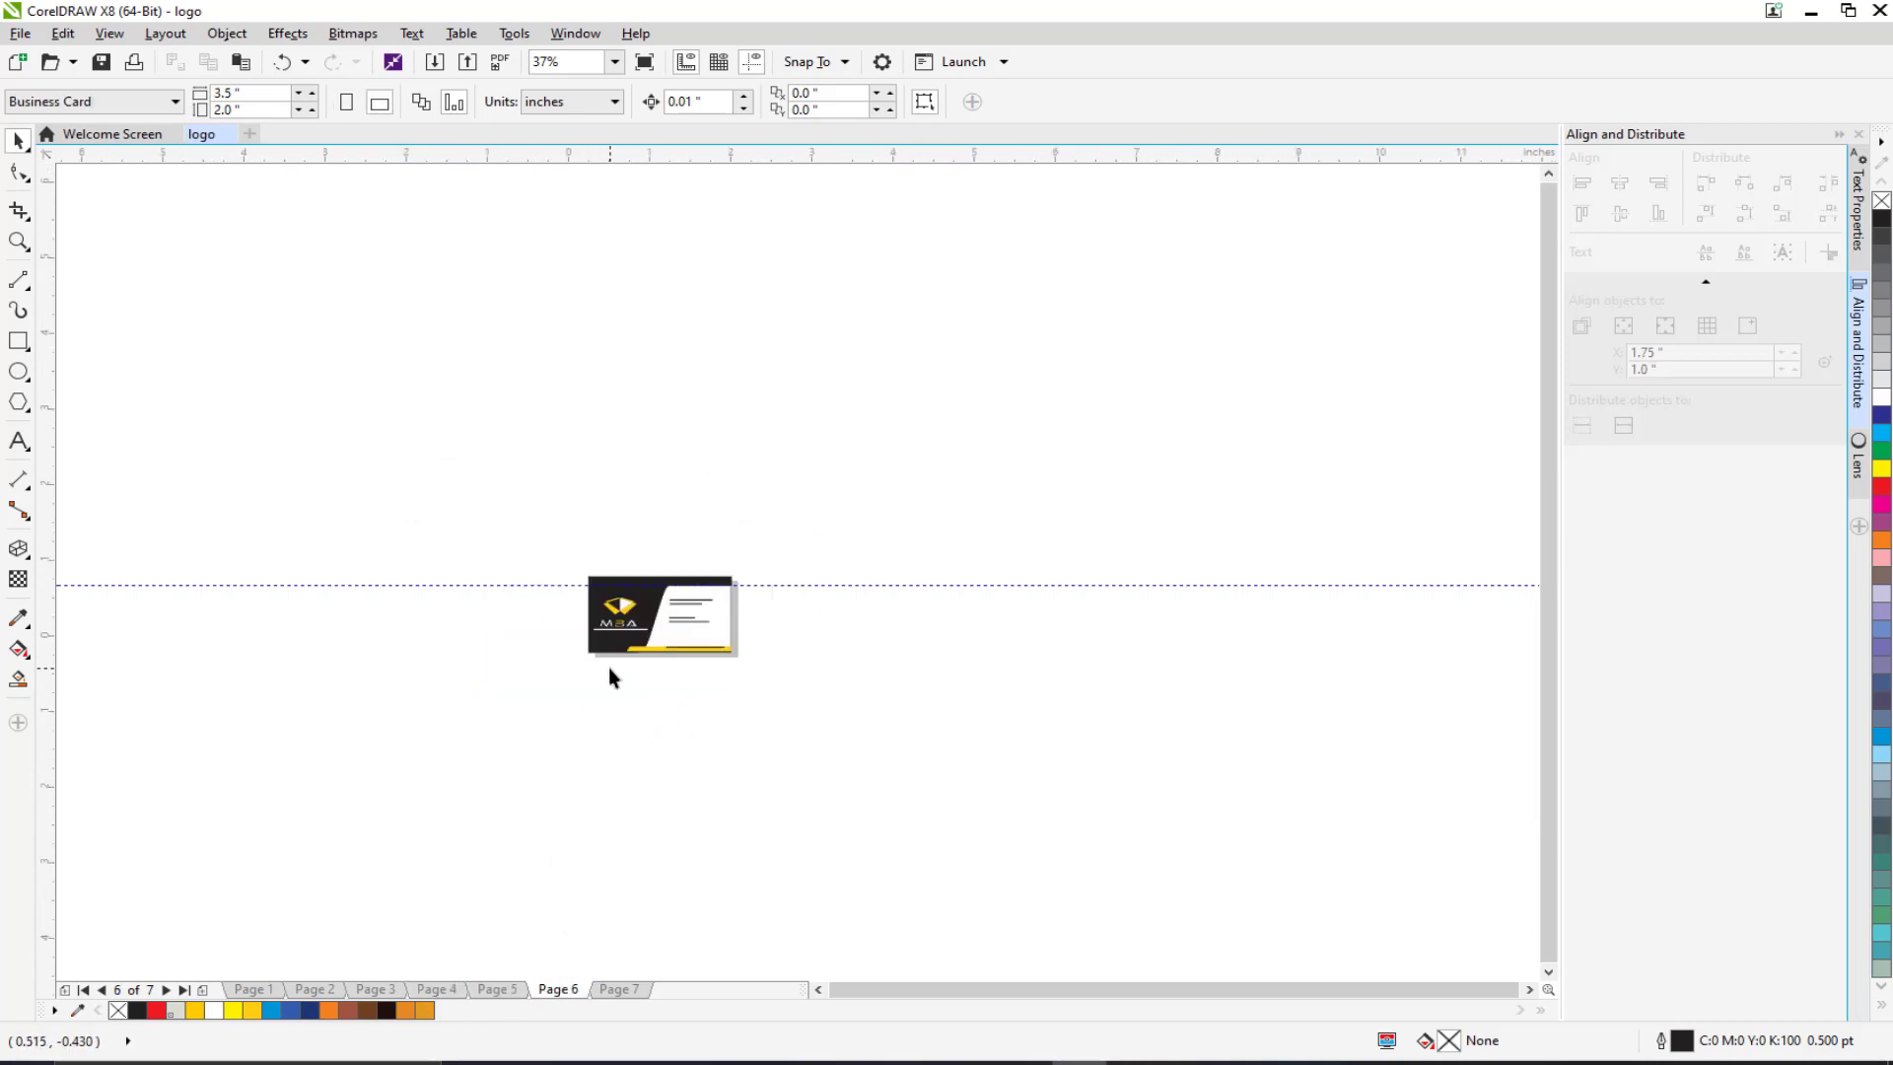
scroll(607, 667, "up", 4)
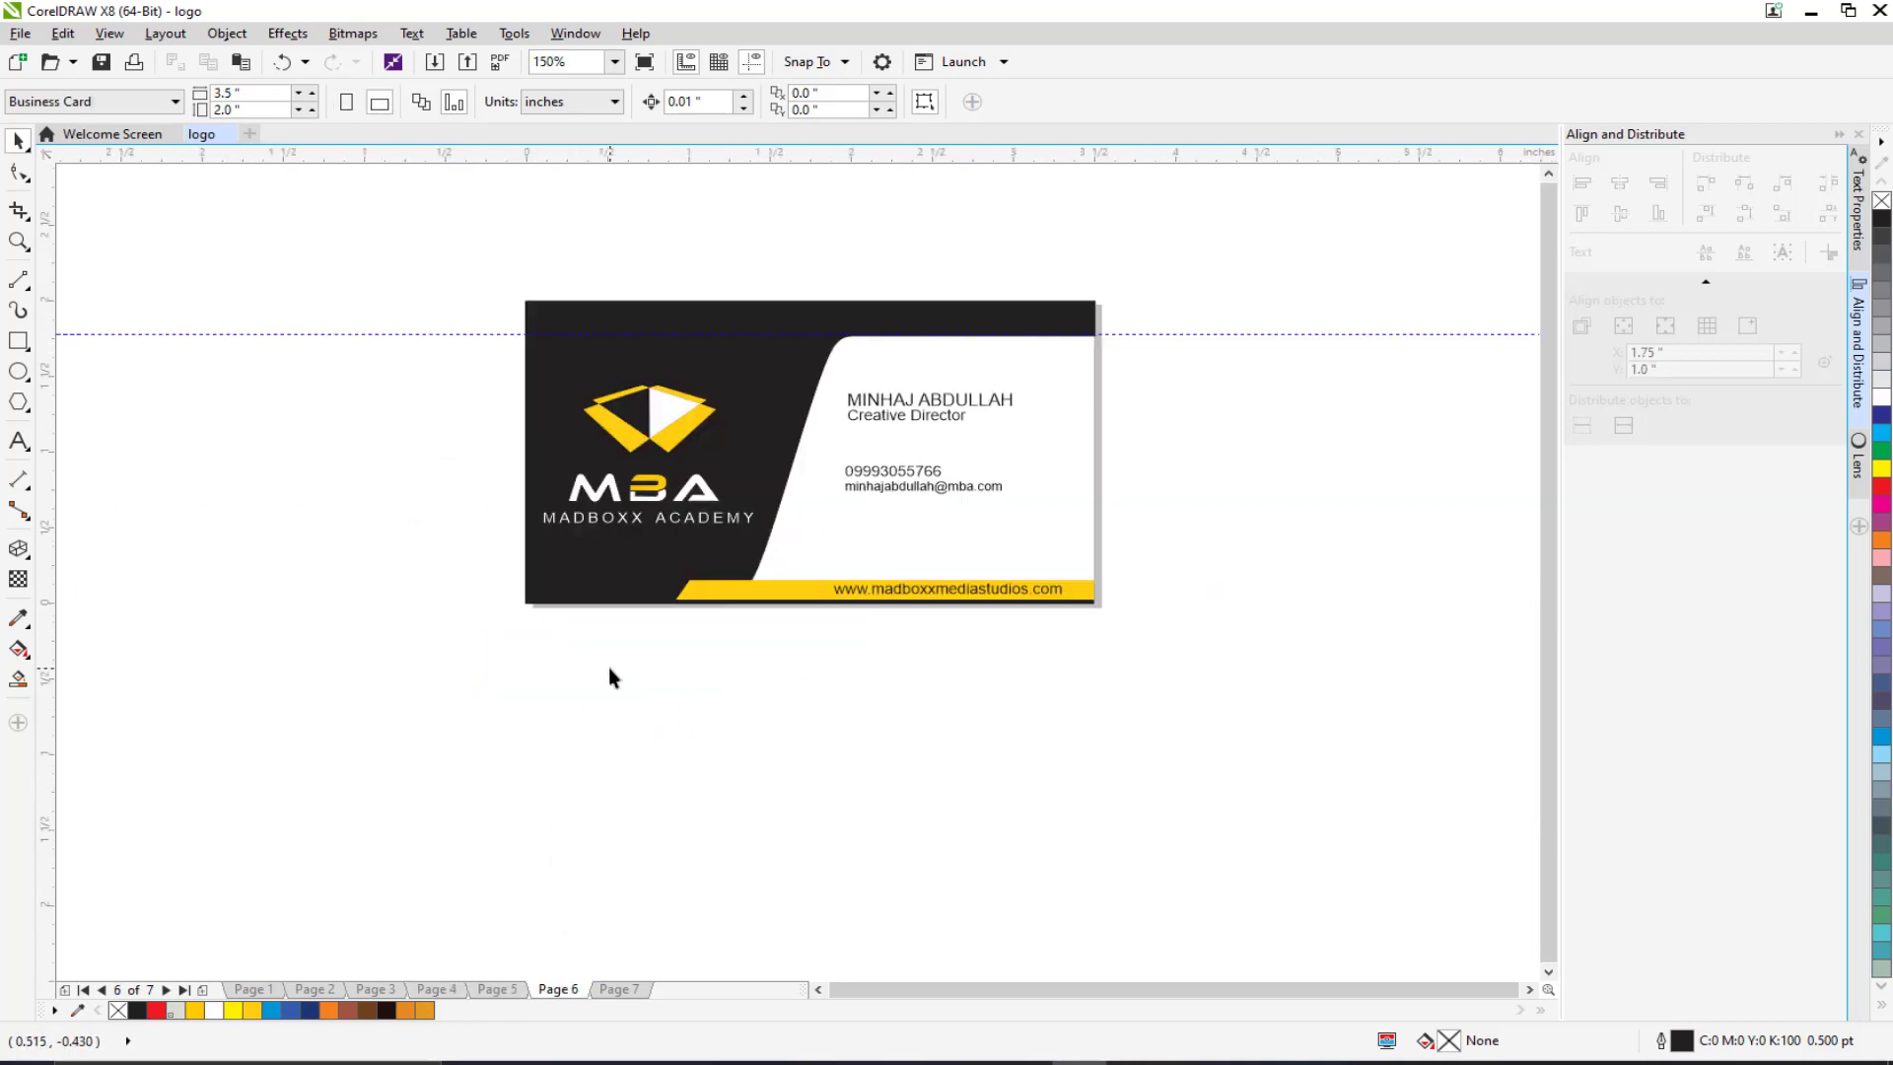
left_click(611, 990)
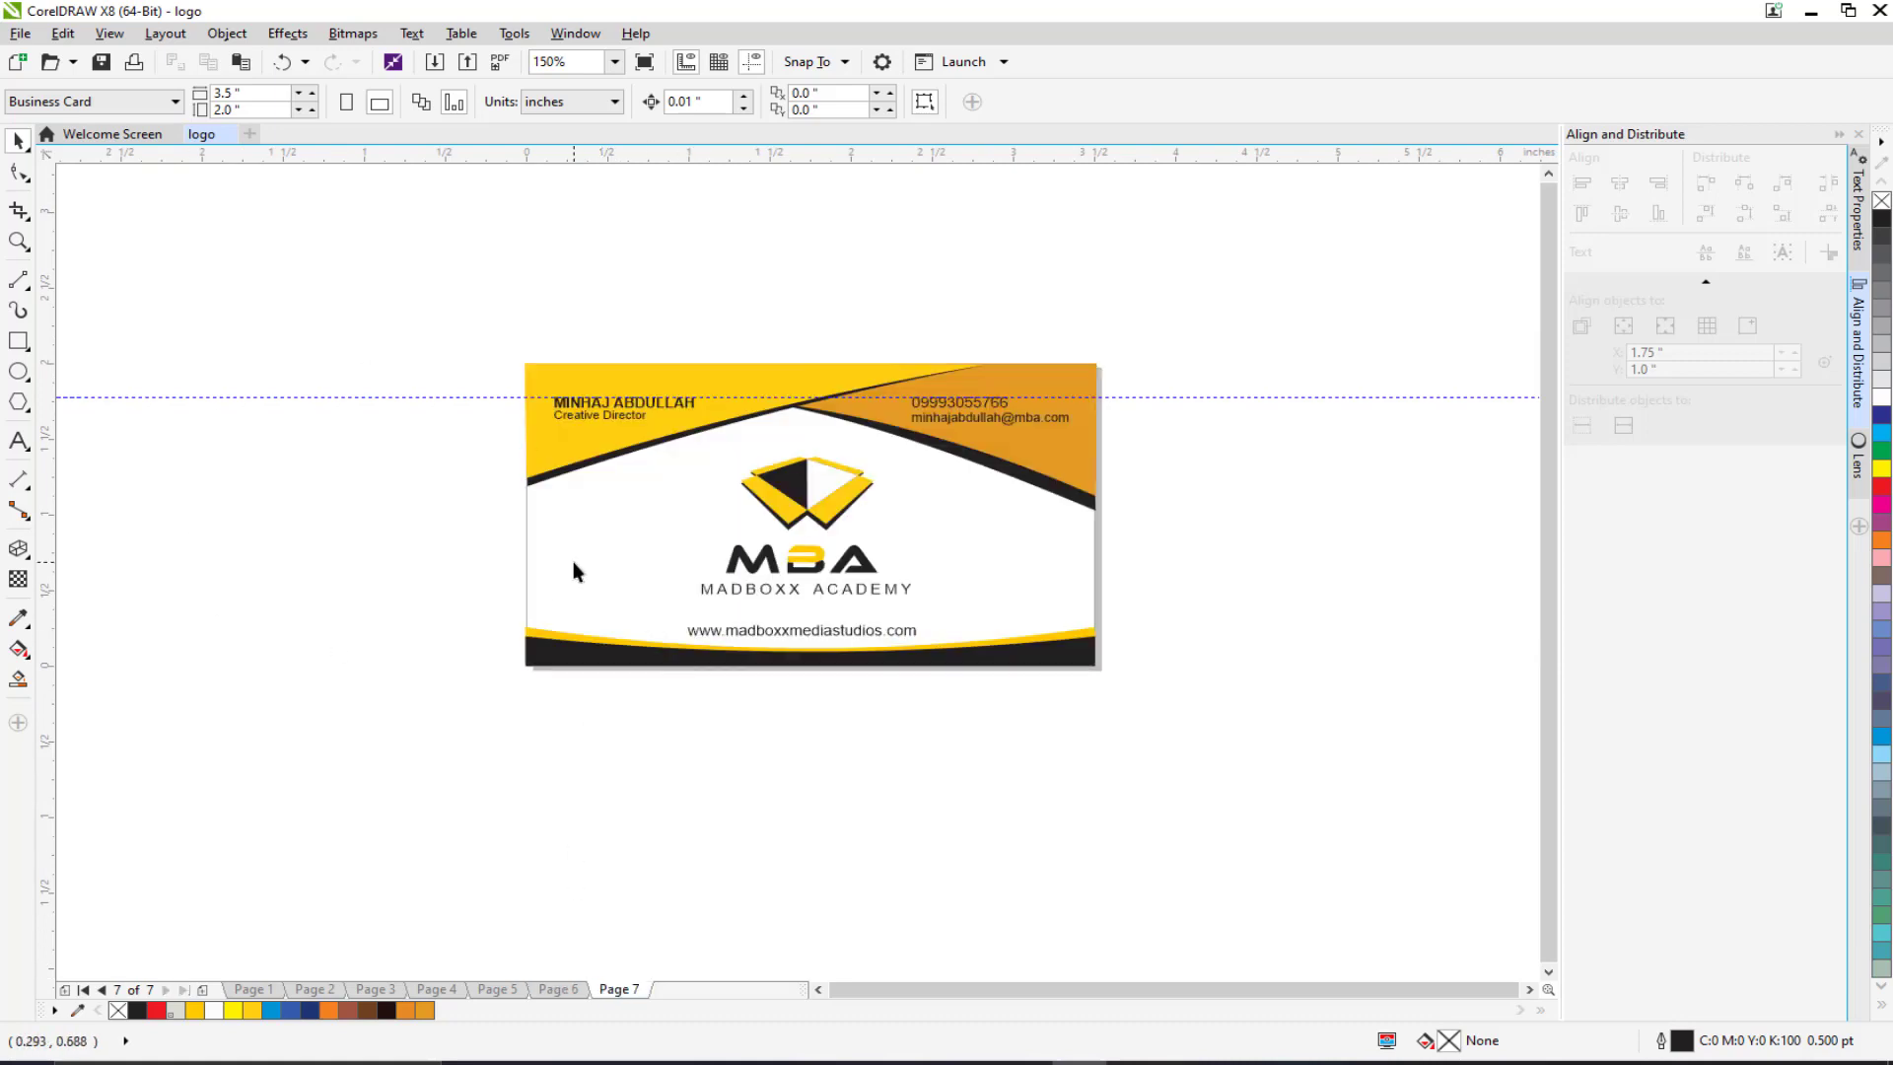